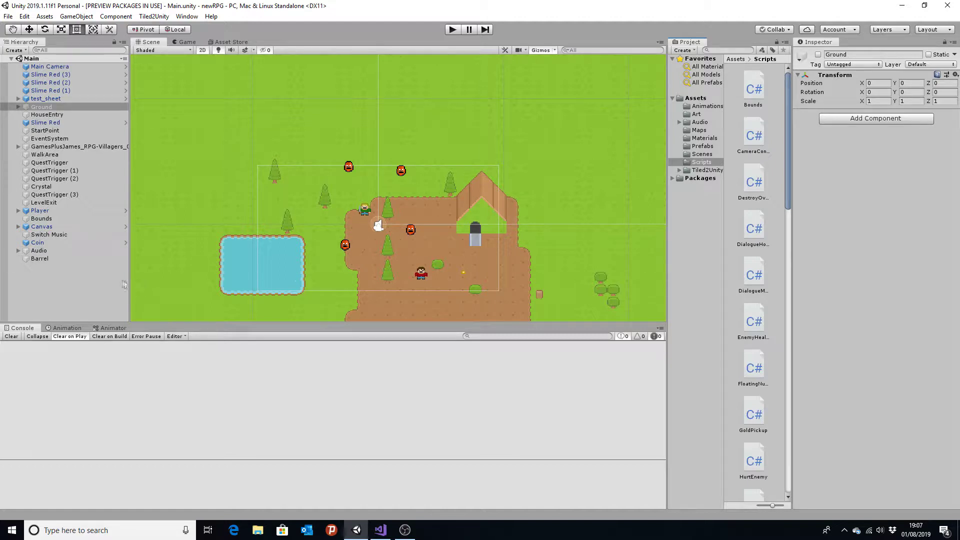
Create an empty child object under Canvas named Inventory
{"action": "left_click", "coordinate": [48, 228]}
{"action": "double_click", "coordinate": [48, 228]}
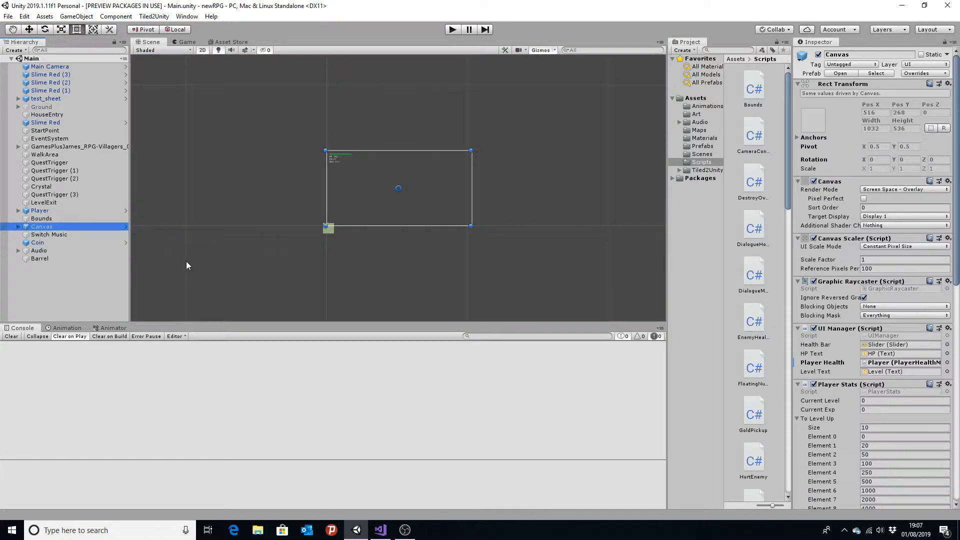
{"action": "left_click", "coordinate": [18, 227]}
{"action": "right_click", "coordinate": [30, 227]}
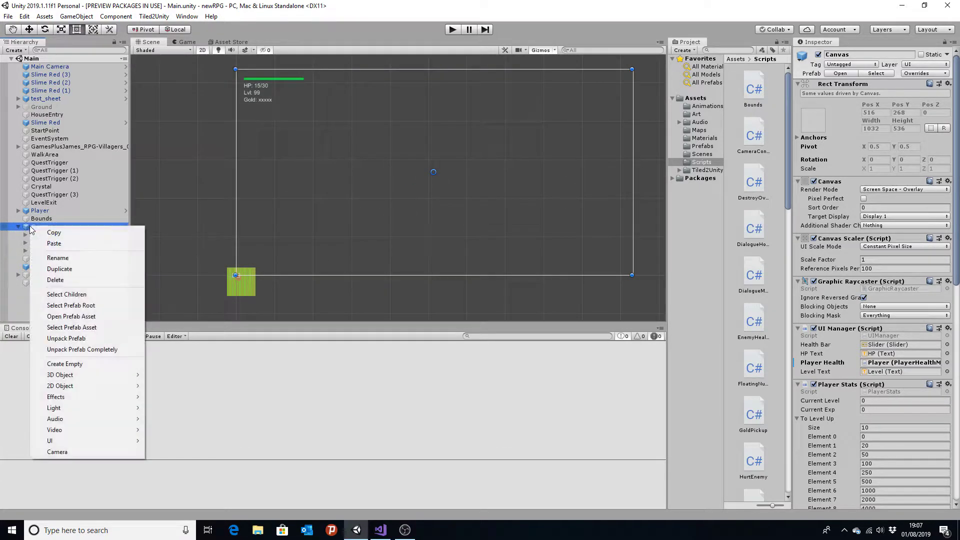
{"action": "left_click", "coordinate": [65, 364]}
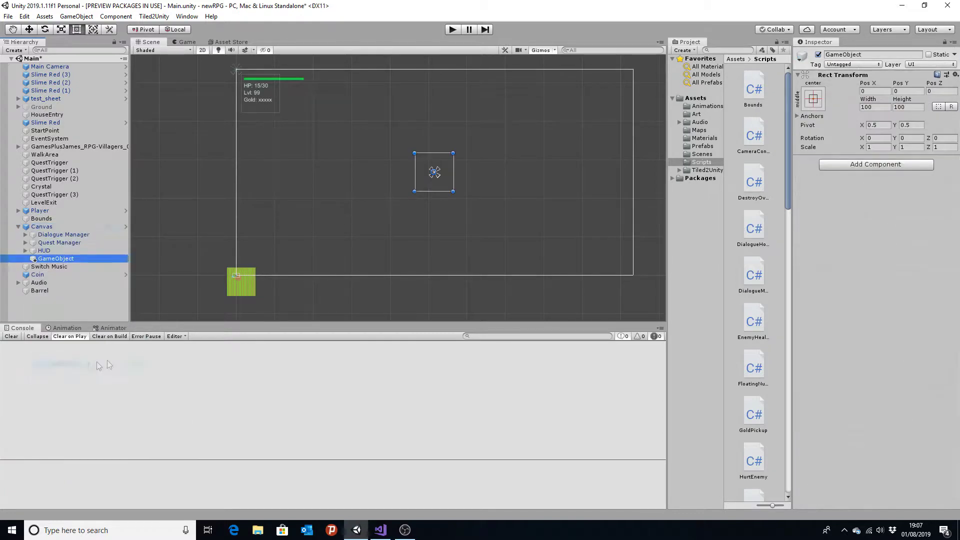
{"action": "left_click", "coordinate": [57, 261]}
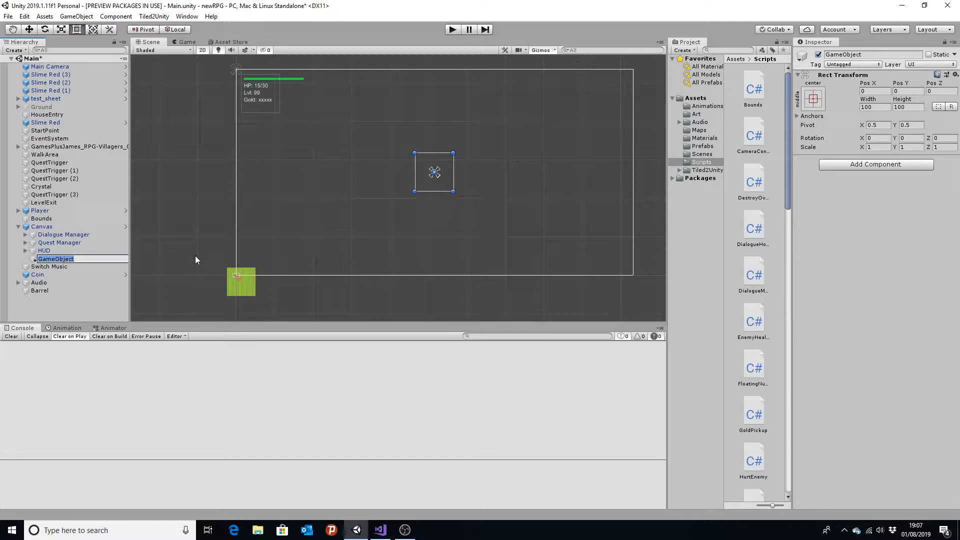
{"action": "type", "text": "Inventory"}
{"action": "key", "text": "Return"}
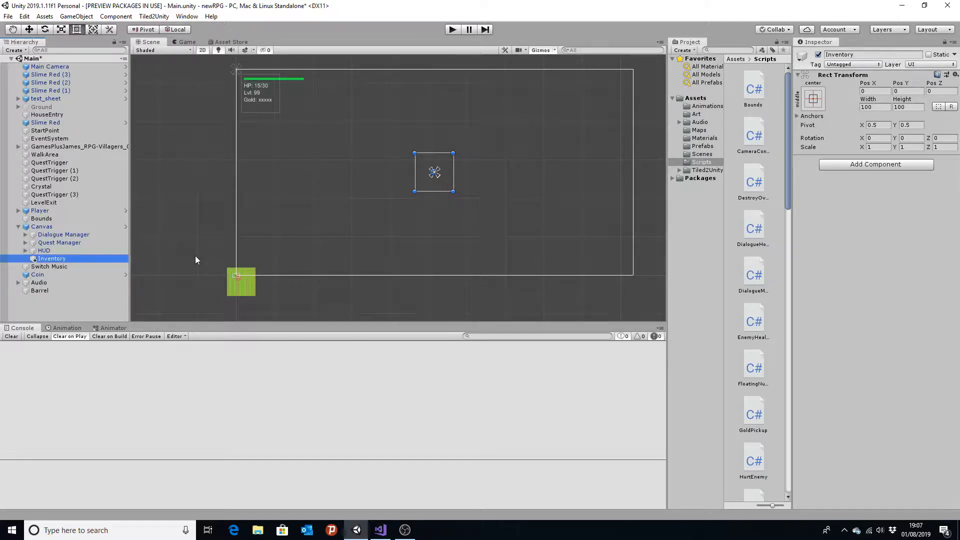
Stretch the Inventory rectangle to about 672 by 305 across the screen centre
{"action": "left_click", "coordinate": [52, 259]}
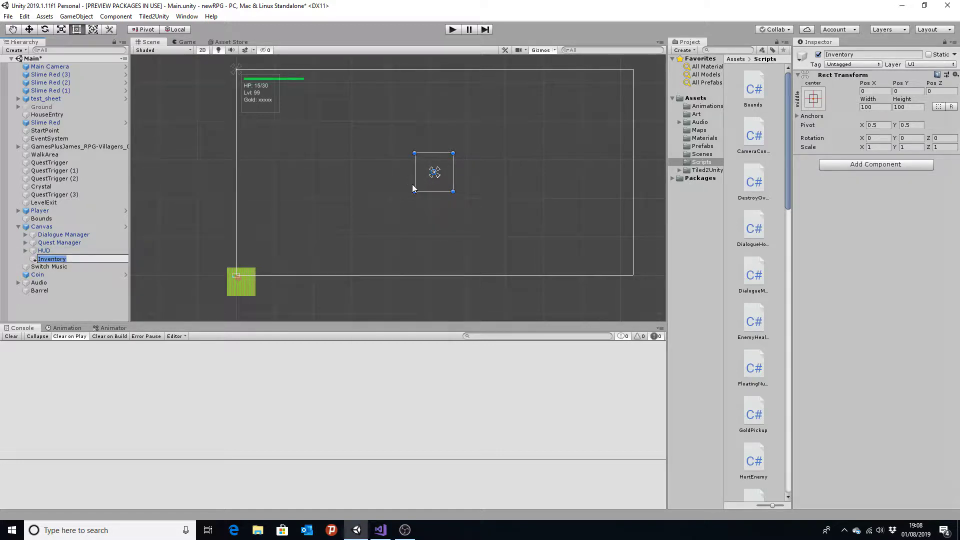
{"action": "left_click_drag", "start_coordinate": [453, 191], "coordinate": [559, 217]}
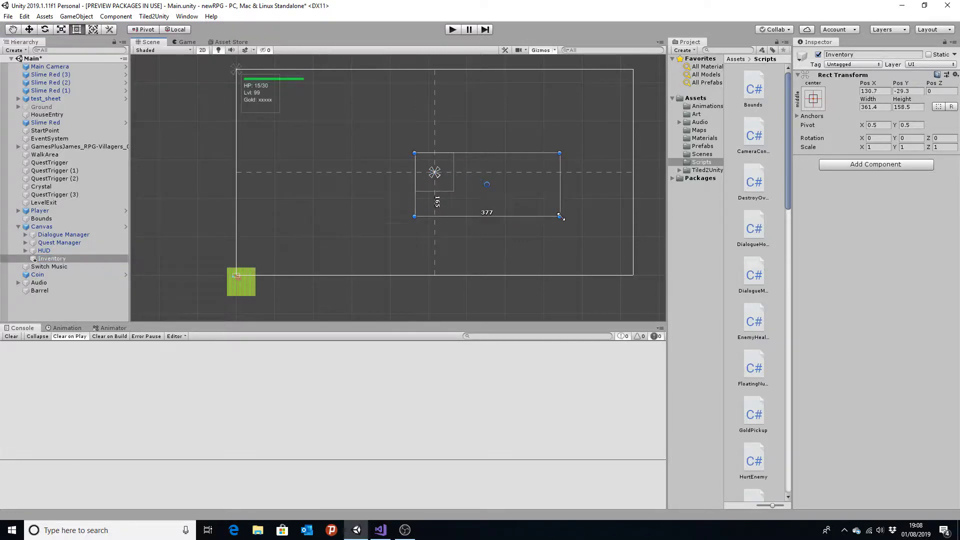
{"action": "left_click_drag", "start_coordinate": [415, 153], "coordinate": [301, 110]}
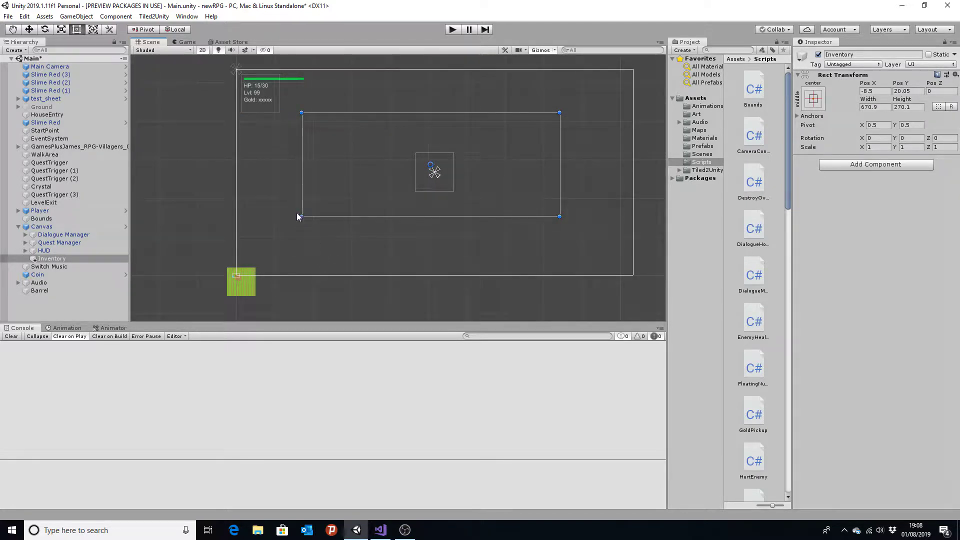
{"action": "left_click_drag", "start_coordinate": [301, 217], "coordinate": [301, 231]}
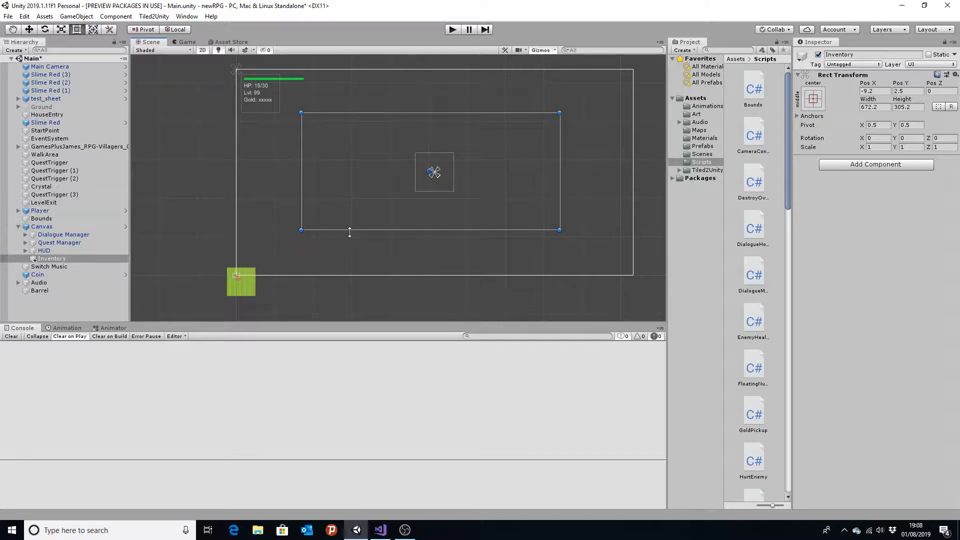
Add a UI Image inside Inventory and stretch it to fill the whole rectangle
{"action": "right_click", "coordinate": [44, 260]}
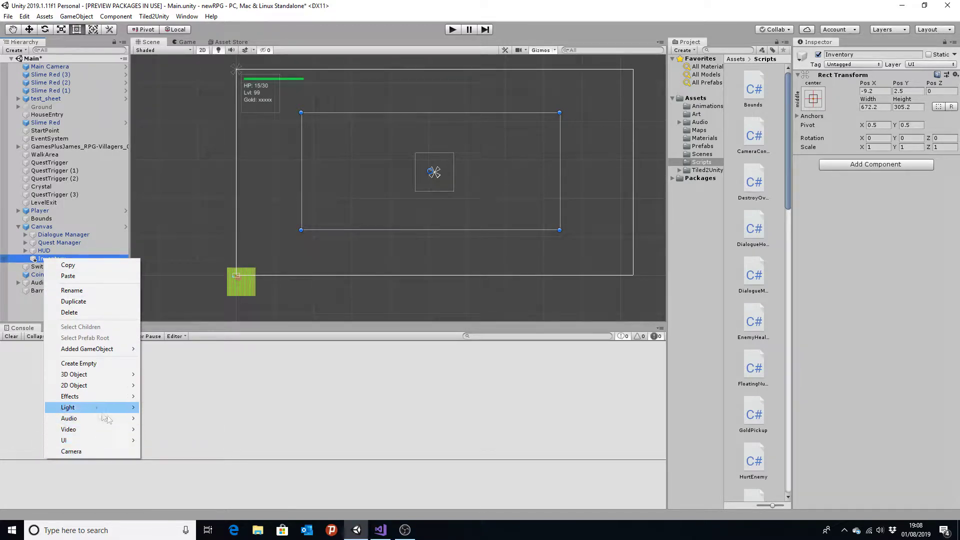
{"action": "mouse_move", "coordinate": [96, 389]}
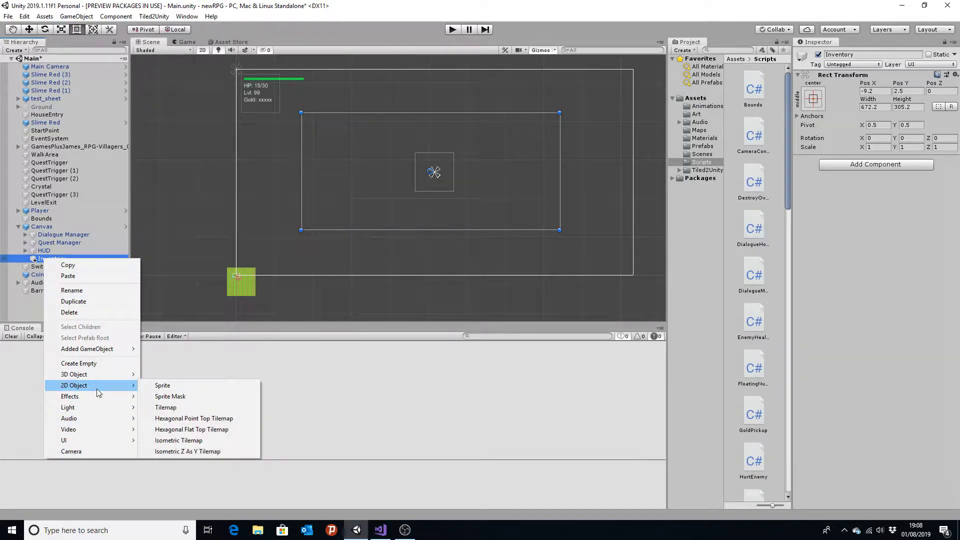
{"action": "mouse_move", "coordinate": [99, 441]}
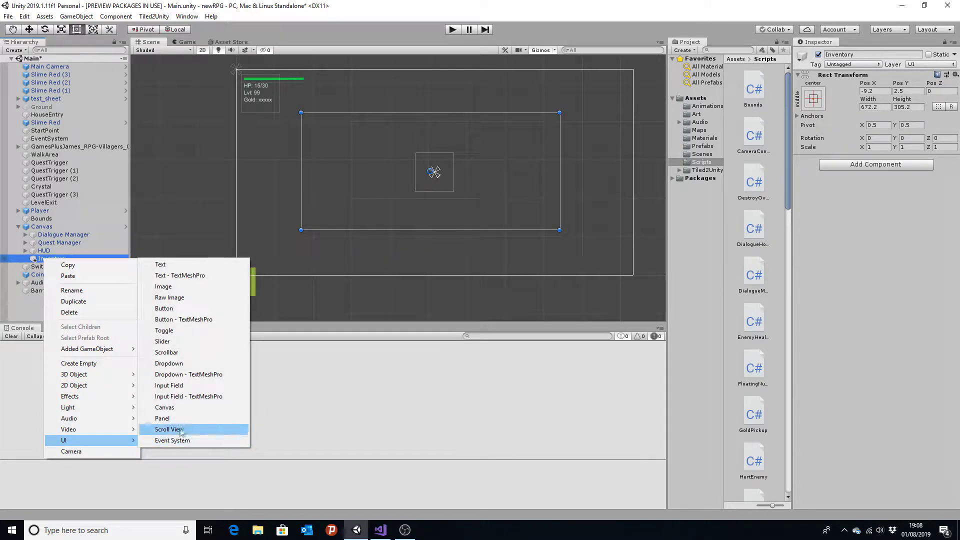
{"action": "left_click", "coordinate": [181, 295]}
{"action": "left_click_drag", "start_coordinate": [411, 152], "coordinate": [301, 112]}
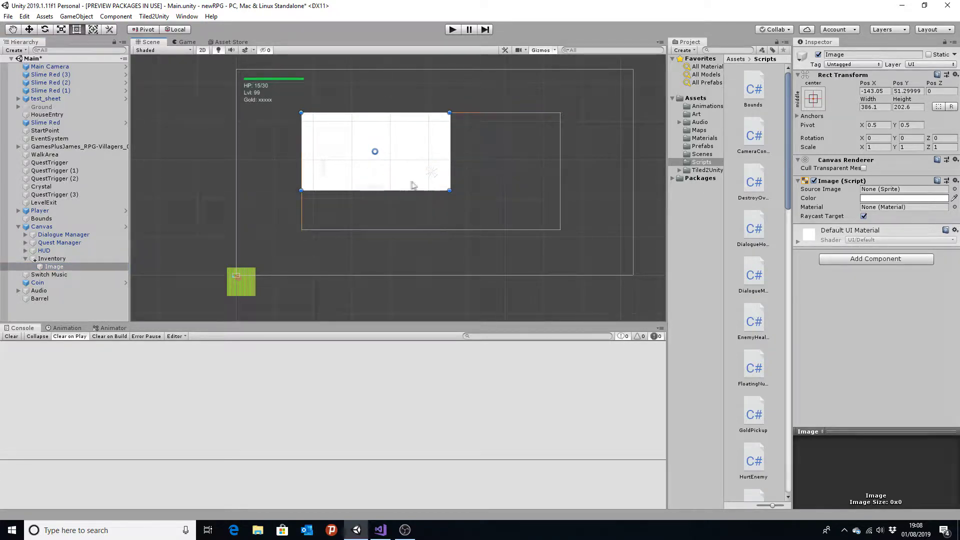
{"action": "mouse_move", "coordinate": [450, 190]}
{"action": "left_mouse_down"}
{"action": "mouse_move", "coordinate": [556, 221]}
{"action": "mouse_move", "coordinate": [561, 231]}
{"action": "left_mouse_up"}
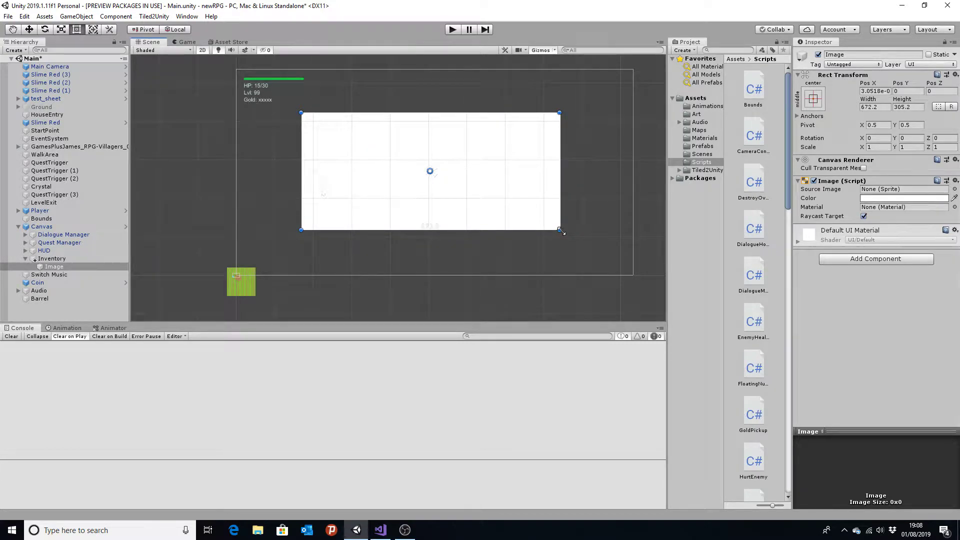
Colour the image dark red, hex 4B1D1D
{"action": "left_click", "coordinate": [901, 202]}
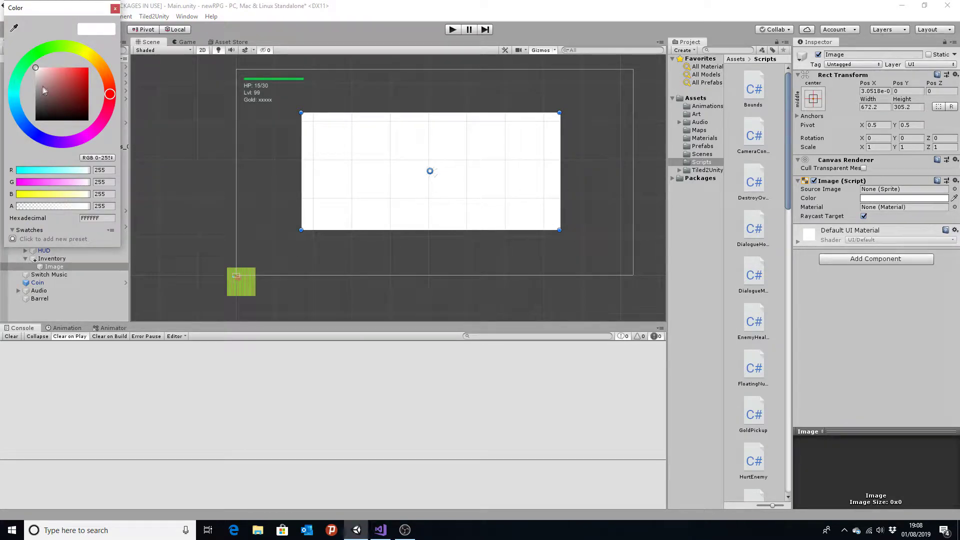
{"action": "left_click_drag", "start_coordinate": [52, 87], "coordinate": [69, 108]}
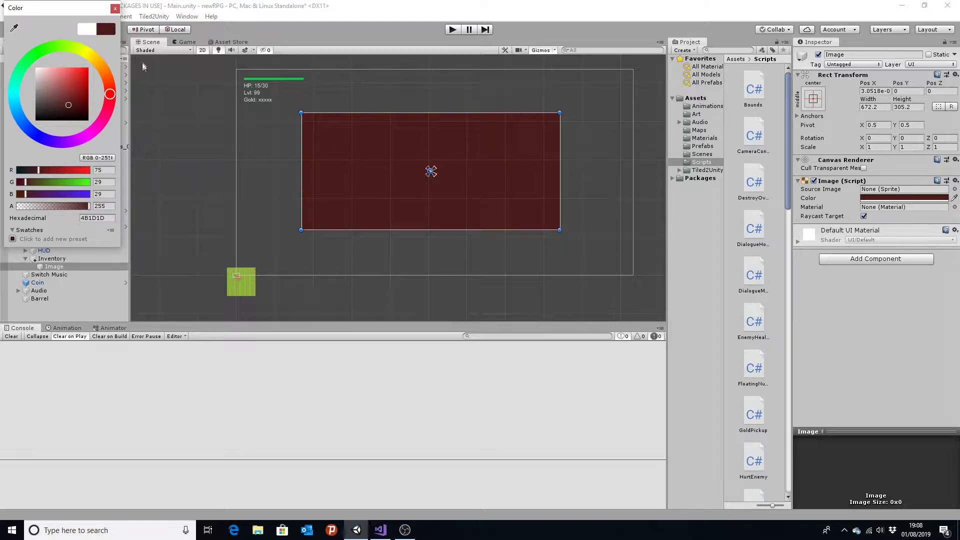
{"action": "left_click", "coordinate": [115, 10]}
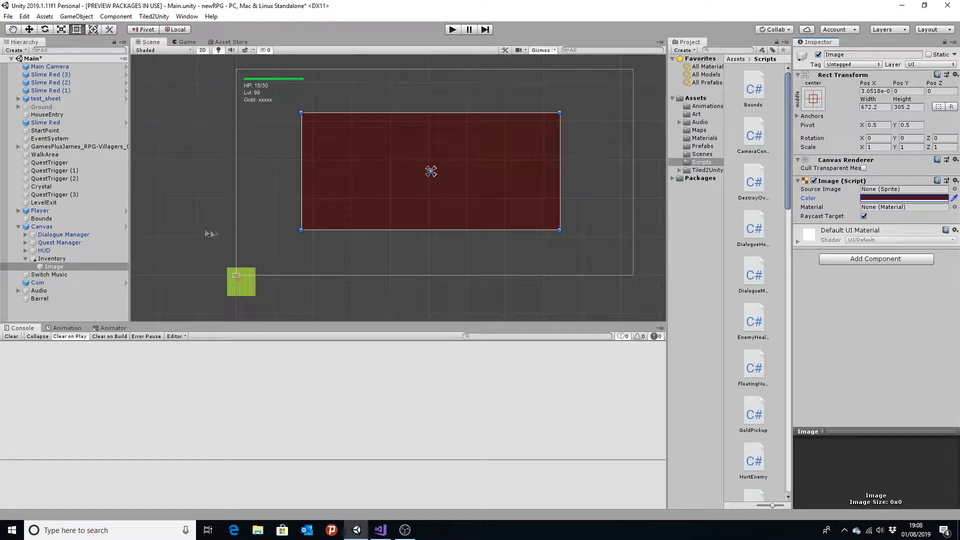
Rename the red image to Background
{"action": "left_click", "coordinate": [54, 268]}
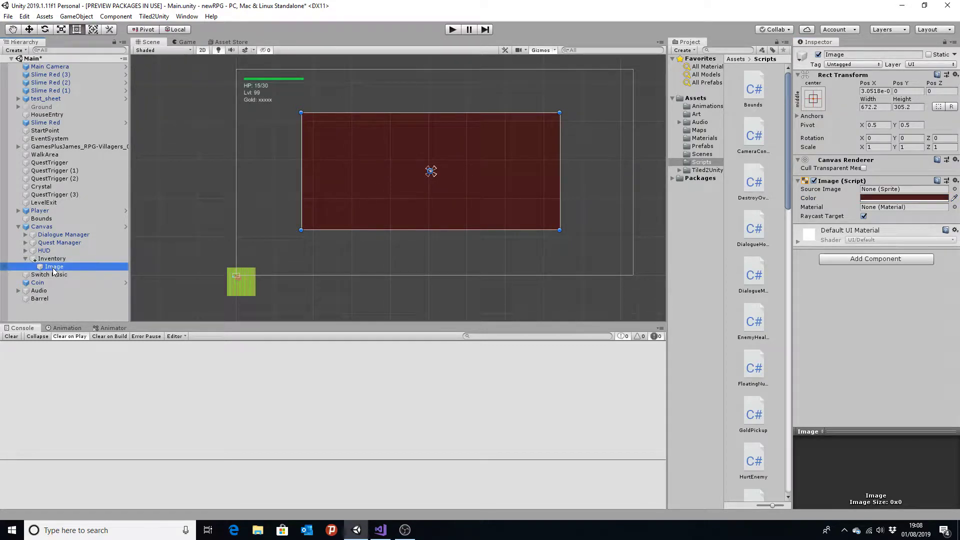
{"action": "left_click", "coordinate": [53, 268]}
{"action": "type", "text": "Backgro"}
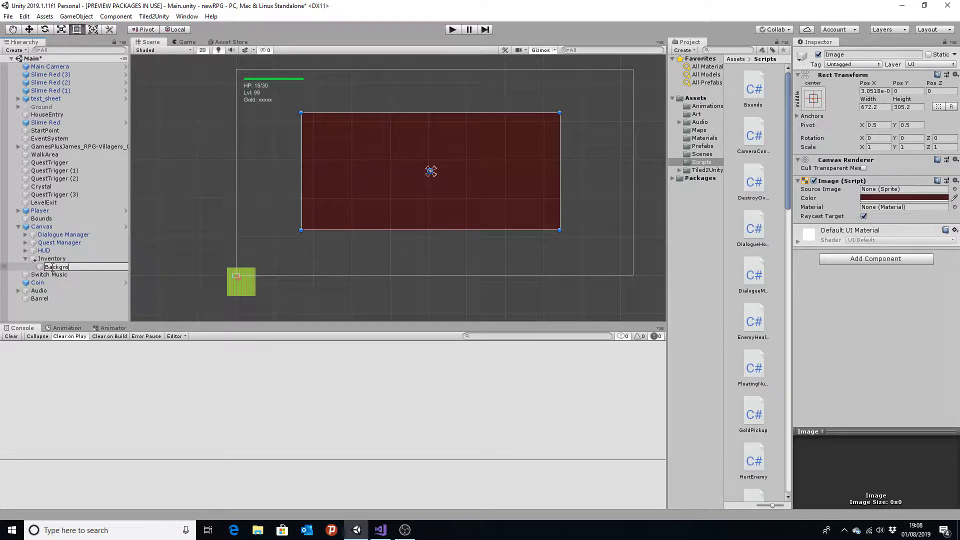
{"action": "key", "text": "Return"}
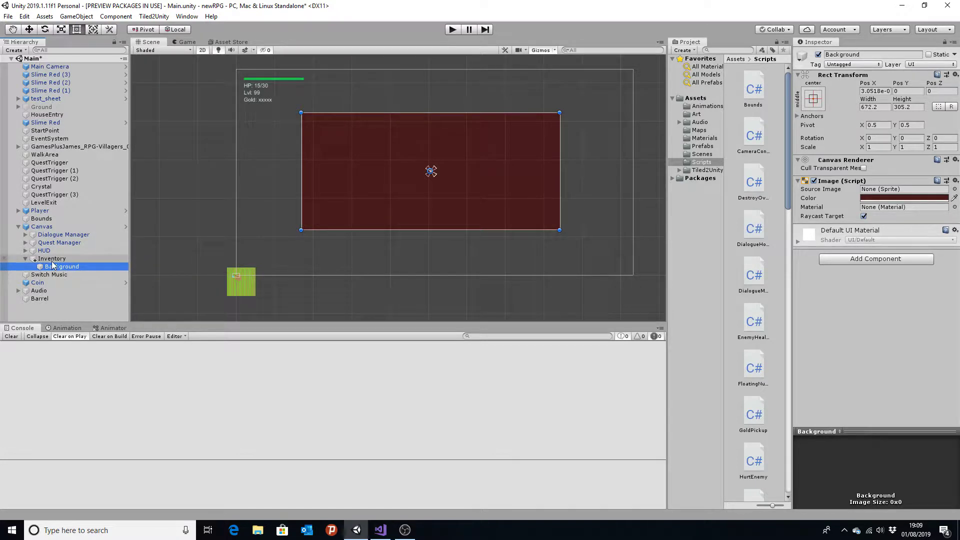
Add a white image as a 672 by 57 strip across the panel top, named Header
{"action": "right_click", "coordinate": [51, 259]}
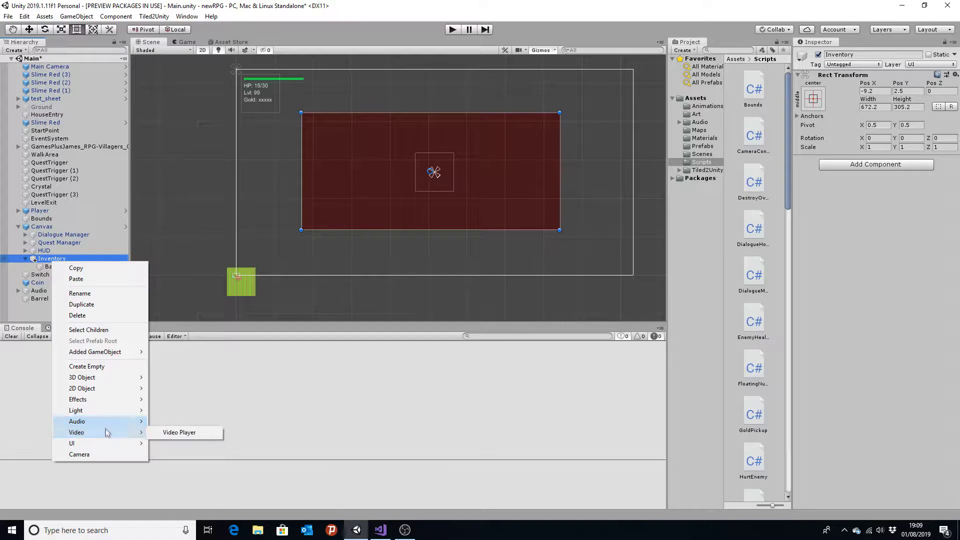
{"action": "mouse_move", "coordinate": [115, 444]}
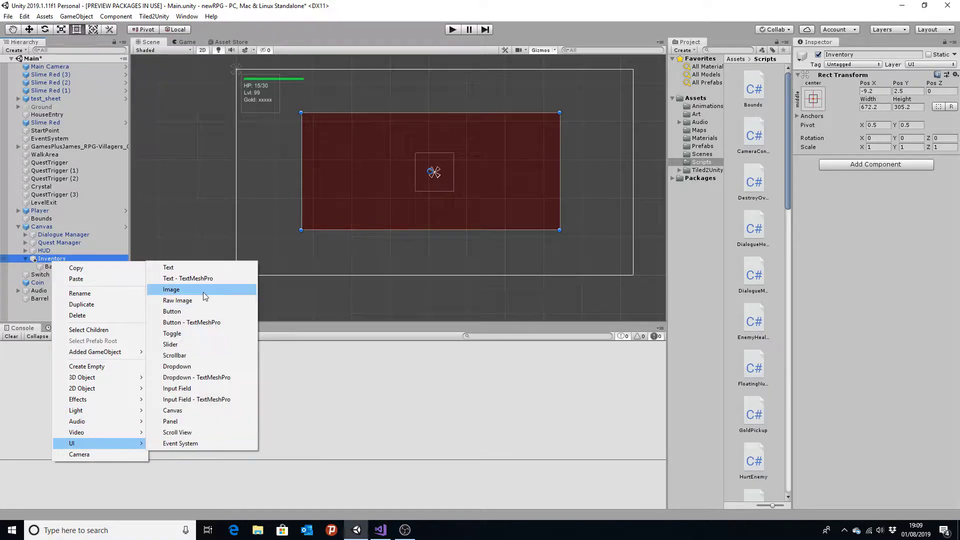
{"action": "left_click", "coordinate": [171, 289]}
{"action": "left_click_drag", "start_coordinate": [411, 151], "coordinate": [301, 112]}
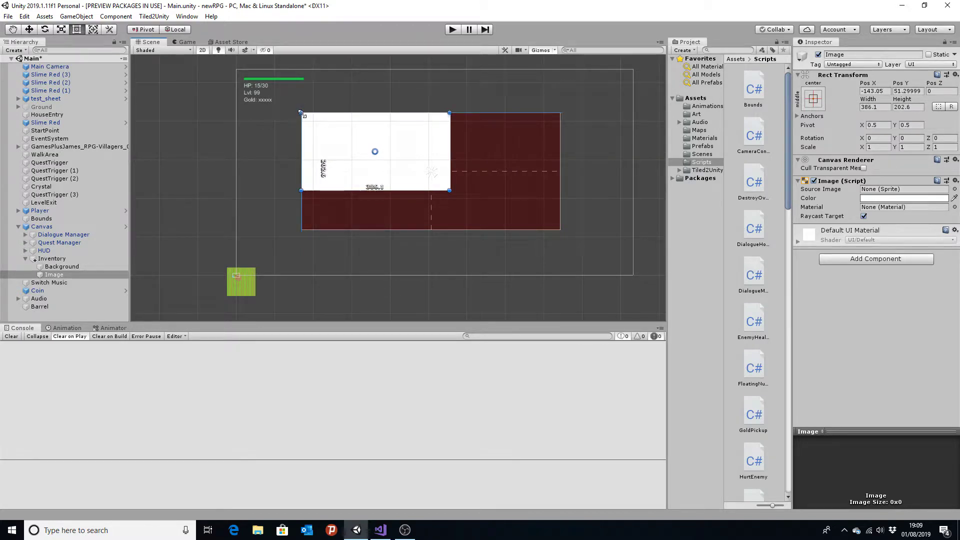
{"action": "mouse_move", "coordinate": [449, 190]}
{"action": "left_mouse_down"}
{"action": "mouse_move", "coordinate": [559, 146]}
{"action": "mouse_move", "coordinate": [559, 135]}
{"action": "left_mouse_up"}
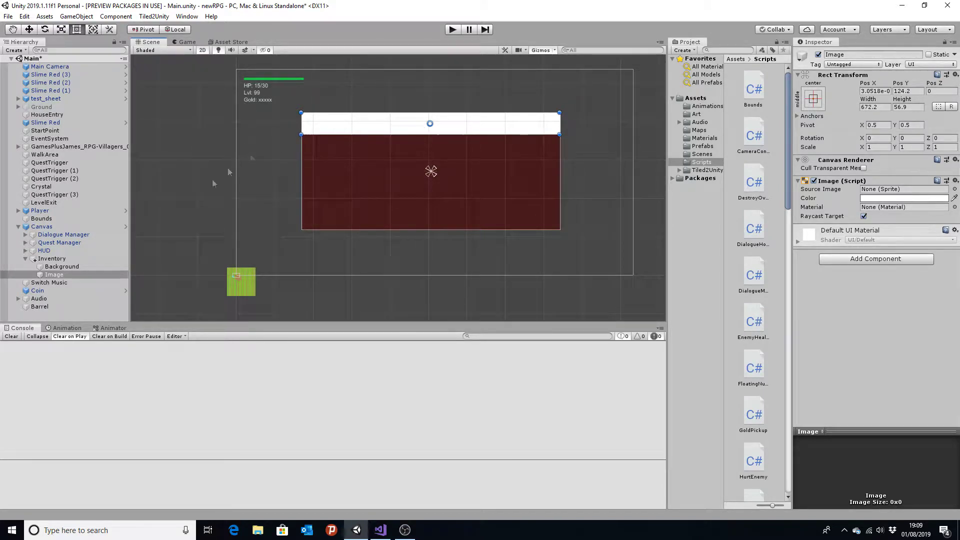
{"action": "left_click", "coordinate": [55, 275]}
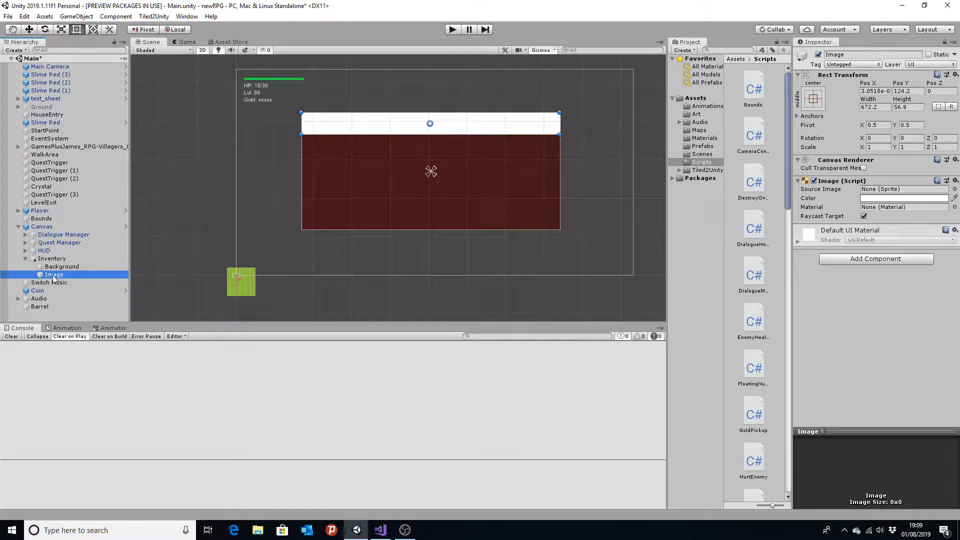
{"action": "left_click", "coordinate": [54, 275]}
{"action": "type", "text": "Header"}
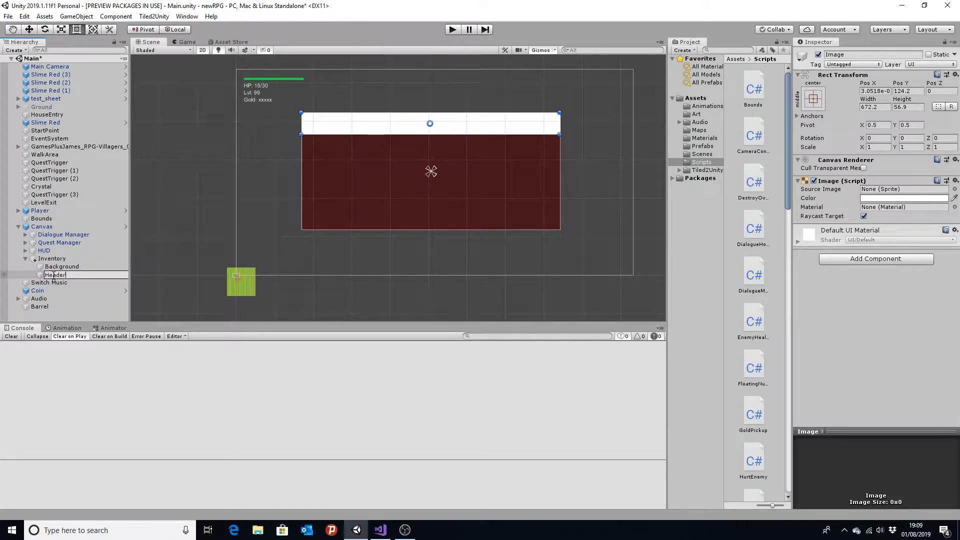
{"action": "key", "text": "Return"}
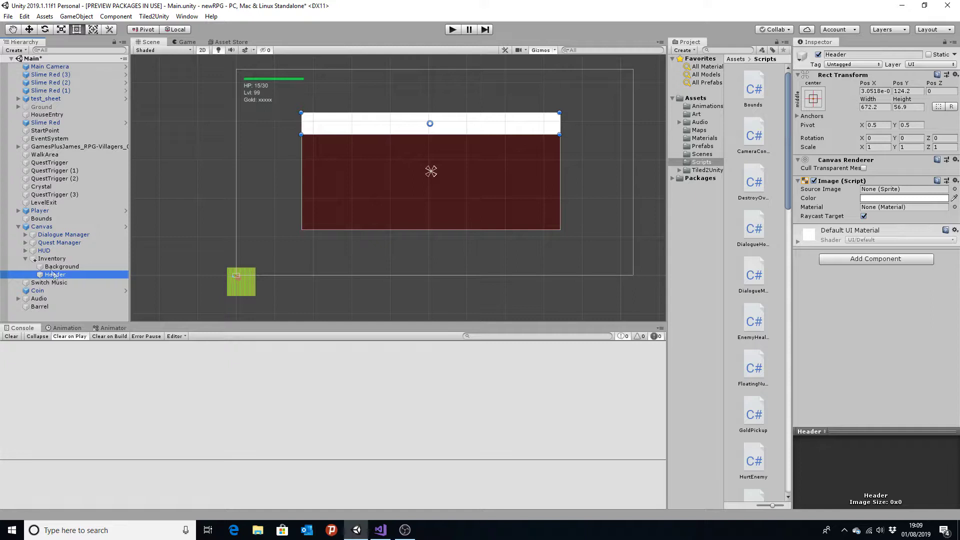
Add a UI Text inside Inventory and move it to the panel's top-left
{"action": "right_click", "coordinate": [45, 259]}
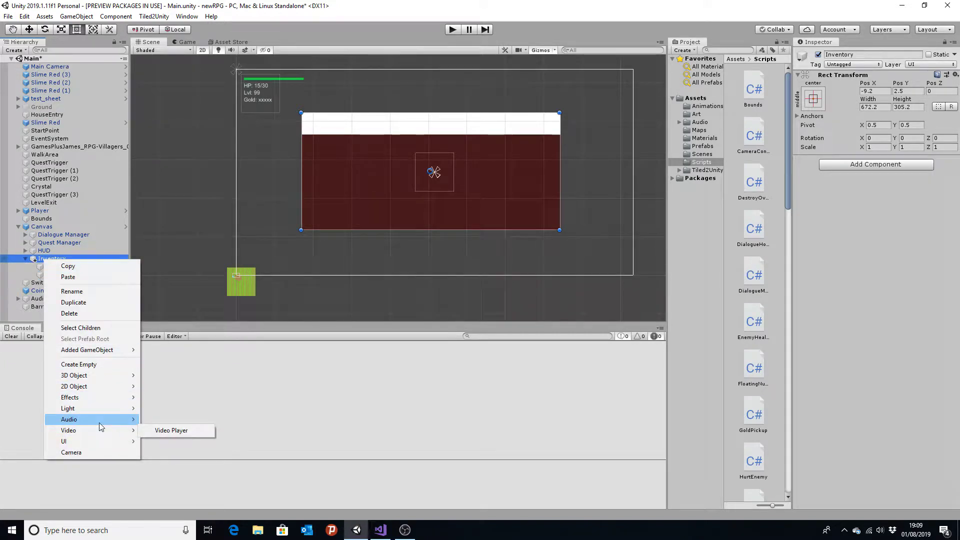
{"action": "mouse_move", "coordinate": [100, 445]}
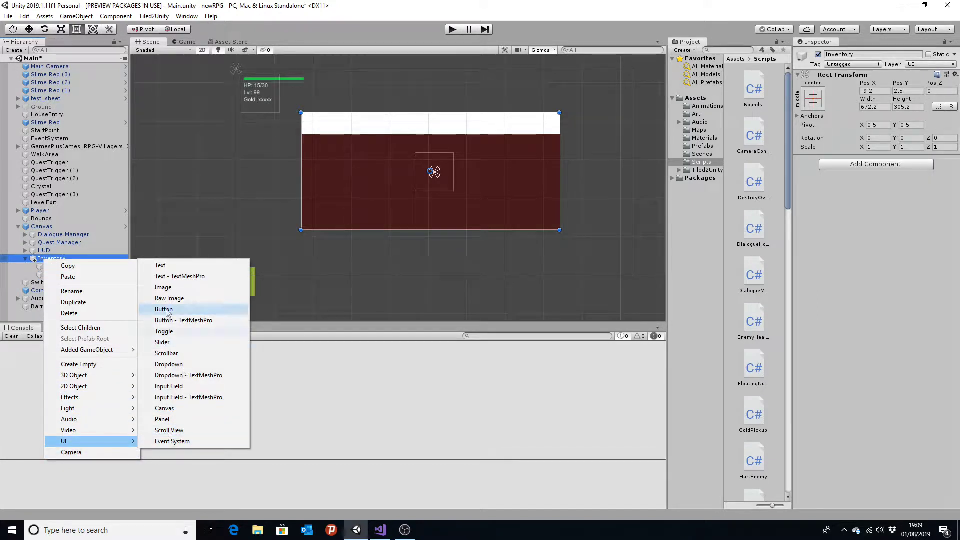
{"action": "left_click", "coordinate": [160, 265]}
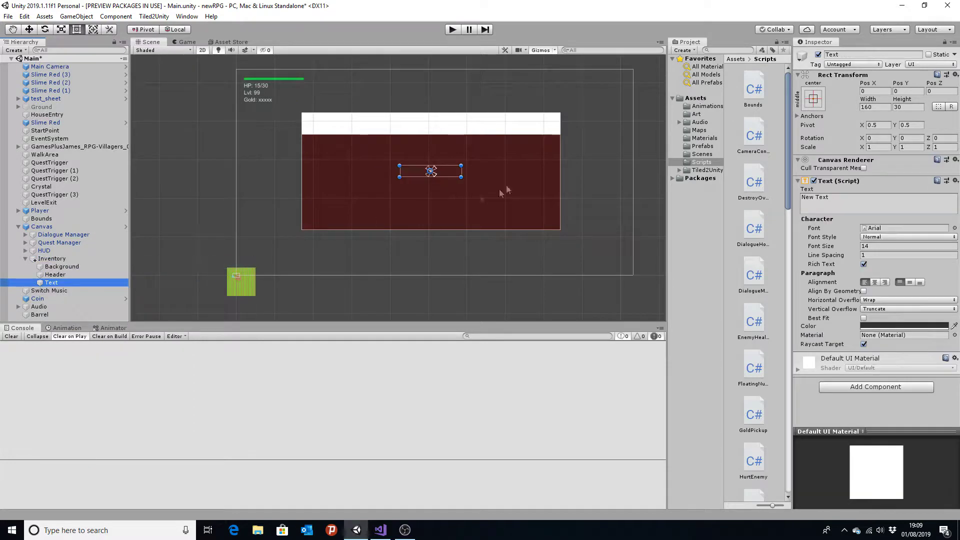
{"action": "left_click", "coordinate": [29, 29]}
{"action": "left_click_drag", "start_coordinate": [434, 170], "coordinate": [343, 114]}
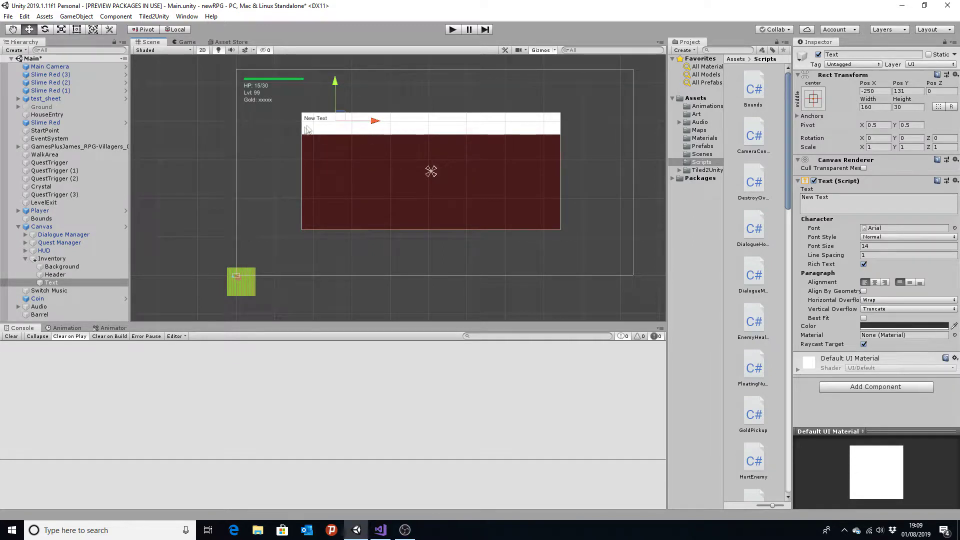
Change the label's text from 'New Text' to 'Inventory'
{"action": "left_click", "coordinate": [857, 204]}
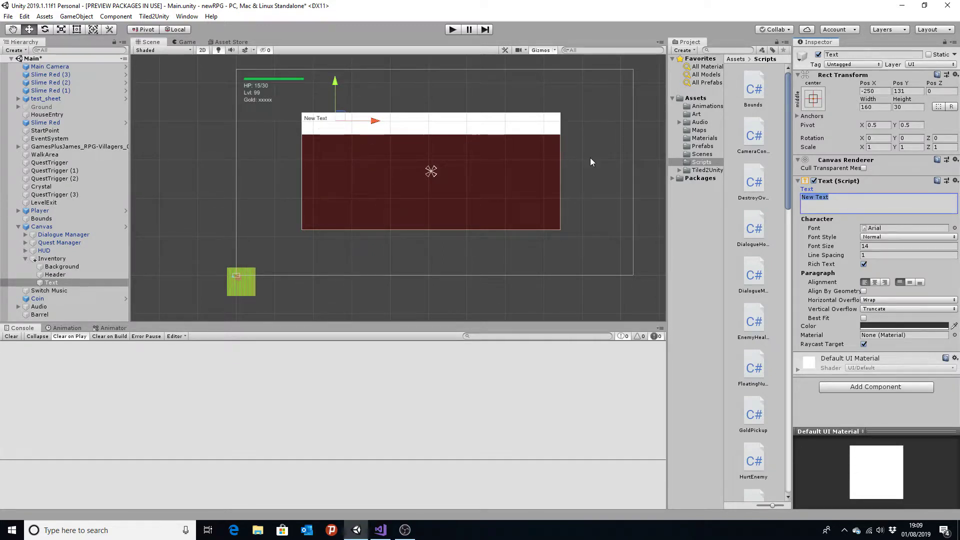
{"action": "type", "text": "Inventory"}
{"action": "key", "text": "Return"}
{"action": "left_click", "coordinate": [435, 109]}
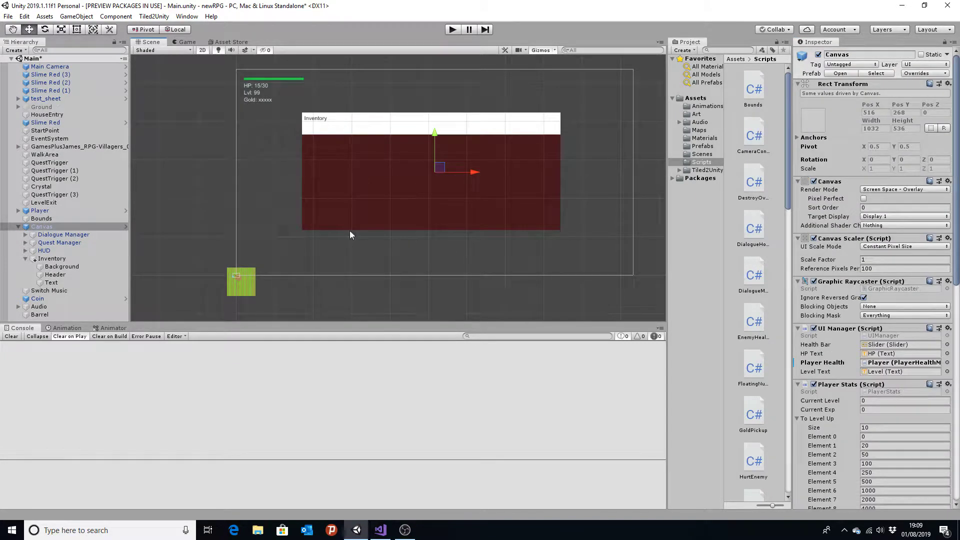
{"action": "left_click_drag", "start_coordinate": [439, 160], "coordinate": [418, 182]}
Add a 100 by 100 white Image to Inventory near the Background's top-left corner
{"action": "right_click", "coordinate": [55, 258]}
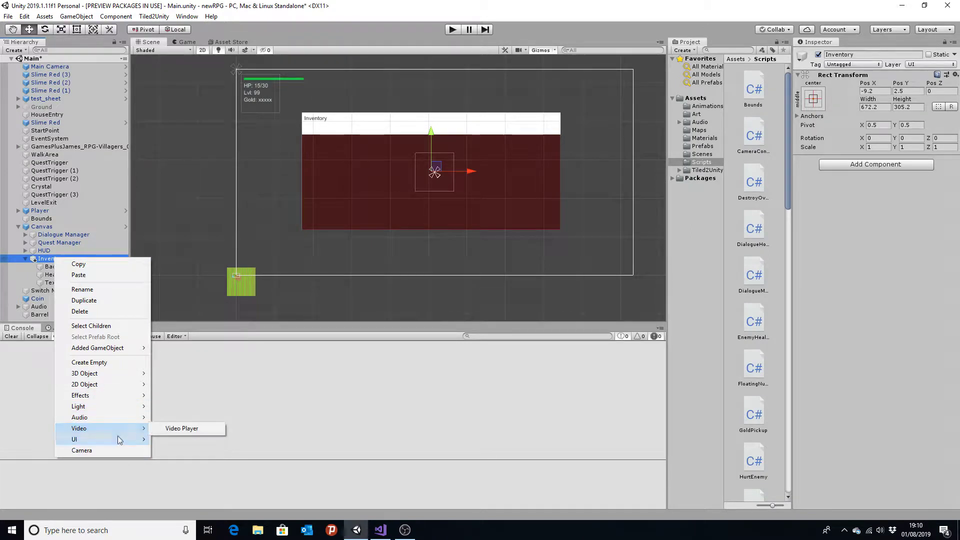
{"action": "mouse_move", "coordinate": [119, 441]}
{"action": "left_click", "coordinate": [203, 288]}
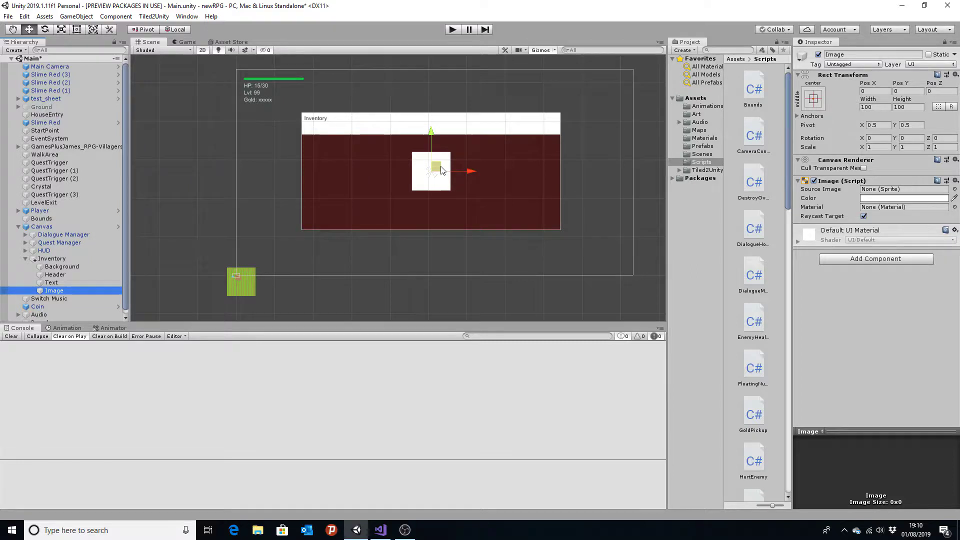
{"action": "left_click_drag", "start_coordinate": [441, 170], "coordinate": [339, 156]}
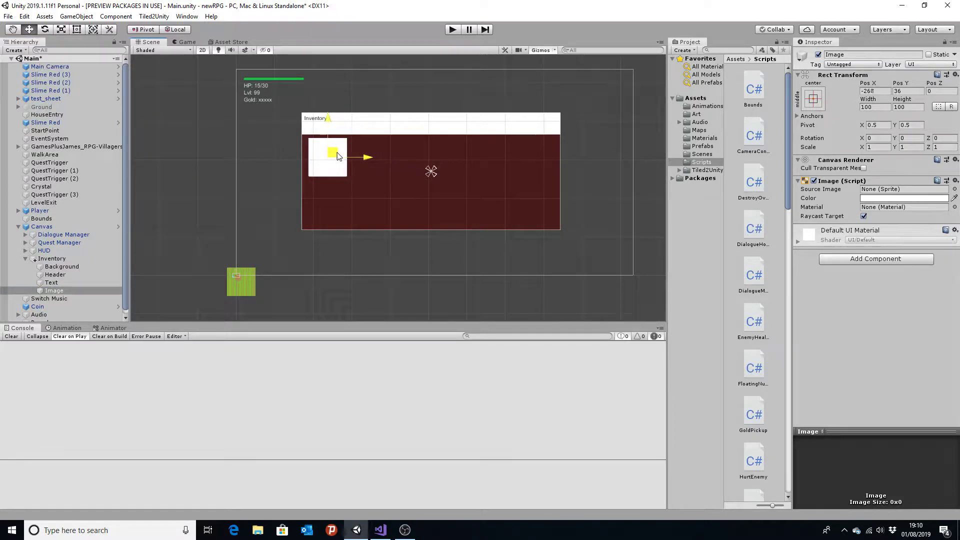
{"action": "left_click_drag", "start_coordinate": [338, 156], "coordinate": [335, 156]}
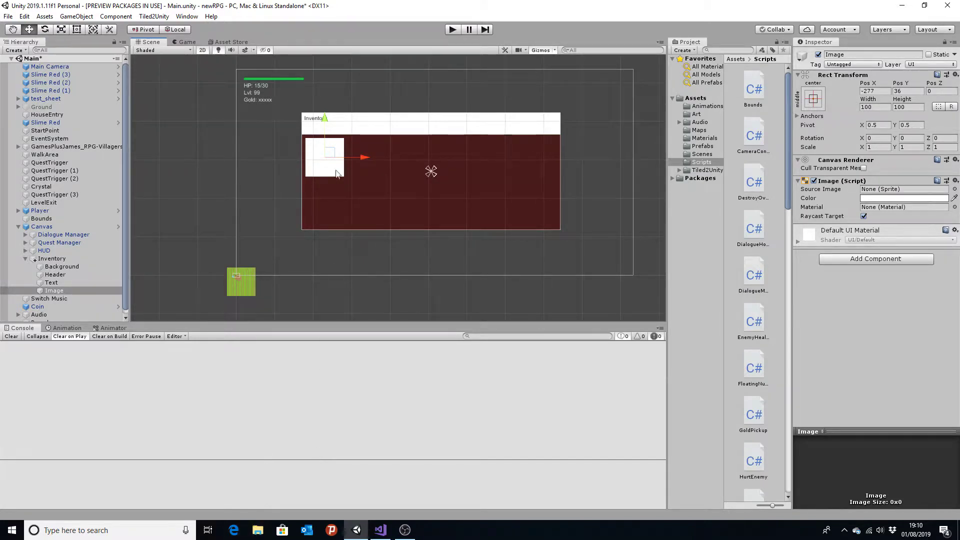
Drag box.png and box-select.png from the Inventory folder into Unity's Art folder
{"action": "left_click", "coordinate": [258, 530]}
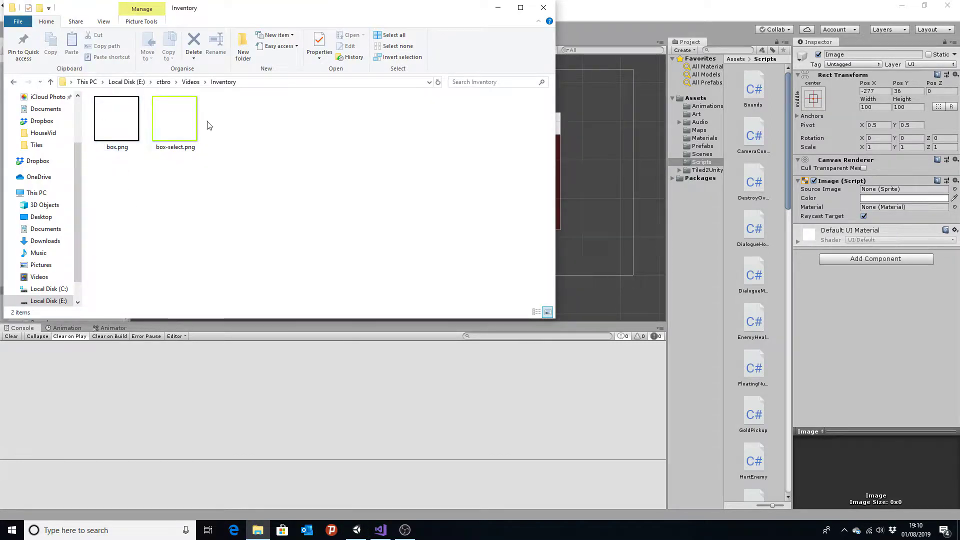
{"action": "left_click", "coordinate": [118, 124]}
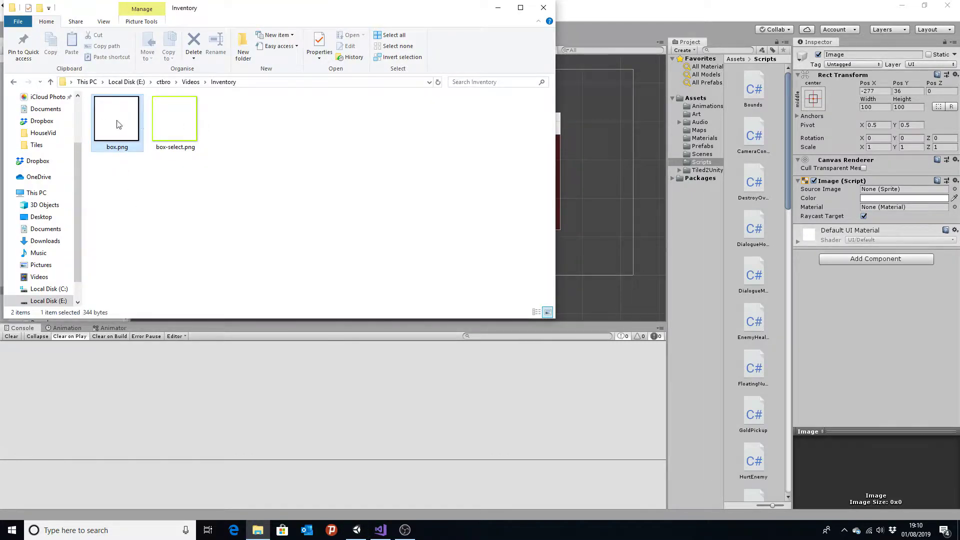
{"action": "left_click", "coordinate": [182, 124], "text": "ctrl"}
{"action": "left_click_drag", "start_coordinate": [182, 124], "coordinate": [697, 116]}
{"action": "left_click", "coordinate": [697, 116]}
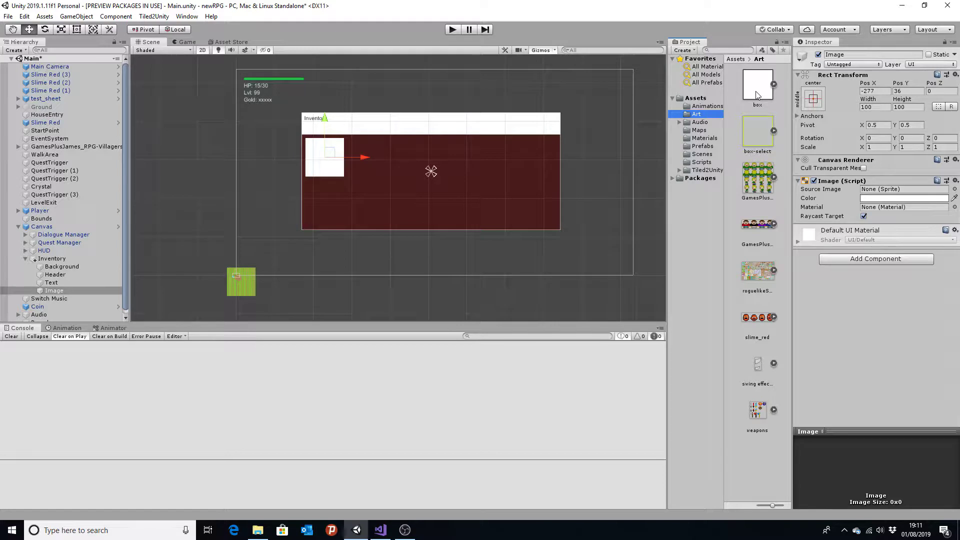
Assign the box sprite as the square Image's Source Image
{"action": "left_click", "coordinate": [755, 146]}
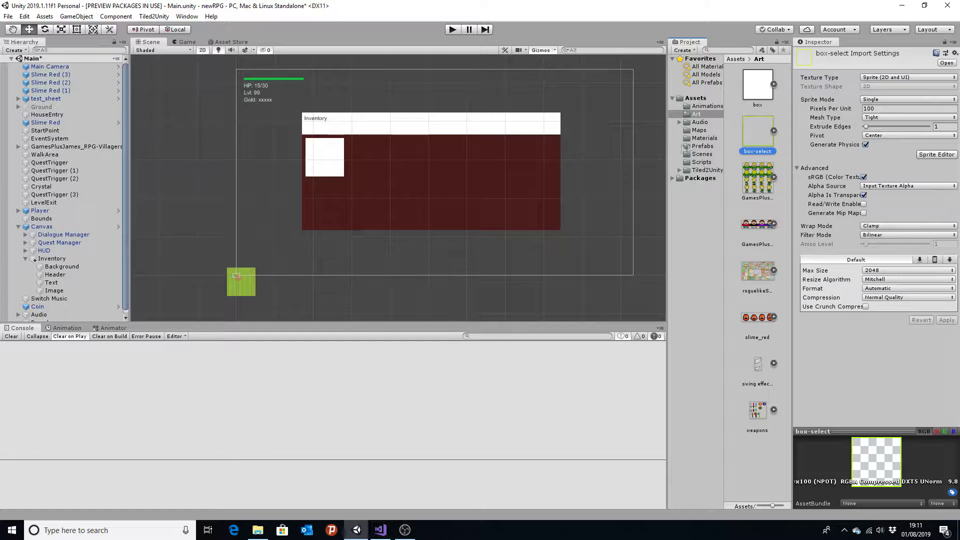
{"action": "left_click", "coordinate": [339, 161]}
{"action": "left_click_drag", "start_coordinate": [754, 95], "coordinate": [877, 190]}
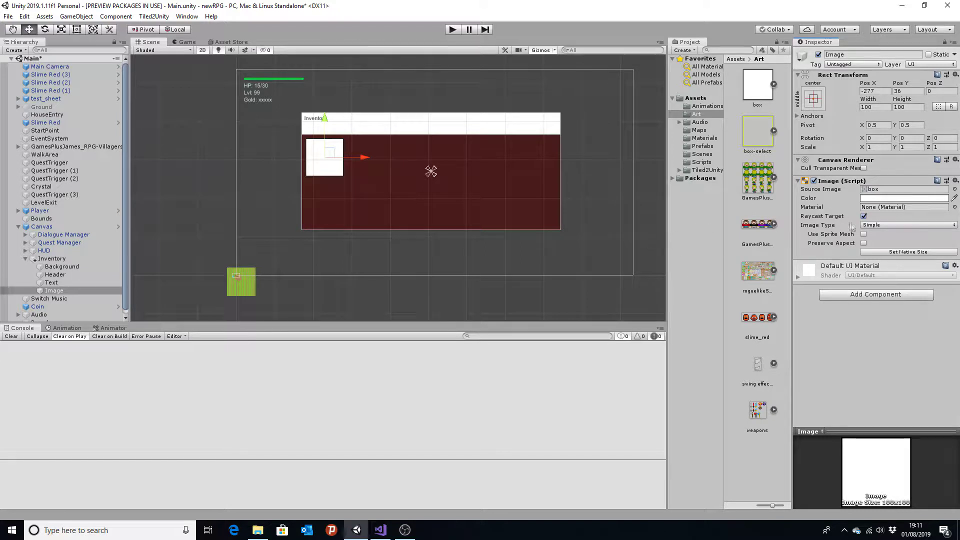
{"action": "left_click", "coordinate": [54, 292]}
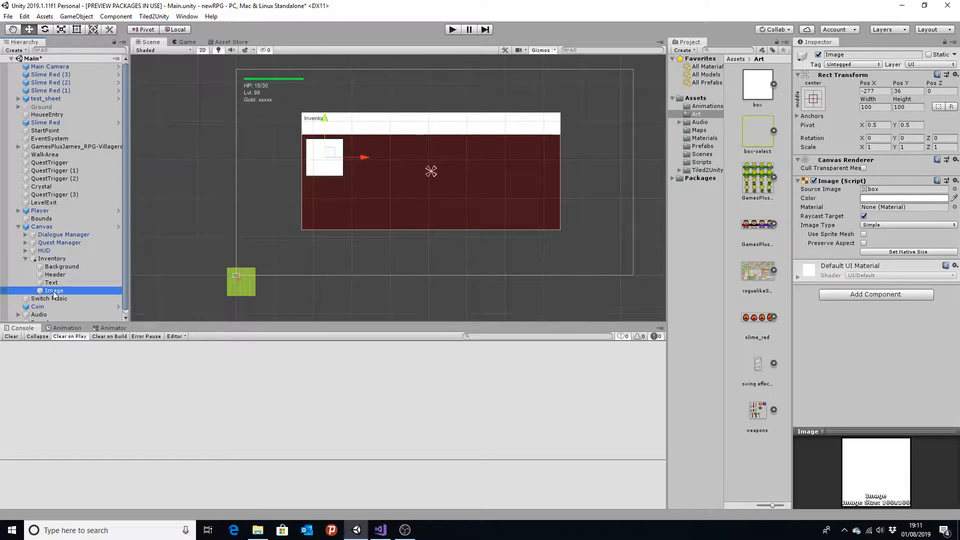
{"action": "left_click", "coordinate": [54, 293]}
Name the slot image InvSlotBg and duplicate it with Ctrl+D
{"action": "type", "text": "Inv"}
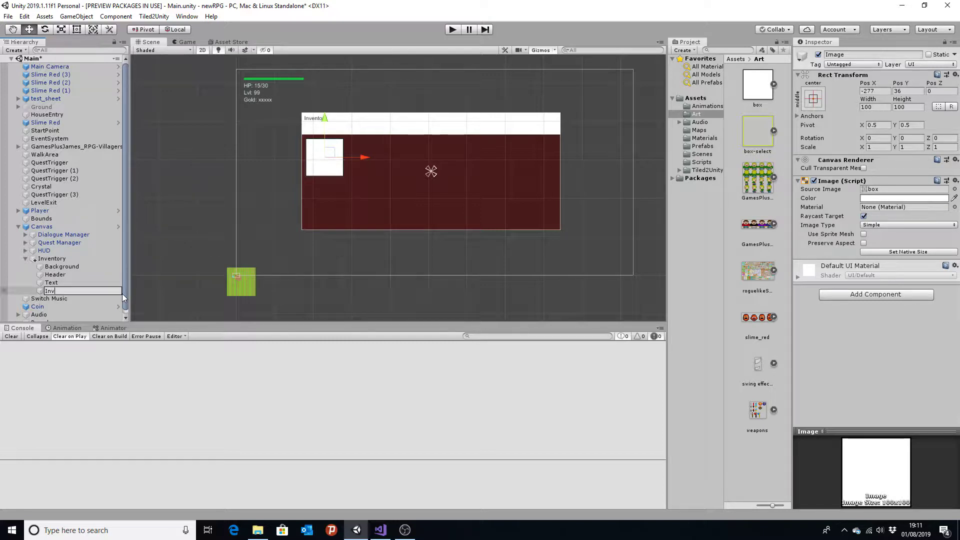
{"action": "type", "text": "SlotBg"}
{"action": "key", "text": "Return"}
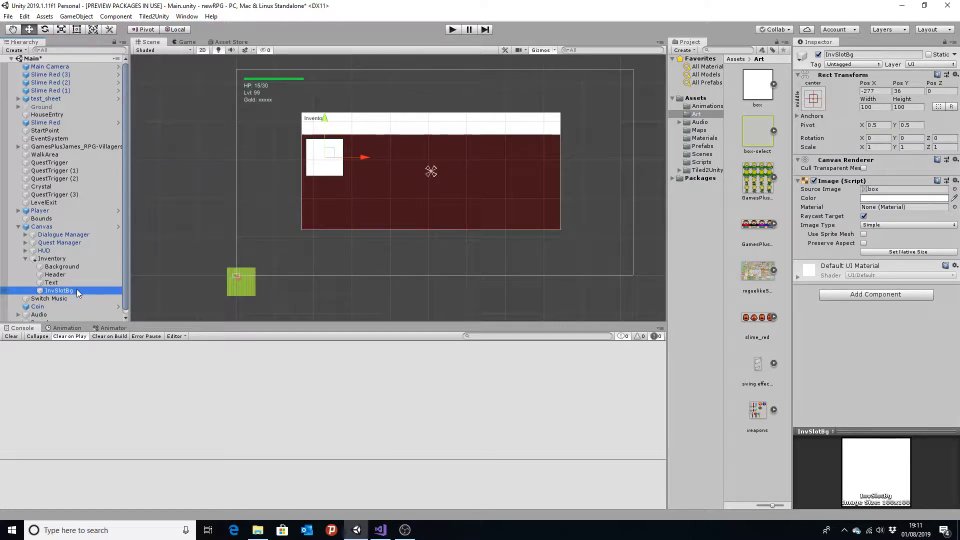
{"action": "key", "text": "ctrl+d"}
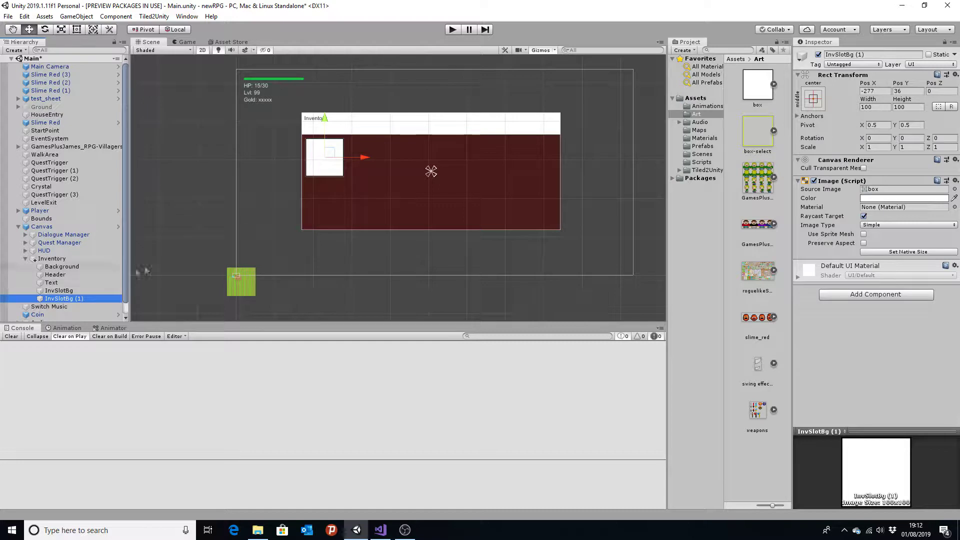
Drag InvSlotBg (1) down below the first slot
{"action": "left_click_drag", "start_coordinate": [330, 155], "coordinate": [330, 196]}
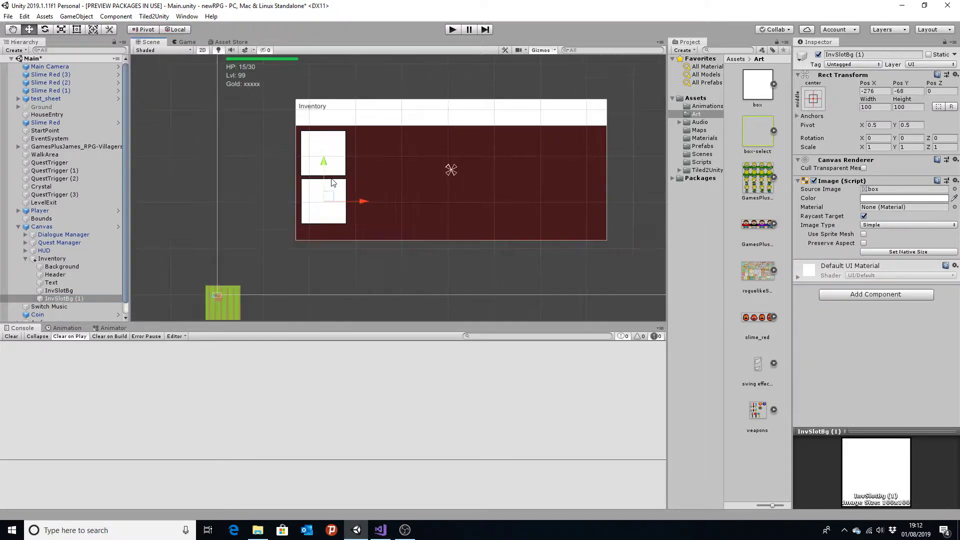
{"action": "scroll", "coordinate": [330, 198], "scroll_direction": "up", "scroll_amount": 5}
{"action": "left_click_drag", "start_coordinate": [309, 255], "coordinate": [317, 275]}
{"action": "scroll", "coordinate": [293, 227], "scroll_direction": "up", "scroll_amount": 4}
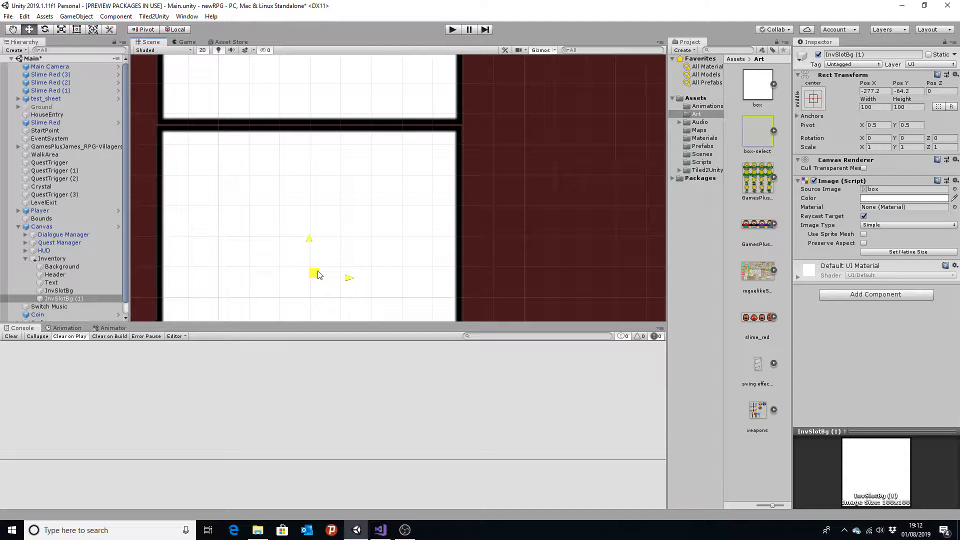
{"action": "scroll", "coordinate": [337, 180], "scroll_direction": "up", "scroll_amount": 5}
{"action": "scroll", "coordinate": [403, 124], "scroll_direction": "up", "scroll_amount": 2}
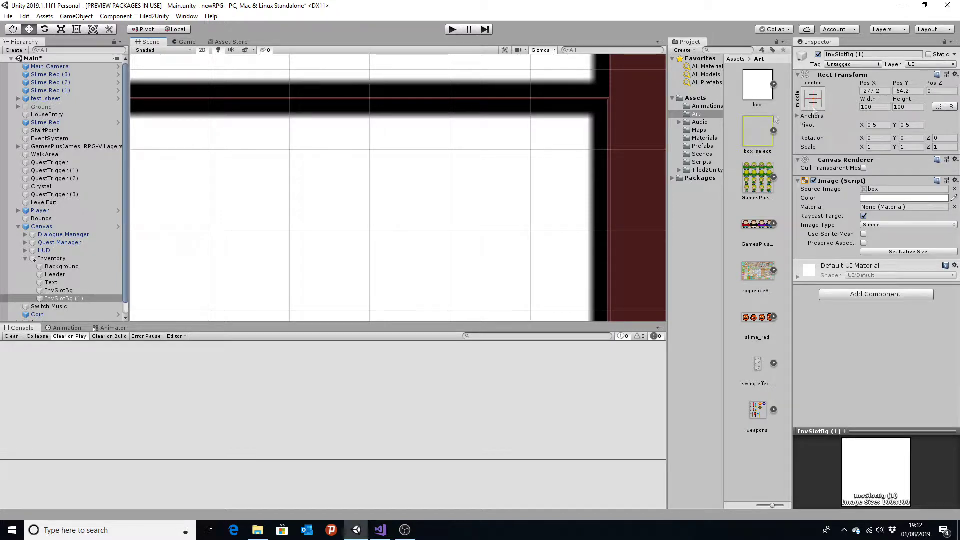
Round InvSlotBg (1)'s position to Pos X -277 and Pos Y -64
{"action": "left_click", "coordinate": [382, 83]}
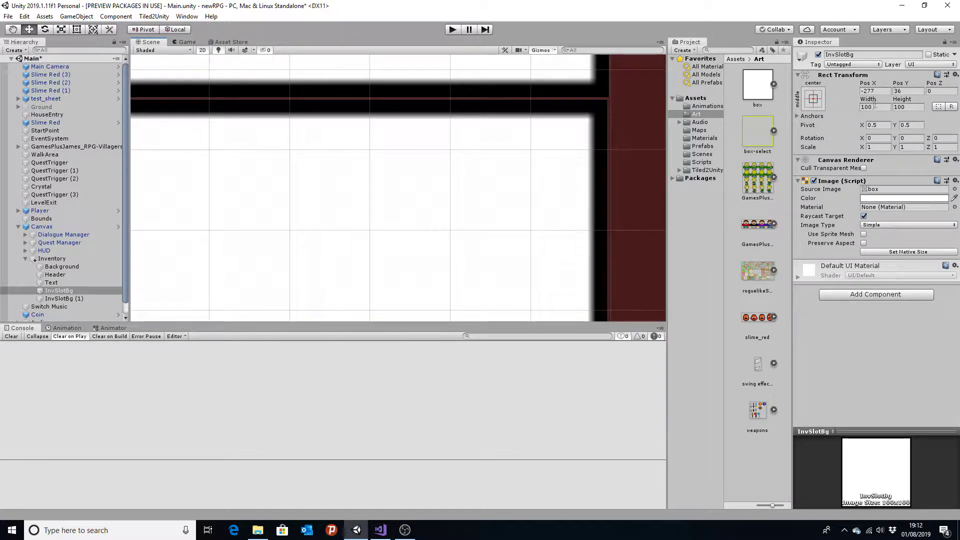
{"action": "left_click", "coordinate": [450, 202], "text": "shift"}
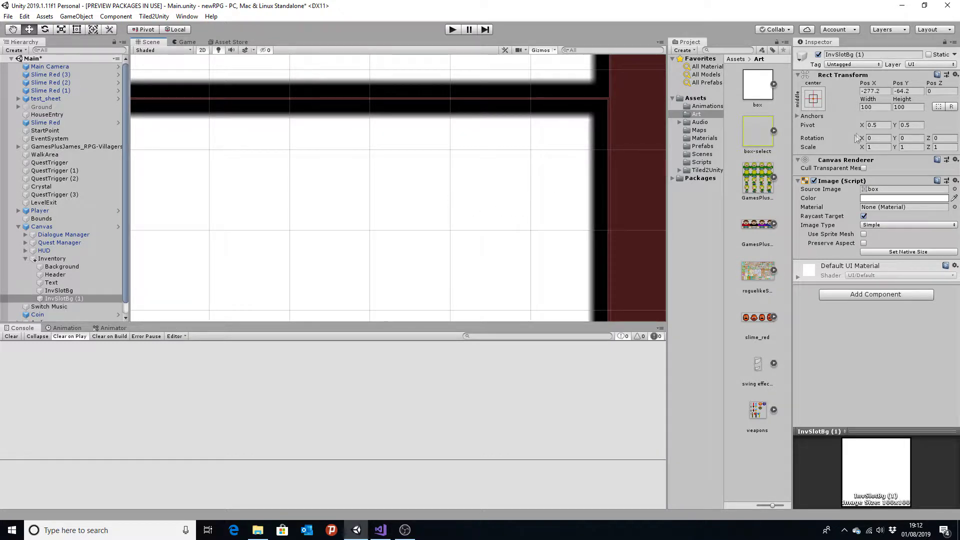
{"action": "left_click", "coordinate": [880, 107]}
{"action": "left_click", "coordinate": [886, 91]}
{"action": "key", "text": "BackSpace"}
{"action": "key", "text": "BackSpace"}
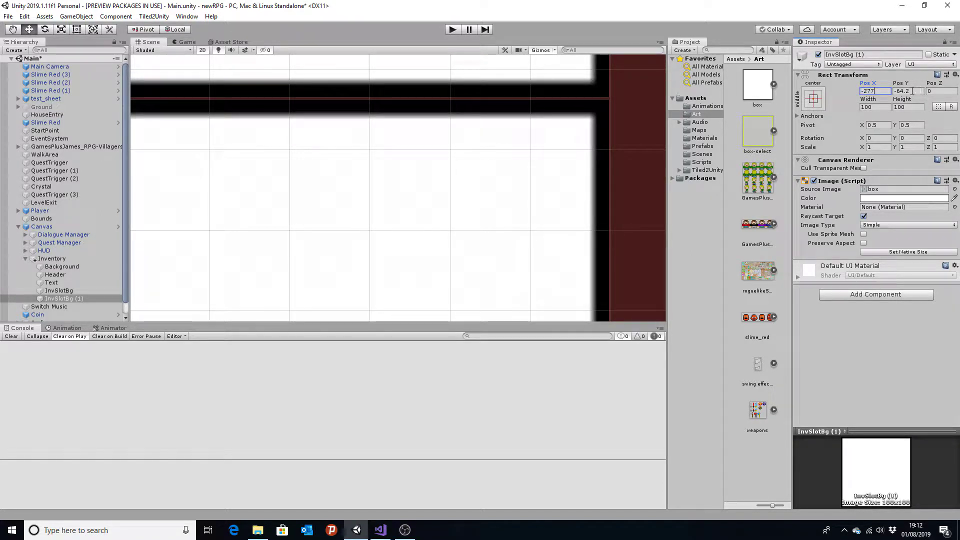
{"action": "left_click", "coordinate": [906, 90]}
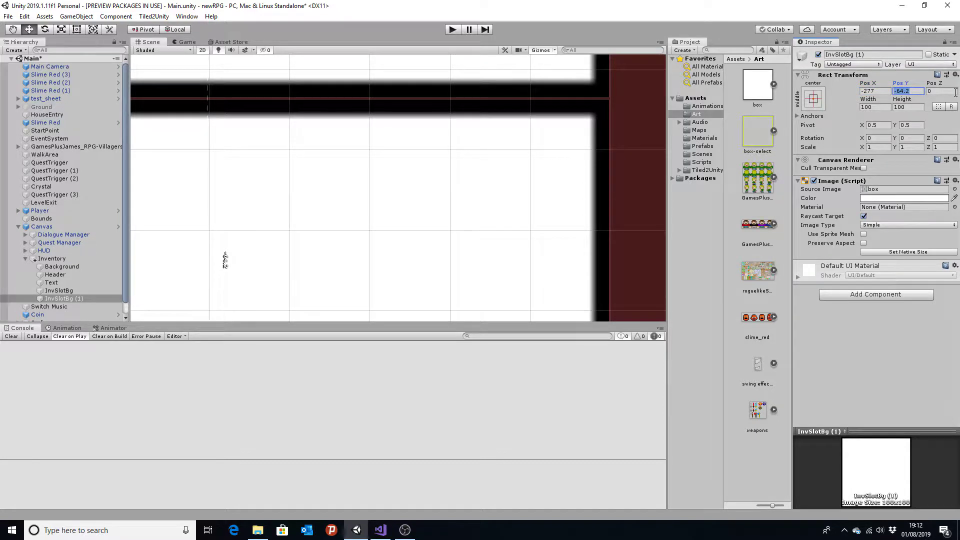
{"action": "key", "text": "Right"}
{"action": "key", "text": "Left"}
{"action": "key", "text": "Left"}
{"action": "key", "text": "BackSpace"}
{"action": "key", "text": "BackSpace"}
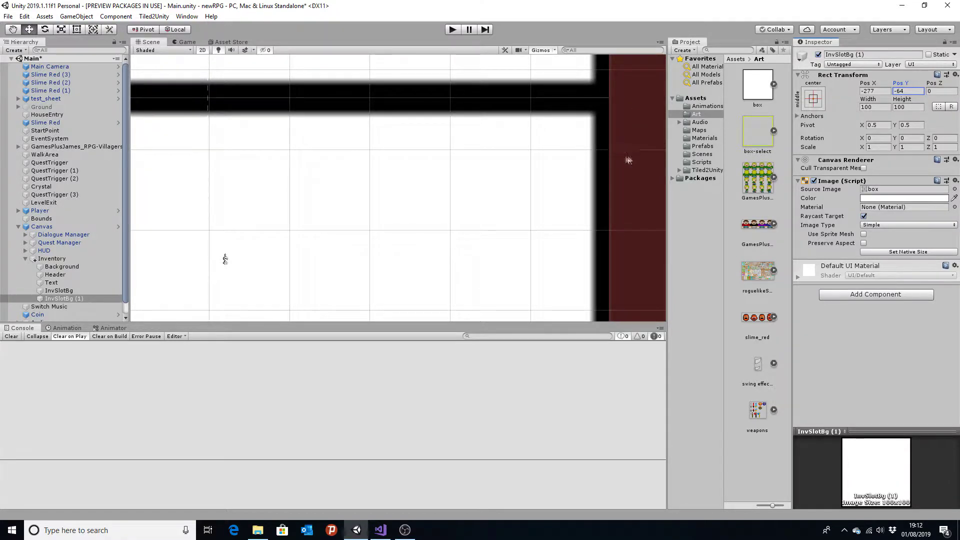
{"action": "scroll", "coordinate": [615, 154], "scroll_direction": "down", "scroll_amount": 2}
{"action": "scroll", "coordinate": [618, 154], "scroll_direction": "down", "scroll_amount": 3}
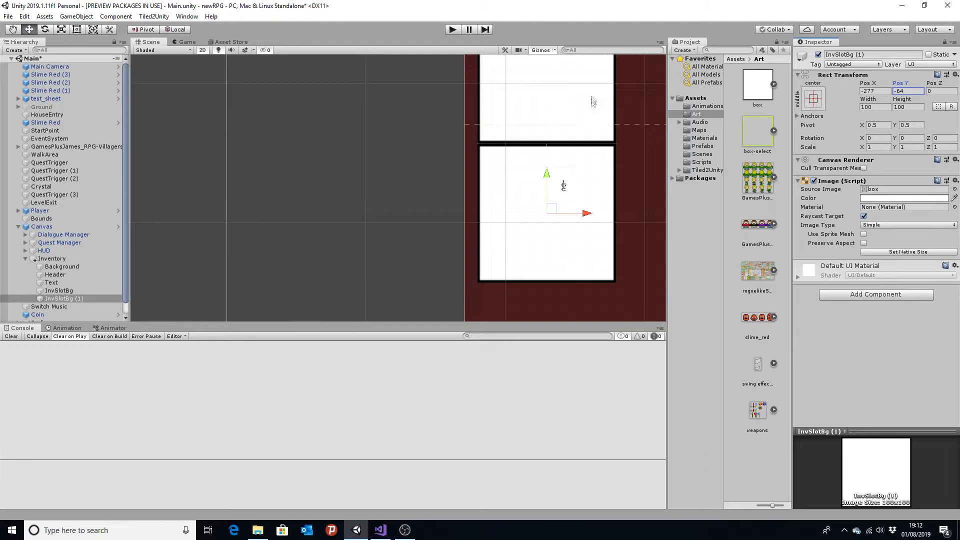
{"action": "scroll", "coordinate": [595, 112], "scroll_direction": "down", "scroll_amount": 2}
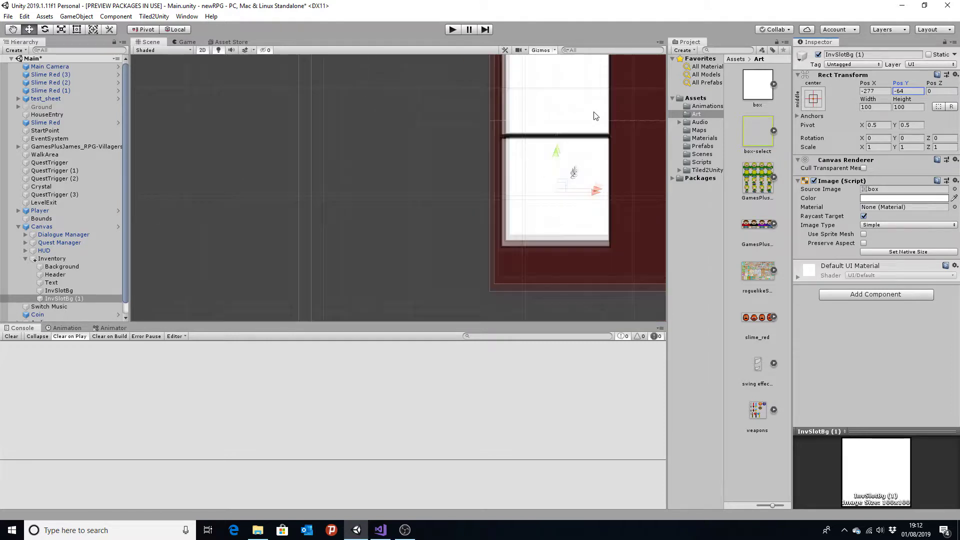
Select both slots together in the Hierarchy
{"action": "left_click", "coordinate": [64, 291], "text": "shift"}
{"action": "scroll", "coordinate": [240, 240], "scroll_direction": "down", "scroll_amount": 2}
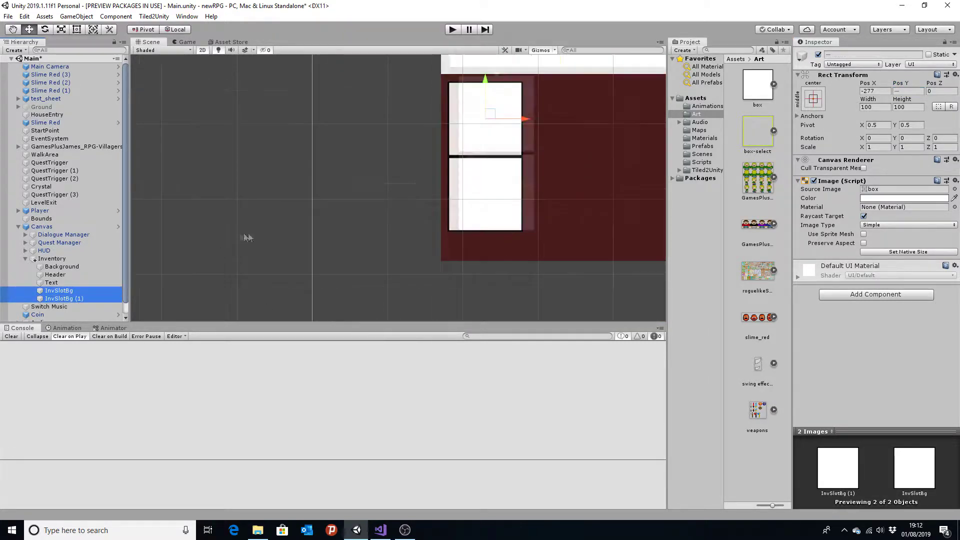
{"action": "scroll", "coordinate": [522, 133], "scroll_direction": "down", "scroll_amount": 2}
Duplicate both slots and drag the copies to the right as InvSlotBg (2) and (3)
{"action": "key", "text": "ctrl+d"}
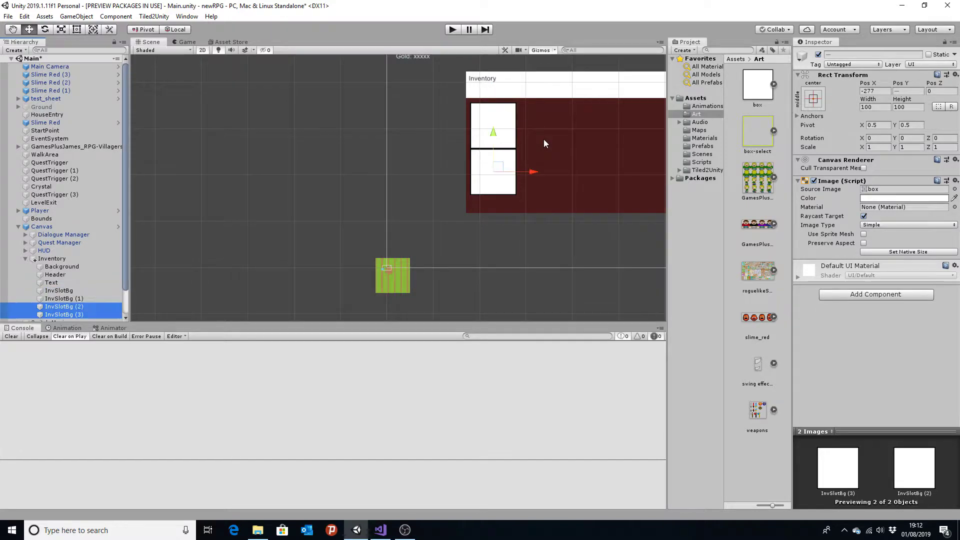
{"action": "left_click_drag", "start_coordinate": [497, 166], "coordinate": [546, 170]}
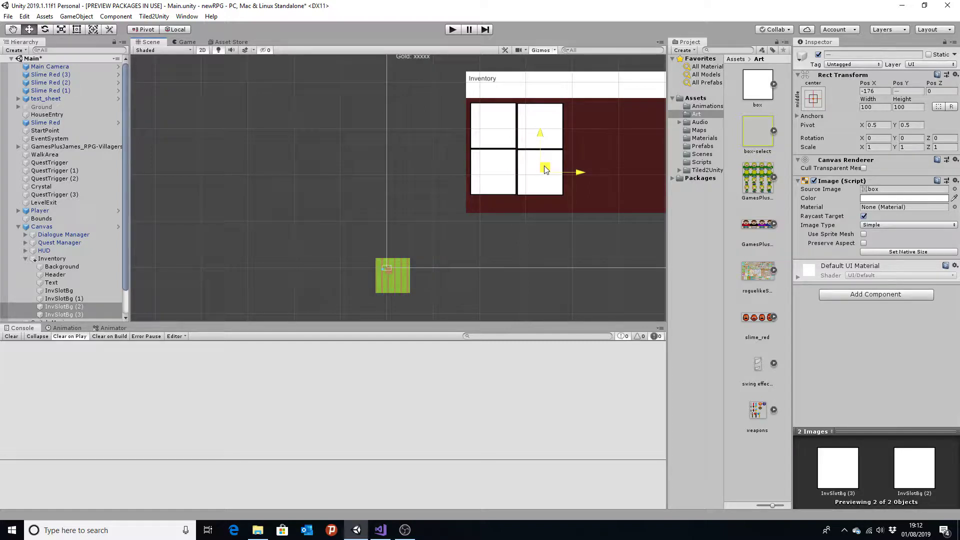
{"action": "scroll", "coordinate": [545, 165], "scroll_direction": "up", "scroll_amount": 3}
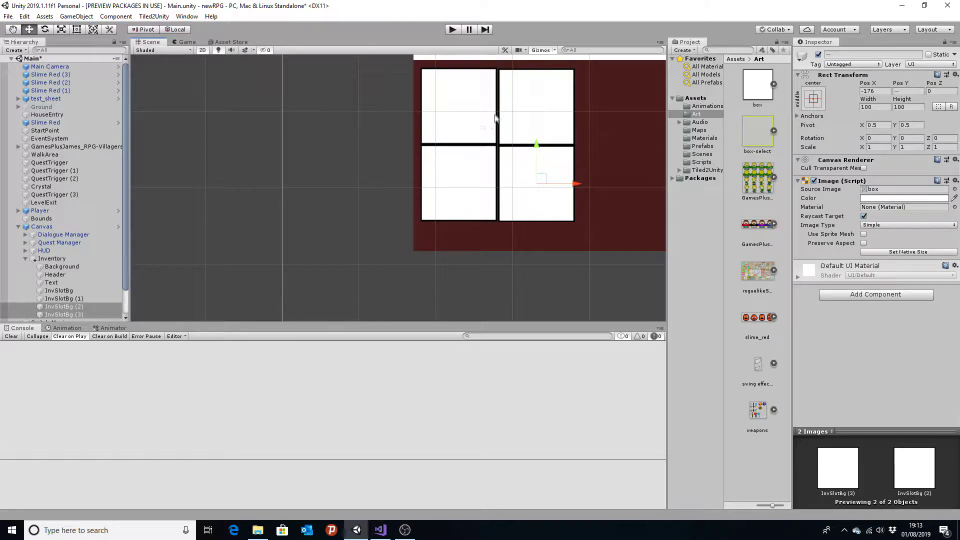
Set InvSlotBg (3) Pos X to -177, undoing an accidental upward move
{"action": "left_click", "coordinate": [71, 290]}
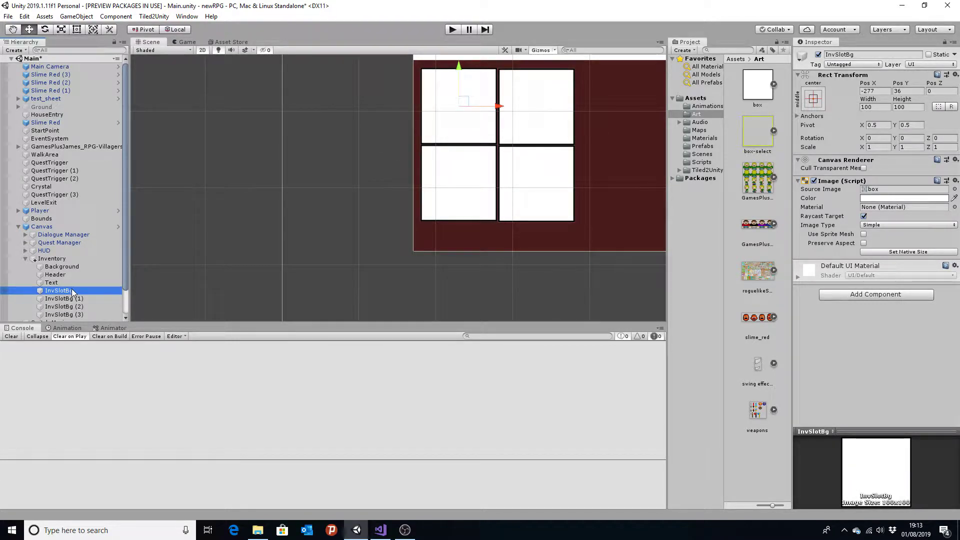
{"action": "left_click", "coordinate": [67, 306]}
{"action": "scroll", "coordinate": [68, 310], "scroll_direction": "down", "scroll_amount": 2}
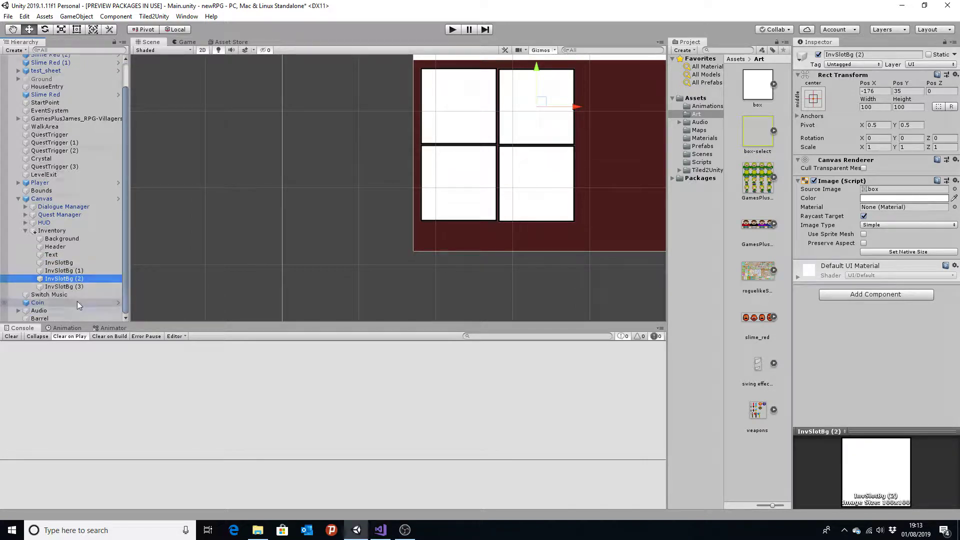
{"action": "left_click", "coordinate": [70, 287]}
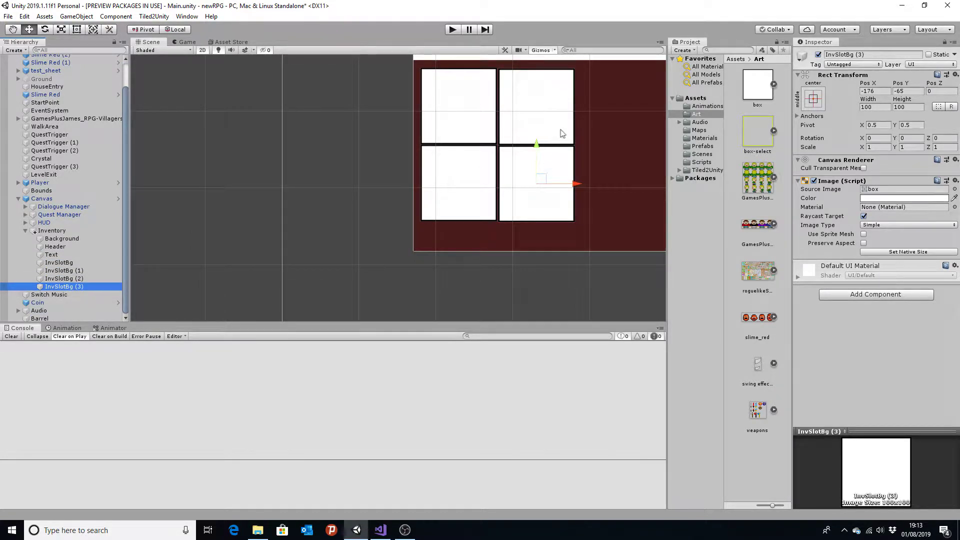
{"action": "left_click", "coordinate": [880, 92]}
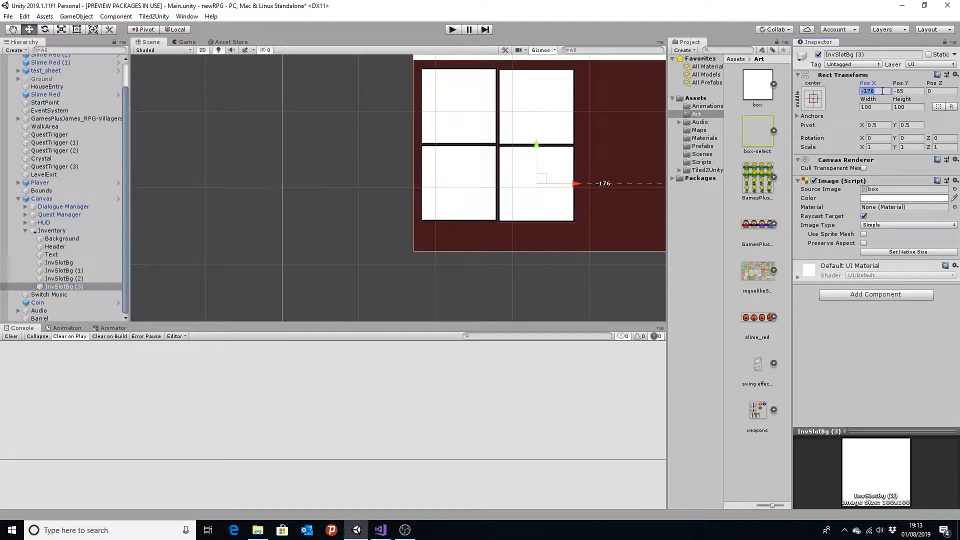
{"action": "type", "text": "-177"}
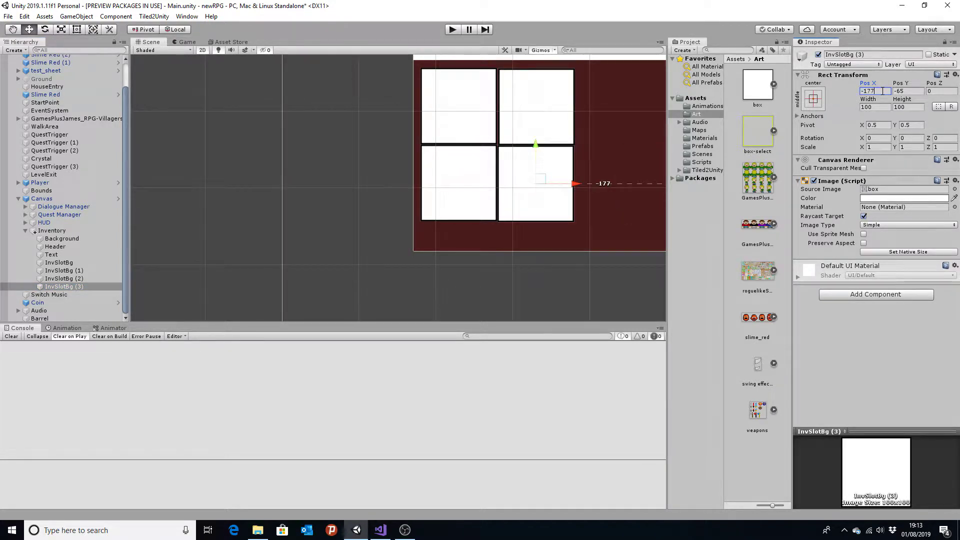
{"action": "scroll", "coordinate": [530, 97], "scroll_direction": "up", "scroll_amount": 3}
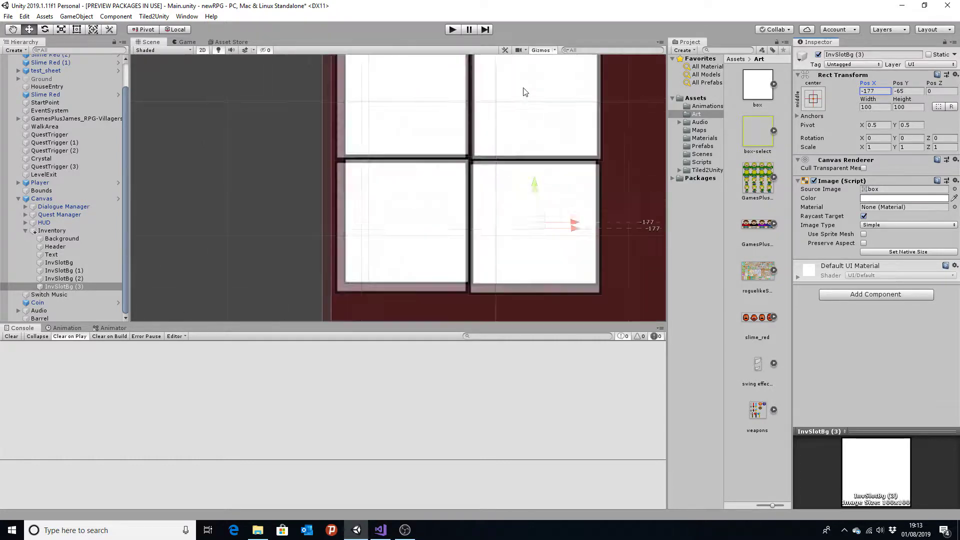
{"action": "middle_click_drag", "start_coordinate": [634, 105], "coordinate": [612, 171]}
{"action": "scroll", "coordinate": [550, 150], "scroll_direction": "up", "scroll_amount": 2}
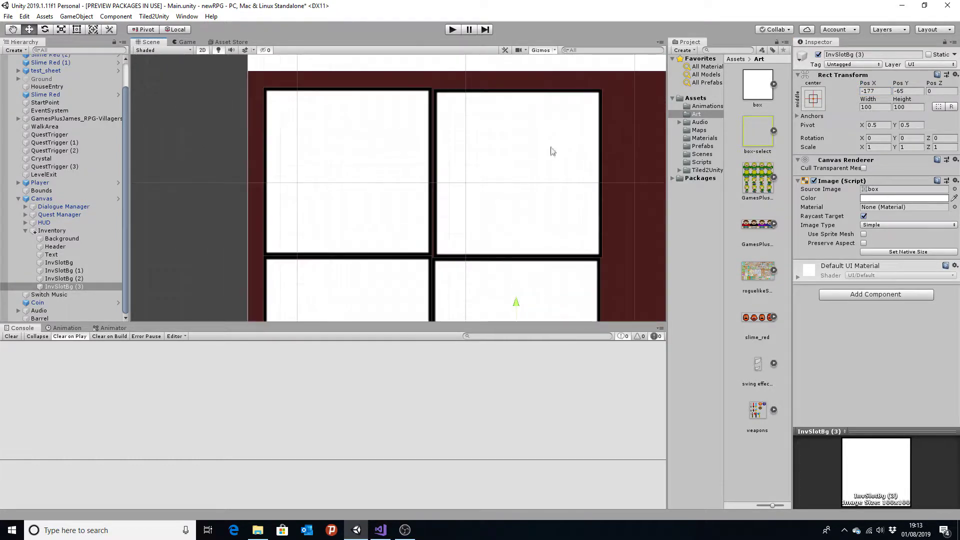
{"action": "left_click_drag", "start_coordinate": [518, 305], "coordinate": [520, 302]}
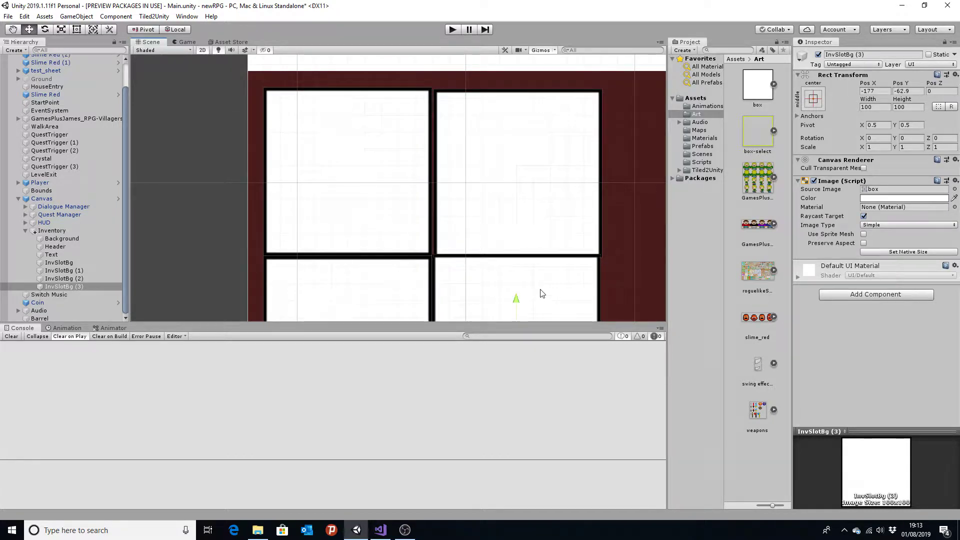
{"action": "key", "text": "ctrl+z"}
Set InvSlotBg (2) Pos X to -177 as well
{"action": "left_click", "coordinate": [88, 278], "text": "ctrl"}
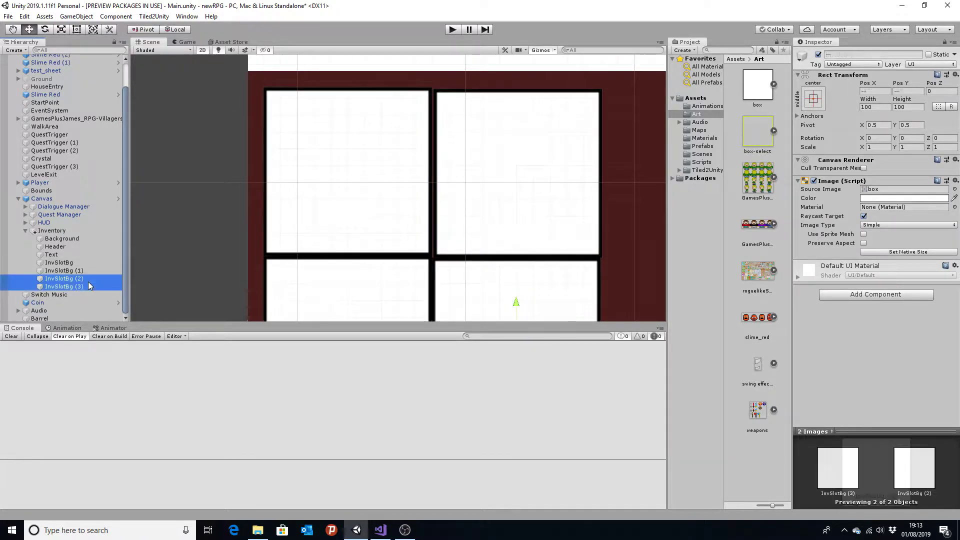
{"action": "left_click", "coordinate": [519, 187]}
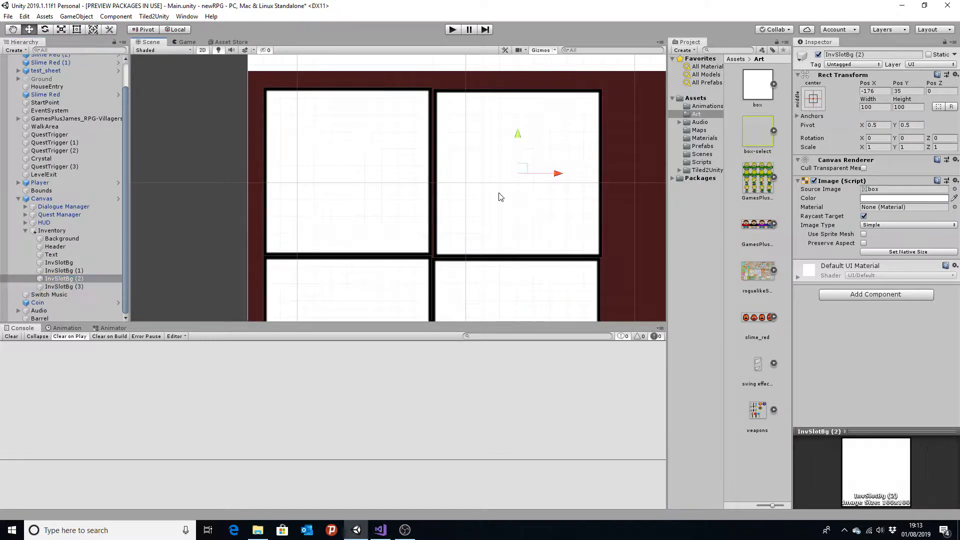
{"action": "left_click", "coordinate": [877, 90]}
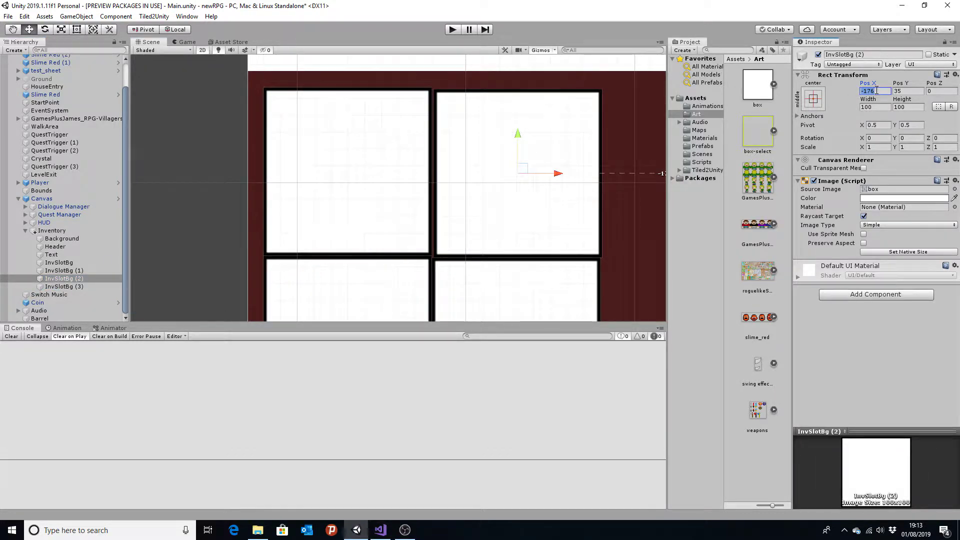
{"action": "type", "text": "-177"}
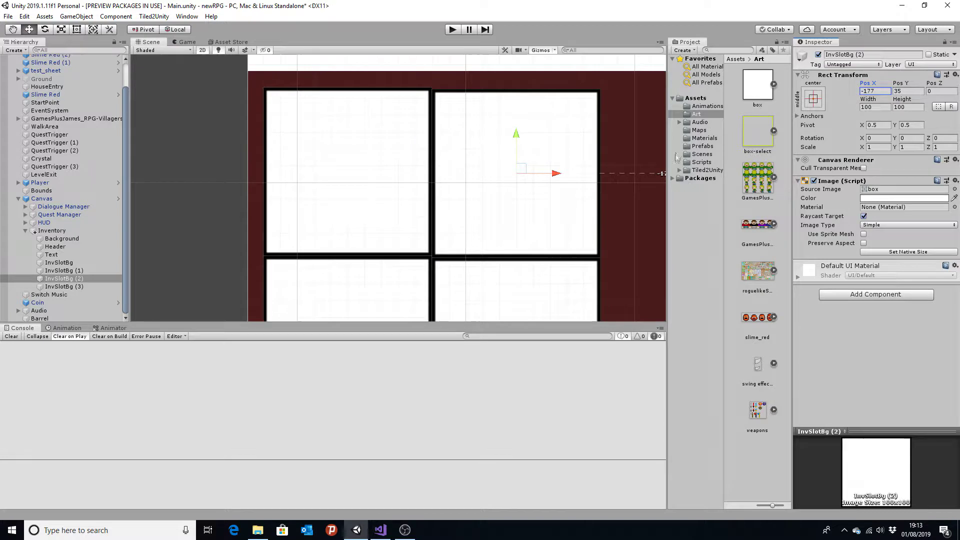
Nudge the right-column slots vertically, then select all four slots
{"action": "left_click", "coordinate": [60, 286], "text": "ctrl"}
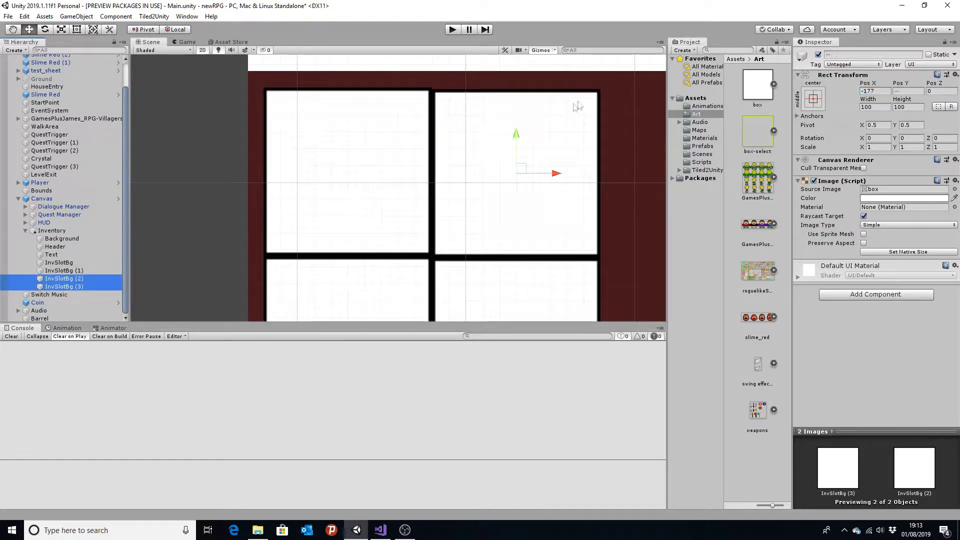
{"action": "left_click", "coordinate": [519, 136]}
{"action": "left_click_drag", "start_coordinate": [518, 136], "coordinate": [514, 131]}
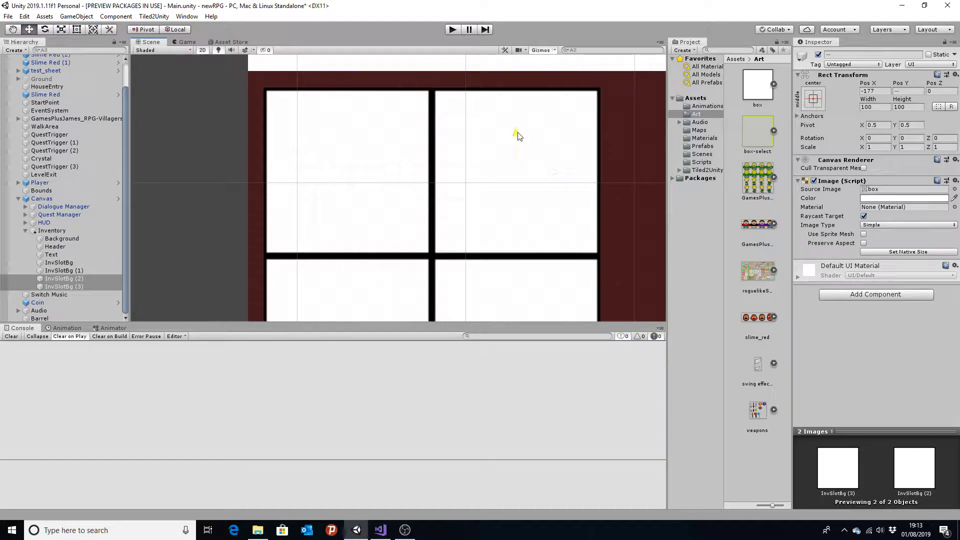
{"action": "scroll", "coordinate": [540, 143], "scroll_direction": "down", "scroll_amount": 3}
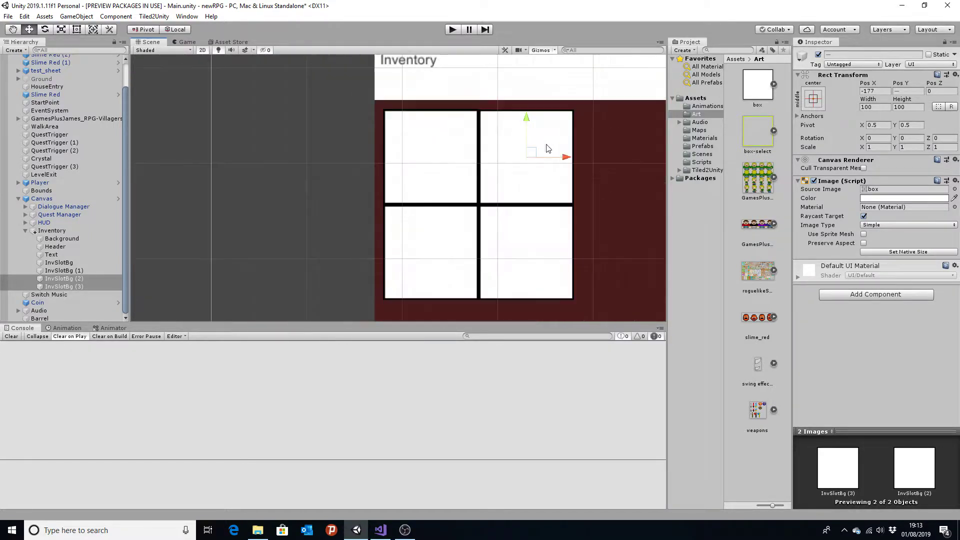
{"action": "scroll", "coordinate": [540, 143], "scroll_direction": "down", "scroll_amount": 1}
{"action": "left_click", "coordinate": [492, 162]}
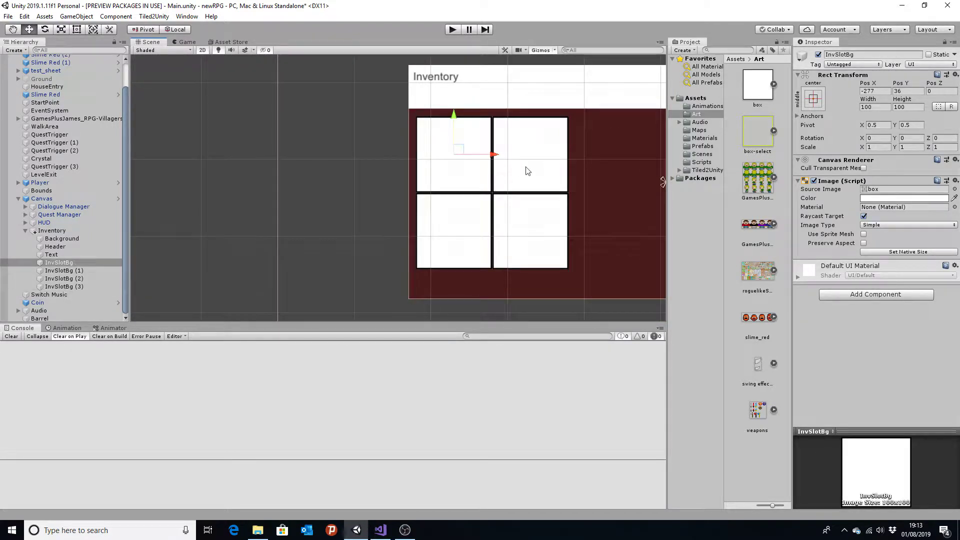
{"action": "left_click", "coordinate": [95, 287], "text": "shift"}
Duplicate InvSlotBg through InvSlotBg (3) and move the copies right into two new columns
{"action": "key", "text": "ctrl+d"}
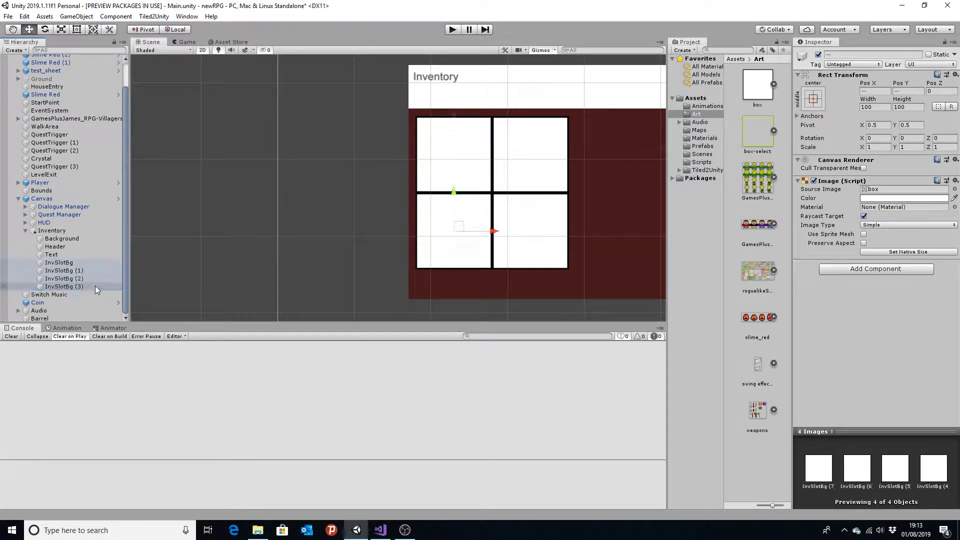
{"action": "scroll", "coordinate": [626, 287], "scroll_direction": "down", "scroll_amount": 1}
{"action": "scroll", "coordinate": [625, 286], "scroll_direction": "down", "scroll_amount": 2}
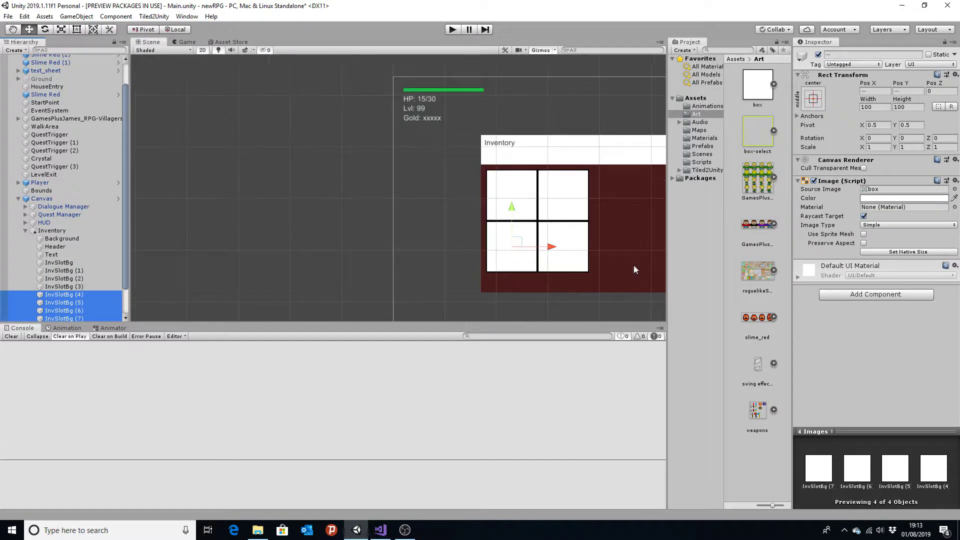
{"action": "key", "text": "f"}
{"action": "left_click_drag", "start_coordinate": [413, 235], "coordinate": [516, 237]}
{"action": "scroll", "coordinate": [470, 209], "scroll_direction": "up", "scroll_amount": 5}
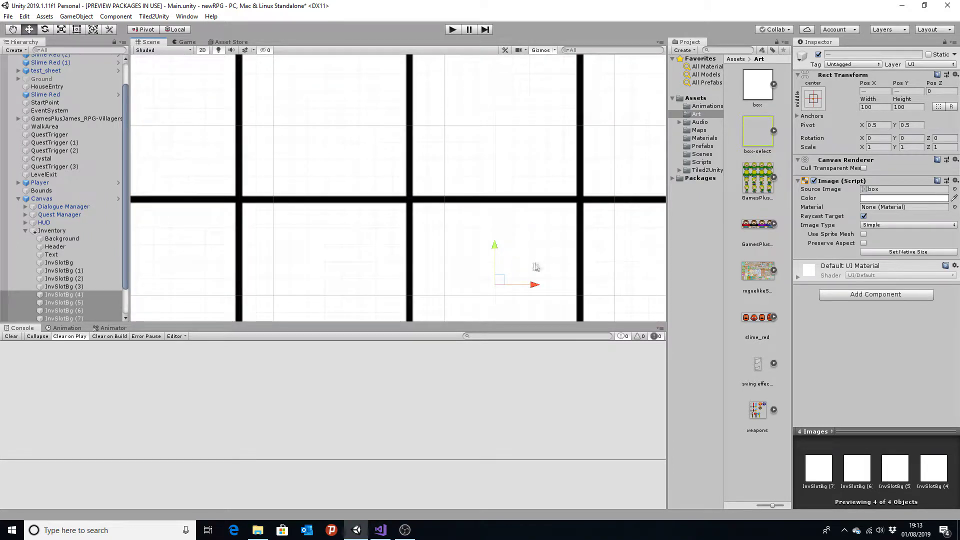
{"action": "scroll", "coordinate": [470, 235], "scroll_direction": "up", "scroll_amount": 2}
{"action": "scroll", "coordinate": [471, 235], "scroll_direction": "up", "scroll_amount": 1}
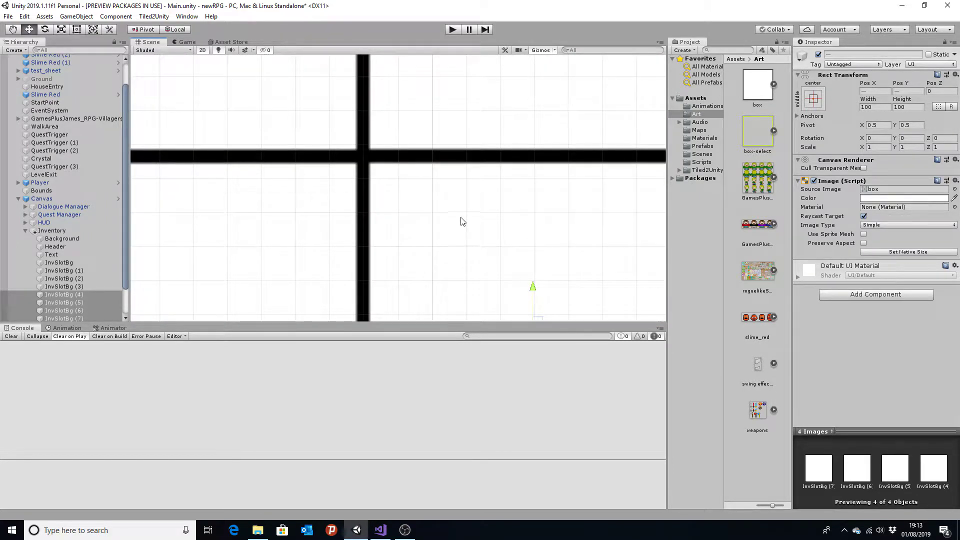
{"action": "scroll", "coordinate": [395, 173], "scroll_direction": "up", "scroll_amount": 2}
{"action": "scroll", "coordinate": [365, 161], "scroll_direction": "up", "scroll_amount": 1}
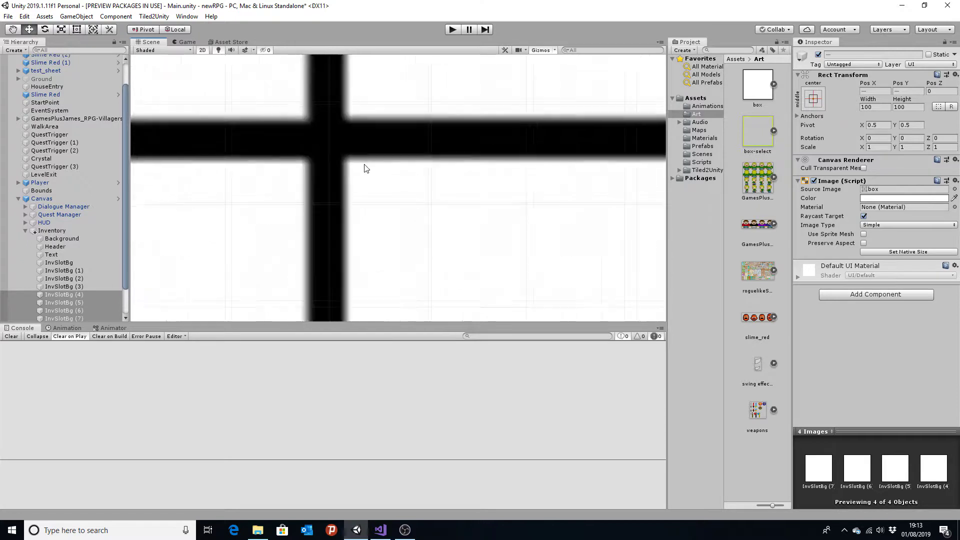
{"action": "scroll", "coordinate": [357, 169], "scroll_direction": "up", "scroll_amount": 2}
{"action": "scroll", "coordinate": [338, 160], "scroll_direction": "down", "scroll_amount": 2}
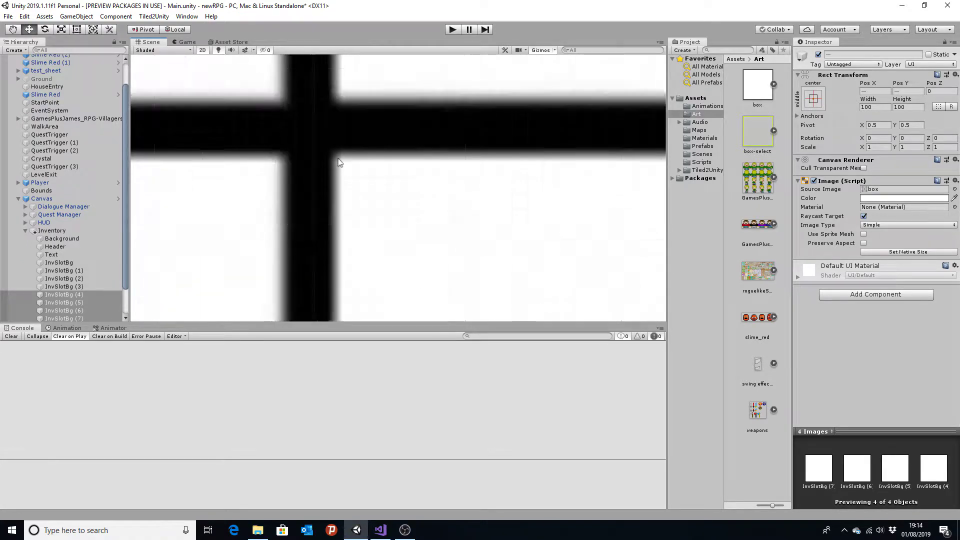
{"action": "scroll", "coordinate": [370, 170], "scroll_direction": "down", "scroll_amount": 2}
{"action": "scroll", "coordinate": [440, 200], "scroll_direction": "down", "scroll_amount": 2}
{"action": "scroll", "coordinate": [495, 215], "scroll_direction": "down", "scroll_amount": 1}
{"action": "scroll", "coordinate": [515, 216], "scroll_direction": "down", "scroll_amount": 2}
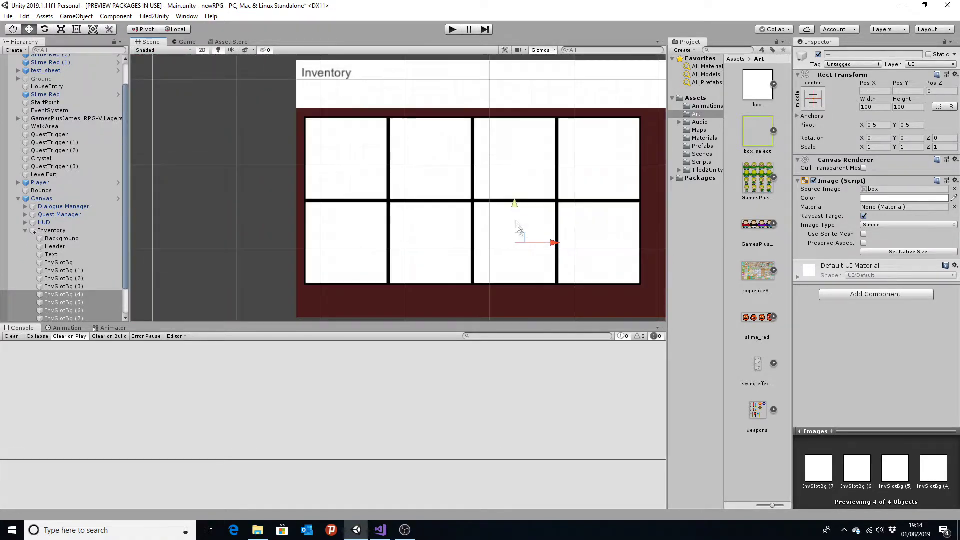
Duplicate InvSlotBg (6) and (7) to create InvSlotBg (8) and (9)
{"action": "left_click", "coordinate": [606, 155]}
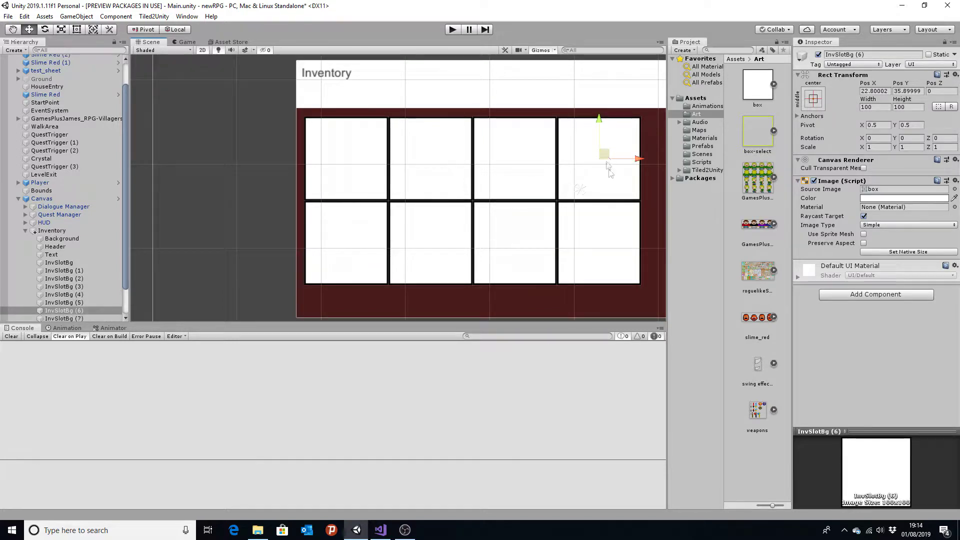
{"action": "scroll", "coordinate": [91, 290], "scroll_direction": "down", "scroll_amount": 2}
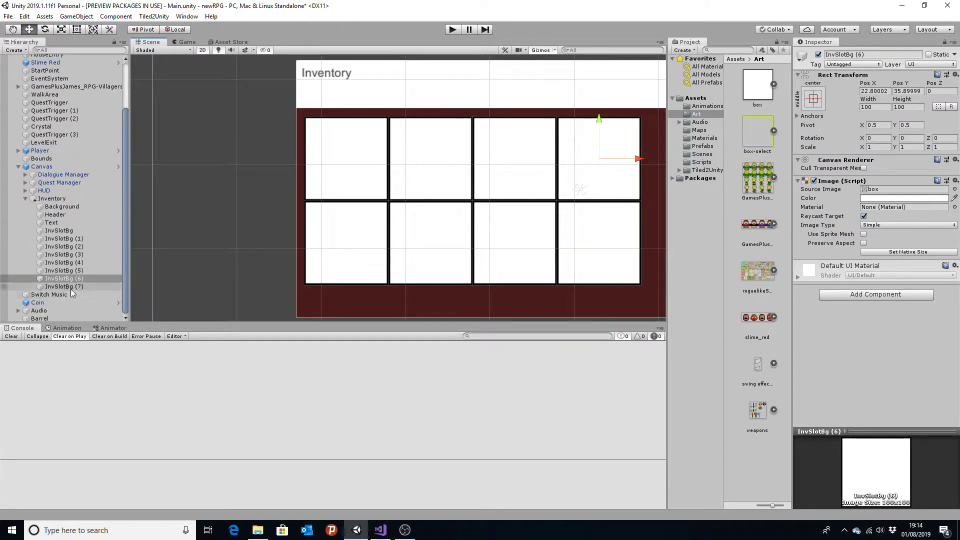
{"action": "left_click", "coordinate": [70, 287], "text": "shift"}
{"action": "key", "text": "ctrl+d"}
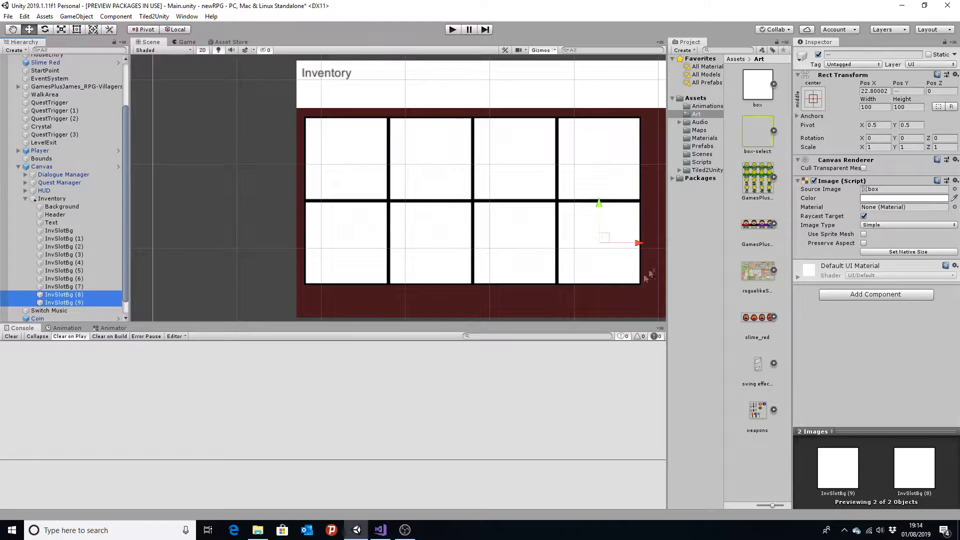
Move InvSlotBg (8) and (9) right into a new fifth column at X 123
{"action": "middle_click_drag", "start_coordinate": [606, 296], "coordinate": [497, 256]}
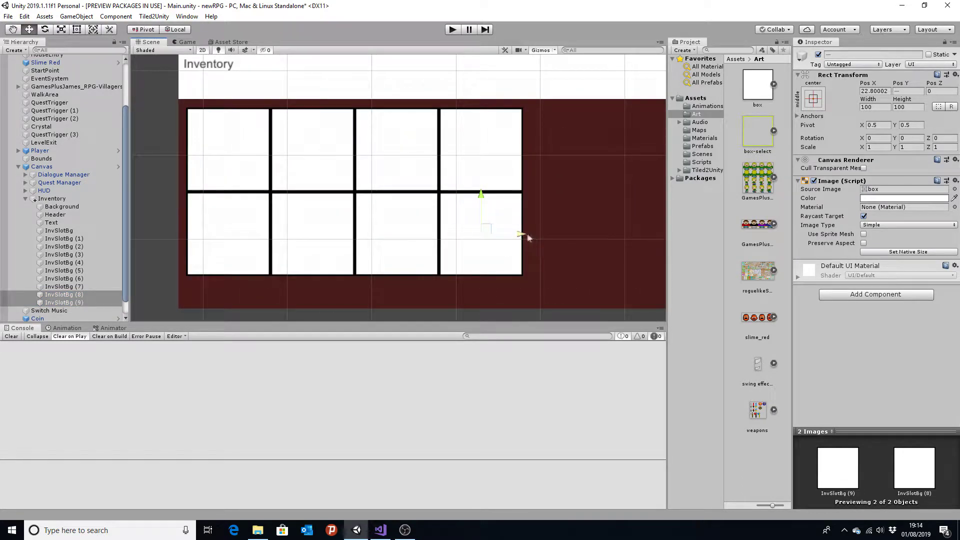
{"action": "left_click_drag", "start_coordinate": [522, 234], "coordinate": [609, 234]}
{"action": "scroll", "coordinate": [565, 209], "scroll_direction": "up", "scroll_amount": 3}
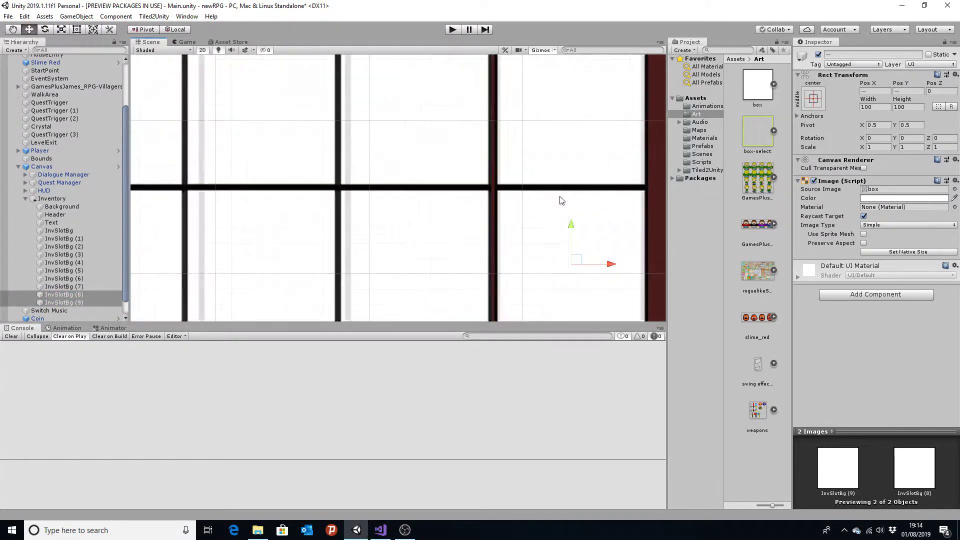
{"action": "scroll", "coordinate": [579, 272], "scroll_direction": "up", "scroll_amount": 2}
{"action": "scroll", "coordinate": [580, 273], "scroll_direction": "up", "scroll_amount": 2}
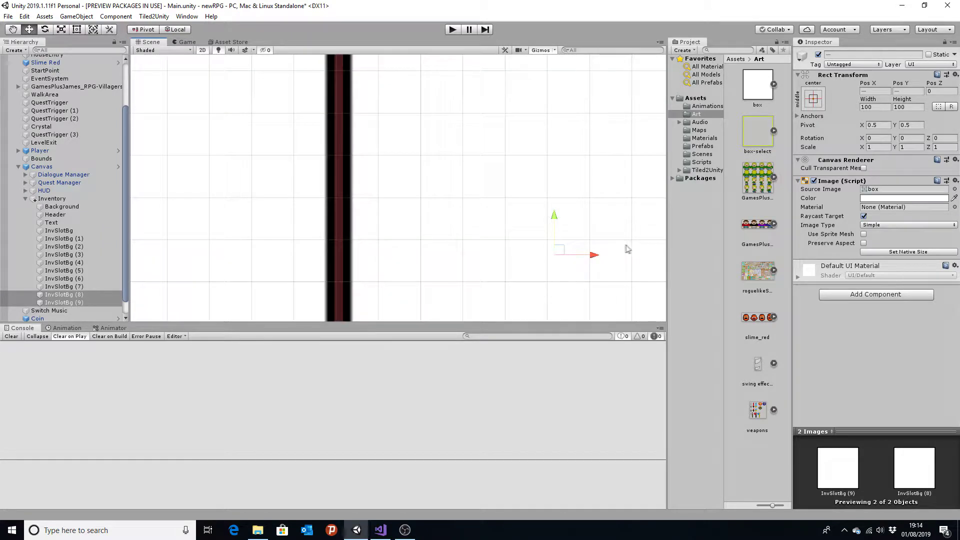
{"action": "left_click_drag", "start_coordinate": [598, 260], "coordinate": [593, 259]}
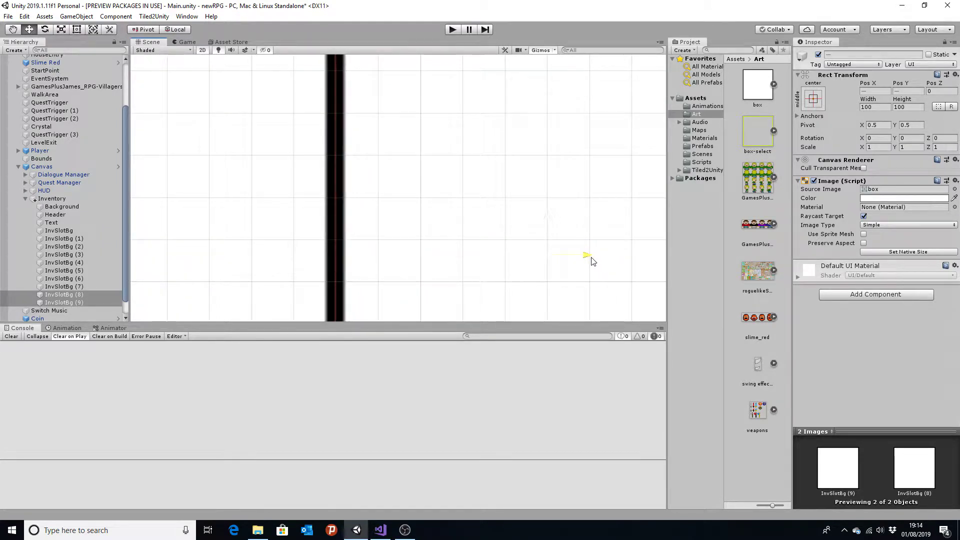
{"action": "scroll", "coordinate": [300, 229], "scroll_direction": "up", "scroll_amount": 2}
{"action": "scroll", "coordinate": [446, 268], "scroll_direction": "up", "scroll_amount": 1}
{"action": "scroll", "coordinate": [266, 242], "scroll_direction": "up", "scroll_amount": 2}
{"action": "scroll", "coordinate": [352, 247], "scroll_direction": "up", "scroll_amount": 1}
{"action": "scroll", "coordinate": [365, 248], "scroll_direction": "down", "scroll_amount": 2}
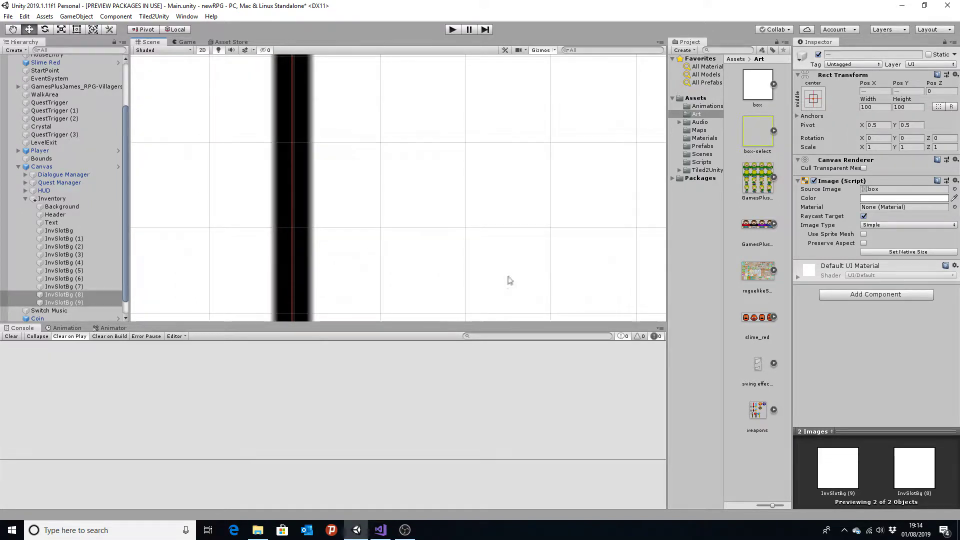
{"action": "scroll", "coordinate": [507, 310], "scroll_direction": "down", "scroll_amount": 2}
{"action": "scroll", "coordinate": [631, 300], "scroll_direction": "down", "scroll_amount": 1}
{"action": "scroll", "coordinate": [642, 279], "scroll_direction": "down", "scroll_amount": 1}
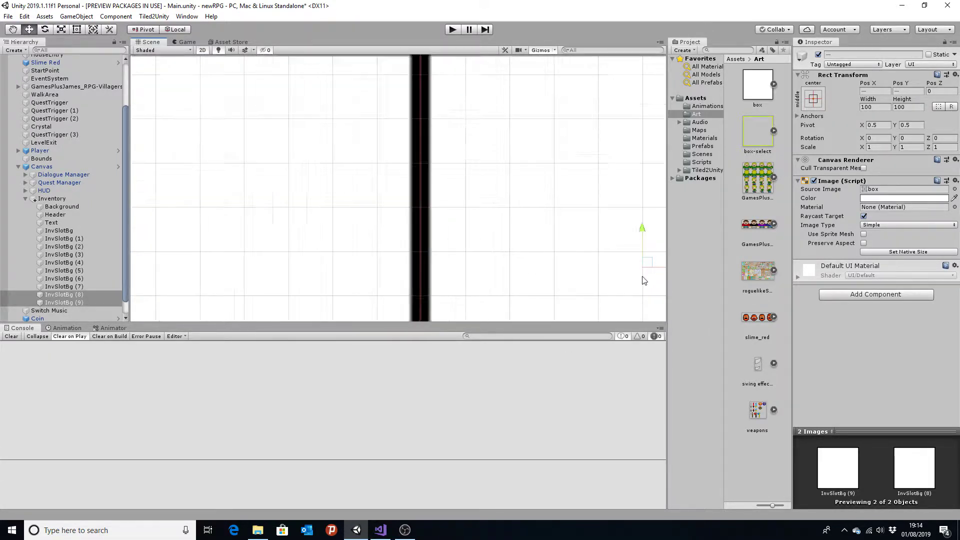
{"action": "scroll", "coordinate": [650, 274], "scroll_direction": "down", "scroll_amount": 2}
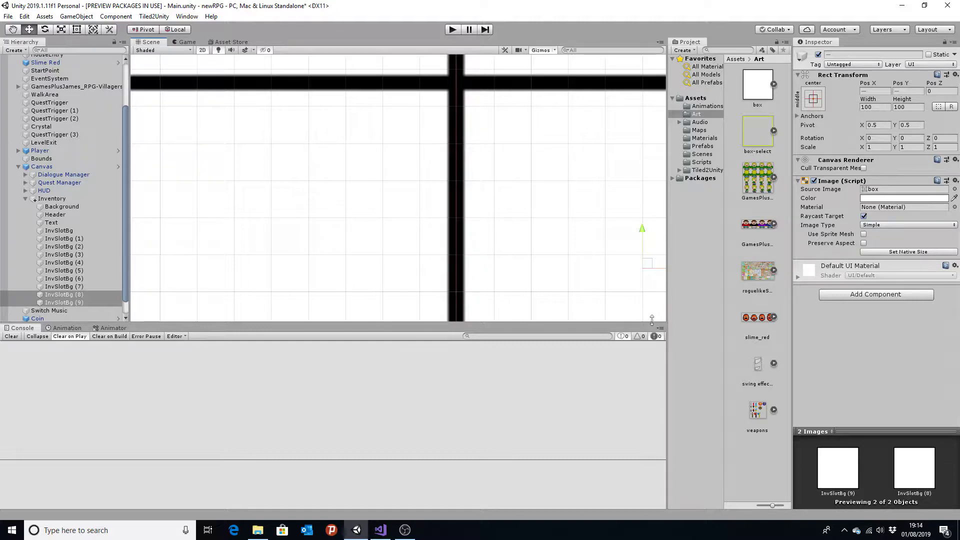
{"action": "middle_click_drag", "start_coordinate": [633, 300], "coordinate": [583, 269]}
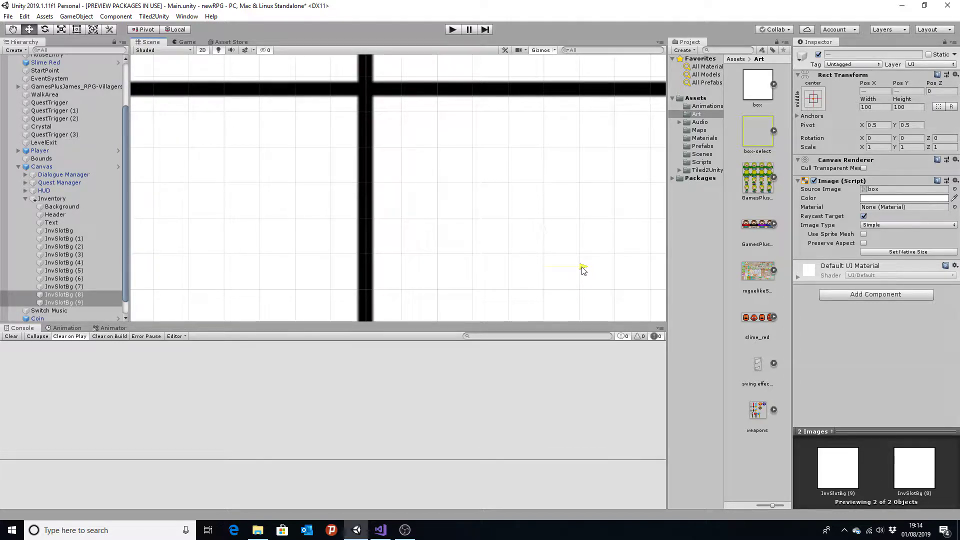
Select InvSlotBg (7) and (9) to compare their Rect Transform positions and review the grid
{"action": "left_click", "coordinate": [455, 215]}
{"action": "left_click", "coordinate": [273, 218]}
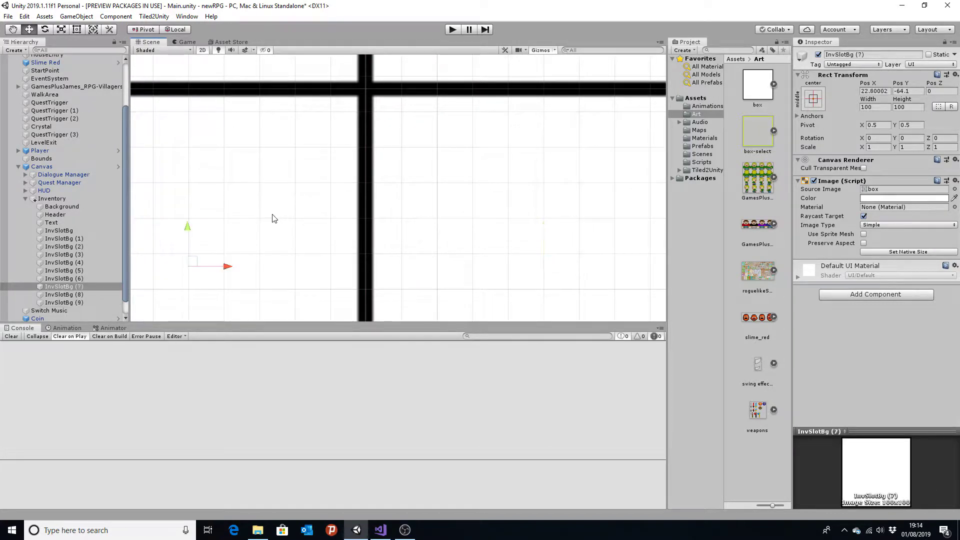
{"action": "scroll", "coordinate": [350, 193], "scroll_direction": "down", "scroll_amount": 2}
{"action": "scroll", "coordinate": [344, 198], "scroll_direction": "down", "scroll_amount": 2}
{"action": "scroll", "coordinate": [350, 203], "scroll_direction": "down", "scroll_amount": 2}
{"action": "left_click", "coordinate": [377, 198]}
{"action": "scroll", "coordinate": [342, 220], "scroll_direction": "up", "scroll_amount": 2}
{"action": "scroll", "coordinate": [358, 207], "scroll_direction": "up", "scroll_amount": 2}
{"action": "scroll", "coordinate": [360, 217], "scroll_direction": "up", "scroll_amount": 2}
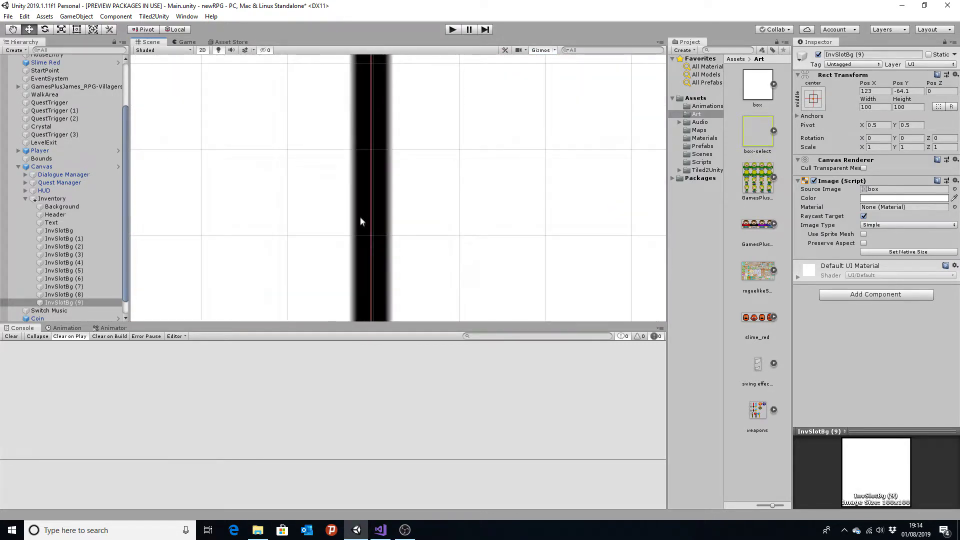
{"action": "scroll", "coordinate": [395, 199], "scroll_direction": "up", "scroll_amount": 2}
{"action": "scroll", "coordinate": [395, 199], "scroll_direction": "down", "scroll_amount": 2}
{"action": "scroll", "coordinate": [393, 225], "scroll_direction": "down", "scroll_amount": 1}
{"action": "scroll", "coordinate": [388, 265], "scroll_direction": "down", "scroll_amount": 2}
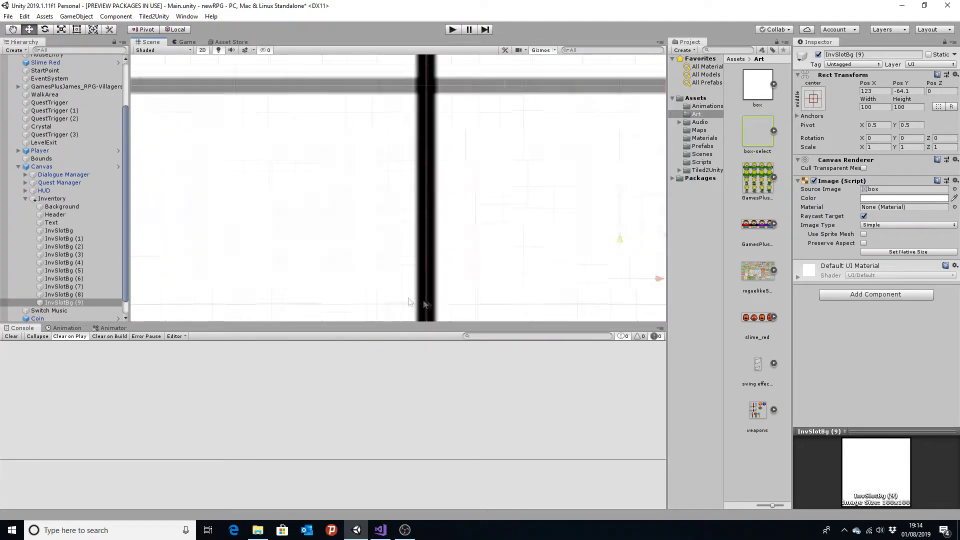
{"action": "scroll", "coordinate": [380, 316], "scroll_direction": "down", "scroll_amount": 2}
{"action": "scroll", "coordinate": [395, 280], "scroll_direction": "down", "scroll_amount": 1}
{"action": "scroll", "coordinate": [403, 238], "scroll_direction": "down", "scroll_amount": 2}
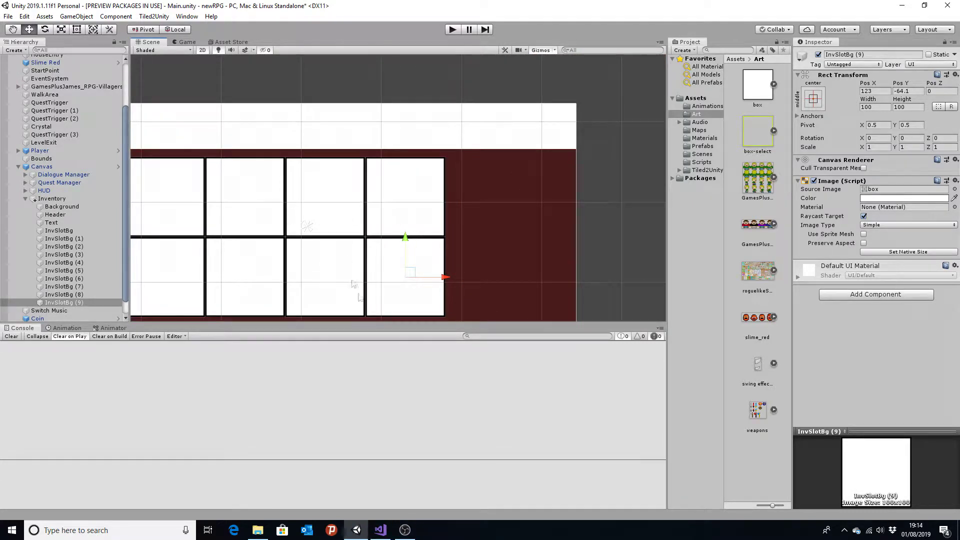
Set top-row slot InvSlotBg (4) to Pos X -77 and InvSlotBg (6) to Pos X 23
{"action": "left_click", "coordinate": [179, 215]}
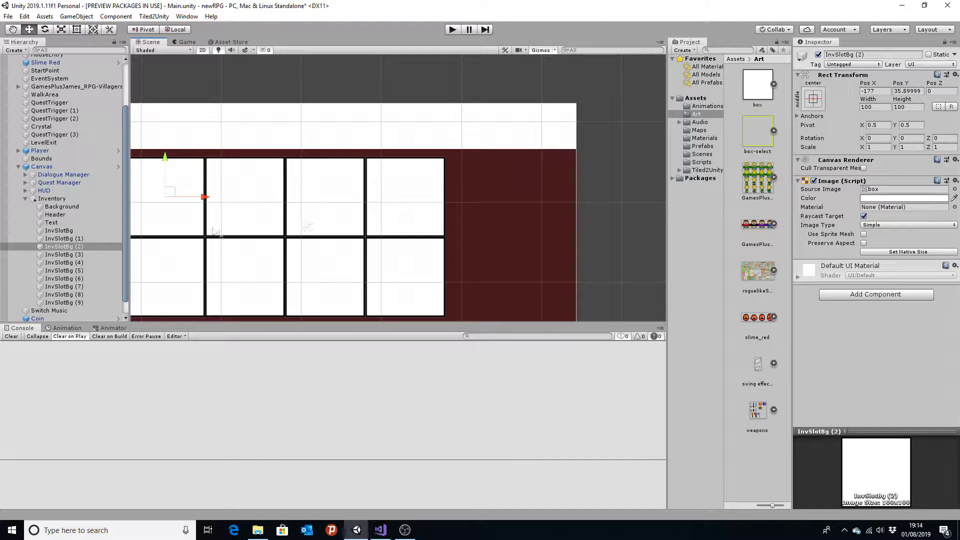
{"action": "middle_click_drag", "start_coordinate": [214, 245], "coordinate": [331, 210]}
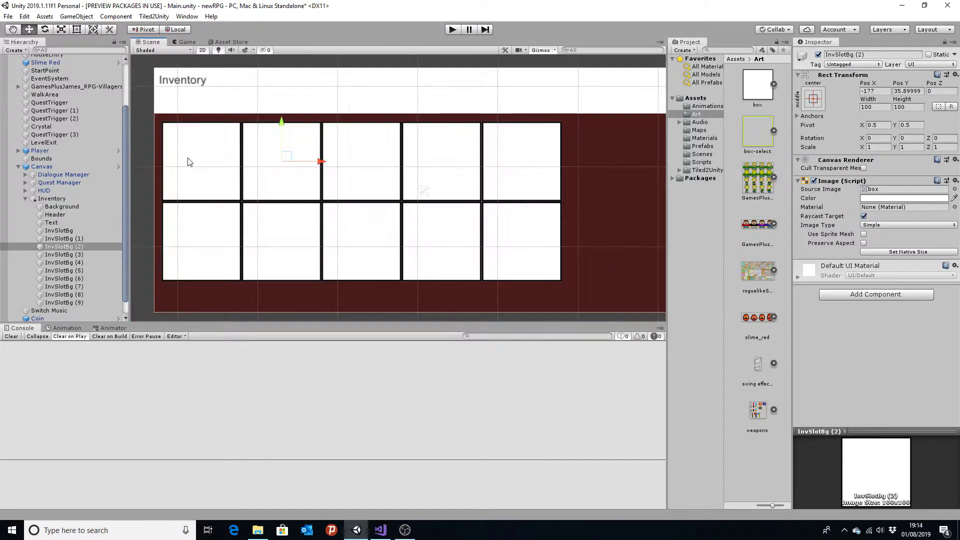
{"action": "left_click", "coordinate": [196, 162]}
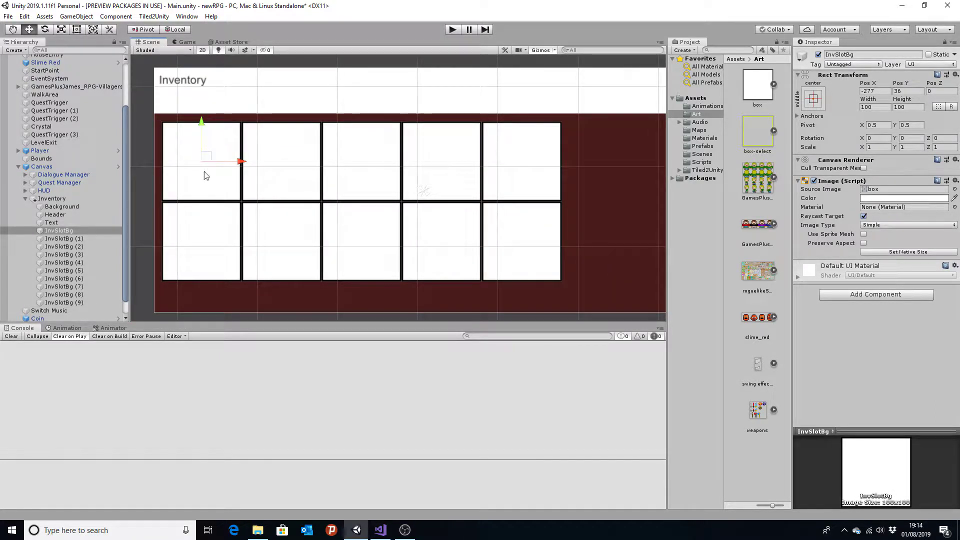
{"action": "left_click", "coordinate": [275, 147]}
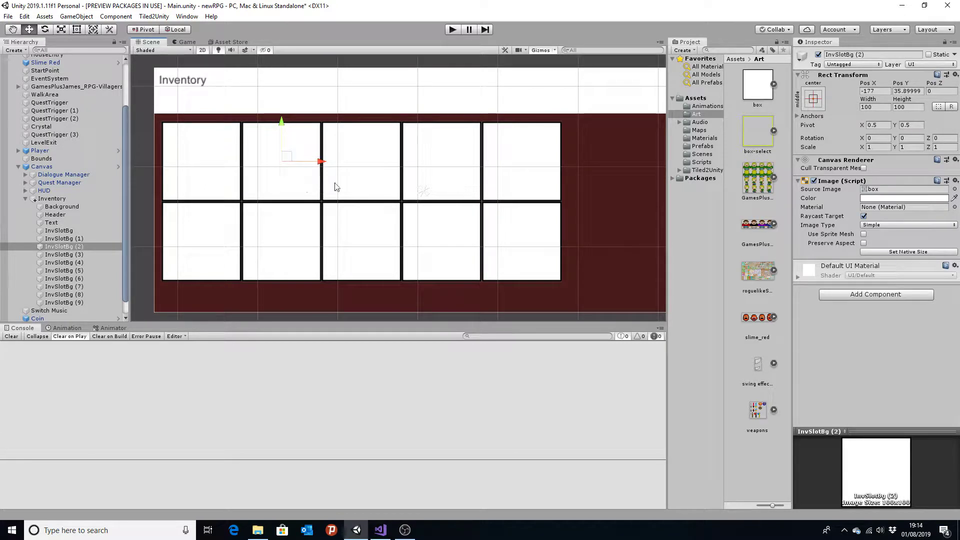
{"action": "left_click", "coordinate": [357, 183]}
{"action": "left_click", "coordinate": [874, 91]}
{"action": "type", "text": "-77"}
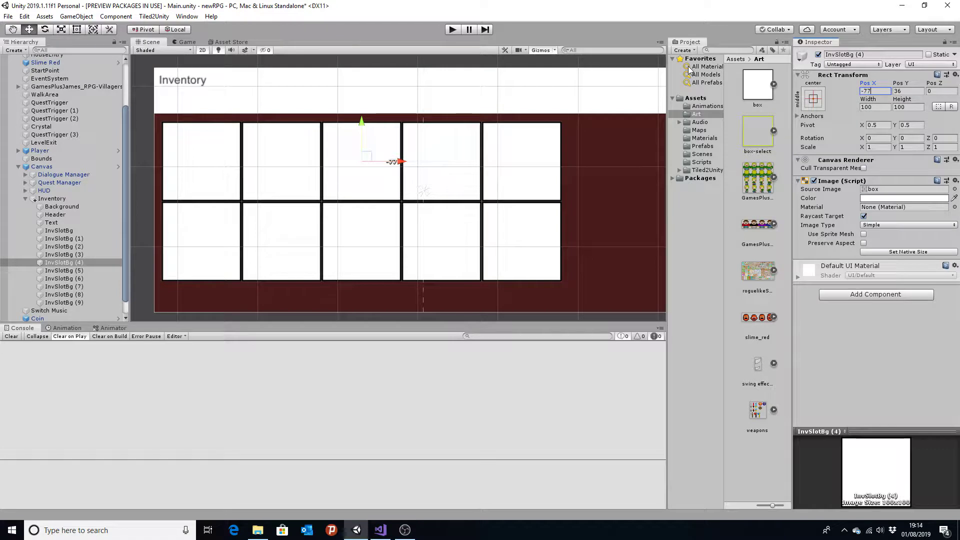
{"action": "left_click", "coordinate": [458, 172]}
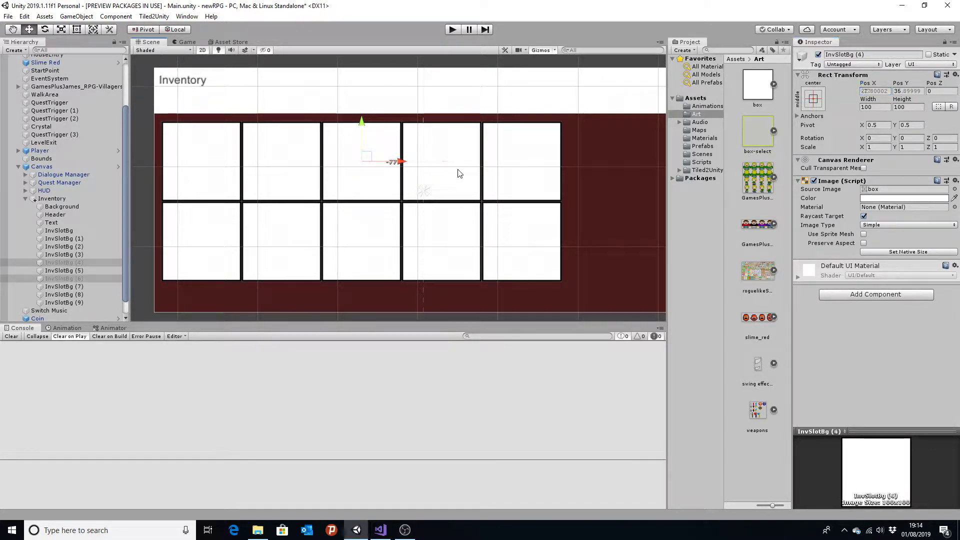
{"action": "left_click", "coordinate": [877, 91]}
{"action": "type", "text": "23"}
{"action": "left_click", "coordinate": [540, 176]}
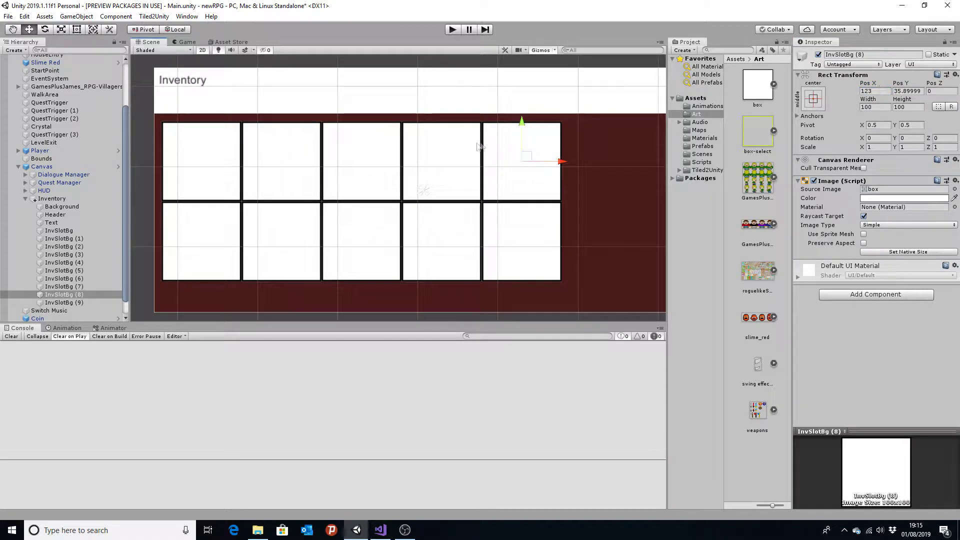
Set bottom-row slot InvSlotBg (5) to Pos X -77 and InvSlotBg (7) to Pos X 23
{"action": "left_click", "coordinate": [220, 251]}
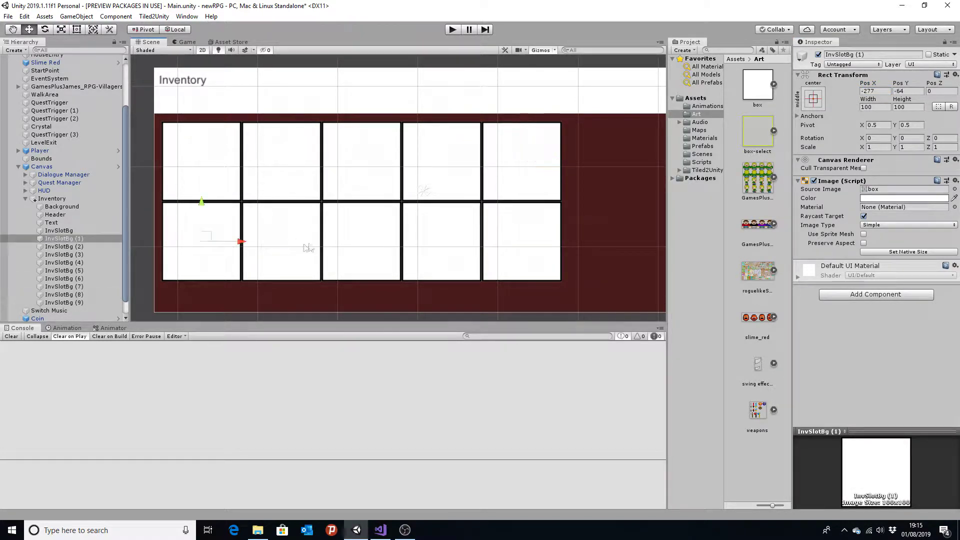
{"action": "left_click", "coordinate": [299, 247]}
{"action": "left_click", "coordinate": [352, 247]}
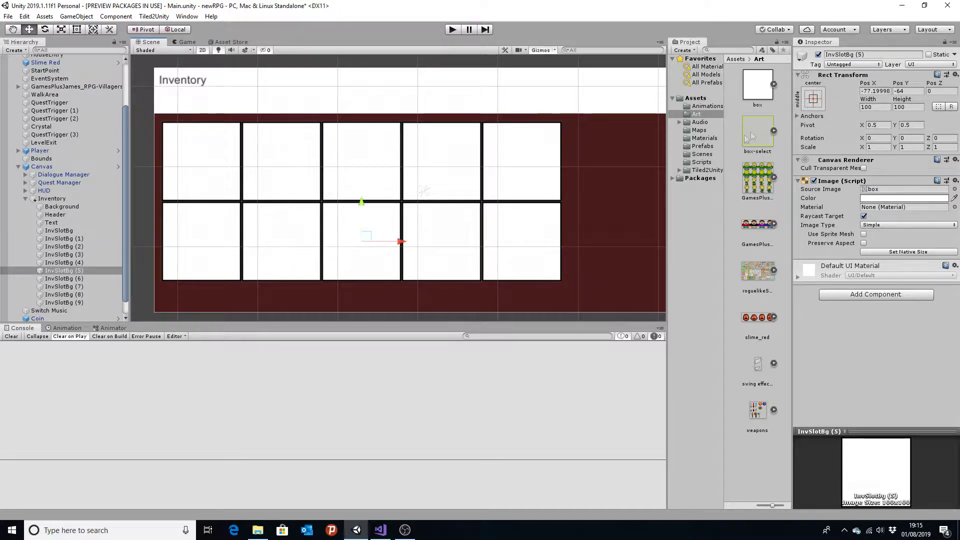
{"action": "left_click", "coordinate": [875, 91]}
{"action": "type", "text": "-77"}
{"action": "left_click", "coordinate": [442, 230]}
{"action": "left_click", "coordinate": [875, 91]}
{"action": "type", "text": "23"}
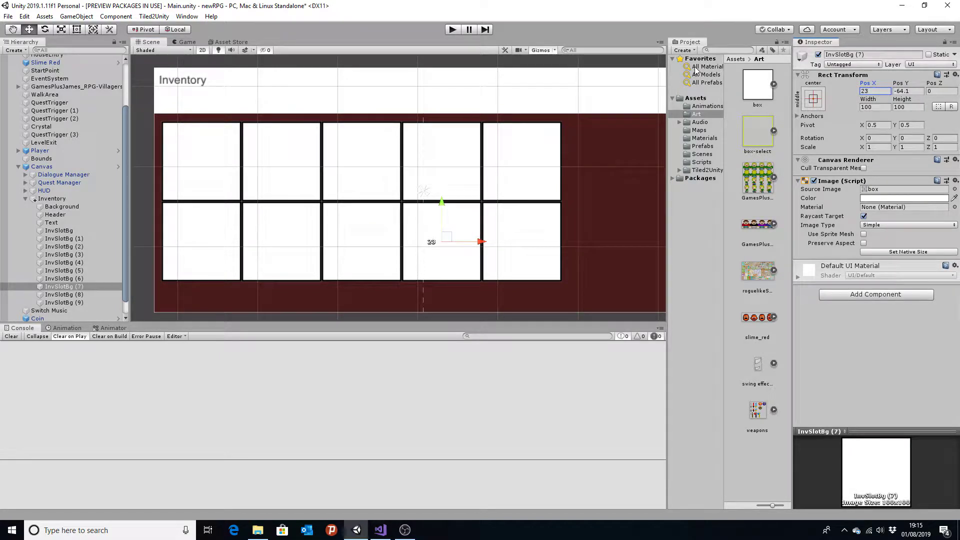
{"action": "left_click", "coordinate": [535, 239]}
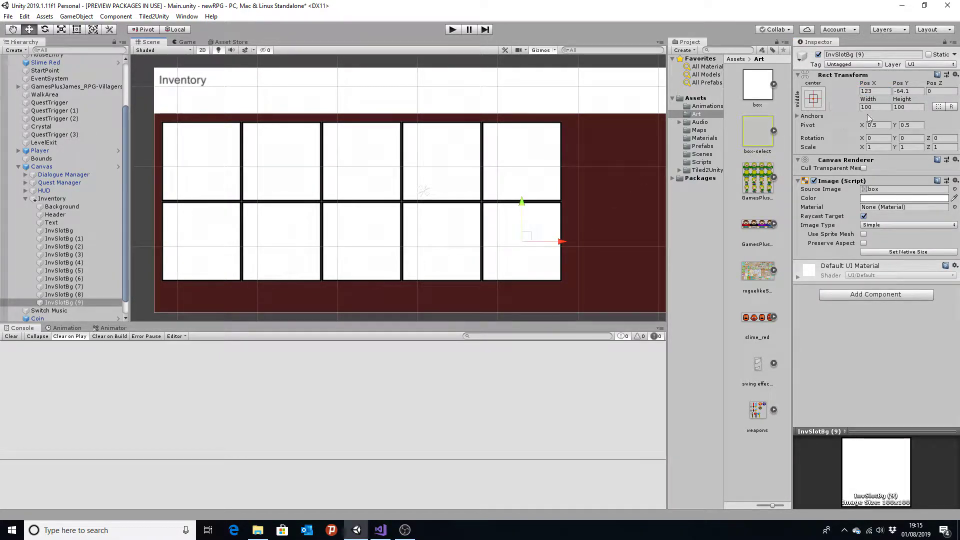
Give bottom-row slots InvSlotBg (3), (5), (7) and (9) a shared Pos Y of -64
{"action": "left_click", "coordinate": [230, 237]}
{"action": "left_click", "coordinate": [315, 242]}
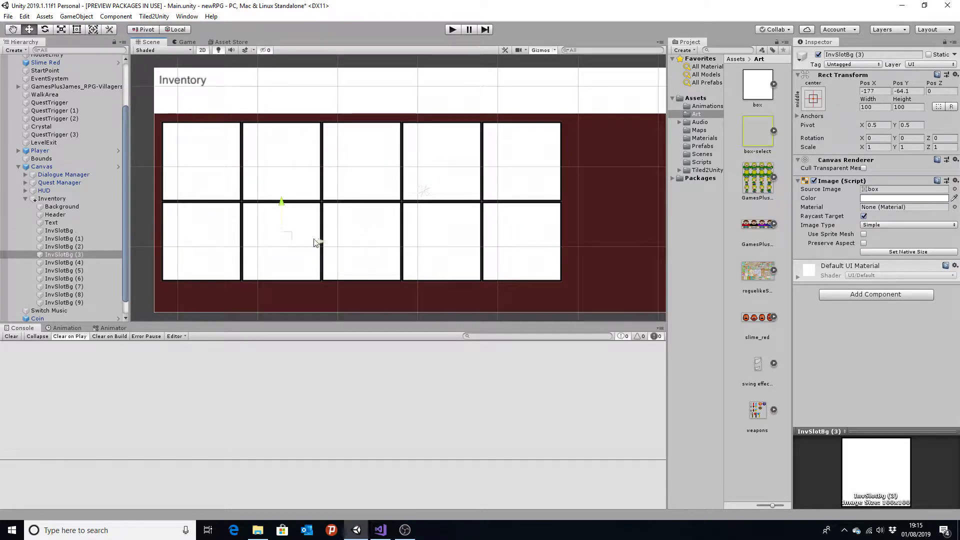
{"action": "left_click", "coordinate": [209, 248]}
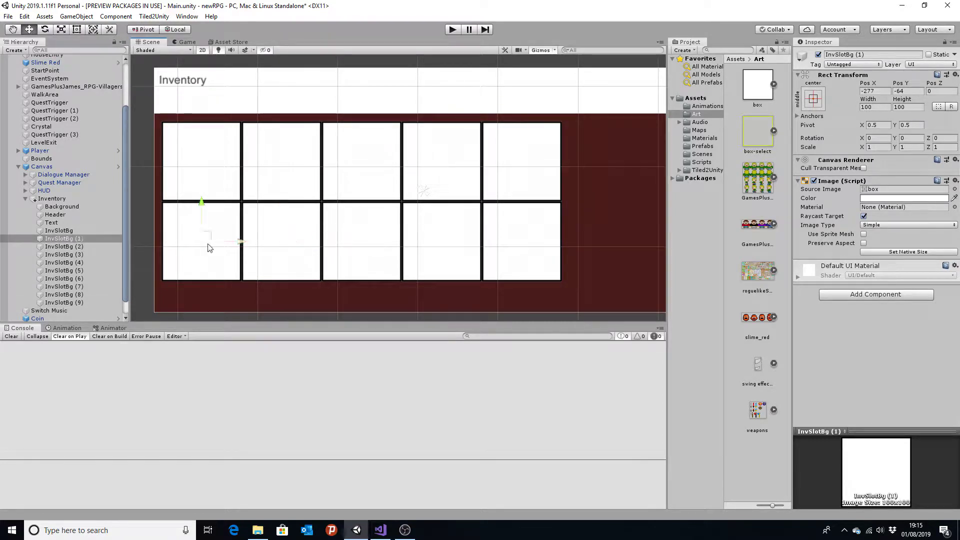
{"action": "left_click", "coordinate": [302, 240]}
{"action": "left_click", "coordinate": [390, 238], "text": "ctrl"}
{"action": "left_click", "coordinate": [430, 237], "text": "ctrl"}
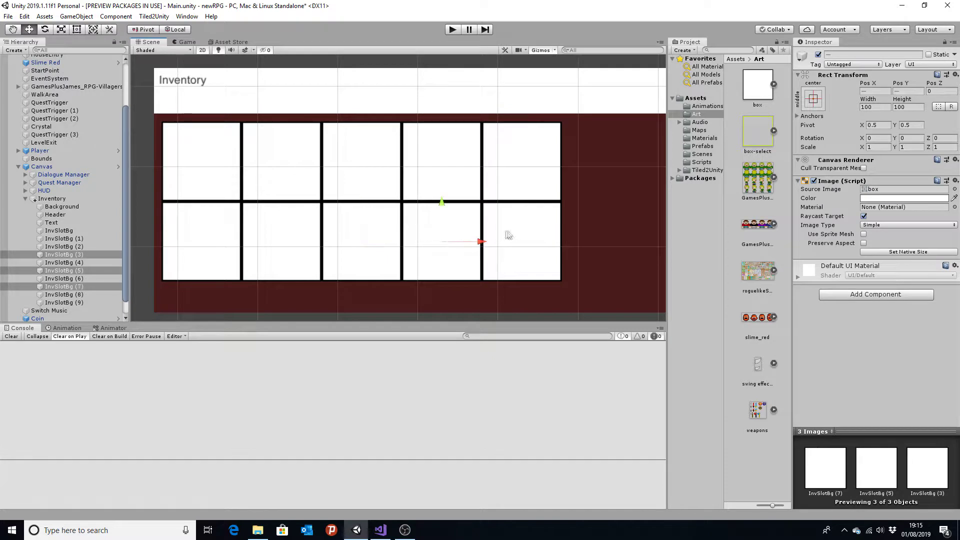
{"action": "left_click", "coordinate": [510, 235], "text": "ctrl"}
{"action": "left_click", "coordinate": [908, 91]}
{"action": "type", "text": "6+"}
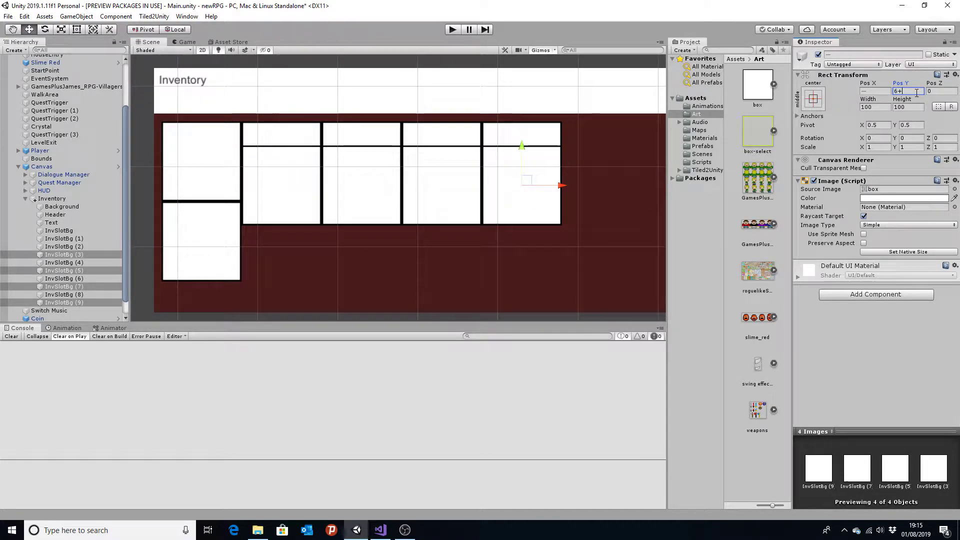
{"action": "type", "text": "4"}
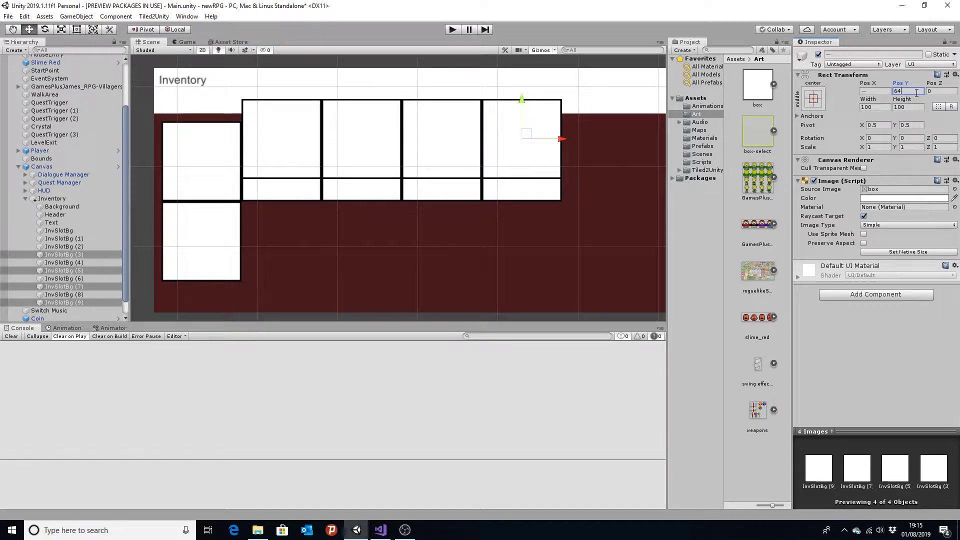
{"action": "key", "text": "BackSpace"}
{"action": "key", "text": "BackSpace"}
{"action": "type", "text": "-"}
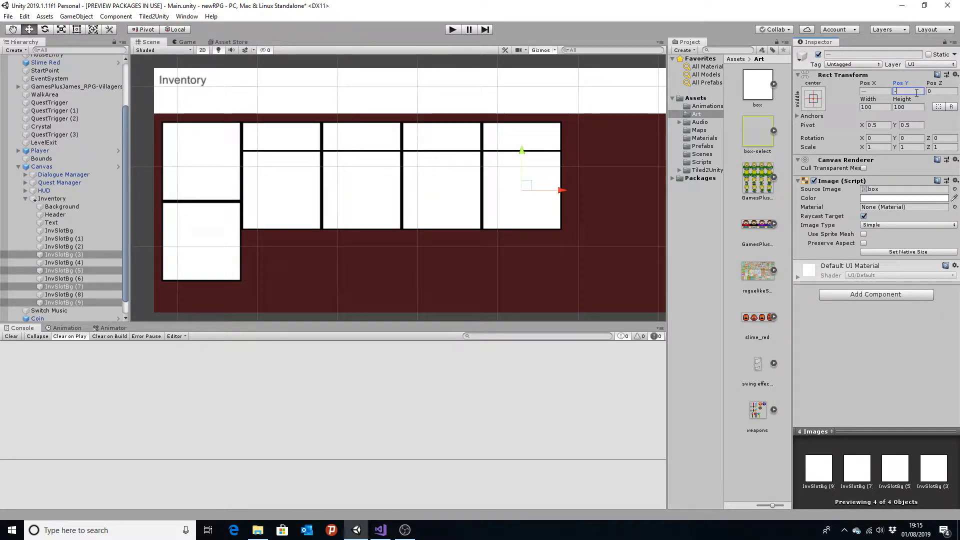
{"action": "type", "text": "64"}
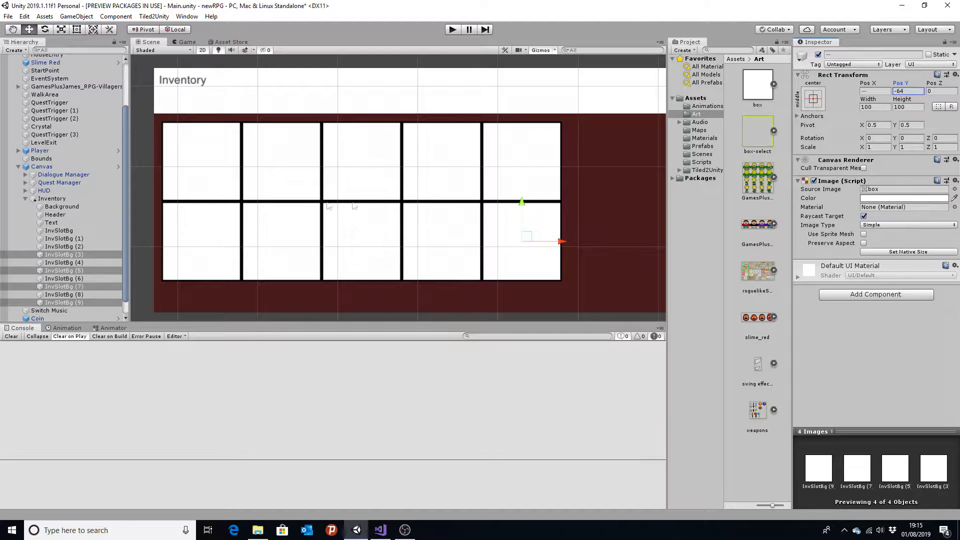
{"action": "left_click", "coordinate": [179, 241]}
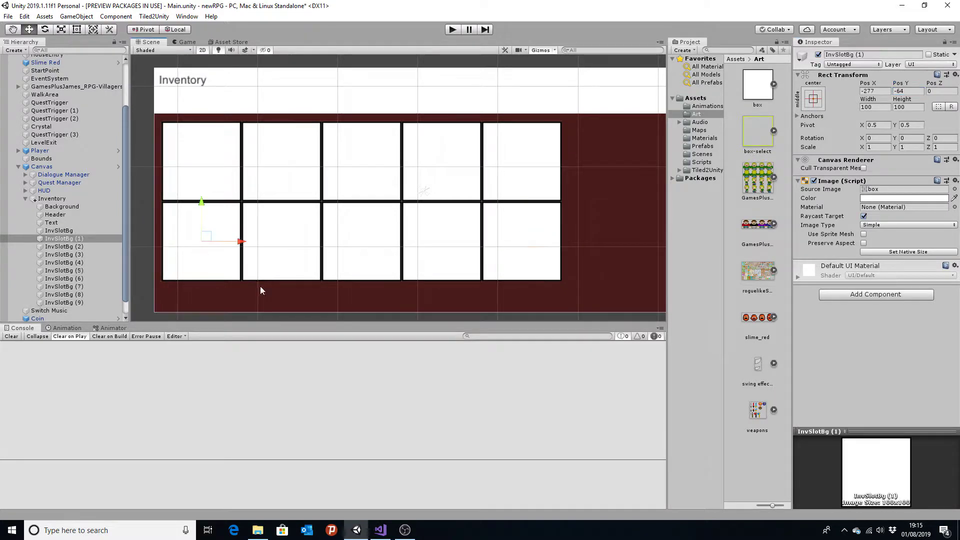
{"action": "left_click", "coordinate": [350, 294]}
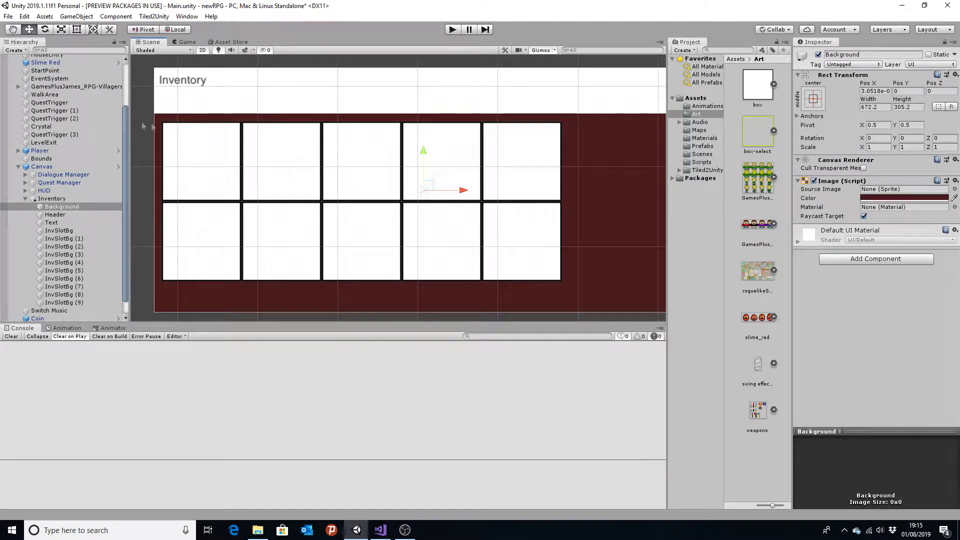
Move all ten selected slots right and down to centre the grid in the dark red panel
{"action": "left_click", "coordinate": [74, 232]}
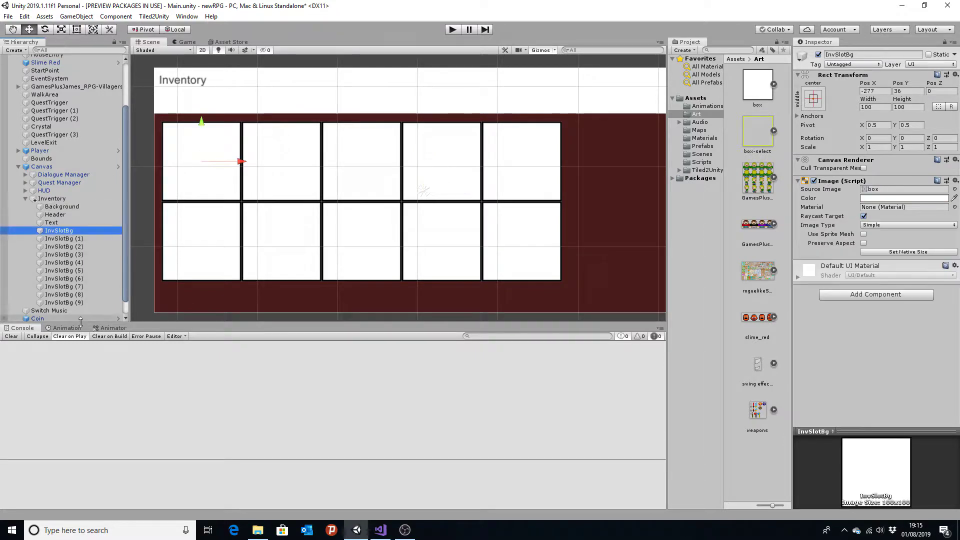
{"action": "left_click", "coordinate": [81, 303], "text": "shift"}
{"action": "scroll", "coordinate": [526, 170], "scroll_direction": "down", "scroll_amount": 2}
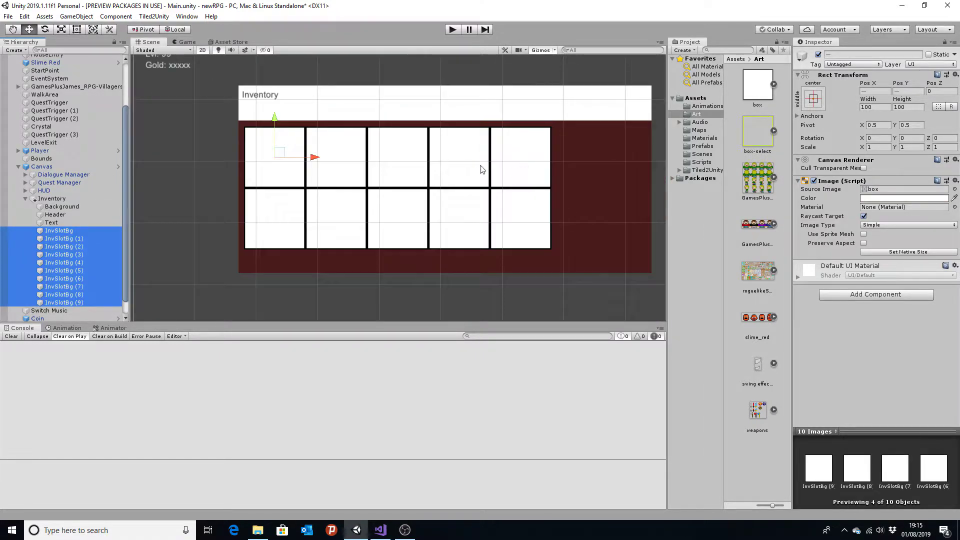
{"action": "scroll", "coordinate": [482, 169], "scroll_direction": "up", "scroll_amount": 1}
{"action": "left_click_drag", "start_coordinate": [306, 159], "coordinate": [359, 160]}
{"action": "scroll", "coordinate": [450, 199], "scroll_direction": "down", "scroll_amount": 1}
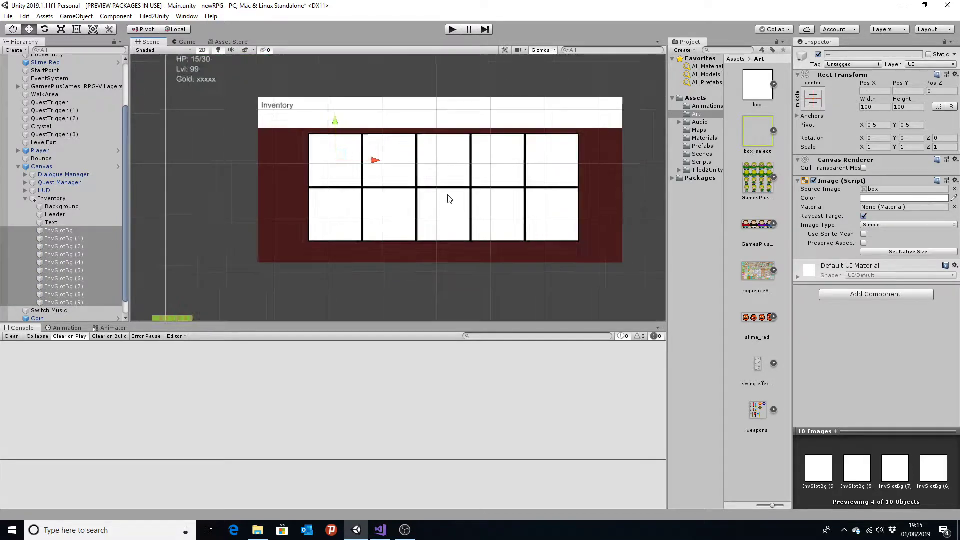
{"action": "scroll", "coordinate": [450, 199], "scroll_direction": "up", "scroll_amount": 1}
{"action": "left_click_drag", "start_coordinate": [347, 151], "coordinate": [345, 152]}
{"action": "left_click_drag", "start_coordinate": [303, 114], "coordinate": [304, 126]}
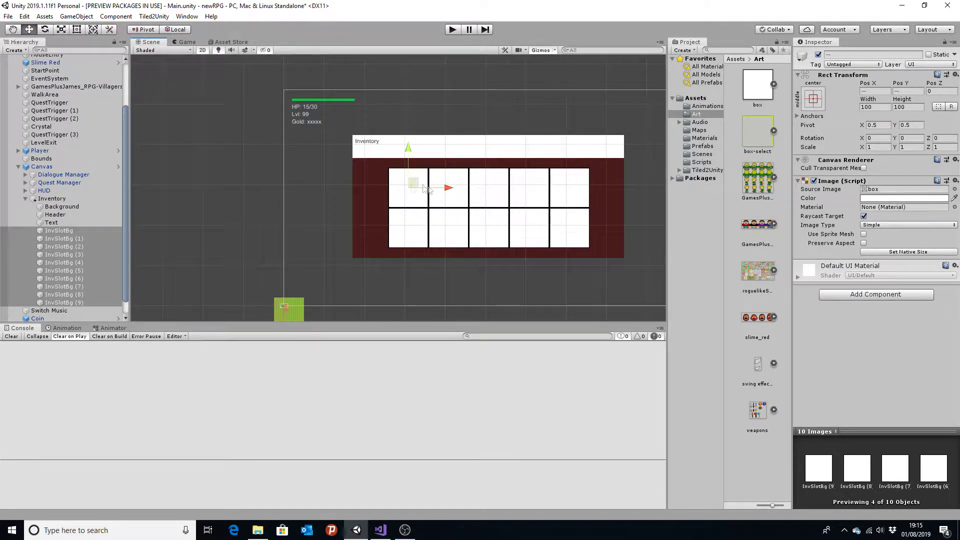
{"action": "left_click", "coordinate": [440, 198]}
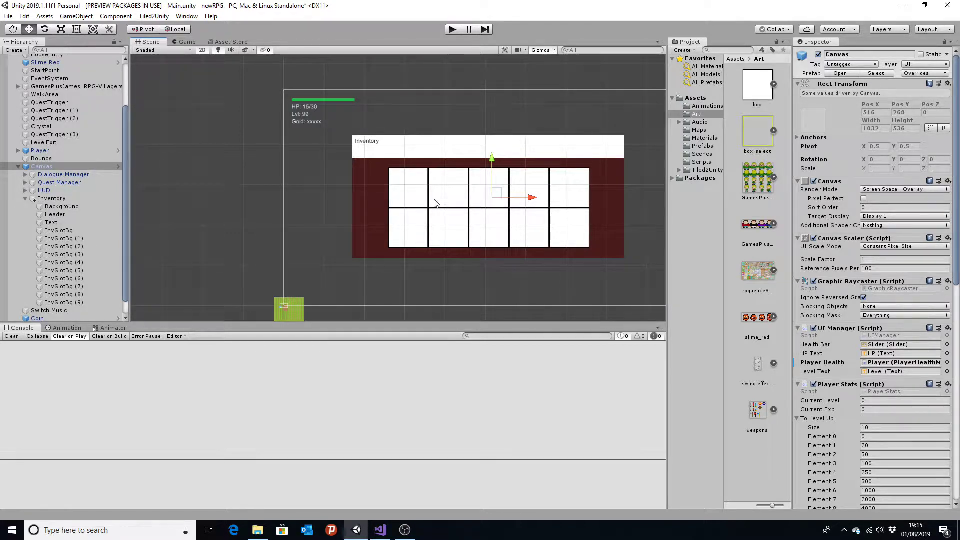
Duplicate all ten slots, creating InvSlotBg (10) through (19)
{"action": "left_click", "coordinate": [67, 230]}
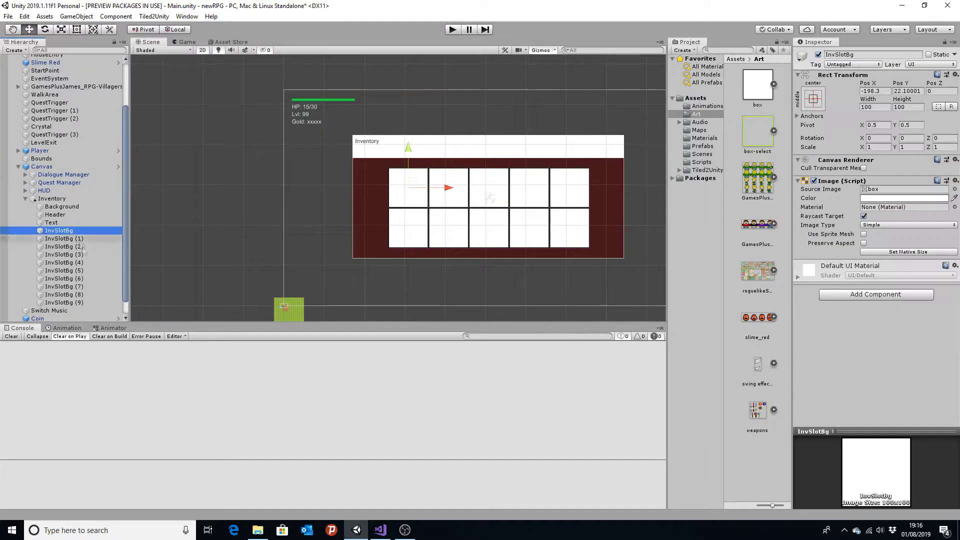
{"action": "left_click", "coordinate": [71, 304], "text": "shift"}
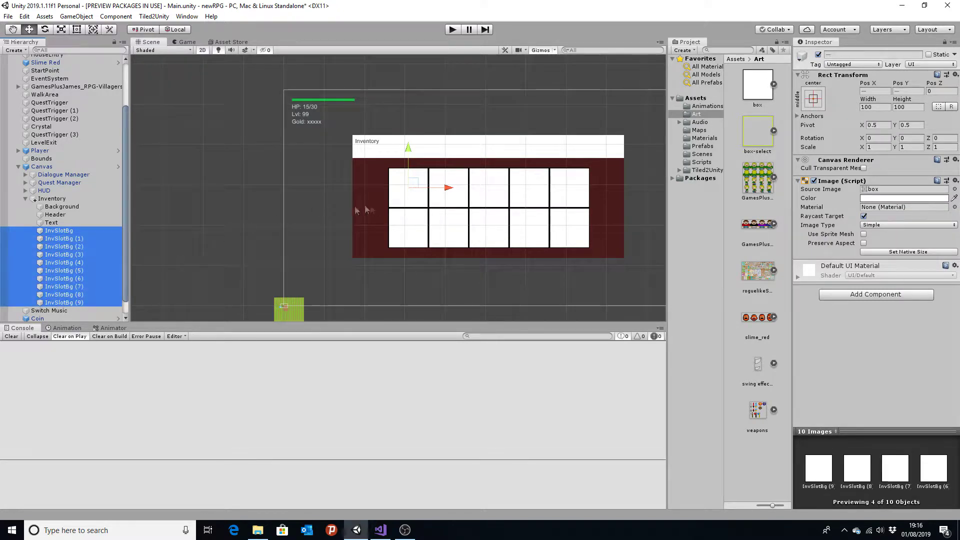
{"action": "key", "text": "ctrl+d"}
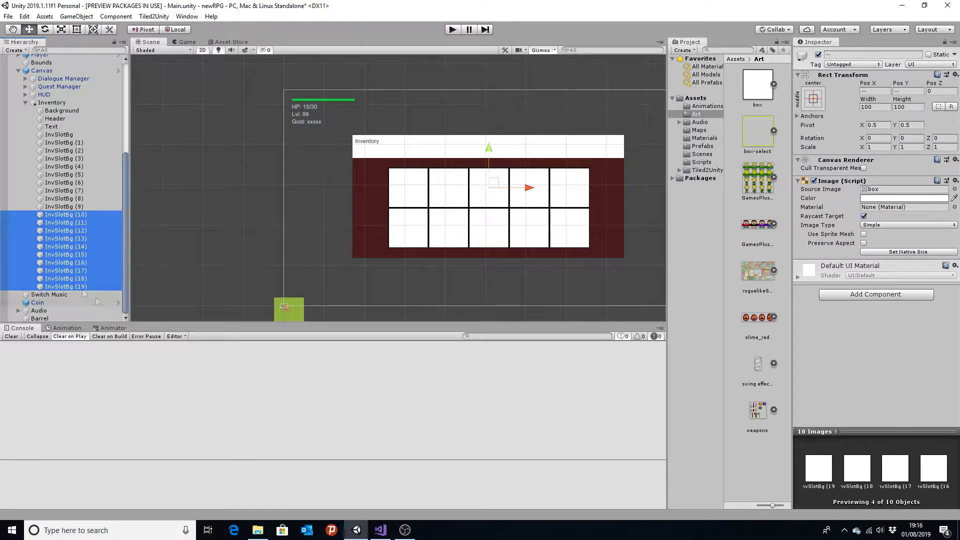
Rename InvSlotBg (10) to InventorySlot1
{"action": "left_click", "coordinate": [67, 216]}
{"action": "left_click", "coordinate": [52, 218]}
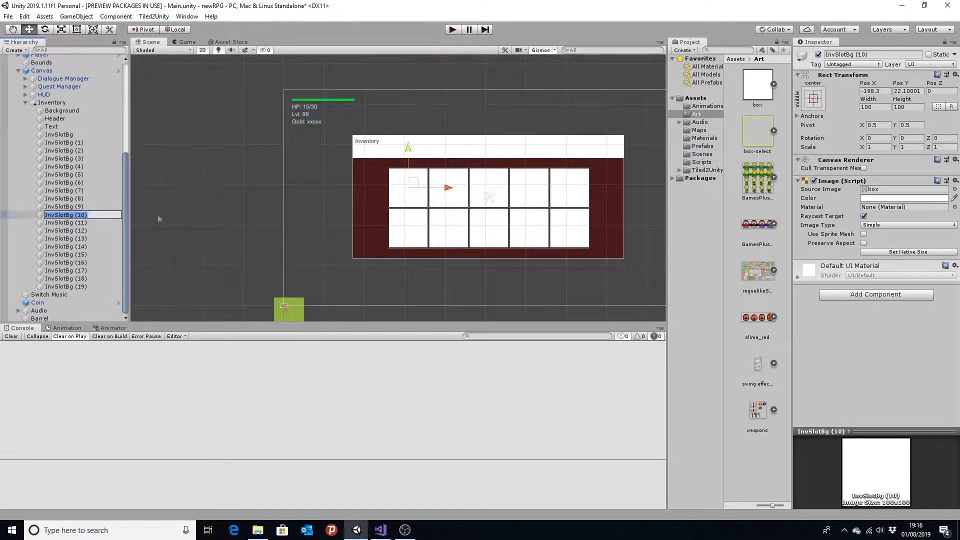
{"action": "key", "text": "Home"}
{"action": "key", "text": "Delete"}
{"action": "key", "text": "Delete"}
{"action": "key", "text": "Delete"}
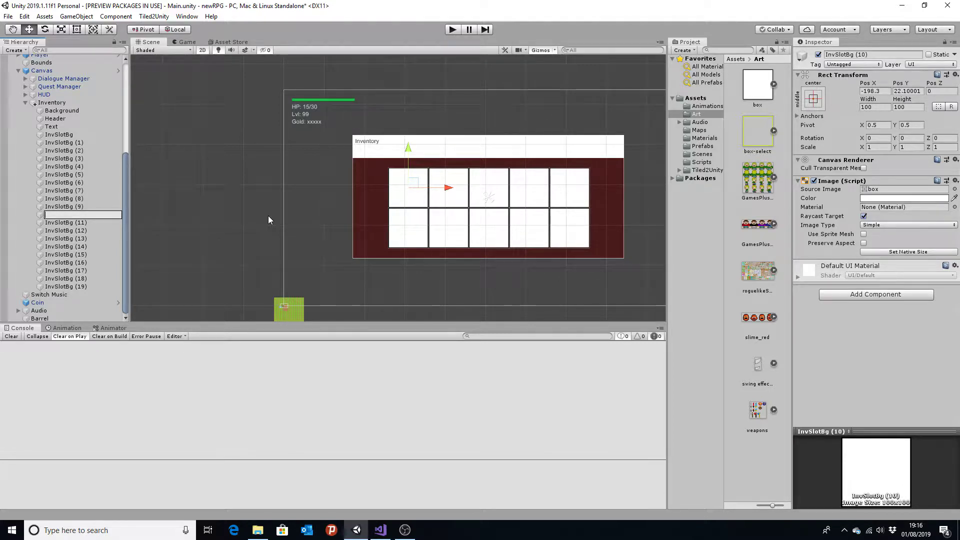
{"action": "type", "text": "n"}
{"action": "key", "text": "BackSpace"}
{"action": "key", "text": "BackSpace"}
{"action": "type", "text": "ot1"}
{"action": "key", "text": "Return"}
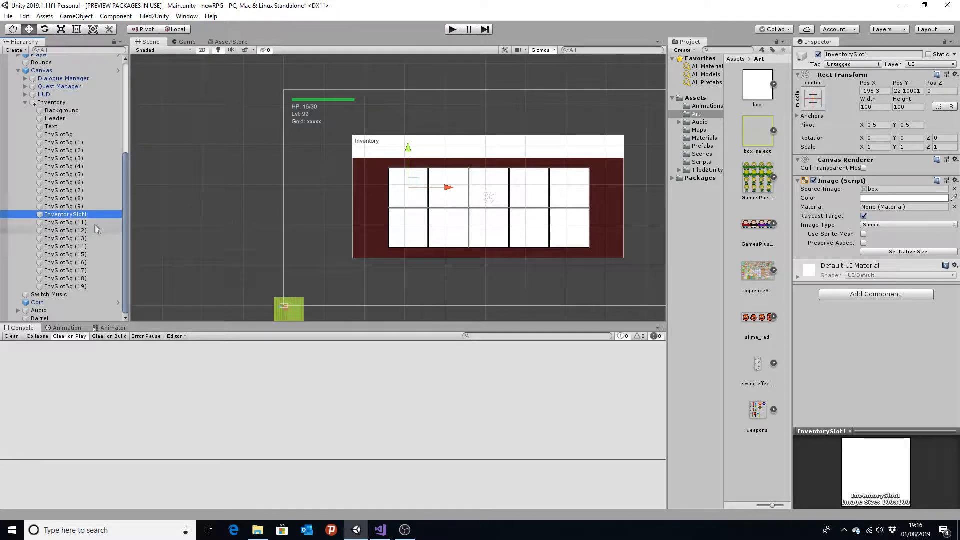
Paste the InventorySlot1 name onto InvSlotBg (11) through (15)
{"action": "left_click", "coordinate": [76, 214]}
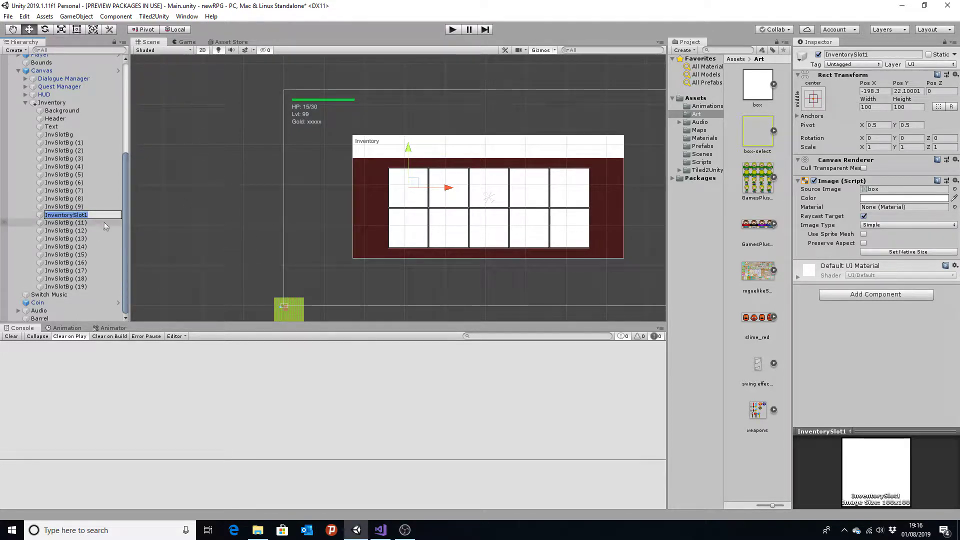
{"action": "left_click", "coordinate": [72, 223]}
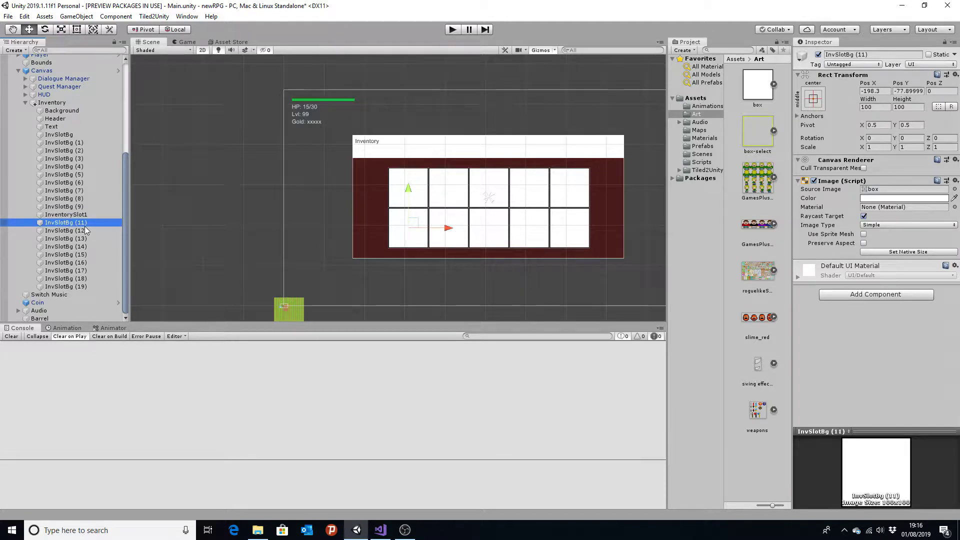
{"action": "type", "text": "InventorySlot1"}
{"action": "double_click", "coordinate": [73, 231]}
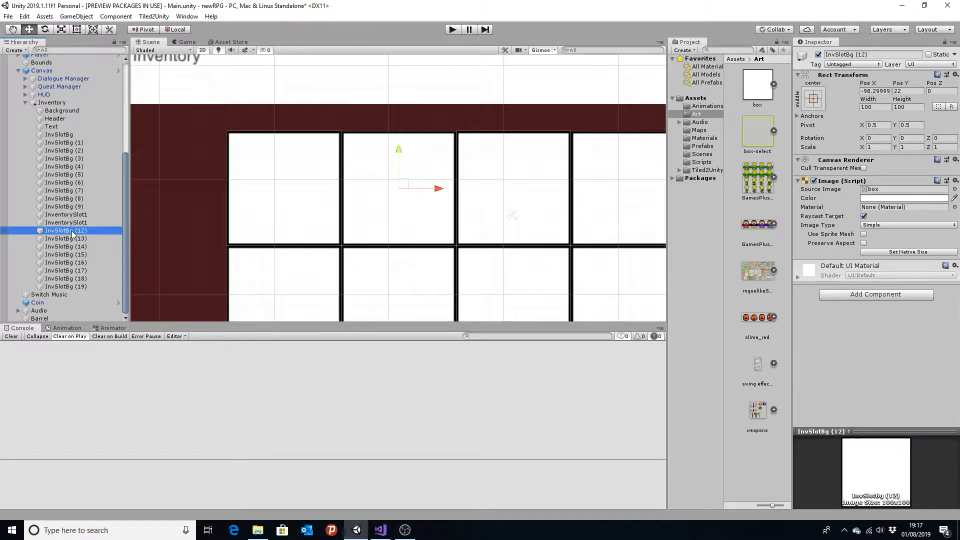
{"action": "left_click", "coordinate": [72, 240]}
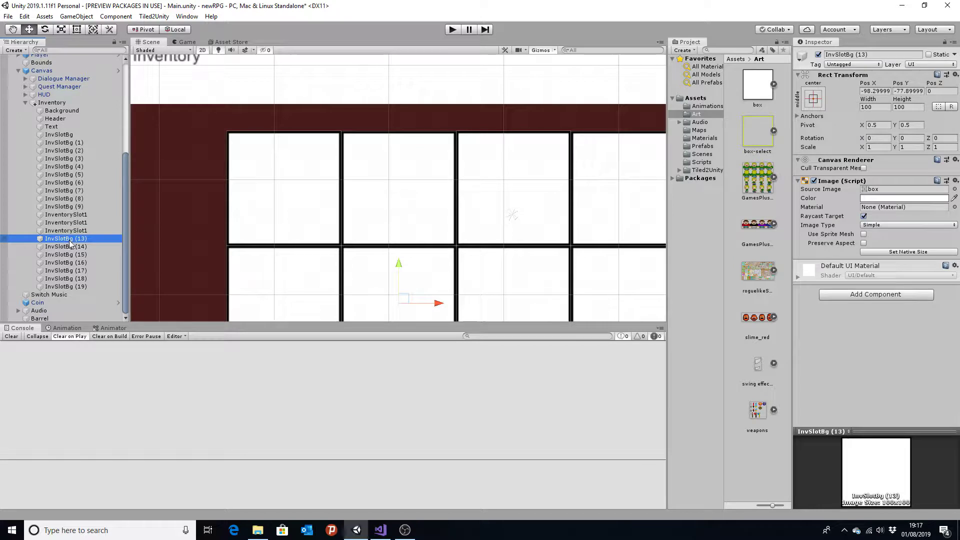
{"action": "left_click", "coordinate": [71, 240]}
{"action": "type", "text": "InventorySlot1"}
{"action": "left_click", "coordinate": [69, 248]}
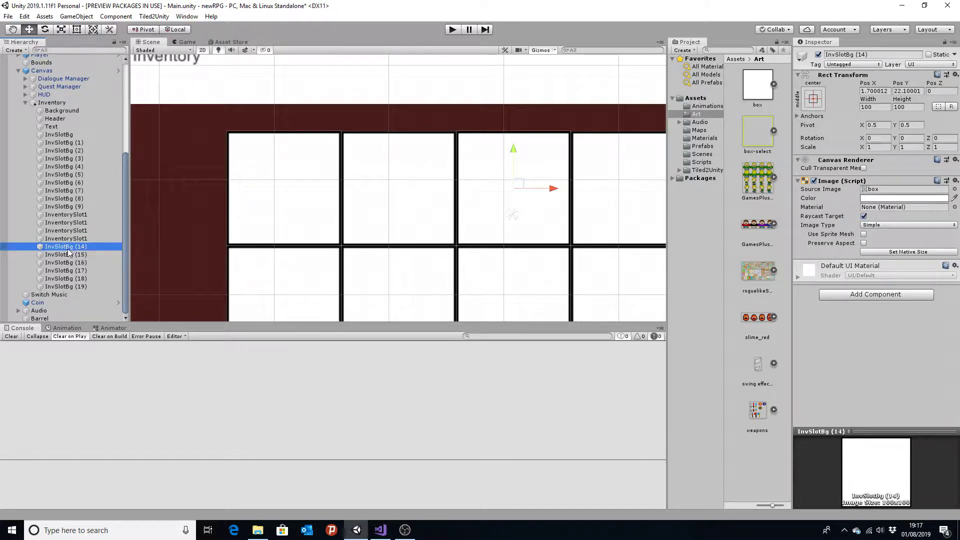
{"action": "left_click", "coordinate": [68, 248]}
{"action": "type", "text": "InventorySlot1"}
{"action": "left_click", "coordinate": [66, 255]}
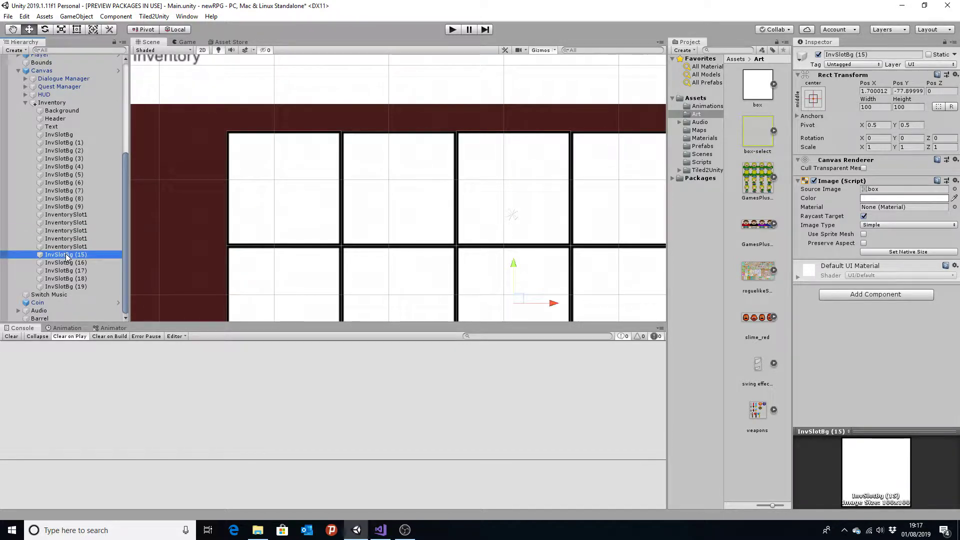
{"action": "left_click", "coordinate": [66, 255]}
{"action": "type", "text": "InventorySlot1"}
Paste InventorySlot1 onto InvSlotBg (16) through (19) and check the renamed slots
{"action": "left_click", "coordinate": [70, 263]}
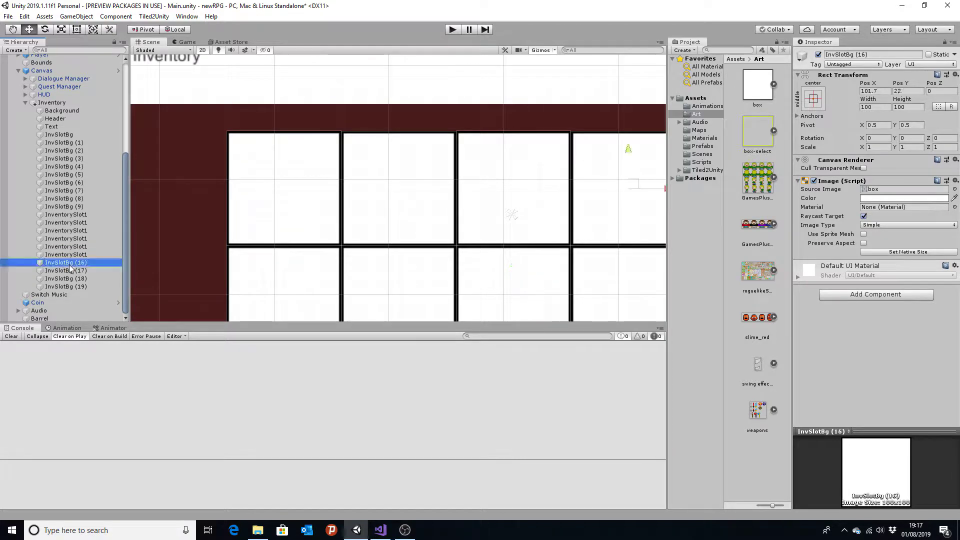
{"action": "left_click", "coordinate": [68, 265]}
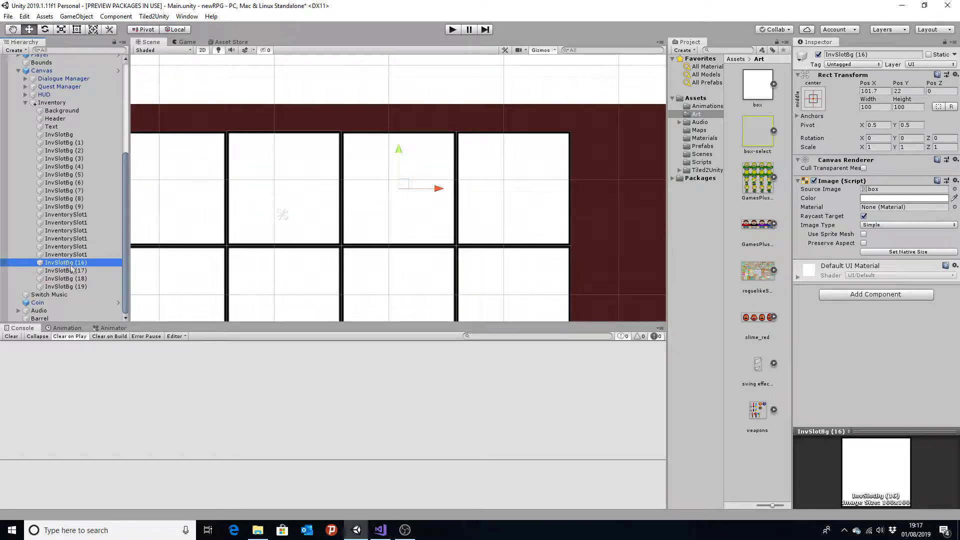
{"action": "type", "text": "InventorySlot1"}
{"action": "left_click", "coordinate": [62, 272]}
{"action": "left_click", "coordinate": [62, 272]}
{"action": "type", "text": "InventorySlot1"}
{"action": "left_click", "coordinate": [68, 280]}
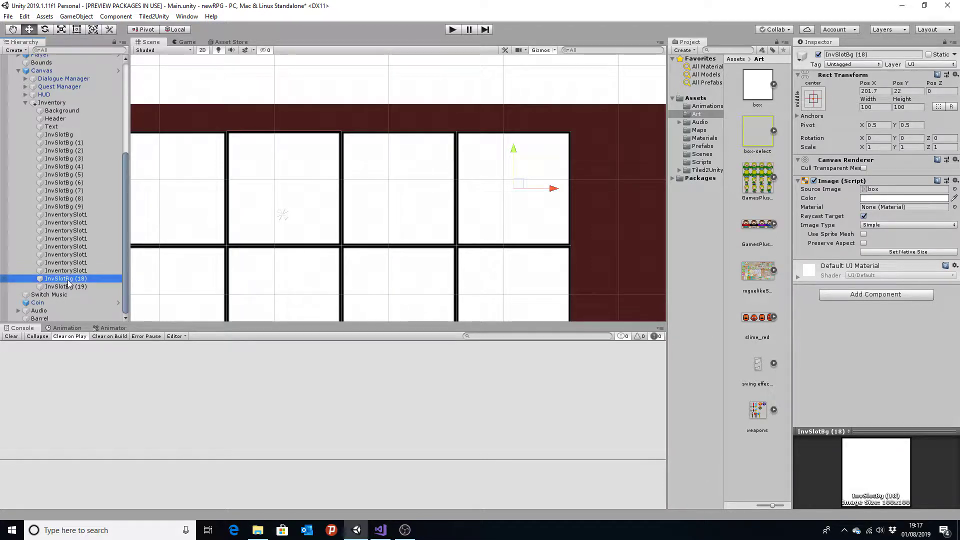
{"action": "left_click", "coordinate": [68, 281]}
{"action": "type", "text": "InventorySlot1"}
{"action": "left_click", "coordinate": [64, 288]}
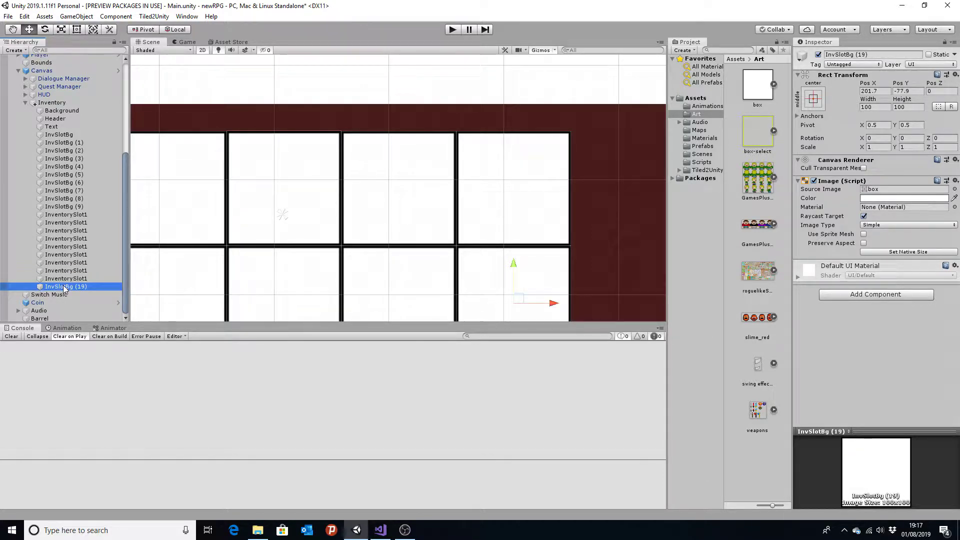
{"action": "left_click", "coordinate": [64, 288]}
{"action": "type", "text": "InventorySlot1"}
{"action": "left_click", "coordinate": [65, 262]}
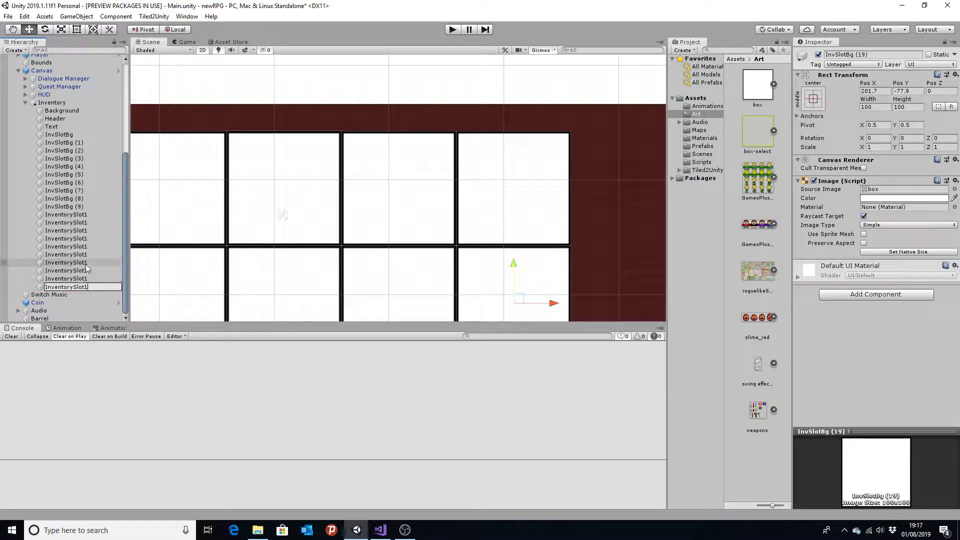
{"action": "left_click", "coordinate": [86, 223]}
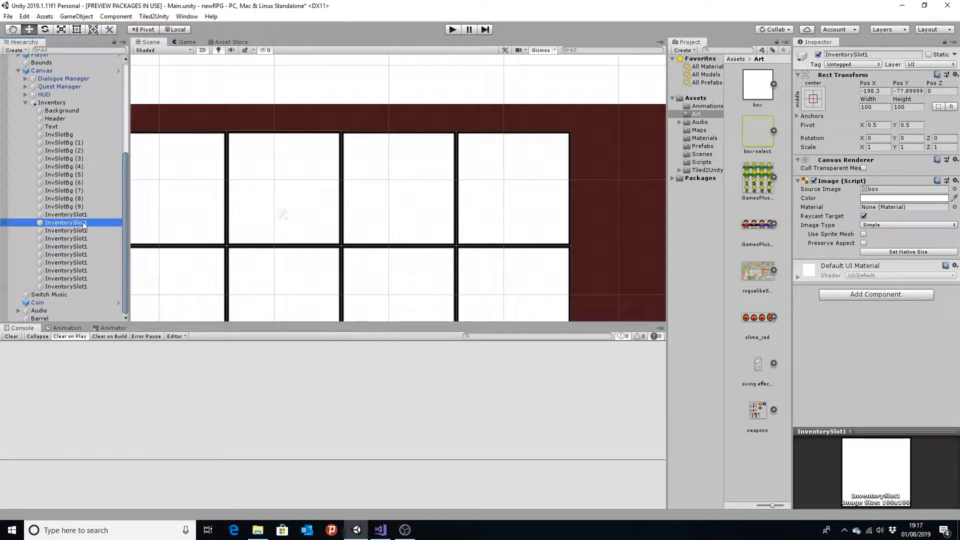
Rename the next three slot copies to InventorySlot2, InventorySlot3 and InventorySlot4
{"action": "left_click", "coordinate": [115, 224]}
{"action": "type", "text": "InventorySlot2"}
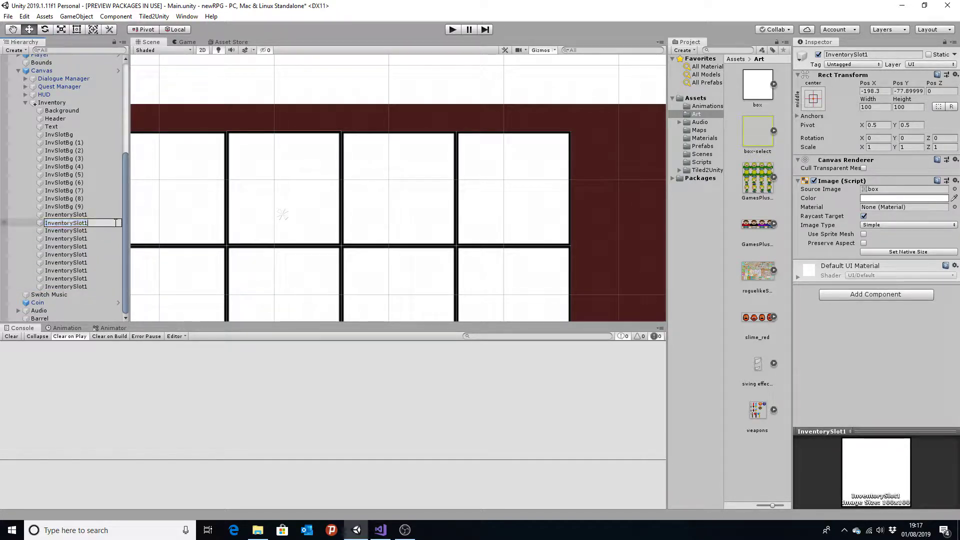
{"action": "key", "text": "Return"}
{"action": "left_click", "coordinate": [94, 231]}
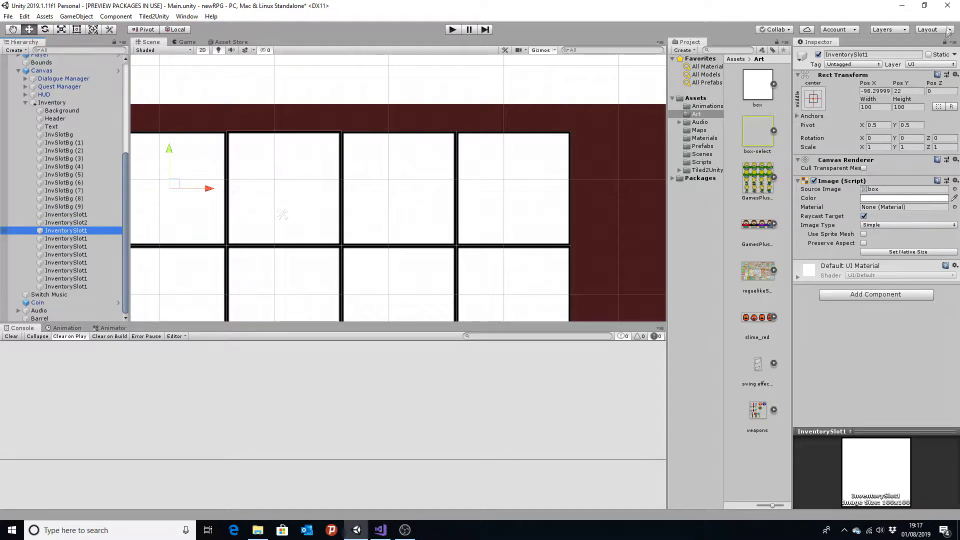
{"action": "left_click", "coordinate": [94, 231]}
{"action": "type", "text": "InventorySlot3"}
{"action": "key", "text": "Return"}
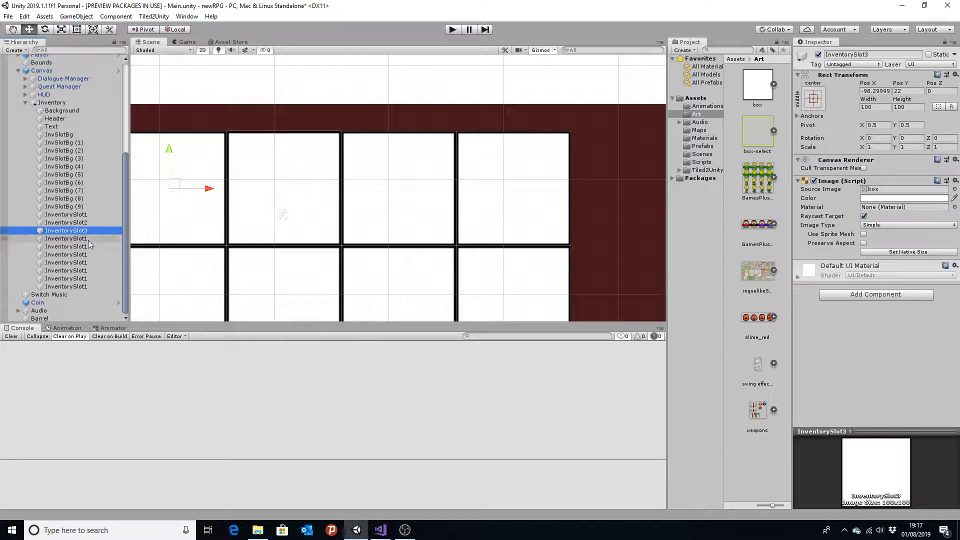
{"action": "left_click", "coordinate": [88, 239]}
{"action": "left_click", "coordinate": [89, 239]}
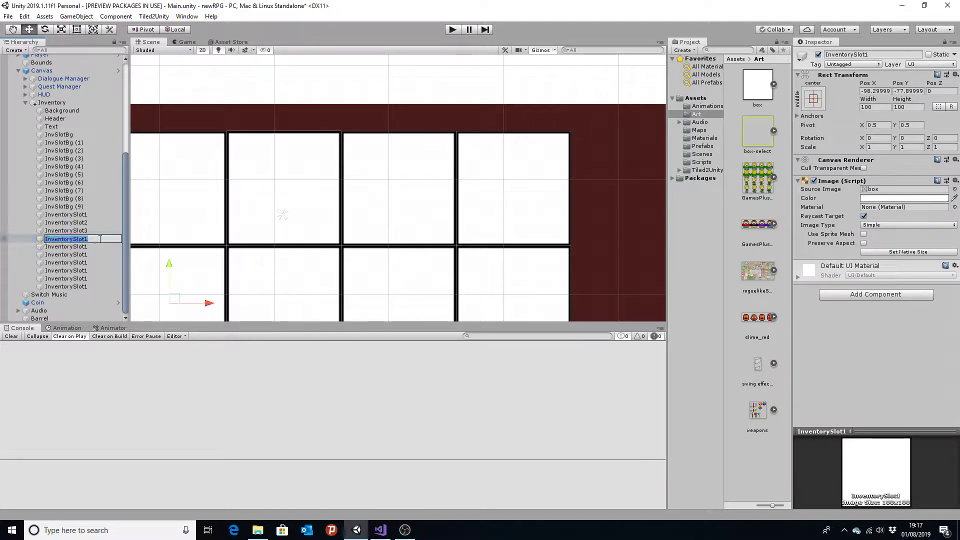
{"action": "left_click", "coordinate": [100, 239]}
{"action": "key", "text": "BackSpace"}
{"action": "type", "text": "4"}
{"action": "key", "text": "Return"}
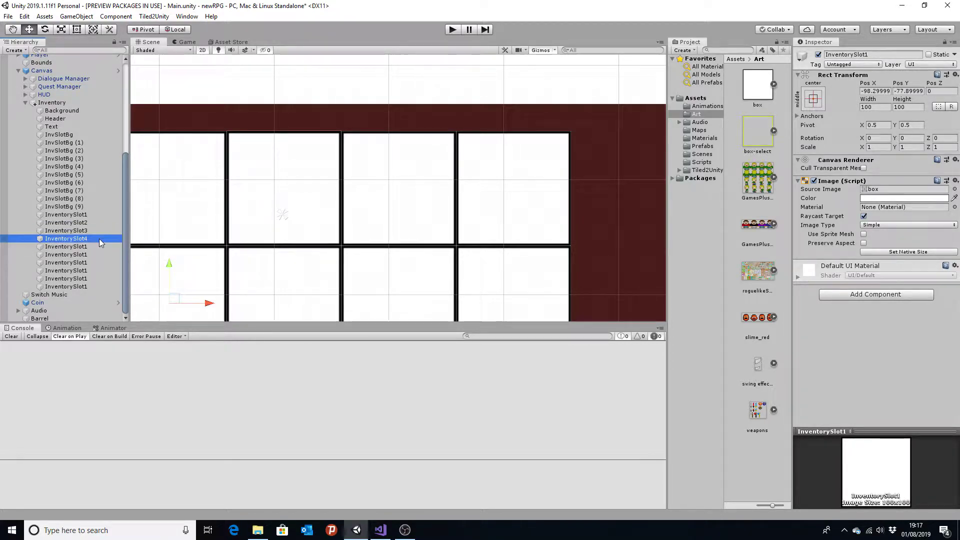
Rename the following slot copies to InventorySlot5, InventorySlot6 and InventorySlot7
{"action": "left_click", "coordinate": [93, 246]}
{"action": "left_click", "coordinate": [93, 247]}
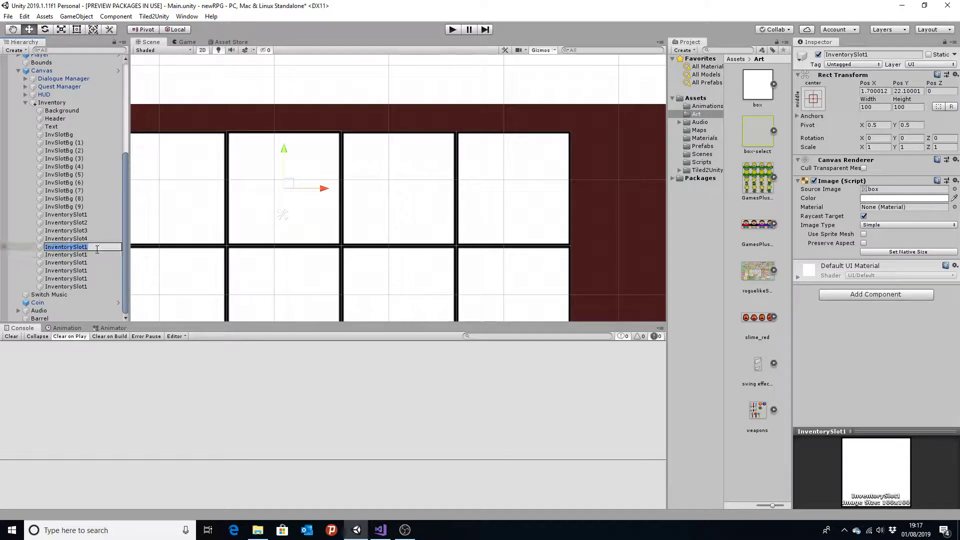
{"action": "type", "text": "5"}
{"action": "key", "text": "Return"}
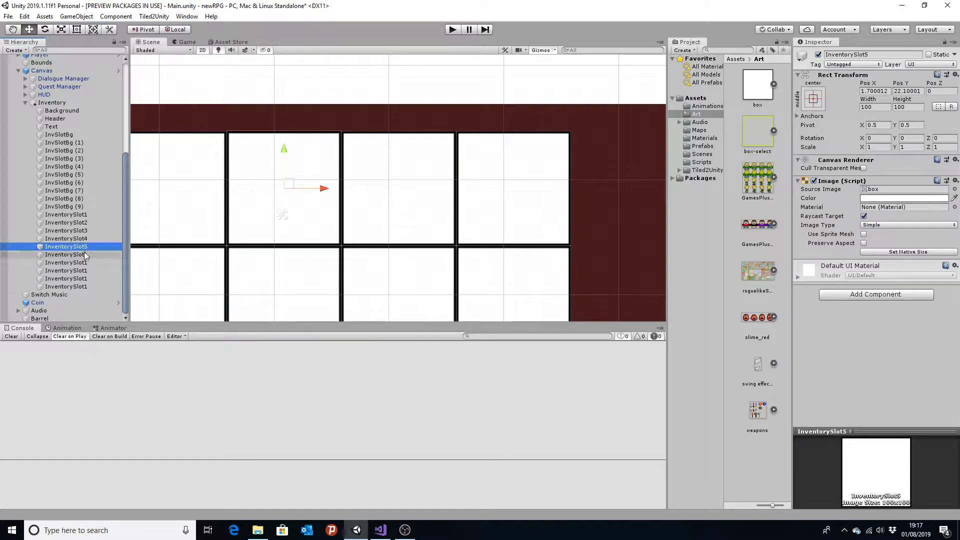
{"action": "double_click", "coordinate": [85, 254]}
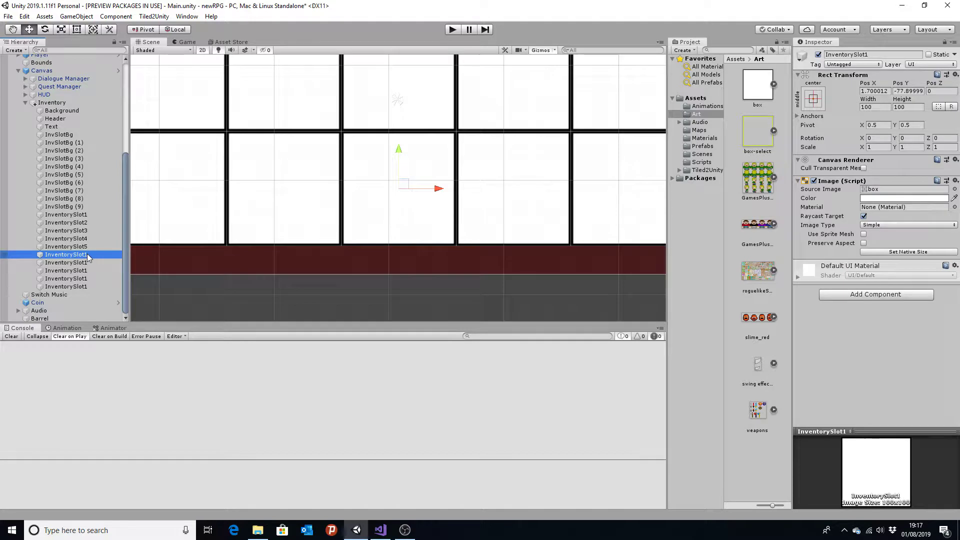
{"action": "left_click", "coordinate": [102, 254]}
{"action": "type", "text": "6"}
{"action": "key", "text": "Return"}
{"action": "double_click", "coordinate": [89, 263]}
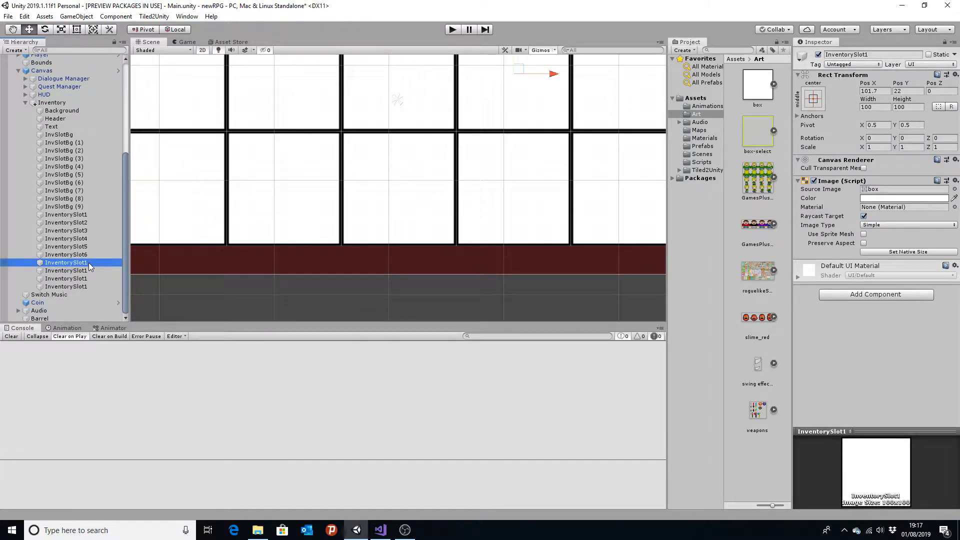
{"action": "left_click", "coordinate": [89, 262]}
{"action": "type", "text": "7"}
{"action": "key", "text": "Return"}
Rename the remaining slots to InventorySlot8, InventorySlot9 and InventorySlot10, correcting a misnumbered name
{"action": "left_click", "coordinate": [86, 272]}
{"action": "left_click", "coordinate": [98, 273]}
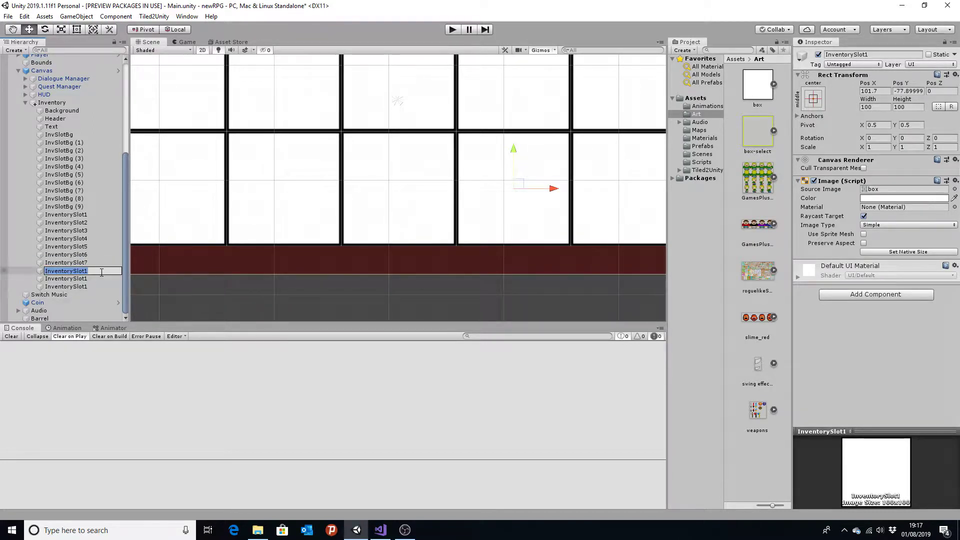
{"action": "key", "text": "BackSpace"}
{"action": "type", "text": "7"}
{"action": "key", "text": "Return"}
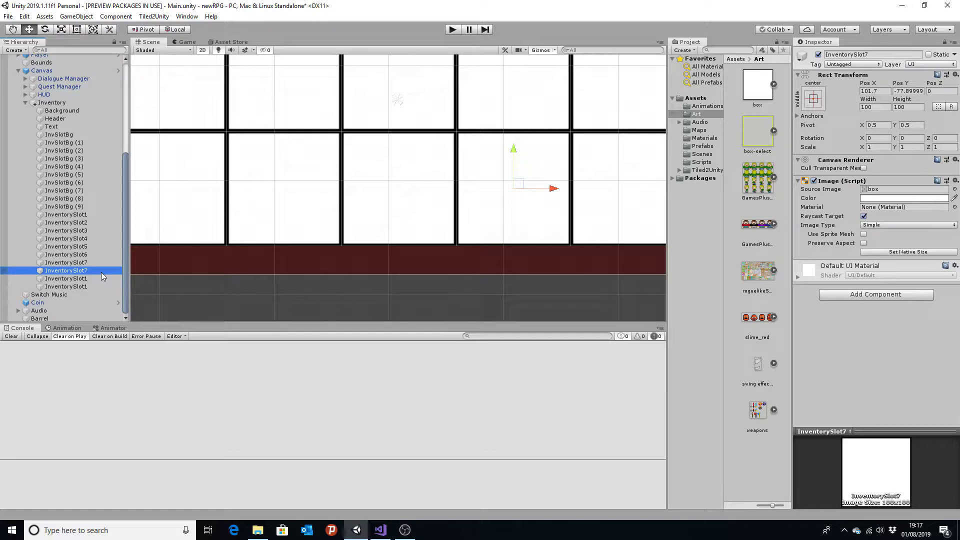
{"action": "left_click", "coordinate": [101, 272]}
{"action": "key", "text": "BackSpace"}
{"action": "type", "text": "8"}
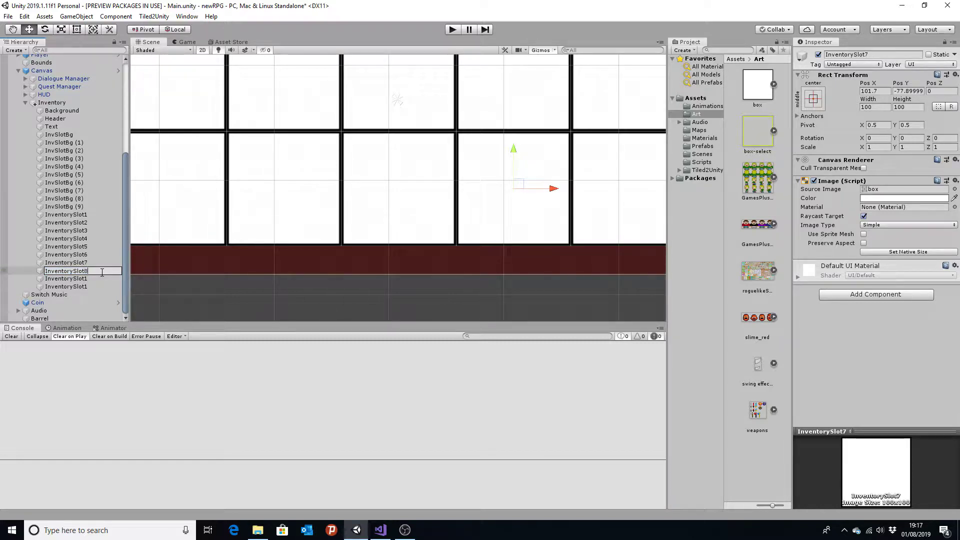
{"action": "key", "text": "Return"}
{"action": "left_click", "coordinate": [91, 279]}
{"action": "left_click", "coordinate": [90, 279]}
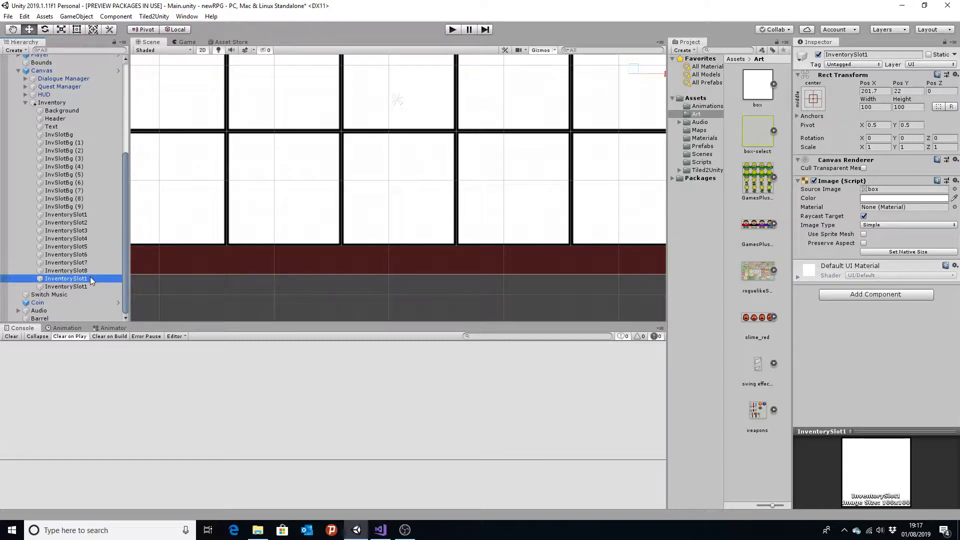
{"action": "left_click", "coordinate": [106, 279]}
{"action": "key", "text": "BackSpace"}
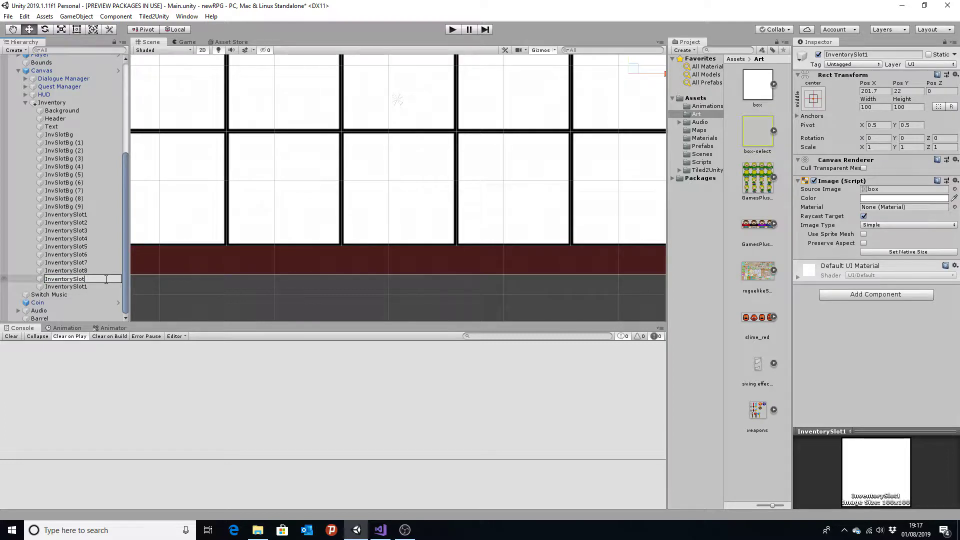
{"action": "type", "text": "9"}
{"action": "key", "text": "Return"}
{"action": "left_click", "coordinate": [92, 285]}
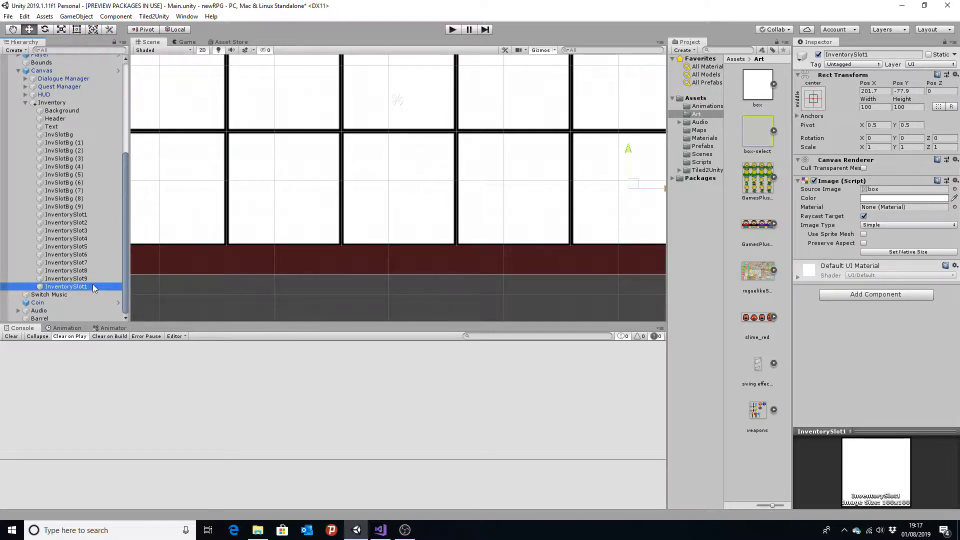
{"action": "left_click", "coordinate": [92, 284]}
{"action": "left_click", "coordinate": [105, 287]}
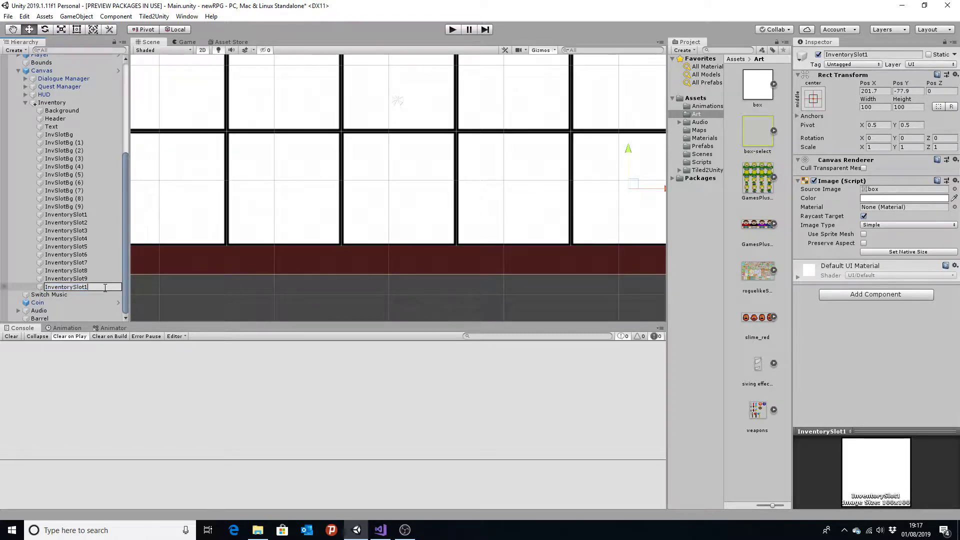
{"action": "key", "text": "BackSpace"}
{"action": "type", "text": "0"}
{"action": "key", "text": "Return"}
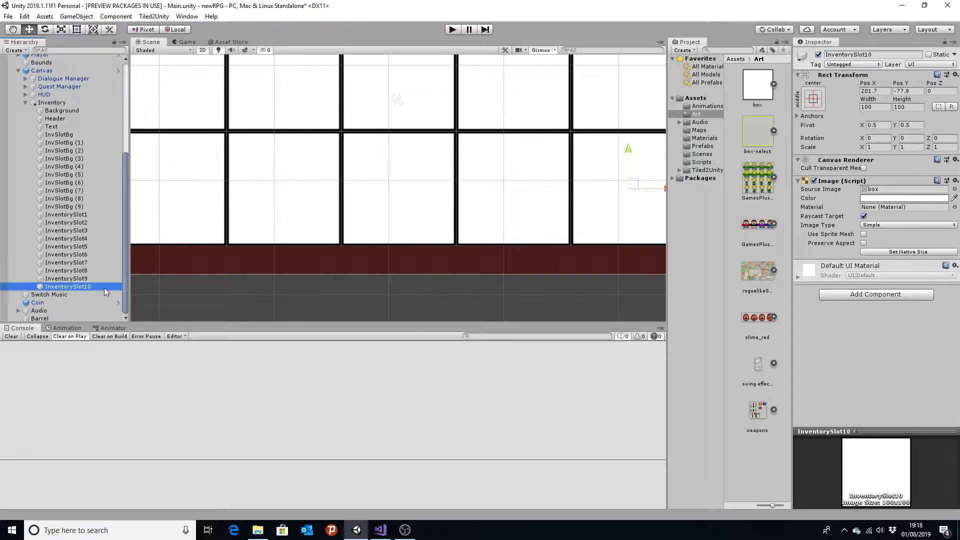
Zoom the Scene view to frame the whole inventory panel with its 5-by-2 slot grid
{"action": "scroll", "coordinate": [289, 192], "scroll_direction": "down", "scroll_amount": 5}
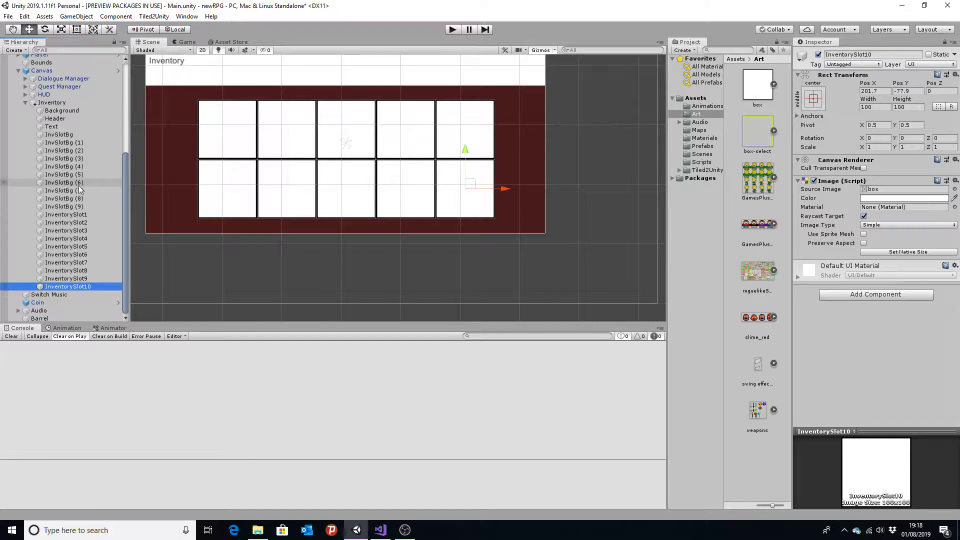
{"action": "scroll", "coordinate": [201, 173], "scroll_direction": "down", "scroll_amount": 2}
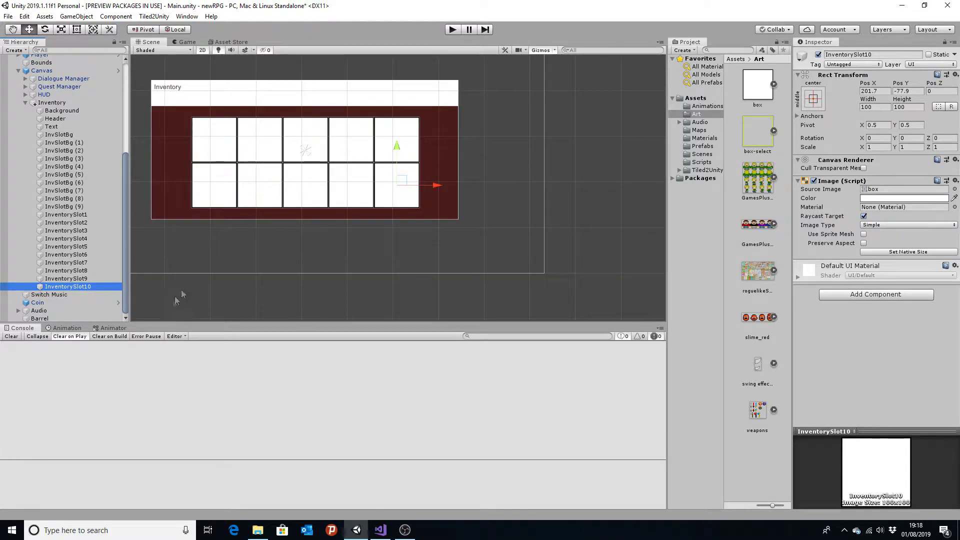
{"action": "scroll", "coordinate": [380, 150], "scroll_direction": "down", "scroll_amount": 2}
{"action": "scroll", "coordinate": [275, 275], "scroll_direction": "up", "scroll_amount": 2}
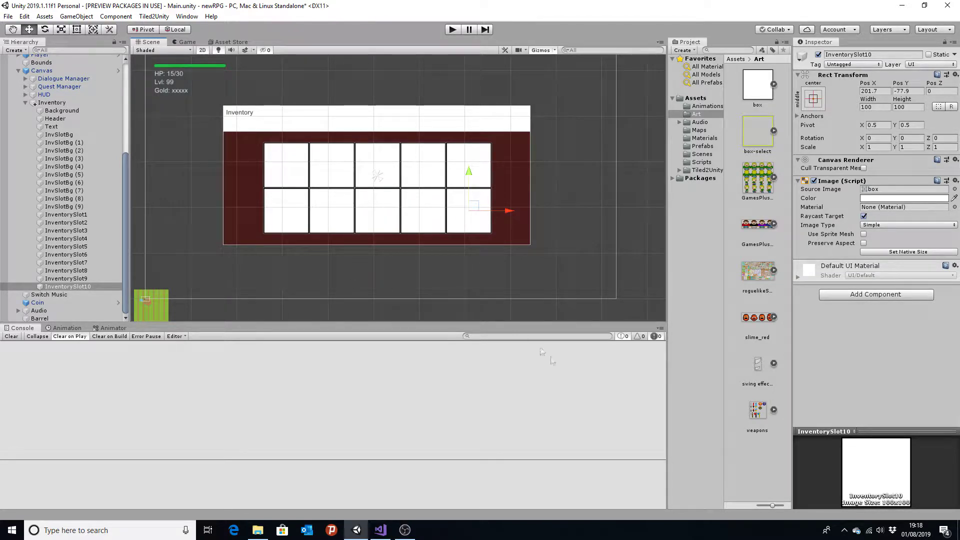
Create a C# script named InventoryImaging inside the Scripts folder
{"action": "left_click", "coordinate": [701, 162]}
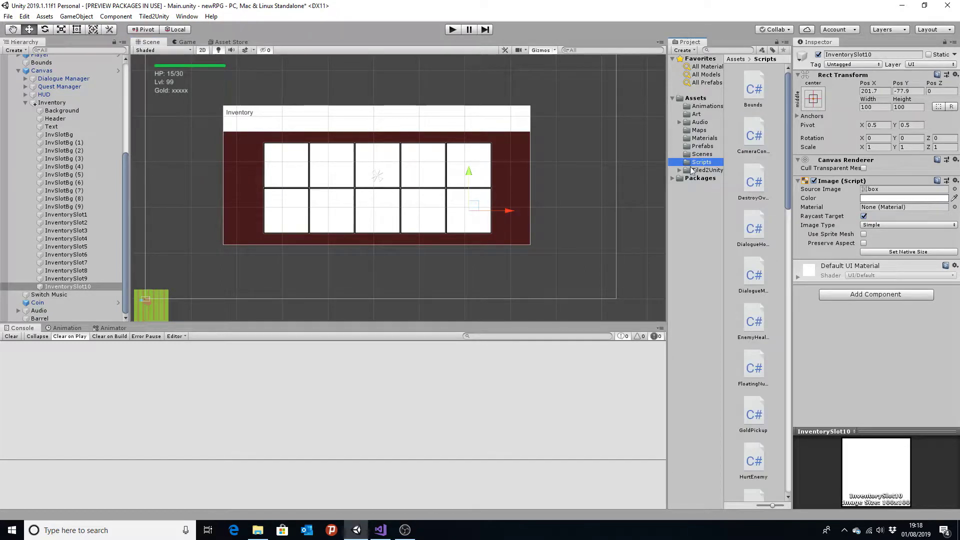
{"action": "right_click", "coordinate": [774, 107]}
{"action": "mouse_move", "coordinate": [801, 113]}
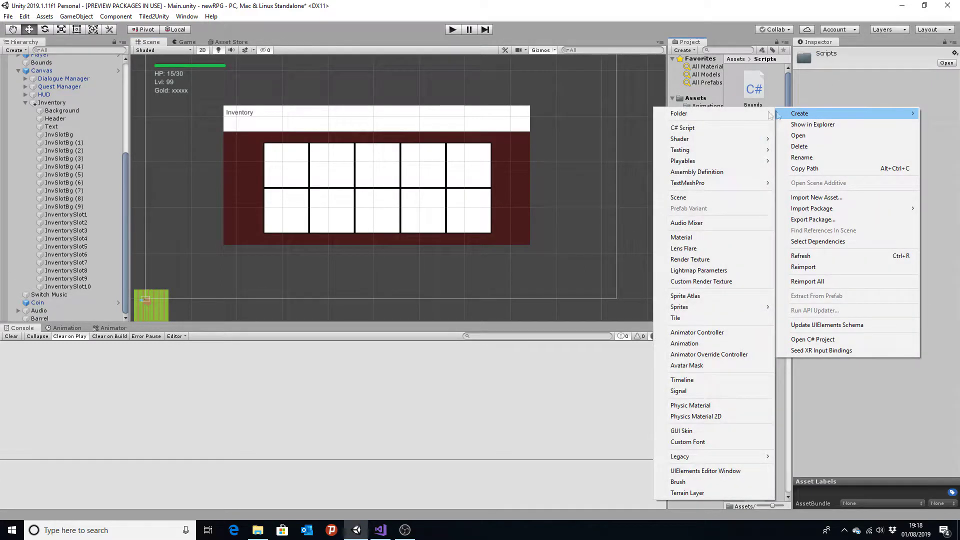
{"action": "left_click", "coordinate": [731, 126]}
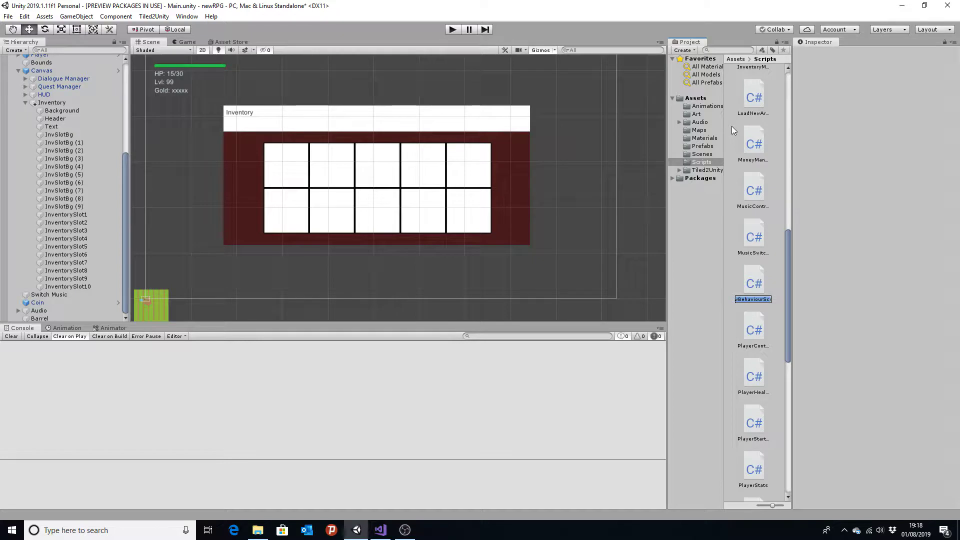
{"action": "type", "text": "I"}
{"action": "type", "text": "ven"}
{"action": "type", "text": "toryIma"}
{"action": "type", "text": "ging"}
{"action": "key", "text": "Return"}
Open InventoryImaging in Visual Studio, add 'using UnityEngine.UI;' and save
{"action": "double_click", "coordinate": [754, 284]}
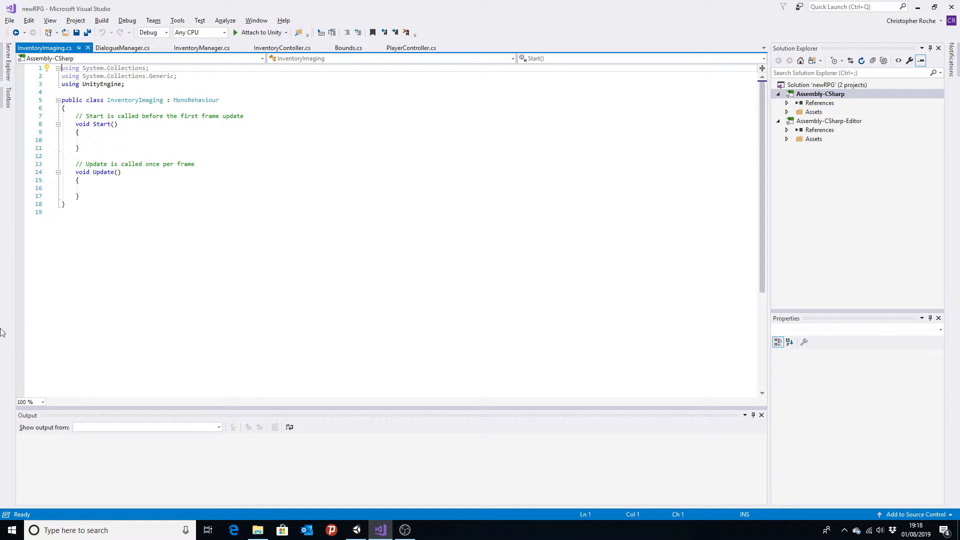
{"action": "key", "text": "alt+Tab"}
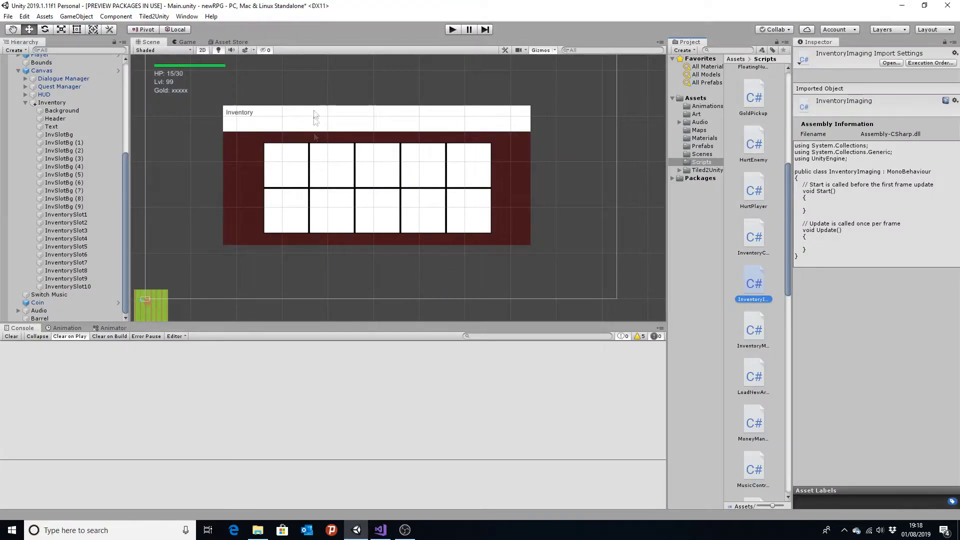
{"action": "key", "text": "alt+Tab"}
{"action": "left_click", "coordinate": [343, 85]}
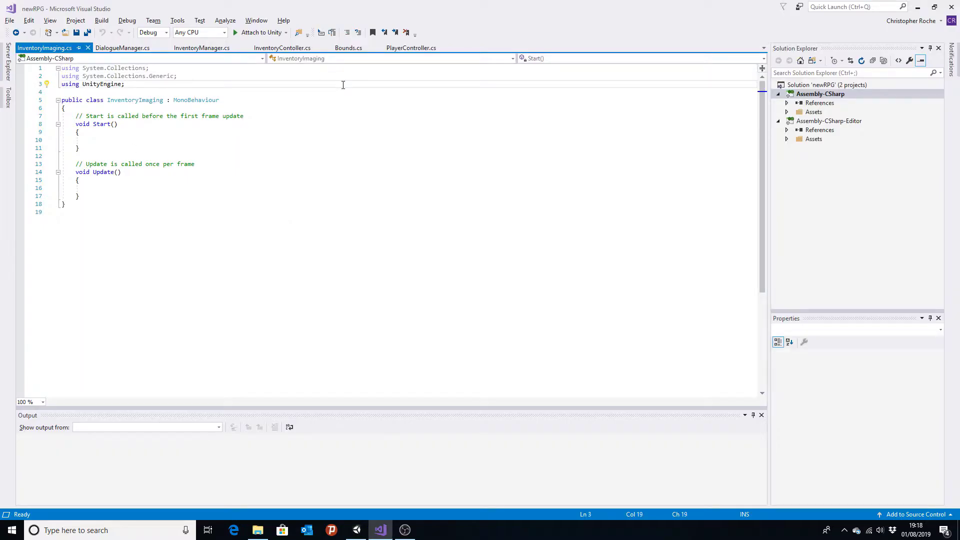
{"action": "key", "text": "Return"}
{"action": "type", "text": "using "}
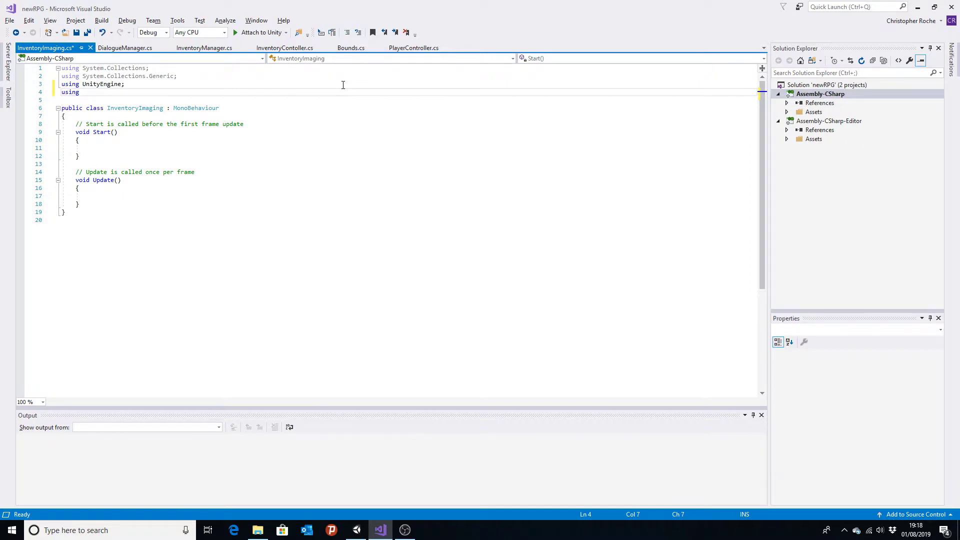
{"action": "type", "text": "Unity"}
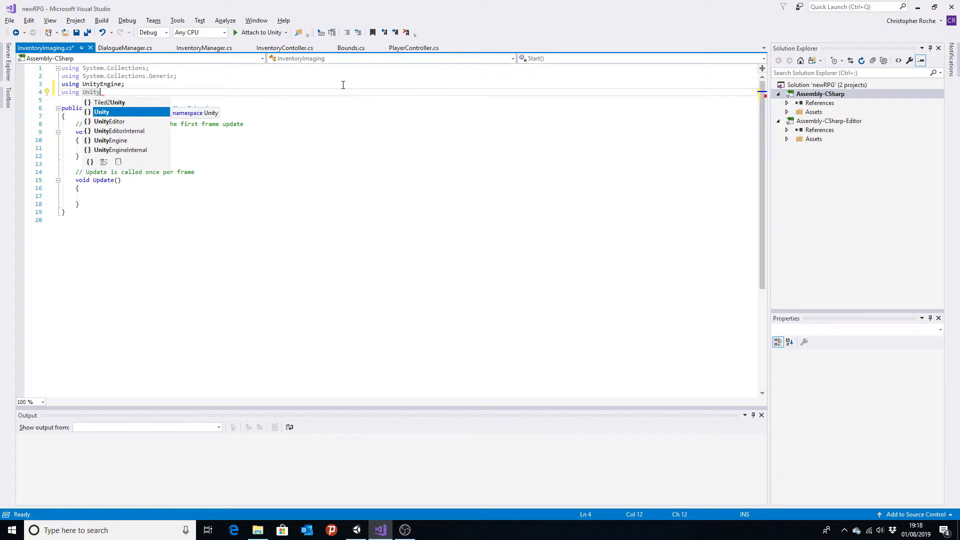
{"action": "type", "text": "Engi"}
{"action": "key", "text": "Tab"}
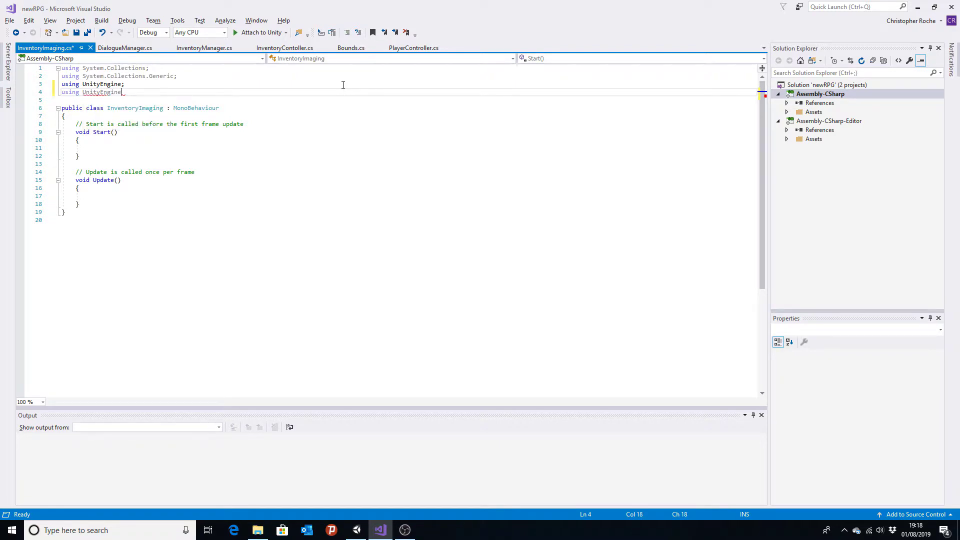
{"action": "type", "text": ".UI"}
{"action": "key", "text": "Tab"}
{"action": "type", "text": ";"}
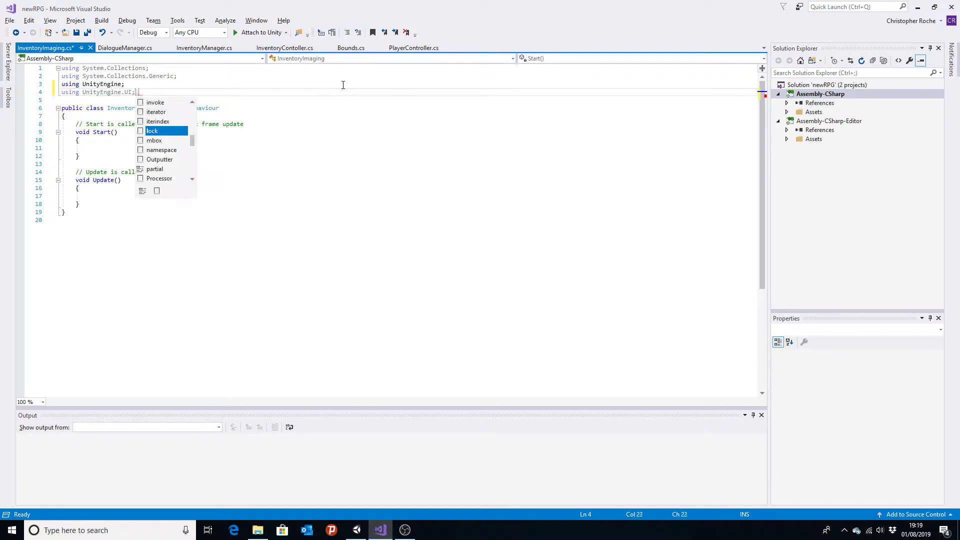
{"action": "key", "text": "Escape"}
{"action": "key", "text": "Down"}
{"action": "key", "text": "Down"}
{"action": "key", "text": "ctrl+s"}
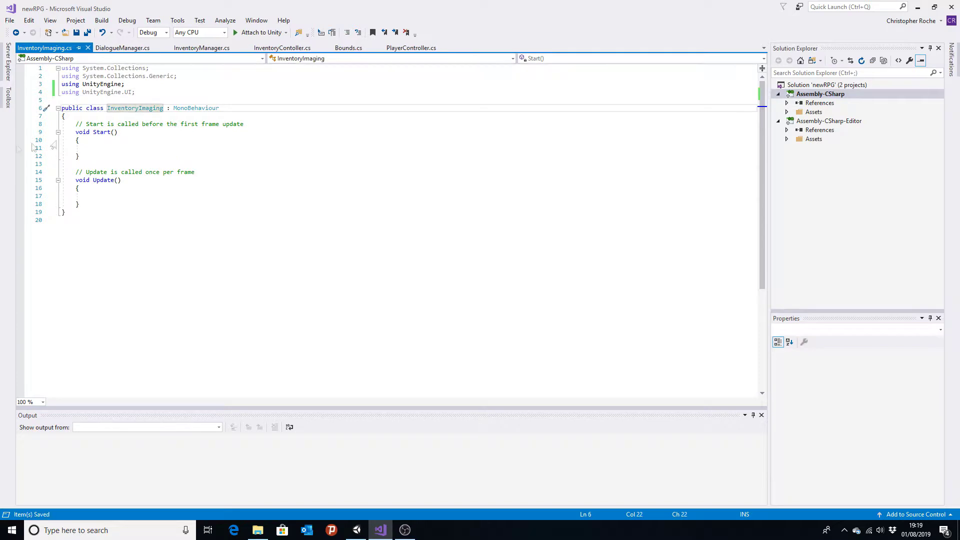
Declare a public GameObject inventory field at the top of the class
{"action": "key", "text": "Down"}
{"action": "key", "text": "Return"}
{"action": "key", "text": "Return"}
{"action": "key", "text": "Up"}
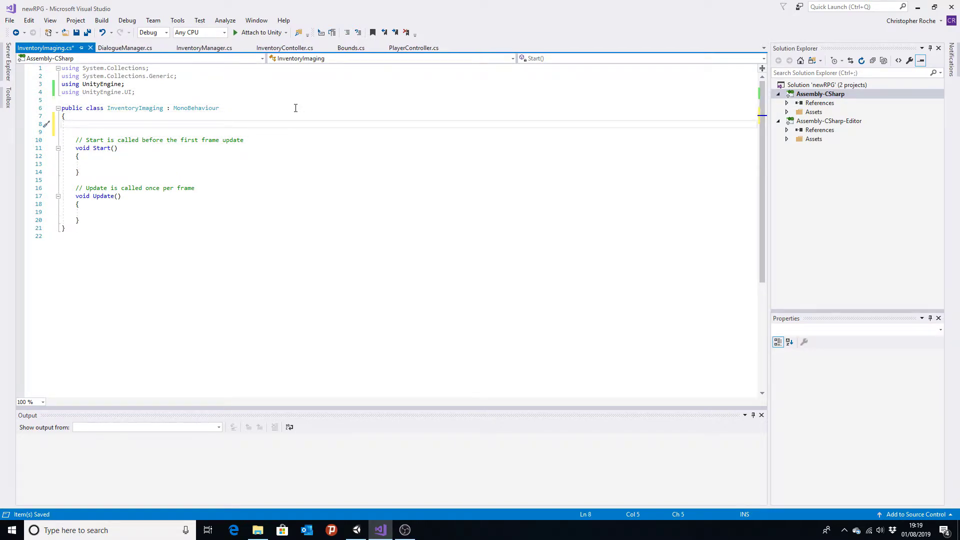
{"action": "type", "text": "publc"}
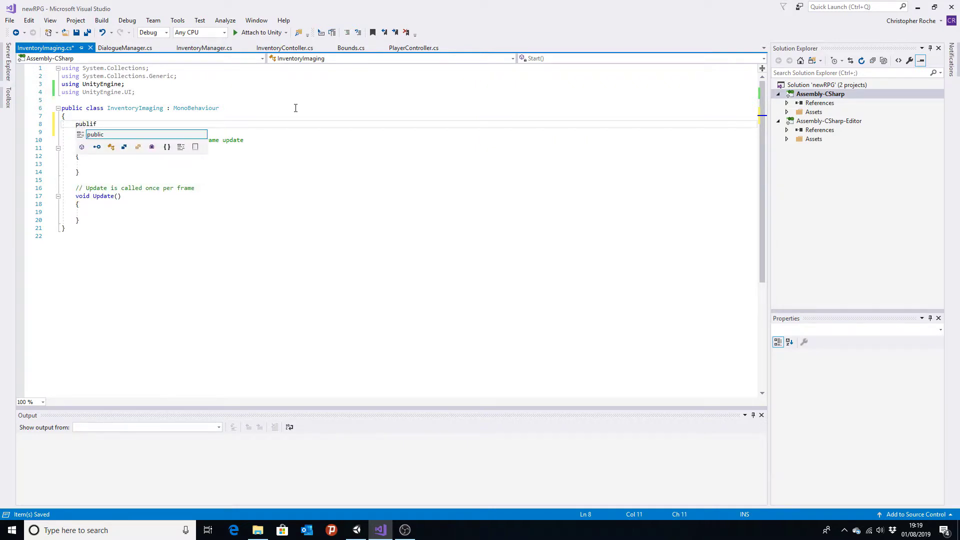
{"action": "key", "text": "BackSpace"}
{"action": "key", "text": "BackSpace"}
{"action": "type", "text": "i"}
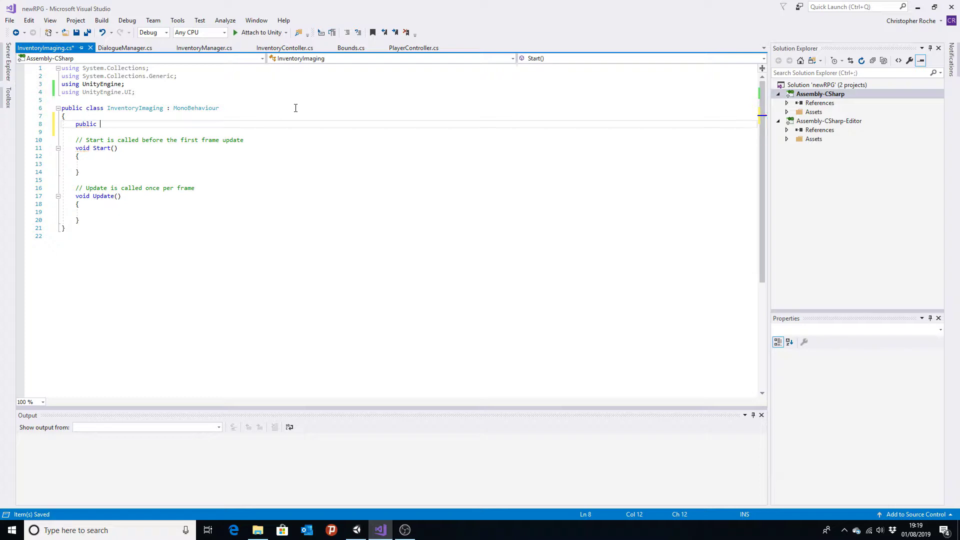
{"action": "key", "text": "BackSpace"}
{"action": "type", "text": "Game"}
{"action": "key", "text": "Tab"}
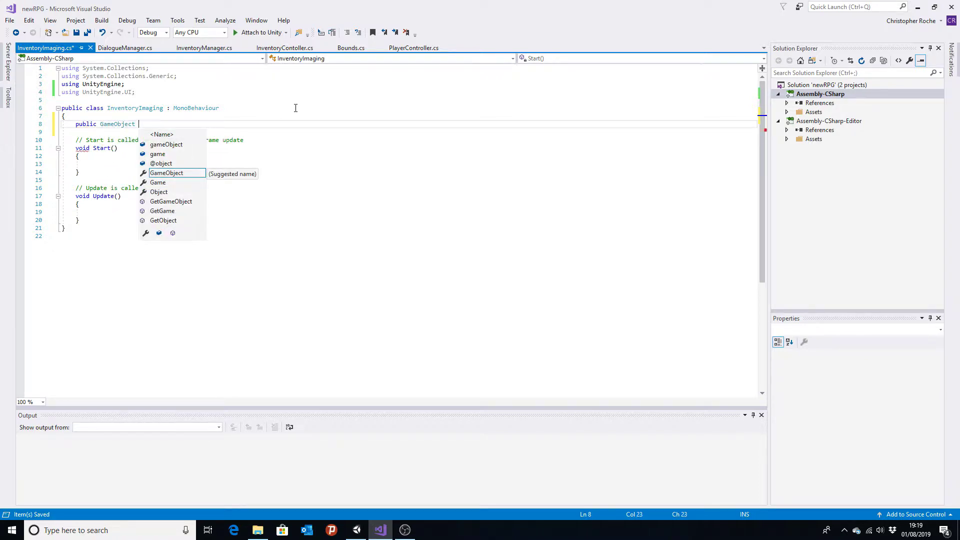
{"action": "type", "text": "in"}
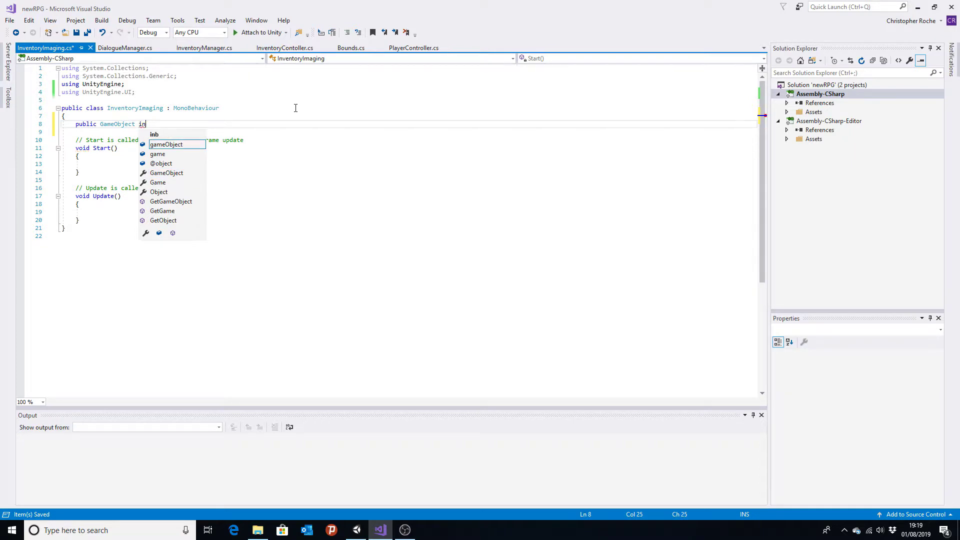
{"action": "type", "text": "ventory"}
{"action": "type", "text": ";"}
{"action": "key", "text": "Return"}
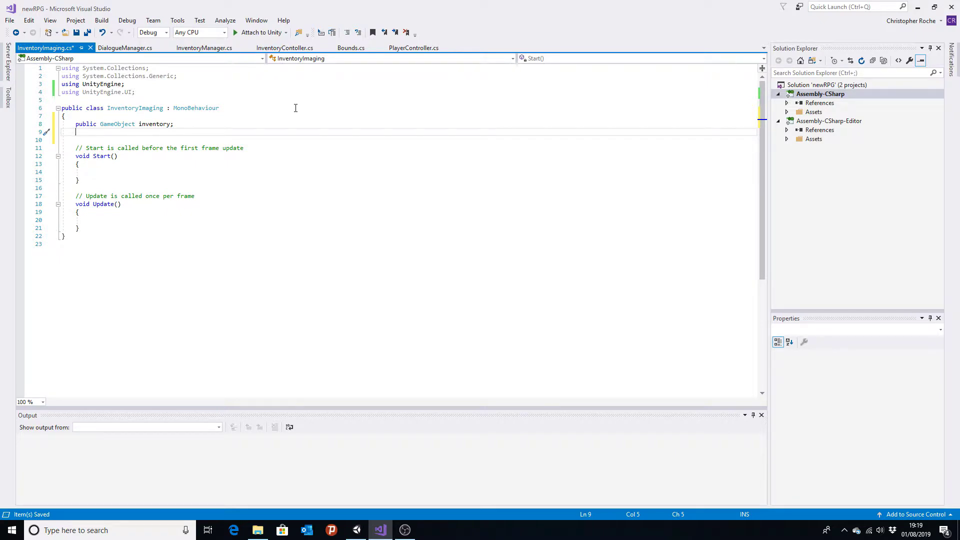
Add public Image[] inventoryPosition and Sprite[] inventorySprite array fields
{"action": "type", "text": "pu"}
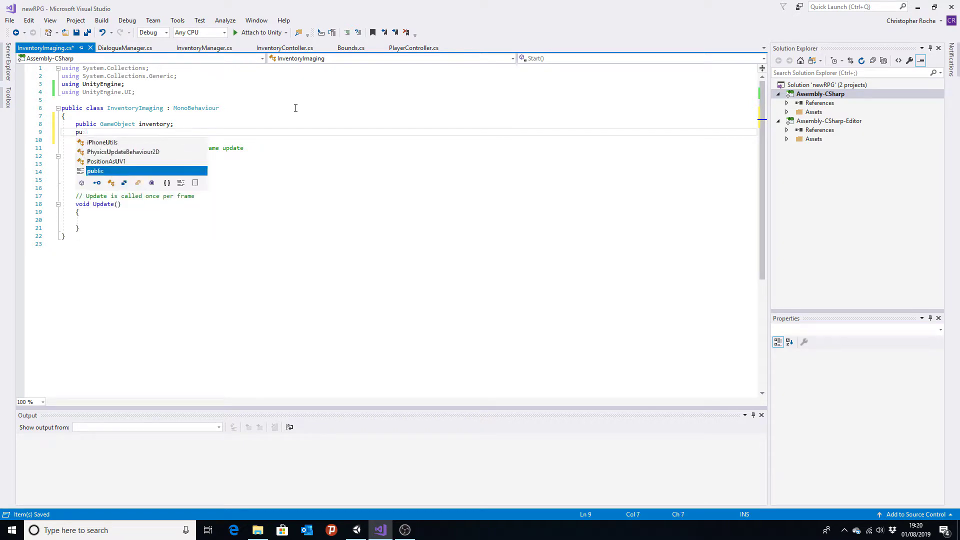
{"action": "type", "text": "blic"}
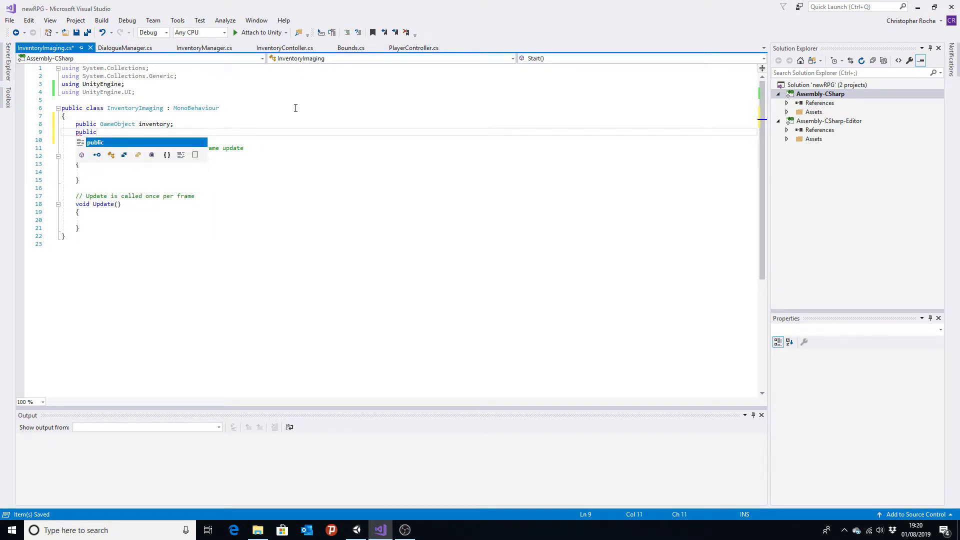
{"action": "type", "text": " Image[]"}
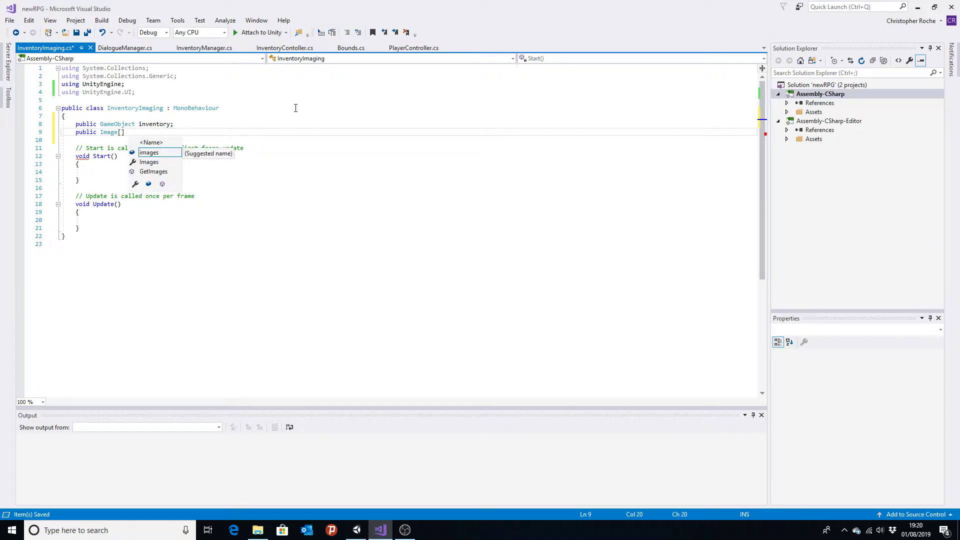
{"action": "type", "text": " inventory"}
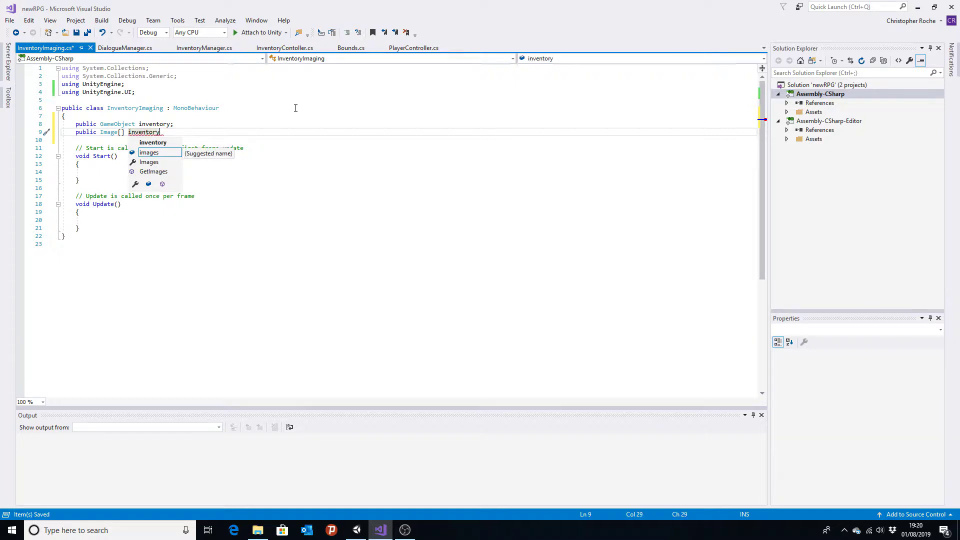
{"action": "type", "text": "Posi"}
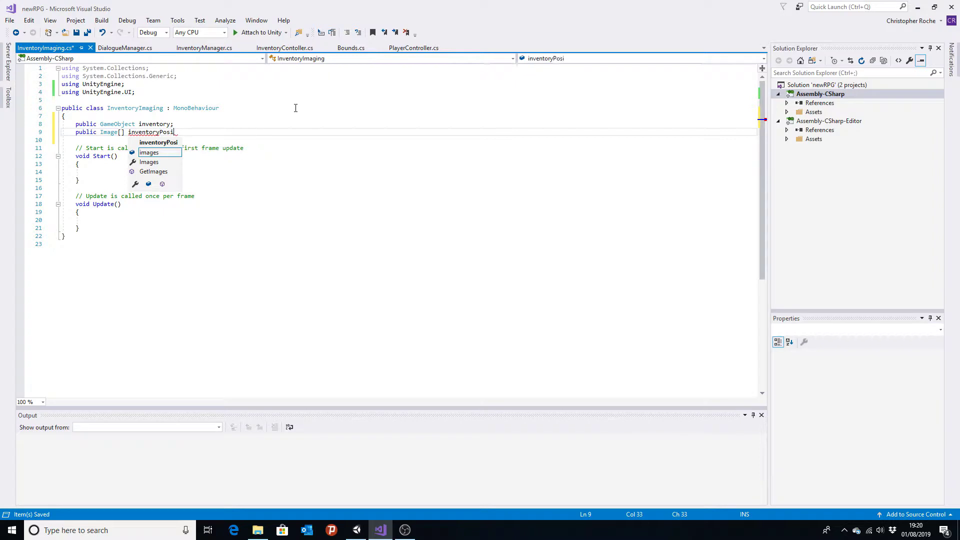
{"action": "type", "text": "tion;"}
{"action": "key", "text": "Return"}
{"action": "type", "text": "public "}
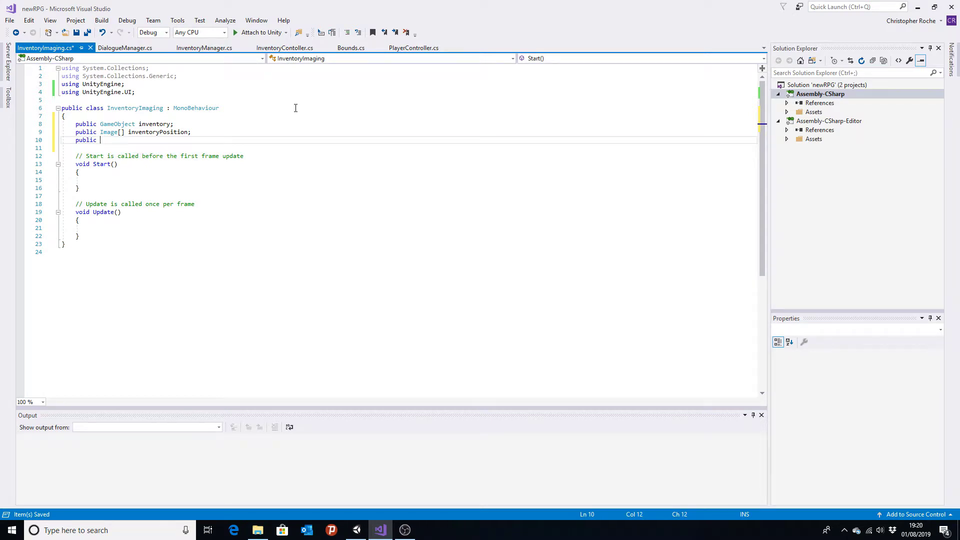
{"action": "type", "text": "Spr"}
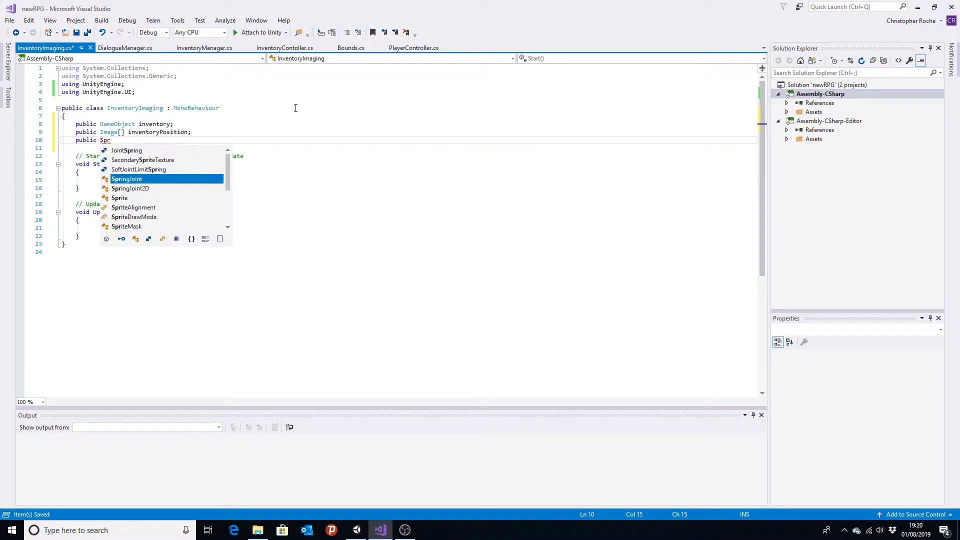
{"action": "type", "text": "ite"}
{"action": "key", "text": "Tab"}
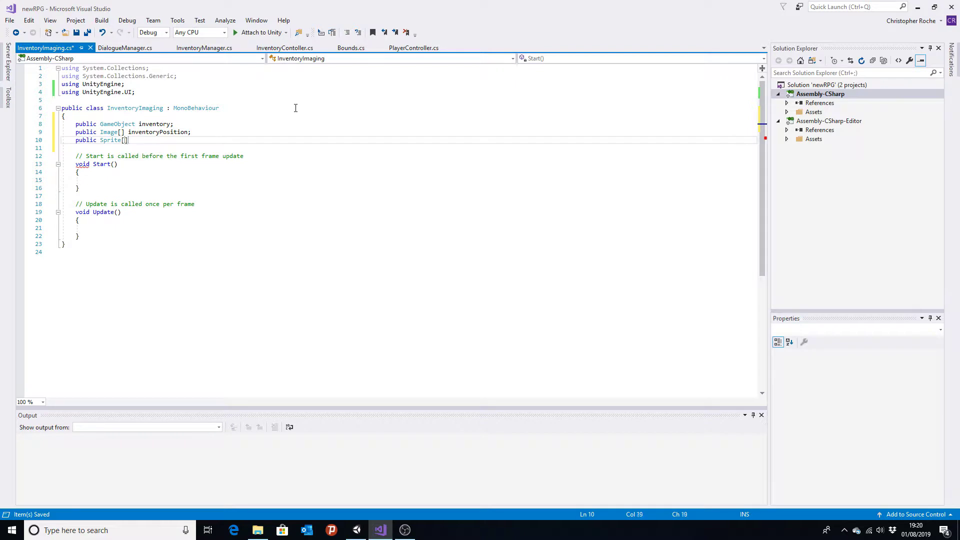
{"action": "type", "text": "] inventoryP"}
{"action": "key", "text": "BackSpace"}
{"action": "type", "text": "Sprite;"}
{"action": "key", "text": "Up"}
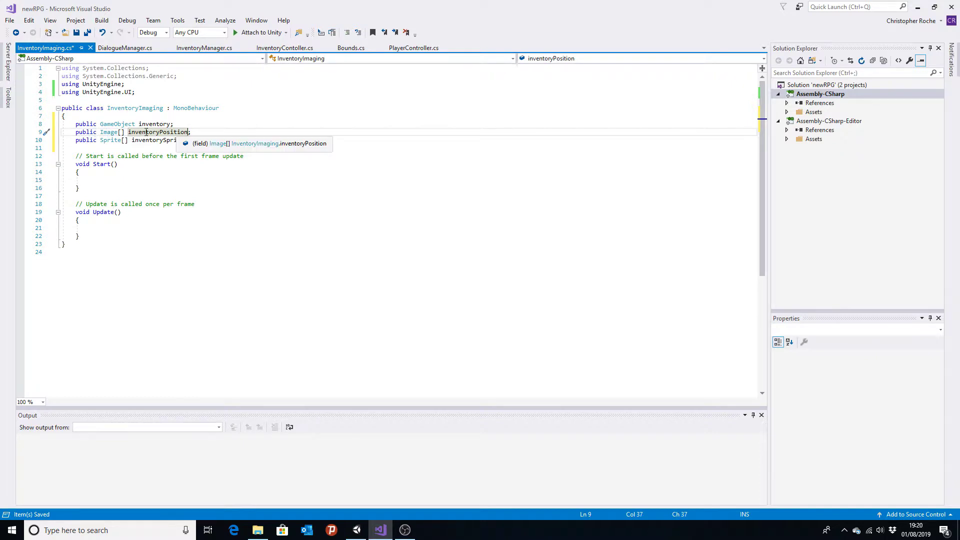
Let Unity recompile the script, then resume editing after the inventorySprite declaration
{"action": "key", "text": "alt+Tab"}
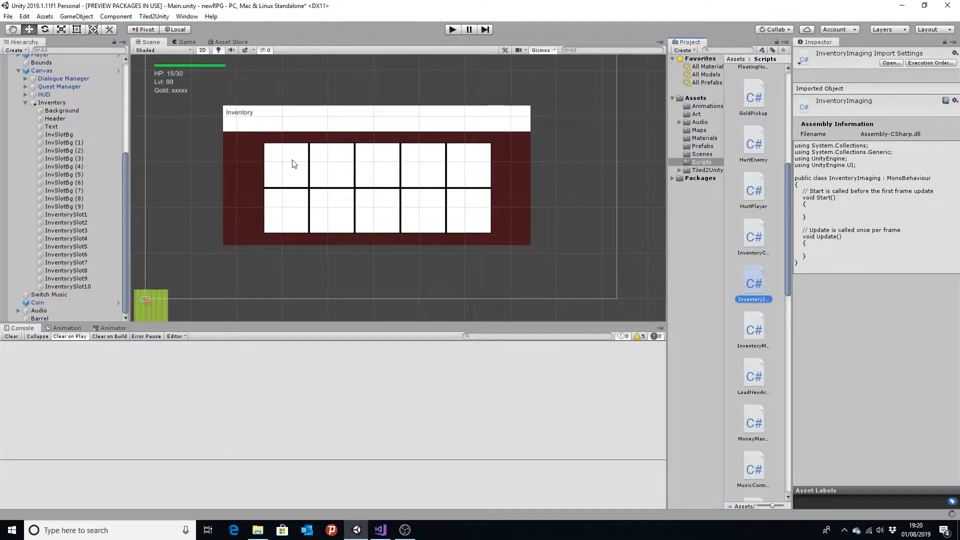
{"action": "key", "text": "alt+Tab"}
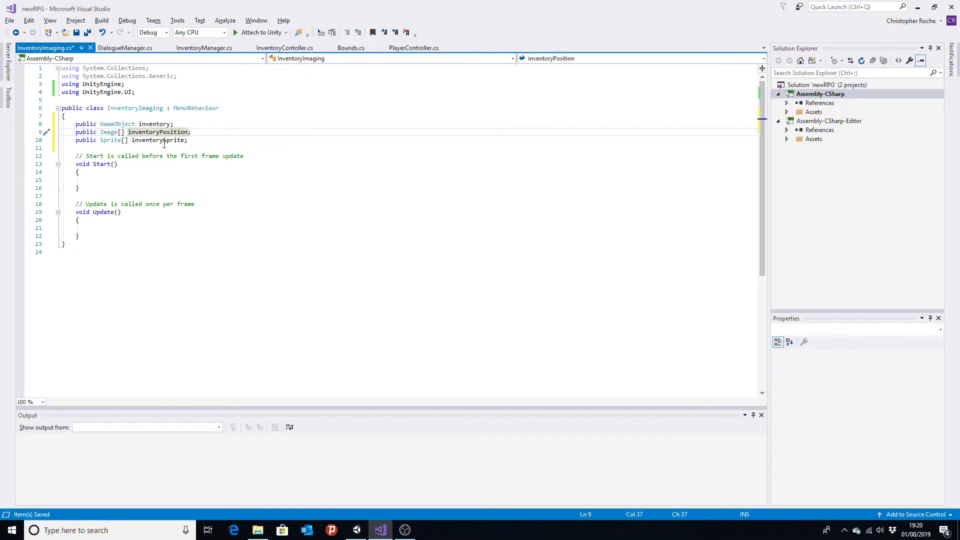
{"action": "key", "text": "alt+Tab"}
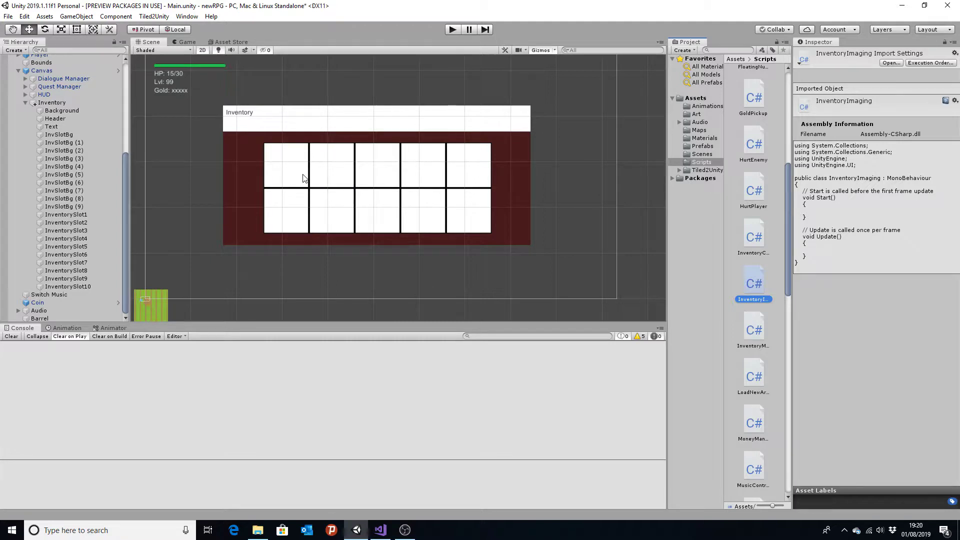
{"action": "key", "text": "alt+Tab"}
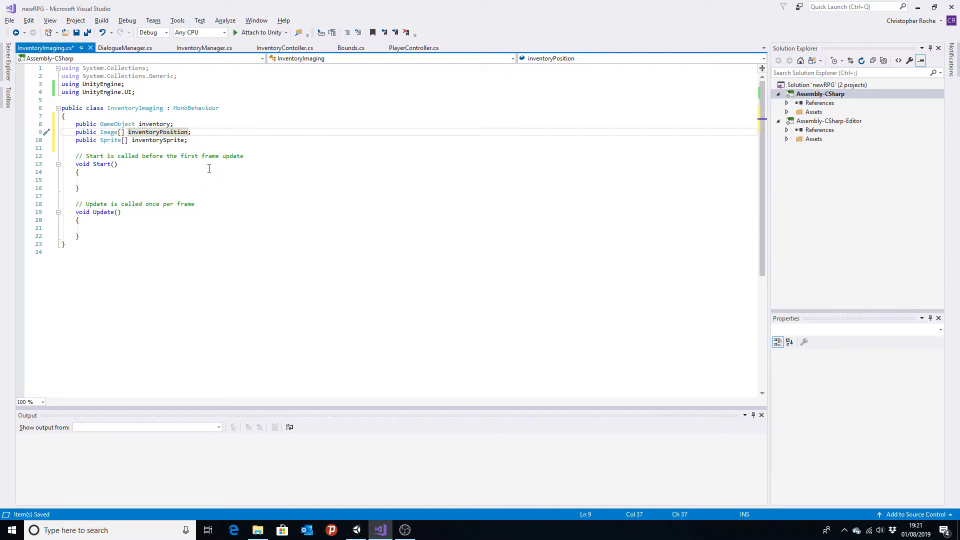
{"action": "left_click", "coordinate": [220, 140]}
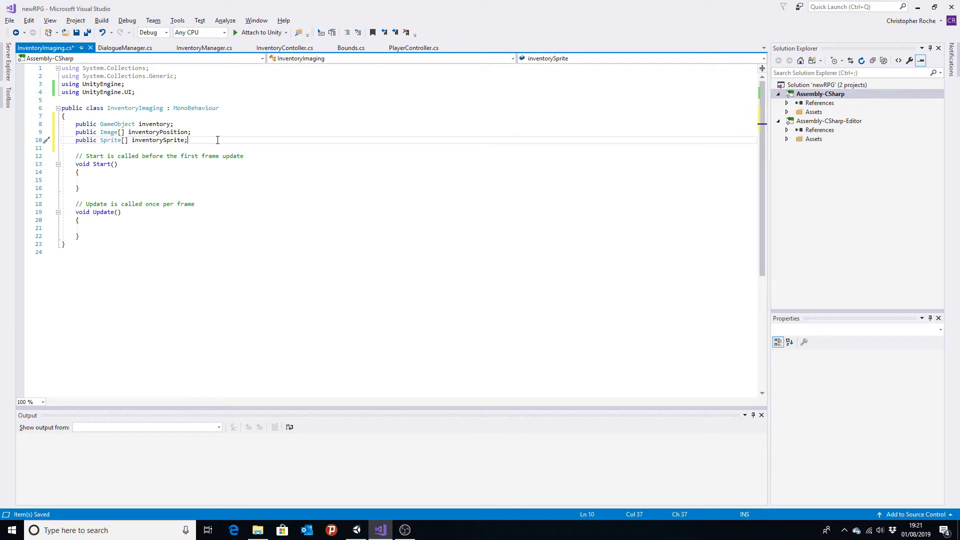
Add a public Image selector field below the sprite array
{"action": "key", "text": "Return"}
{"action": "key", "text": "Return"}
{"action": "type", "text": "pu"}
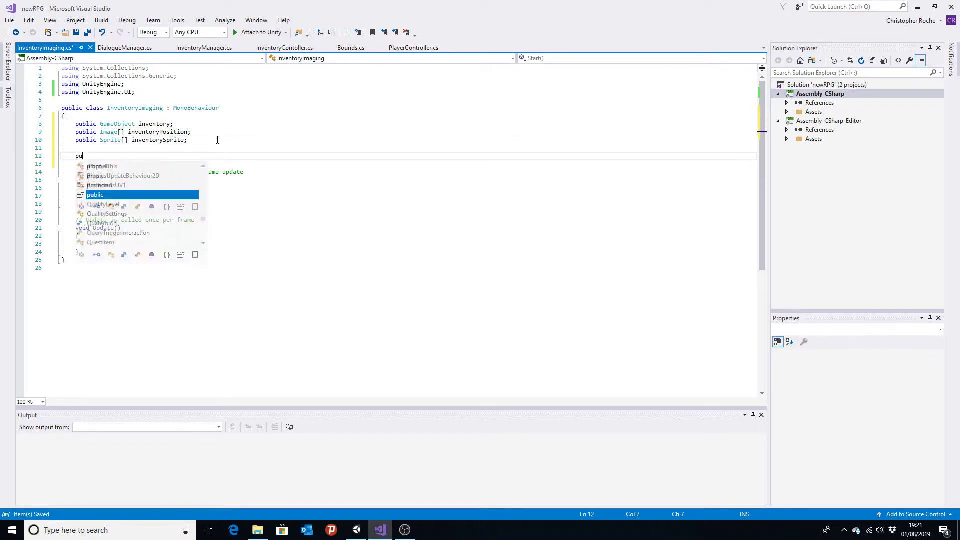
{"action": "type", "text": "blic image"}
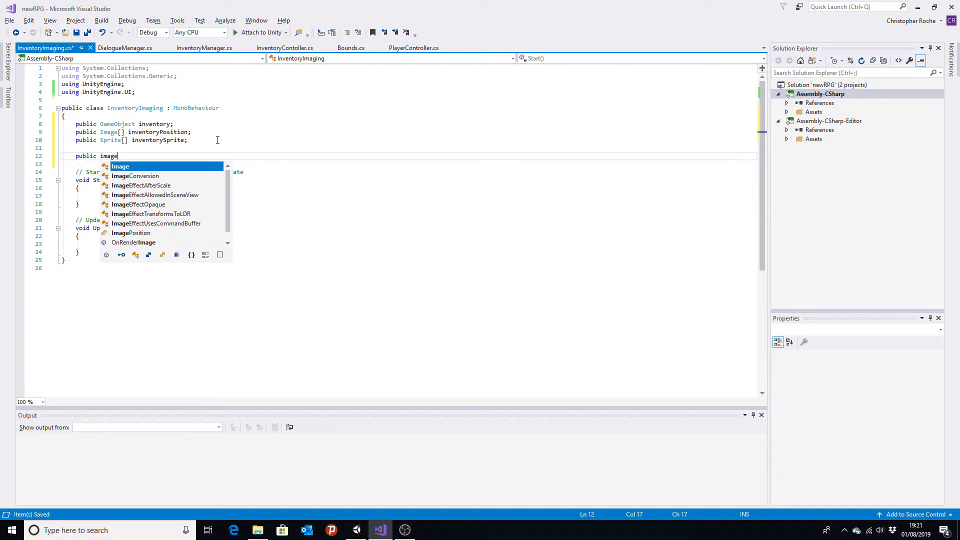
{"action": "key", "text": "BackSpace"}
{"action": "key", "text": "BackSpace"}
{"action": "type", "text": "I"}
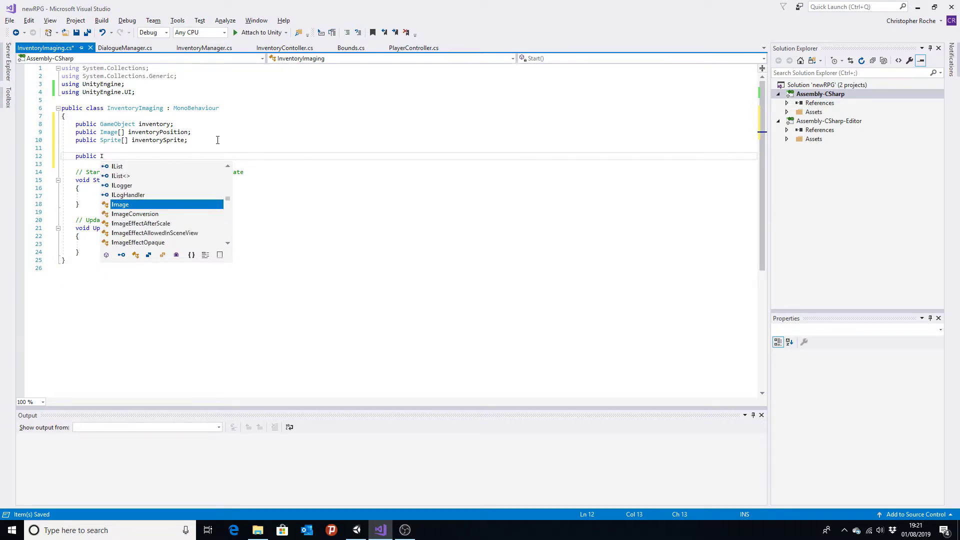
{"action": "type", "text": "mage"}
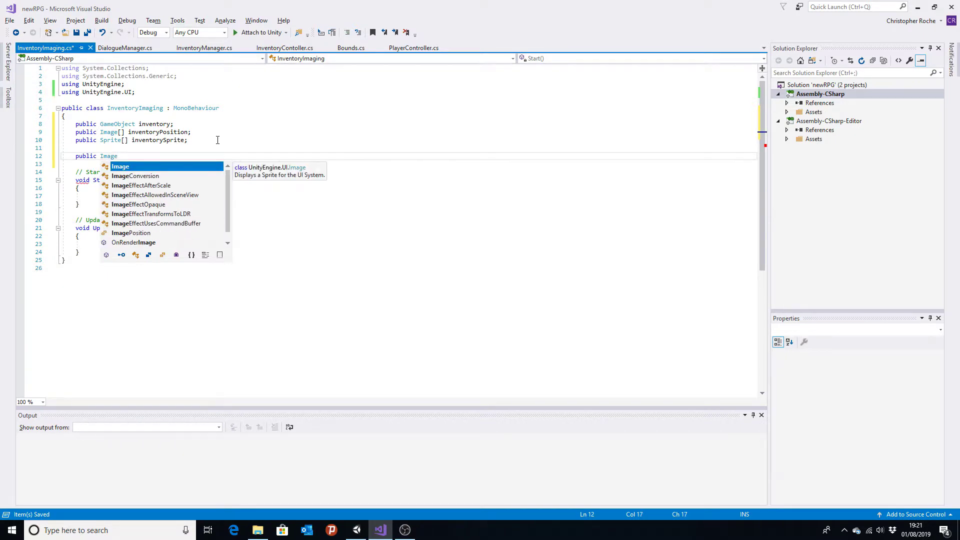
{"action": "type", "text": " select"}
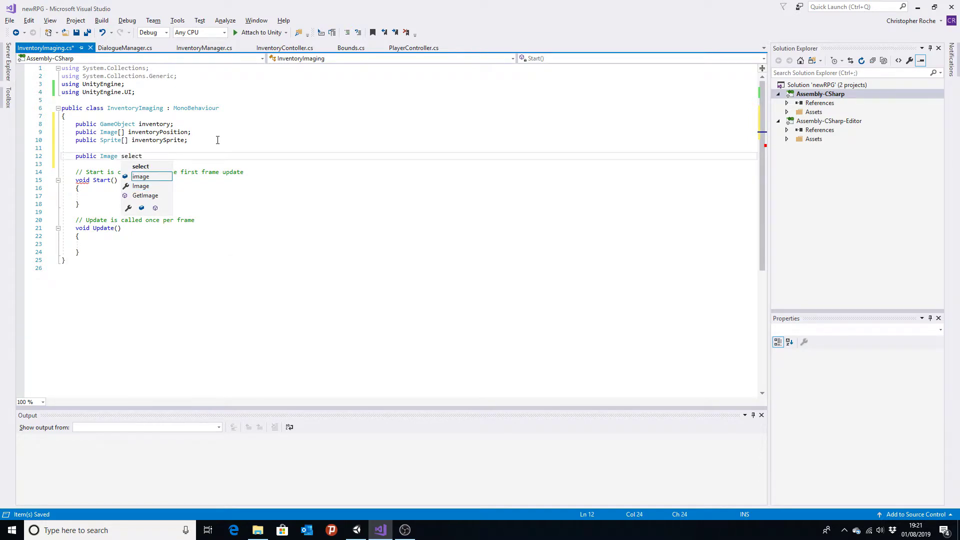
{"action": "type", "text": "or;"}
{"action": "key", "text": "Return"}
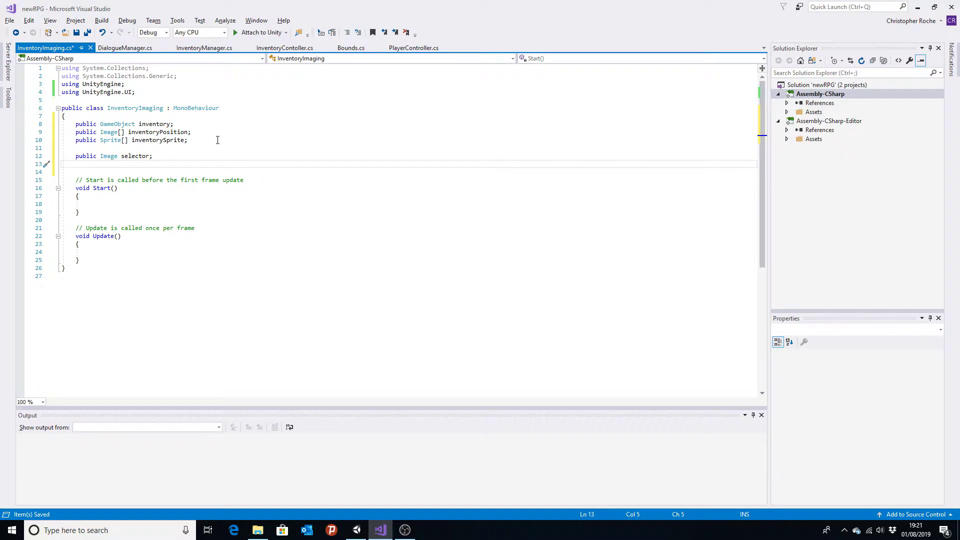
Add public int selectorXPosition and selectorYPosition fields, correcting the misspelled names
{"action": "type", "text": "public "}
{"action": "type", "text": "int sectorXPos"}
{"action": "type", "text": "ition;"}
{"action": "key", "text": "ctrl+d"}
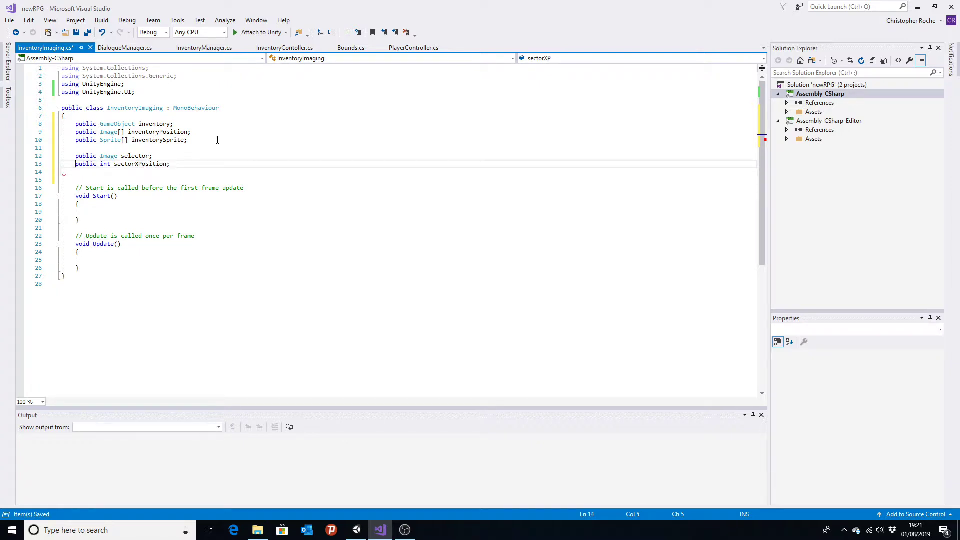
{"action": "key", "text": "Left"}
{"action": "key", "text": "Left"}
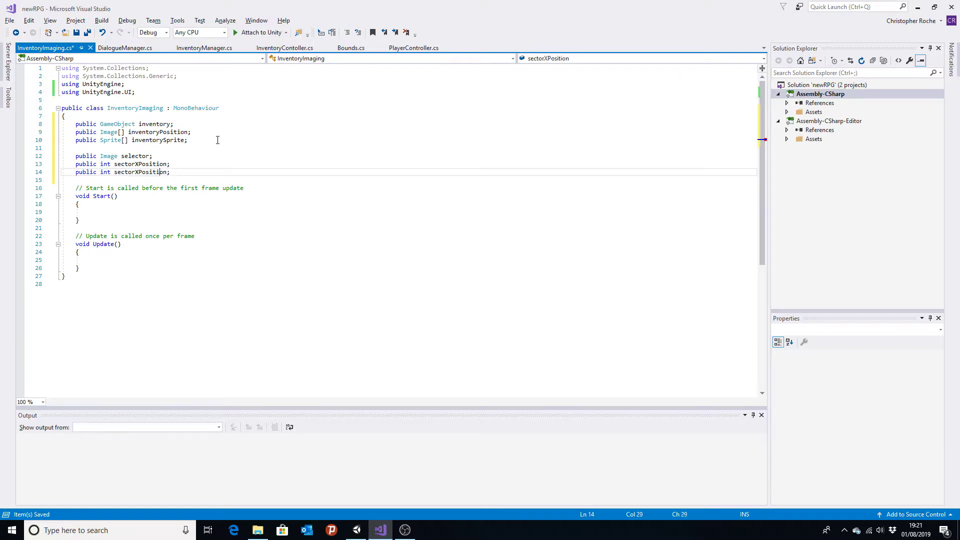
{"action": "key", "text": "BackSpace"}
{"action": "type", "text": "Y"}
{"action": "key", "text": "Left"}
{"action": "key", "text": "Up"}
{"action": "key", "text": "Left"}
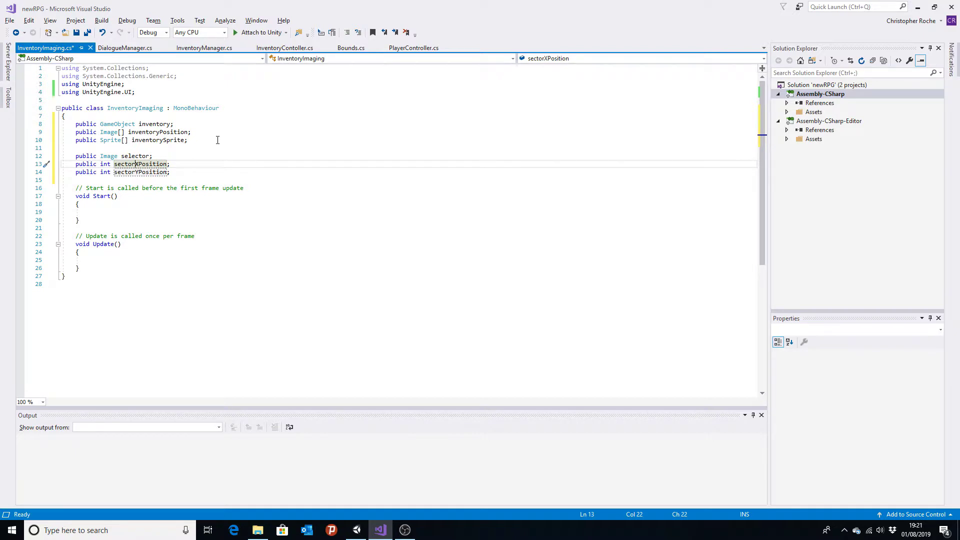
{"action": "key", "text": "Down"}
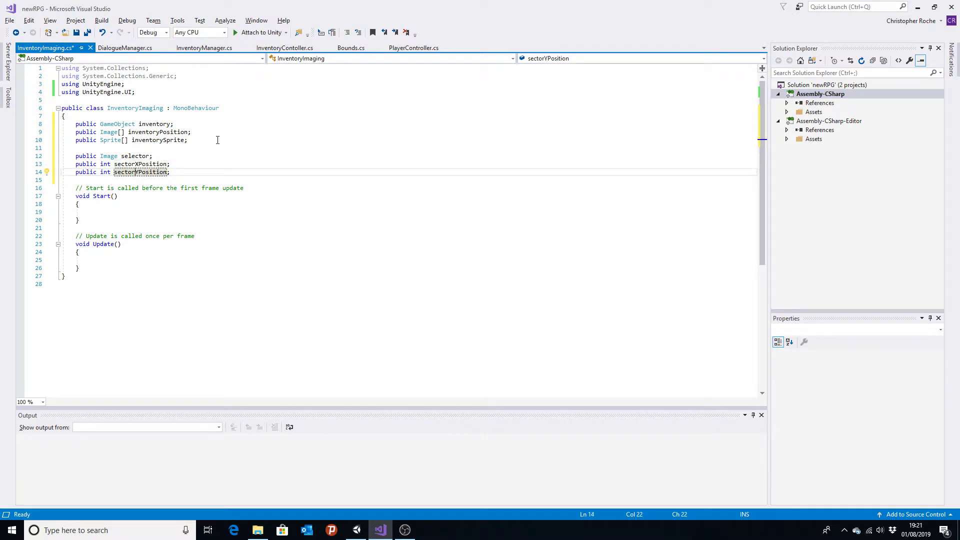
{"action": "key", "text": "Left"}
{"action": "type", "text": "le"}
{"action": "key", "text": "Up"}
{"action": "type", "text": "el"}
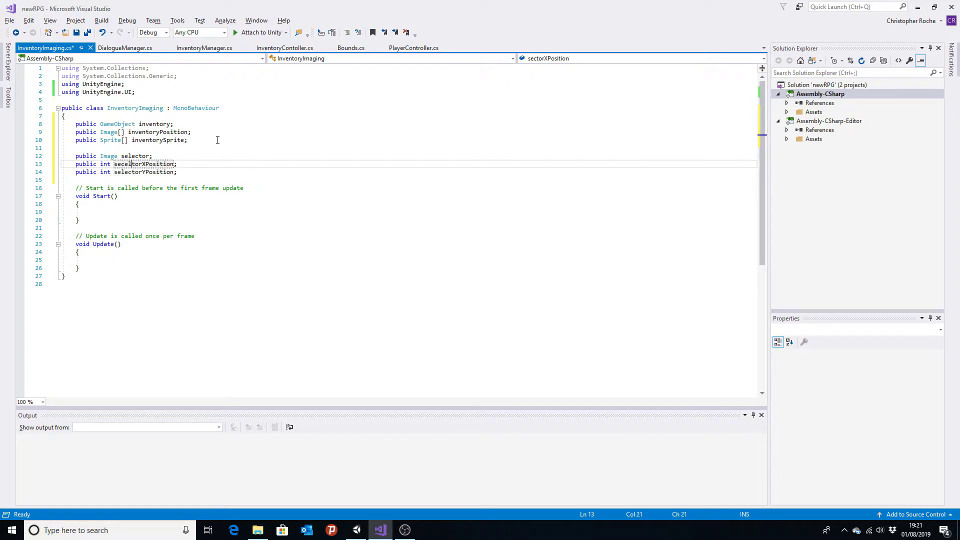
{"action": "key", "text": "BackSpace"}
{"action": "key", "text": "BackSpace"}
{"action": "key", "text": "BackSpace"}
{"action": "type", "text": "lec"}
{"action": "key", "text": "Down"}
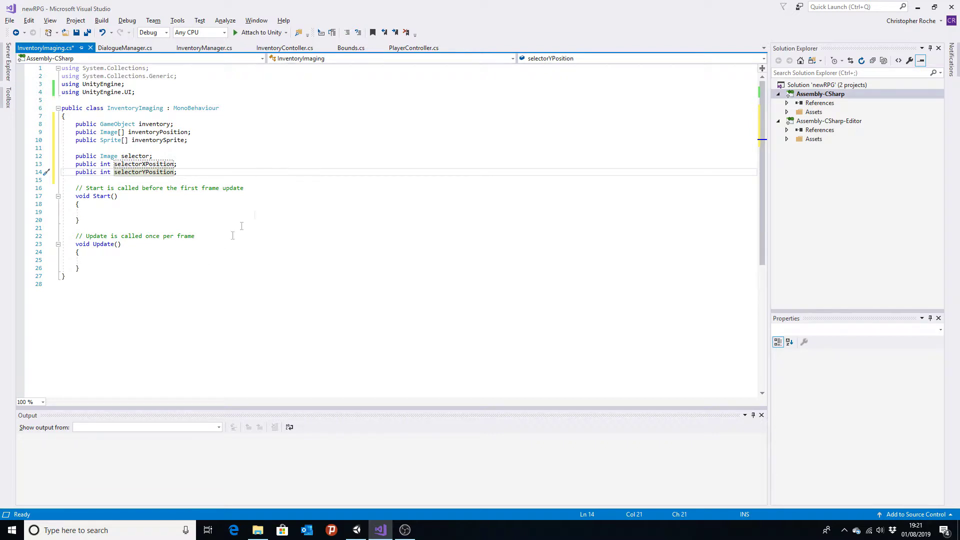
{"action": "scroll", "coordinate": [165, 250], "scroll_direction": "down", "scroll_amount": 8}
{"action": "scroll", "coordinate": [148, 256], "scroll_direction": "up", "scroll_amount": 5}
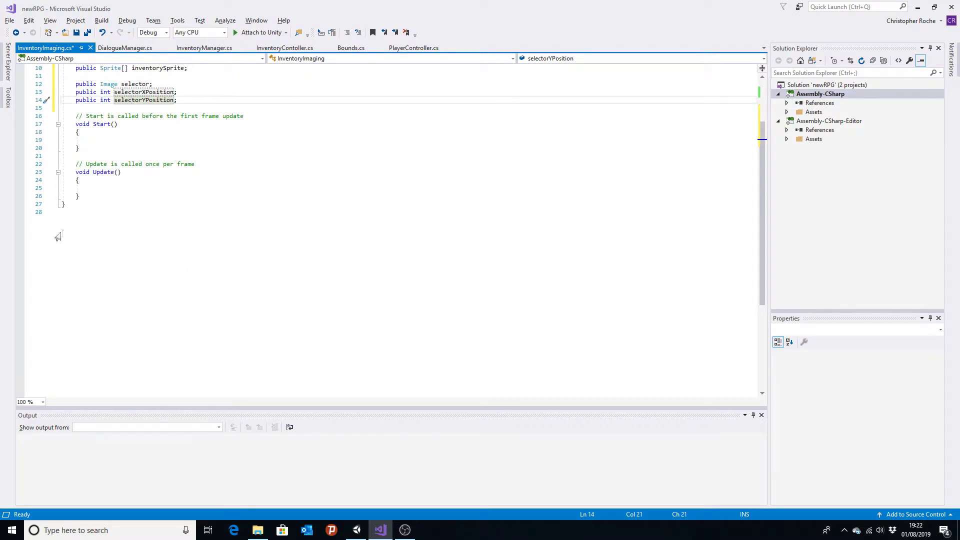
Add void ChangeImage(int newInventoryPosition, int newInventorySprite) with an empty body after Update
{"action": "left_click", "coordinate": [100, 188]}
{"action": "key", "text": "Down"}
{"action": "key", "text": "Return"}
{"action": "key", "text": "Return"}
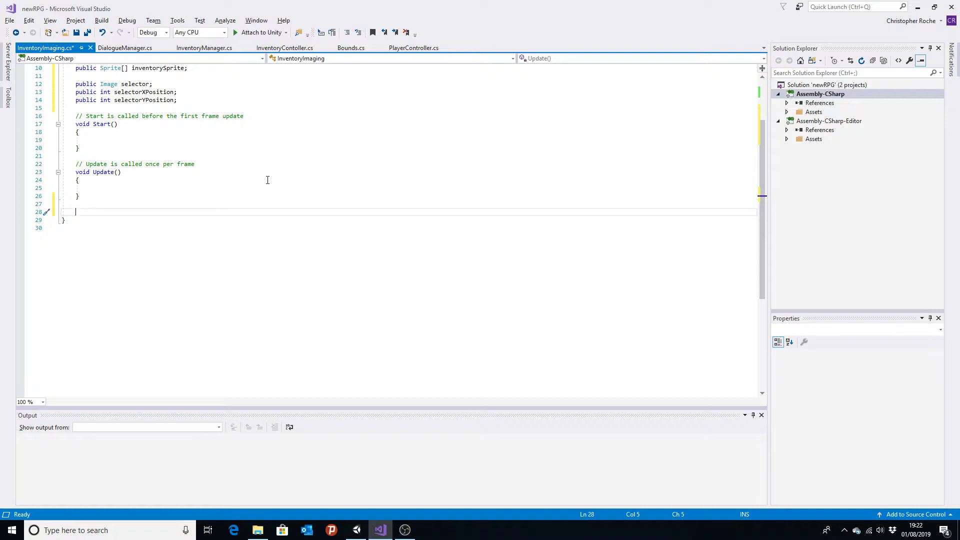
{"action": "type", "text": "bool"}
{"action": "key", "text": "BackSpace"}
{"action": "key", "text": "BackSpace"}
{"action": "key", "text": "BackSpace"}
{"action": "type", "text": "void "}
{"action": "type", "text": "ChangeImage"}
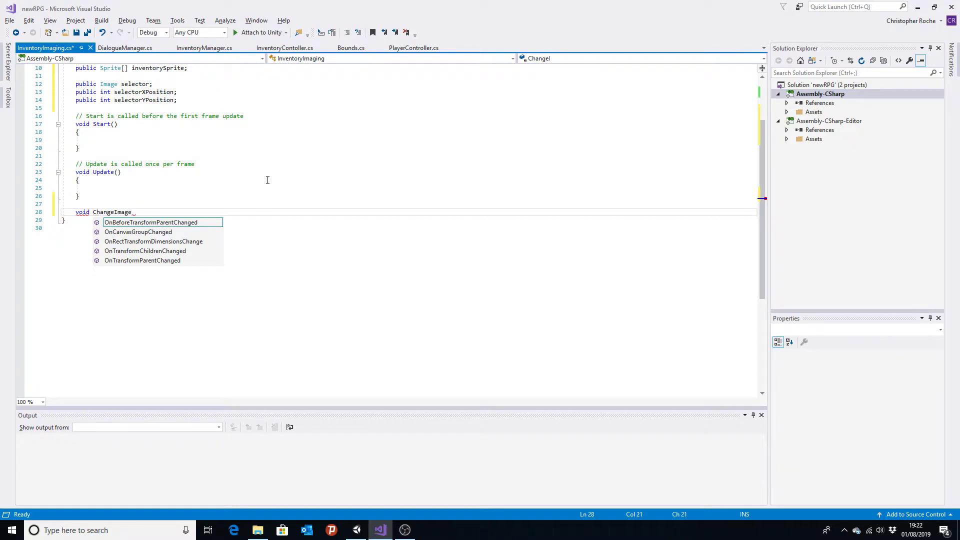
{"action": "type", "text": "(int new"}
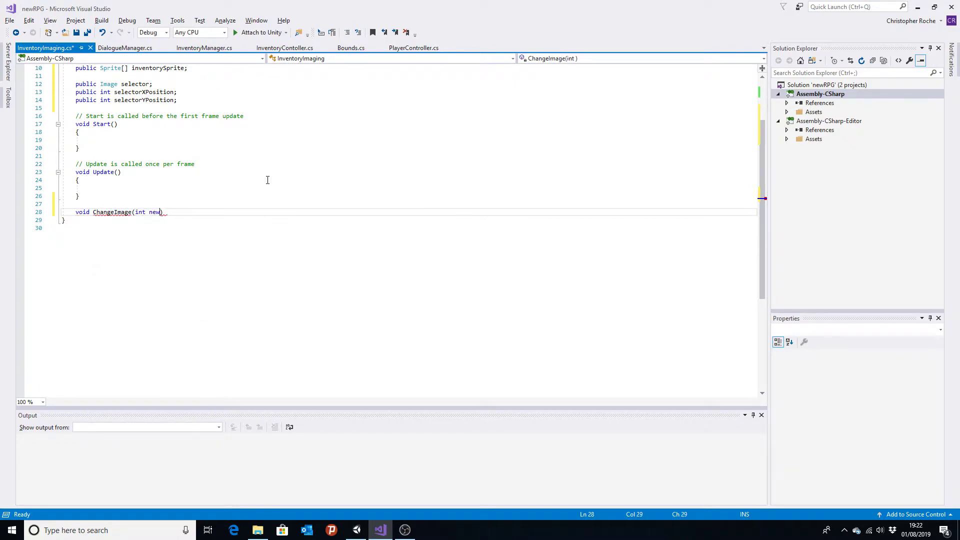
{"action": "type", "text": "InventoryPos"}
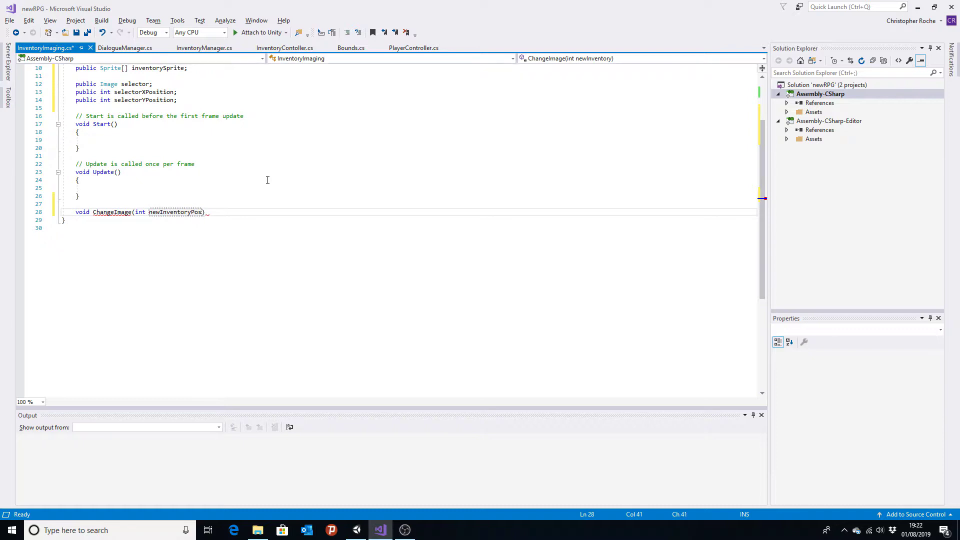
{"action": "type", "text": "ition, int "}
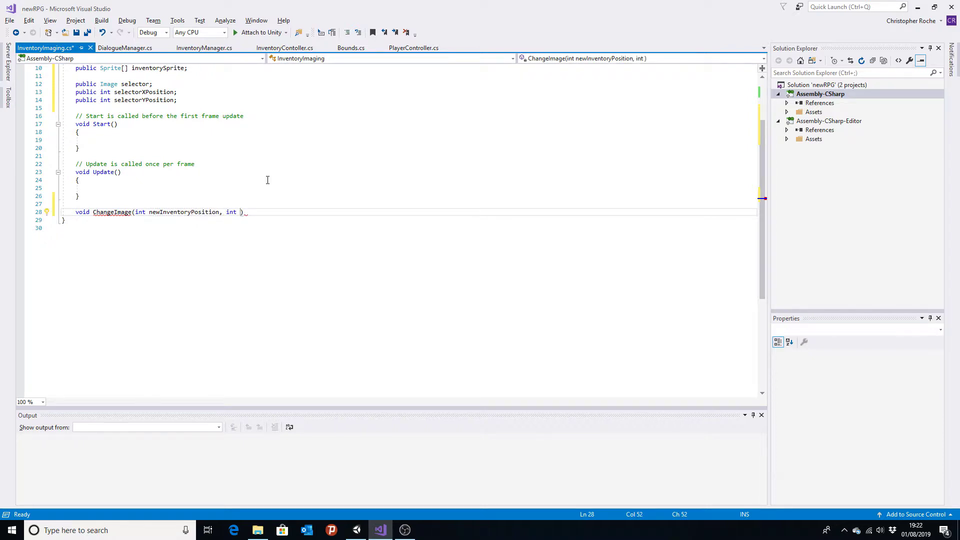
{"action": "type", "text": "newInventorySprite"}
{"action": "key", "text": "Return"}
{"action": "type", "text": "{{"}
{"action": "key", "text": "Return"}
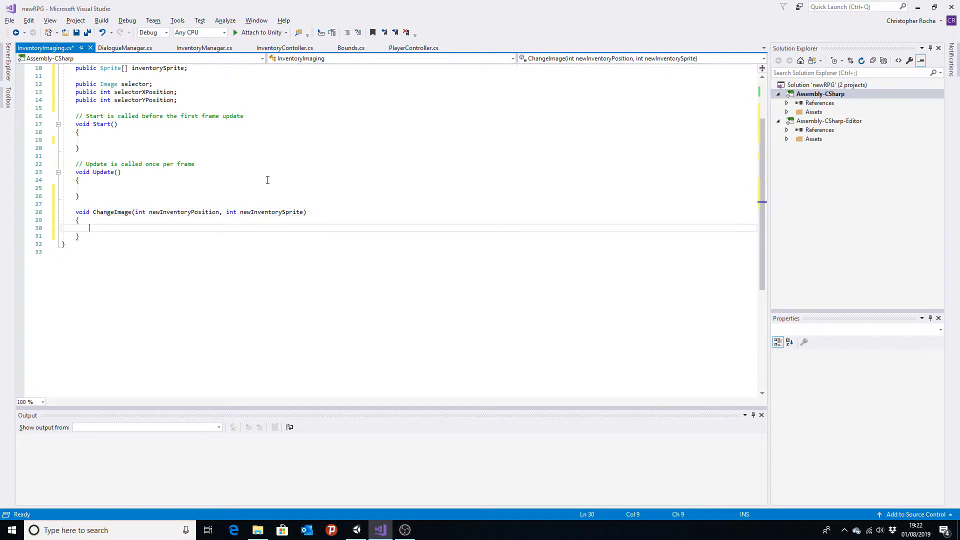
Write inventoryPosition[newInventoryPosition].sprite = inventorySprite[newInventorySprite]; as ChangeImage's body
{"action": "type", "text": "inventory"}
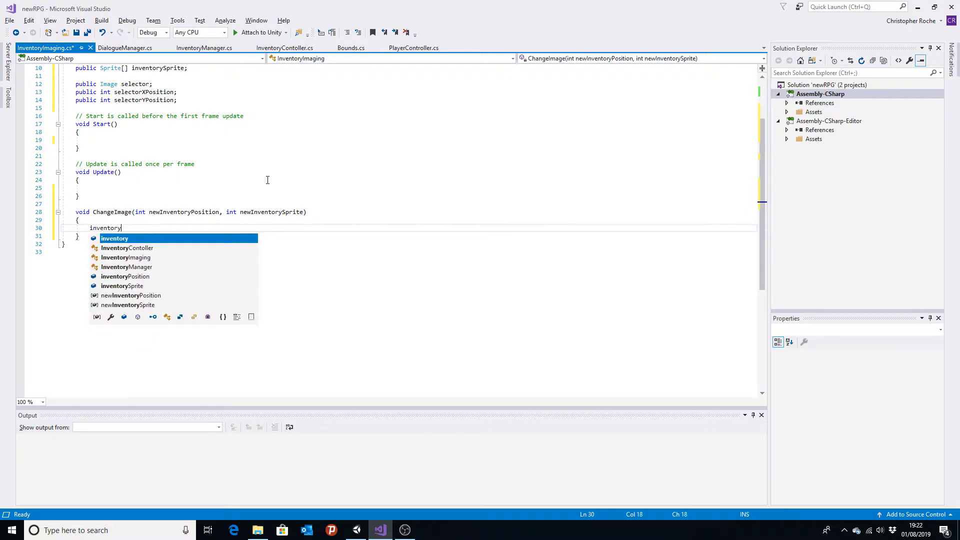
{"action": "key", "text": "BackSpace"}
{"action": "type", "text": "yP"}
{"action": "key", "text": "Tab"}
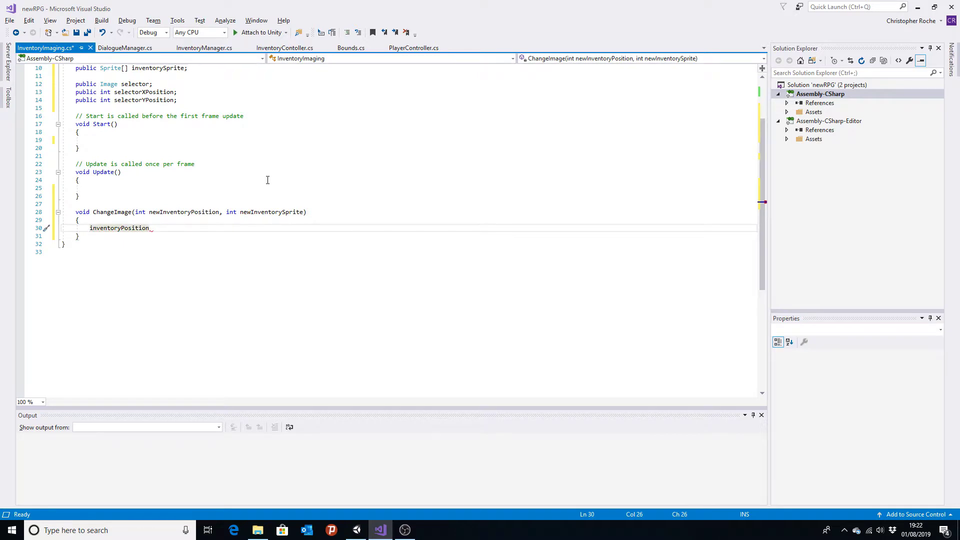
{"action": "type", "text": "["}
{"action": "type", "text": "newInve"}
{"action": "key", "text": "Tab"}
{"action": "type", "text": "].spr"}
{"action": "key", "text": "Tab"}
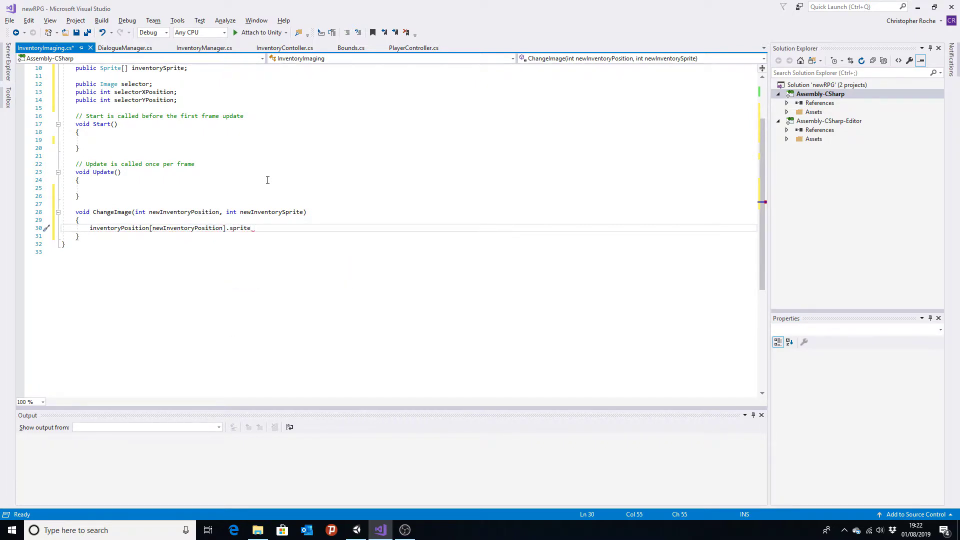
{"action": "type", "text": "=inven"}
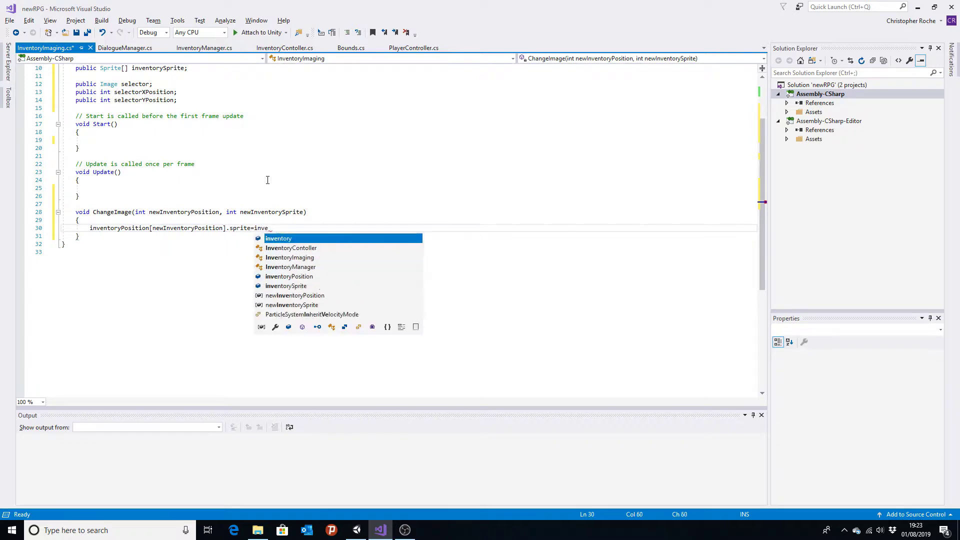
{"action": "key", "text": "Tab"}
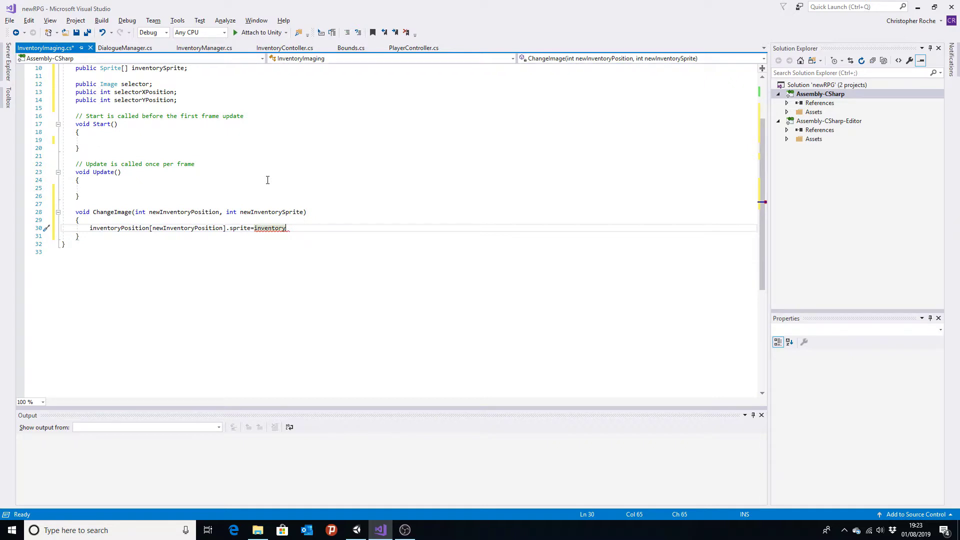
{"action": "type", "text": "Spr"}
{"action": "type", "text": "ite"}
{"action": "type", "text": "["}
{"action": "type", "text": "newInventorySprite]"}
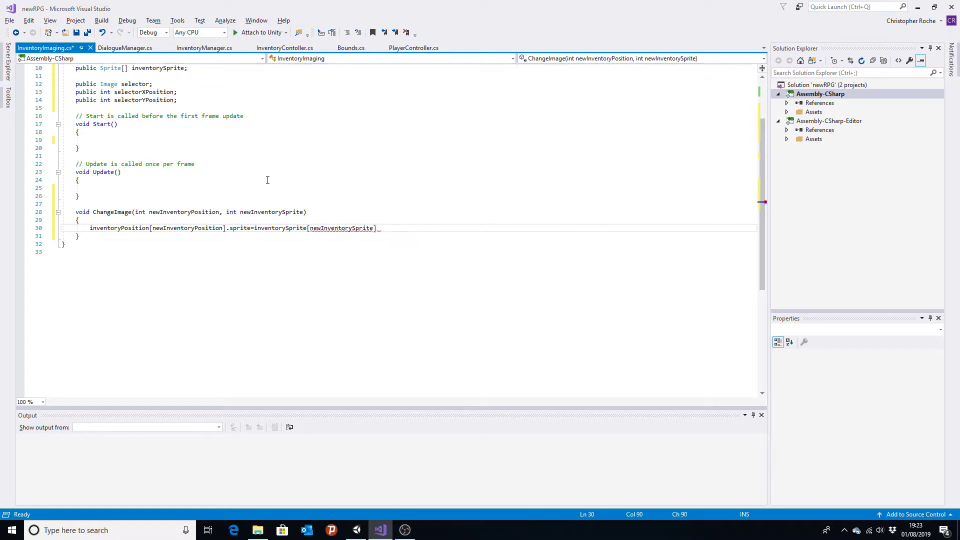
{"action": "type", "text": ";"}
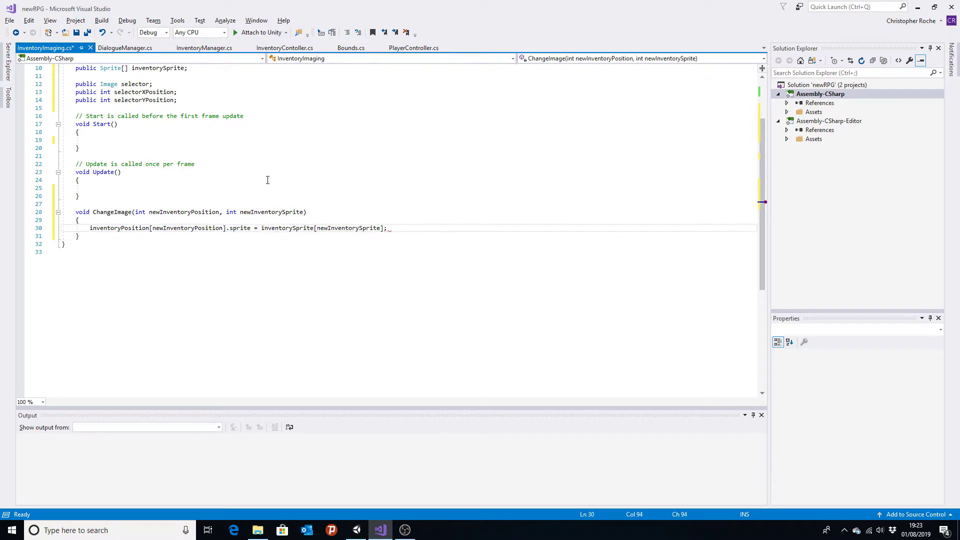
{"action": "scroll", "coordinate": [268, 180], "scroll_direction": "up", "scroll_amount": 3}
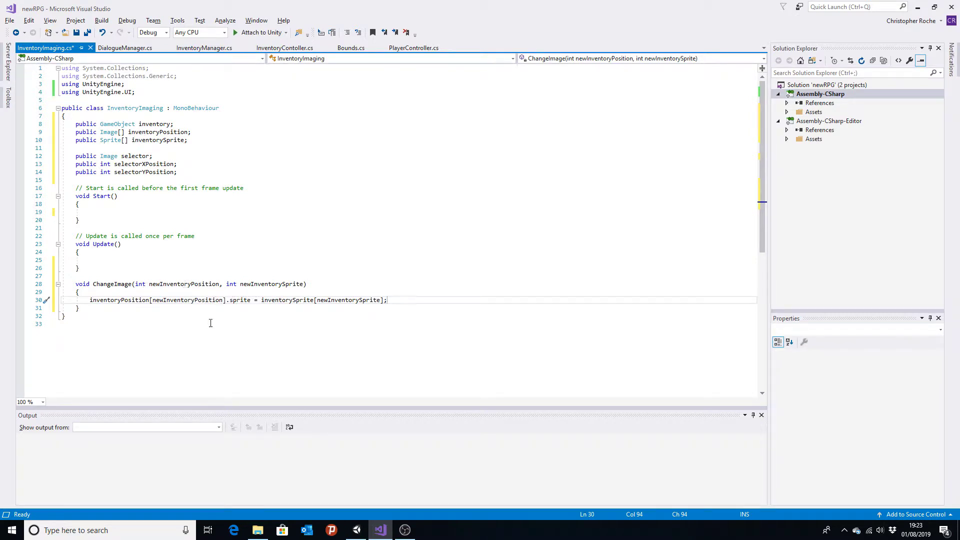
{"action": "key", "text": "alt+Tab"}
{"action": "key", "text": "alt+Tab"}
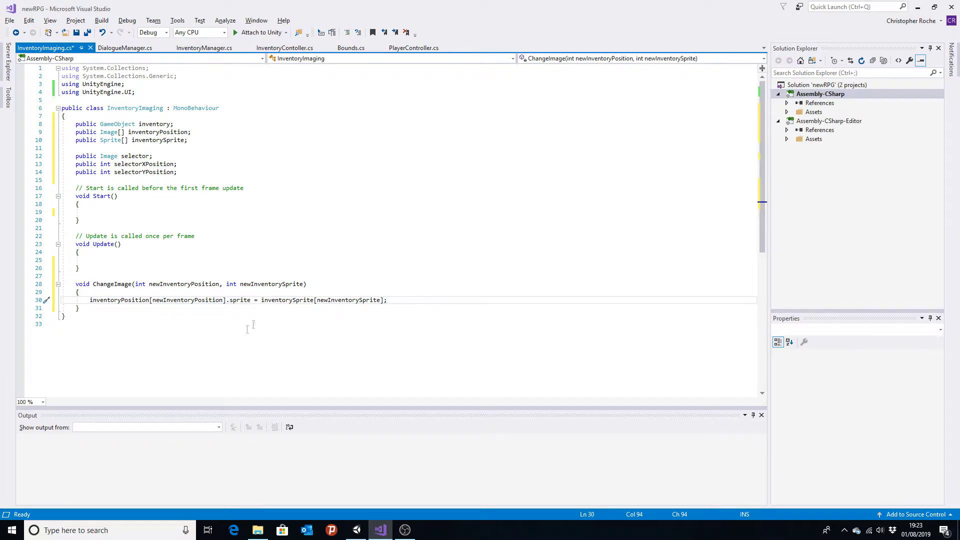
Add a public void ShowInventory() method below ChangeImage whose body sets inventoryActive = true
{"action": "left_click", "coordinate": [136, 309]}
{"action": "key", "text": "Return"}
{"action": "key", "text": "Return"}
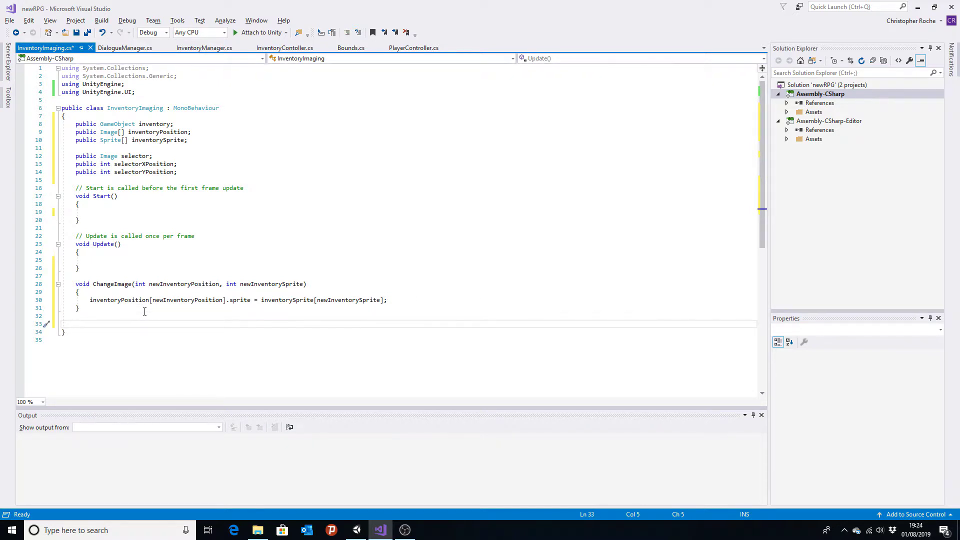
{"action": "type", "text": "pu"}
{"action": "key", "text": "BackSpace"}
{"action": "key", "text": "BackSpace"}
{"action": "type", "text": "i"}
{"action": "key", "text": "BackSpace"}
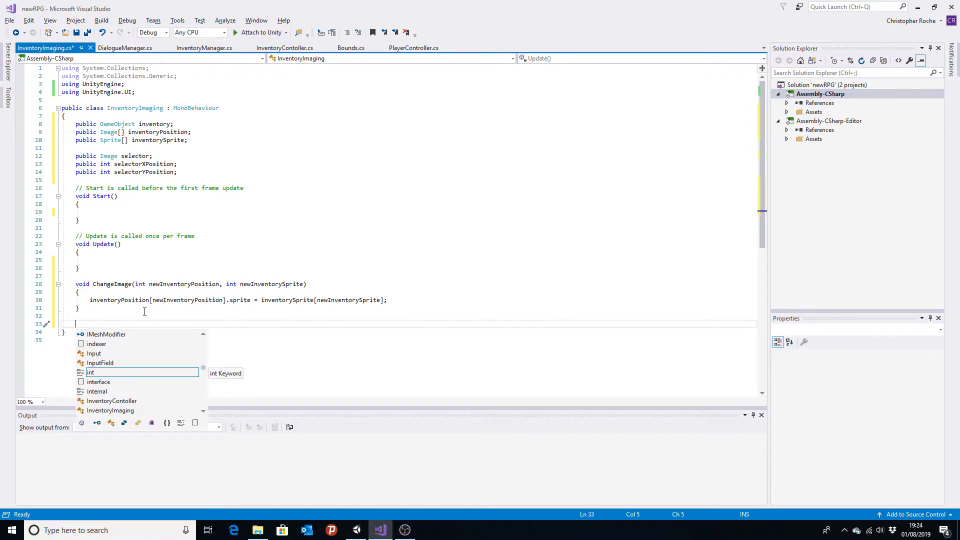
{"action": "type", "text": "public v"}
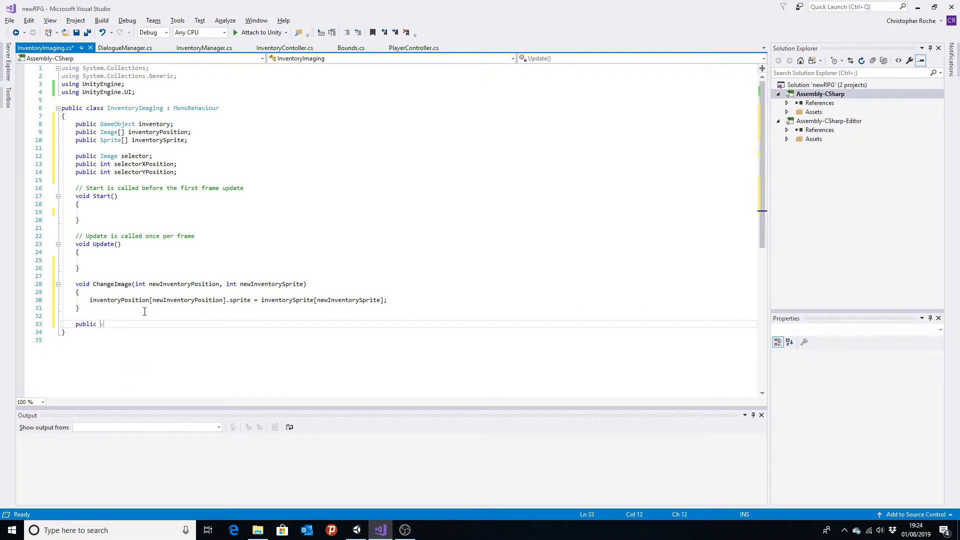
{"action": "type", "text": "oid"}
{"action": "type", "text": " ShowIn"}
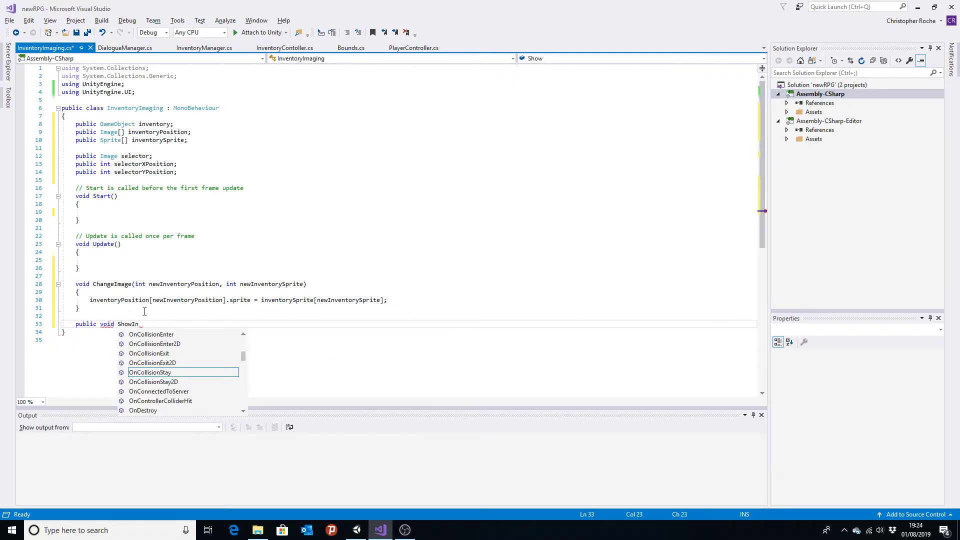
{"action": "type", "text": "ventory"}
{"action": "type", "text": "()"}
{"action": "key", "text": "Return"}
{"action": "type", "text": "{"}
{"action": "key", "text": "Return"}
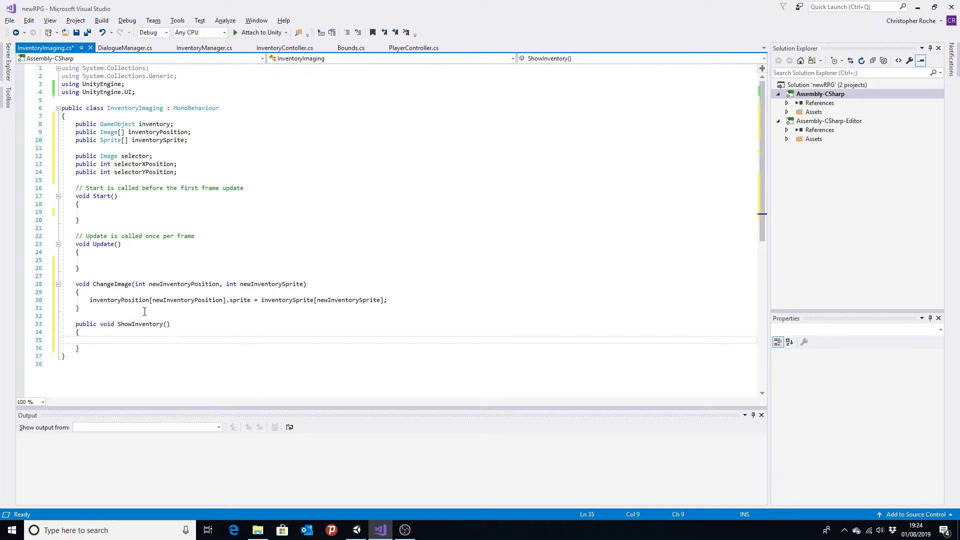
{"action": "type", "text": "inven"}
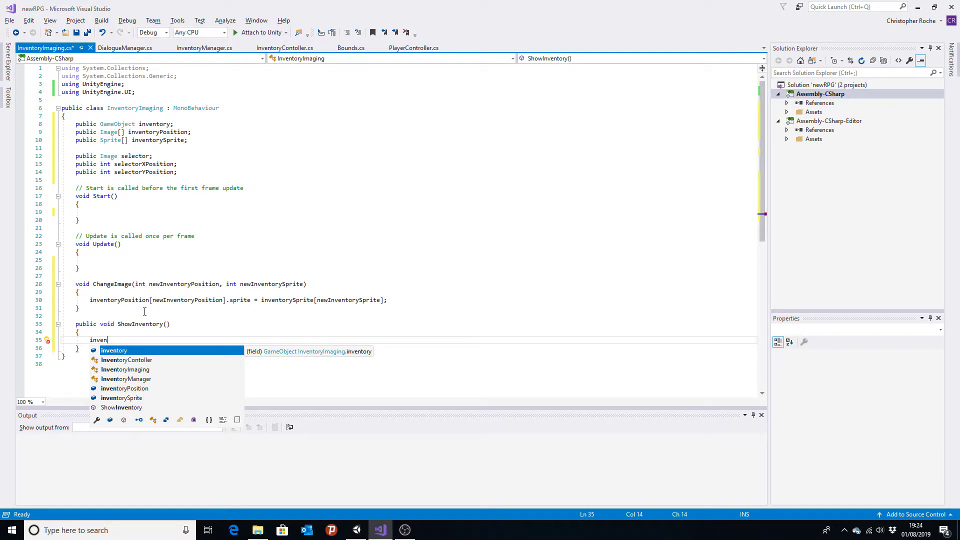
{"action": "key", "text": "Tab"}
{"action": "type", "text": "Active "}
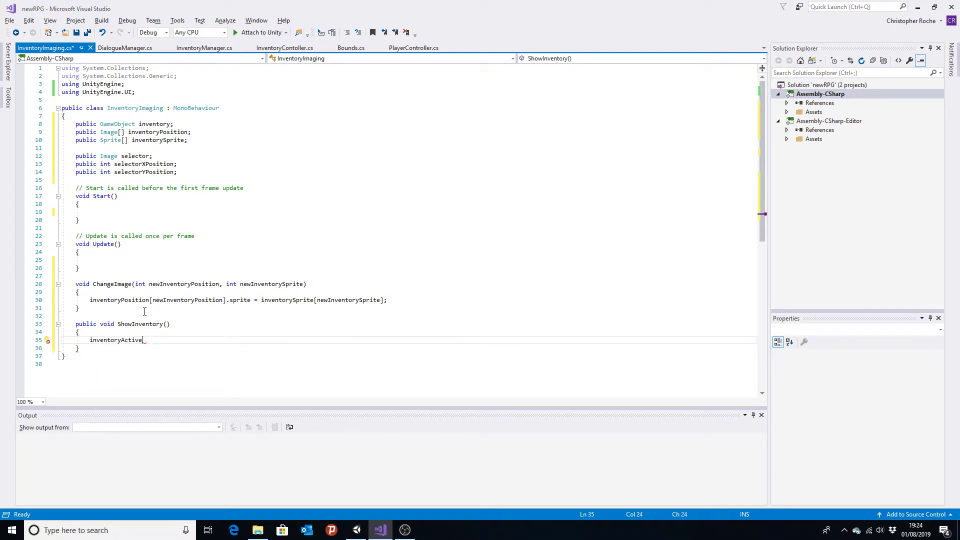
{"action": "type", "text": "=f"}
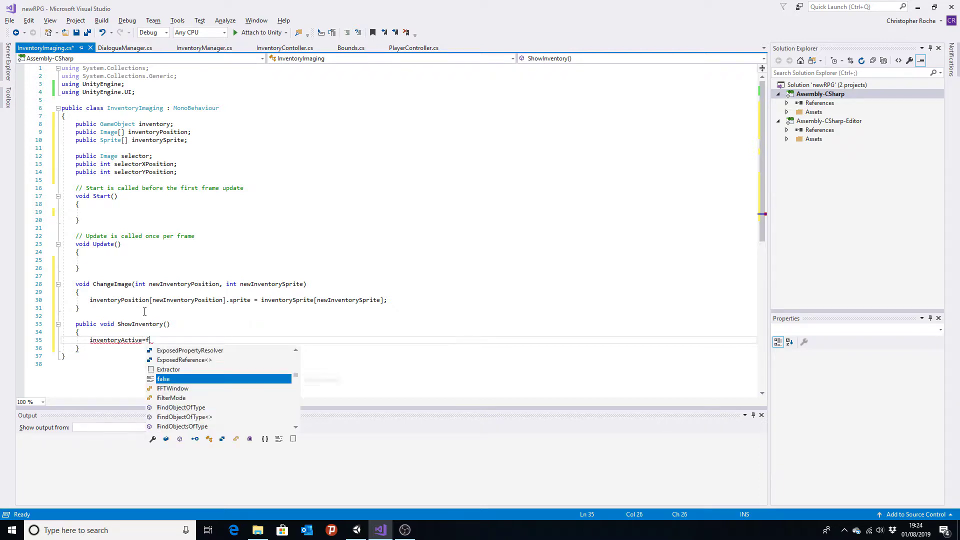
{"action": "key", "text": "BackSpace"}
{"action": "key", "text": "BackSpace"}
{"action": "type", "text": " = true;"}
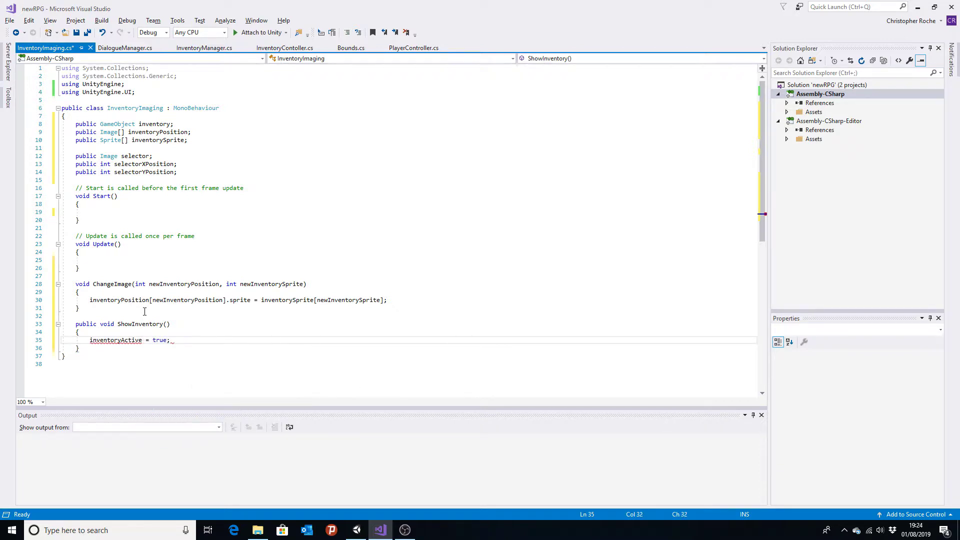
Begin declaring a public bool inventoryActive field among the field declarations near inventorySprite
{"action": "double_click", "coordinate": [119, 341]}
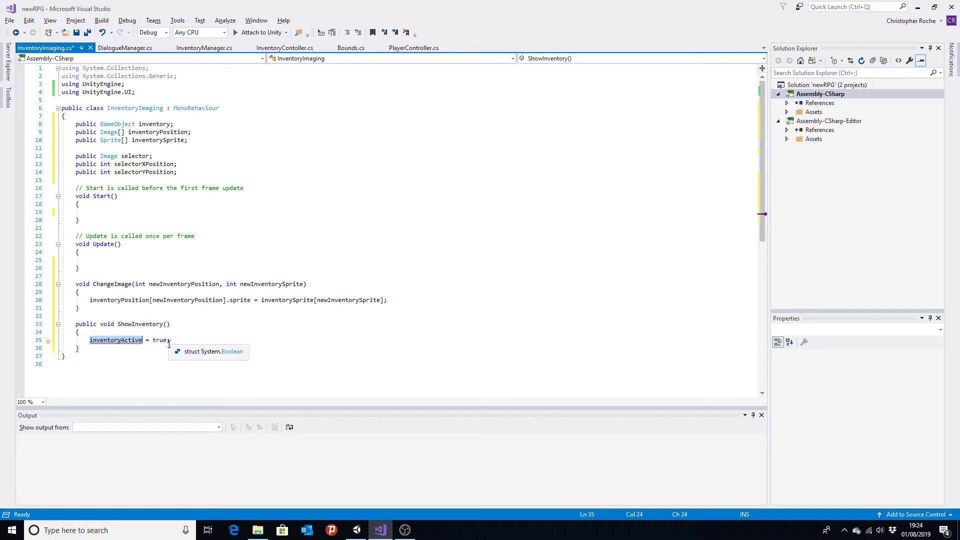
{"action": "left_click", "coordinate": [177, 172]}
{"action": "left_click", "coordinate": [275, 148]}
{"action": "key", "text": "Up"}
{"action": "key", "text": "Return"}
{"action": "type", "text": "public"}
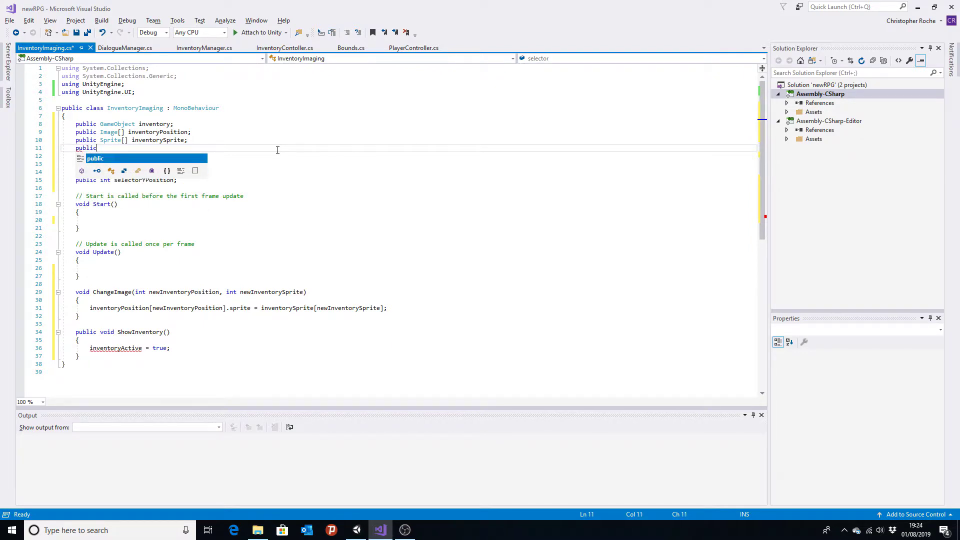
{"action": "type", "text": " bool inventoryActive;"}
Add inventory.SetActive(true); after the inventoryActive assignment in ShowInventory, then select the whole method
{"action": "scroll", "coordinate": [194, 201], "scroll_direction": "down", "scroll_amount": 5}
{"action": "scroll", "coordinate": [194, 201], "scroll_direction": "down", "scroll_amount": 2}
{"action": "scroll", "coordinate": [190, 207], "scroll_direction": "up", "scroll_amount": 3}
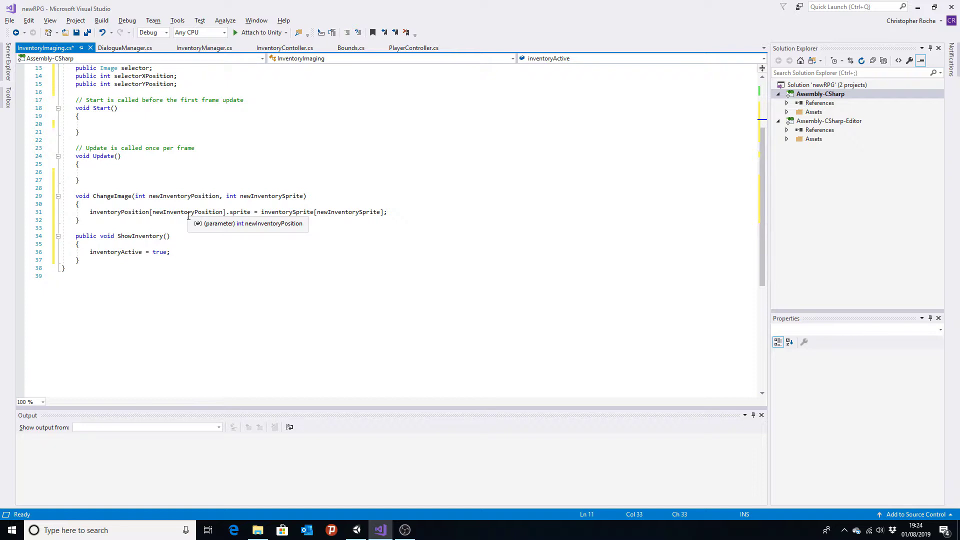
{"action": "scroll", "coordinate": [240, 234], "scroll_direction": "up", "scroll_amount": 2}
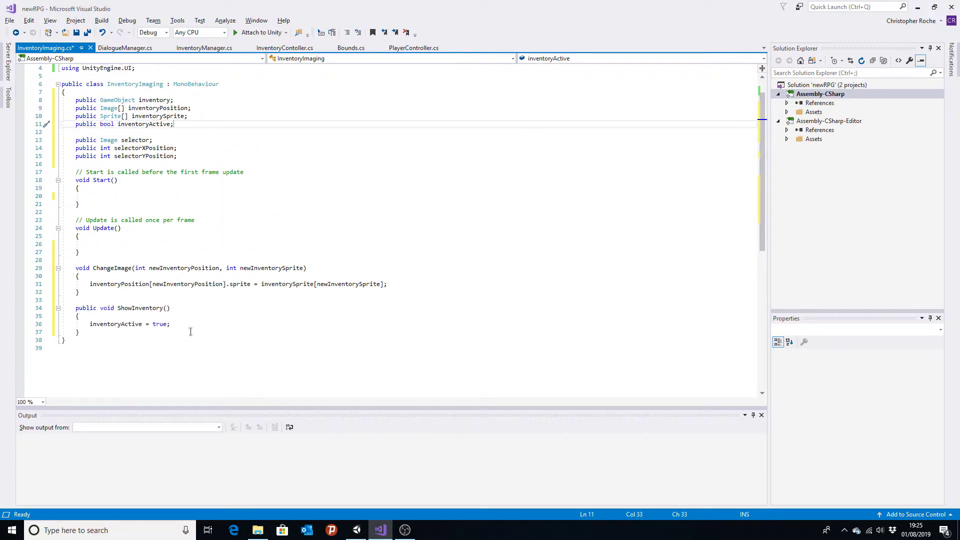
{"action": "left_click", "coordinate": [329, 324]}
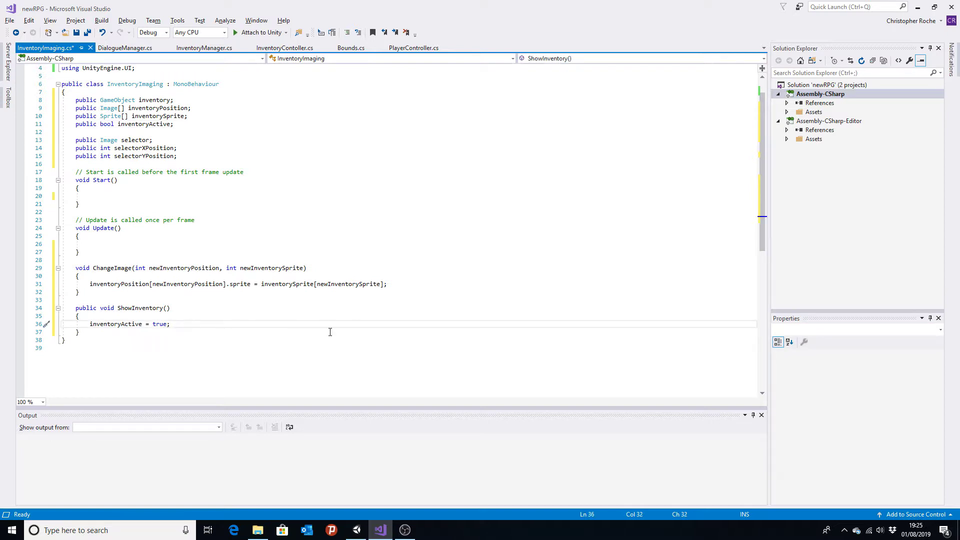
{"action": "key", "text": "Up"}
{"action": "key", "text": "Up"}
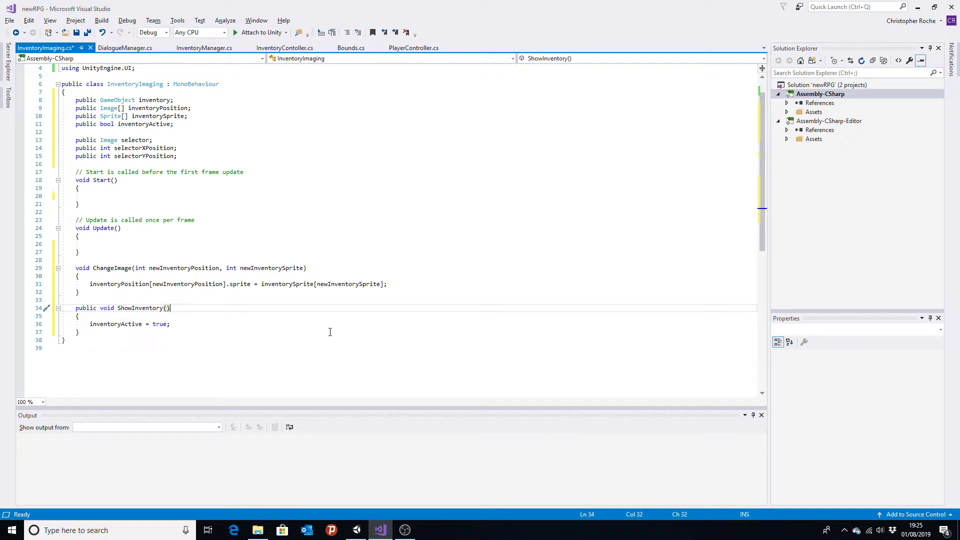
{"action": "key", "text": "Down"}
{"action": "key", "text": "Down"}
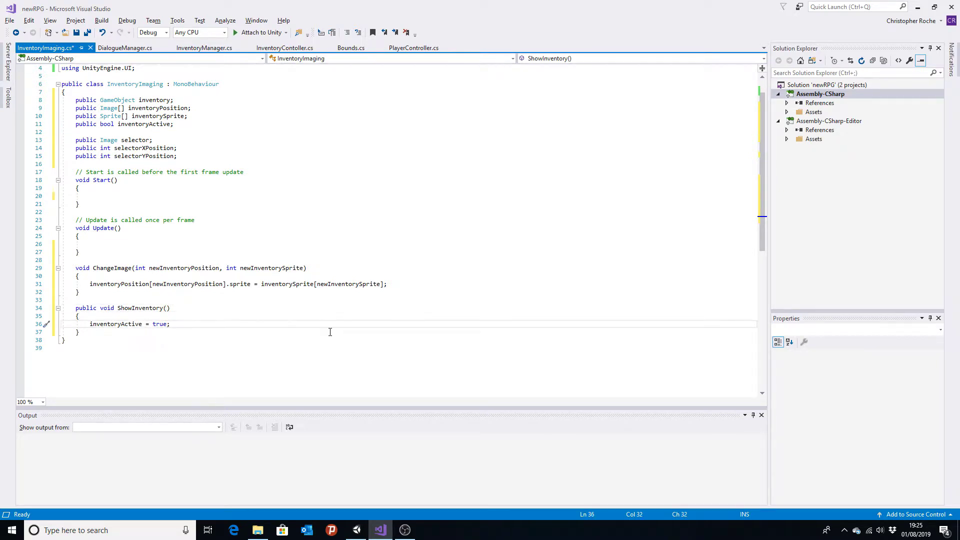
{"action": "key", "text": "Return"}
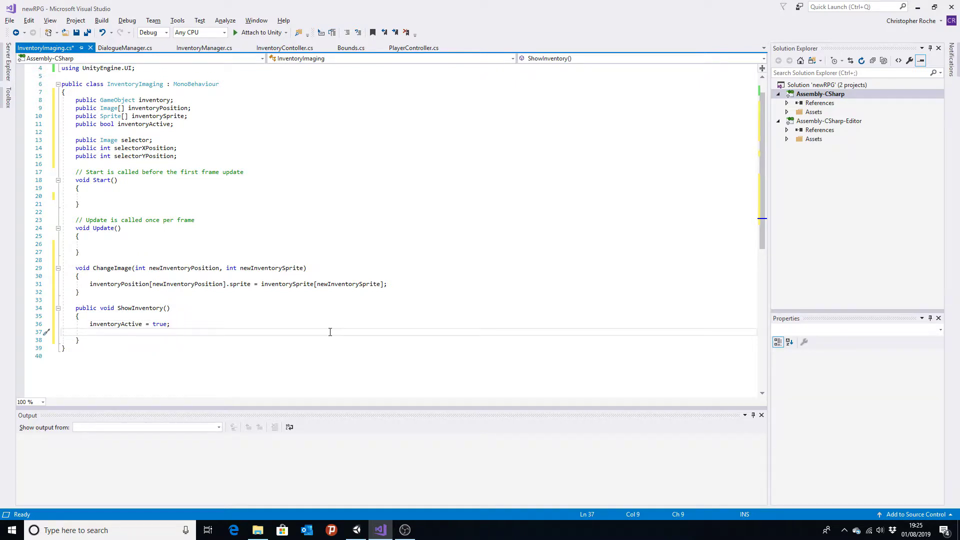
{"action": "type", "text": "invne"}
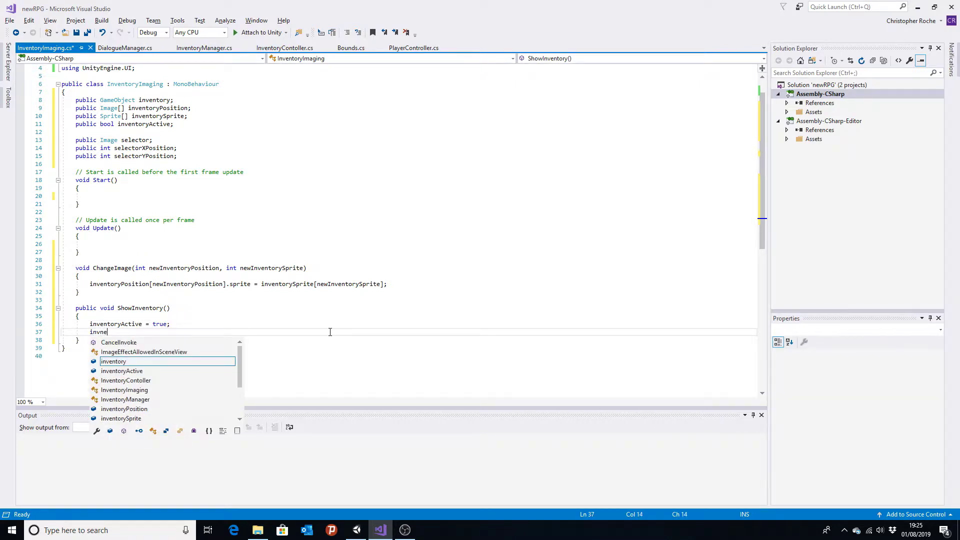
{"action": "key", "text": "Tab"}
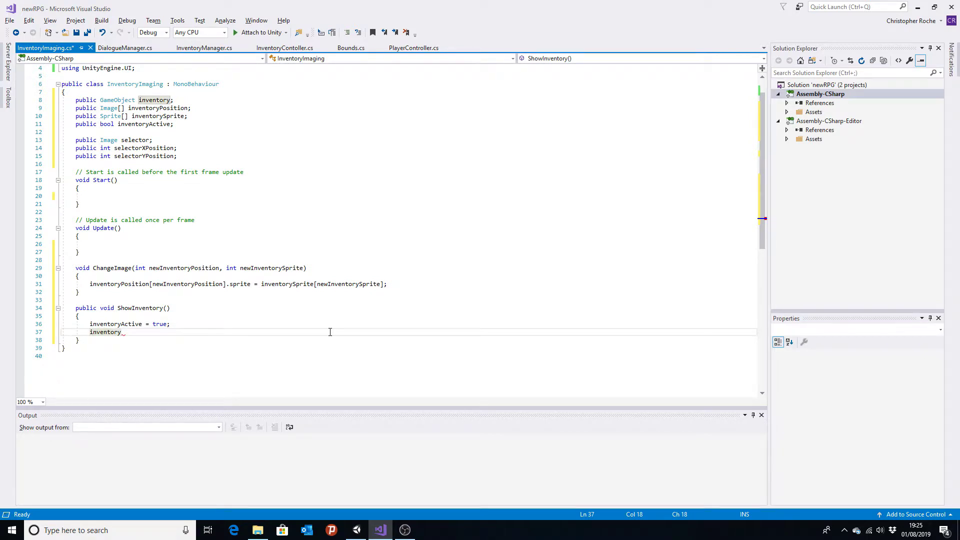
{"action": "type", "text": ".Se"}
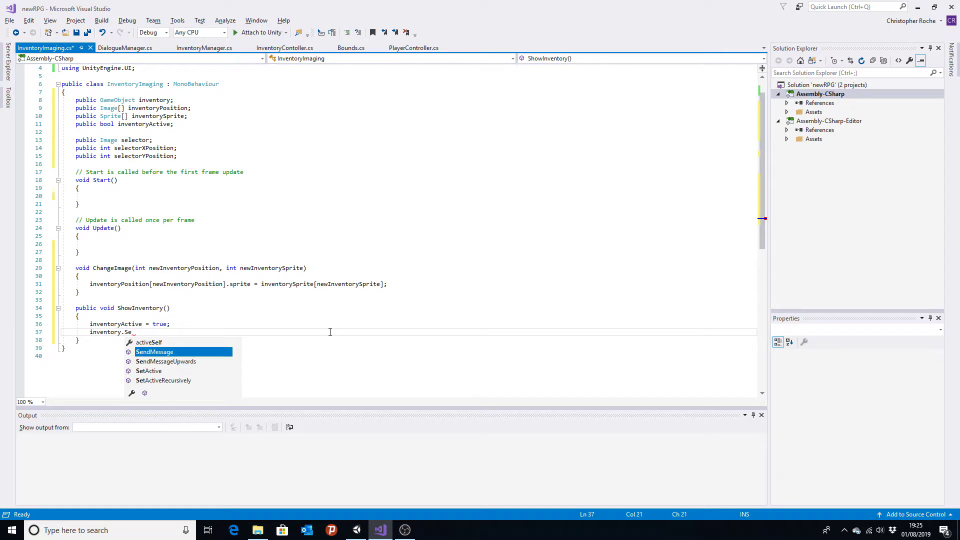
{"action": "key", "text": "Down"}
{"action": "key", "text": "Down"}
{"action": "key", "text": "Tab"}
{"action": "type", "text": "("}
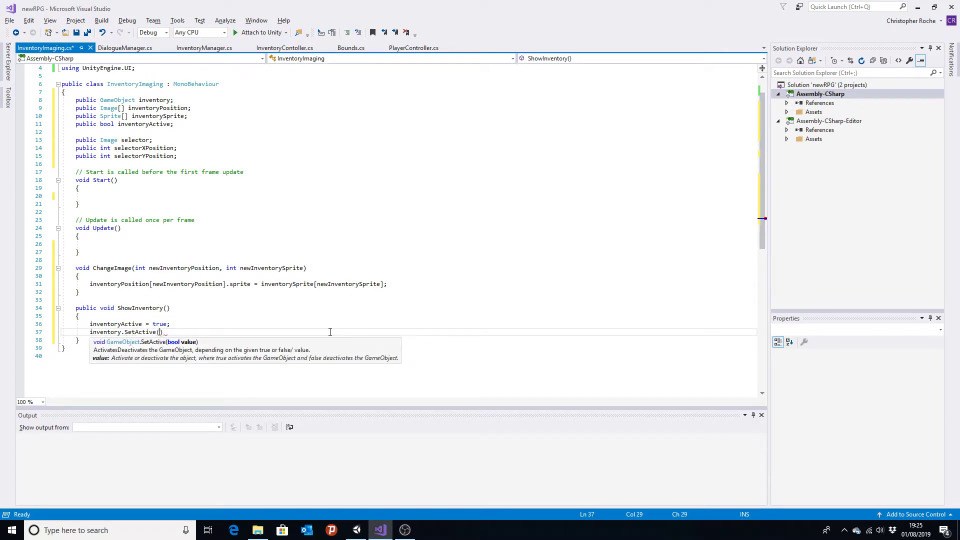
{"action": "type", "text": "true("}
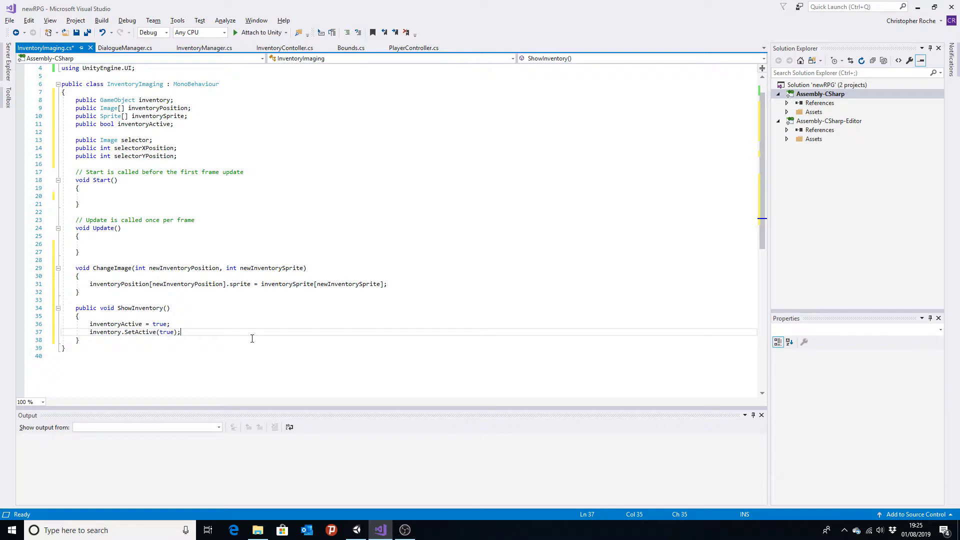
{"action": "key", "text": "Up"}
{"action": "key", "text": "Up"}
{"action": "key", "text": "Up"}
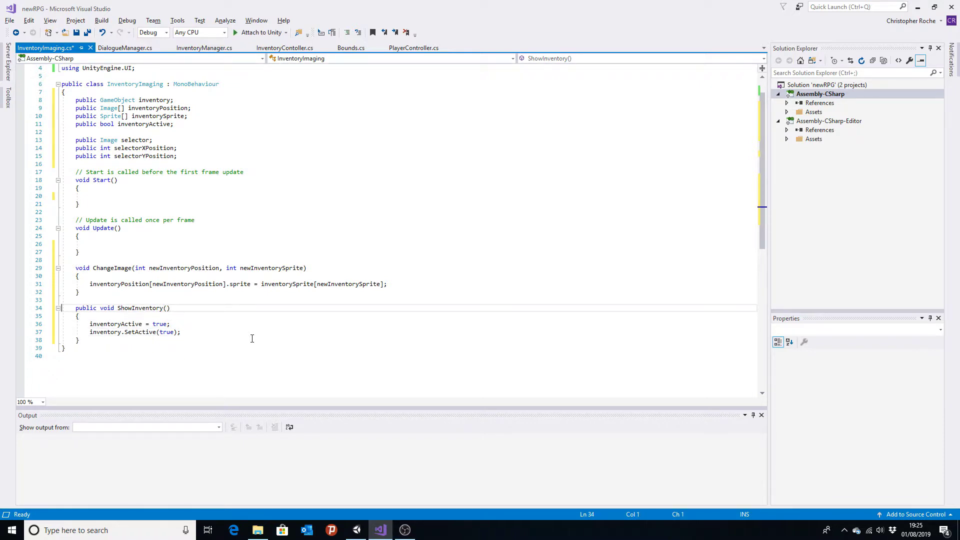
{"action": "key", "text": "shift+Down"}
{"action": "key", "text": "shift+Down"}
{"action": "key", "text": "shift+Down"}
{"action": "key", "text": "shift+Down"}
{"action": "key", "text": "shift+Down"}
Duplicate ShowInventory below itself and rename the copy to HideInventory
{"action": "key", "text": "ctrl+c"}
{"action": "left_click", "coordinate": [252, 339]}
{"action": "key", "text": "Return"}
{"action": "key", "text": "ctrl+v"}
{"action": "left_click", "coordinate": [131, 353]}
{"action": "key", "text": "BackSpace"}
{"action": "key", "text": "BackSpace"}
{"action": "key", "text": "BackSpace"}
{"action": "key", "text": "BackSpace"}
{"action": "type", "text": "Hide"}
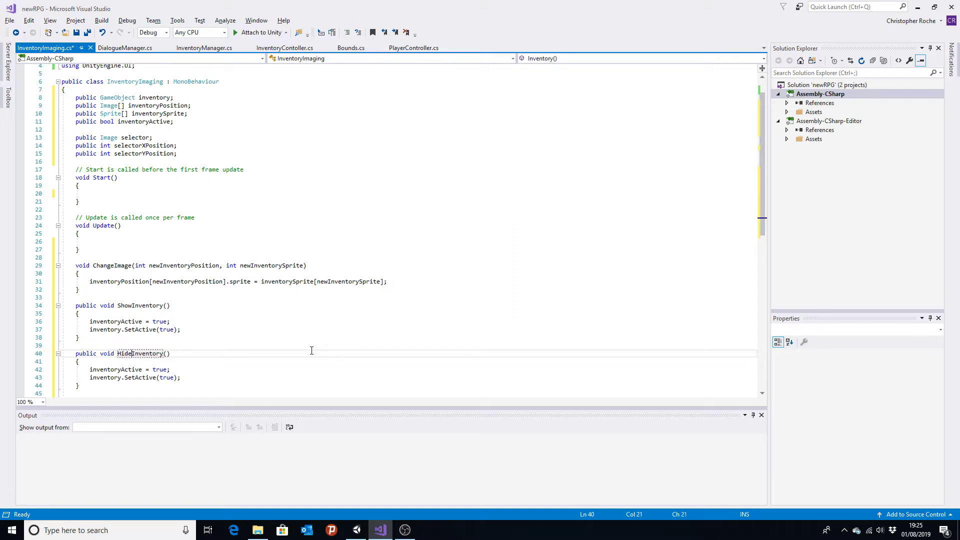
In HideInventory, change inventoryActive to false and the SetActive argument to false
{"action": "left_click", "coordinate": [168, 371]}
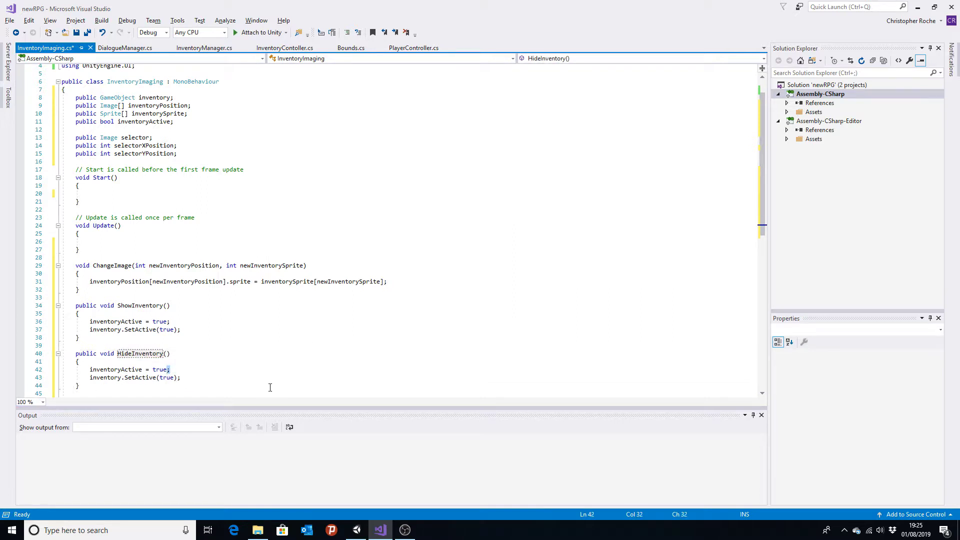
{"action": "key", "text": "BackSpace"}
{"action": "key", "text": "BackSpace"}
{"action": "type", "text": "fals"}
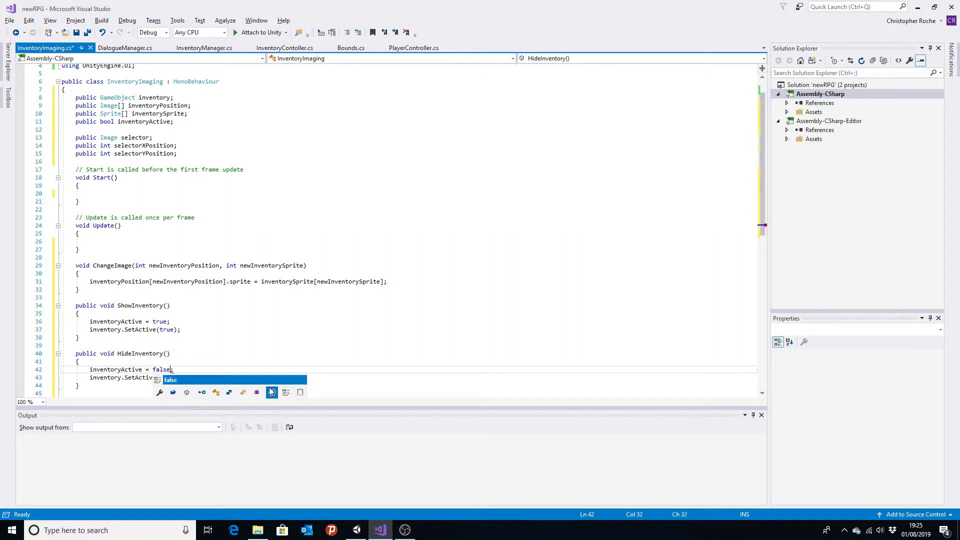
{"action": "key", "text": "Escape"}
{"action": "key", "text": "Down"}
{"action": "key", "text": "Right"}
{"action": "key", "text": "BackSpace"}
{"action": "key", "text": "BackSpace"}
{"action": "key", "text": "BackSpace"}
{"action": "type", "text": "false"}
{"action": "key", "text": "Escape"}
{"action": "key", "text": "Up"}
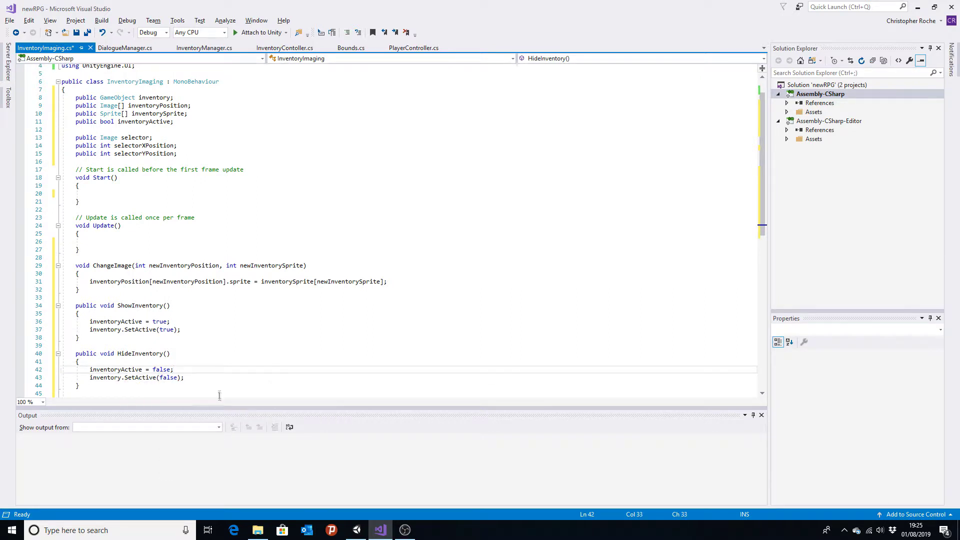
Save the InventoryImaging script
{"action": "scroll", "coordinate": [219, 395], "scroll_direction": "up", "scroll_amount": 1}
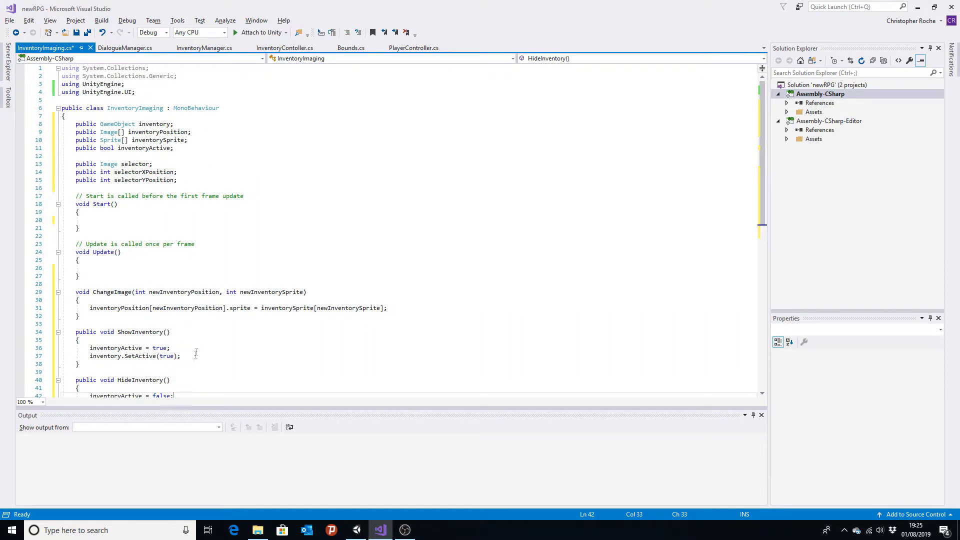
{"action": "key", "text": "ctrl+s"}
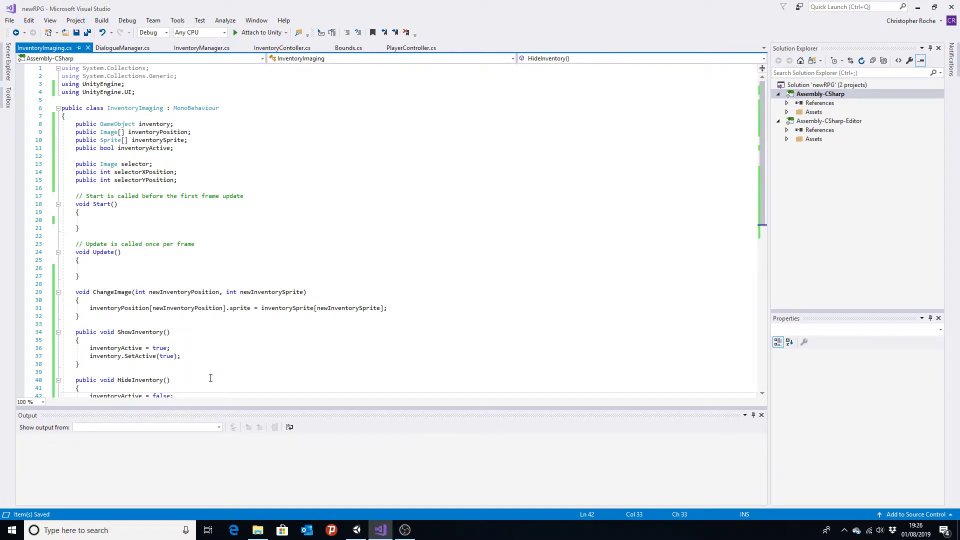
{"action": "scroll", "coordinate": [230, 337], "scroll_direction": "down", "scroll_amount": 3}
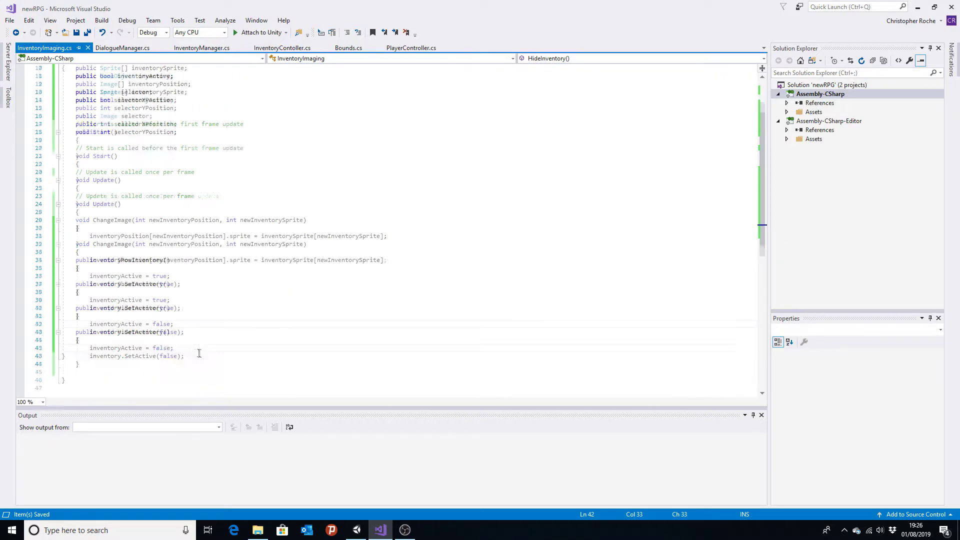
{"action": "key", "text": "alt+Tab"}
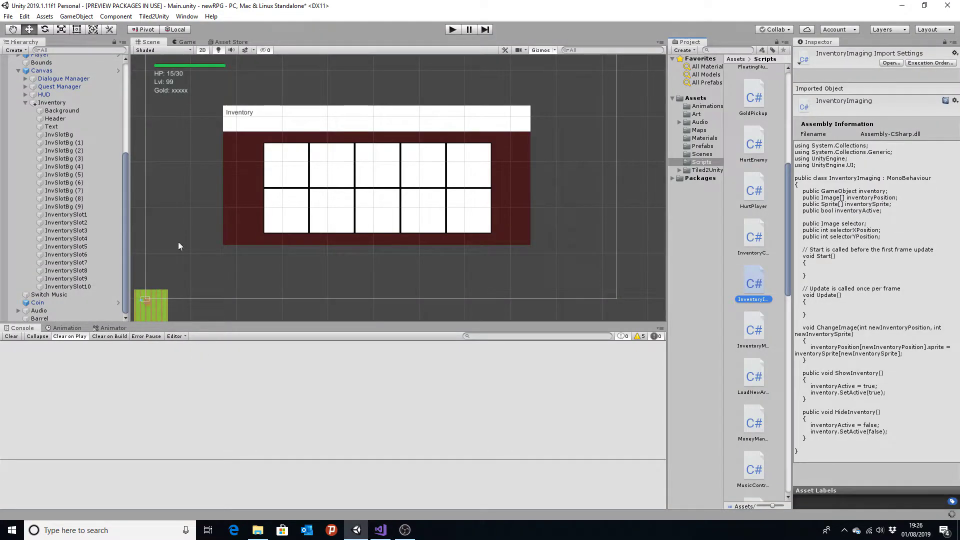
{"action": "left_click", "coordinate": [295, 162]}
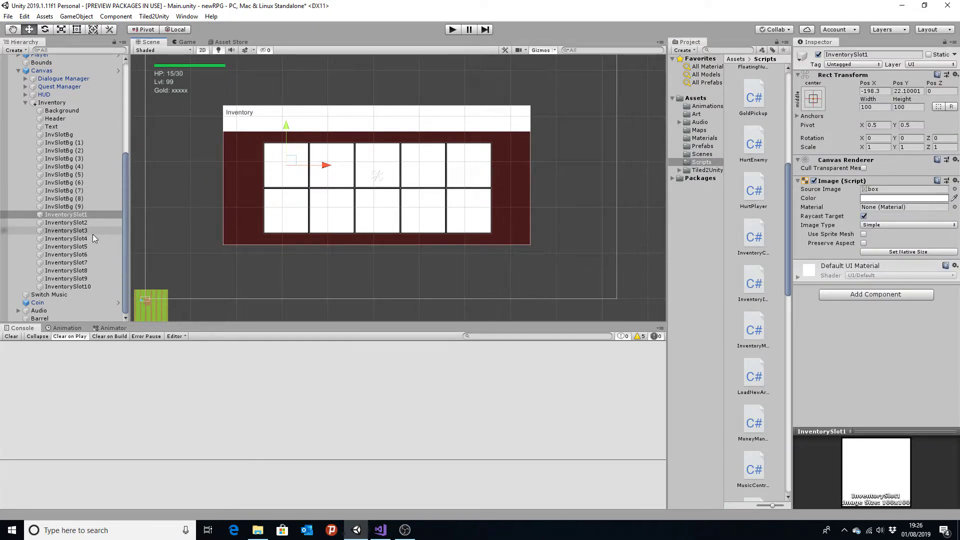
{"action": "key", "text": "ctrl+d"}
{"action": "left_click", "coordinate": [71, 294]}
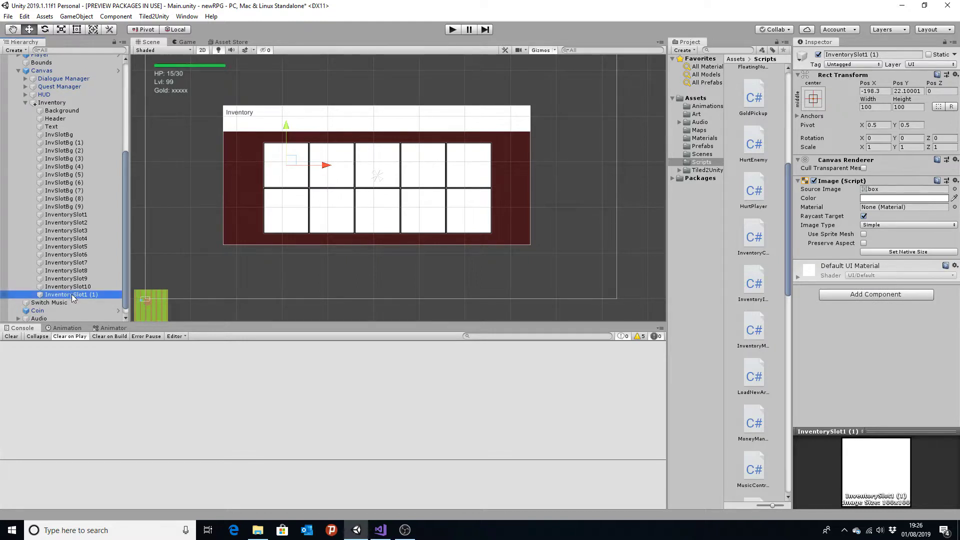
{"action": "left_click", "coordinate": [75, 294]}
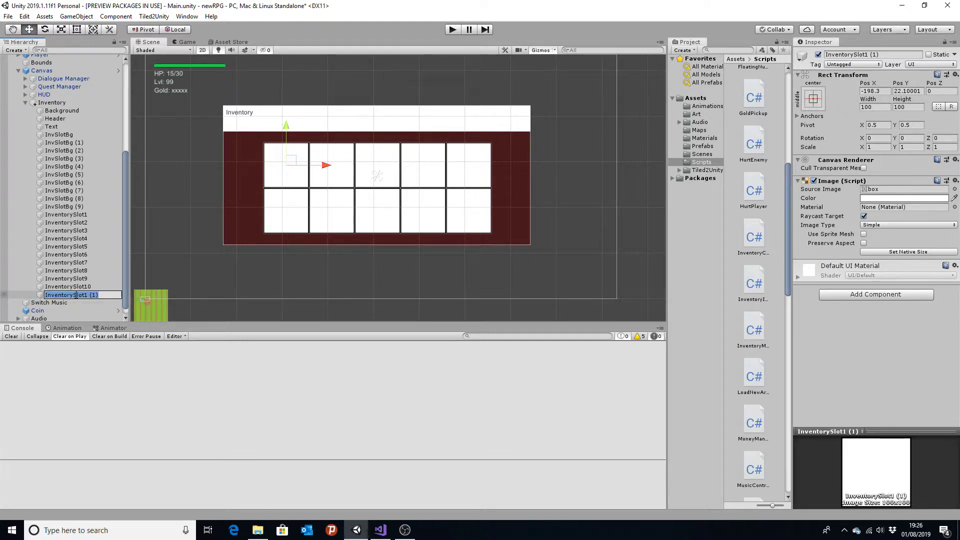
{"action": "type", "text": "Selector"}
{"action": "key", "text": "Return"}
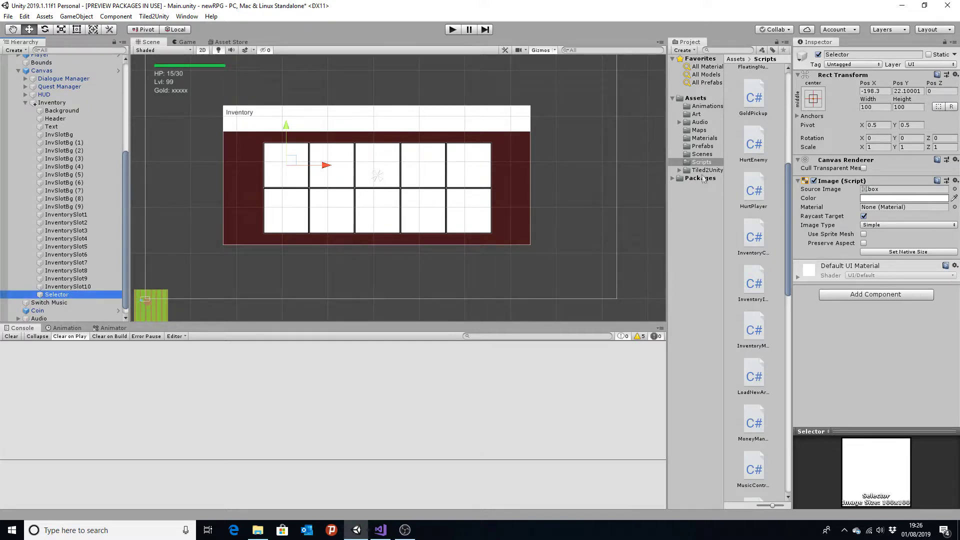
{"action": "left_click", "coordinate": [697, 114]}
{"action": "left_click_drag", "start_coordinate": [756, 134], "coordinate": [893, 190]}
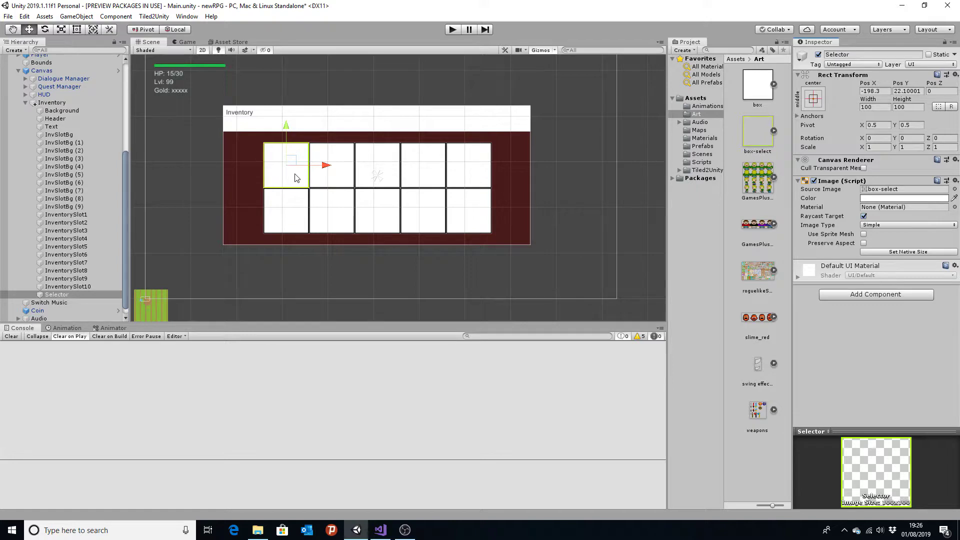
{"action": "key", "text": "alt+Tab"}
{"action": "key", "text": "alt+Tab"}
{"action": "left_click", "coordinate": [66, 214]}
{"action": "left_click", "coordinate": [69, 224]}
{"action": "left_click", "coordinate": [70, 230]}
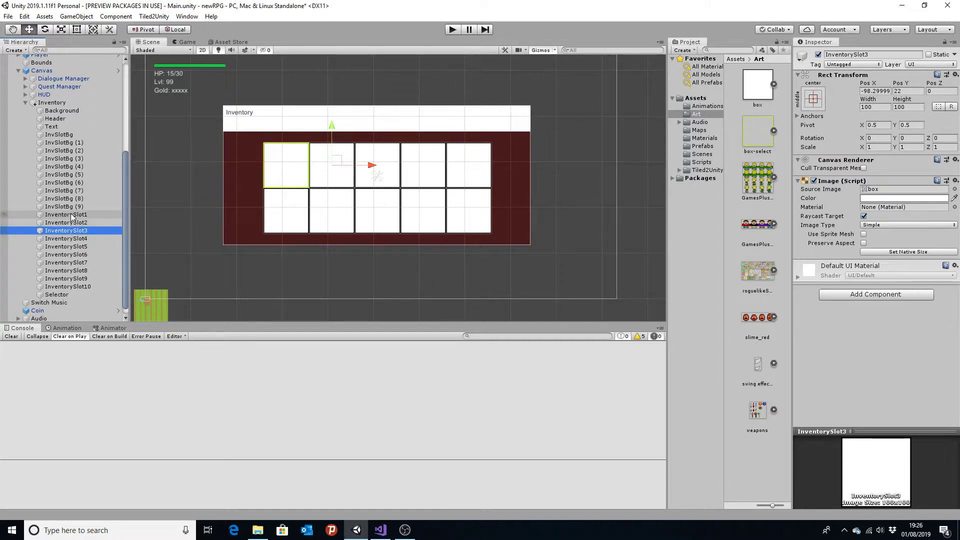
{"action": "left_click", "coordinate": [72, 215]}
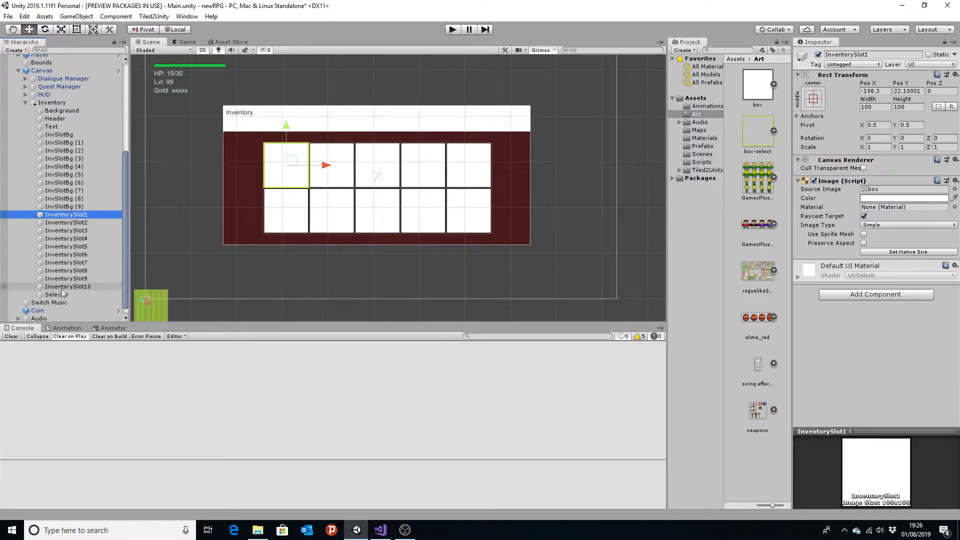
{"action": "left_click", "coordinate": [81, 296]}
{"action": "key", "text": "Delete"}
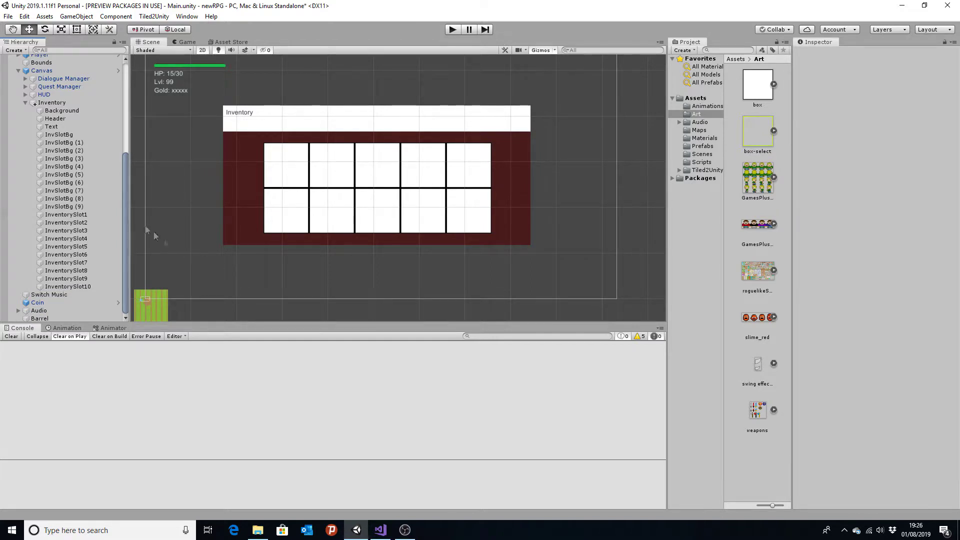
{"action": "left_click", "coordinate": [65, 215]}
{"action": "key", "text": "alt+Tab"}
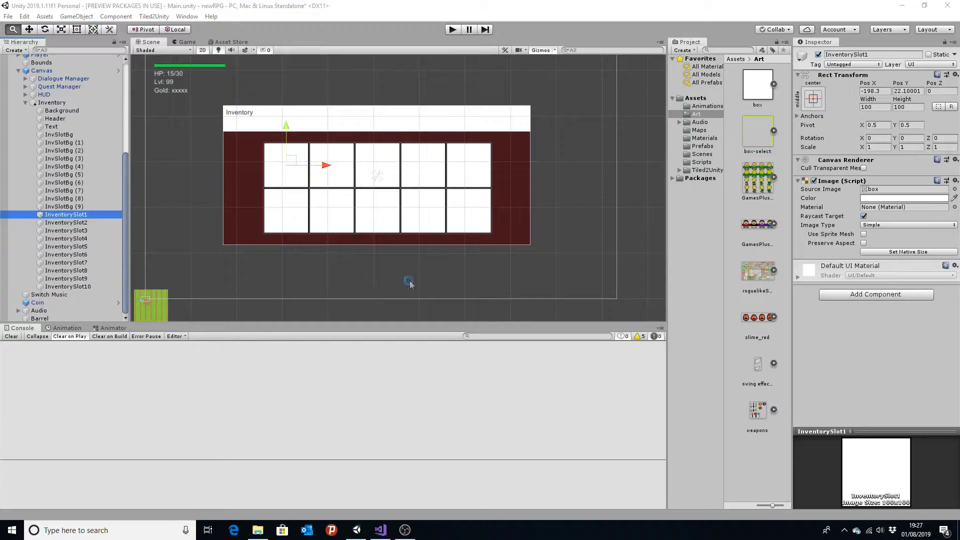
Back in Unity, select Inventory in the Hierarchy and open the Scripts folder in the Project panel
{"action": "key", "text": "alt+Tab"}
{"action": "left_click", "coordinate": [55, 103]}
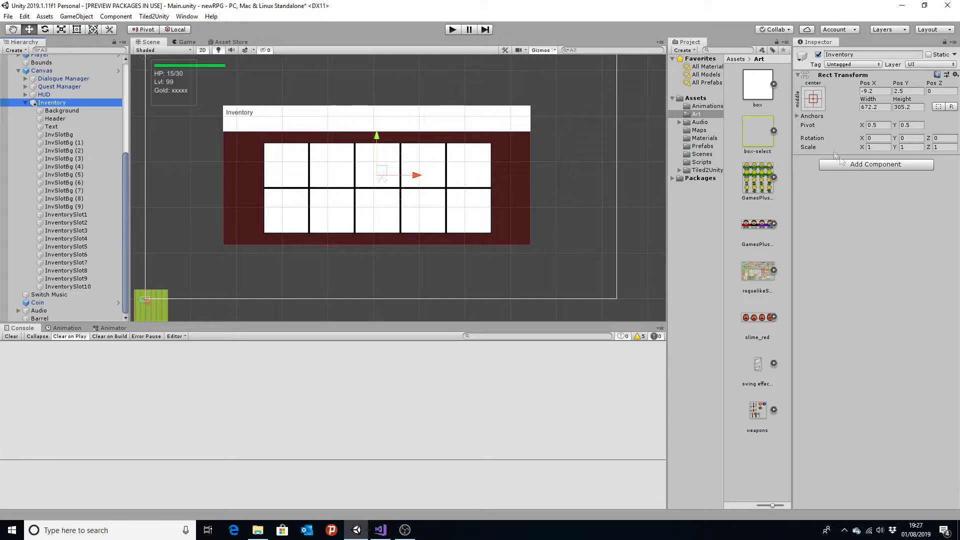
{"action": "left_click", "coordinate": [701, 154]}
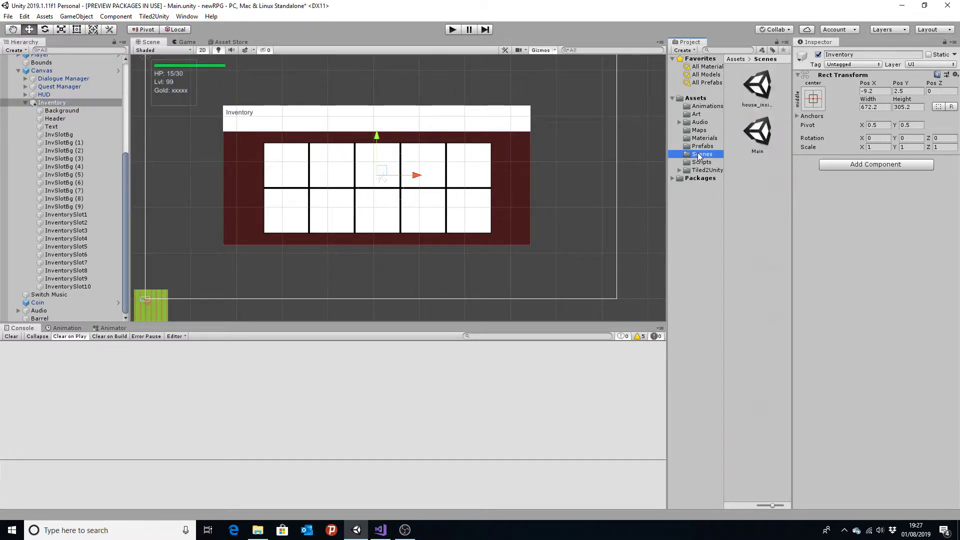
{"action": "left_click", "coordinate": [701, 162]}
{"action": "scroll", "coordinate": [761, 252], "scroll_direction": "down", "scroll_amount": 3}
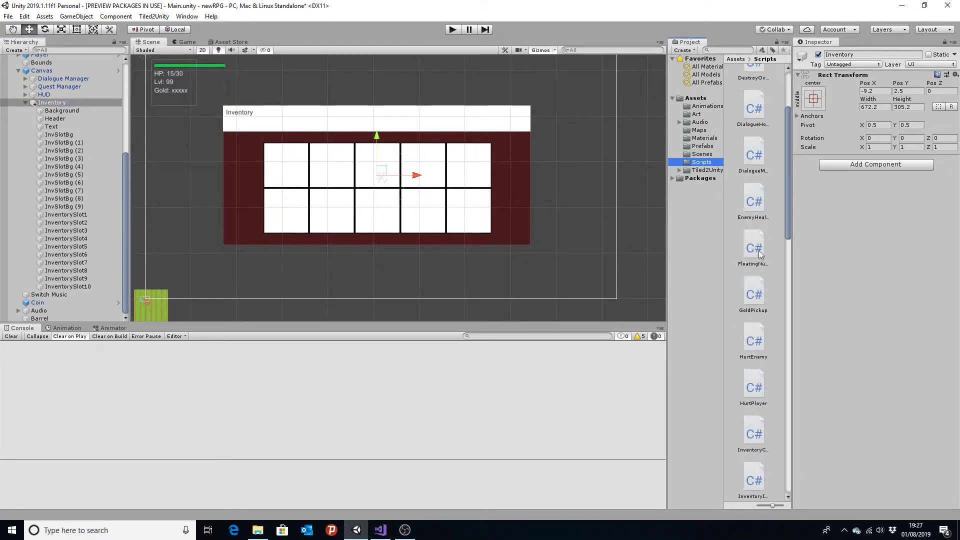
{"action": "scroll", "coordinate": [775, 302], "scroll_direction": "down", "scroll_amount": 2}
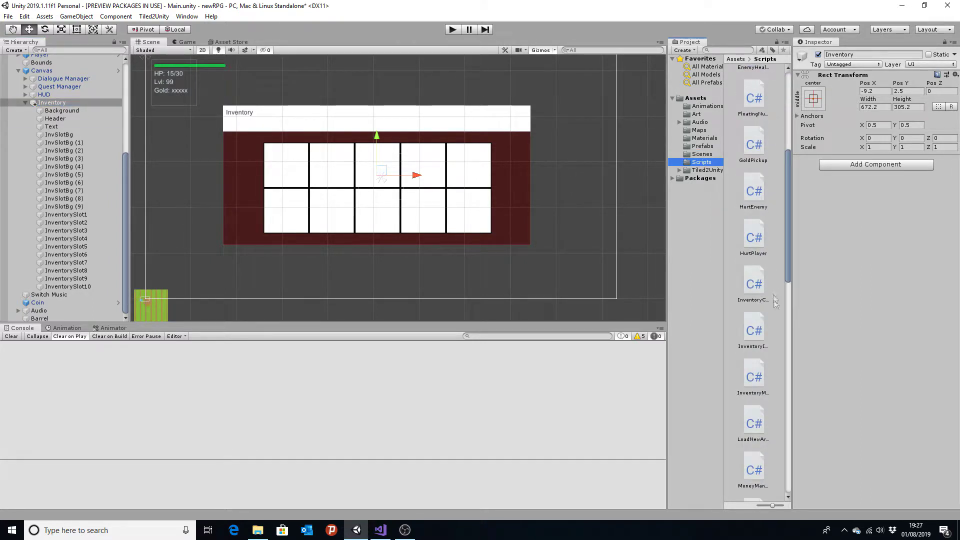
Attach the InventoryImaging script to the Inventory object
{"action": "double_click", "coordinate": [757, 336]}
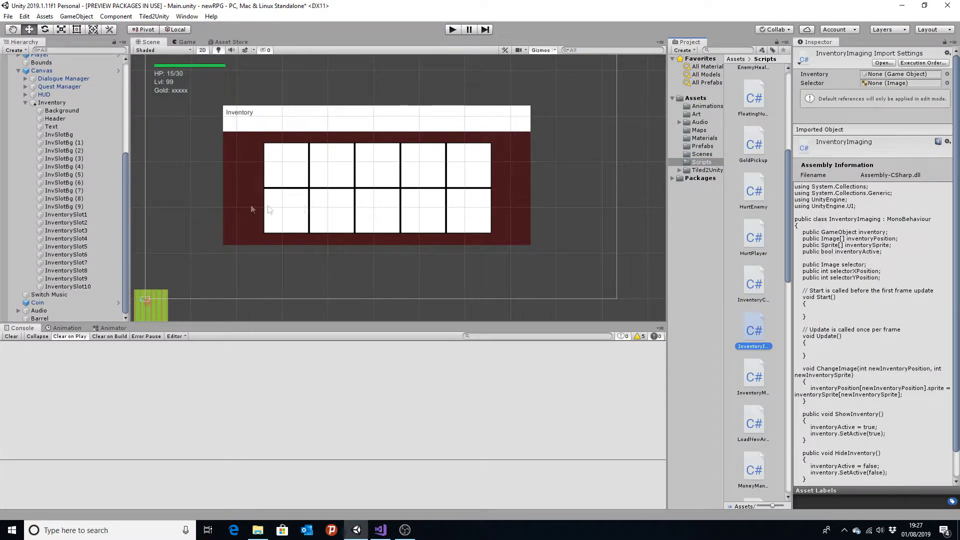
{"action": "left_click", "coordinate": [52, 103]}
{"action": "left_click_drag", "start_coordinate": [742, 331], "coordinate": [869, 292]}
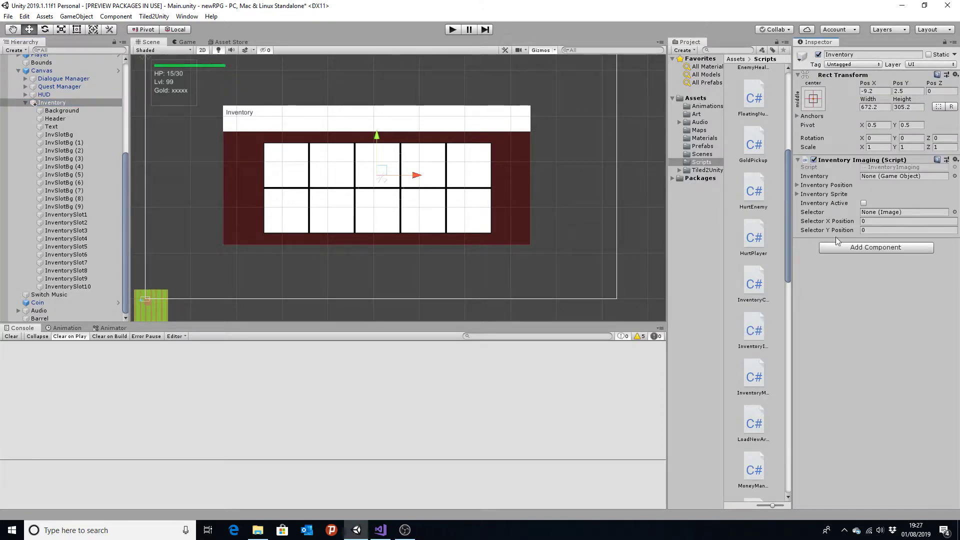
Set the Inventory Position and Inventory Sprite list sizes to 10 each
{"action": "left_click", "coordinate": [798, 185]}
{"action": "left_click", "coordinate": [863, 194]}
{"action": "type", "text": "100"}
{"action": "key", "text": "Return"}
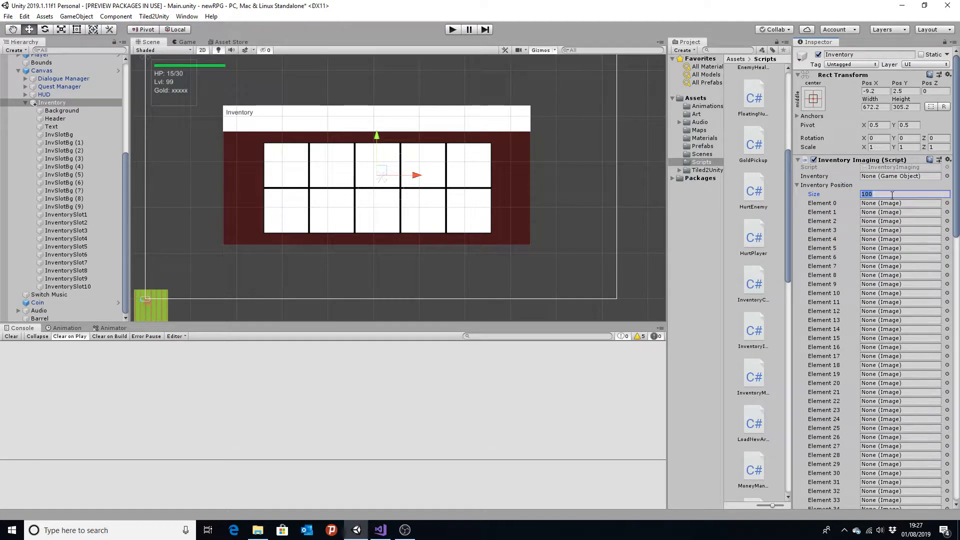
{"action": "type", "text": "10"}
{"action": "key", "text": "Return"}
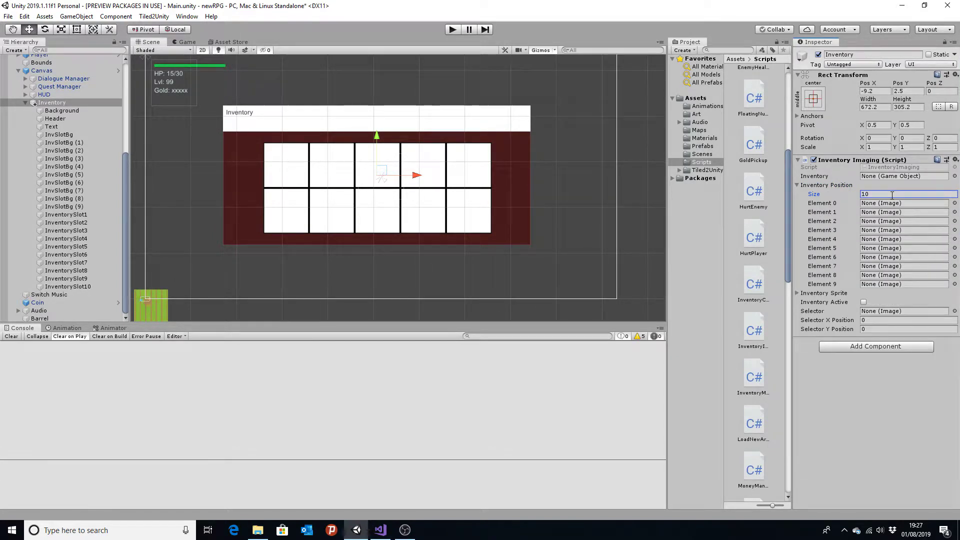
{"action": "left_click", "coordinate": [799, 293]}
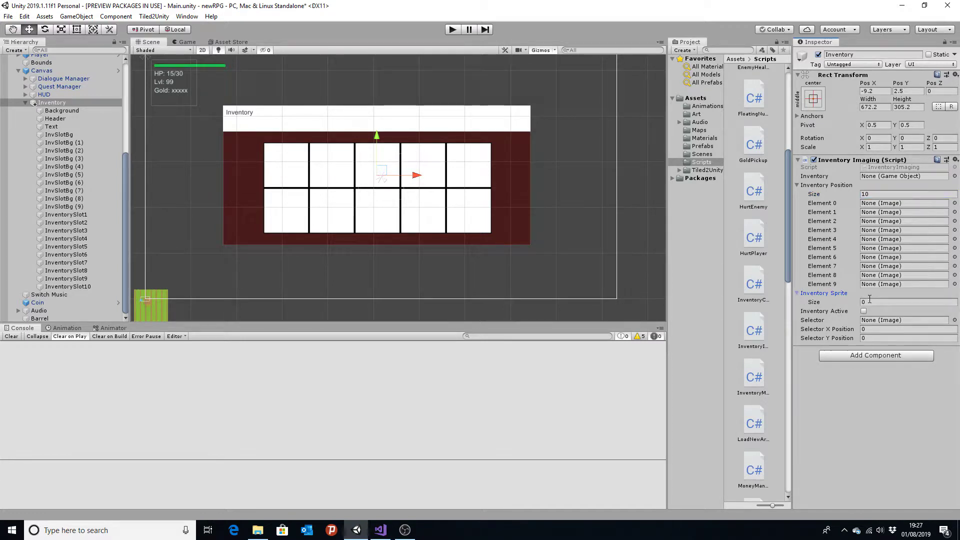
{"action": "left_click", "coordinate": [938, 302]}
{"action": "type", "text": "0"}
{"action": "key", "text": "Return"}
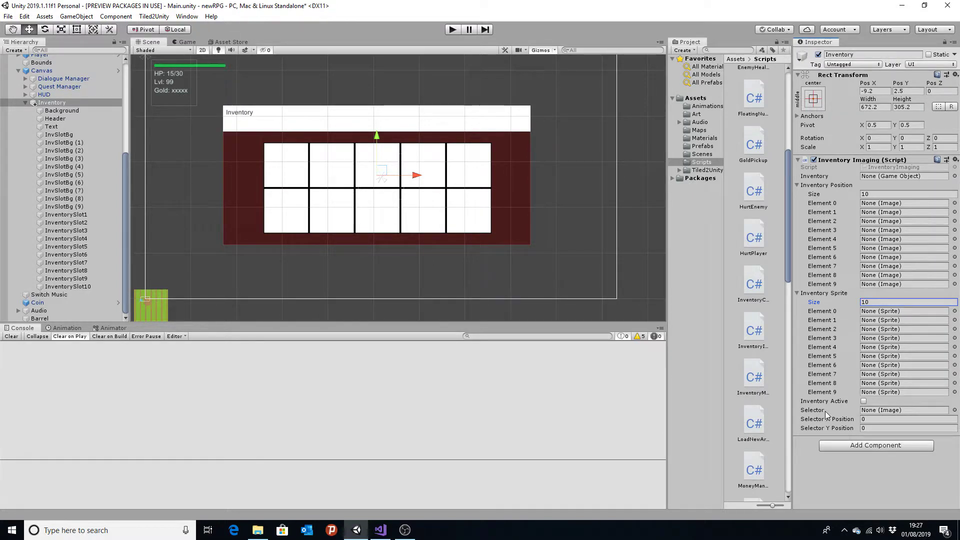
{"action": "key", "text": "alt+Tab"}
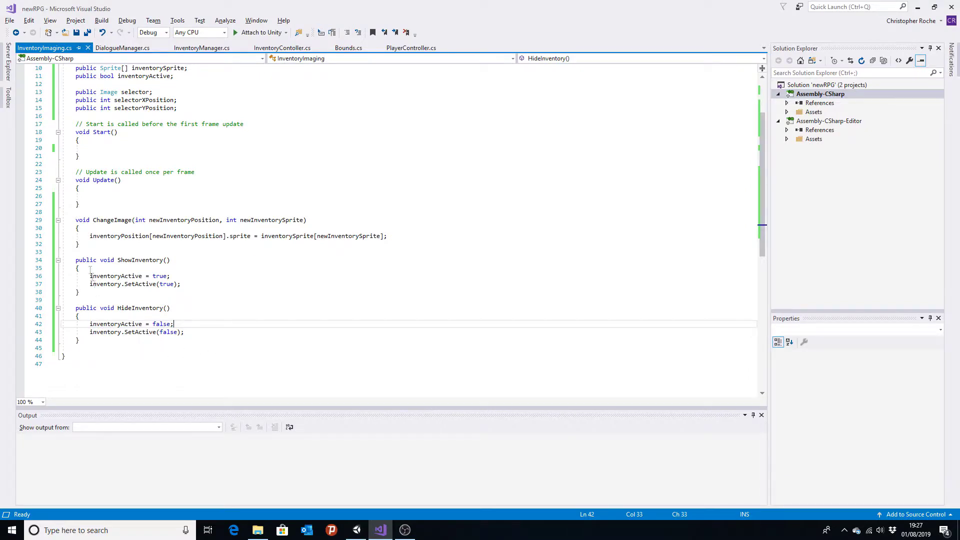
Delete the 'public Image selector;' line from InventoryImaging.cs and save the script
{"action": "scroll", "coordinate": [124, 227], "scroll_direction": "up", "scroll_amount": 3}
{"action": "left_click_drag", "start_coordinate": [152, 164], "coordinate": [2, 166]}
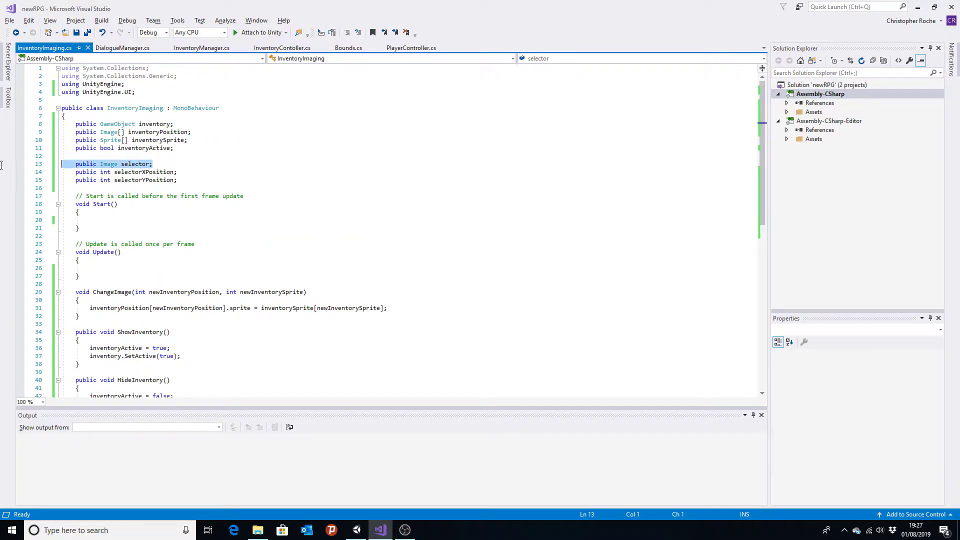
{"action": "key", "text": "BackSpace"}
{"action": "key", "text": "BackSpace"}
{"action": "key", "text": "alt+Tab"}
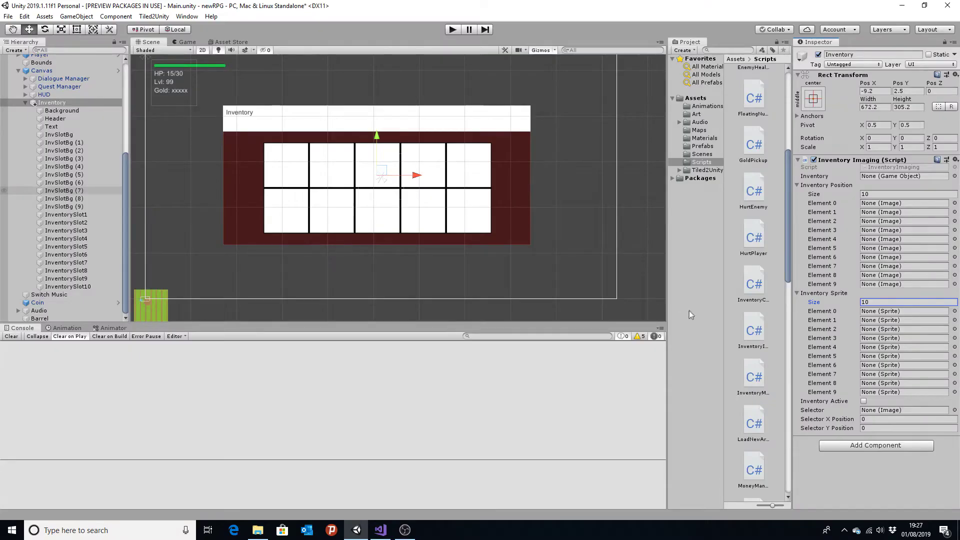
{"action": "key", "text": "alt+Tab"}
{"action": "key", "text": "ctrl+s"}
{"action": "key", "text": "alt+Tab"}
{"action": "key", "text": "alt+Tab"}
{"action": "key", "text": "alt+Tab"}
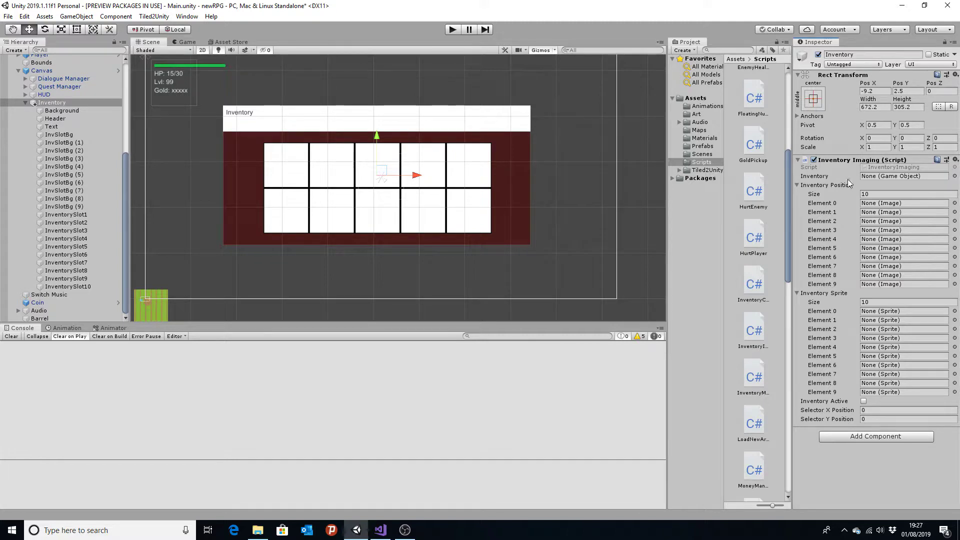
{"action": "scroll", "coordinate": [75, 175], "scroll_direction": "up", "scroll_amount": 5}
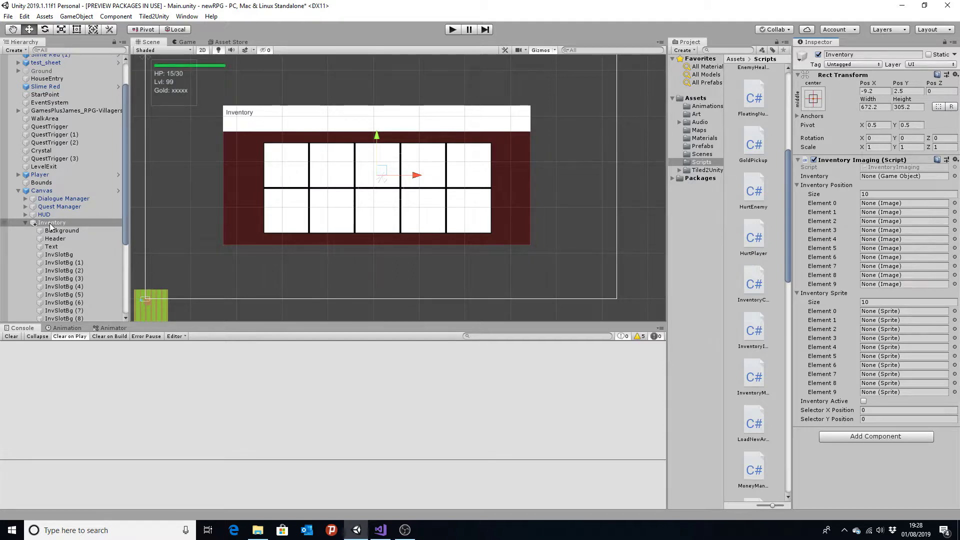
{"action": "scroll", "coordinate": [50, 226], "scroll_direction": "down", "scroll_amount": 3}
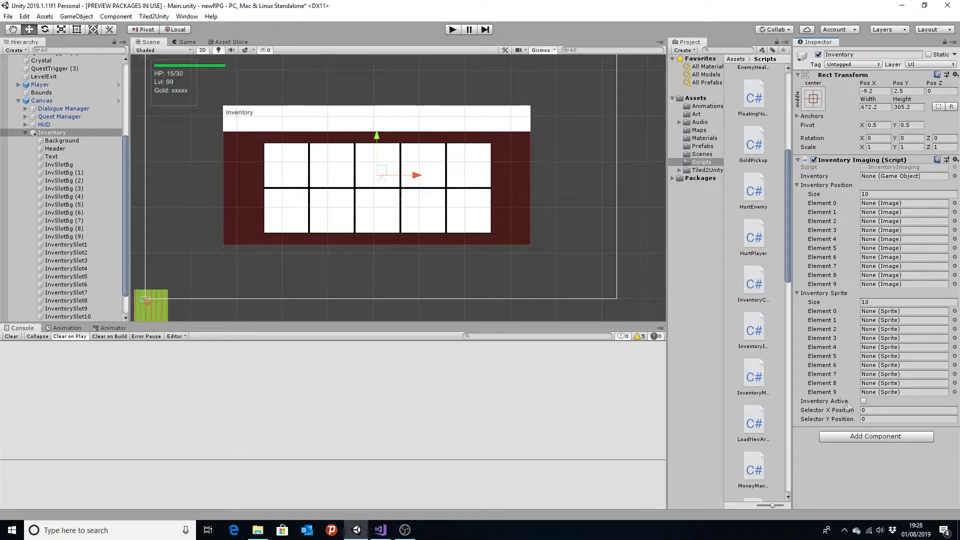
Remove Inventory Imaging from the Inventory object and add the InventoryImaging script to the Canvas prefab
{"action": "right_click", "coordinate": [843, 161]}
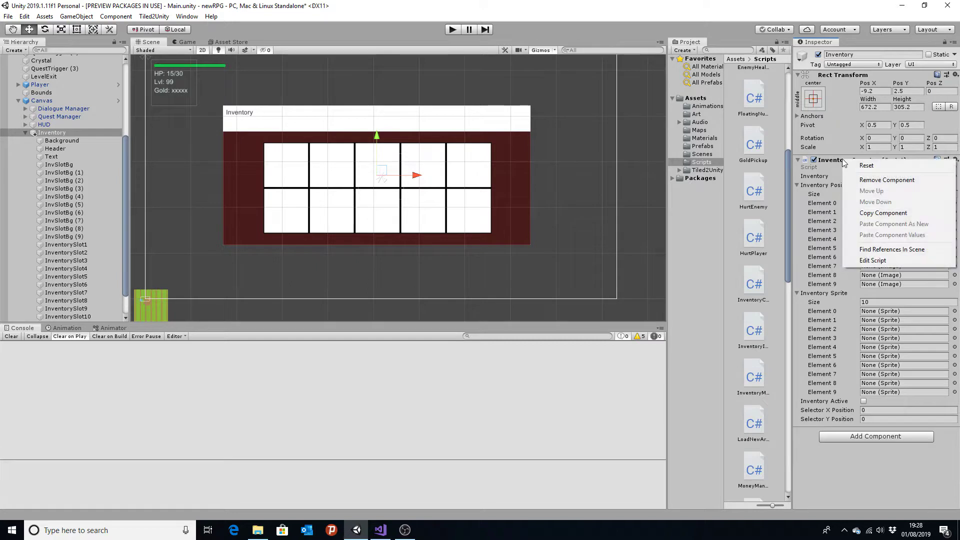
{"action": "left_click", "coordinate": [887, 180]}
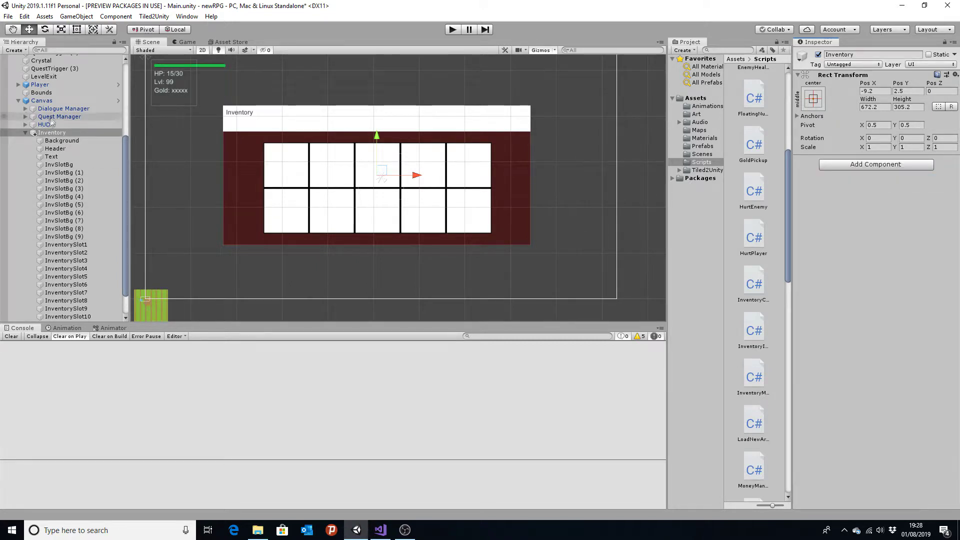
{"action": "left_click", "coordinate": [44, 100]}
{"action": "scroll", "coordinate": [882, 300], "scroll_direction": "down", "scroll_amount": 10}
{"action": "left_click_drag", "start_coordinate": [754, 330], "coordinate": [858, 451]}
{"action": "left_click", "coordinate": [508, 289]}
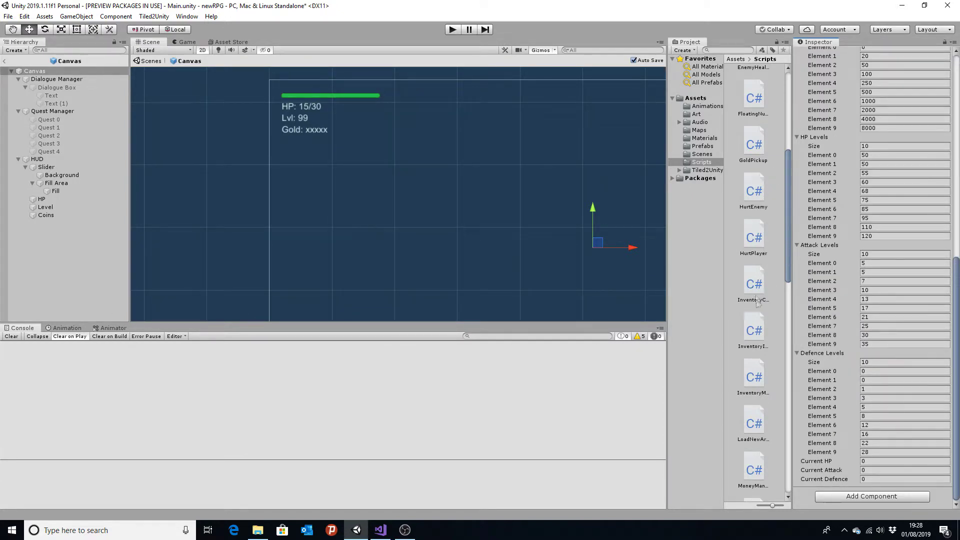
{"action": "left_click_drag", "start_coordinate": [753, 334], "coordinate": [845, 493]}
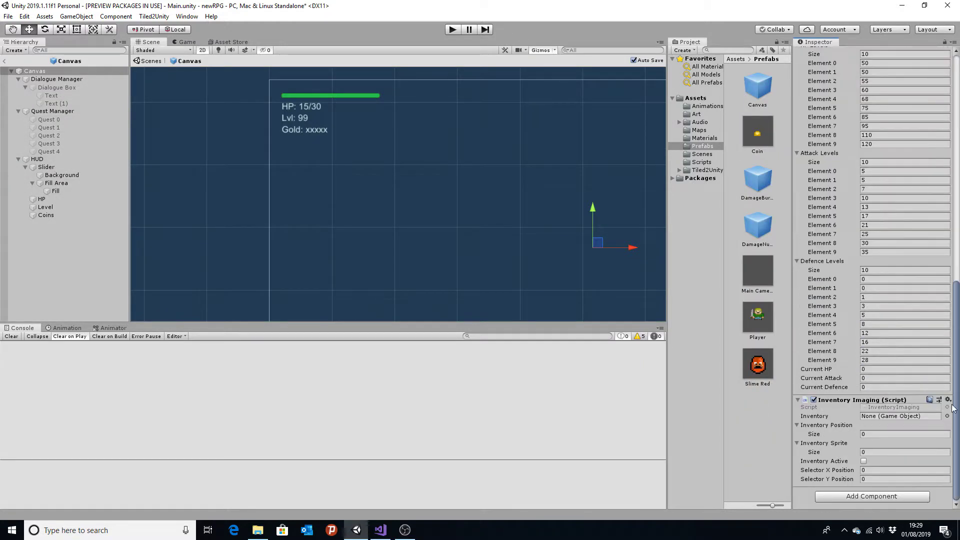
Leave prefab mode and drag the Inventory object into the script's Inventory field on Canvas
{"action": "left_click", "coordinate": [4, 61]}
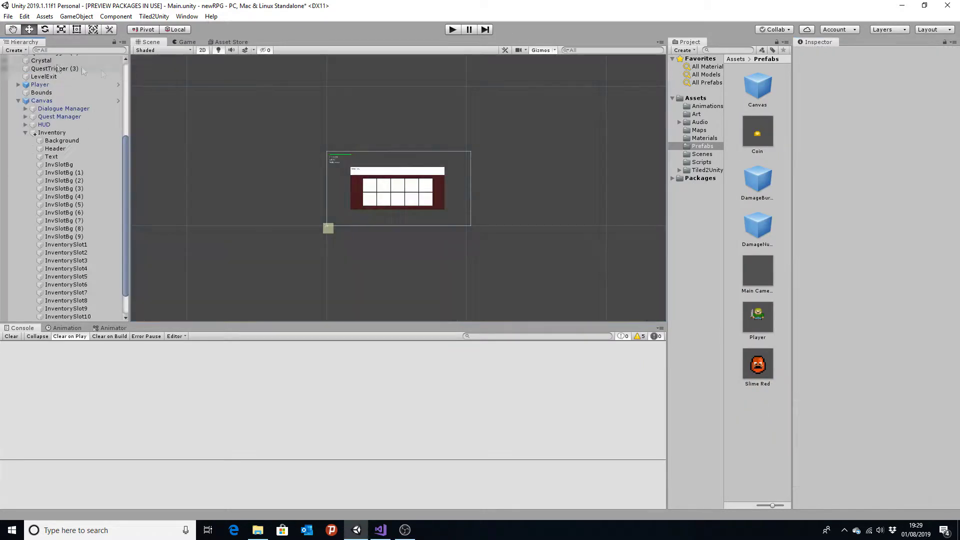
{"action": "left_click", "coordinate": [42, 100]}
{"action": "scroll", "coordinate": [899, 353], "scroll_direction": "down", "scroll_amount": 10}
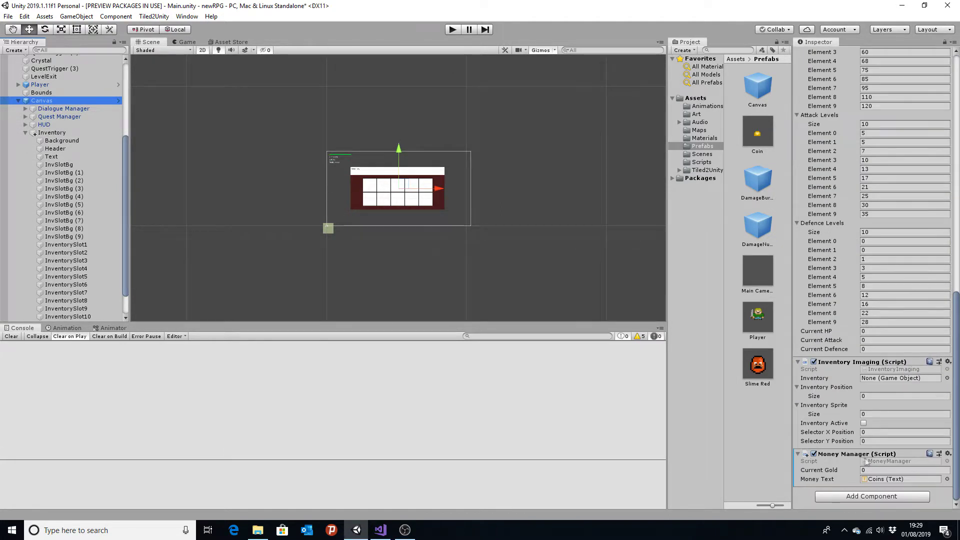
{"action": "left_click_drag", "start_coordinate": [52, 133], "coordinate": [893, 379]}
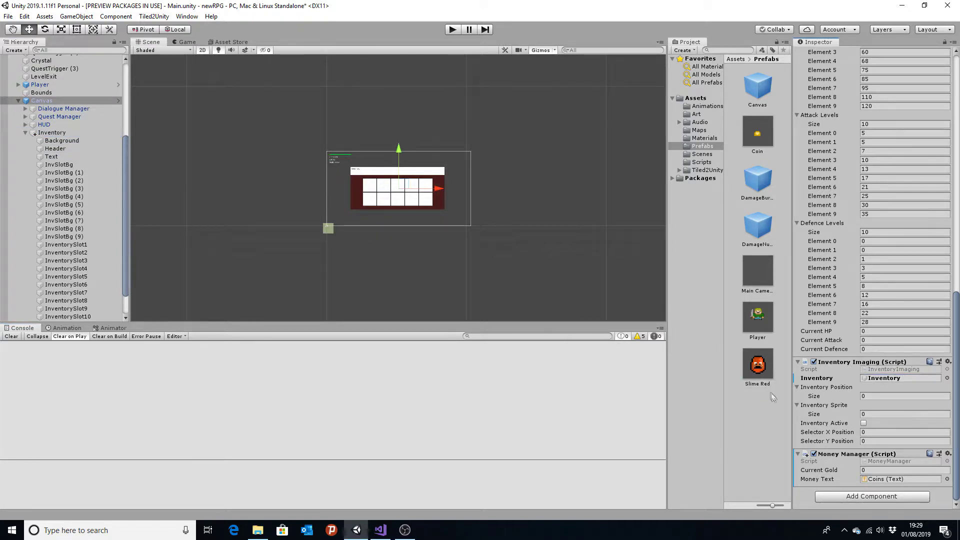
Set Inventory Position and Inventory Sprite sizes to 10 and frame the inventory panel
{"action": "left_click", "coordinate": [874, 397]}
{"action": "type", "text": "10"}
{"action": "key", "text": "Return"}
{"action": "scroll", "coordinate": [874, 397], "scroll_direction": "down", "scroll_amount": 3}
{"action": "left_click", "coordinate": [880, 413]}
{"action": "type", "text": "10"}
{"action": "key", "text": "Return"}
{"action": "scroll", "coordinate": [881, 415], "scroll_direction": "down", "scroll_amount": 3}
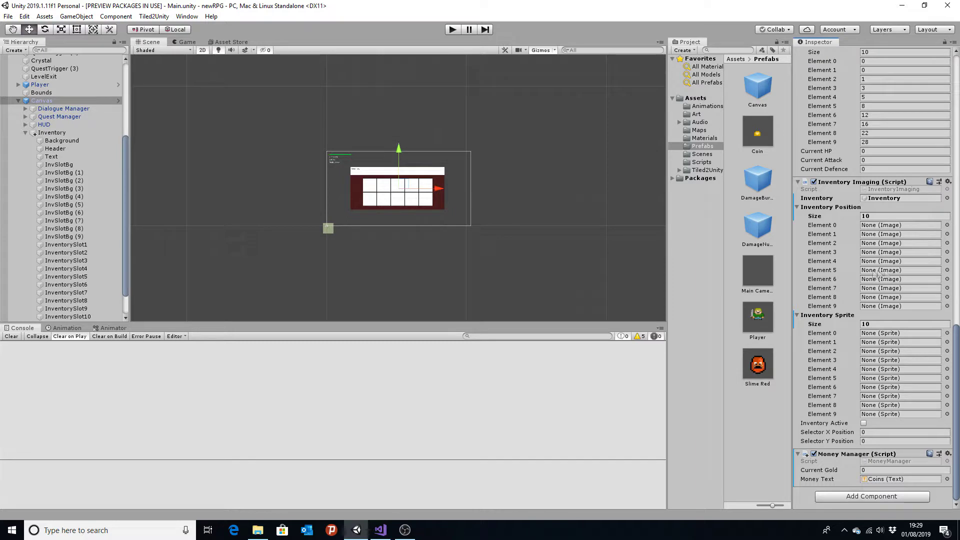
{"action": "key", "text": "f"}
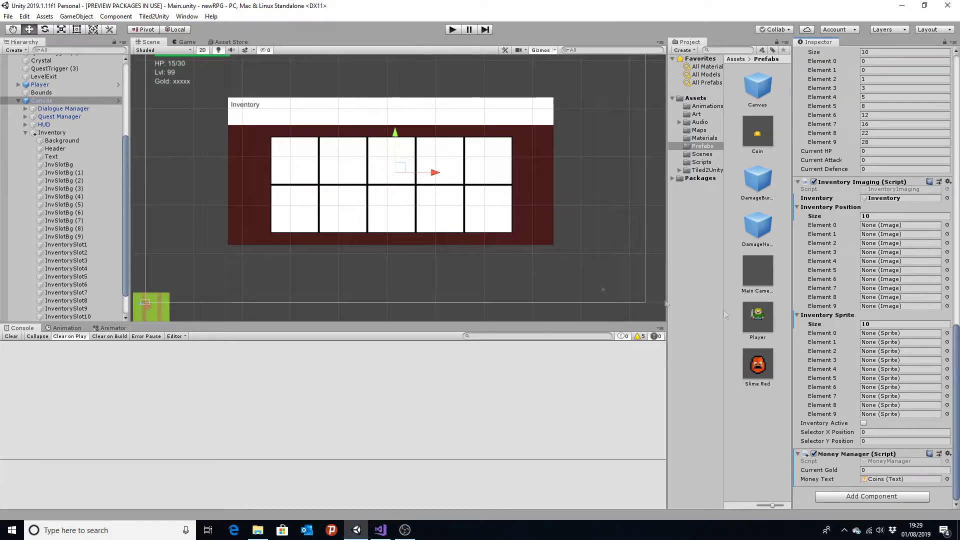
Add if (Input.GetKeyDown(KeyCode.I)) on a new line inside Update()
{"action": "key", "text": "alt+Tab"}
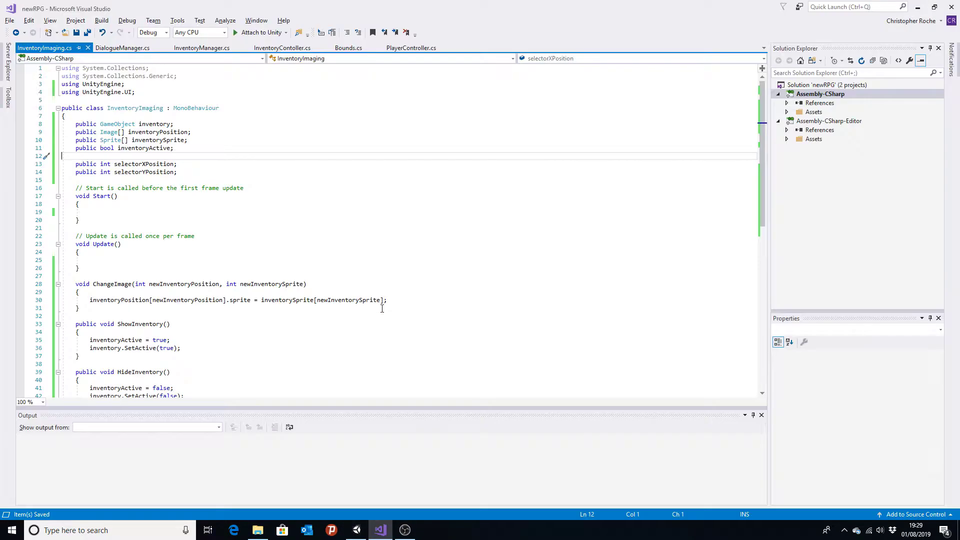
{"action": "left_click", "coordinate": [102, 252]}
{"action": "key", "text": "Return"}
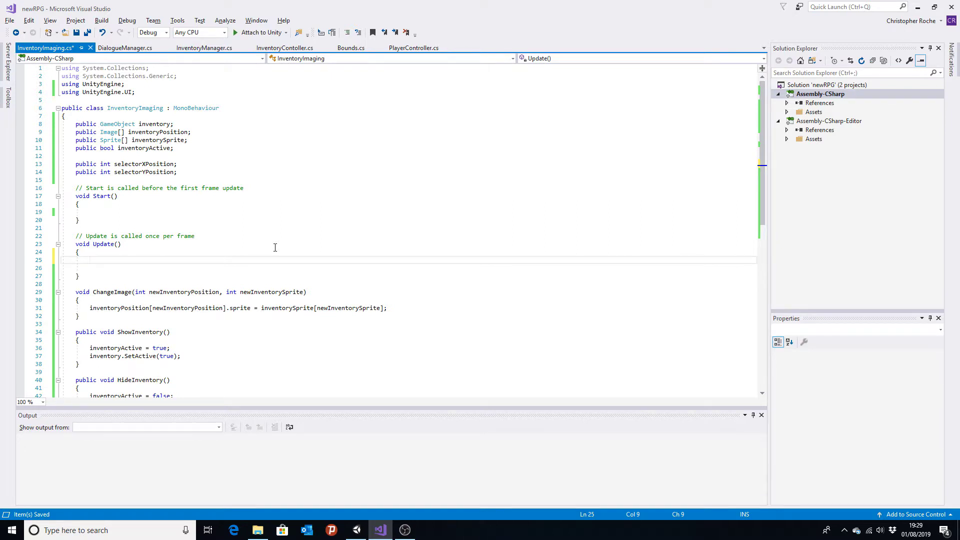
{"action": "type", "text": "if("}
{"action": "type", "text": "Input.get"}
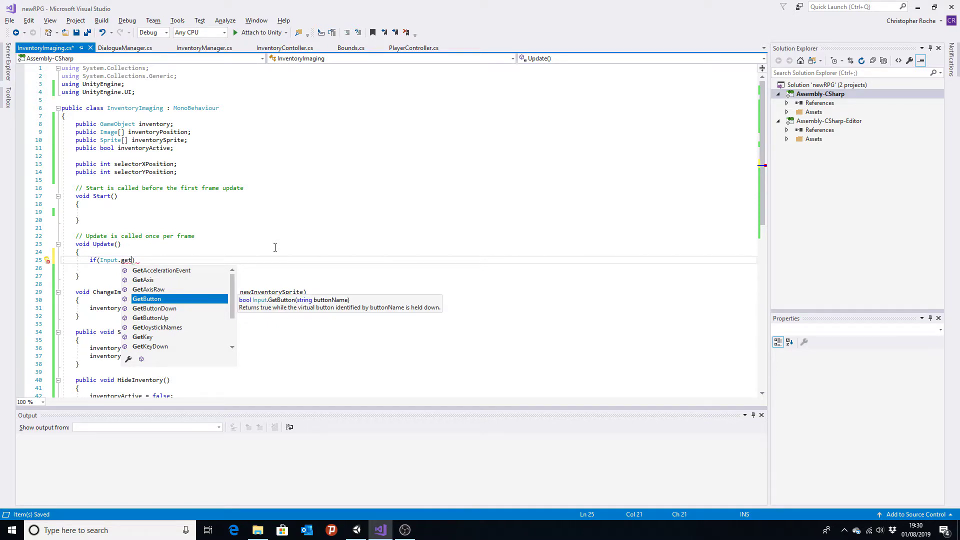
{"action": "type", "text": "keyd"}
{"action": "key", "text": "Tab"}
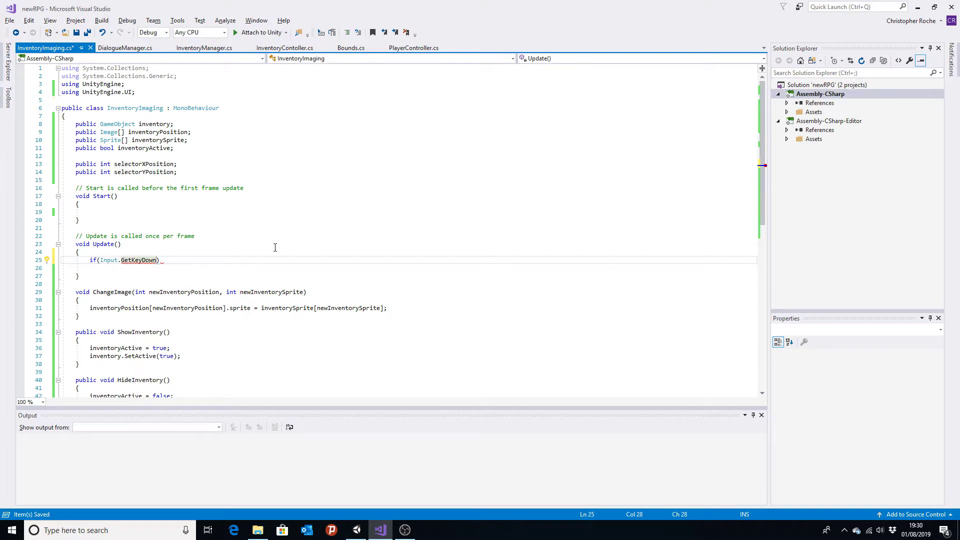
{"action": "type", "text": "(Key"}
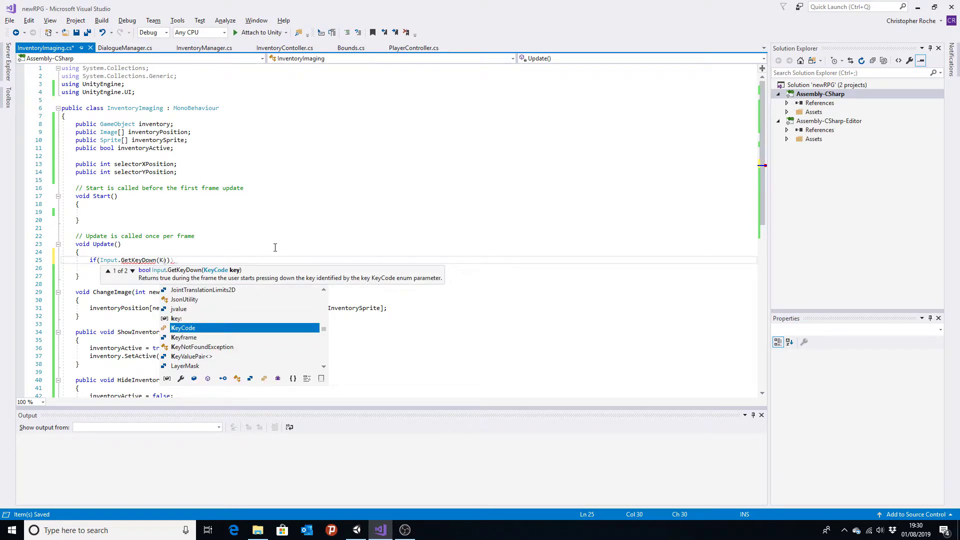
{"action": "type", "text": "Doe"}
{"action": "key", "text": "BackSpace"}
{"action": "key", "text": "BackSpace"}
{"action": "key", "text": "BackSpace"}
{"action": "type", "text": "Code."}
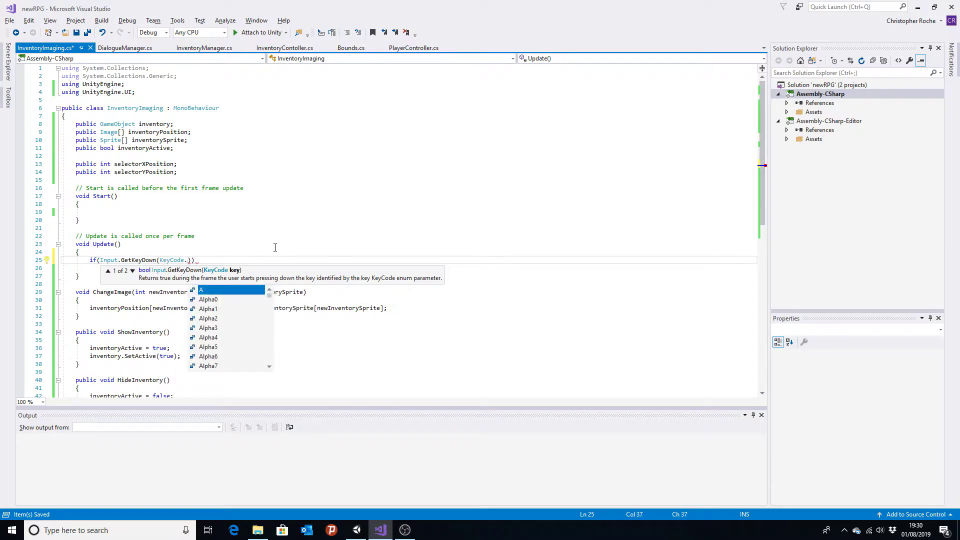
{"action": "type", "text": "J"}
{"action": "key", "text": "BackSpace"}
{"action": "type", "text": "I))"}
Open a brace block under the I-key check and begin an inner if on inventory
{"action": "key", "text": "Return"}
{"action": "type", "text": "{"}
{"action": "key", "text": "Return"}
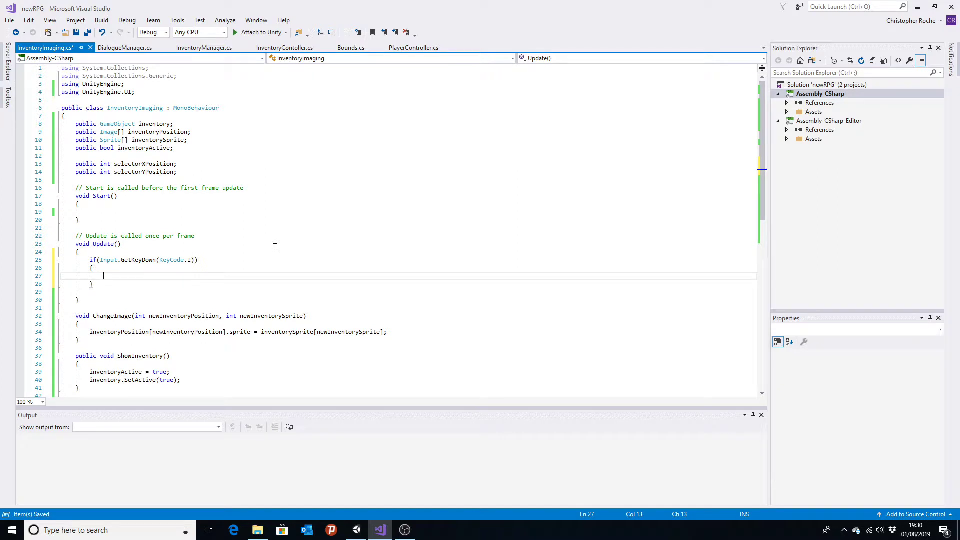
{"action": "type", "text": "i"}
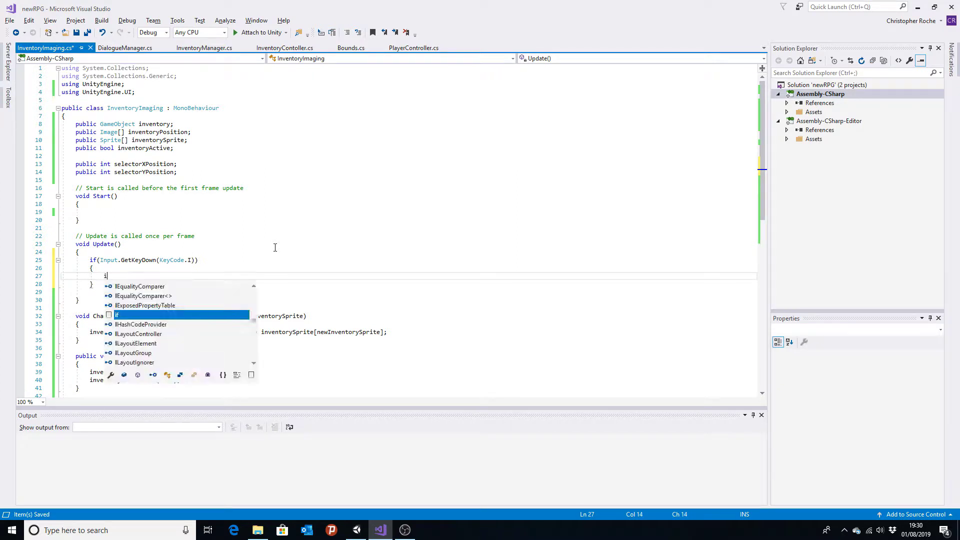
{"action": "type", "text": "f ("}
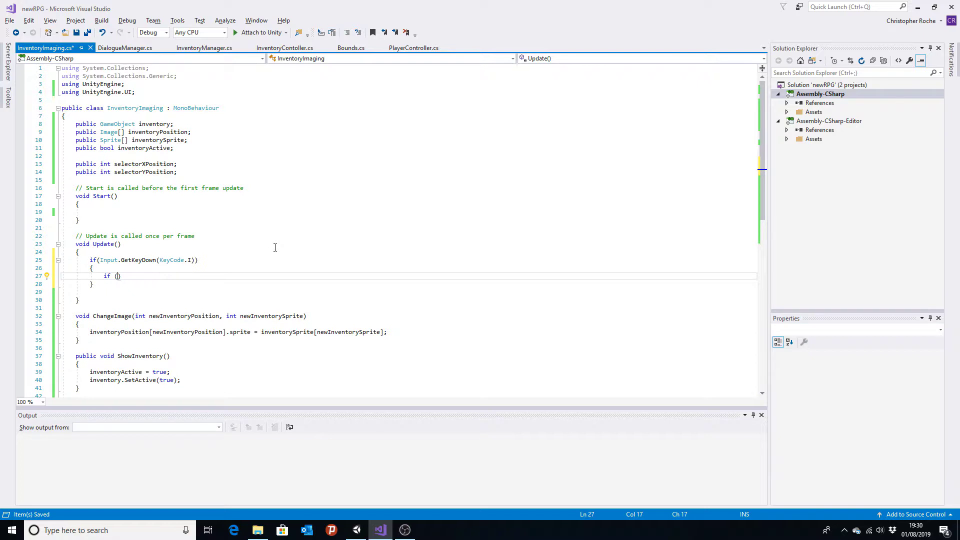
{"action": "type", "text": "invent"}
Complete the I-key condition as if (inventoryActive) and call HideInventory() inside its block
{"action": "key", "text": "Down"}
{"action": "key", "text": "Tab"}
{"action": "key", "text": "End"}
{"action": "key", "text": "Return"}
{"action": "type", "text": "{"}
{"action": "key", "text": "Return"}
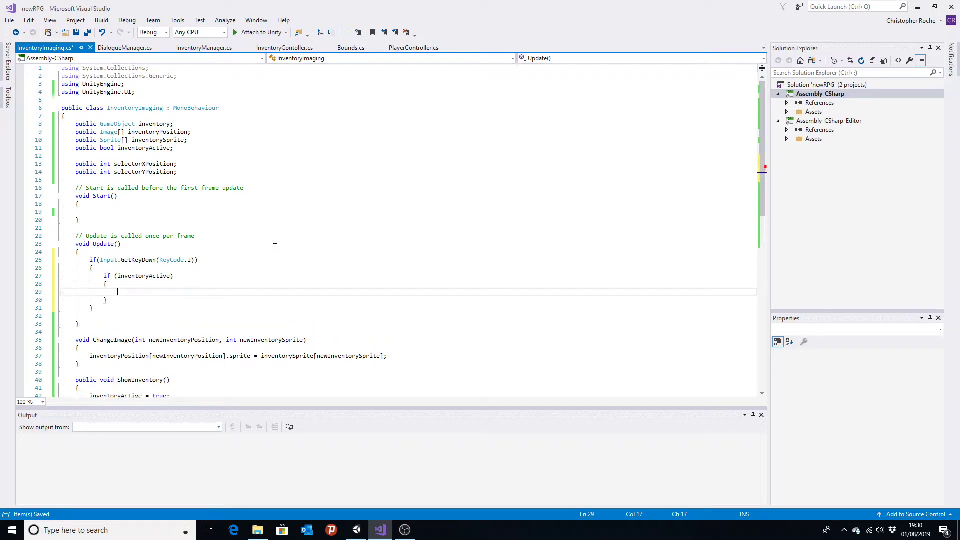
{"action": "scroll", "coordinate": [275, 247], "scroll_direction": "down", "scroll_amount": 7}
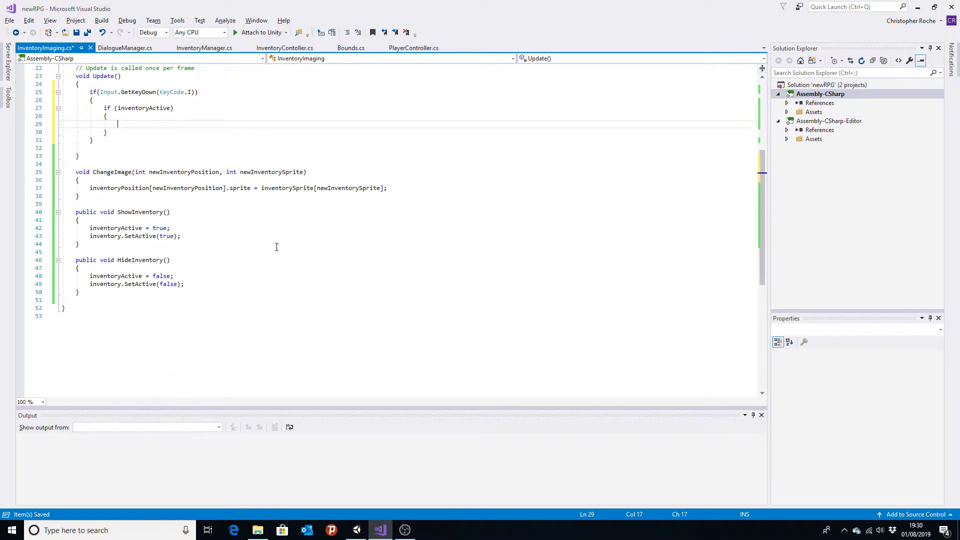
{"action": "scroll", "coordinate": [197, 232], "scroll_direction": "up", "scroll_amount": 5}
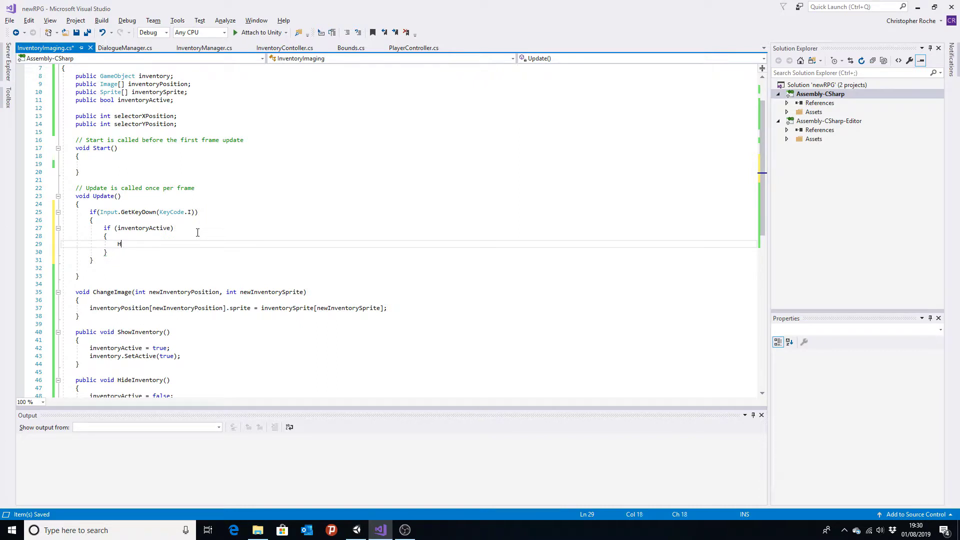
{"action": "type", "text": "ideI"}
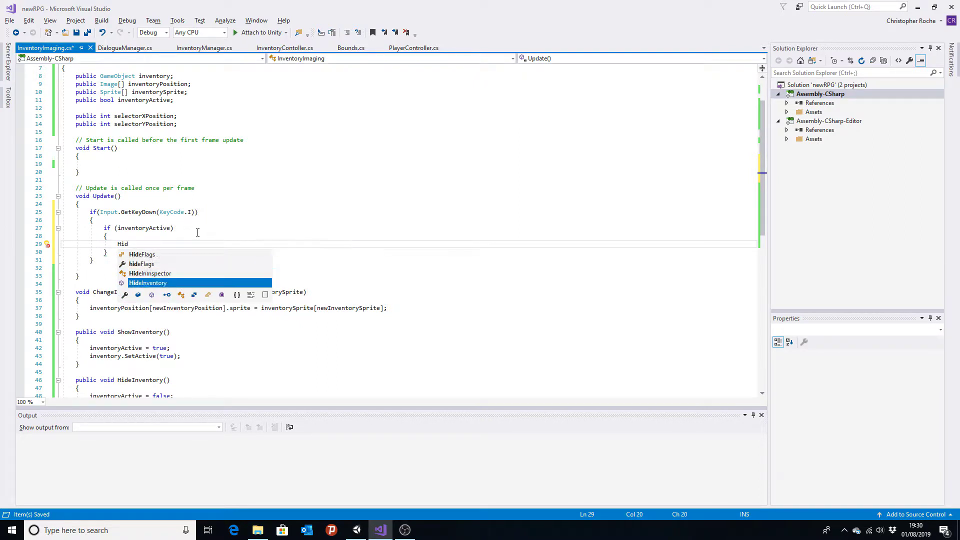
{"action": "type", "text": "("}
{"action": "type", "text": ";"}
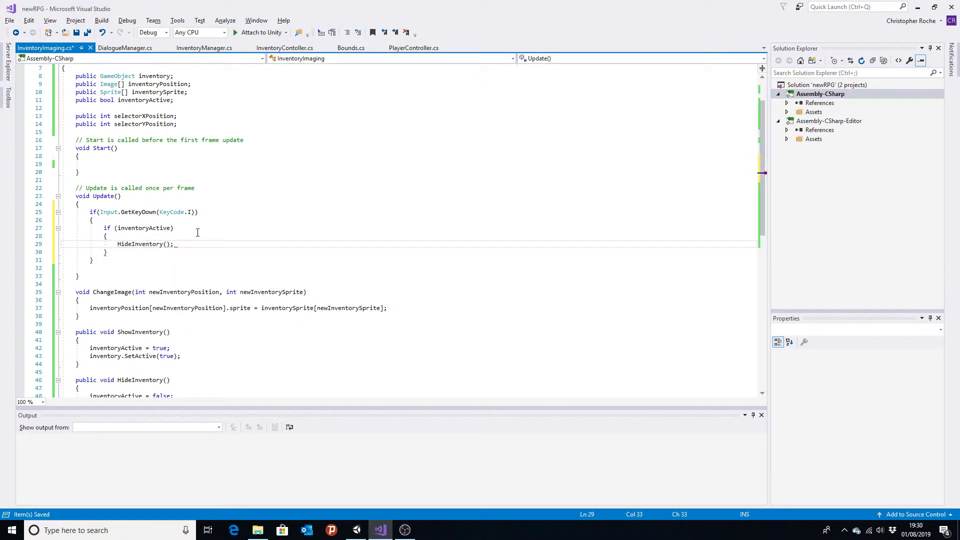
Add an empty else block after the if (inventoryActive) block
{"action": "left_click", "coordinate": [138, 253]}
{"action": "key", "text": "Return"}
{"action": "type", "text": "else"}
{"action": "key", "text": "Return"}
{"action": "type", "text": "{"}
{"action": "key", "text": "Return"}
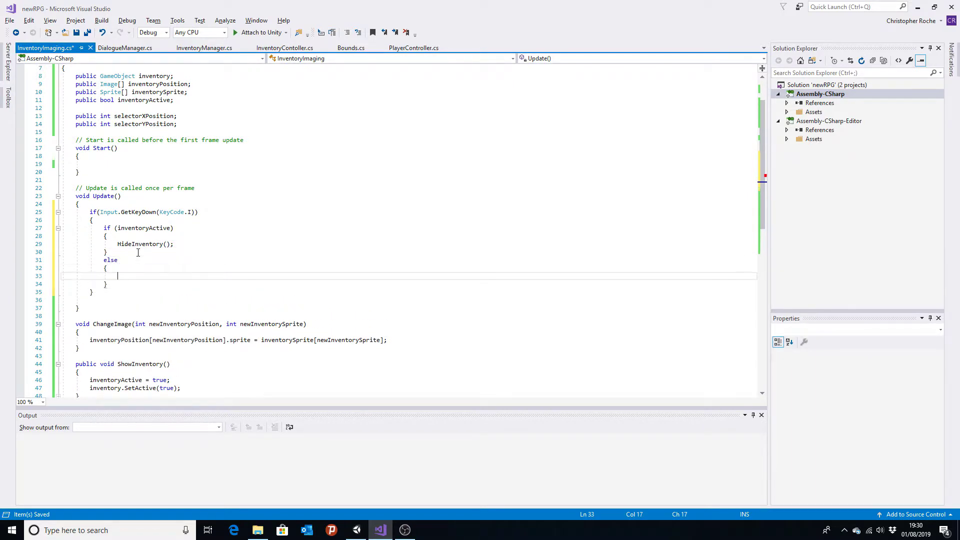
Call ShowInventory() in the else block, copying the name from its definition, and save
{"action": "scroll", "coordinate": [141, 340], "scroll_direction": "down", "scroll_amount": 8}
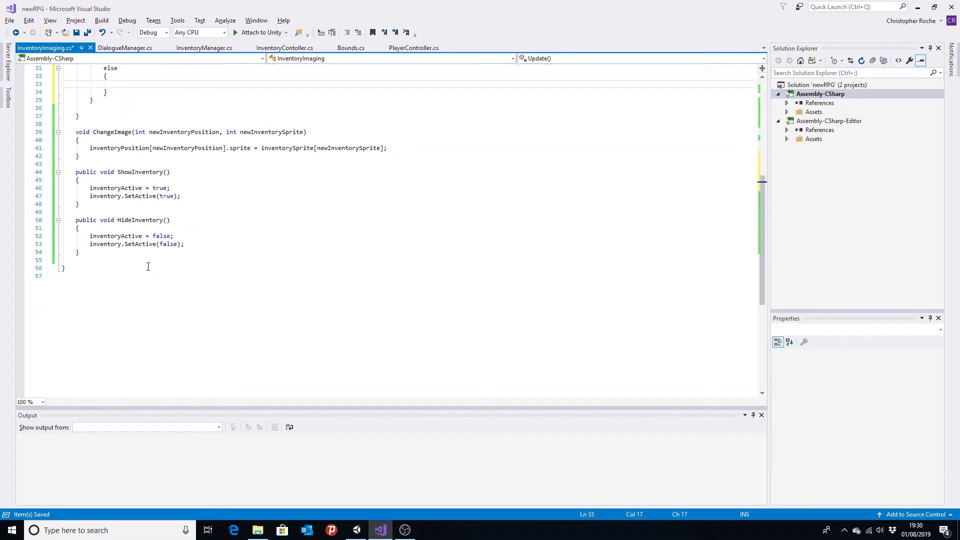
{"action": "left_click", "coordinate": [143, 173]}
{"action": "double_click", "coordinate": [144, 172]}
{"action": "scroll", "coordinate": [145, 210], "scroll_direction": "up", "scroll_amount": 7}
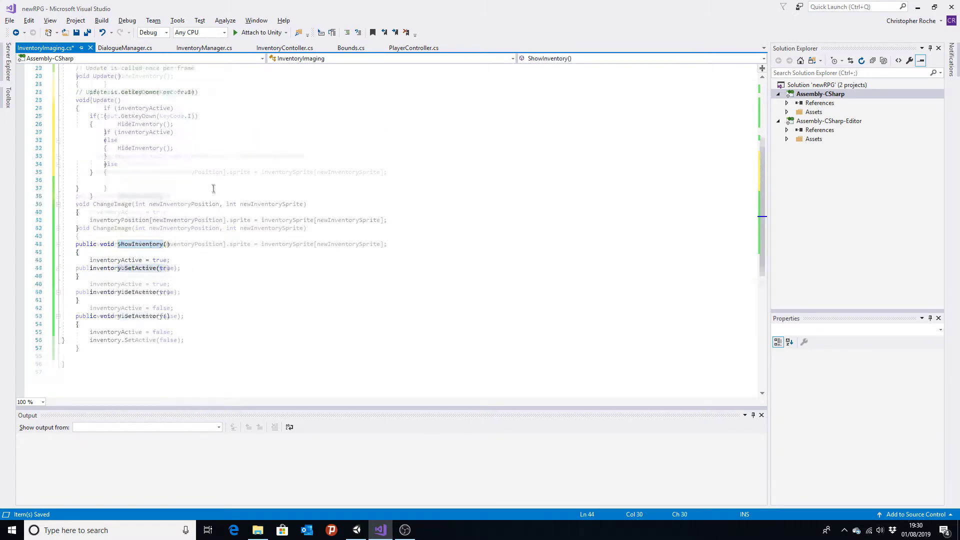
{"action": "left_click", "coordinate": [146, 251]}
{"action": "key", "text": "ctrl+v"}
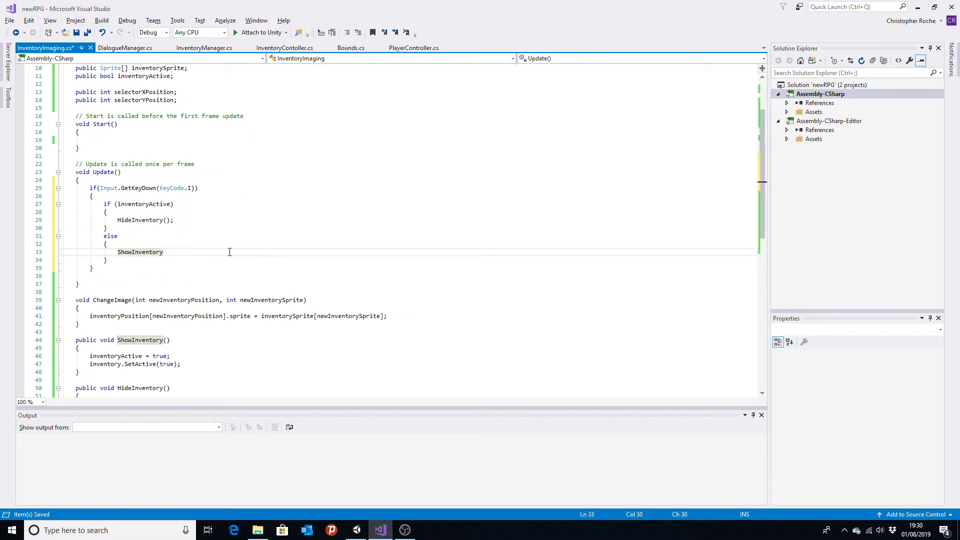
{"action": "type", "text": "()l"}
{"action": "type", "text": ";"}
{"action": "key", "text": "Up"}
{"action": "left_click", "coordinate": [87, 32]}
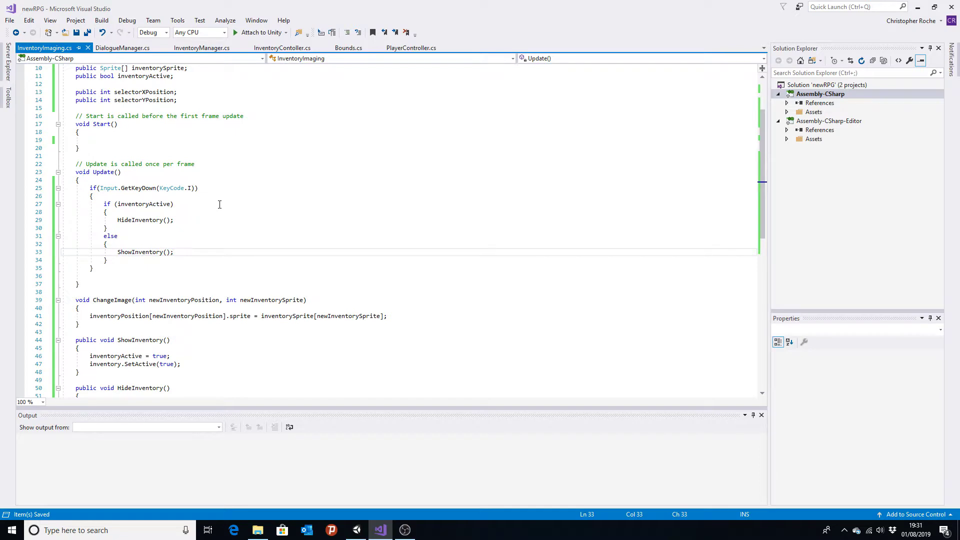
Add a second, empty if (inventoryActive) { } block below the I-key check
{"action": "key", "text": "Down"}
{"action": "key", "text": "Down"}
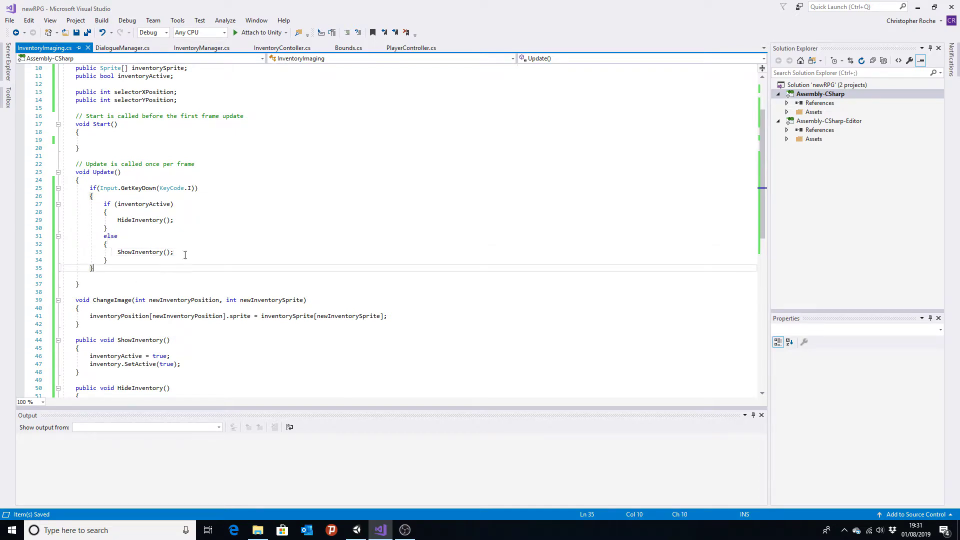
{"action": "key", "text": "Return"}
{"action": "key", "text": "Return"}
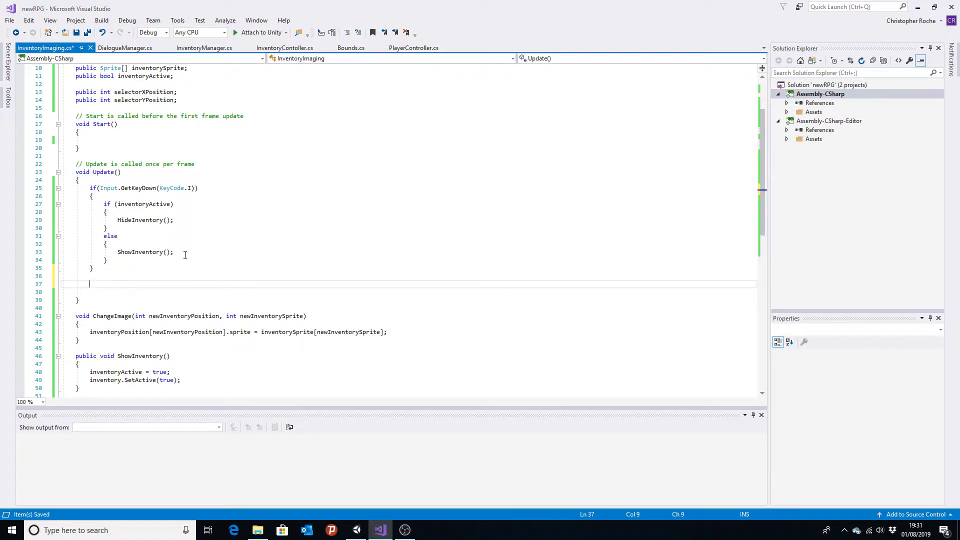
{"action": "type", "text": "if"}
{"action": "type", "text": " ("}
{"action": "type", "text": "inve"}
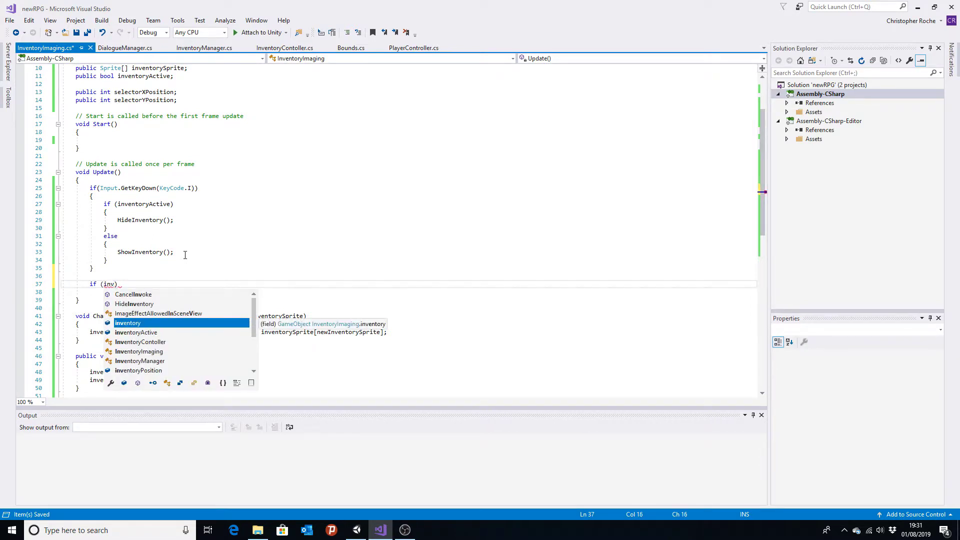
{"action": "key", "text": "Tab"}
{"action": "key", "text": "Return"}
{"action": "type", "text": "{"}
{"action": "key", "text": "Return"}
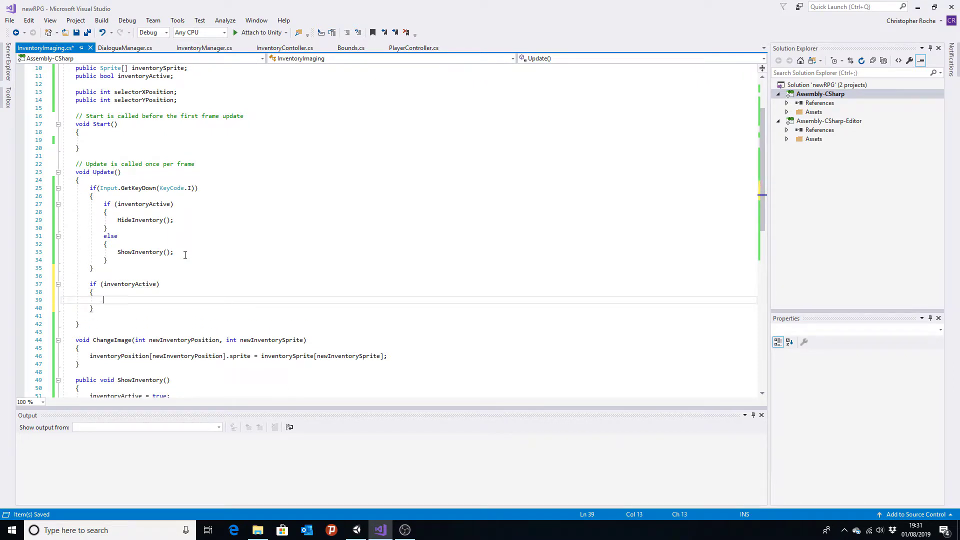
Add an if (Input.GetKeyDown(KeyCode.A)) check with an empty block inside the inventoryActive block
{"action": "type", "text": "if (input."}
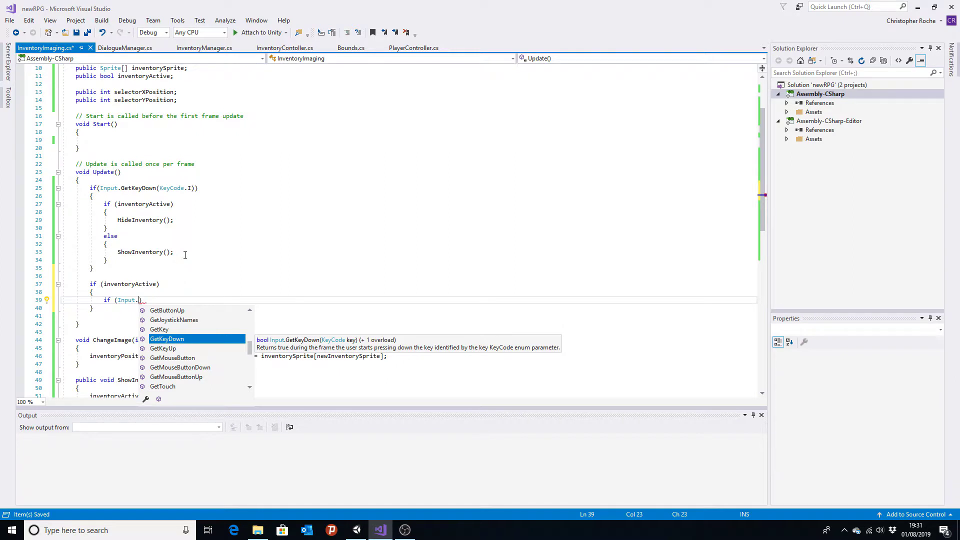
{"action": "type", "text": "get"}
{"action": "key", "text": "Tab"}
{"action": "type", "text": "("}
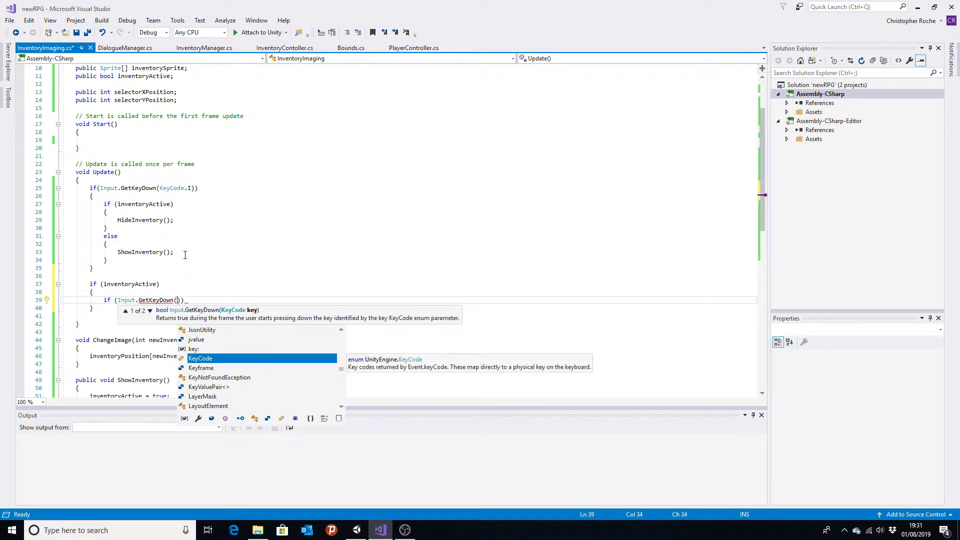
{"action": "type", "text": "Keydoe"}
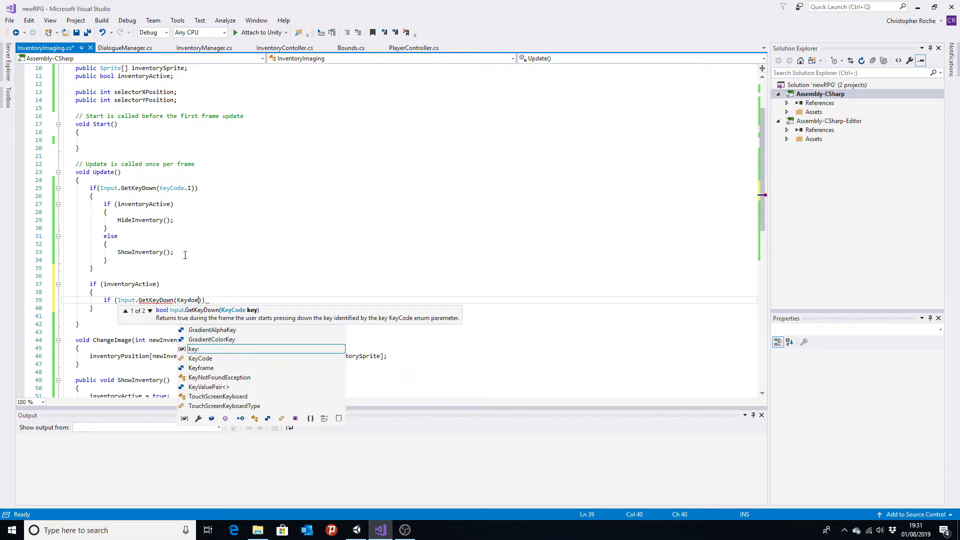
{"action": "key", "text": "Escape"}
{"action": "key", "text": "BackSpace"}
{"action": "key", "text": "BackSpace"}
{"action": "key", "text": "BackSpace"}
{"action": "type", "text": "Ke"}
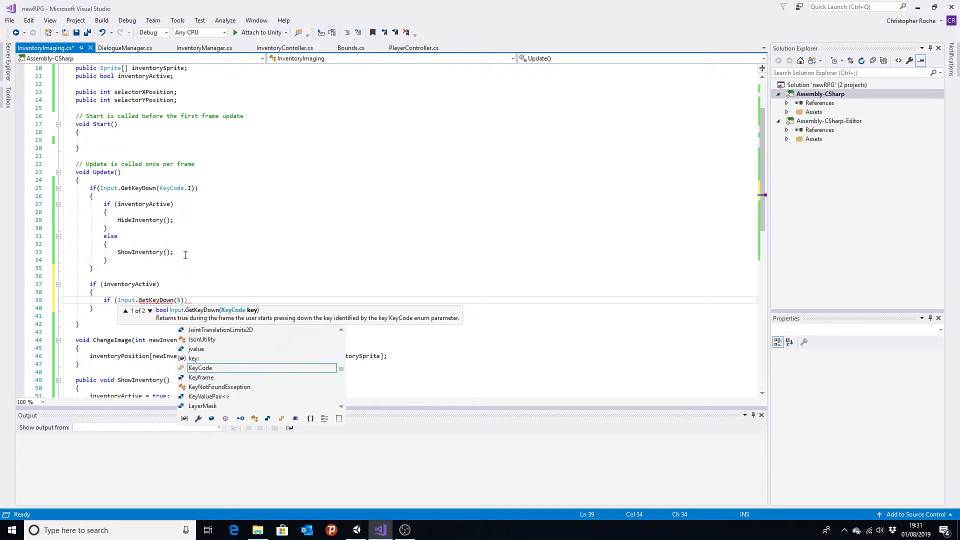
{"action": "type", "text": "yCode"}
{"action": "key", "text": "Tab"}
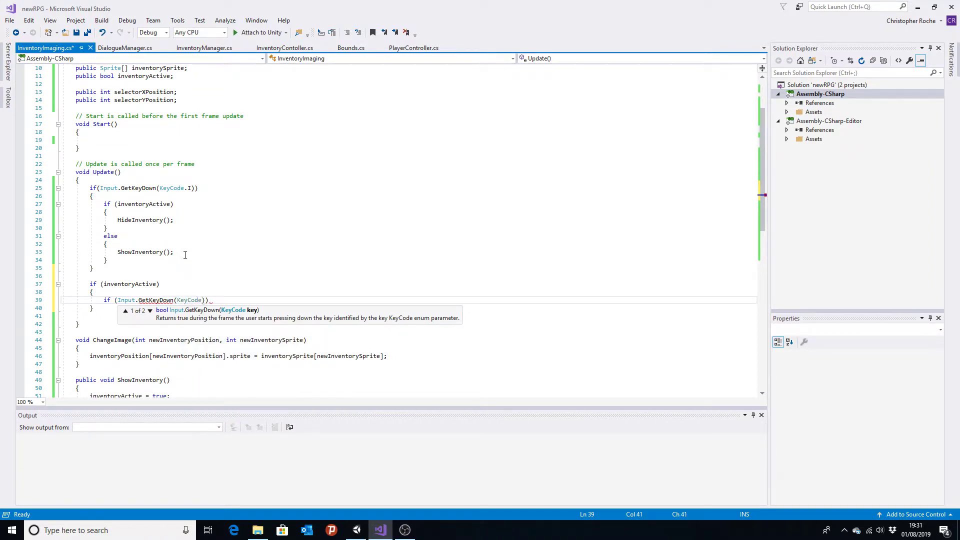
{"action": "type", "text": ".A"}
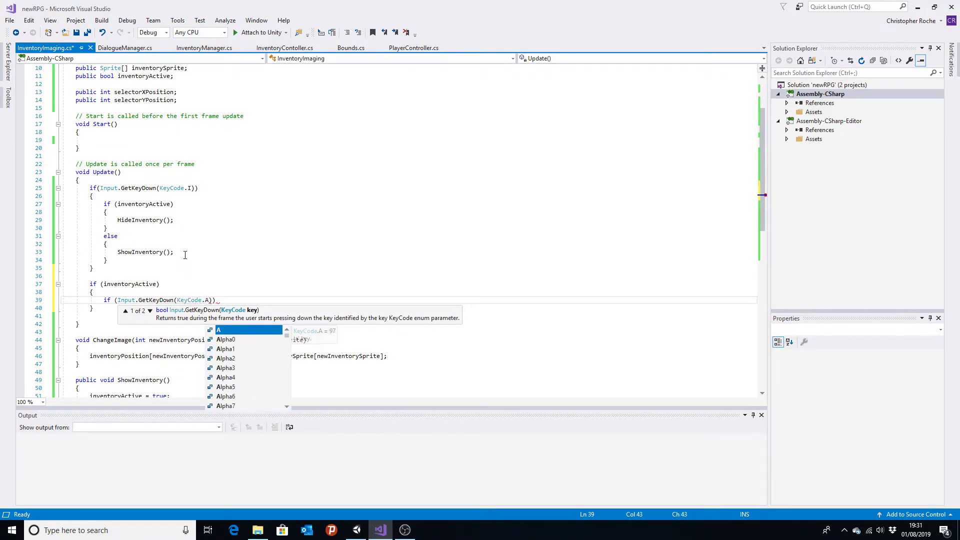
{"action": "type", "text": "))"}
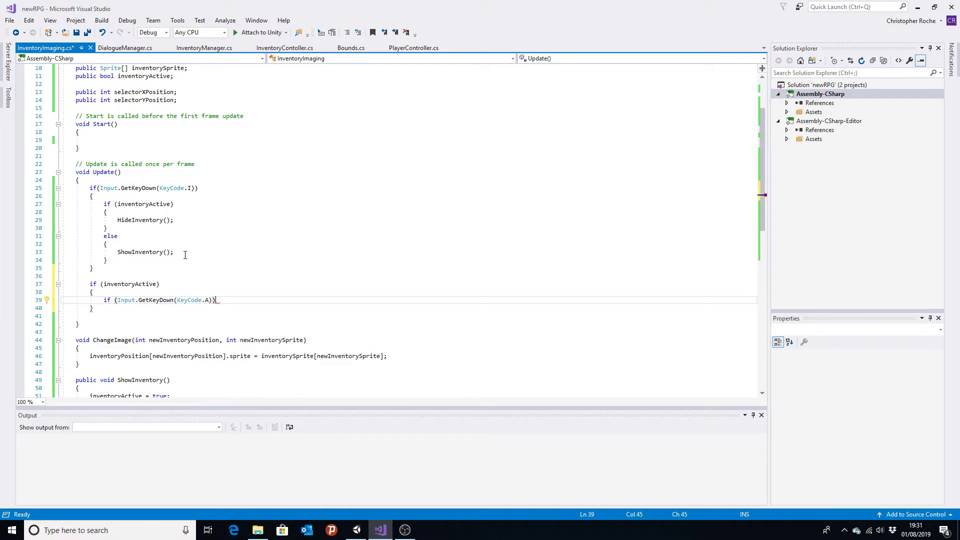
{"action": "key", "text": "Return"}
{"action": "type", "text": "{"}
{"action": "key", "text": "Return"}
{"action": "key", "text": "Down"}
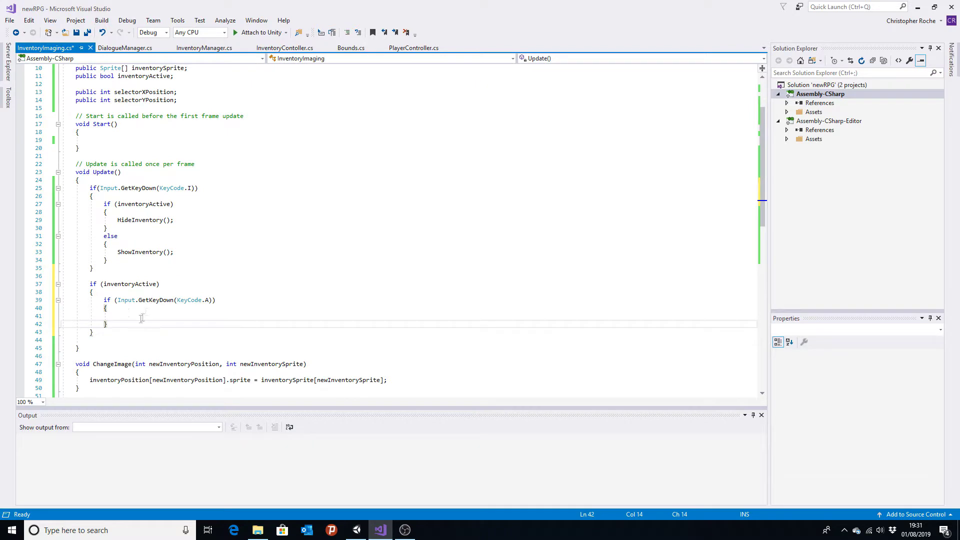
{"action": "left_click", "coordinate": [138, 314]}
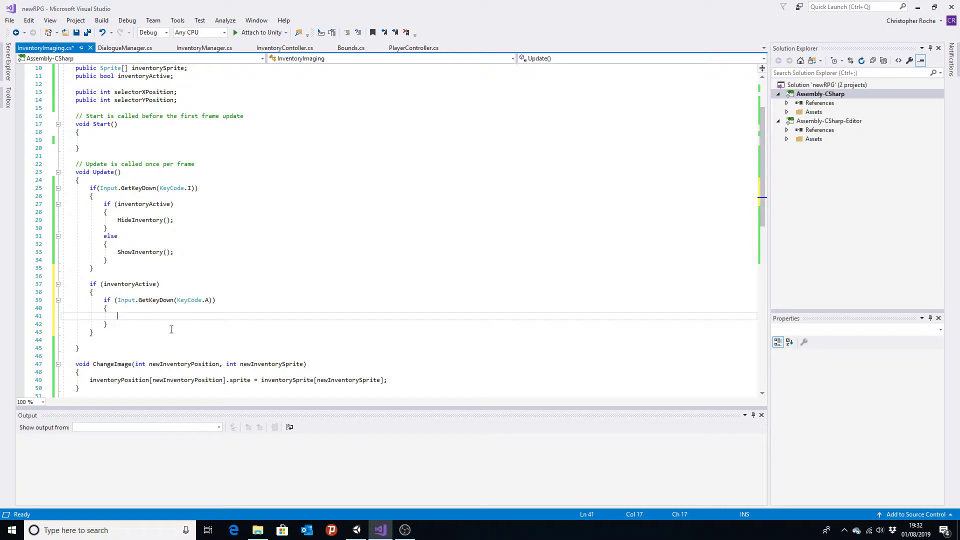
Inside it, add if (selectorXPosition>1) { selectorXPosition--; } and select the finished A-key block
{"action": "type", "text": "if ("}
{"action": "double_click", "coordinate": [145, 92]}
{"action": "key", "text": "ctrl+c"}
{"action": "left_click", "coordinate": [223, 316]}
{"action": "key", "text": "BackSpace"}
{"action": "key", "text": "ctrl+v"}
{"action": "type", "text": ">1"}
{"action": "key", "text": "Return"}
{"action": "type", "text": "{"}
{"action": "key", "text": "Return"}
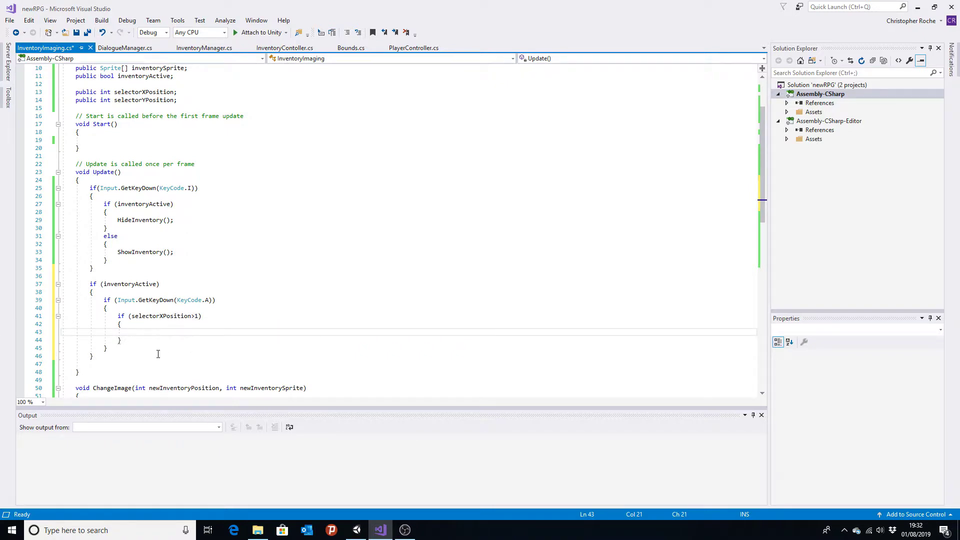
{"action": "type", "text": "select"}
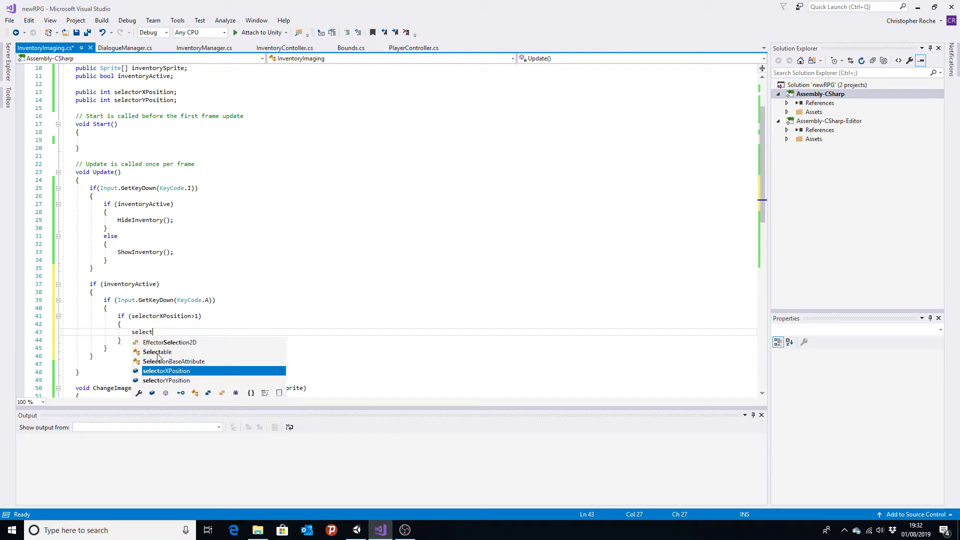
{"action": "key", "text": "Tab"}
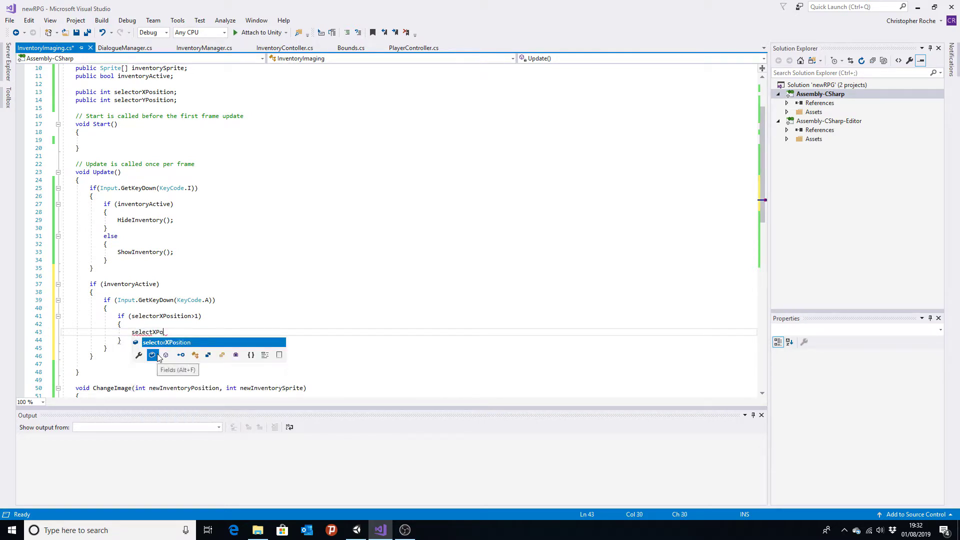
{"action": "type", "text": "sition--;"}
{"action": "key", "text": "Up"}
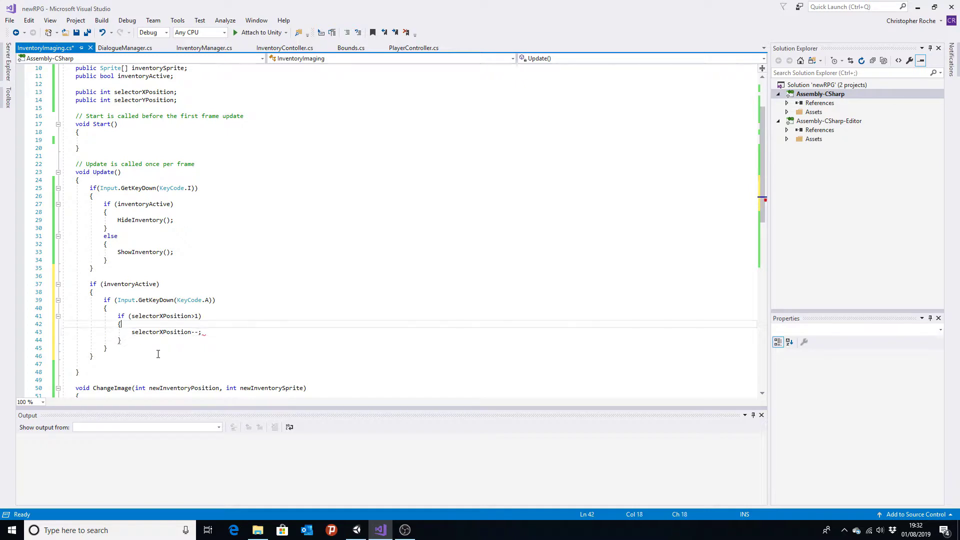
{"action": "left_click_drag", "start_coordinate": [108, 349], "coordinate": [2, 303]}
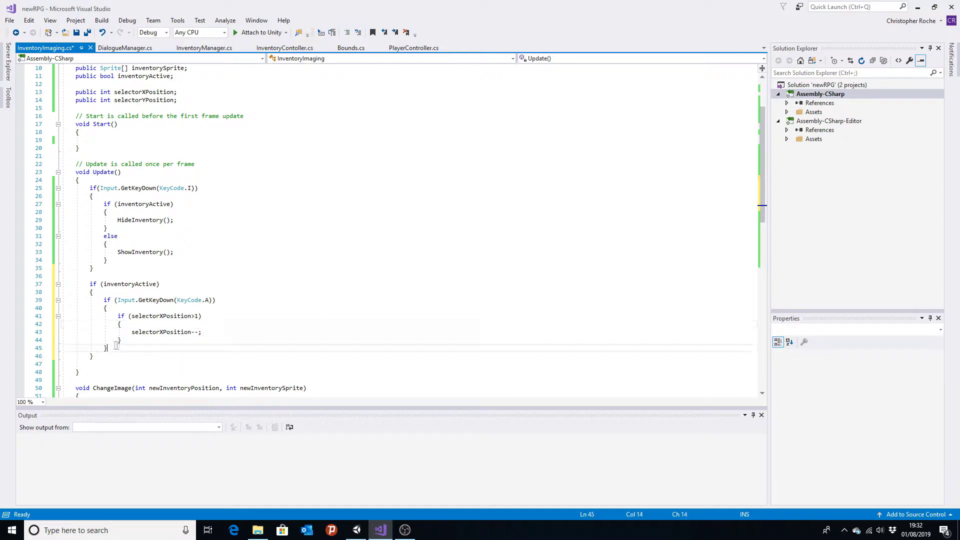
Paste two copies of the A-key block below the original
{"action": "left_click", "coordinate": [135, 350]}
{"action": "key", "text": "Return"}
{"action": "key", "text": "ctrl+v"}
{"action": "scroll", "coordinate": [217, 349], "scroll_direction": "down", "scroll_amount": 5}
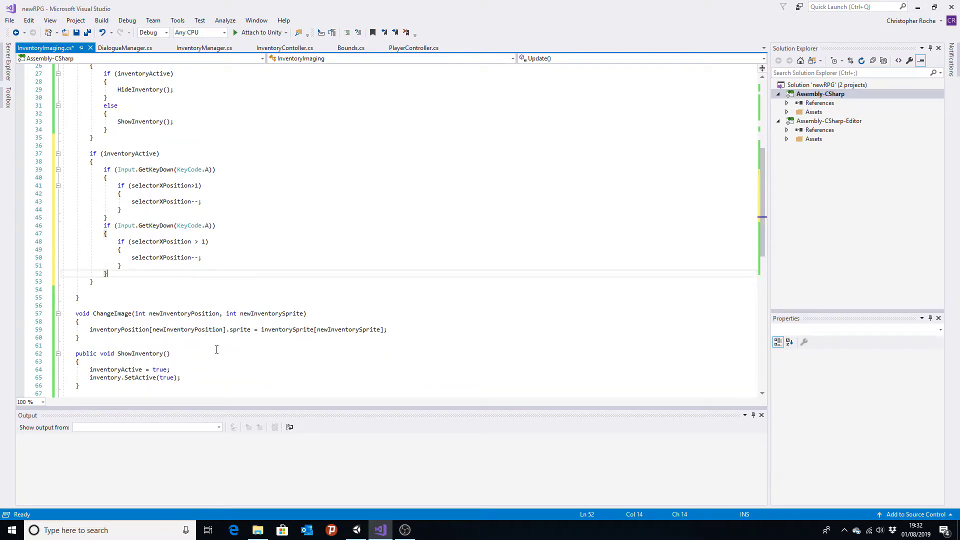
{"action": "key", "text": "Return"}
{"action": "key", "text": "ctrl+v"}
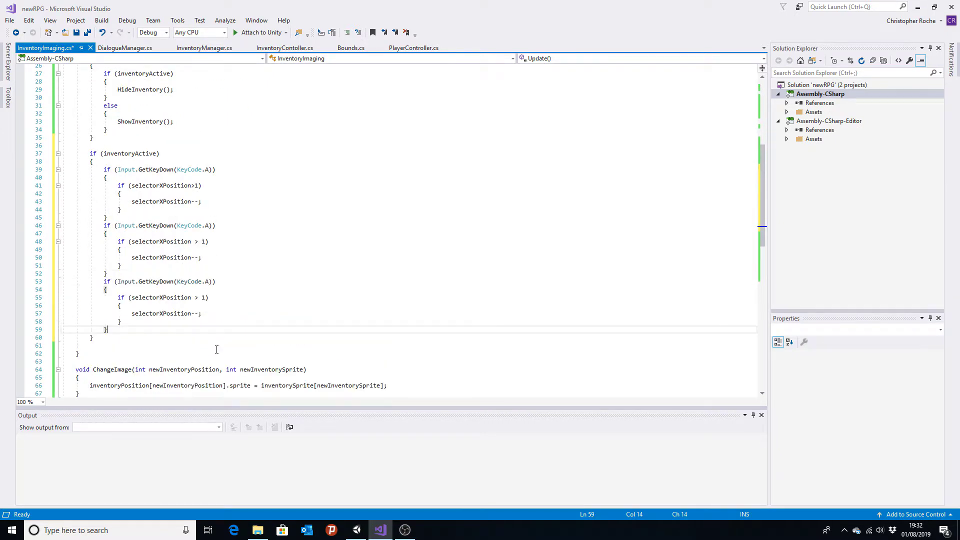
{"action": "scroll", "coordinate": [217, 349], "scroll_direction": "up", "scroll_amount": 2}
Turn the first copy into a KeyCode.D check incrementing selectorXPosition while below 5
{"action": "left_click", "coordinate": [209, 274]}
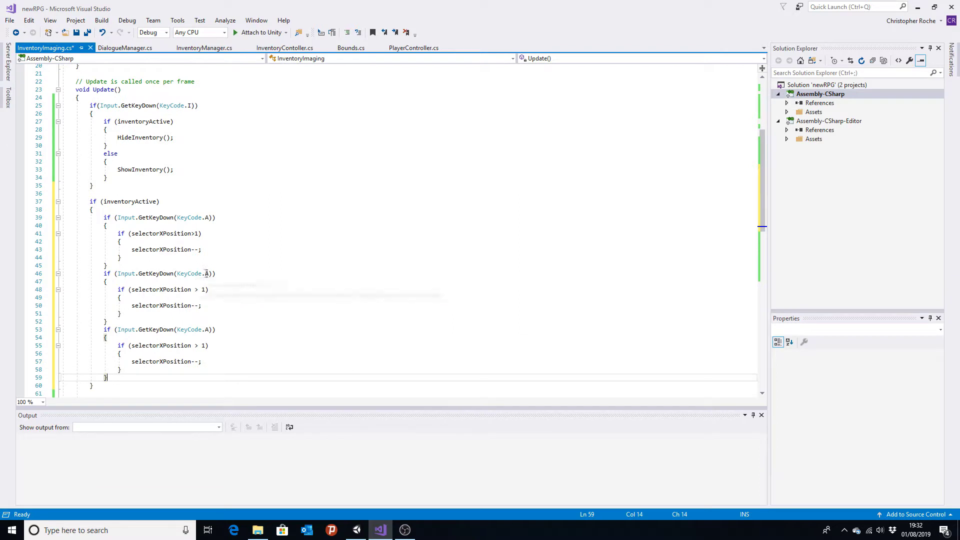
{"action": "key", "text": "BackSpace"}
{"action": "type", "text": "D"}
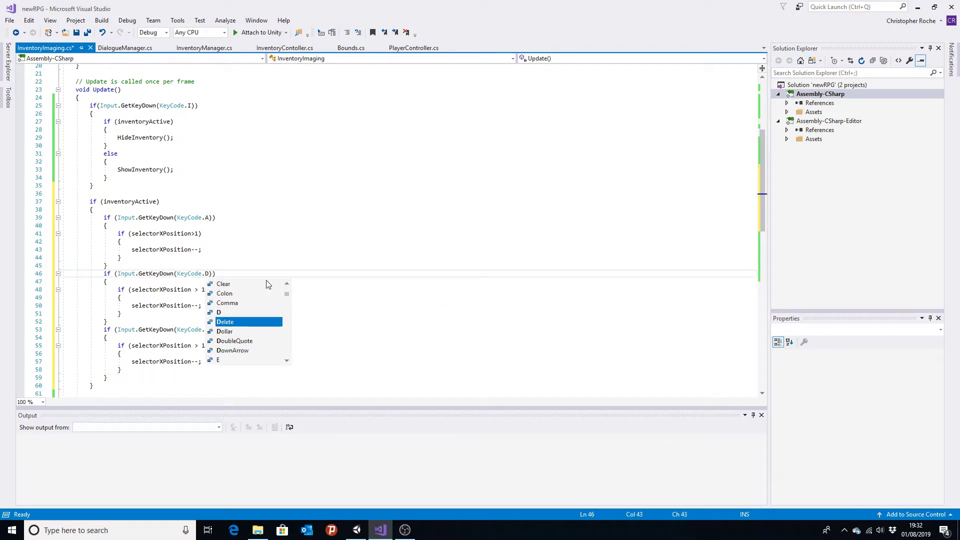
{"action": "key", "text": "Escape"}
{"action": "key", "text": "Down"}
{"action": "key", "text": "Down"}
{"action": "key", "text": "BackSpace"}
{"action": "type", "text": "<"}
{"action": "key", "text": "Down"}
{"action": "key", "text": "Down"}
{"action": "key", "text": "Left"}
{"action": "key", "text": "BackSpace"}
{"action": "key", "text": "BackSpace"}
{"action": "type", "text": "++"}
{"action": "key", "text": "Down"}
{"action": "key", "text": "Down"}
{"action": "key", "text": "Down"}
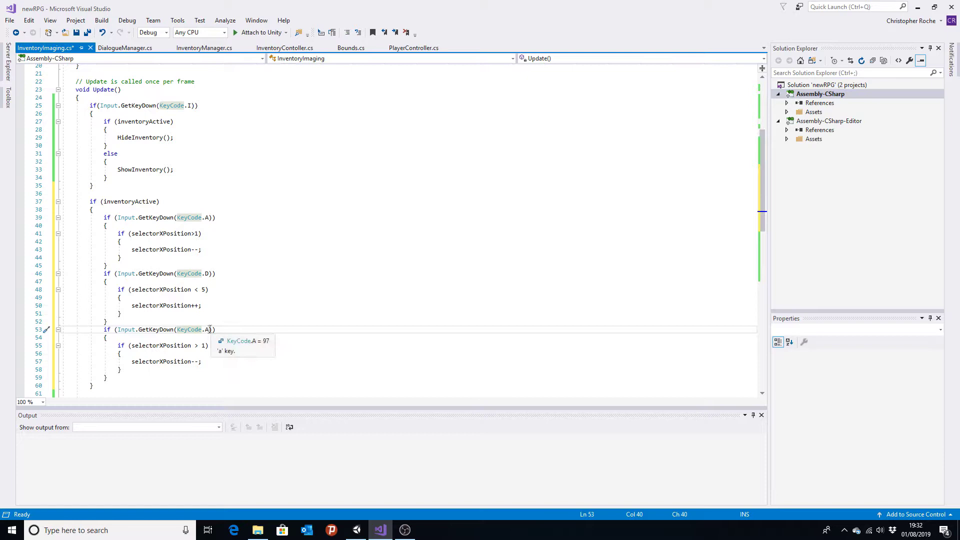
Turn the second copy into a KeyCode.W check decrementing selectorYPosition while above 1
{"action": "left_click", "coordinate": [209, 329]}
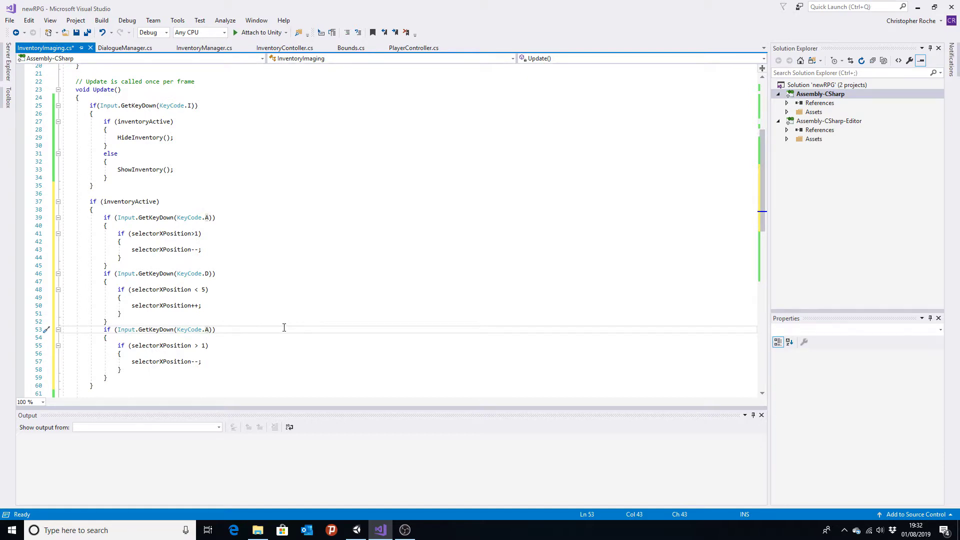
{"action": "key", "text": "BackSpace"}
{"action": "type", "text": "W"}
{"action": "key", "text": "Escape"}
{"action": "key", "text": "Down"}
{"action": "key", "text": "Down"}
{"action": "key", "text": "End"}
{"action": "key", "text": "Left"}
{"action": "key", "text": "Left"}
{"action": "key", "text": "Left"}
{"action": "key", "text": "shift+Right"}
{"action": "type", "text": "Y"}
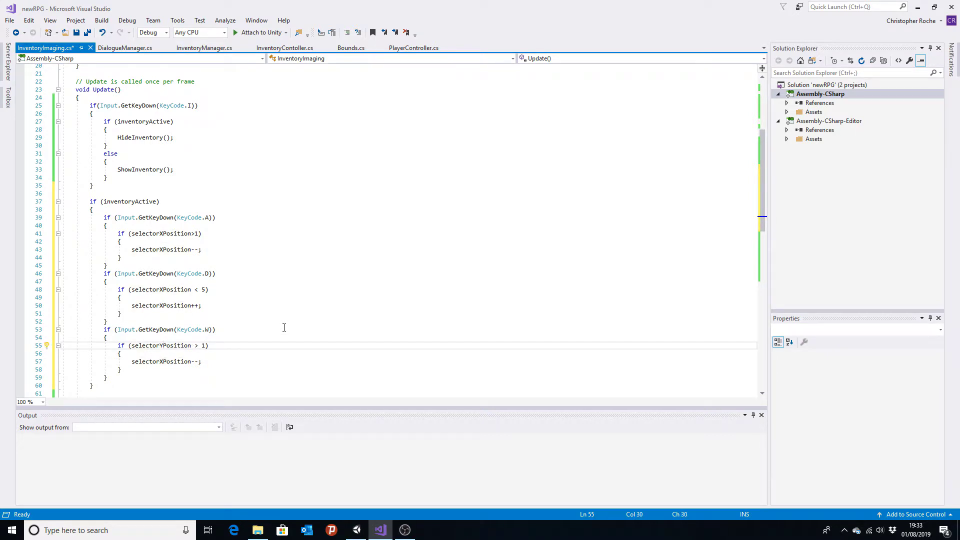
{"action": "key", "text": "Down"}
{"action": "key", "text": "Down"}
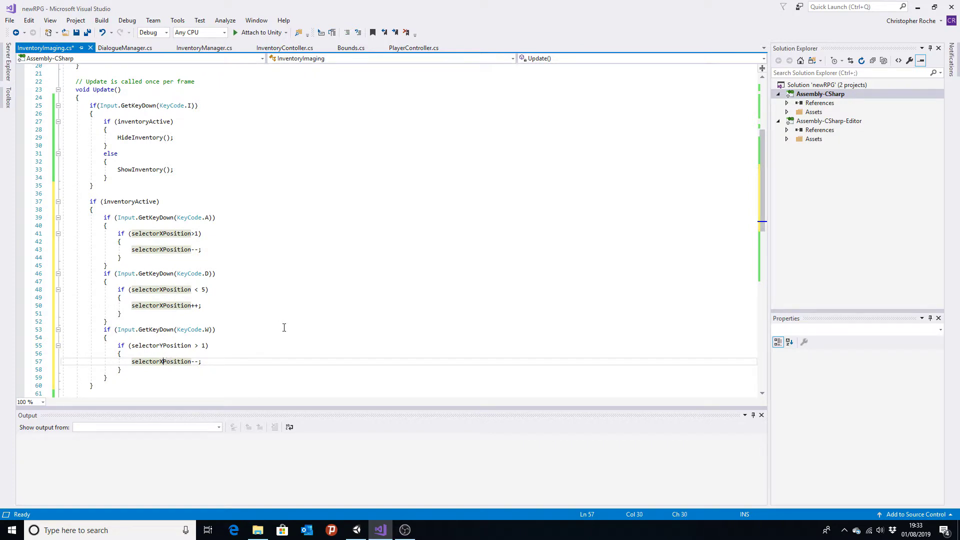
{"action": "key", "text": "BackSpace"}
{"action": "type", "text": "Y"}
{"action": "key", "text": "Right"}
{"action": "key", "text": "Right"}
{"action": "key", "text": "Right"}
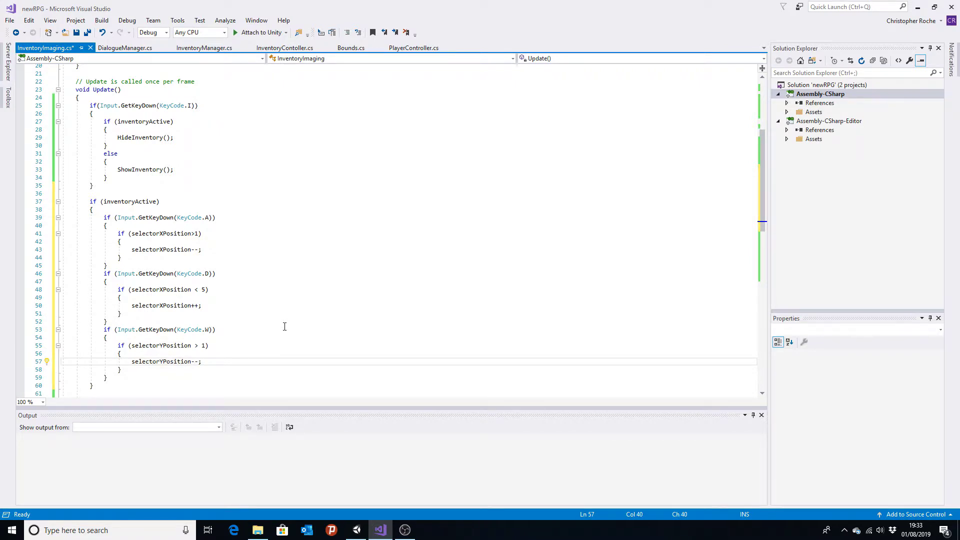
{"action": "scroll", "coordinate": [394, 383], "scroll_direction": "down", "scroll_amount": 3}
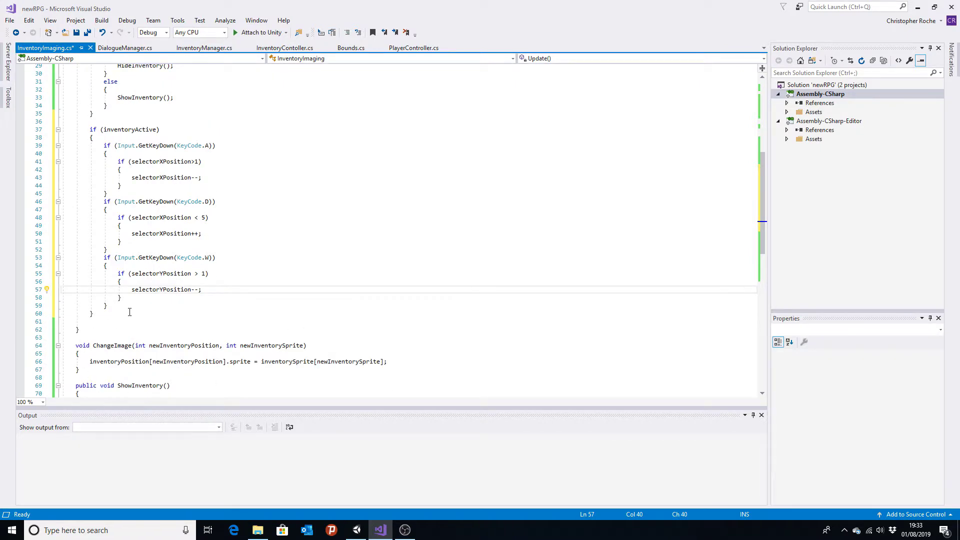
Duplicate the W-key block directly below itself
{"action": "left_click_drag", "start_coordinate": [129, 306], "coordinate": [37, 261]}
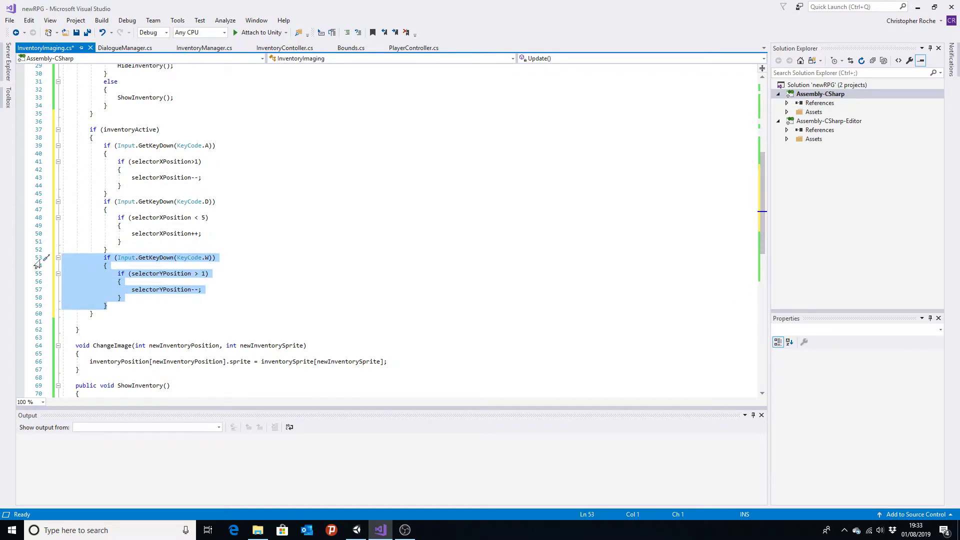
{"action": "left_click", "coordinate": [118, 298]}
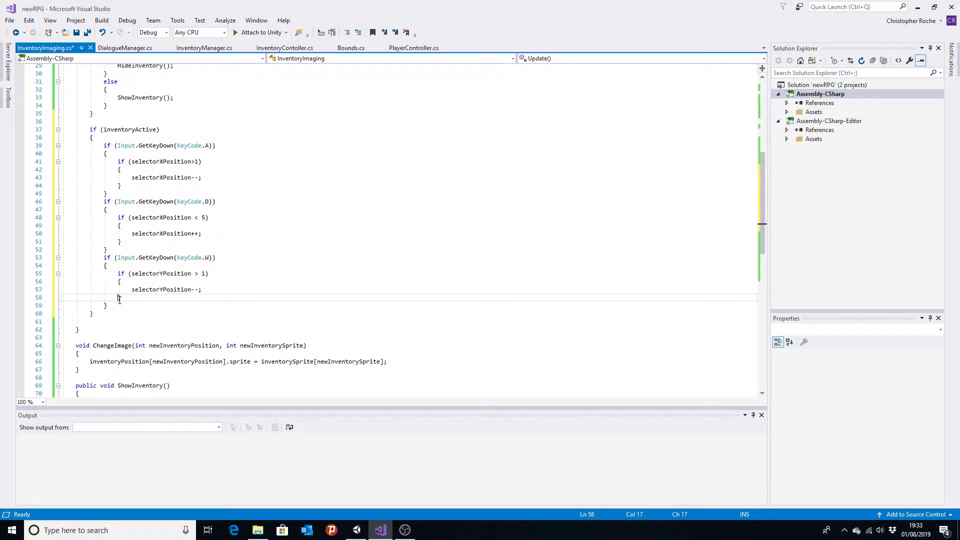
{"action": "left_click_drag", "start_coordinate": [120, 305], "coordinate": [13, 262]}
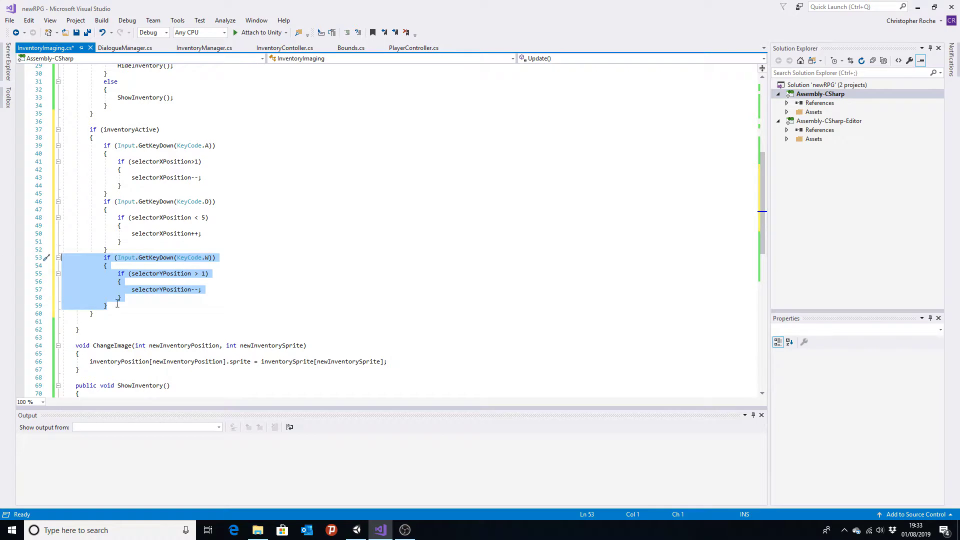
{"action": "key", "text": "ctrl+c"}
{"action": "left_click", "coordinate": [117, 304]}
{"action": "key", "text": "Return"}
{"action": "key", "text": "ctrl+v"}
Change the copy to KeyCode.S with the condition selectorYPosition < 2, then switch to Unity
{"action": "left_click", "coordinate": [210, 314]}
{"action": "key", "text": "BackSpace"}
{"action": "type", "text": "S"}
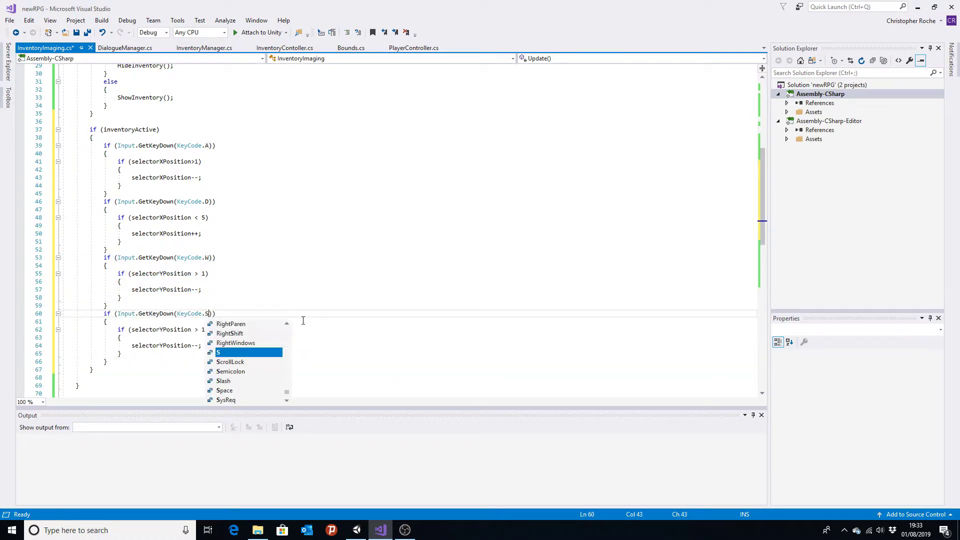
{"action": "key", "text": "Escape"}
{"action": "key", "text": "End"}
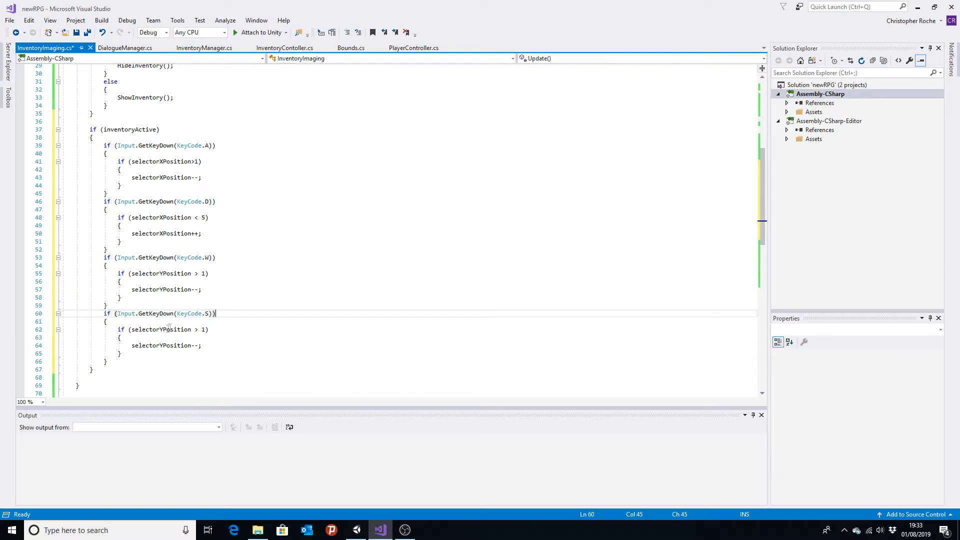
{"action": "left_click", "coordinate": [199, 329]}
{"action": "key", "text": "BackSpace"}
{"action": "type", "text": "<2"}
{"action": "key", "text": "Delete"}
{"action": "key", "text": "Delete"}
{"action": "key", "text": "Left"}
{"action": "key", "text": "Down"}
{"action": "key", "text": "Down"}
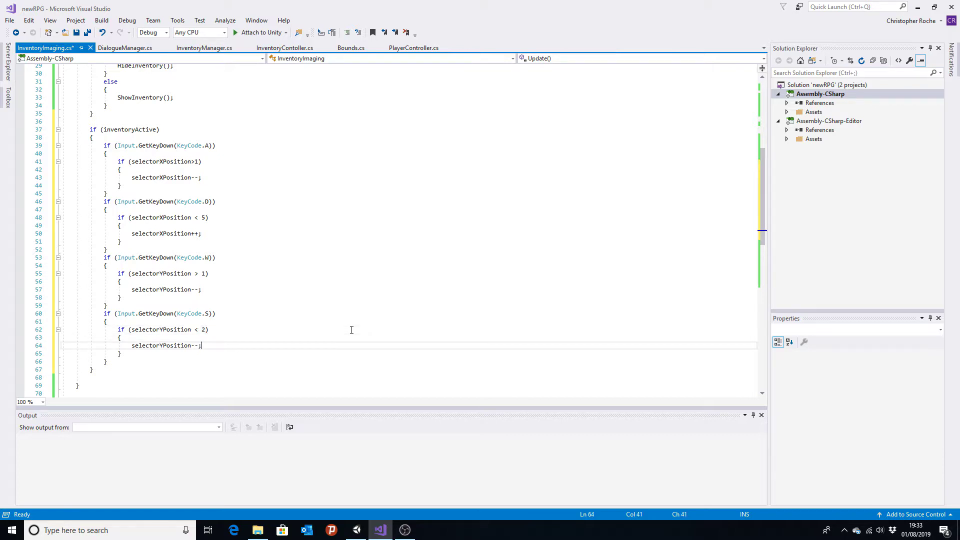
{"action": "left_click", "coordinate": [356, 530]}
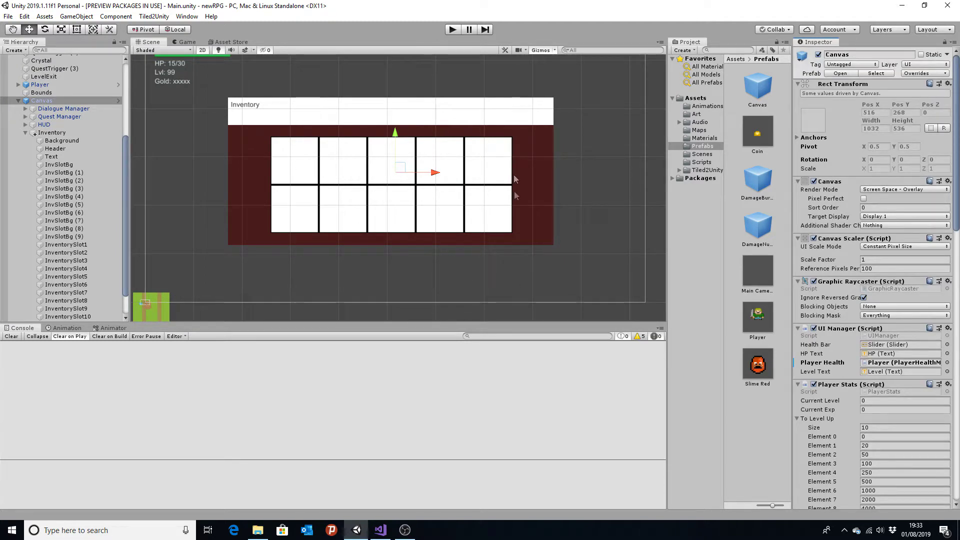
Flip between the InventoryImaging script and Unity's ten-slot inventory panel, ending in Unity
{"action": "key", "text": "alt+Tab"}
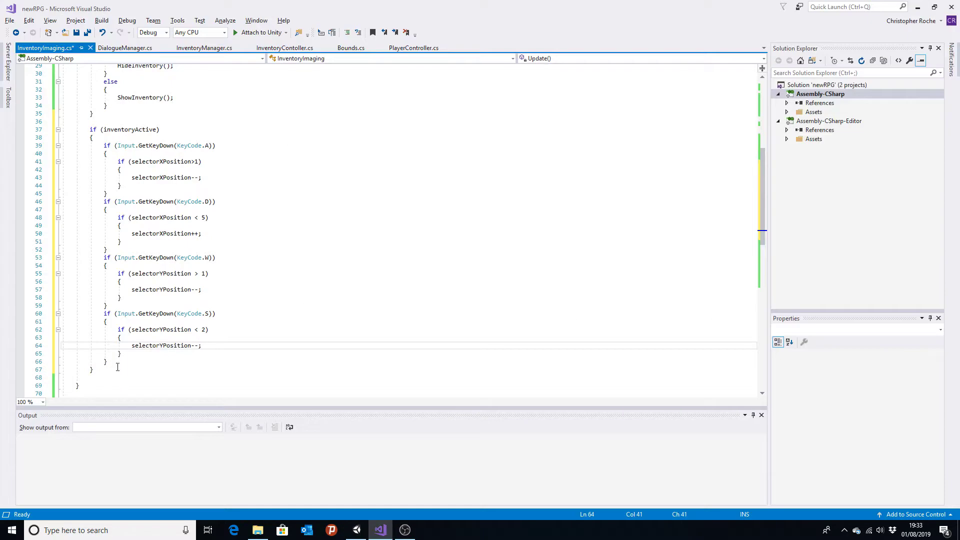
{"action": "key", "text": "alt+Tab"}
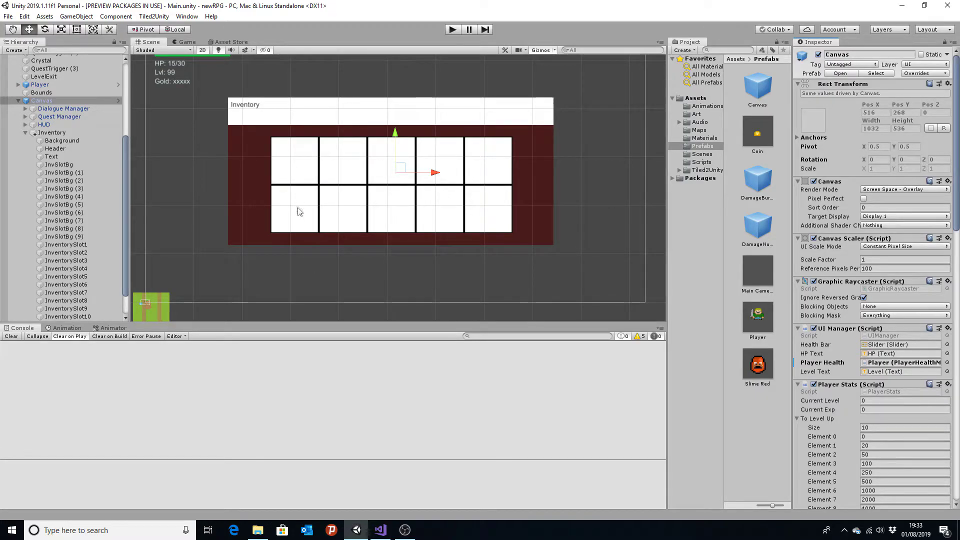
{"action": "key", "text": "alt+Tab"}
{"action": "key", "text": "alt+Tab"}
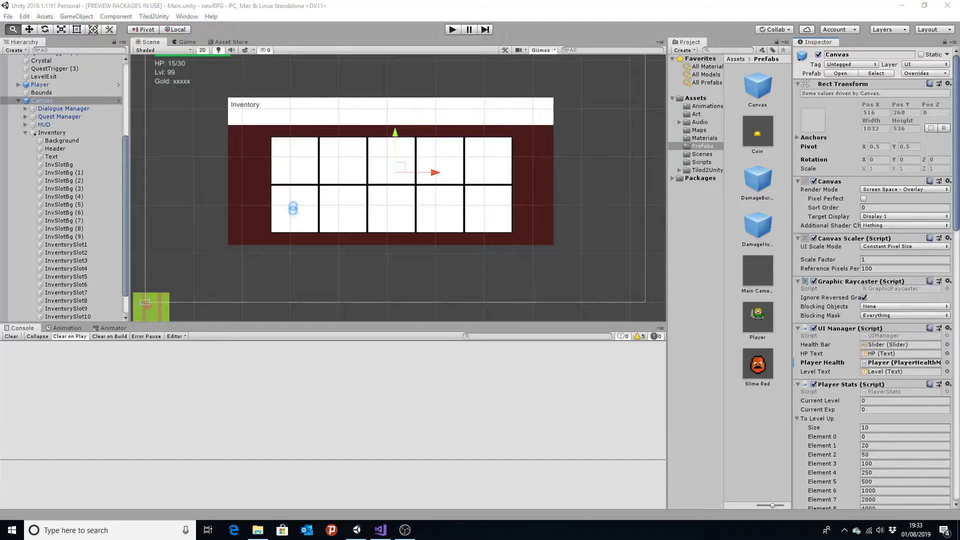
{"action": "key", "text": "alt+Tab"}
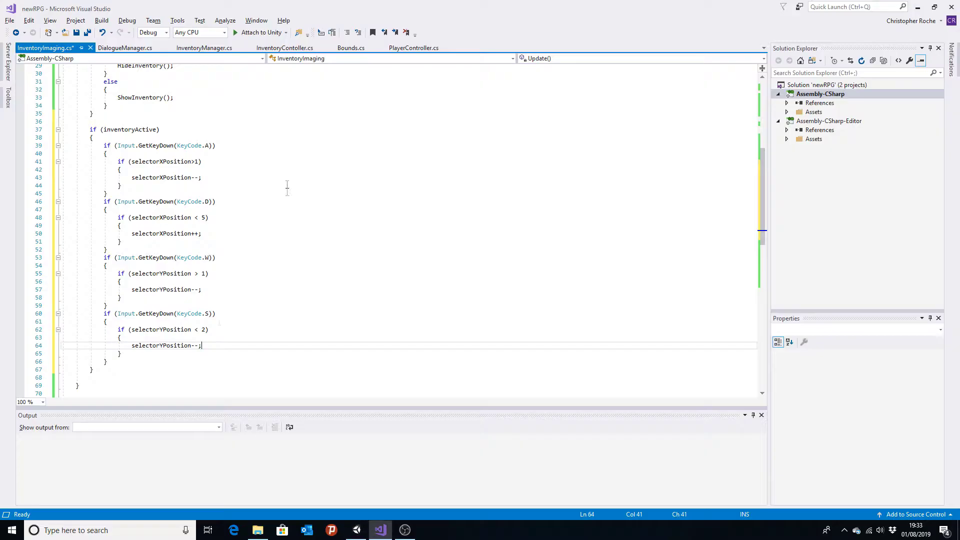
Change the S-key body on line 64 to selectorYPosition++ and recheck the inventory grid in Unity
{"action": "left_click", "coordinate": [197, 343]}
{"action": "key", "text": "BackSpace"}
{"action": "type", "text": "++"}
{"action": "key", "text": "Up"}
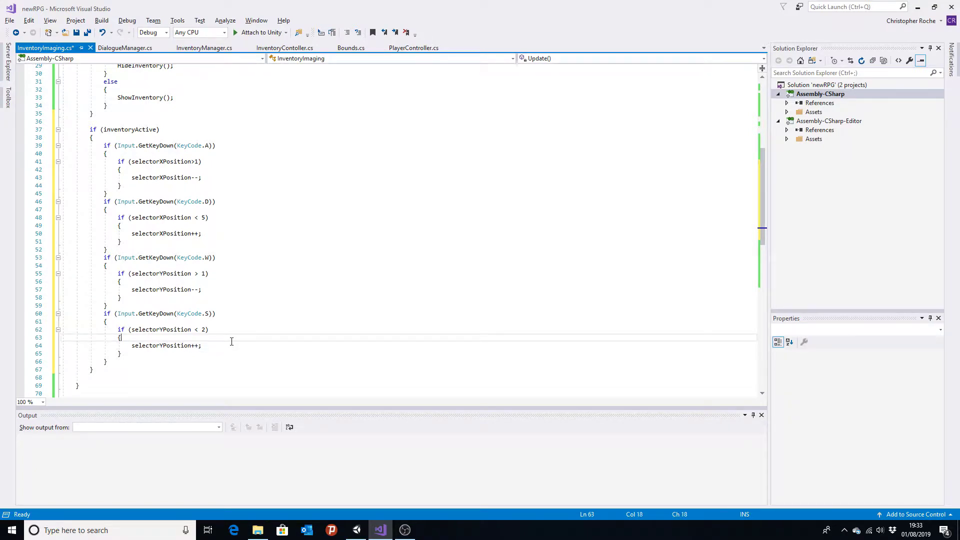
{"action": "scroll", "coordinate": [160, 170], "scroll_direction": "down", "scroll_amount": 1}
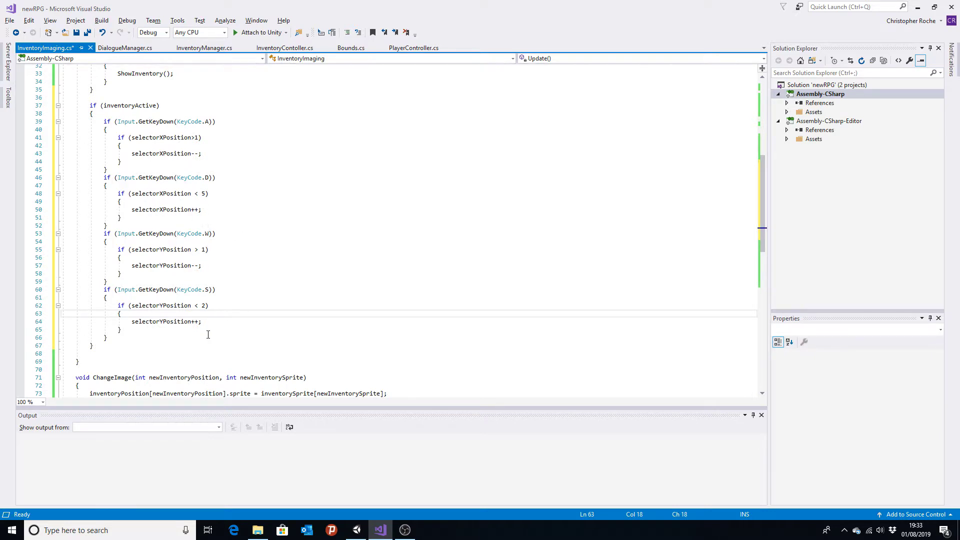
{"action": "key", "text": "alt+Tab"}
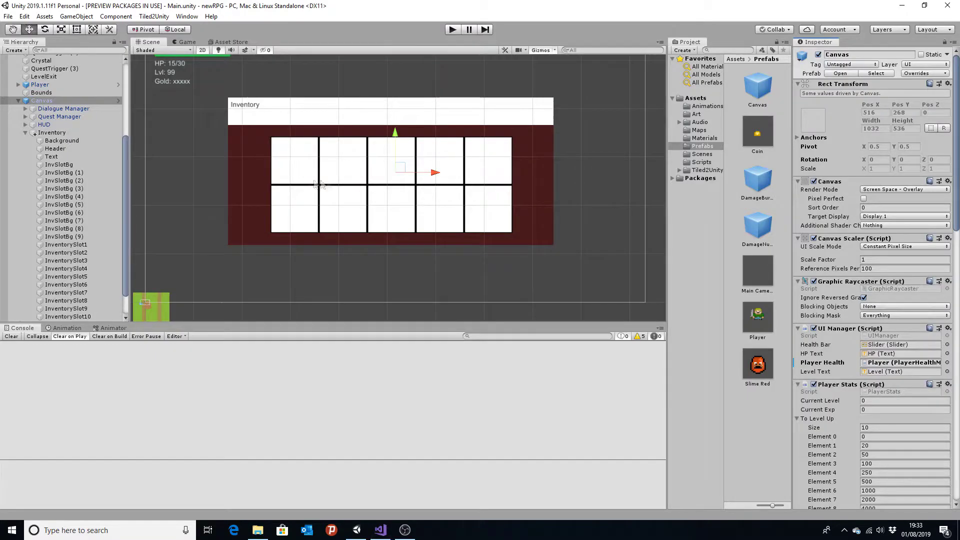
{"action": "key", "text": "alt+Tab"}
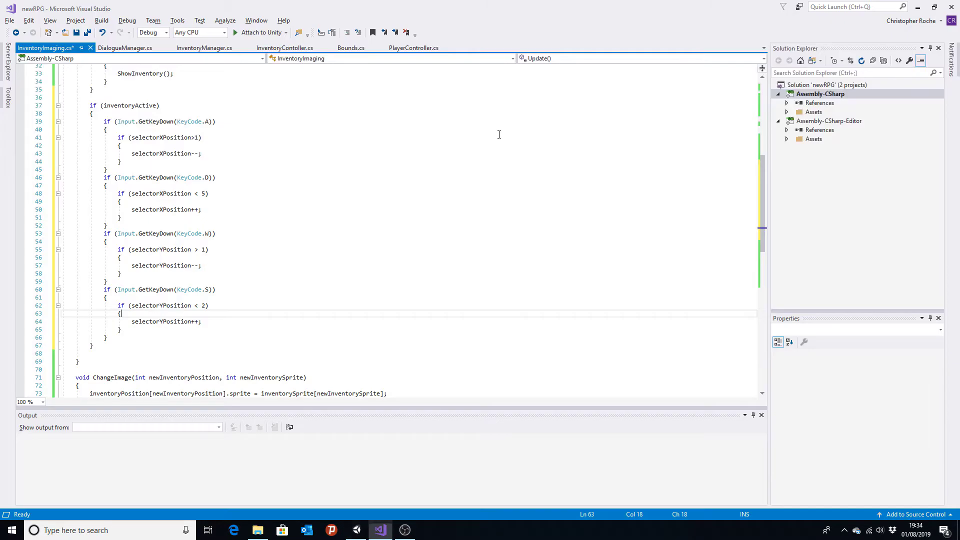
{"action": "scroll", "coordinate": [330, 216], "scroll_direction": "down", "scroll_amount": 4}
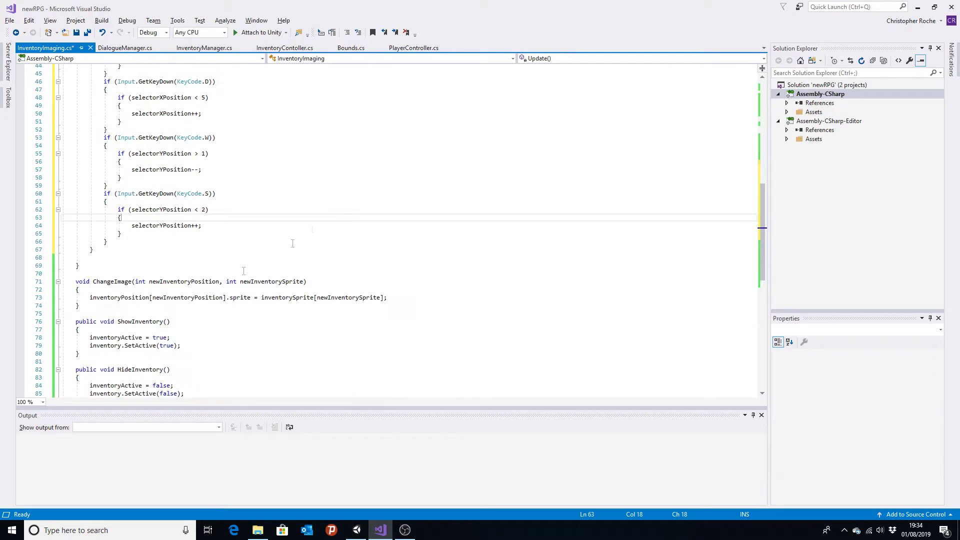
{"action": "scroll", "coordinate": [118, 267], "scroll_direction": "up", "scroll_amount": 7}
{"action": "scroll", "coordinate": [100, 187], "scroll_direction": "down", "scroll_amount": 5}
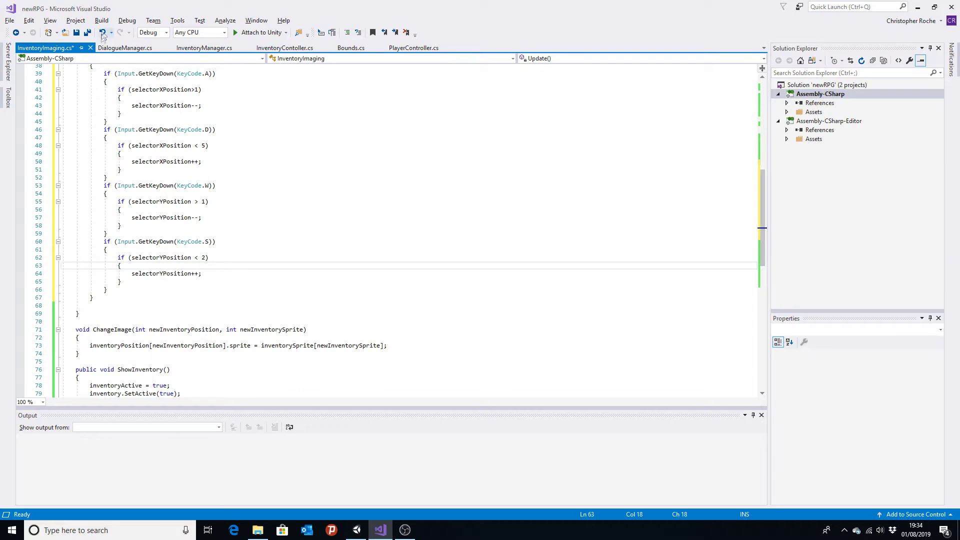
{"action": "scroll", "coordinate": [212, 177], "scroll_direction": "up", "scroll_amount": 3}
{"action": "left_click", "coordinate": [212, 177]}
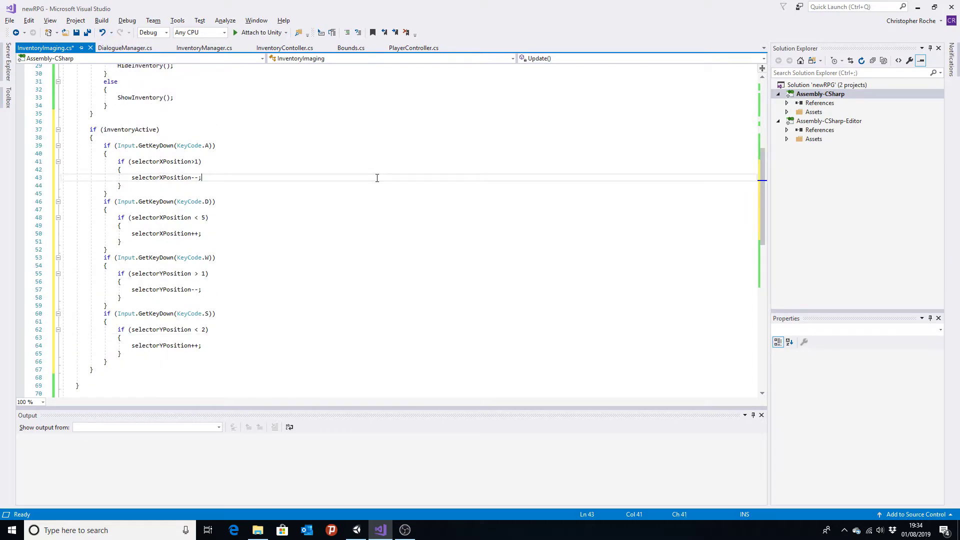
Add 'positionChange = true;' on a new line after the first selector decrement
{"action": "key", "text": "Return"}
{"action": "type", "text": "posis"}
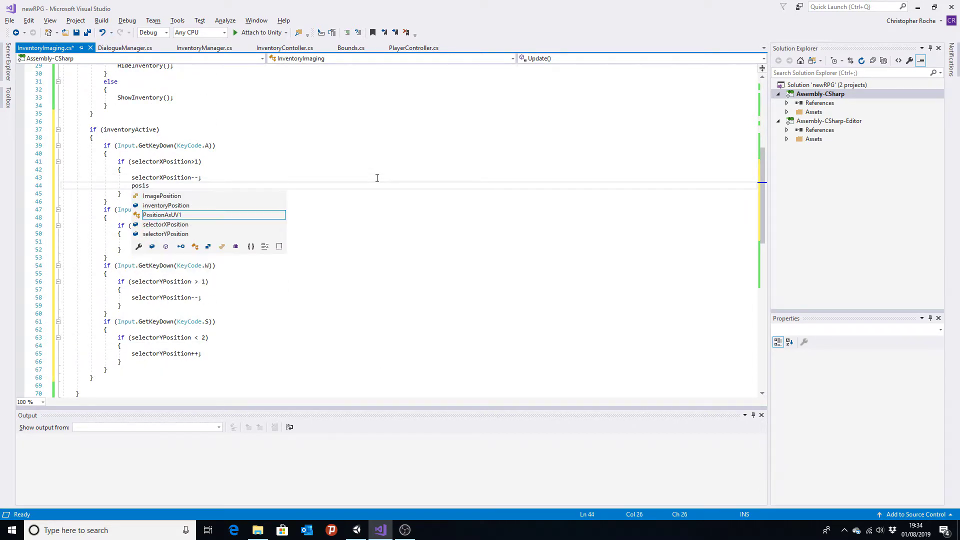
{"action": "type", "text": "tio"}
{"action": "key", "text": "BackSpace"}
{"action": "key", "text": "BackSpace"}
{"action": "key", "text": "BackSpace"}
{"action": "type", "text": "tionChange = true;"}
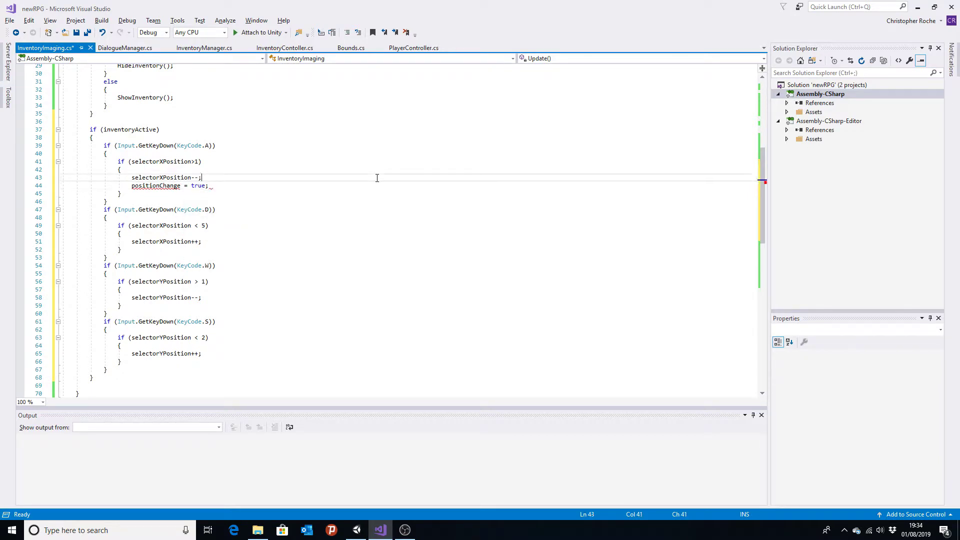
Copy 'positionChange = true;' after the selectorXPosition++, selectorYPosition-- and selectorYPosition++ lines
{"action": "left_click_drag", "start_coordinate": [215, 186], "coordinate": [132, 186]}
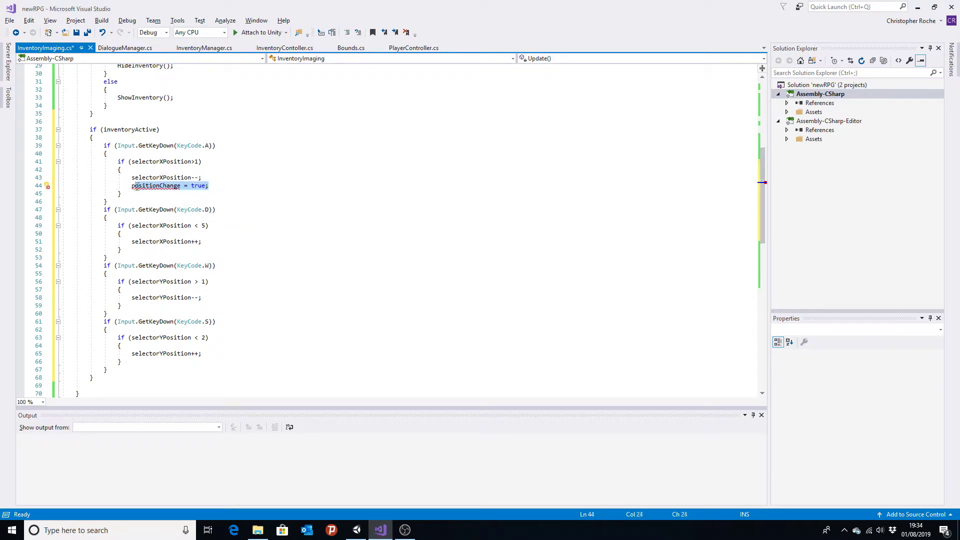
{"action": "key", "text": "ctrl+c"}
{"action": "left_click", "coordinate": [211, 242]}
{"action": "key", "text": "Return"}
{"action": "key", "text": "ctrl+v"}
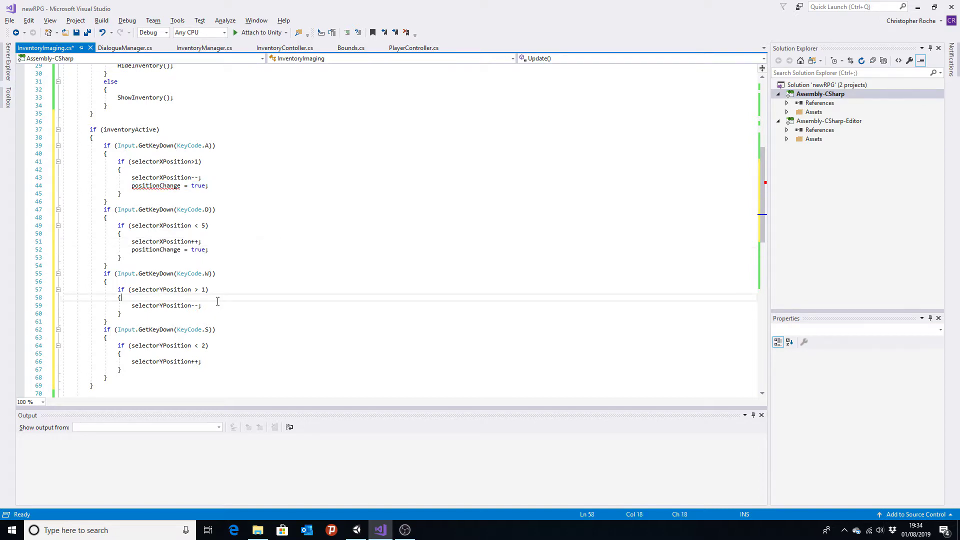
{"action": "left_click", "coordinate": [220, 307]}
{"action": "key", "text": "Return"}
{"action": "key", "text": "ctrl+v"}
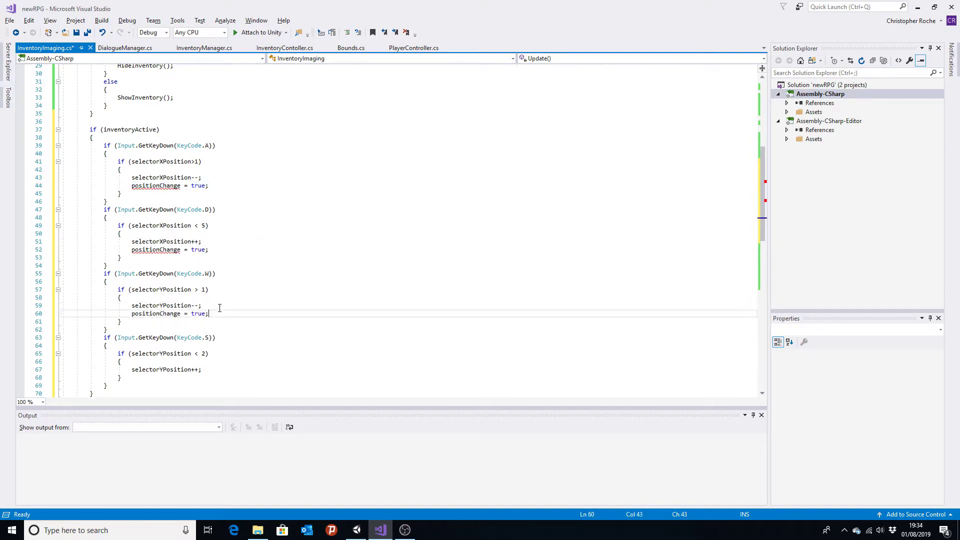
{"action": "left_click", "coordinate": [228, 369]}
{"action": "key", "text": "Return"}
{"action": "key", "text": "ctrl+v"}
Declare 'public bool positionChange = false;' below the inventoryActive declaration
{"action": "scroll", "coordinate": [310, 205], "scroll_direction": "up", "scroll_amount": 10}
{"action": "left_click", "coordinate": [210, 149]}
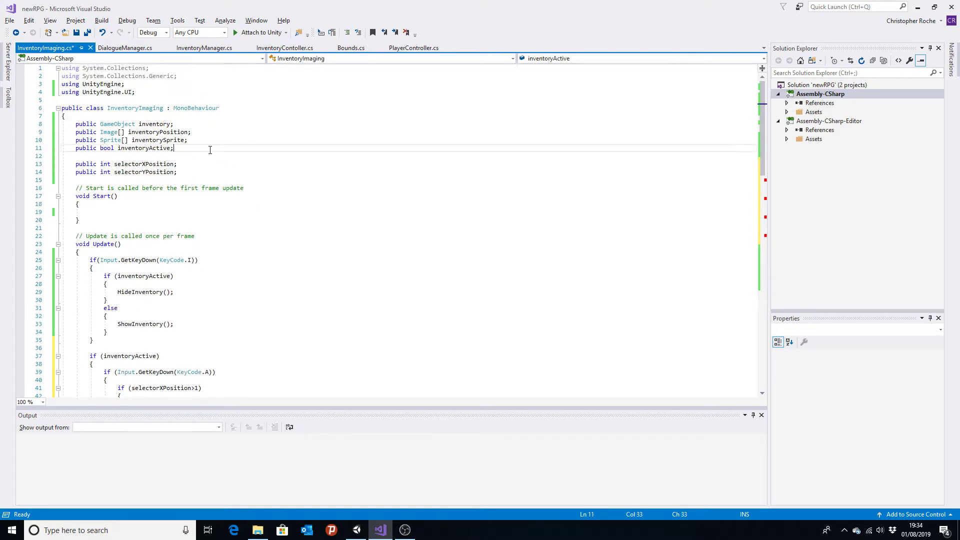
{"action": "key", "text": "Return"}
{"action": "type", "text": "public "}
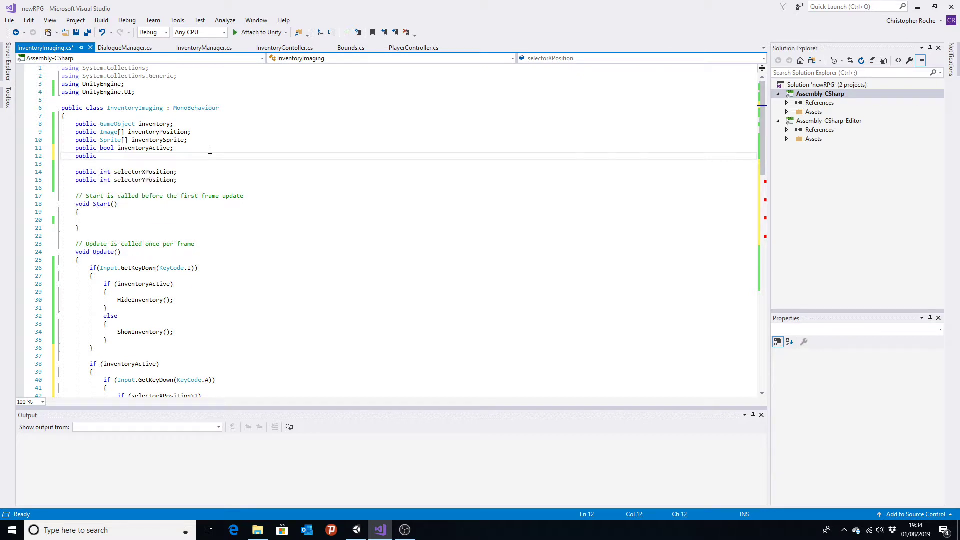
{"action": "type", "text": "bool"}
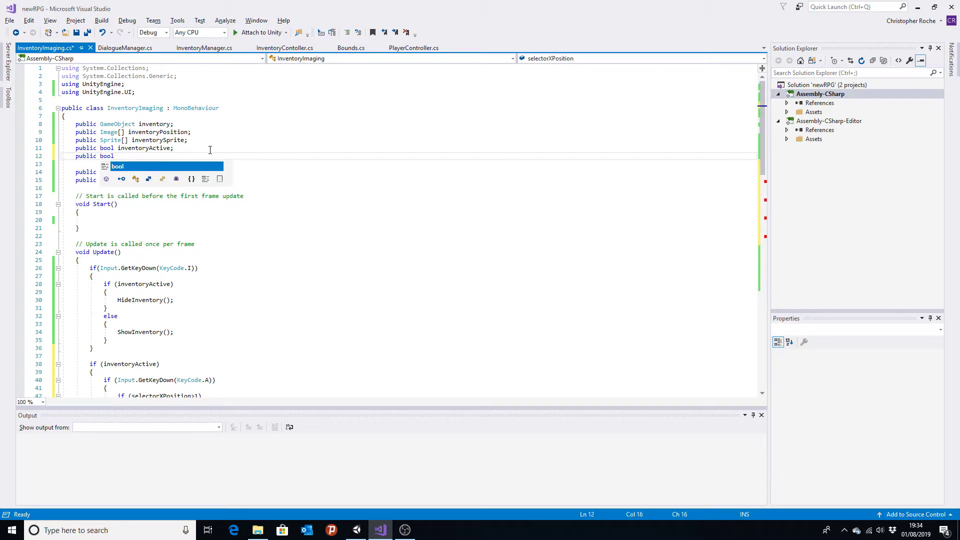
{"action": "key", "text": "ctrl+v"}
{"action": "key", "text": "BackSpace"}
{"action": "key", "text": "BackSpace"}
{"action": "type", "text": "alse"}
{"action": "key", "text": "Down"}
Drop the '= false' initialiser, leaving 'public bool positionChange;', and save all
{"action": "scroll", "coordinate": [207, 170], "scroll_direction": "down", "scroll_amount": 12}
{"action": "scroll", "coordinate": [208, 210], "scroll_direction": "down", "scroll_amount": 4}
{"action": "scroll", "coordinate": [211, 250], "scroll_direction": "up", "scroll_amount": 9}
{"action": "scroll", "coordinate": [214, 285], "scroll_direction": "up", "scroll_amount": 7}
{"action": "left_click_drag", "start_coordinate": [203, 156], "coordinate": [167, 156]}
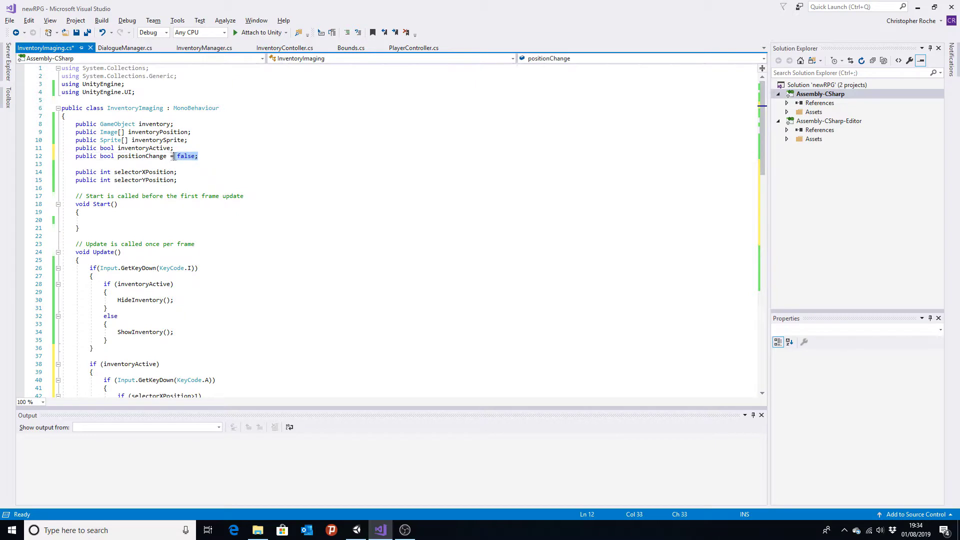
{"action": "type", "text": ";"}
{"action": "key", "text": "Down"}
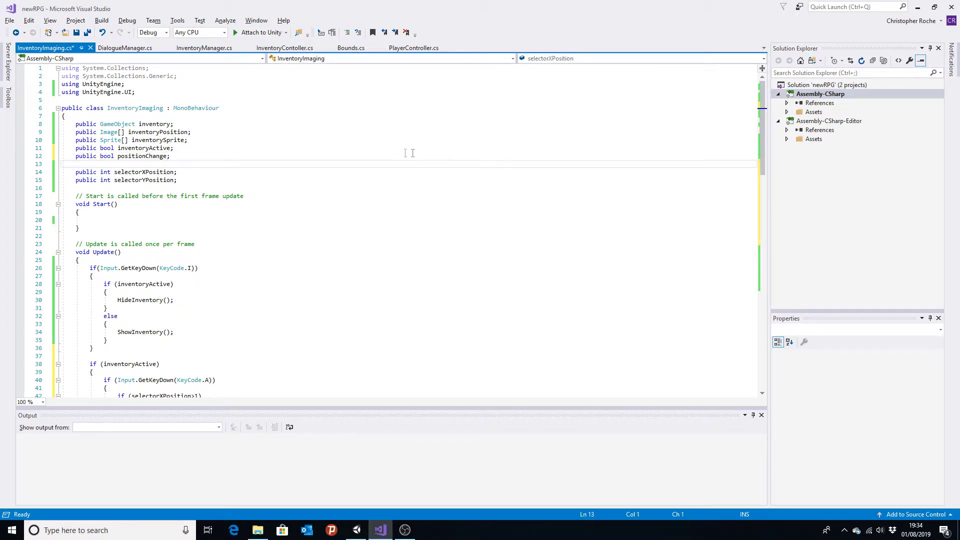
{"action": "left_click", "coordinate": [88, 33]}
Start an 'if (positionChange)' statement below the key-handling blocks
{"action": "scroll", "coordinate": [269, 265], "scroll_direction": "down", "scroll_amount": 8}
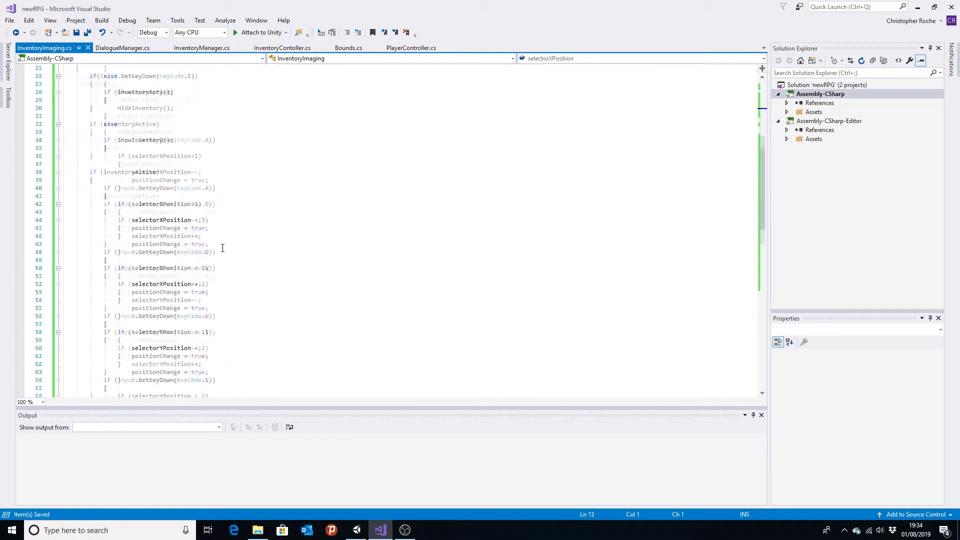
{"action": "scroll", "coordinate": [269, 265], "scroll_direction": "down", "scroll_amount": 4}
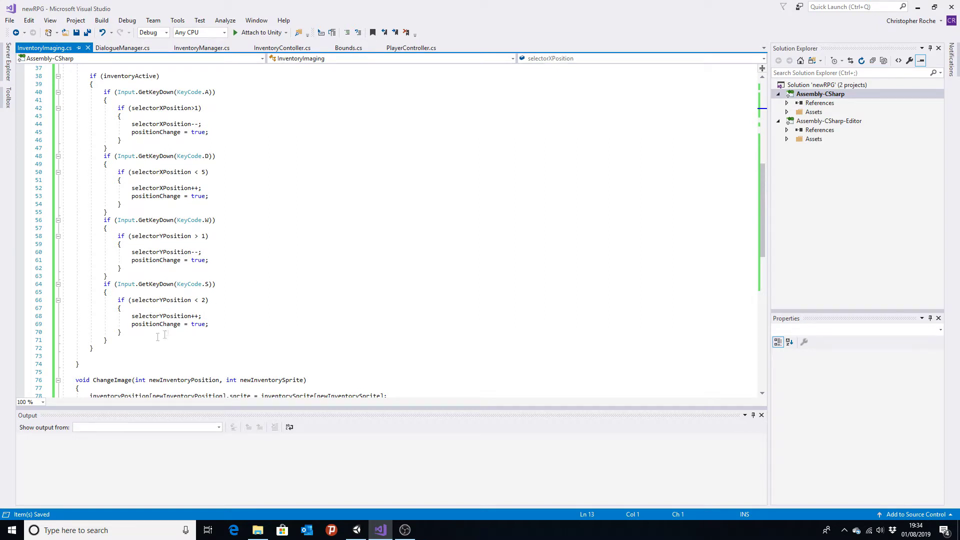
{"action": "scroll", "coordinate": [94, 129], "scroll_direction": "up", "scroll_amount": 3}
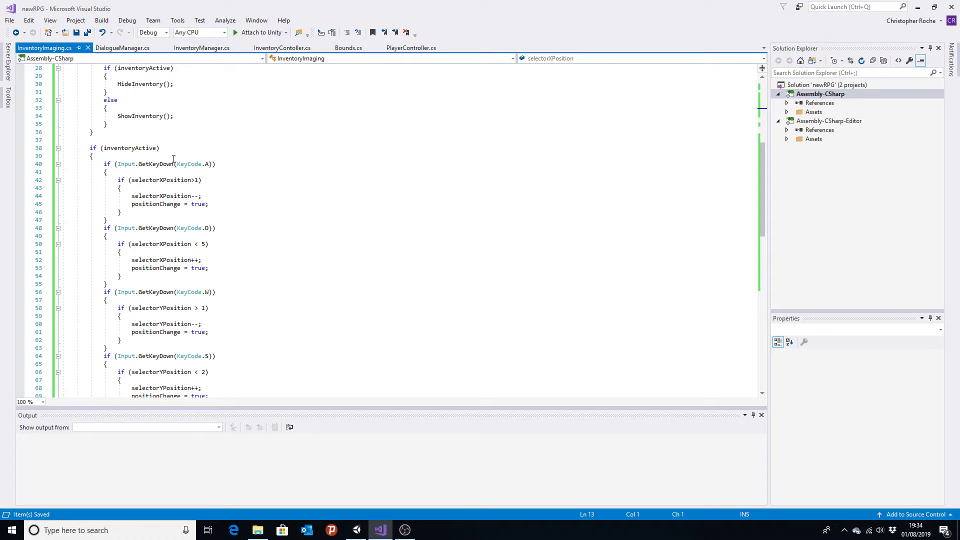
{"action": "scroll", "coordinate": [114, 300], "scroll_direction": "down", "scroll_amount": 5}
{"action": "left_click", "coordinate": [115, 294]}
{"action": "key", "text": "Return"}
{"action": "key", "text": "Return"}
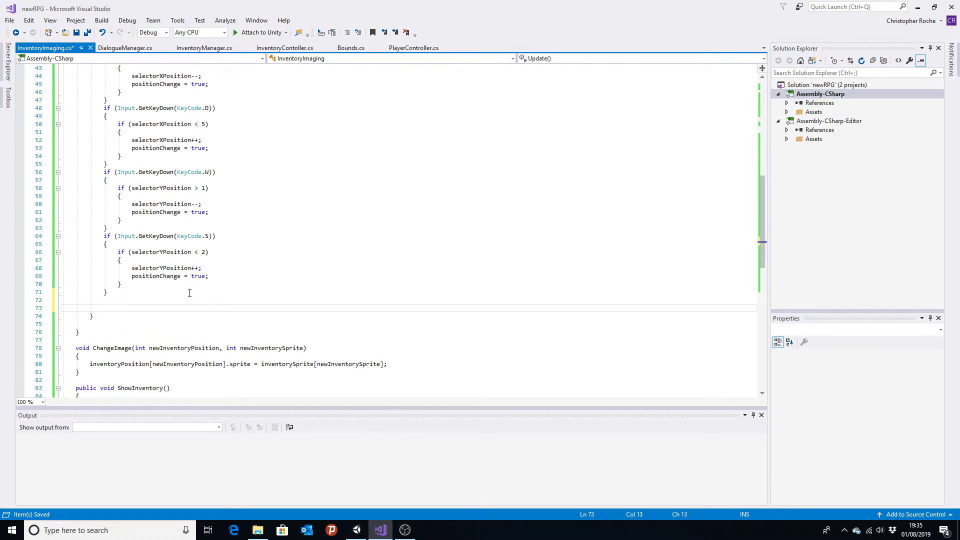
{"action": "type", "text": "if (pos"}
{"action": "type", "text": "tion"}
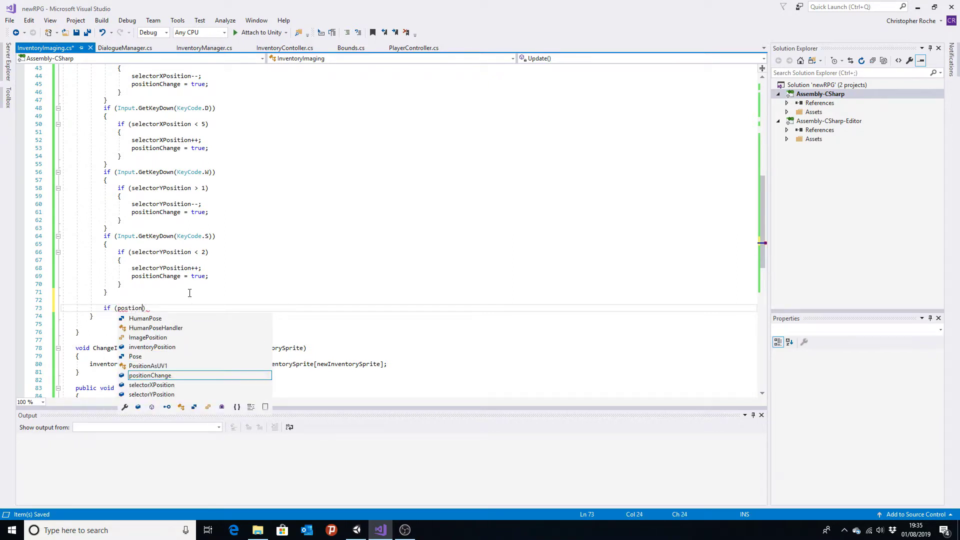
{"action": "key", "text": "Tab"}
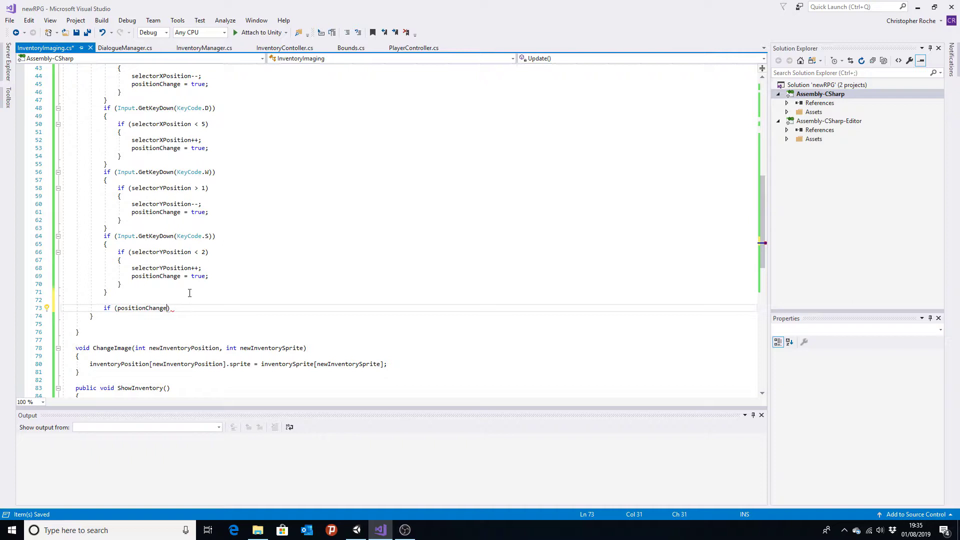
Put the comment '// update the selector position' inside the if block, then return to Unity
{"action": "key", "text": "Return"}
{"action": "key", "text": "Return"}
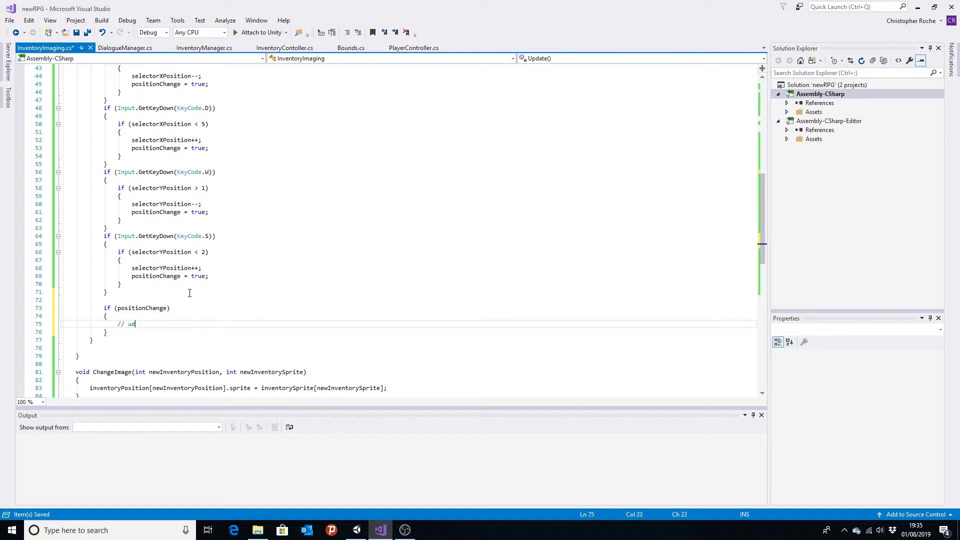
{"action": "type", "text": "date"}
{"action": "key", "text": "BackSpace"}
{"action": "type", "text": "sele"}
{"action": "type", "text": "ion"}
{"action": "key", "text": "Return"}
{"action": "key", "text": "Return"}
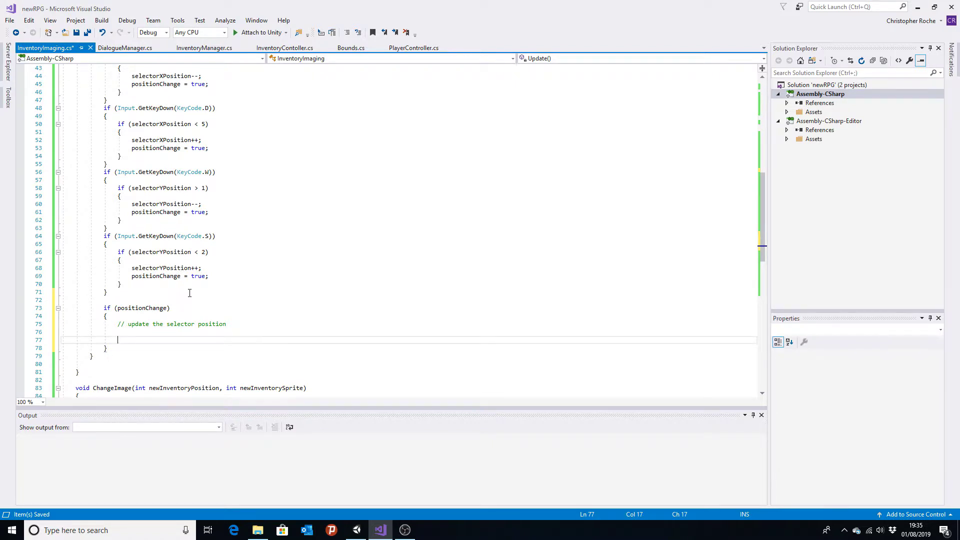
{"action": "key", "text": "alt+Tab"}
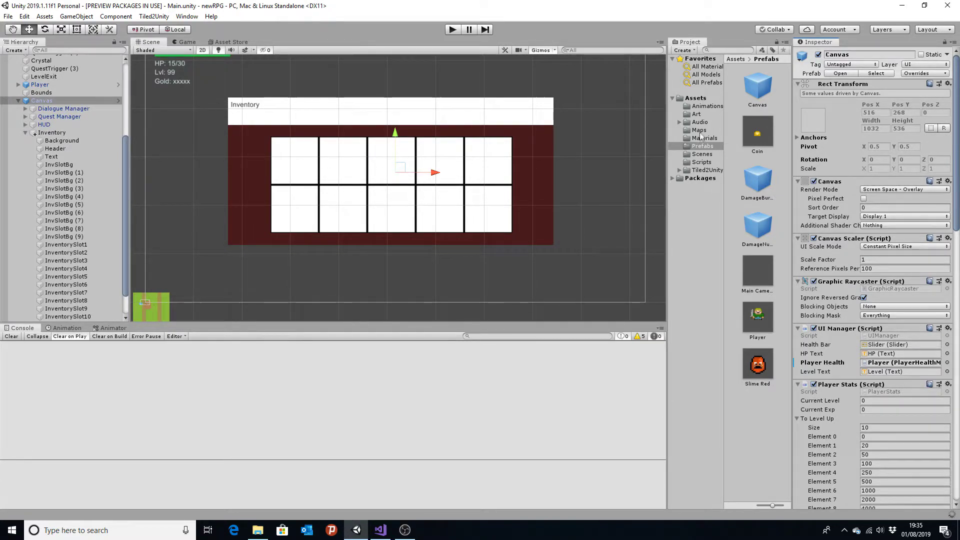
Select InventorySlot1 through InventorySlot10 and set their Source Image to the box sprite
{"action": "left_click", "coordinate": [698, 115]}
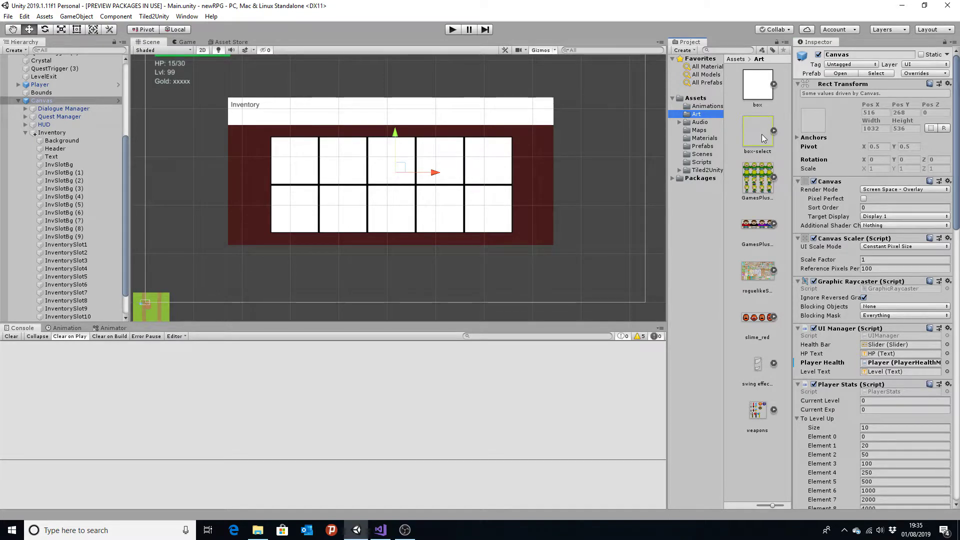
{"action": "scroll", "coordinate": [104, 271], "scroll_direction": "down", "scroll_amount": 3}
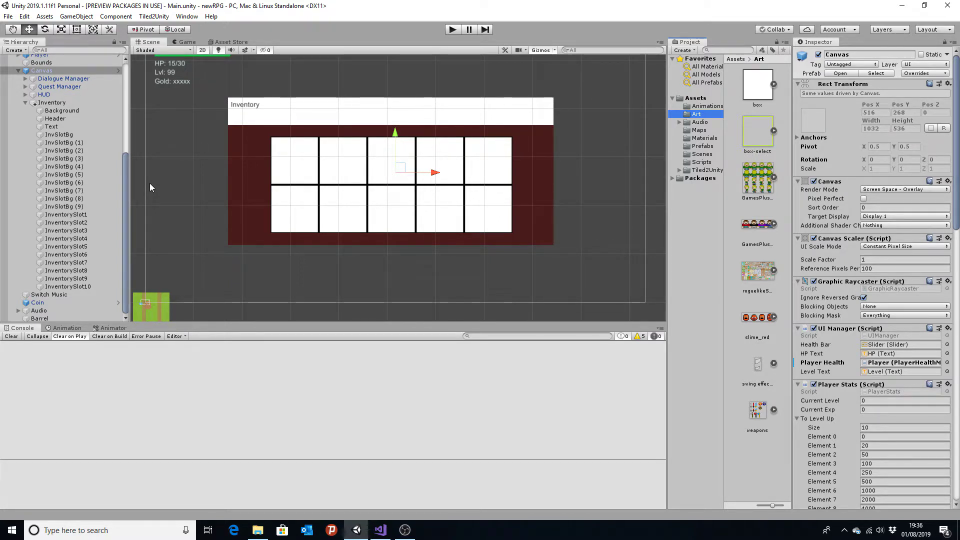
{"action": "left_click", "coordinate": [71, 216]}
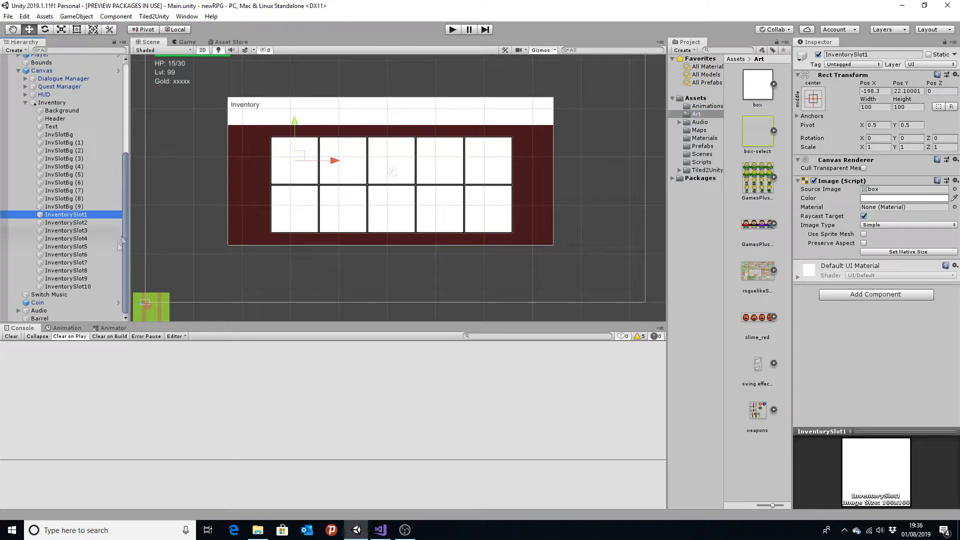
{"action": "left_click", "coordinate": [67, 286], "text": "shift"}
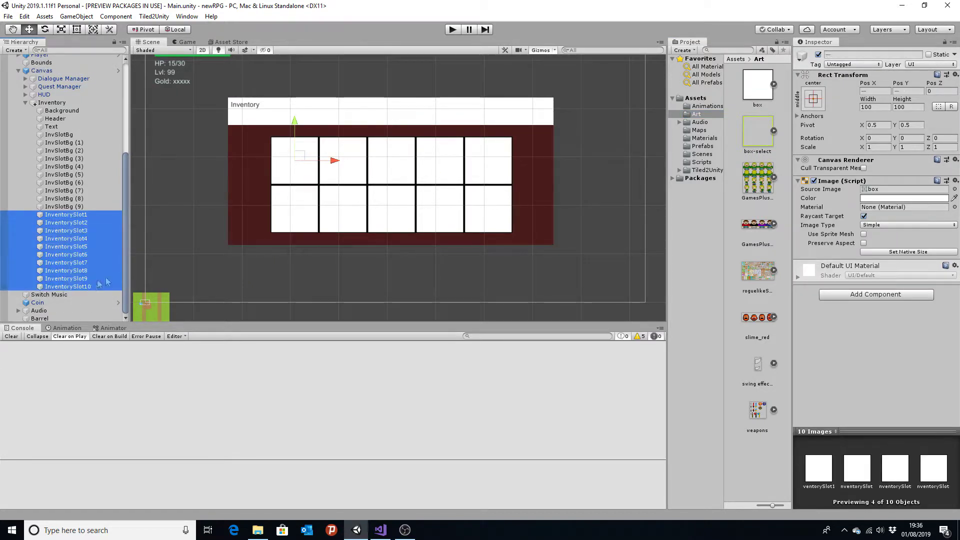
{"action": "left_click", "coordinate": [890, 190]}
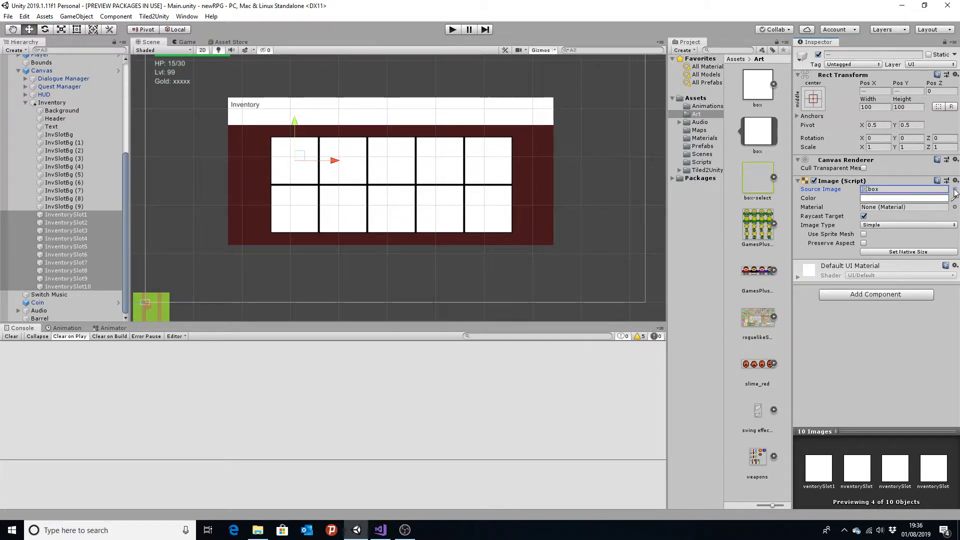
{"action": "left_click", "coordinate": [955, 189]}
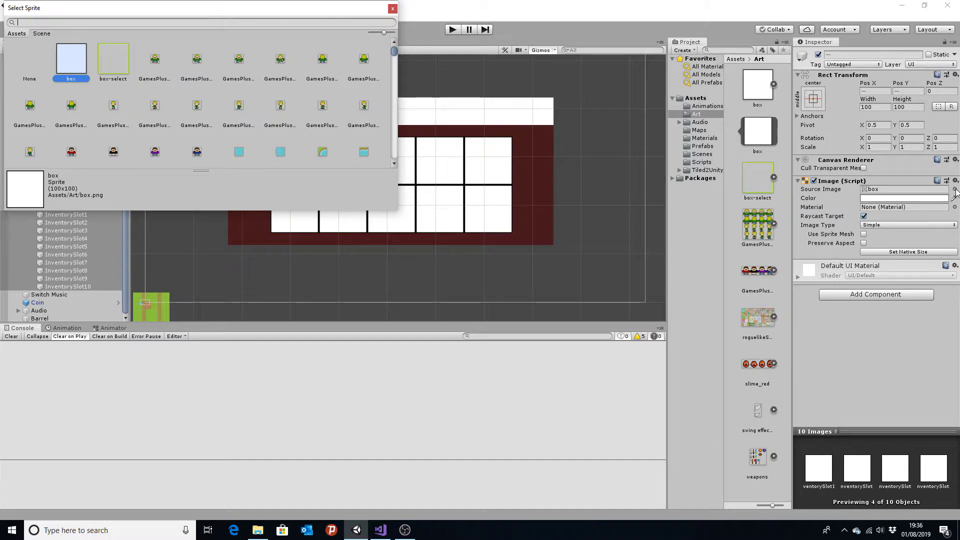
{"action": "key", "text": "Left"}
{"action": "key", "text": "Right"}
{"action": "left_click", "coordinate": [392, 9]}
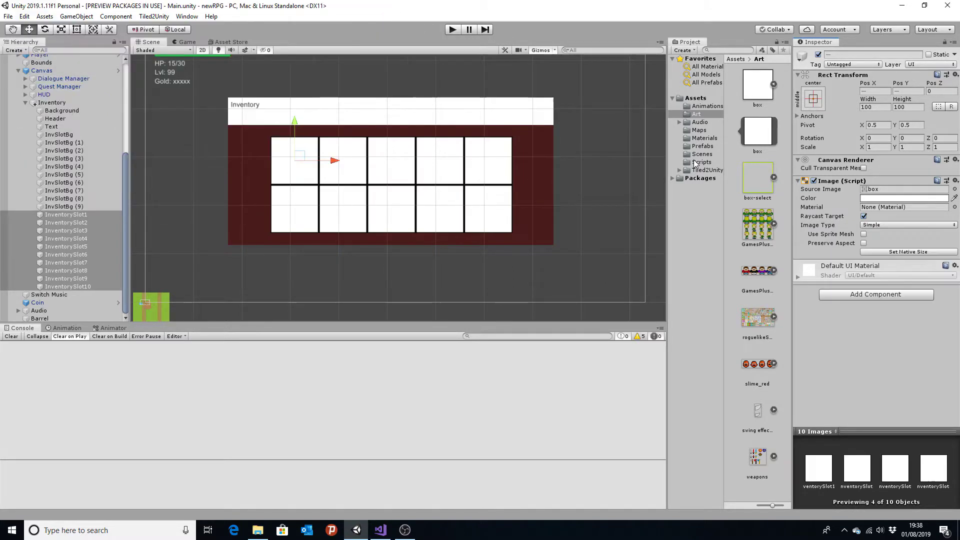
{"action": "key", "text": "alt+Tab"}
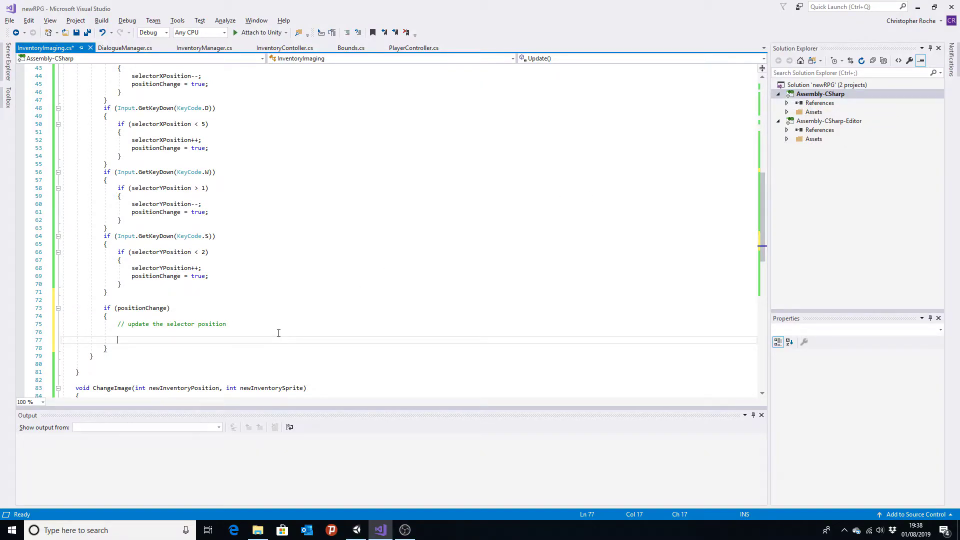
Type 'switch selectorXPosition' under the update-the-selector-position comment
{"action": "type", "text": "swind"}
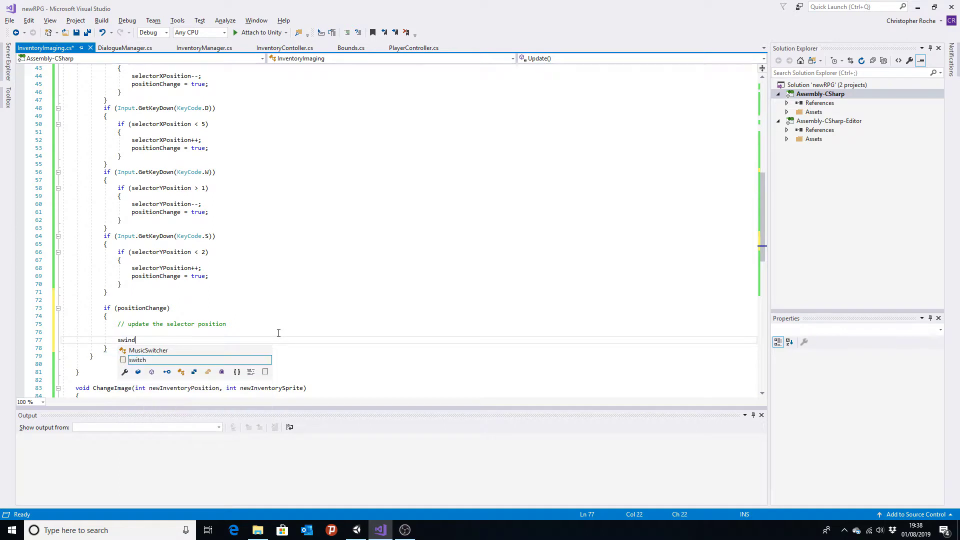
{"action": "key", "text": "BackSpace"}
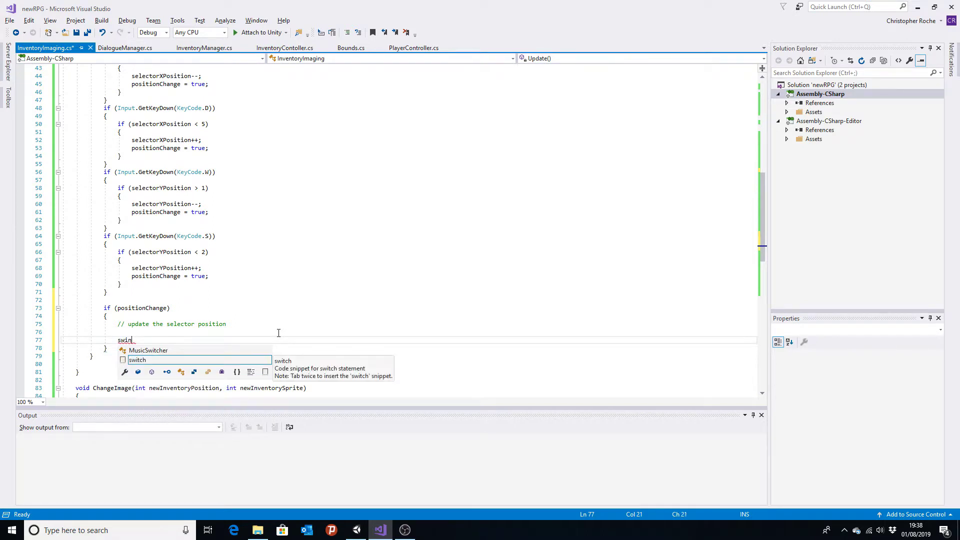
{"action": "key", "text": "BackSpace"}
{"action": "type", "text": "c"}
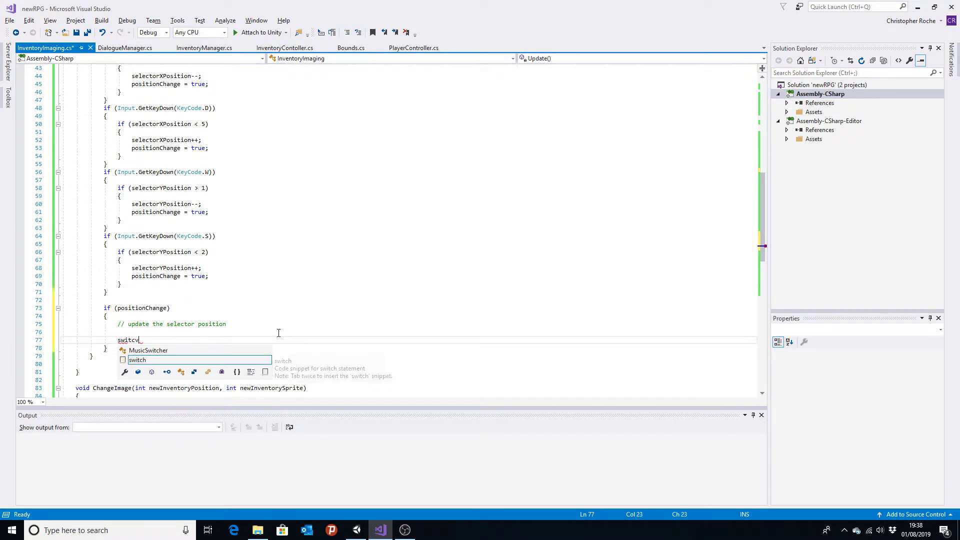
{"action": "type", "text": "h sele"}
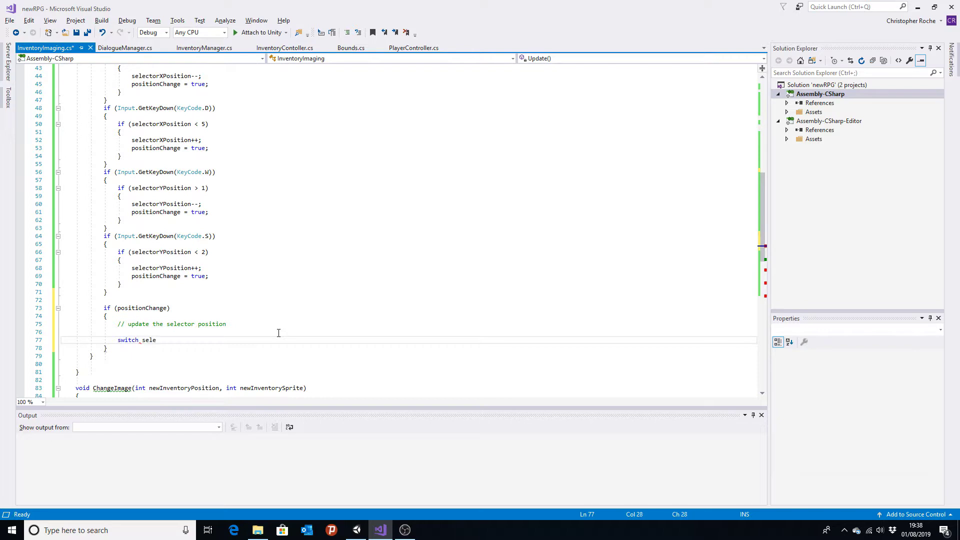
{"action": "type", "text": "ctorXP"}
{"action": "type", "text": "osition"}
{"action": "key", "text": "Return"}
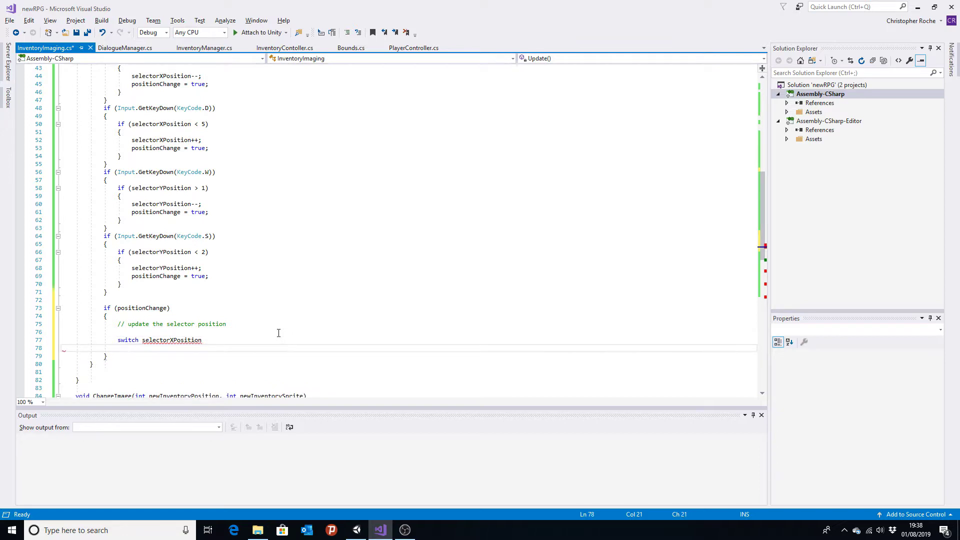
{"action": "type", "text": "case 1:"}
Add aligned 'case 2:' through 'case 5:' labels under the switch
{"action": "key", "text": "Return"}
{"action": "type", "text": "case 2:"}
{"action": "key", "text": "Return"}
{"action": "key", "text": "Up"}
{"action": "key", "text": "Home"}
{"action": "key", "text": "Return"}
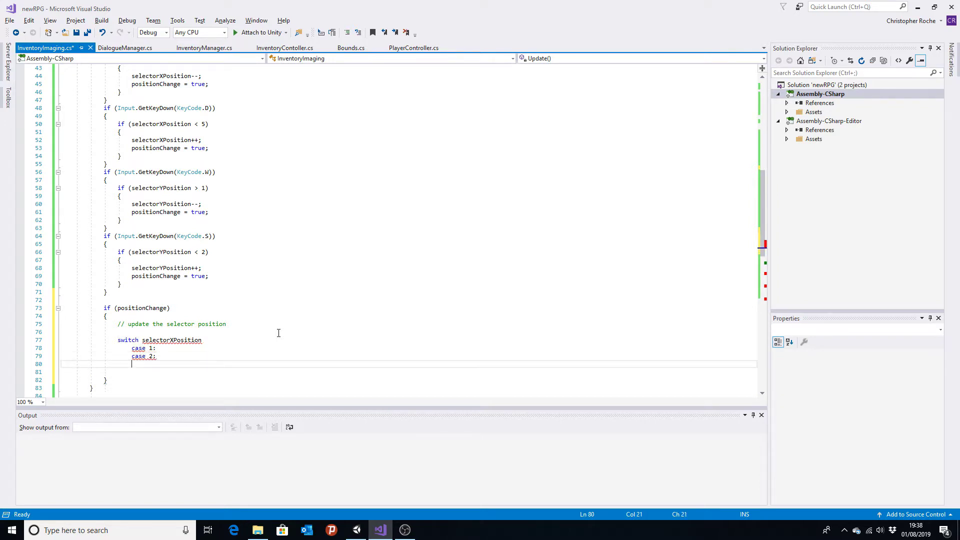
{"action": "type", "text": "ase 3:"}
{"action": "key", "text": "Return"}
{"action": "type", "text": "case"}
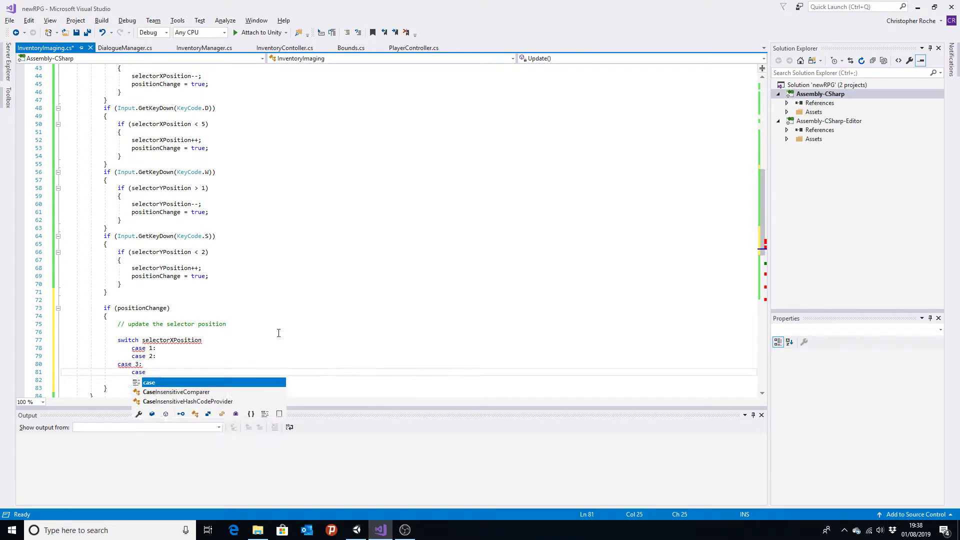
{"action": "type", "text": " 4:"}
{"action": "key", "text": "Return"}
{"action": "type", "text": "case 5:"}
{"action": "key", "text": "Up"}
{"action": "key", "text": "Up"}
{"action": "key", "text": "Home"}
{"action": "key", "text": "Tab"}
{"action": "key", "text": "Down"}
{"action": "key", "text": "Home"}
{"action": "key", "text": "Home"}
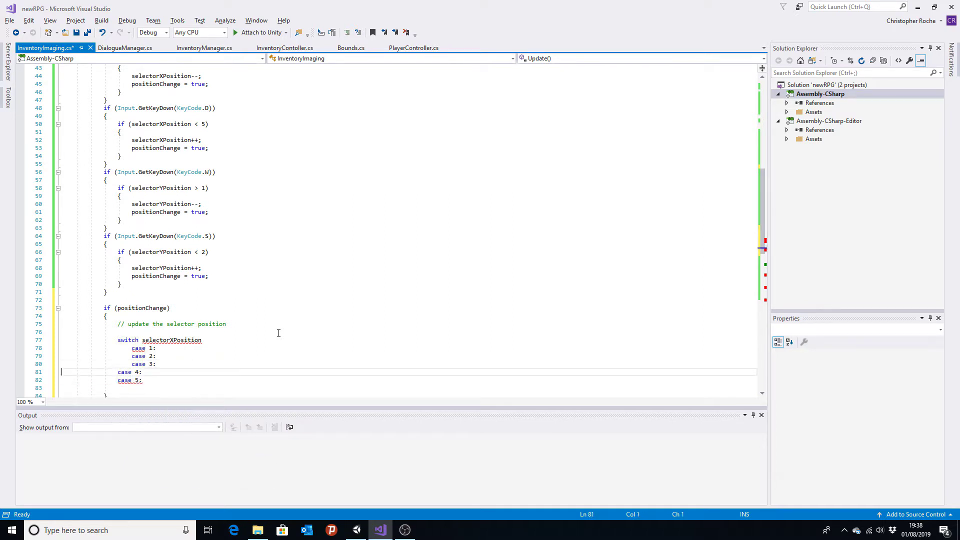
{"action": "key", "text": "Tab"}
{"action": "key", "text": "Down"}
{"action": "key", "text": "Tab"}
{"action": "key", "text": "End"}
{"action": "key", "text": "Return"}
Wrap the cases in braces and put parentheses around selectorXPosition in the switch line
{"action": "left_click", "coordinate": [367, 336]}
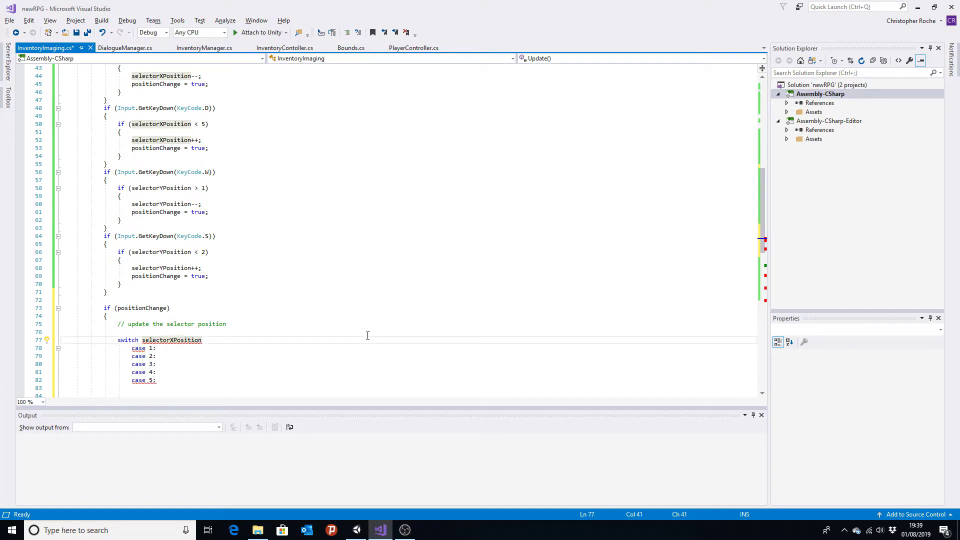
{"action": "key", "text": "Return"}
{"action": "type", "text": "{"}
{"action": "key", "text": "Delete"}
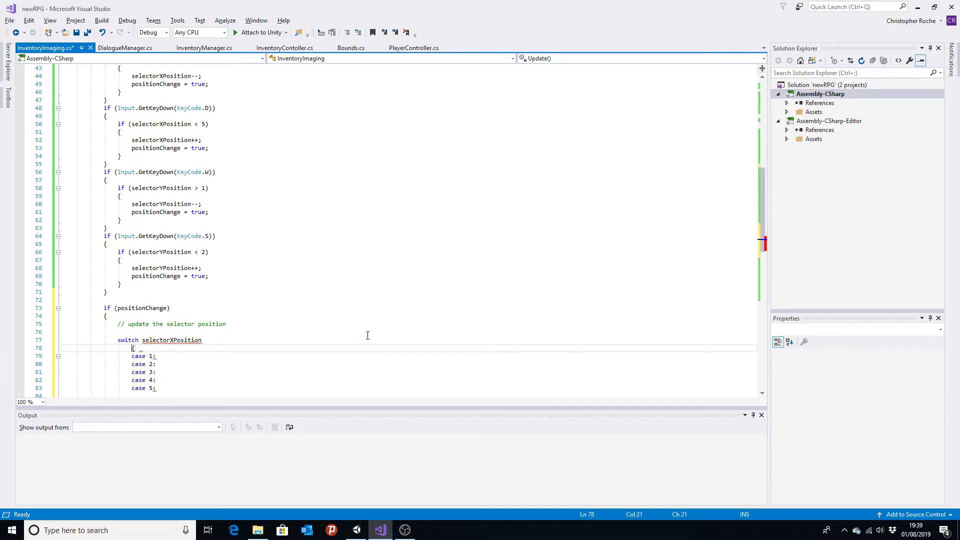
{"action": "key", "text": "BackSpace"}
{"action": "key", "text": "BackSpace"}
{"action": "key", "text": "BackSpace"}
{"action": "key", "text": "BackSpace"}
{"action": "key", "text": "Down"}
{"action": "key", "text": "Down"}
{"action": "key", "text": "Down"}
{"action": "key", "text": "Down"}
{"action": "key", "text": "Down"}
{"action": "key", "text": "Down"}
{"action": "type", "text": "}"}
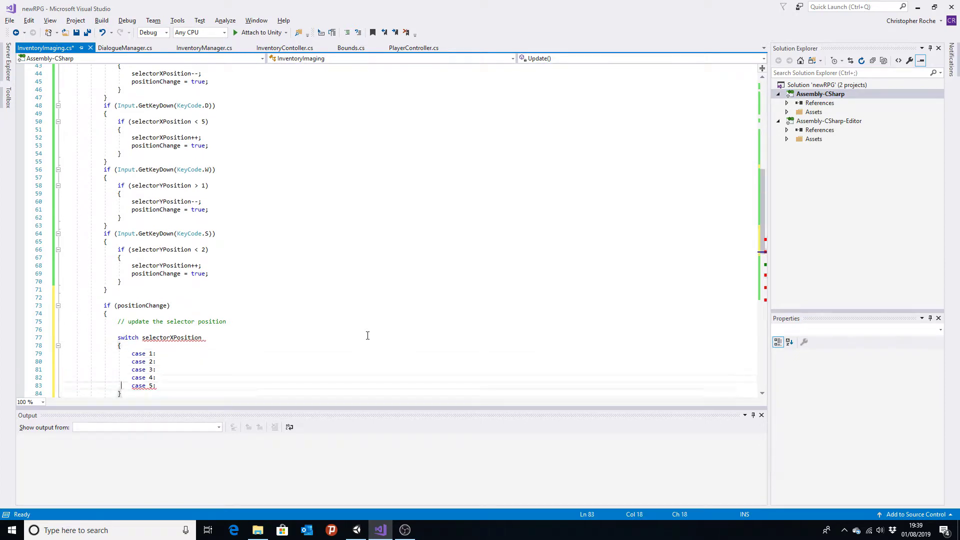
{"action": "key", "text": "Down"}
{"action": "key", "text": "Down"}
{"action": "key", "text": "Down"}
{"action": "key", "text": "Up"}
{"action": "key", "text": "Up"}
{"action": "key", "text": "Up"}
{"action": "key", "text": "Up"}
{"action": "key", "text": "Up"}
{"action": "key", "text": "Up"}
{"action": "key", "text": "Up"}
{"action": "key", "text": "Up"}
{"action": "key", "text": "Right"}
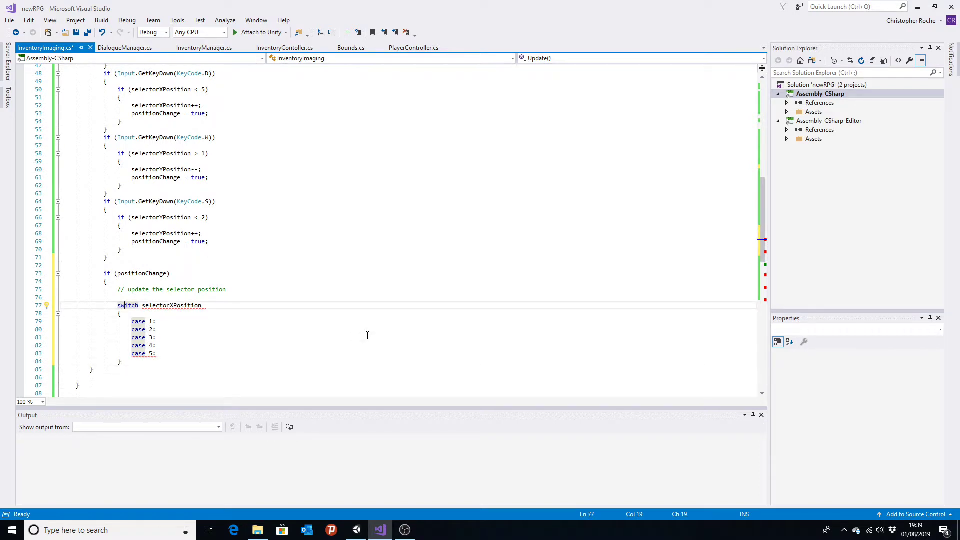
{"action": "key", "text": "Right"}
{"action": "type", "text": "("}
{"action": "key", "text": "End"}
{"action": "type", "text": ")"}
{"action": "key", "text": "Down"}
{"action": "key", "text": "Down"}
{"action": "key", "text": "Down"}
{"action": "key", "text": "Up"}
Tidy the blank line and add 'break;' under case 1
{"action": "key", "text": "Return"}
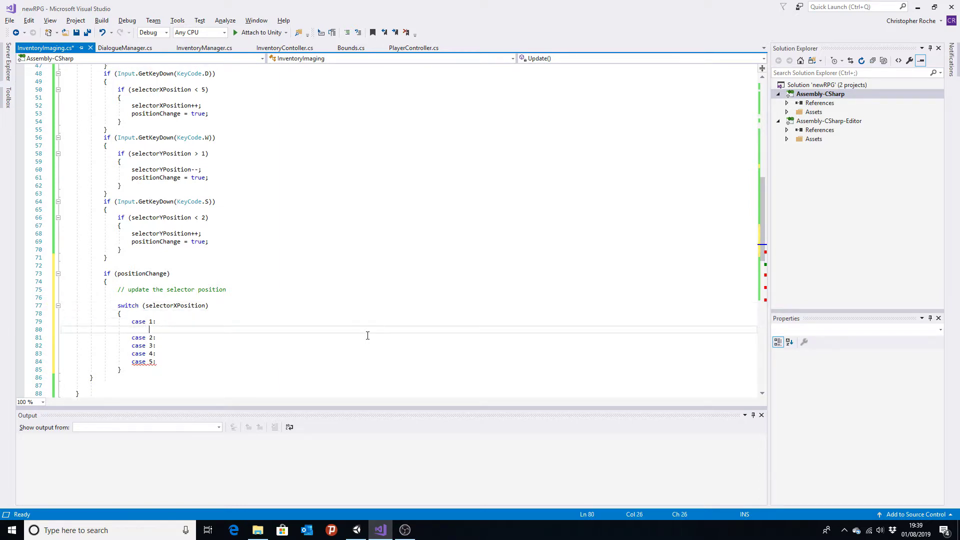
{"action": "type", "text": "s"}
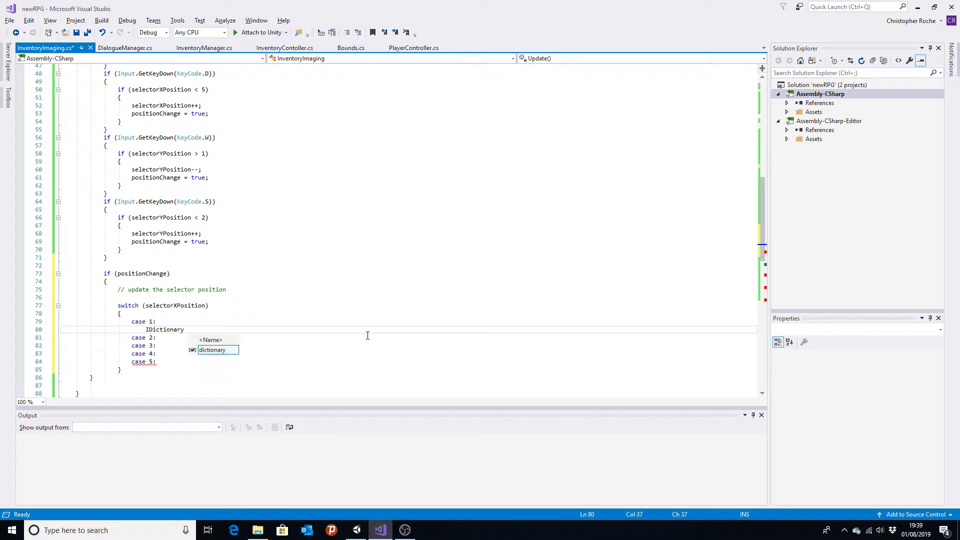
{"action": "key", "text": "BackSpace"}
{"action": "key", "text": "BackSpace"}
{"action": "key", "text": "BackSpace"}
{"action": "key", "text": "BackSpace"}
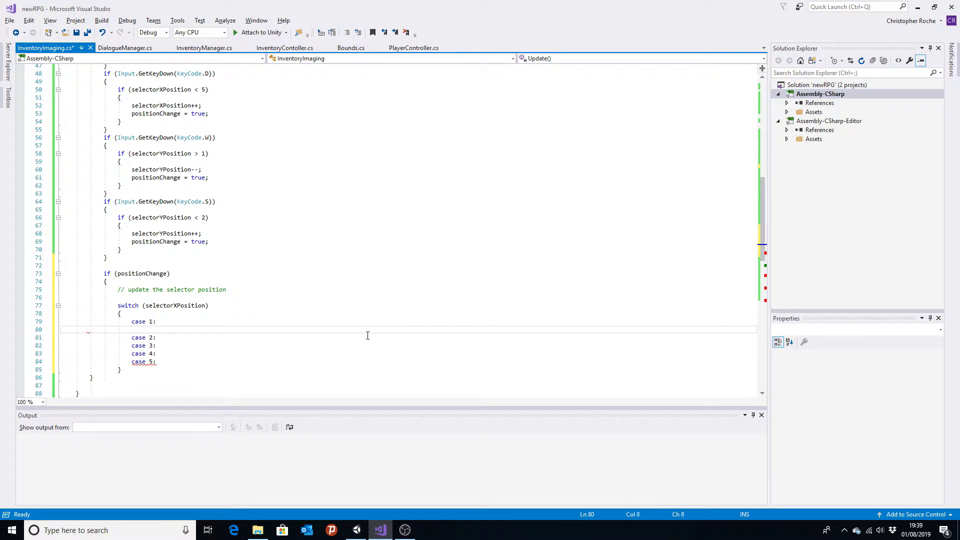
{"action": "key", "text": "BackSpace"}
{"action": "key", "text": "BackSpace"}
{"action": "key", "text": "Up"}
{"action": "key", "text": "Up"}
{"action": "key", "text": "Home"}
{"action": "key", "text": "Home"}
{"action": "key", "text": "shift+Down"}
{"action": "key", "text": "shift+Down"}
{"action": "key", "text": "shift+Down"}
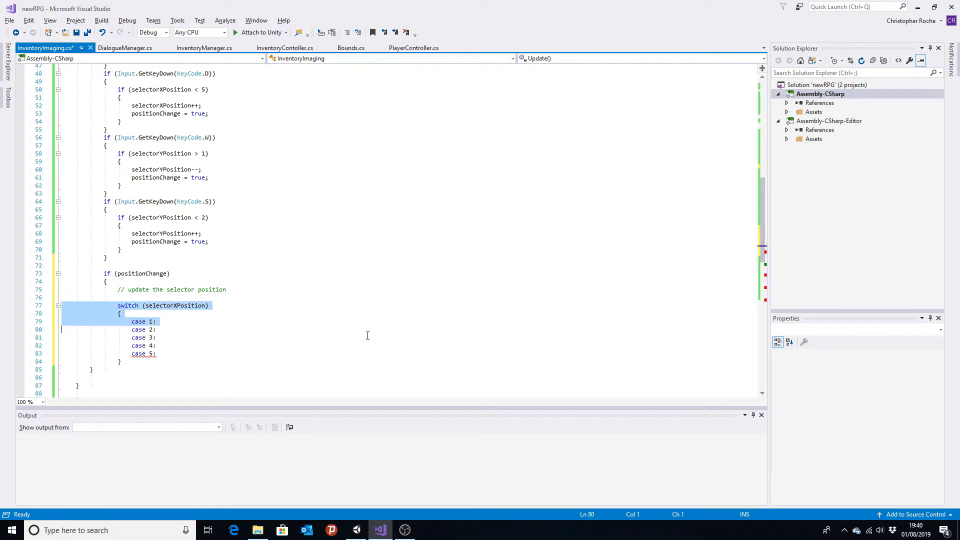
{"action": "key", "text": "shift+Down"}
{"action": "key", "text": "shift+Down"}
{"action": "key", "text": "shift+Down"}
{"action": "key", "text": "shift+Down"}
{"action": "key", "text": "Up"}
{"action": "key", "text": "Up"}
{"action": "key", "text": "Up"}
{"action": "key", "text": "Up"}
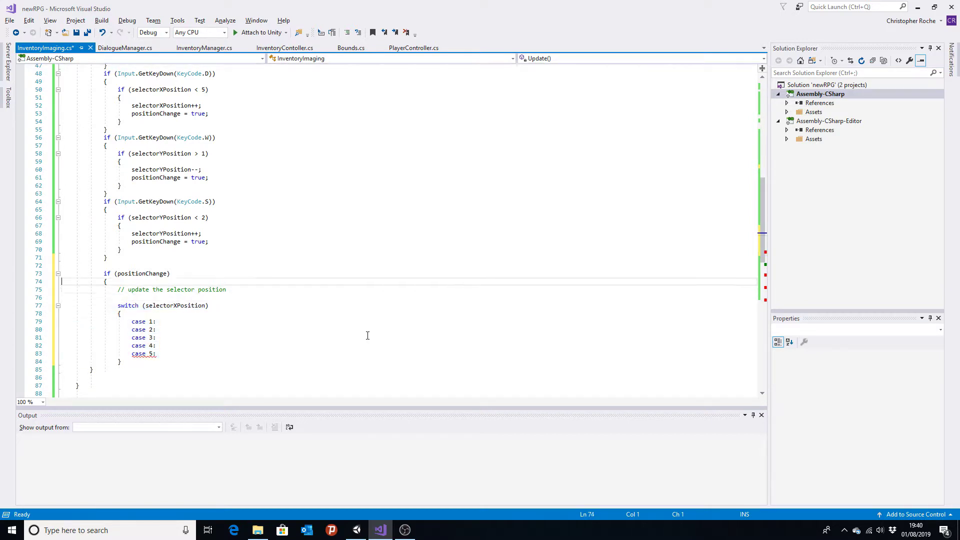
{"action": "key", "text": "Down"}
{"action": "key", "text": "Down"}
{"action": "key", "text": "Down"}
{"action": "key", "text": "Up"}
{"action": "key", "text": "End"}
{"action": "key", "text": "Return"}
{"action": "type", "text": "break"}
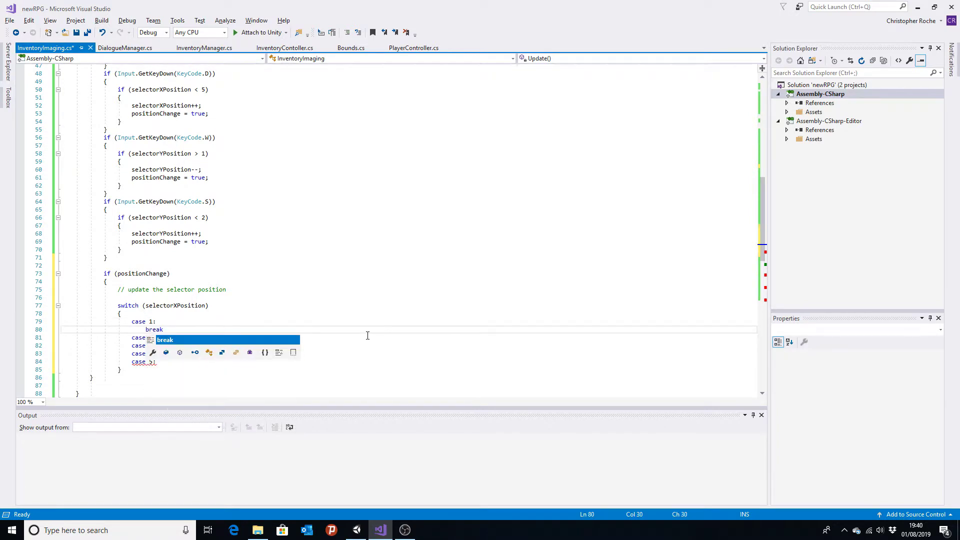
{"action": "type", "text": ";"}
Copy 'break;' under cases 2, 3, 4 and 5, then select the whole switch block
{"action": "key", "text": "shift+Home"}
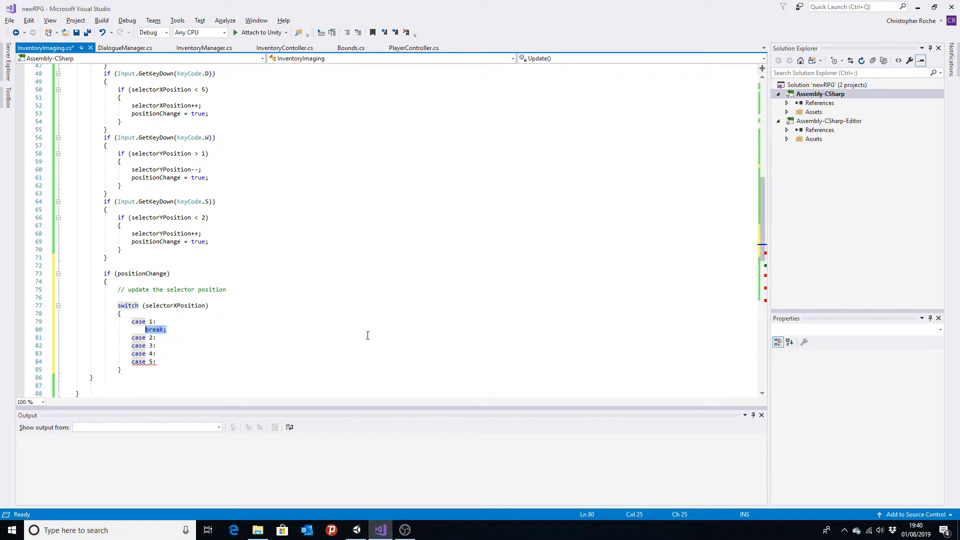
{"action": "key", "text": "ctrl+c"}
{"action": "key", "text": "Down"}
{"action": "key", "text": "Down"}
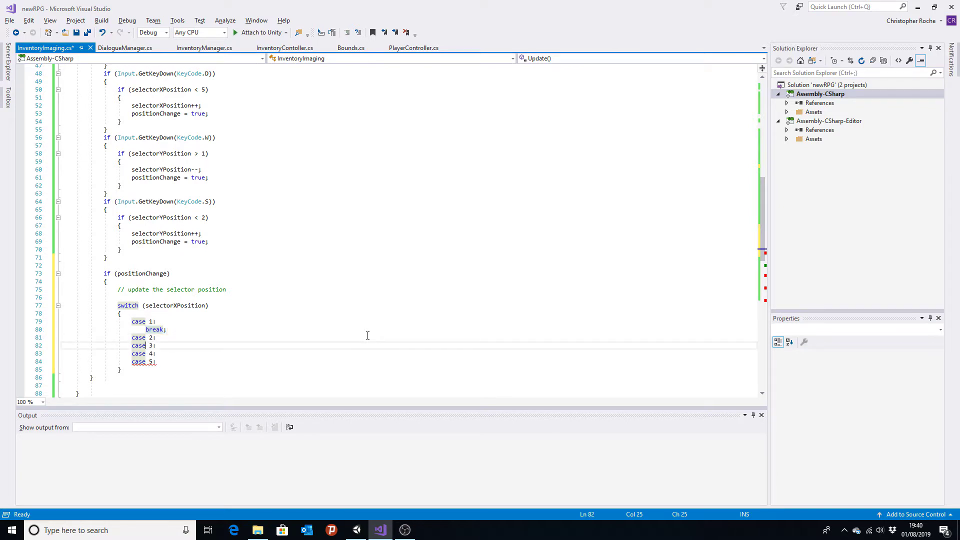
{"action": "key", "text": "Up"}
{"action": "key", "text": "End"}
{"action": "key", "text": "Return"}
{"action": "key", "text": "ctrl+v"}
{"action": "key", "text": "Down"}
{"action": "key", "text": "Return"}
{"action": "key", "text": "ctrl+v"}
{"action": "key", "text": "Down"}
{"action": "key", "text": "Return"}
{"action": "key", "text": "ctrl+v"}
{"action": "key", "text": "Down"}
{"action": "key", "text": "Return"}
{"action": "key", "text": "ctrl+v"}
{"action": "key", "text": "Down"}
{"action": "key", "text": "Down"}
{"action": "key", "text": "Down"}
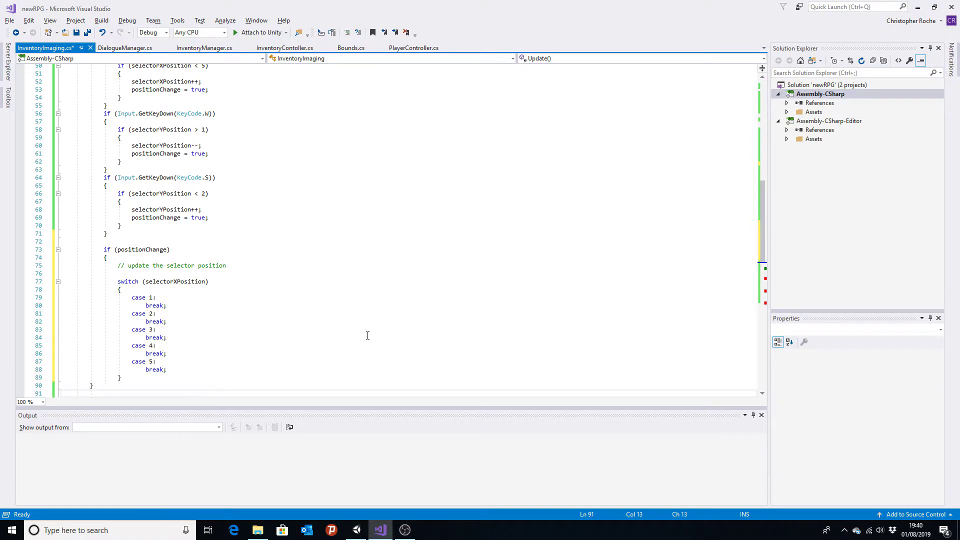
{"action": "scroll", "coordinate": [368, 336], "scroll_direction": "down", "scroll_amount": 3}
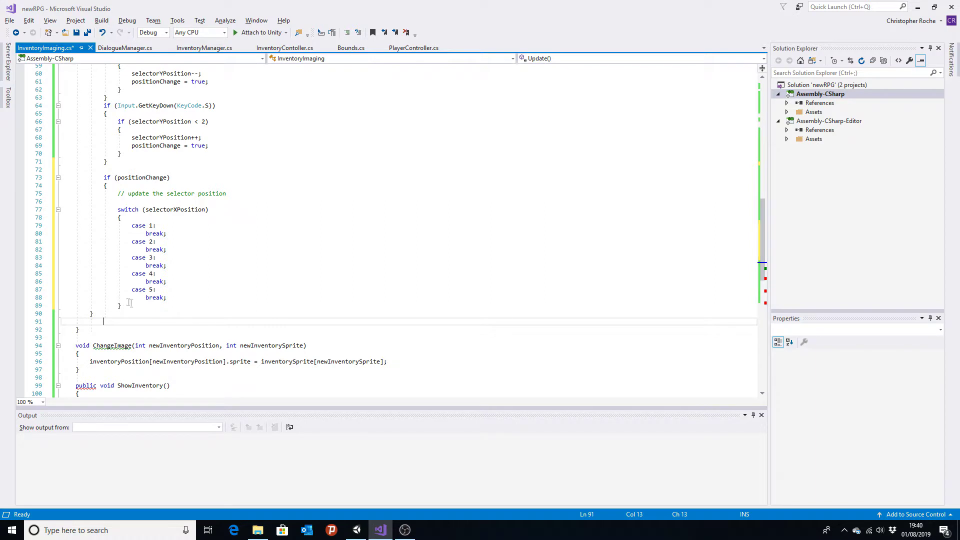
{"action": "left_click_drag", "start_coordinate": [139, 305], "coordinate": [62, 210]}
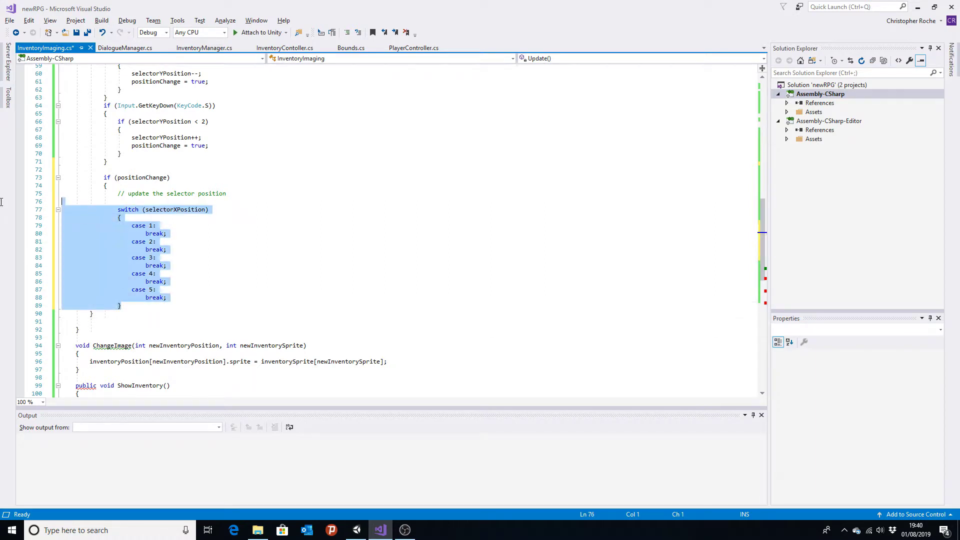
Paste a duplicate switch block and open 'if (selectorYPosition == 1) {' above the first switch
{"action": "left_click", "coordinate": [142, 201]}
{"action": "key", "text": "ctrl+v"}
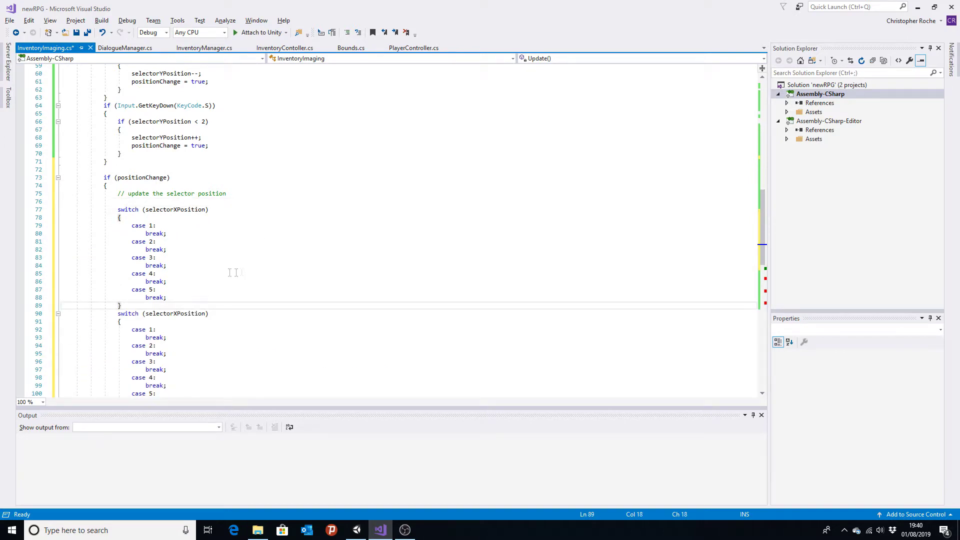
{"action": "left_click", "coordinate": [127, 202]}
{"action": "key", "text": "Return"}
{"action": "type", "text": "ifg "}
{"action": "type", "text": "("}
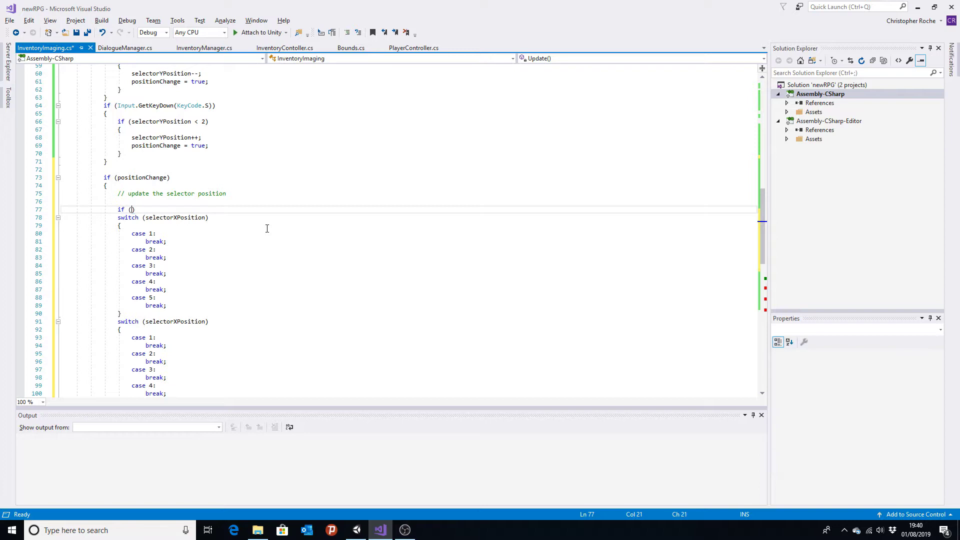
{"action": "type", "text": "s"}
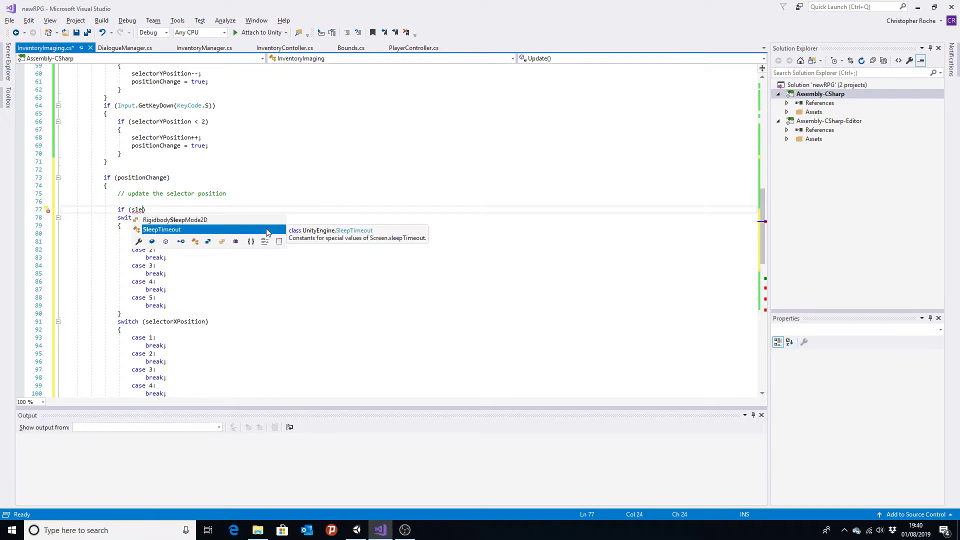
{"action": "type", "text": "elec"}
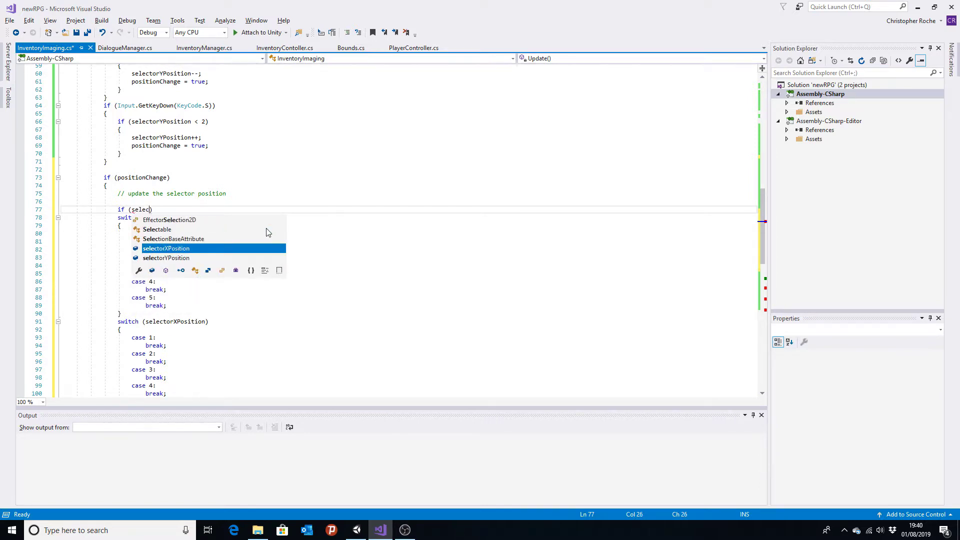
{"action": "key", "text": "Down"}
{"action": "key", "text": "Tab"}
{"action": "type", "text": "==1"}
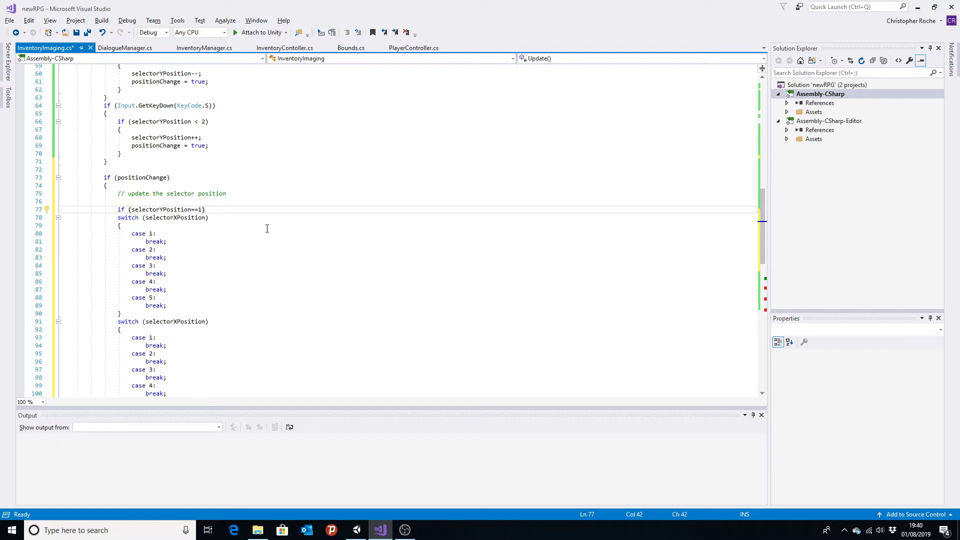
{"action": "key", "text": "Return"}
{"action": "type", "text": "{"}
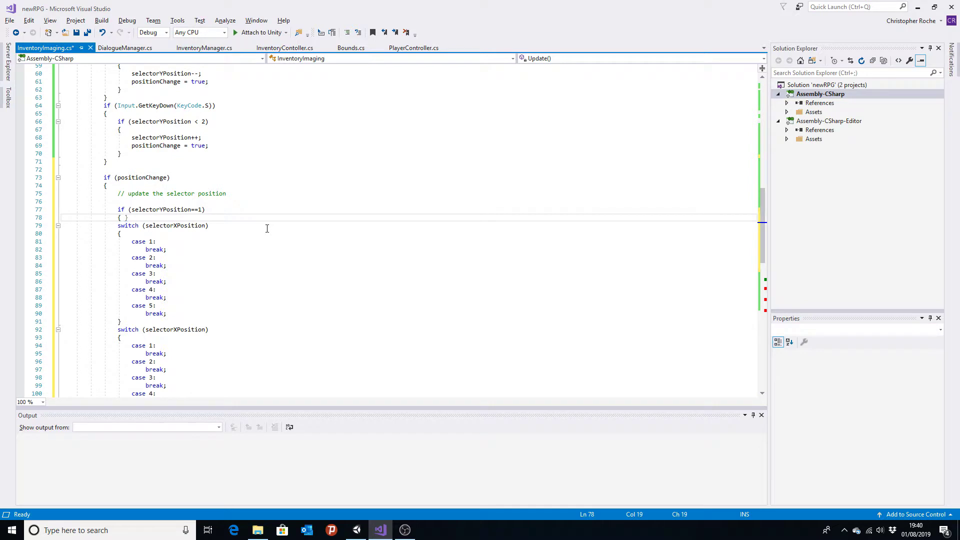
Close the if brace after the first switch and start an 'else {' block
{"action": "left_click", "coordinate": [144, 323]}
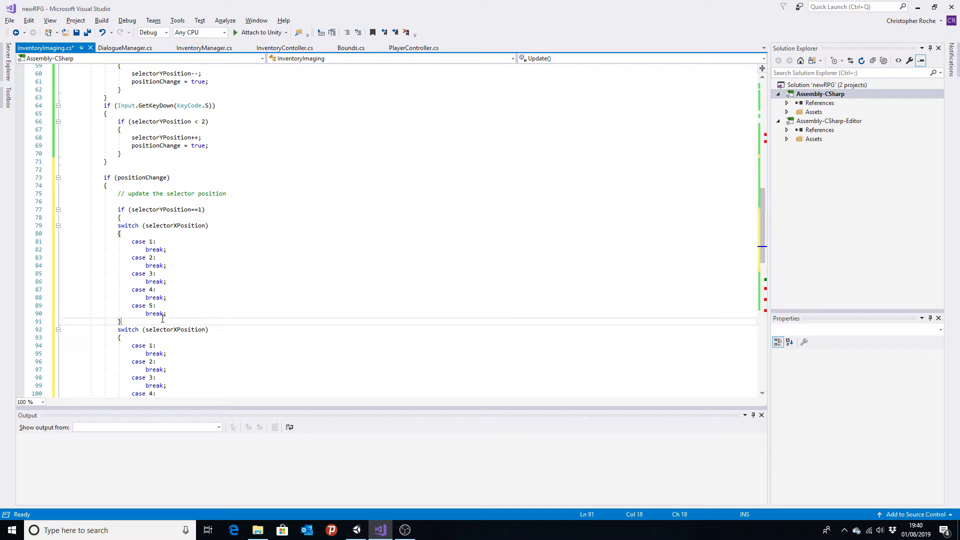
{"action": "key", "text": "Return"}
{"action": "type", "text": "}"}
{"action": "key", "text": "Return"}
{"action": "type", "text": "sle"}
{"action": "key", "text": "BackSpace"}
{"action": "key", "text": "BackSpace"}
{"action": "key", "text": "BackSpace"}
{"action": "type", "text": "else"}
{"action": "key", "text": "Escape"}
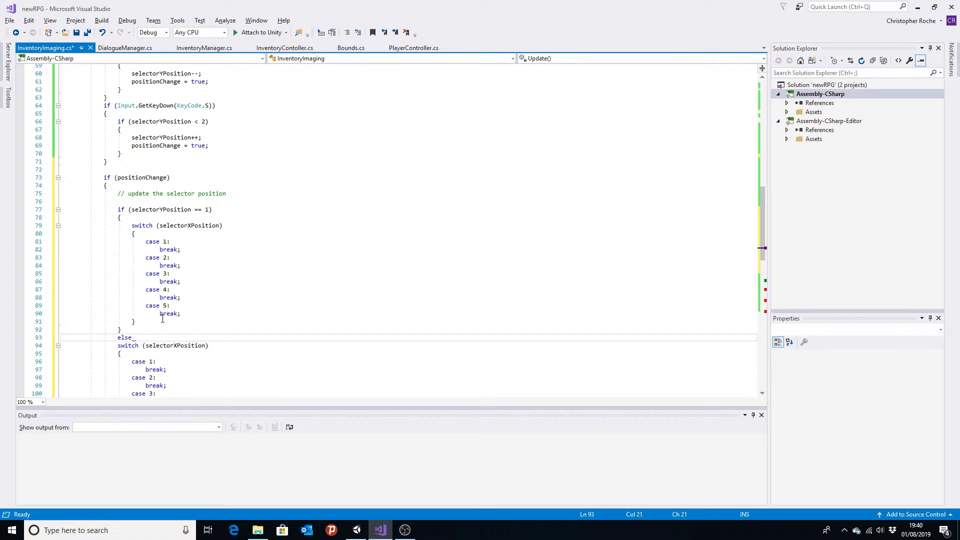
{"action": "key", "text": "Return"}
{"action": "type", "text": "{"}
{"action": "key", "text": "Return"}
Remove the extra closing brace and close the else block after the second switch
{"action": "scroll", "coordinate": [138, 297], "scroll_direction": "down", "scroll_amount": 3}
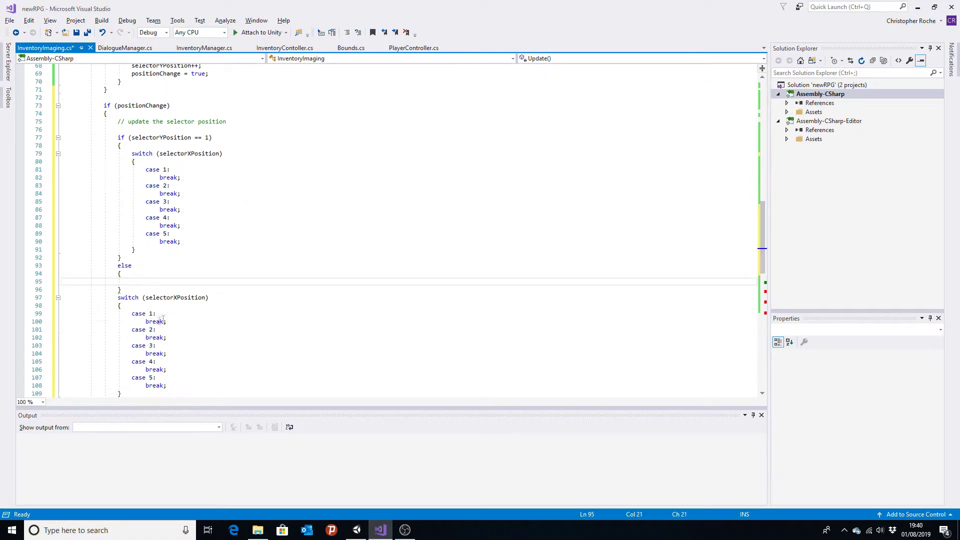
{"action": "left_click_drag", "start_coordinate": [122, 290], "coordinate": [60, 290]}
{"action": "key", "text": "BackSpace"}
{"action": "scroll", "coordinate": [139, 295], "scroll_direction": "down", "scroll_amount": 6}
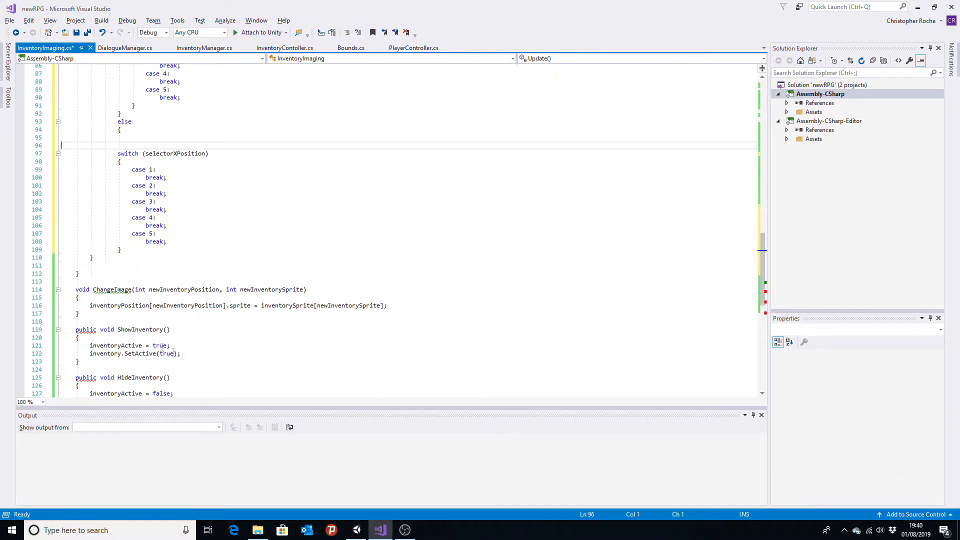
{"action": "left_click", "coordinate": [145, 247]}
{"action": "key", "text": "Return"}
{"action": "type", "text": "}"}
{"action": "scroll", "coordinate": [200, 252], "scroll_direction": "up", "scroll_amount": 4}
Reformat the document with Ctrl+K, Ctrl+D and delete the blank lines above the second switch
{"action": "key", "text": "ctrl+k"}
{"action": "key", "text": "ctrl+d"}
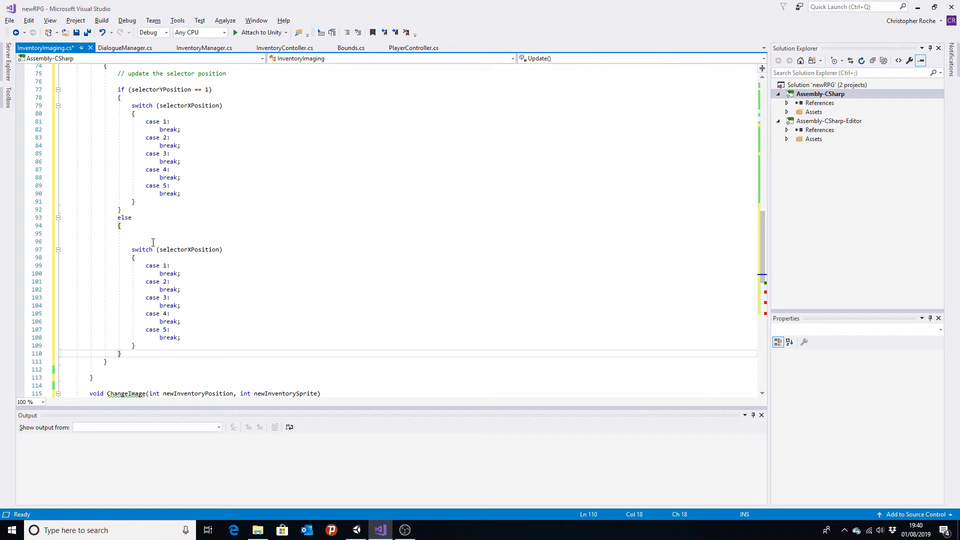
{"action": "left_click_drag", "start_coordinate": [156, 241], "coordinate": [31, 235]}
{"action": "key", "text": "Delete"}
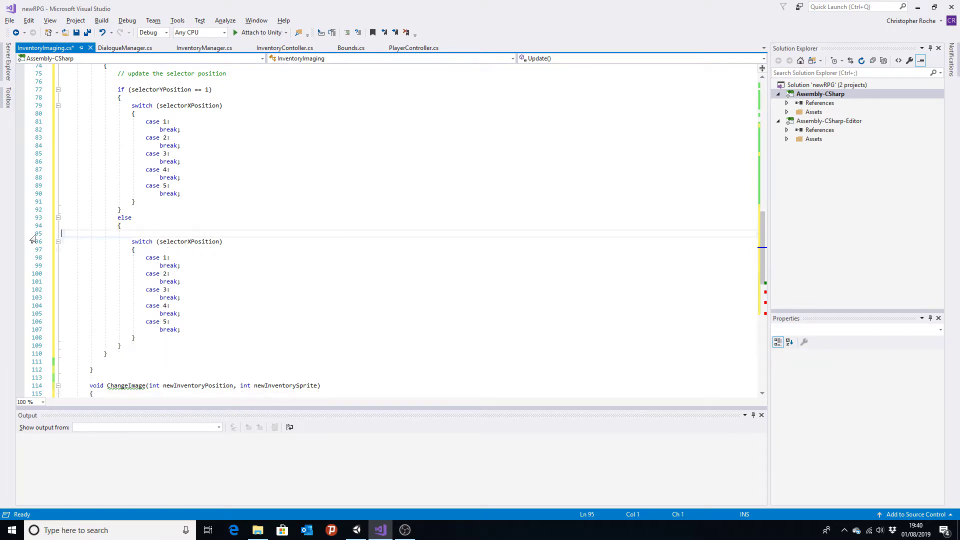
{"action": "key", "text": "Delete"}
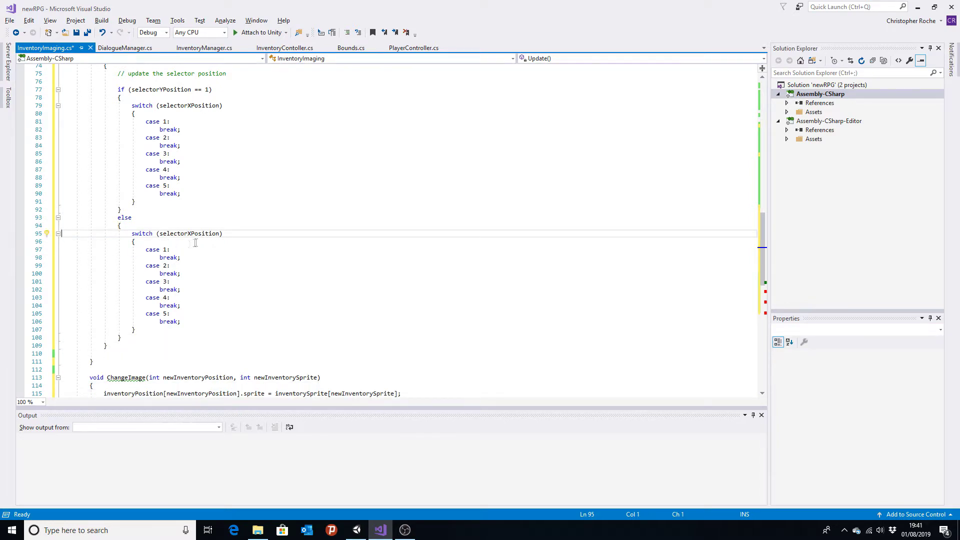
{"action": "scroll", "coordinate": [219, 343], "scroll_direction": "up", "scroll_amount": 6}
{"action": "scroll", "coordinate": [213, 332], "scroll_direction": "down", "scroll_amount": 3}
{"action": "scroll", "coordinate": [205, 317], "scroll_direction": "up", "scroll_amount": 4}
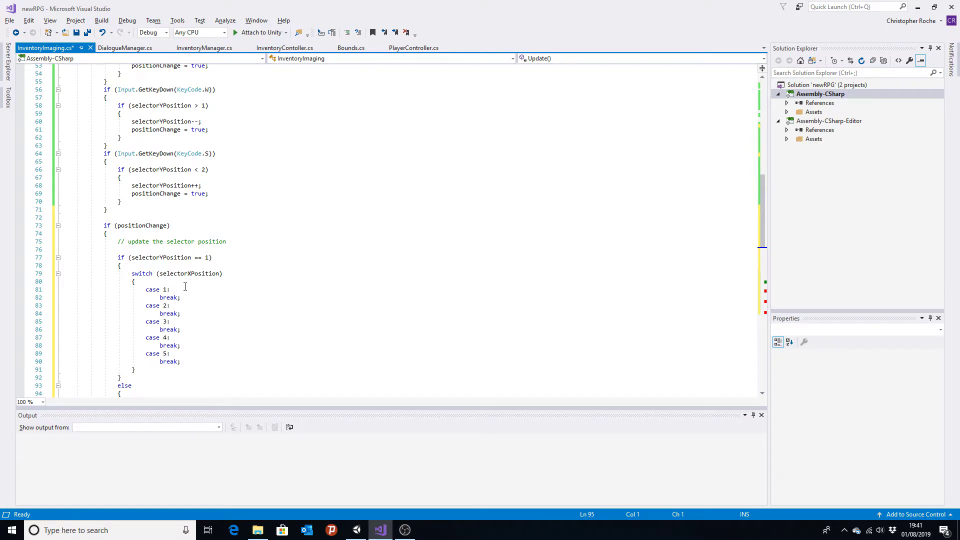
{"action": "key", "text": "alt+Tab"}
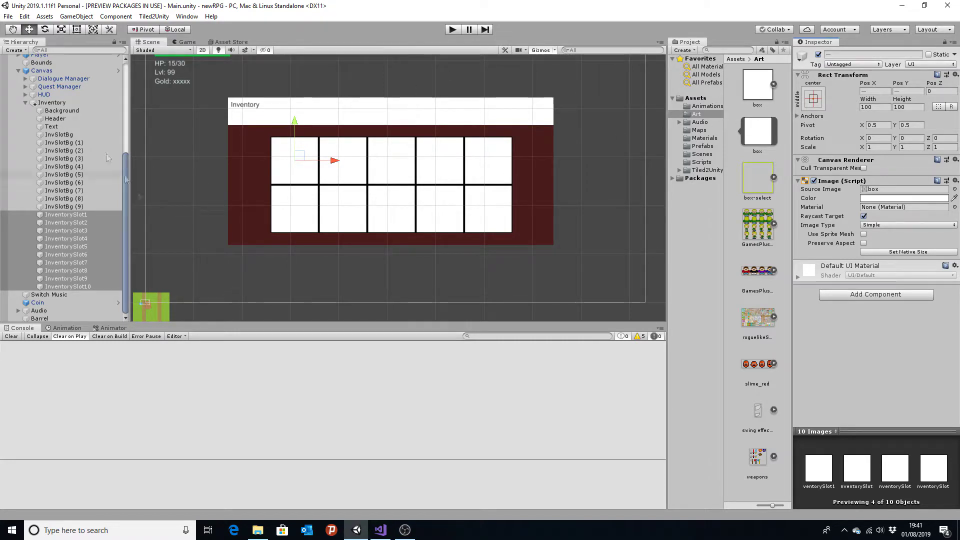
Select Canvas in the Unity Hierarchy and review its Inventory Imaging component in the Inspector
{"action": "left_click", "coordinate": [41, 71]}
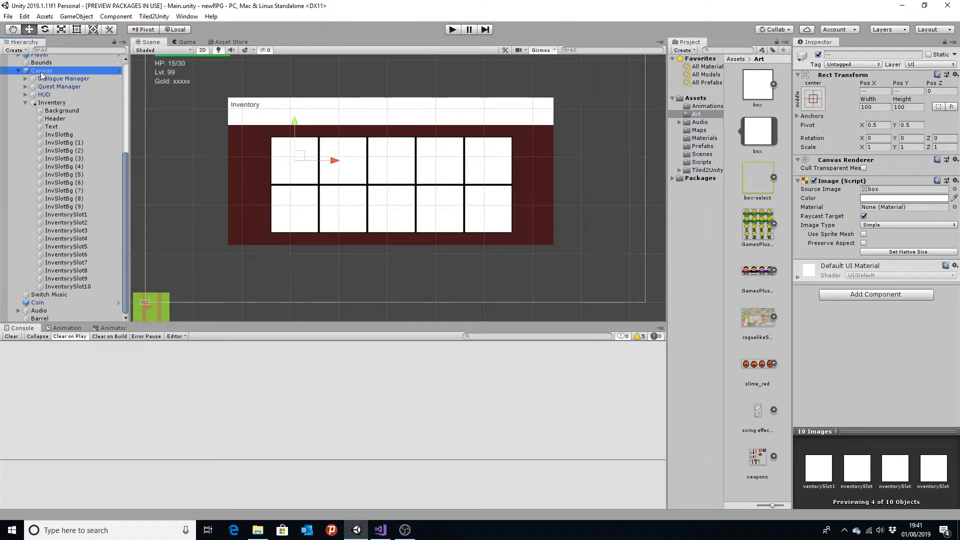
{"action": "scroll", "coordinate": [880, 300], "scroll_direction": "down", "scroll_amount": 10}
{"action": "scroll", "coordinate": [903, 369], "scroll_direction": "down", "scroll_amount": 5}
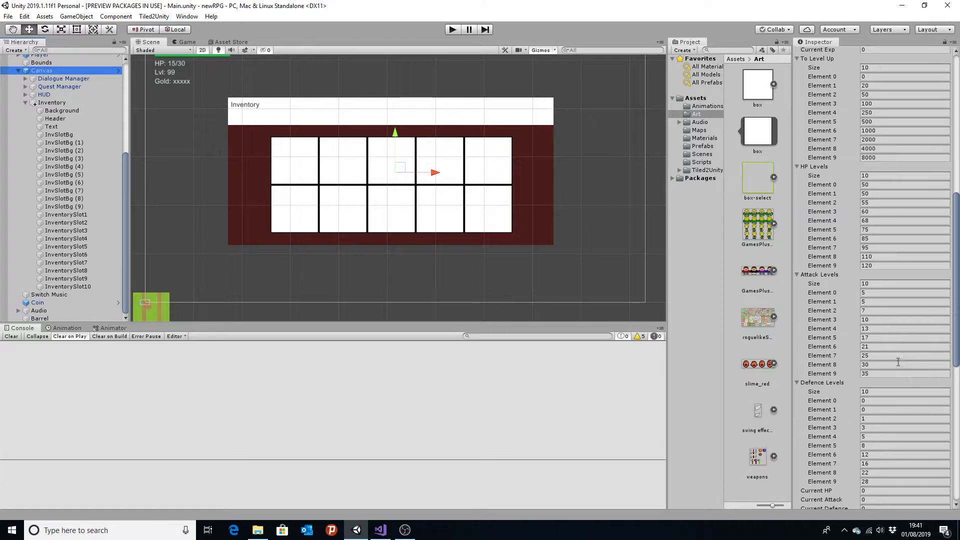
{"action": "scroll", "coordinate": [901, 367], "scroll_direction": "down", "scroll_amount": 5}
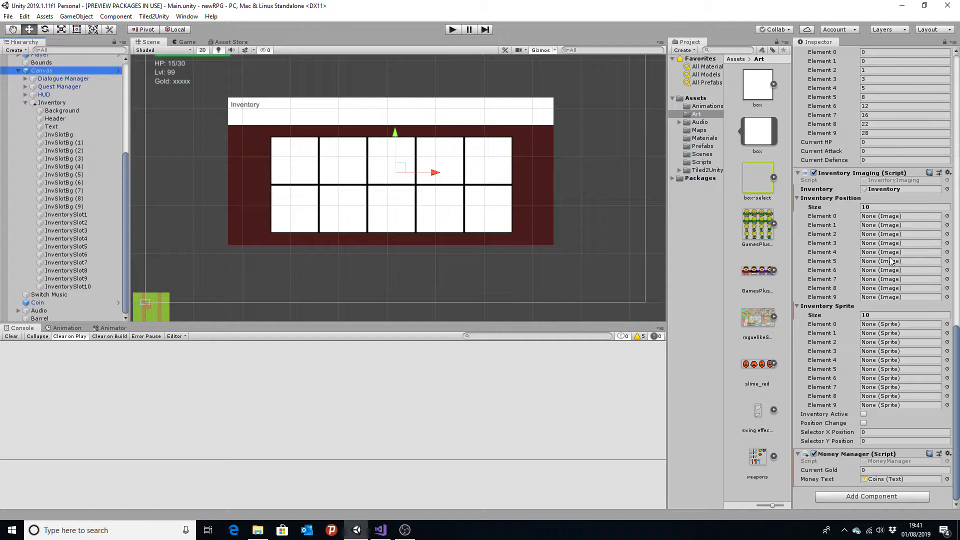
{"action": "key", "text": "alt+Tab"}
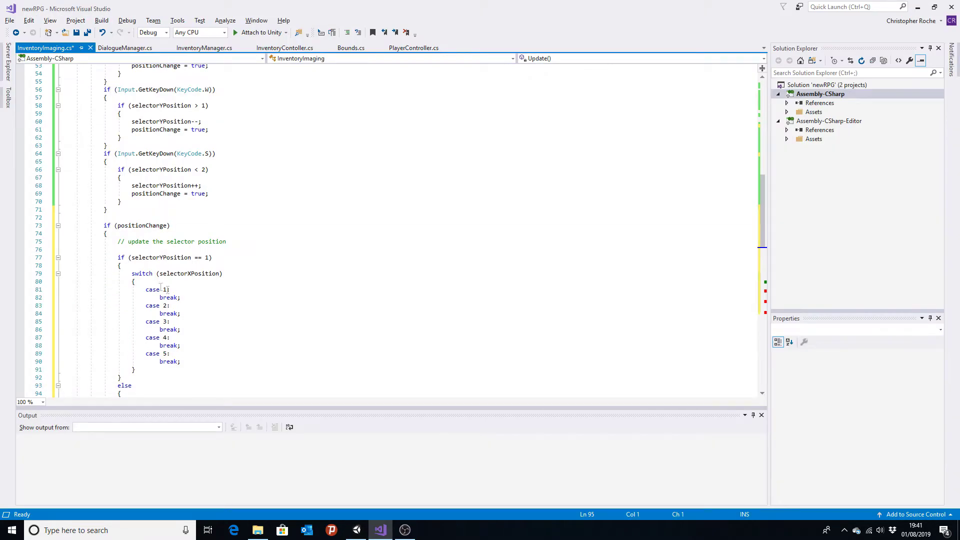
Add an empty line under case 1 and check newInventoryPosition in the ChangeImage method
{"action": "left_click", "coordinate": [202, 290]}
{"action": "key", "text": "Return"}
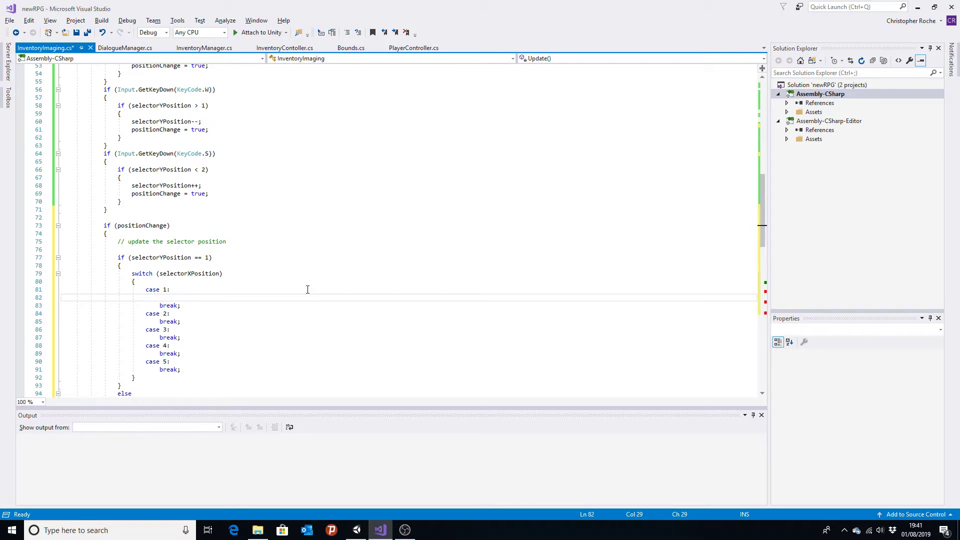
{"action": "scroll", "coordinate": [290, 305], "scroll_direction": "down", "scroll_amount": 7}
{"action": "scroll", "coordinate": [246, 325], "scroll_direction": "down", "scroll_amount": 3}
{"action": "double_click", "coordinate": [210, 313]}
{"action": "scroll", "coordinate": [250, 274], "scroll_direction": "up", "scroll_amount": 9}
{"action": "scroll", "coordinate": [245, 242], "scroll_direction": "up", "scroll_amount": 9}
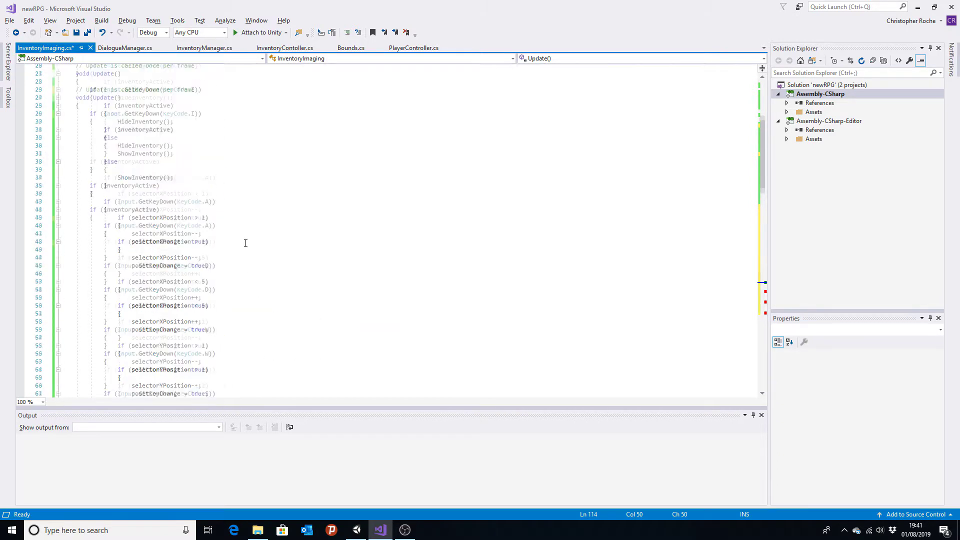
{"action": "scroll", "coordinate": [253, 243], "scroll_direction": "up", "scroll_amount": 9}
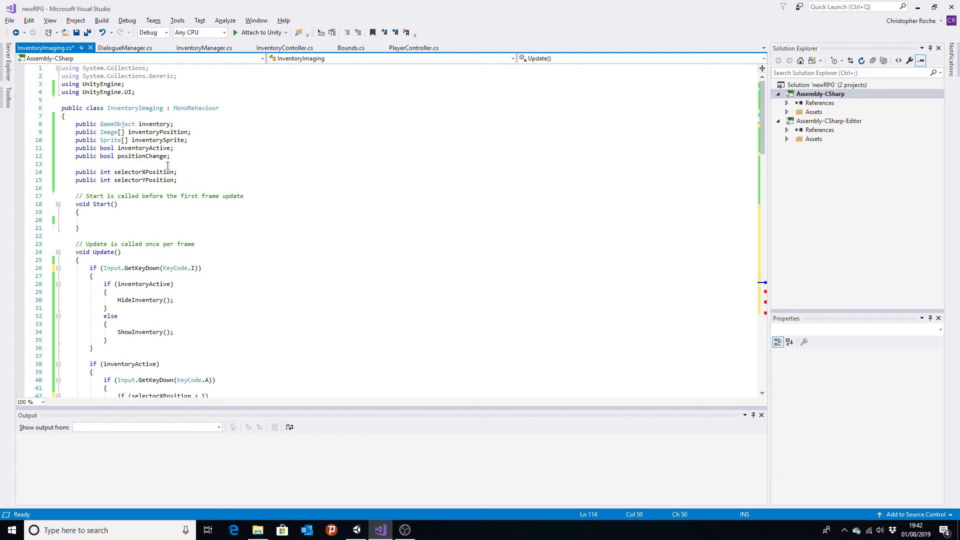
Declare 'private int sendInventoryPosition' below the positionChange field
{"action": "left_click", "coordinate": [201, 156]}
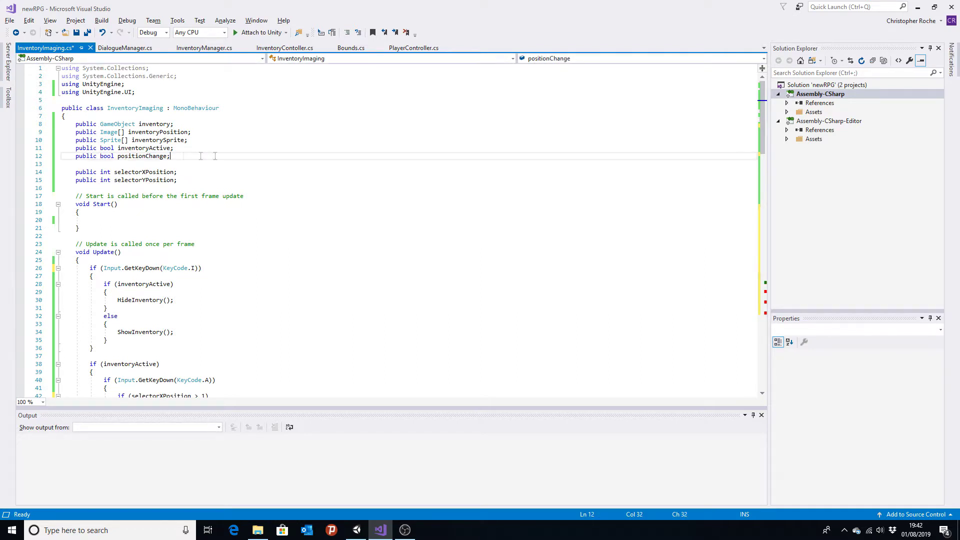
{"action": "key", "text": "Return"}
{"action": "type", "text": "publi"}
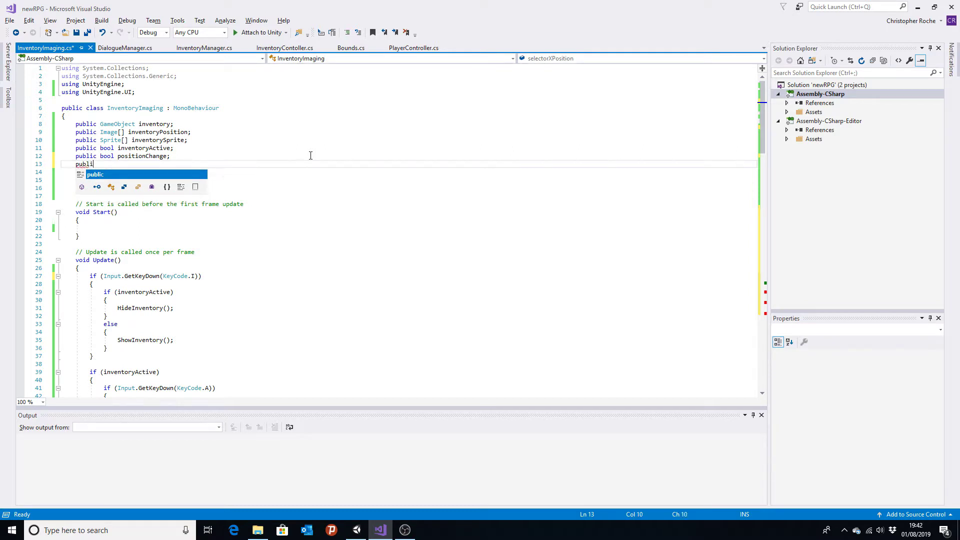
{"action": "key", "text": "BackSpace"}
{"action": "key", "text": "BackSpace"}
{"action": "type", "text": "ri"}
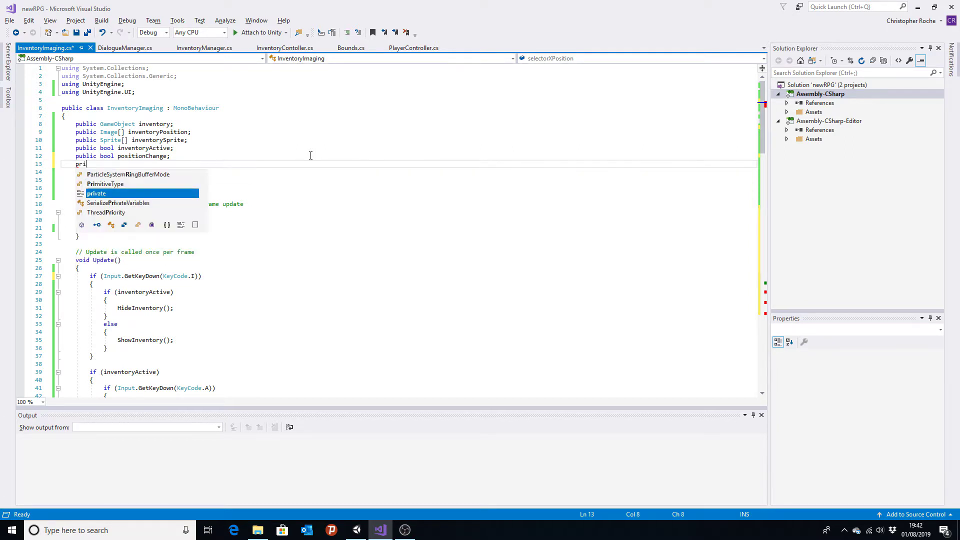
{"action": "type", "text": "va"}
{"action": "key", "text": "space"}
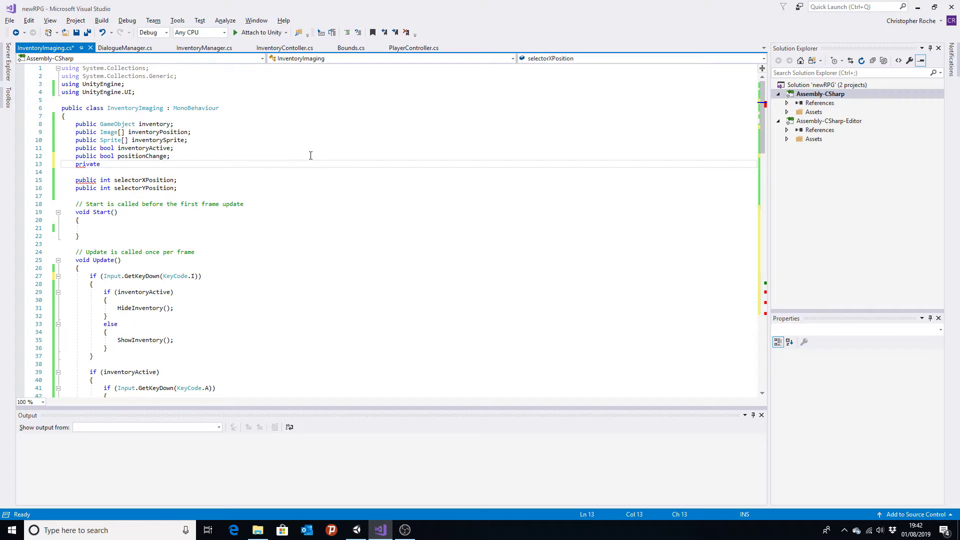
{"action": "type", "text": "int "}
{"action": "type", "text": "sendIn"}
{"action": "type", "text": "ventoryPosition;"}
Add 'sendInventoryPosition = 0;' on the empty line under case 1
{"action": "scroll", "coordinate": [290, 180], "scroll_direction": "down", "scroll_amount": 4}
{"action": "scroll", "coordinate": [260, 240], "scroll_direction": "down", "scroll_amount": 5}
{"action": "scroll", "coordinate": [240, 300], "scroll_direction": "down", "scroll_amount": 5}
{"action": "scroll", "coordinate": [181, 280], "scroll_direction": "down", "scroll_amount": 6}
{"action": "left_click", "coordinate": [304, 244]}
{"action": "type", "text": "send"}
{"action": "key", "text": "Tab"}
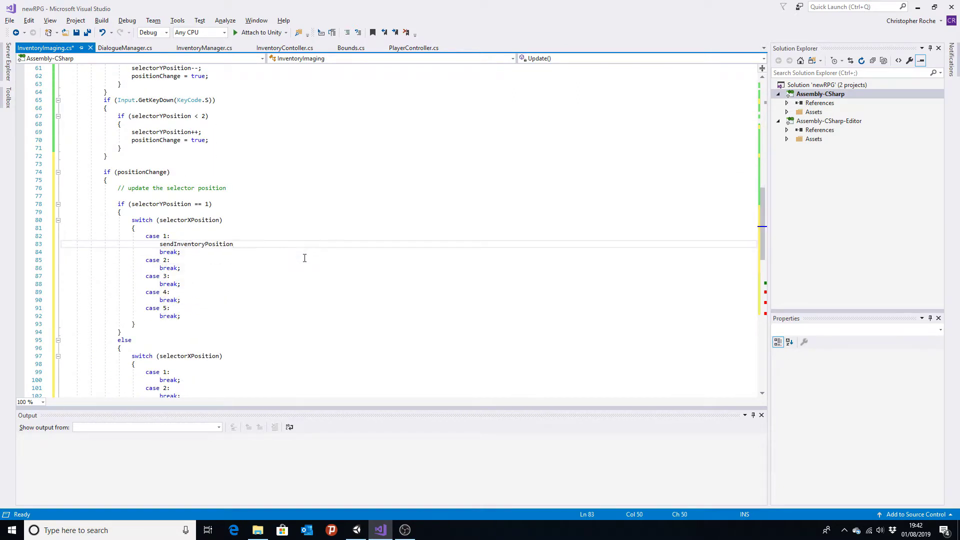
{"action": "type", "text": "= 0;"}
{"action": "key", "text": "shift+Home"}
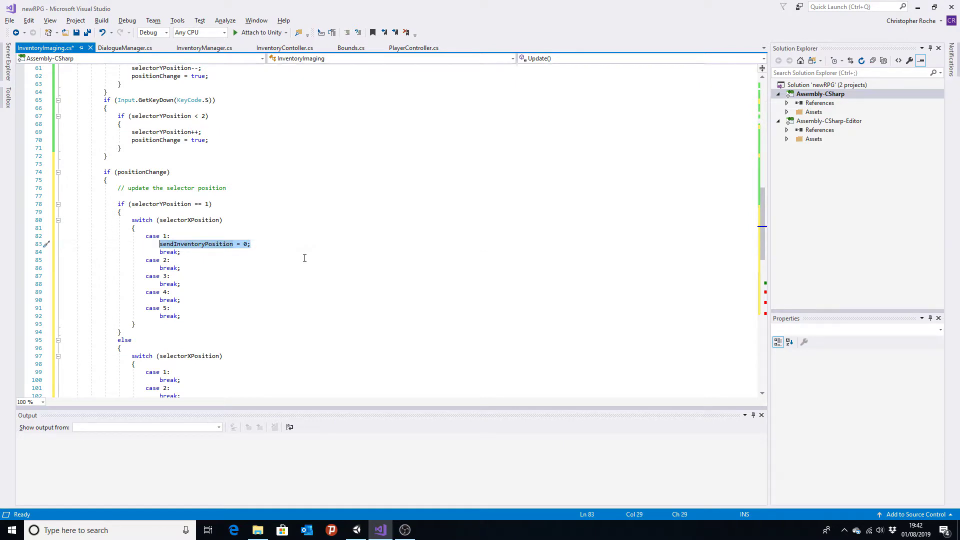
{"action": "key", "text": "Down"}
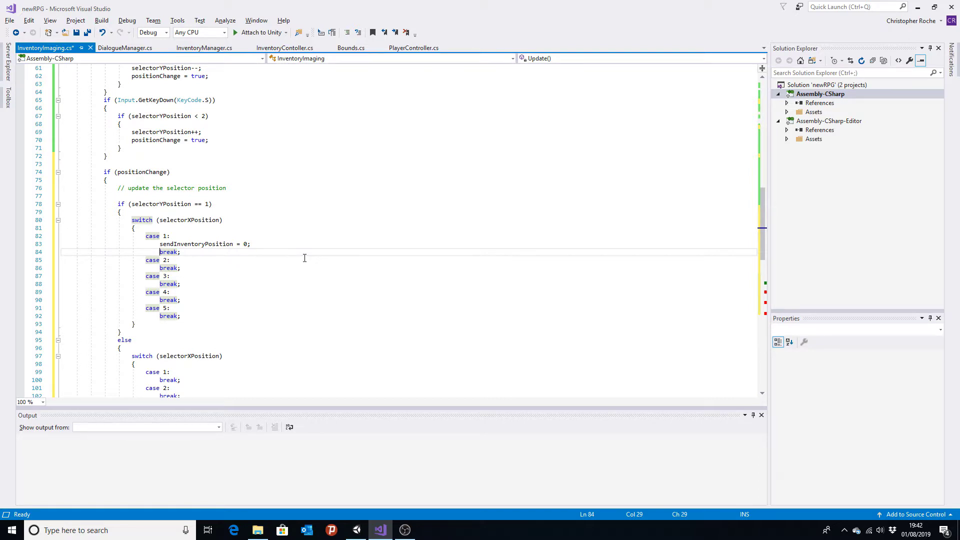
Delete the first switch block and write 'sendInventoryPosition = 0;' inside the if braces
{"action": "key", "text": "Up"}
{"action": "key", "text": "Up"}
{"action": "key", "text": "Up"}
{"action": "key", "text": "Home"}
{"action": "key", "text": "Home"}
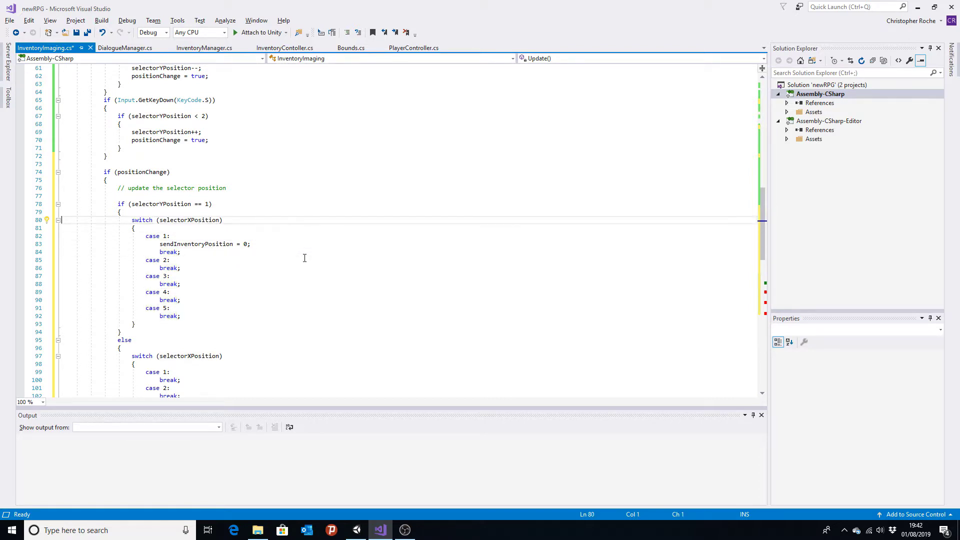
{"action": "key", "text": "shift+Down"}
{"action": "key", "text": "shift+Down"}
{"action": "key", "text": "shift+Down"}
{"action": "key", "text": "shift+Down"}
{"action": "key", "text": "shift+Down"}
{"action": "key", "text": "Delete"}
{"action": "key", "text": "Up"}
{"action": "key", "text": "End"}
{"action": "key", "text": "Return"}
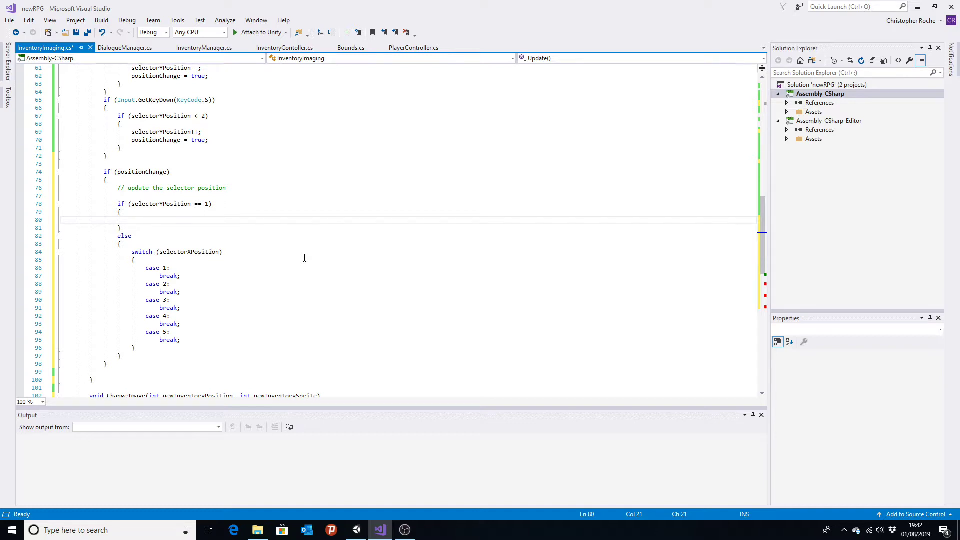
{"action": "type", "text": "sendInventoryPosition = 0;"}
Change the assignment to 'sendInventoryPosition = selectorXPosition-1;'
{"action": "key", "text": "Left"}
{"action": "key", "text": "BackSpace"}
{"action": "type", "text": "sel"}
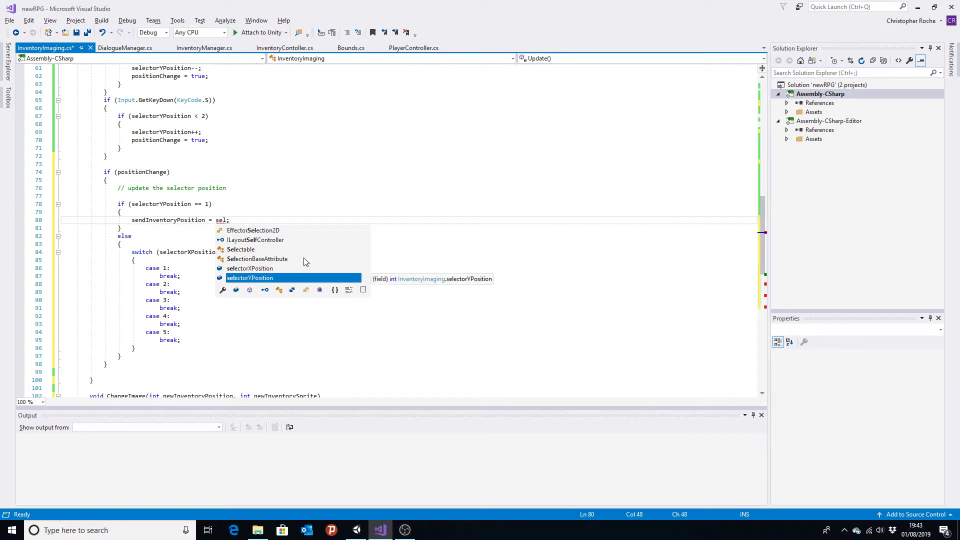
{"action": "key", "text": "Up"}
{"action": "key", "text": "Tab"}
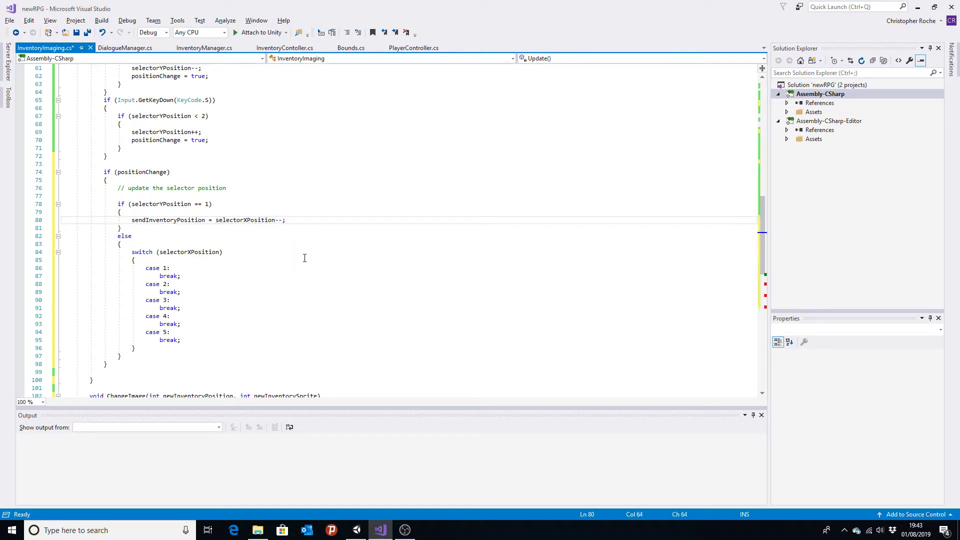
{"action": "key", "text": "Delete"}
{"action": "key", "text": "Delete"}
{"action": "type", "text": "1"}
{"action": "key", "text": "alt+Tab"}
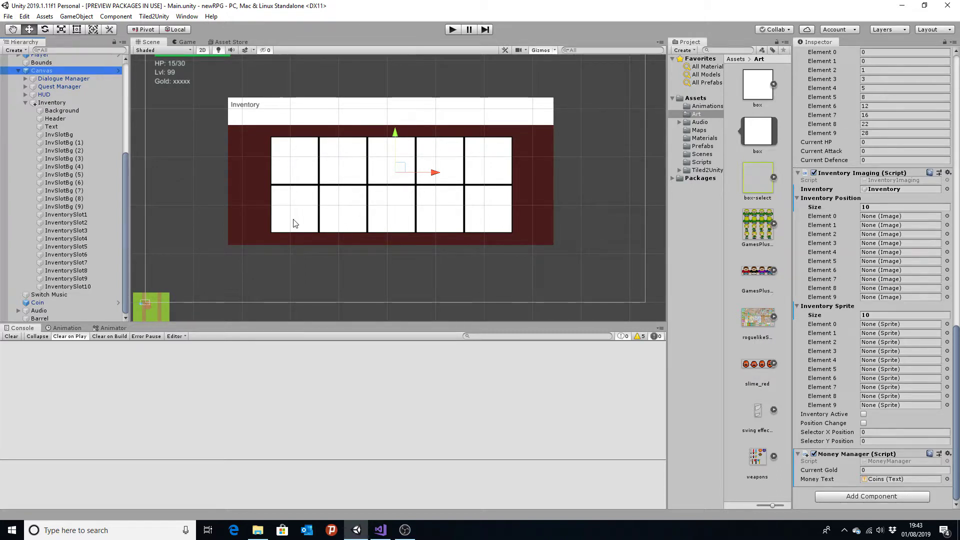
Delete the switch block and its leftover closing brace from the else branch
{"action": "key", "text": "alt+Tab"}
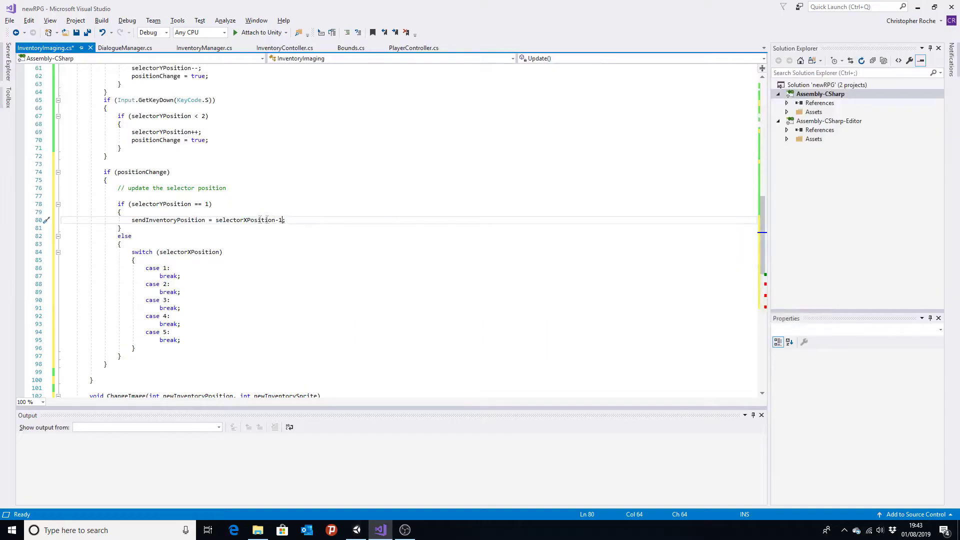
{"action": "left_click_drag", "start_coordinate": [93, 251], "coordinate": [92, 345]}
{"action": "key", "text": "Delete"}
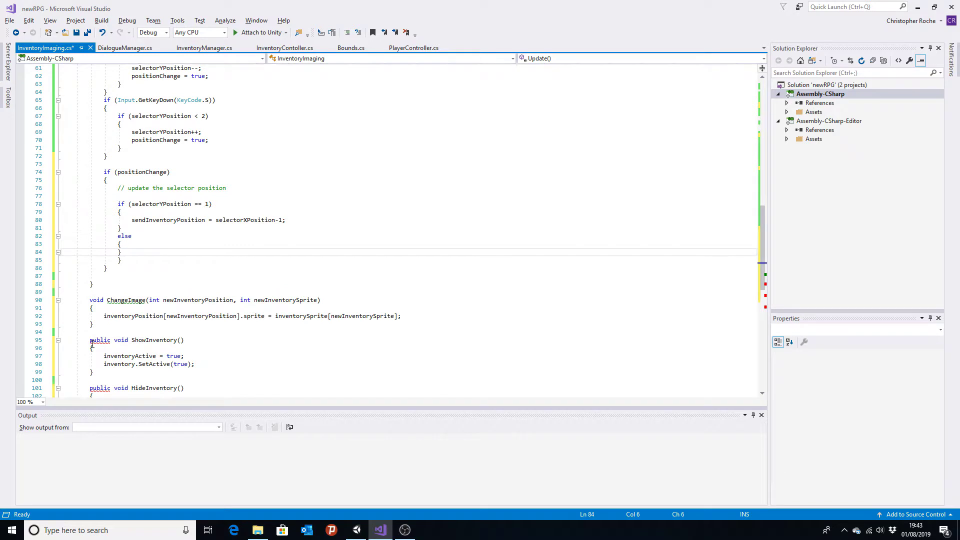
{"action": "key", "text": "End"}
{"action": "key", "text": "BackSpace"}
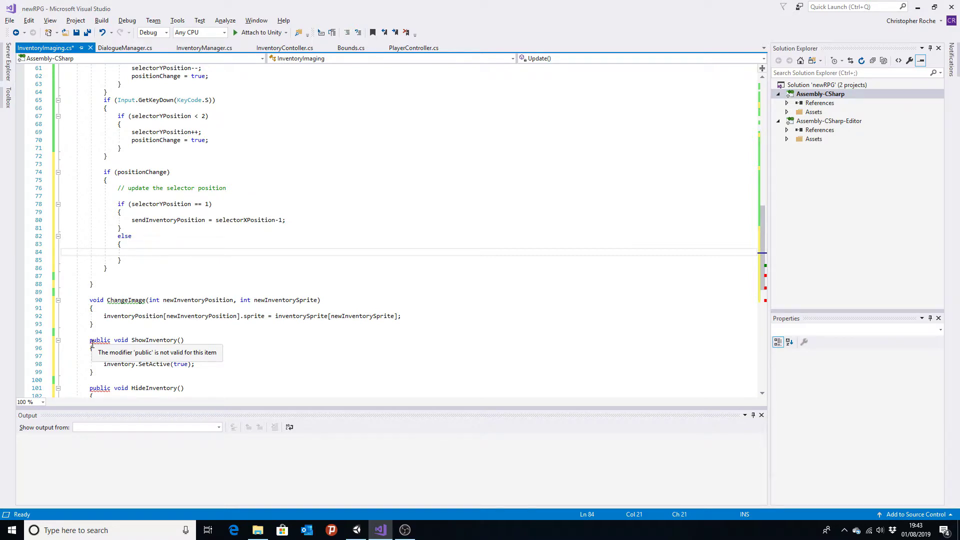
Copy line 80's sendInventoryPosition assignment into the else branch, changing '- 1' to '+4'
{"action": "key", "text": "Up"}
{"action": "key", "text": "Up"}
{"action": "key", "text": "Up"}
{"action": "key", "text": "Up"}
{"action": "key", "text": "shift+End"}
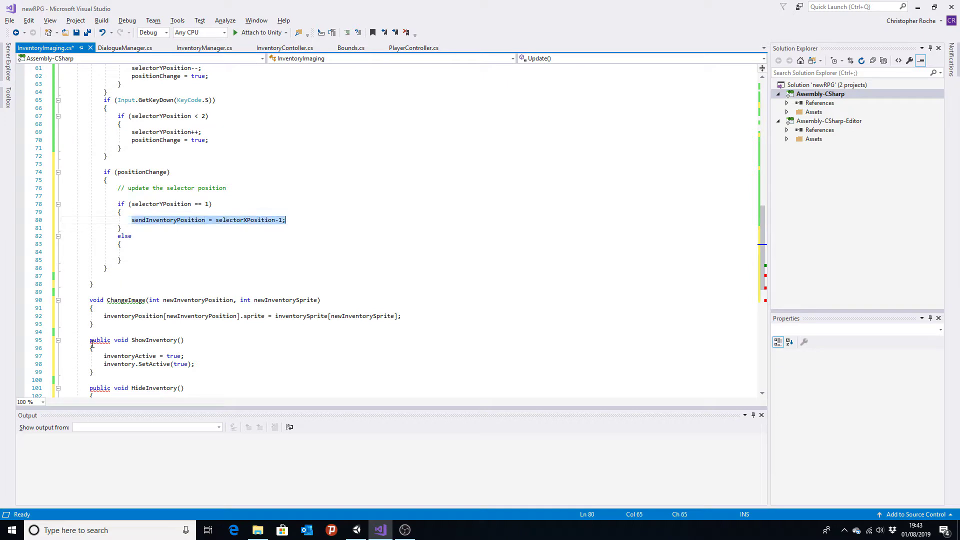
{"action": "key", "text": "ctrl+c"}
{"action": "key", "text": "Down"}
{"action": "key", "text": "Down"}
{"action": "key", "text": "Down"}
{"action": "key", "text": "ctrl+v"}
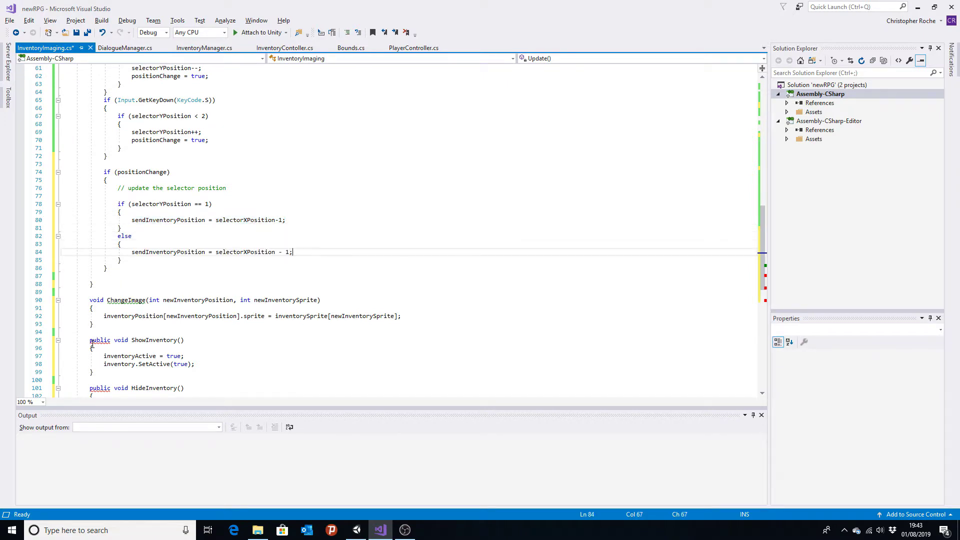
{"action": "key", "text": "BackSpace"}
{"action": "key", "text": "BackSpace"}
{"action": "key", "text": "BackSpace"}
{"action": "type", "text": "+"}
{"action": "key", "text": "alt+Tab"}
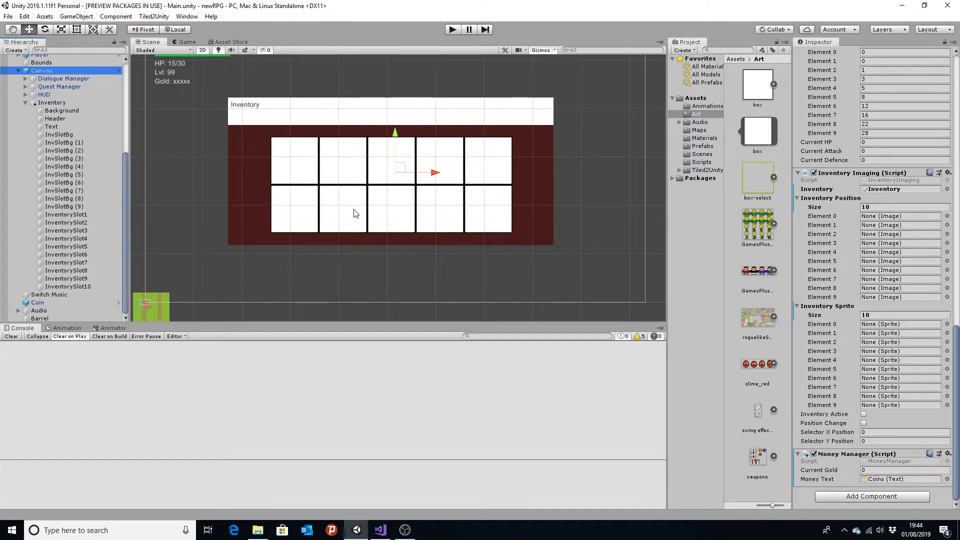
Delete the 'update the selector position' comment and its blank line
{"action": "key", "text": "alt+Tab"}
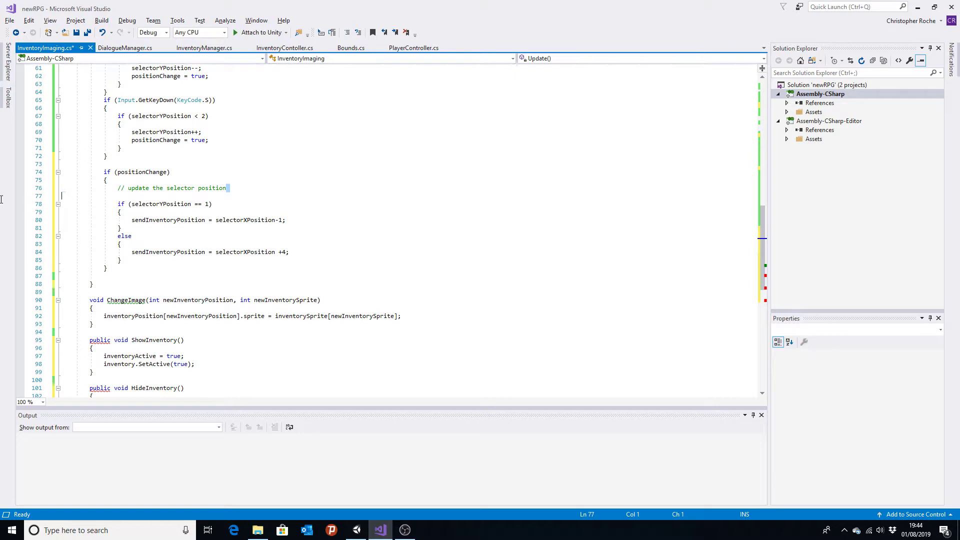
{"action": "left_click_drag", "start_coordinate": [227, 189], "coordinate": [1, 191]}
{"action": "key", "text": "Delete"}
{"action": "key", "text": "Delete"}
{"action": "key", "text": "Delete"}
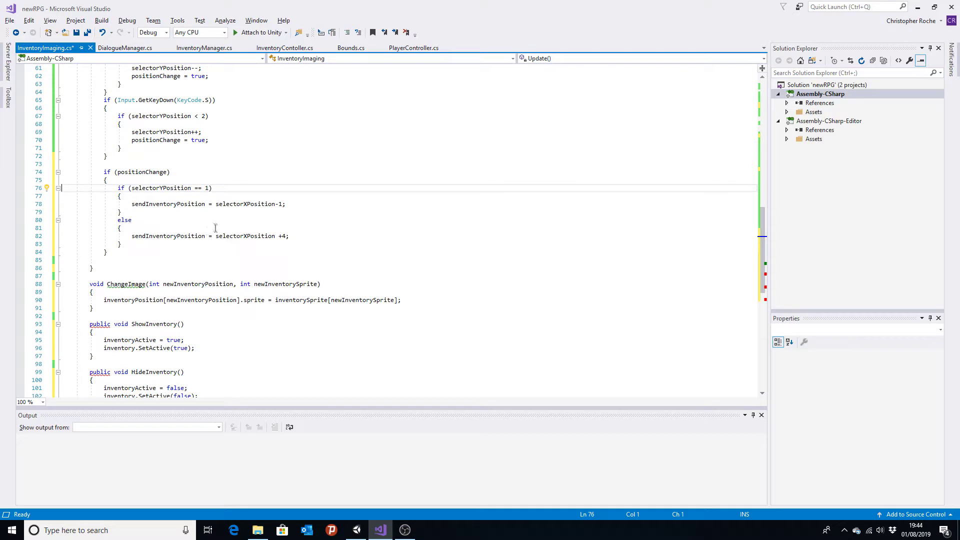
Add blank lines below the Update method's closing brace for a new method
{"action": "scroll", "coordinate": [176, 194], "scroll_direction": "down", "scroll_amount": 1}
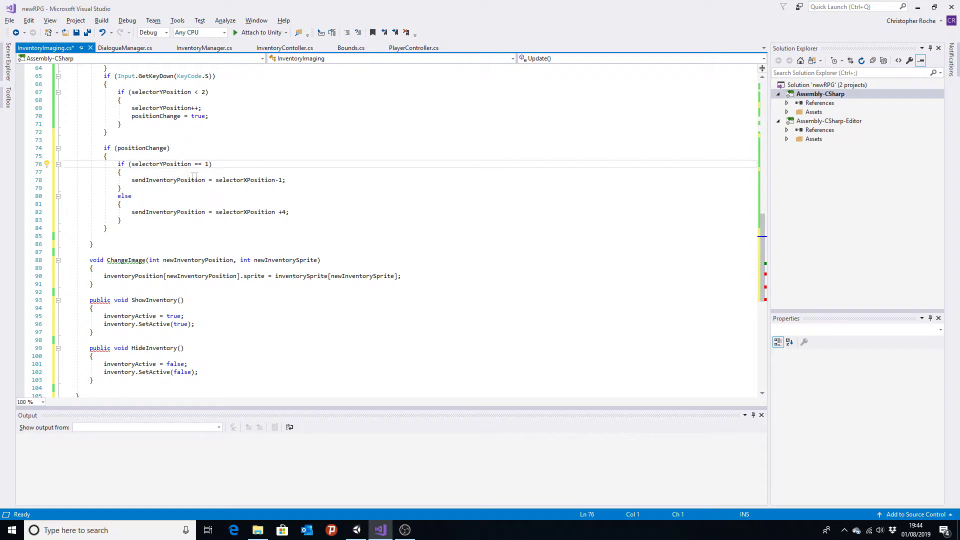
{"action": "scroll", "coordinate": [160, 205], "scroll_direction": "down", "scroll_amount": 3}
{"action": "scroll", "coordinate": [152, 215], "scroll_direction": "up", "scroll_amount": 3}
{"action": "scroll", "coordinate": [150, 227], "scroll_direction": "up", "scroll_amount": 1}
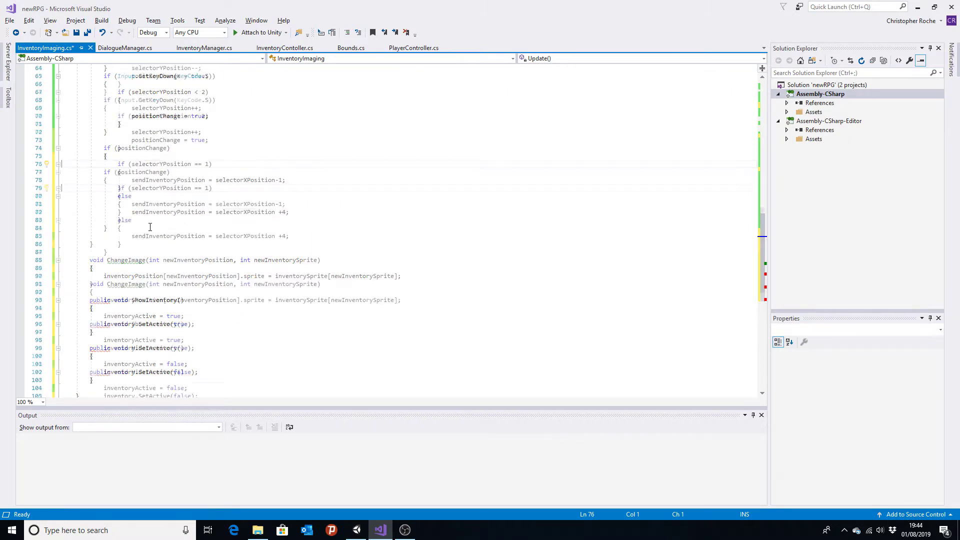
{"action": "left_click", "coordinate": [275, 251]}
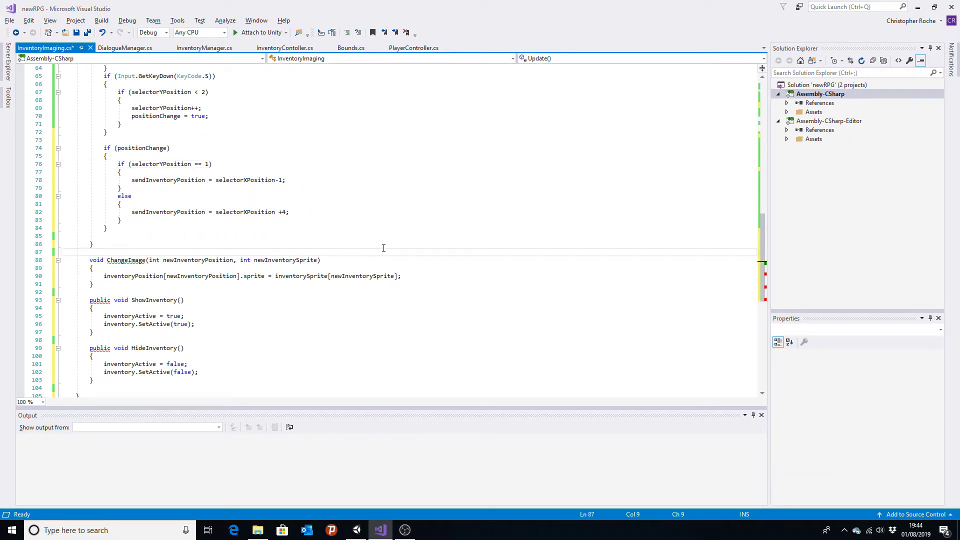
{"action": "key", "text": "Return"}
{"action": "key", "text": "Return"}
{"action": "key", "text": "Up"}
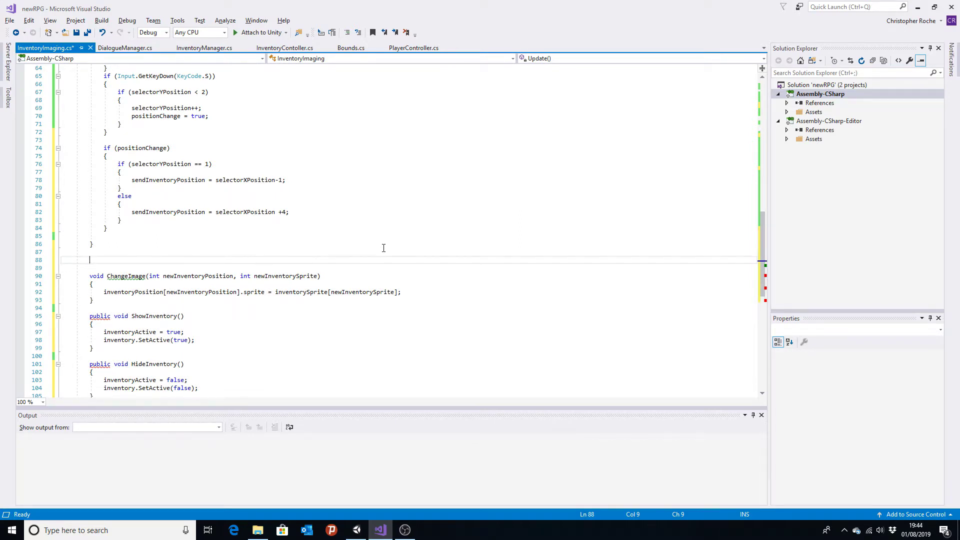
Declare an empty void UpdateSelector(int newInventoryPostion) method with braces
{"action": "type", "text": "void updateSele"}
{"action": "key", "text": "Left"}
{"action": "key", "text": "Left"}
{"action": "key", "text": "Left"}
{"action": "key", "text": "BackSpace"}
{"action": "type", "text": "U"}
{"action": "type", "text": "or"}
{"action": "type", "text": "tor )("}
{"action": "key", "text": "BackSpace"}
{"action": "key", "text": "BackSpace"}
{"action": "type", "text": "("}
{"action": "type", "text": "int "}
{"action": "type", "text": "newInventoryPostion"}
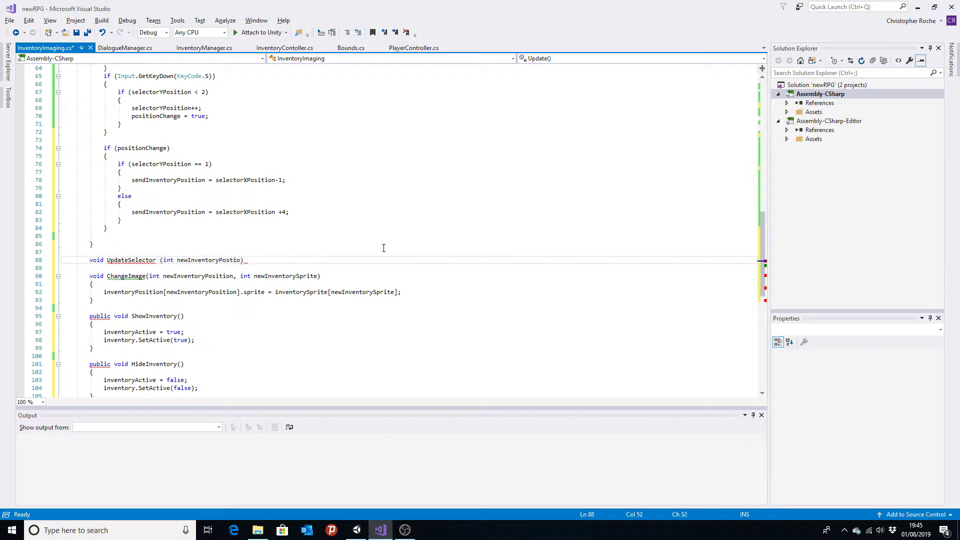
{"action": "type", "text": ")"}
{"action": "key", "text": "Return"}
{"action": "type", "text": "{"}
{"action": "key", "text": "Return"}
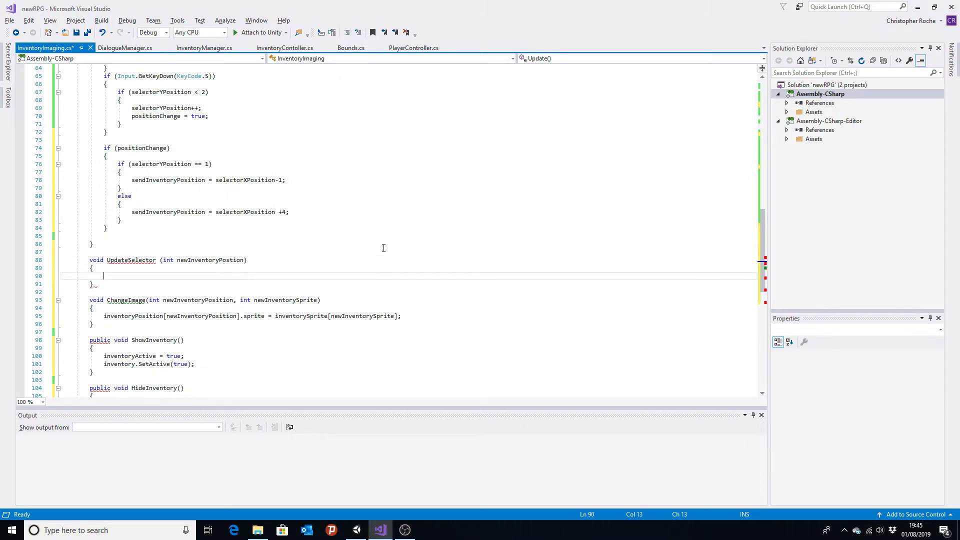
Add UpdateSelector(sendInventoryPosition); below the if/else block using IntelliSense
{"action": "mouse_move", "coordinate": [127, 262]}
{"action": "left_click", "coordinate": [293, 220]}
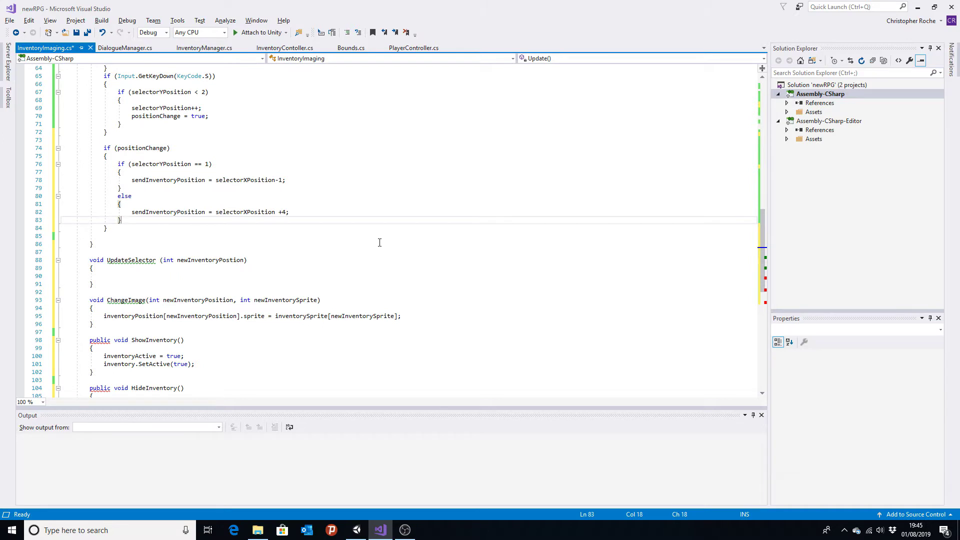
{"action": "key", "text": "Return"}
{"action": "key", "text": "Return"}
{"action": "type", "text": "Update"}
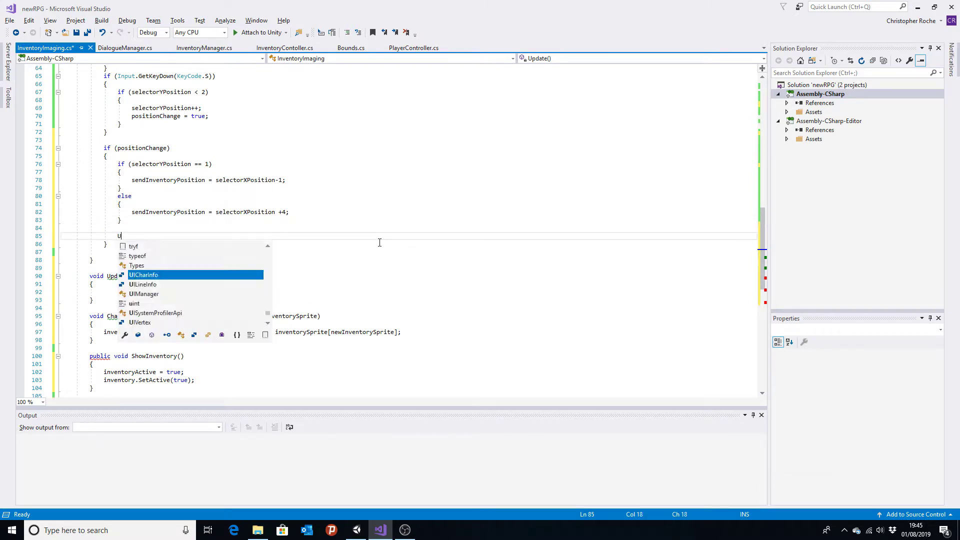
{"action": "key", "text": "Tab"}
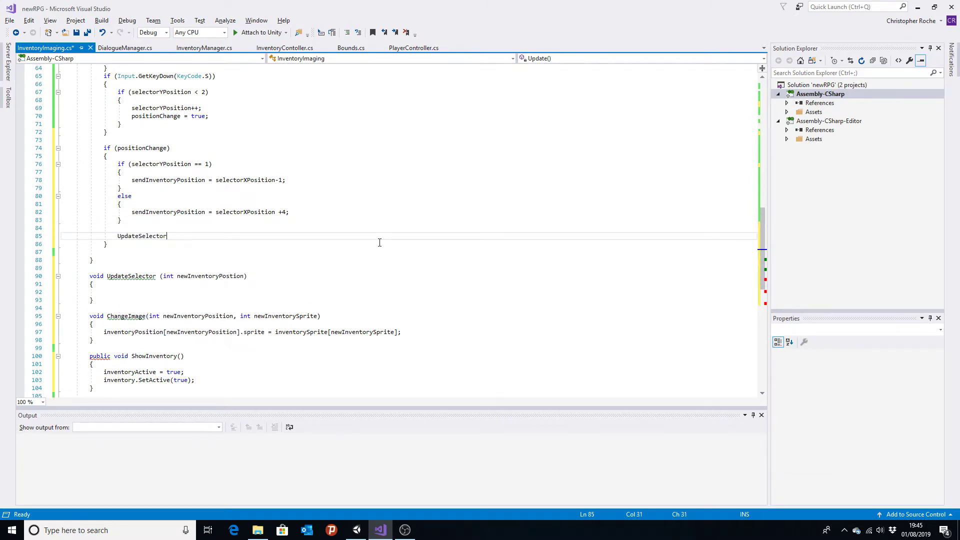
{"action": "type", "text": "sendIn)"}
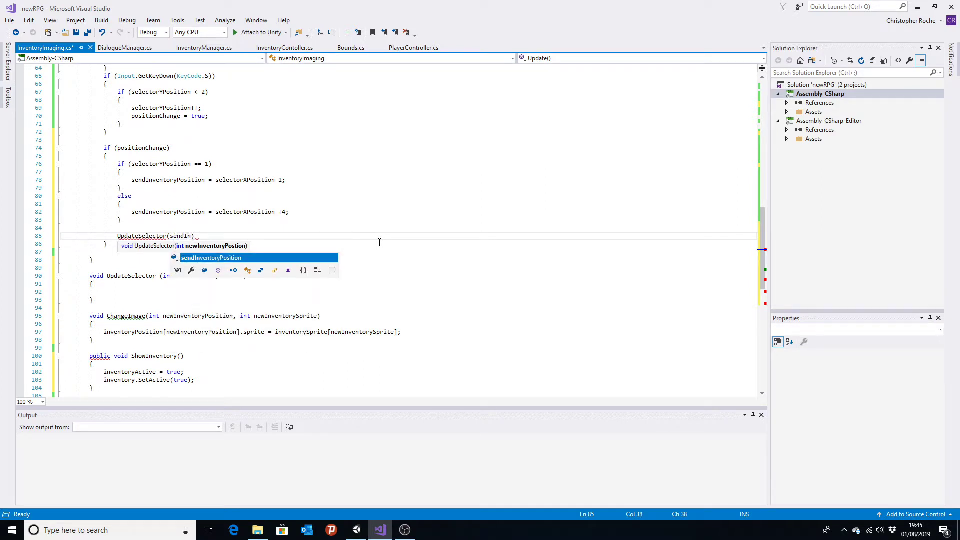
{"action": "key", "text": "Tab"}
{"action": "type", "text": ");"}
{"action": "key", "text": "Up"}
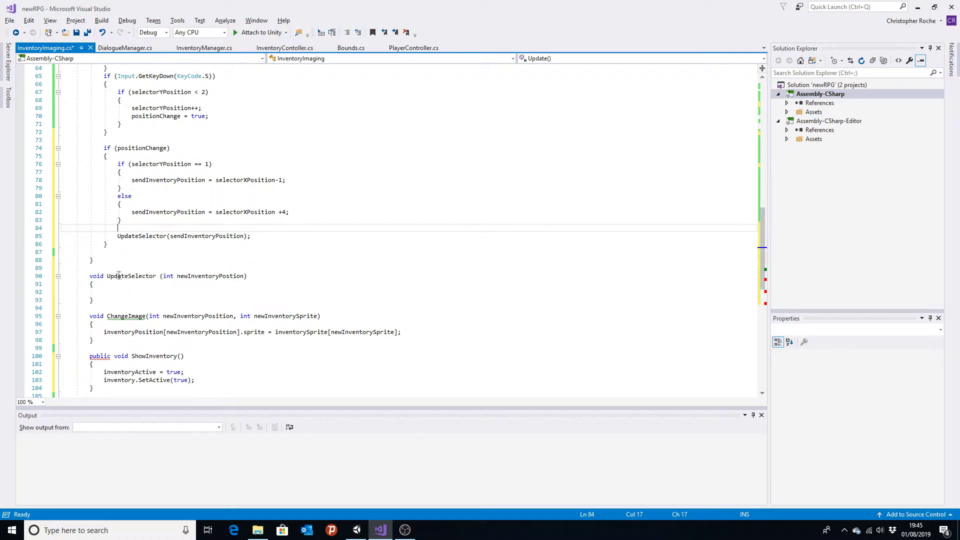
{"action": "left_click", "coordinate": [131, 294]}
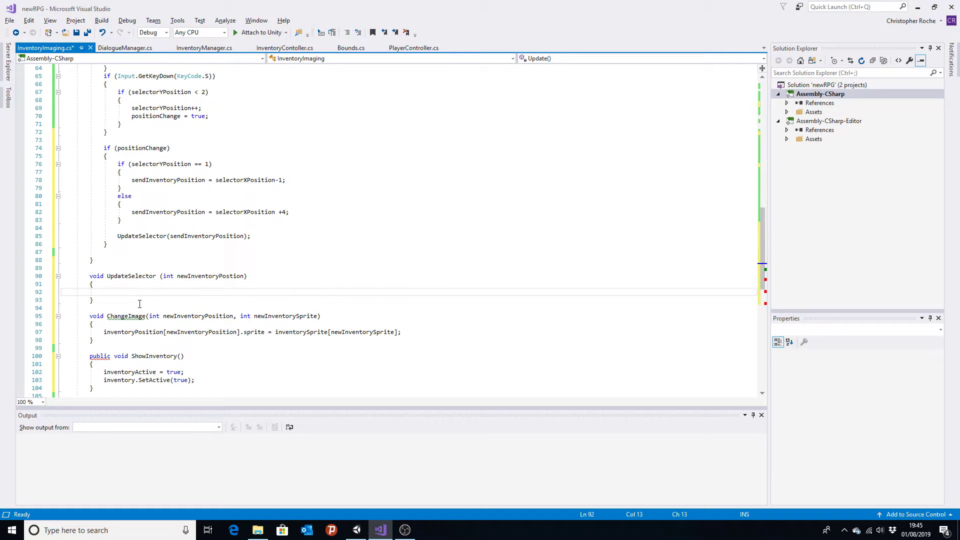
Copy ChangeImage's sprite-assignment statement into UpdateSelector's body
{"action": "left_click_drag", "start_coordinate": [104, 333], "coordinate": [420, 333]}
{"action": "key", "text": "ctrl+c"}
{"action": "left_click", "coordinate": [181, 292]}
{"action": "key", "text": "ctrl+v"}
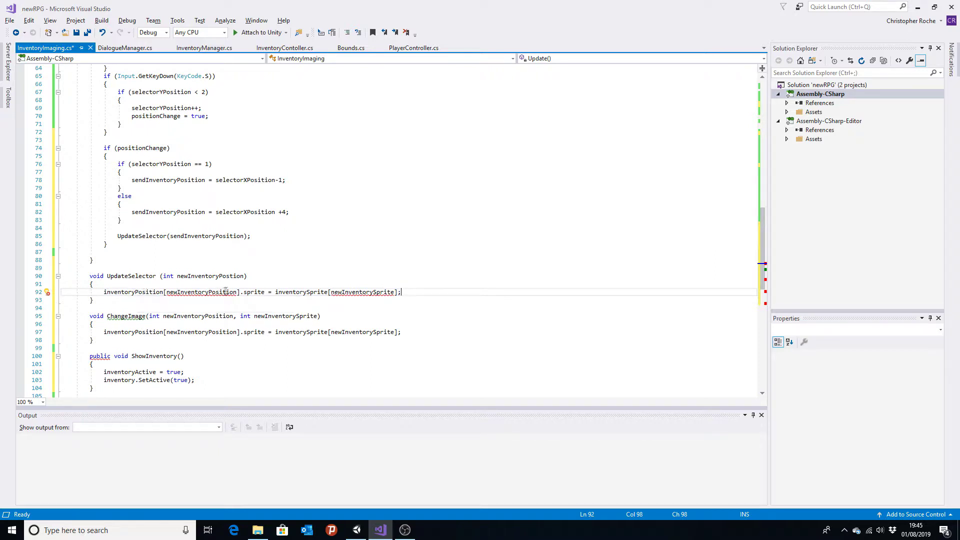
{"action": "key", "text": "alt+Tab"}
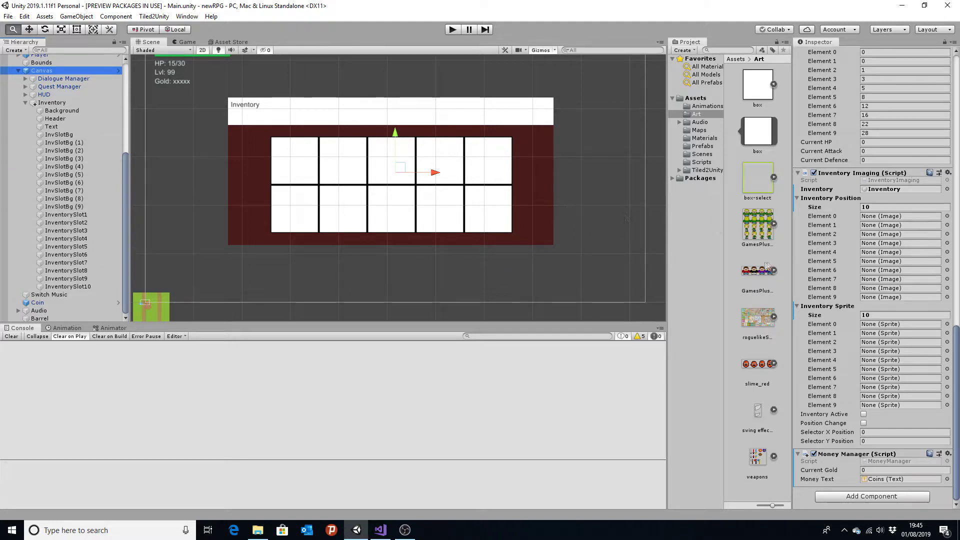
Duplicate the inventoryPosition image array declaration as bgInventoryPosition
{"action": "key", "text": "alt+Tab"}
{"action": "scroll", "coordinate": [267, 267], "scroll_direction": "up", "scroll_amount": 14}
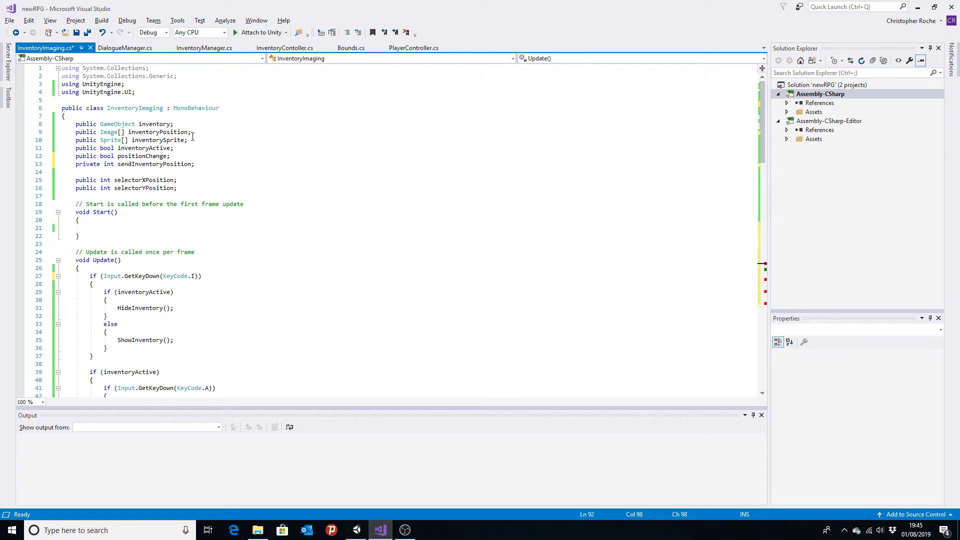
{"action": "left_click", "coordinate": [200, 133]}
{"action": "key", "text": "shift+Home"}
{"action": "key", "text": "ctrl+c"}
{"action": "key", "text": "End"}
{"action": "key", "text": "Return"}
{"action": "key", "text": "ctrl+v"}
{"action": "key", "text": "Left"}
{"action": "key", "text": "Left"}
{"action": "key", "text": "Left"}
{"action": "key", "text": "Left"}
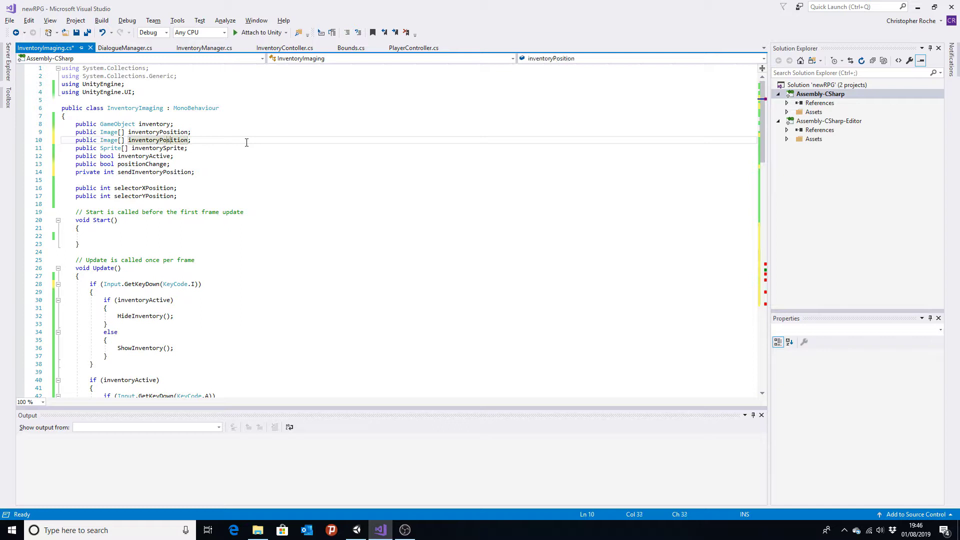
{"action": "type", "text": "bg"}
{"action": "key", "text": "Delete"}
{"action": "type", "text": "I"}
{"action": "key", "text": "Down"}
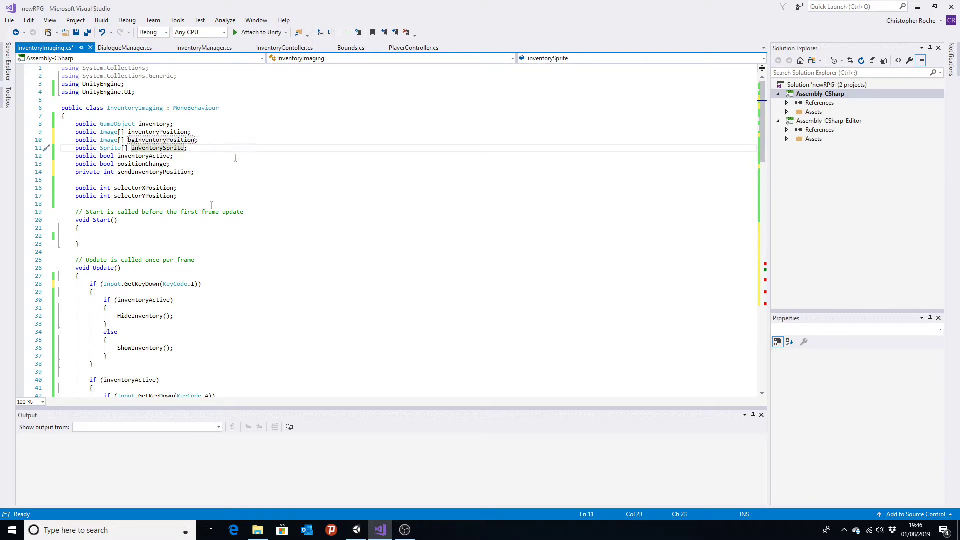
Retarget UpdateSelector's statement to bgInventoryPosition and clear its right-hand sprite source
{"action": "scroll", "coordinate": [243, 306], "scroll_direction": "down", "scroll_amount": 4}
{"action": "scroll", "coordinate": [243, 306], "scroll_direction": "down", "scroll_amount": 14}
{"action": "scroll", "coordinate": [243, 307], "scroll_direction": "down", "scroll_amount": 11}
{"action": "scroll", "coordinate": [160, 237], "scroll_direction": "up", "scroll_amount": 3}
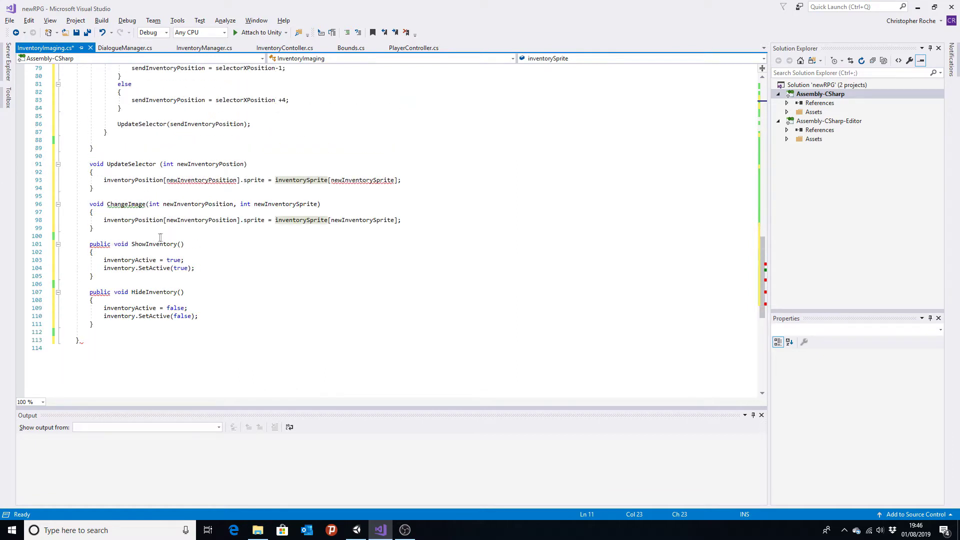
{"action": "left_click", "coordinate": [103, 180]}
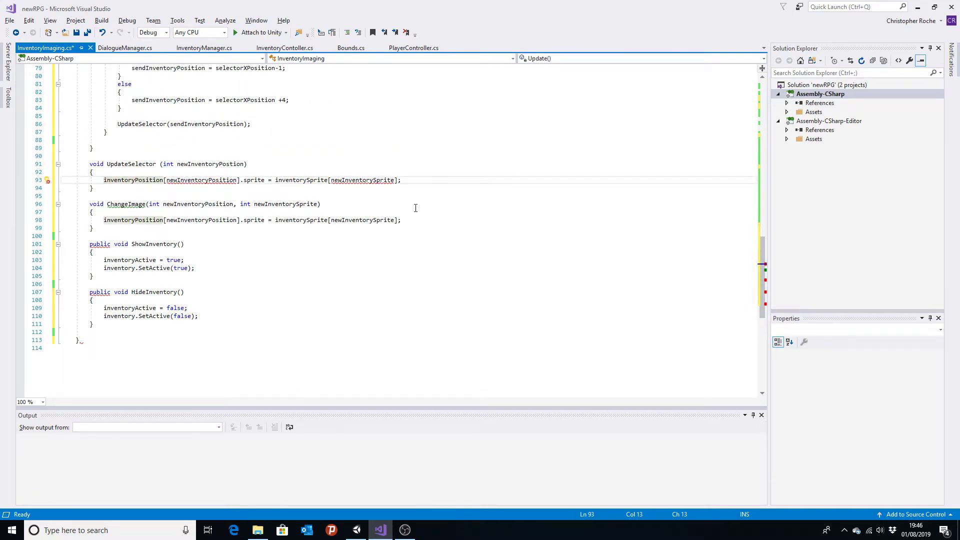
{"action": "type", "text": "bg"}
{"action": "key", "text": "shift+Right"}
{"action": "type", "text": "I"}
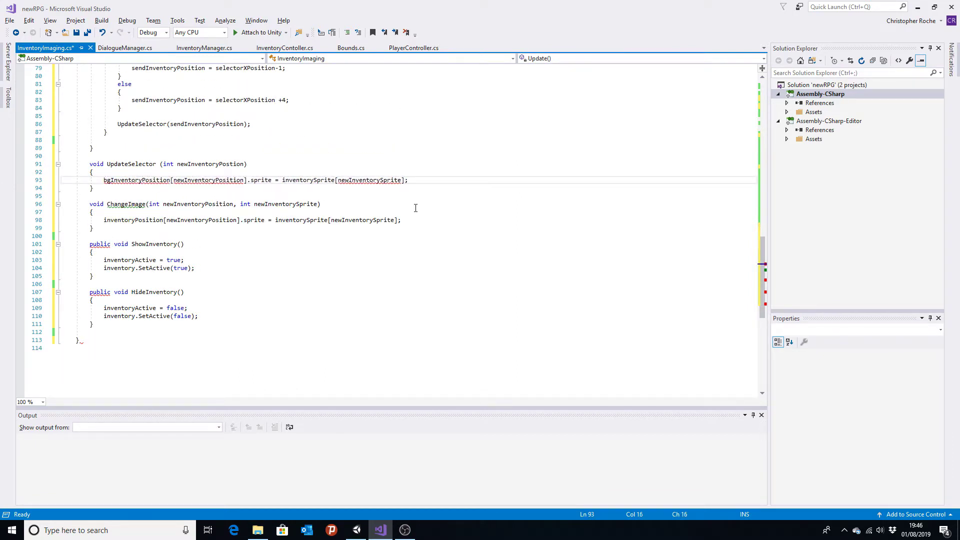
{"action": "key", "text": "Right"}
{"action": "key", "text": "Right"}
{"action": "key", "text": "Right"}
{"action": "key", "text": "Right"}
{"action": "key", "text": "Right"}
{"action": "key", "text": "Right"}
{"action": "key", "text": "Right"}
{"action": "key", "text": "Right"}
{"action": "key", "text": "Right"}
{"action": "key", "text": "Delete"}
{"action": "key", "text": "Delete"}
{"action": "key", "text": "Delete"}
{"action": "key", "text": "Delete"}
{"action": "key", "text": "Delete"}
{"action": "key", "text": "Delete"}
{"action": "key", "text": "Delete"}
{"action": "key", "text": "Delete"}
{"action": "key", "text": "Delete"}
{"action": "key", "text": "Delete"}
{"action": "key", "text": "Delete"}
{"action": "key", "text": "Delete"}
{"action": "key", "text": "Delete"}
{"action": "key", "text": "Delete"}
{"action": "key", "text": "Delete"}
{"action": "key", "text": "Delete"}
{"action": "key", "text": "Delete"}
{"action": "key", "text": "Delete"}
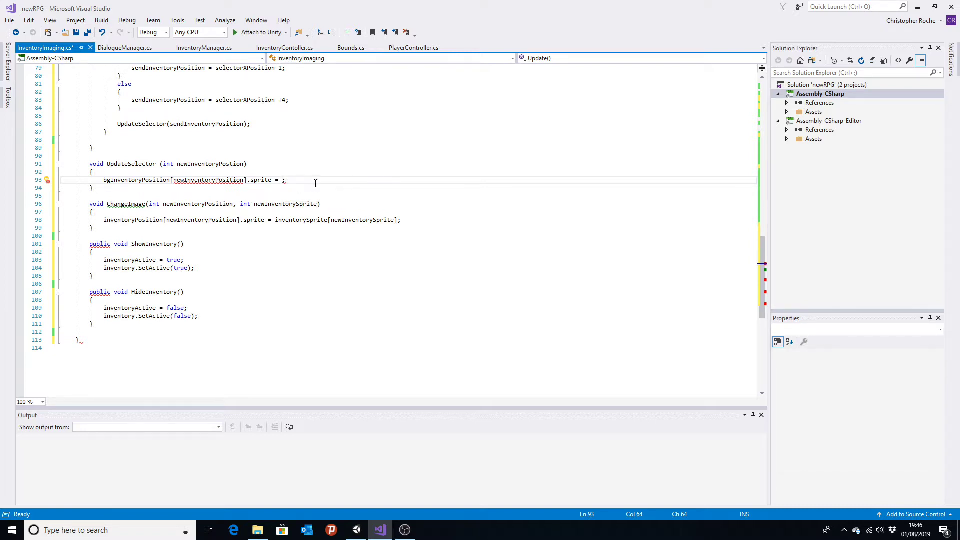
{"action": "key", "text": "alt+Tab"}
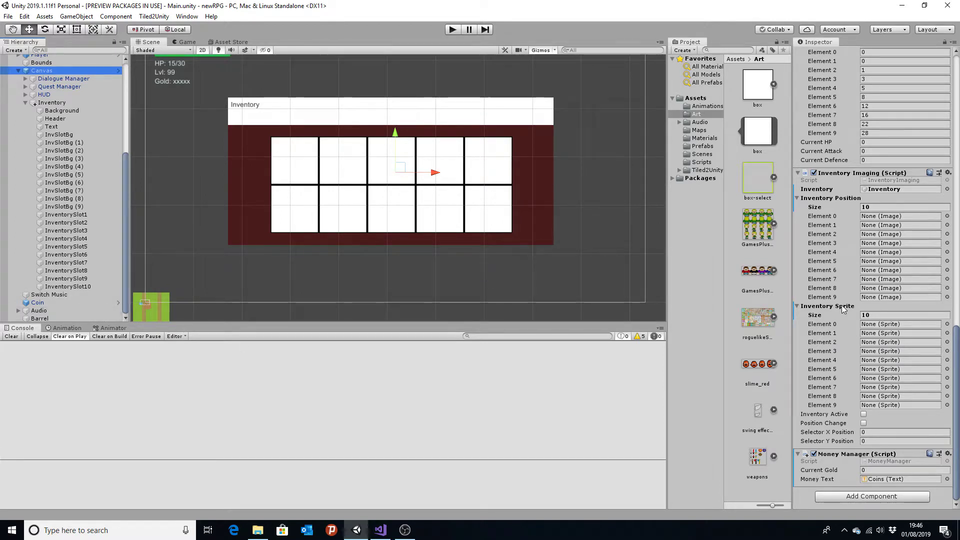
Resize the Inventory Sprite array in the Inspector to 12 elements
{"action": "key", "text": "alt+Tab"}
{"action": "key", "text": "alt+Tab"}
{"action": "left_click", "coordinate": [875, 315]}
{"action": "type", "text": "11"}
{"action": "key", "text": "Return"}
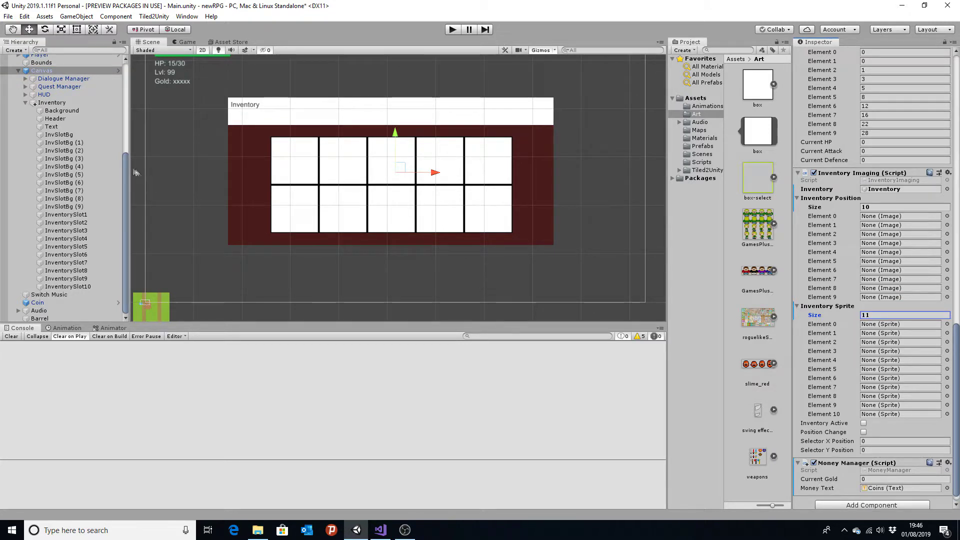
{"action": "left_click_drag", "start_coordinate": [757, 183], "coordinate": [876, 315]}
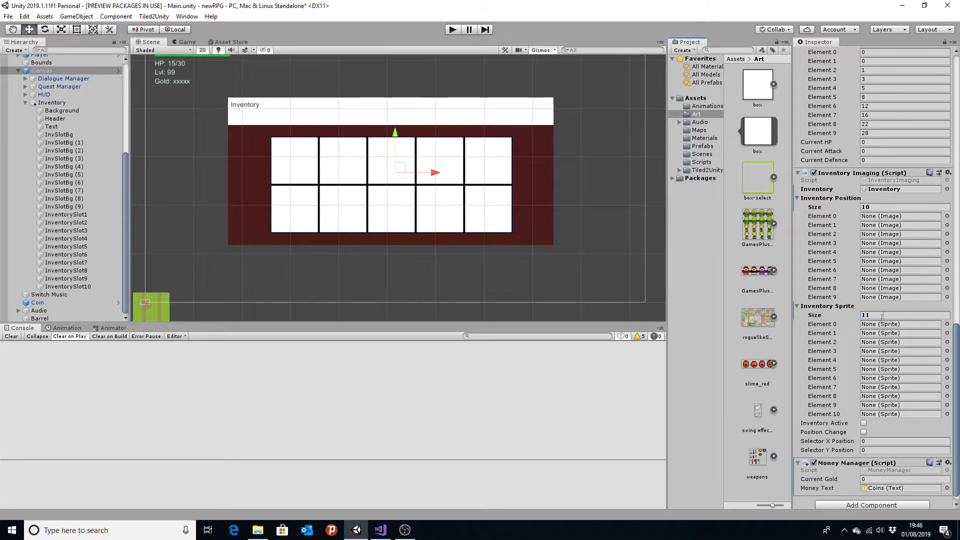
{"action": "left_click", "coordinate": [910, 306]}
{"action": "left_click", "coordinate": [798, 405]}
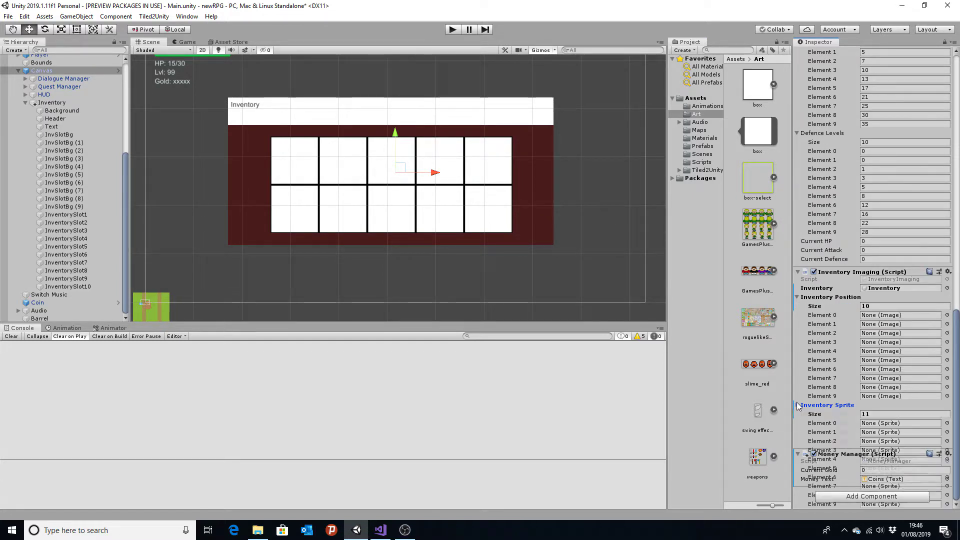
{"action": "scroll", "coordinate": [803, 408], "scroll_direction": "down", "scroll_amount": 4}
{"action": "left_click", "coordinate": [885, 307]}
{"action": "type", "text": "12"}
{"action": "key", "text": "Return"}
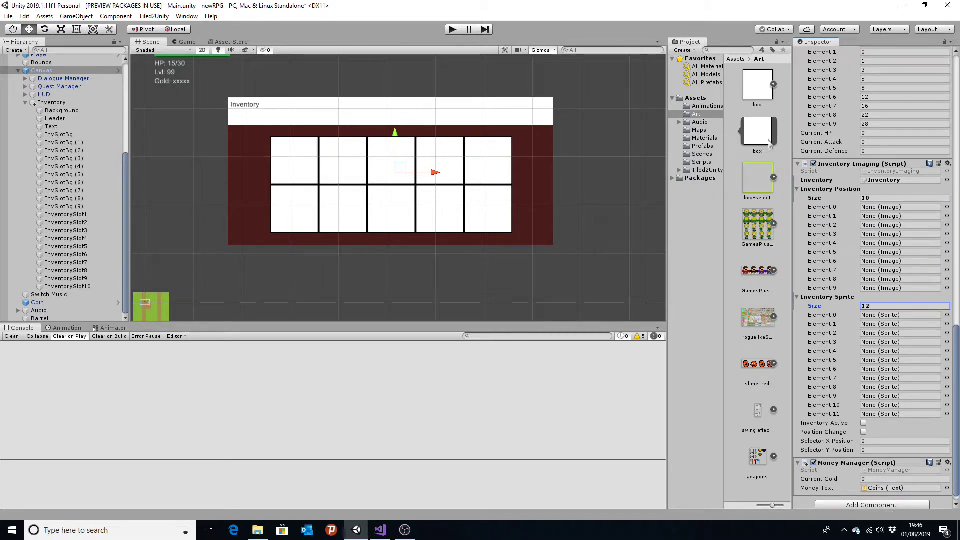
Assign the box sprite to Element 0 and box-select to Element 1
{"action": "left_click_drag", "start_coordinate": [756, 89], "coordinate": [872, 317]}
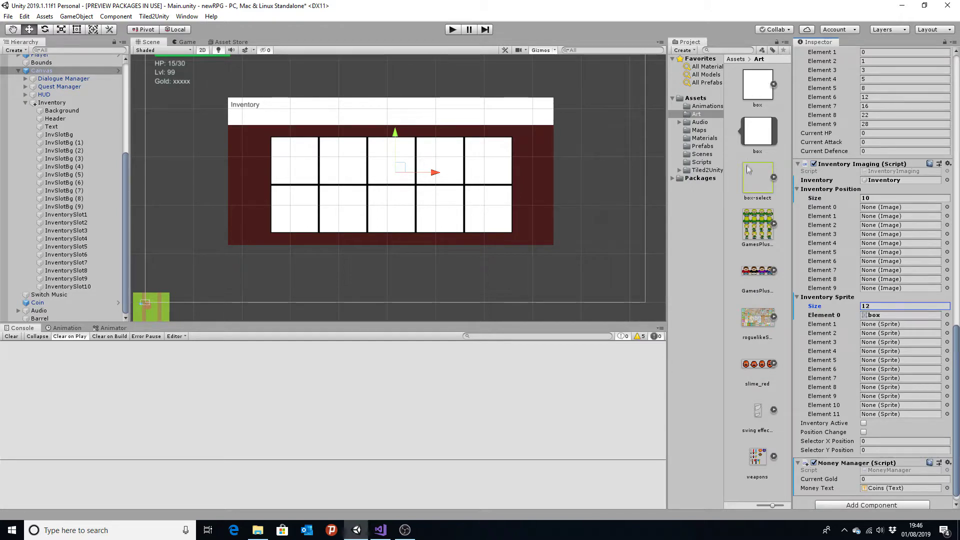
{"action": "mouse_move", "coordinate": [750, 177]}
{"action": "left_mouse_down"}
{"action": "mouse_move", "coordinate": [877, 304]}
{"action": "mouse_move", "coordinate": [876, 325]}
{"action": "left_mouse_up"}
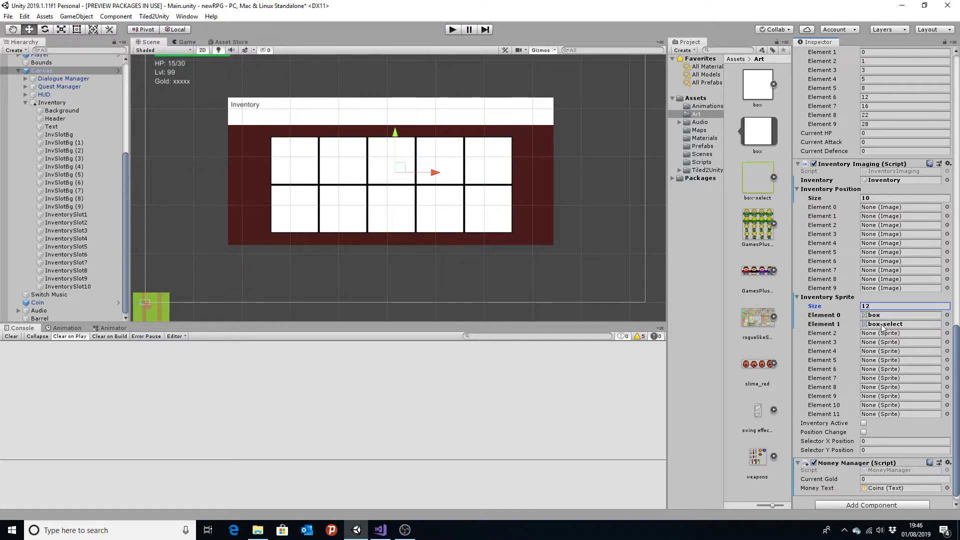
{"action": "key", "text": "alt+Tab"}
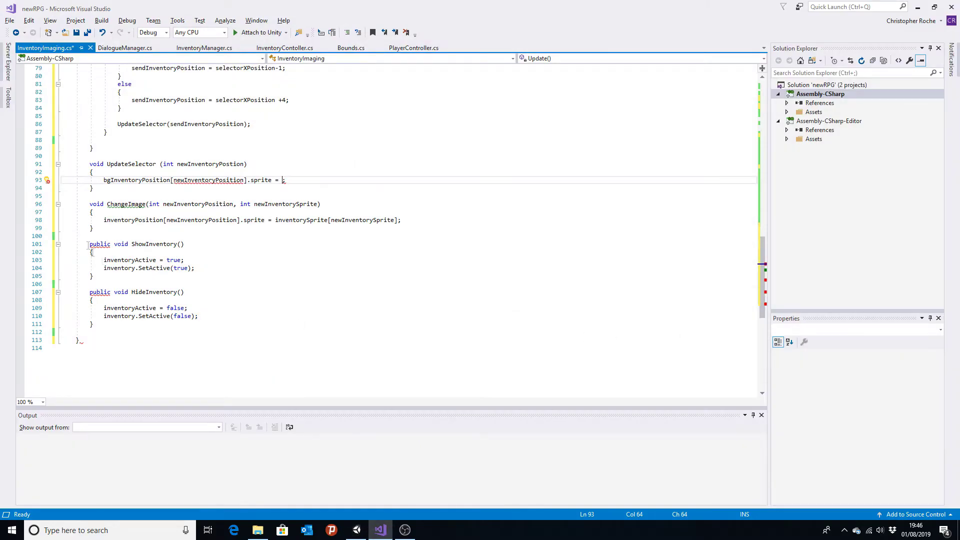
Make UpdateSelector's bgInventoryPosition sprite use inventorySprite[1], copied from line 98's lookup
{"action": "left_click", "coordinate": [364, 220]}
{"action": "double_click", "coordinate": [365, 219]}
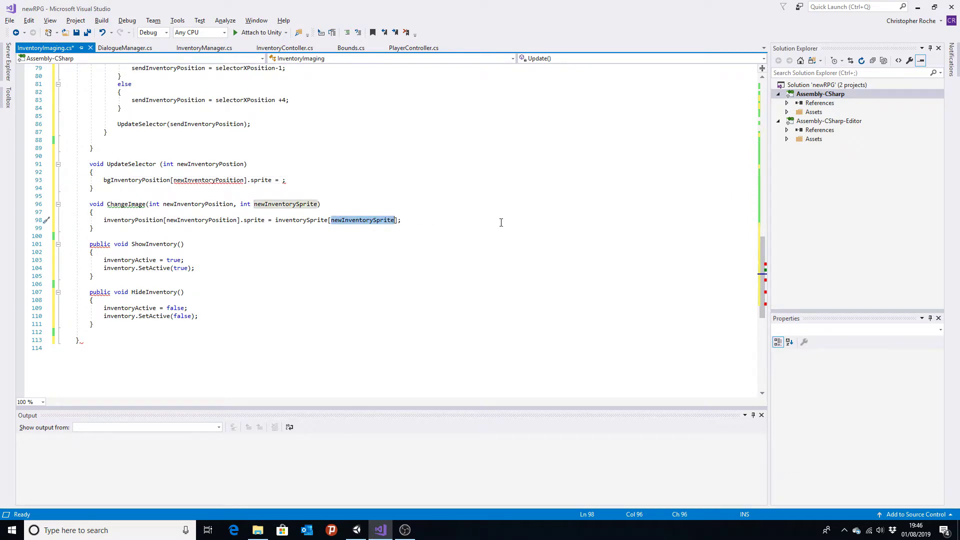
{"action": "type", "text": "1"}
{"action": "key", "text": "Up"}
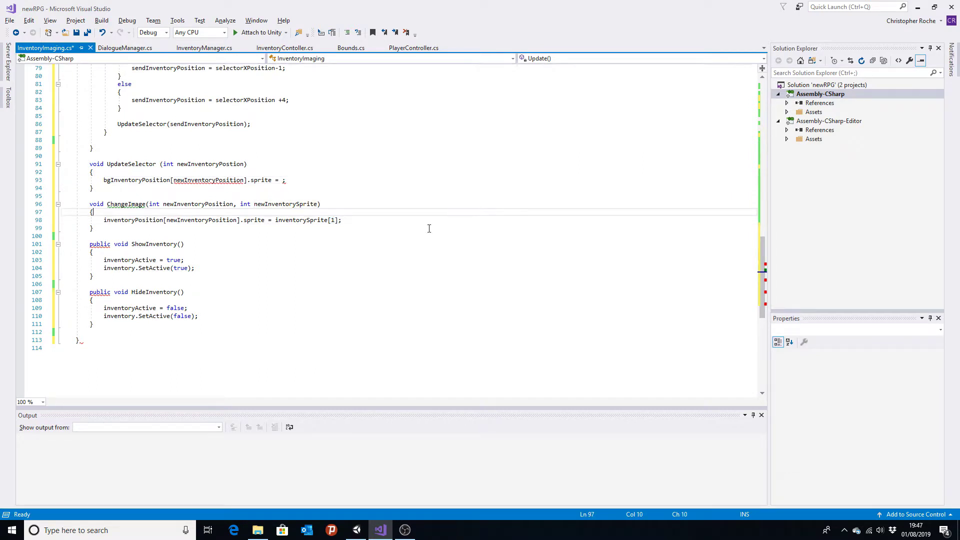
{"action": "key", "text": "ctrl+z"}
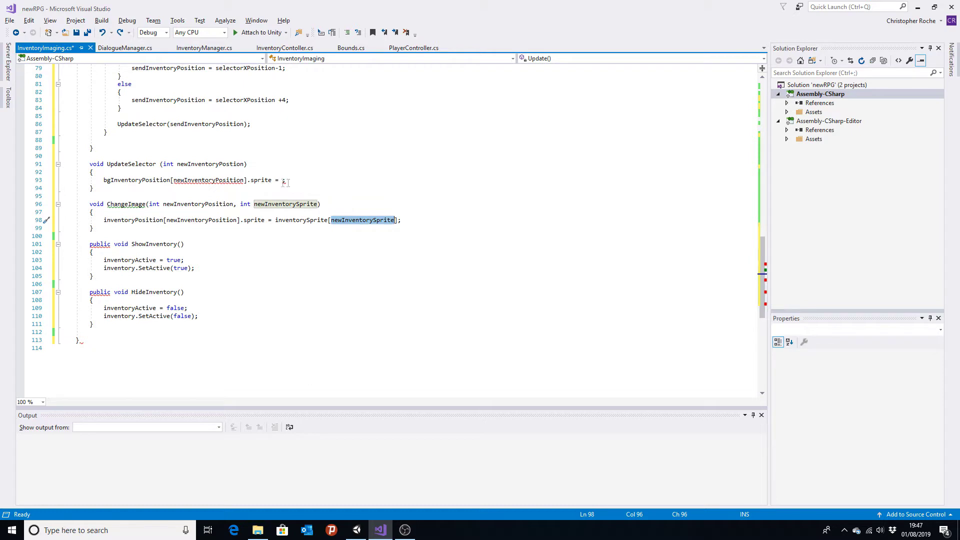
{"action": "left_click", "coordinate": [287, 183]}
{"action": "left_click_drag", "start_coordinate": [275, 220], "coordinate": [399, 220]}
{"action": "left_click", "coordinate": [320, 181]}
{"action": "key", "text": "ctrl+v"}
{"action": "key", "text": "BackSpace"}
{"action": "key", "text": "BackSpace"}
{"action": "key", "text": "BackSpace"}
{"action": "key", "text": "BackSpace"}
{"action": "key", "text": "BackSpace"}
{"action": "key", "text": "BackSpace"}
{"action": "key", "text": "BackSpace"}
{"action": "key", "text": "Up"}
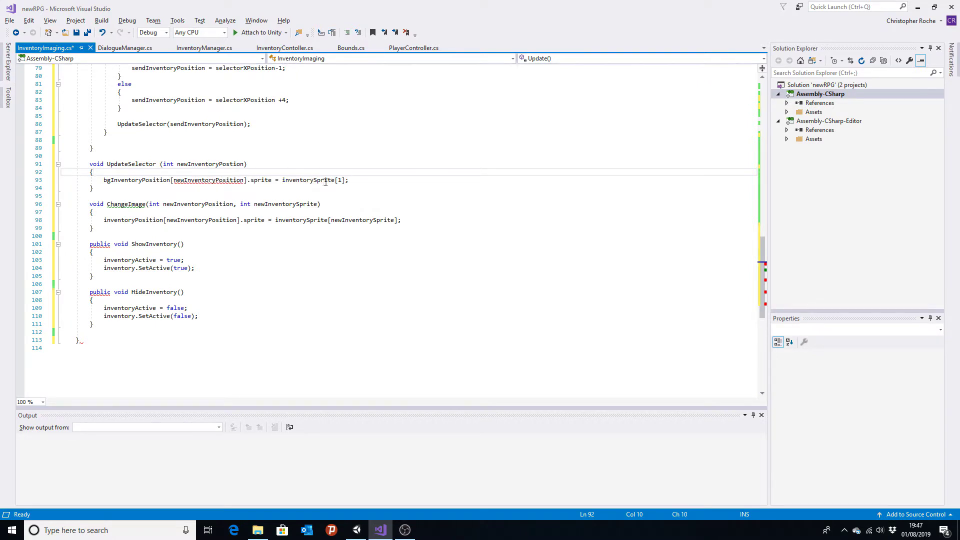
Correct the misspelled UpdateSelector parameter and its usage to newInventoryPosition
{"action": "key", "text": "alt+Tab"}
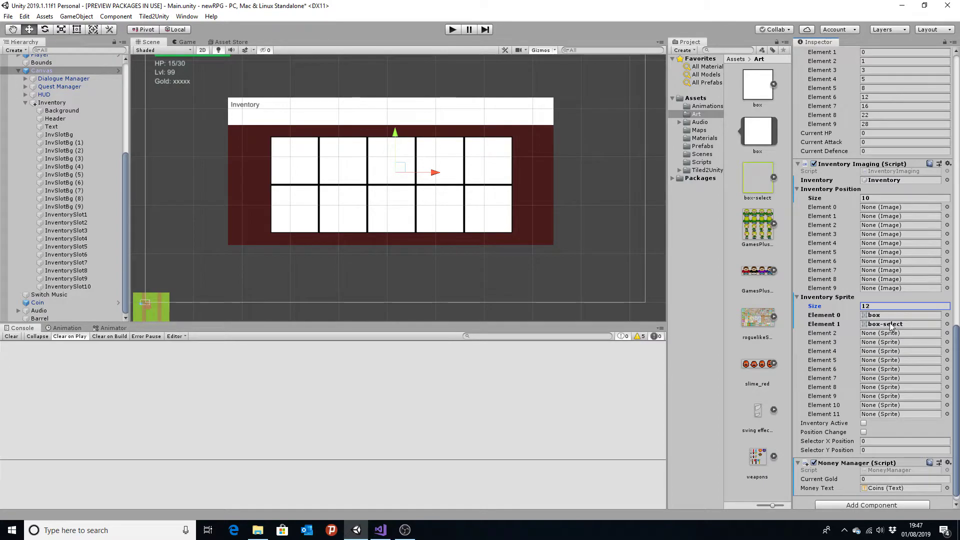
{"action": "key", "text": "alt+Tab"}
{"action": "mouse_move", "coordinate": [204, 181]}
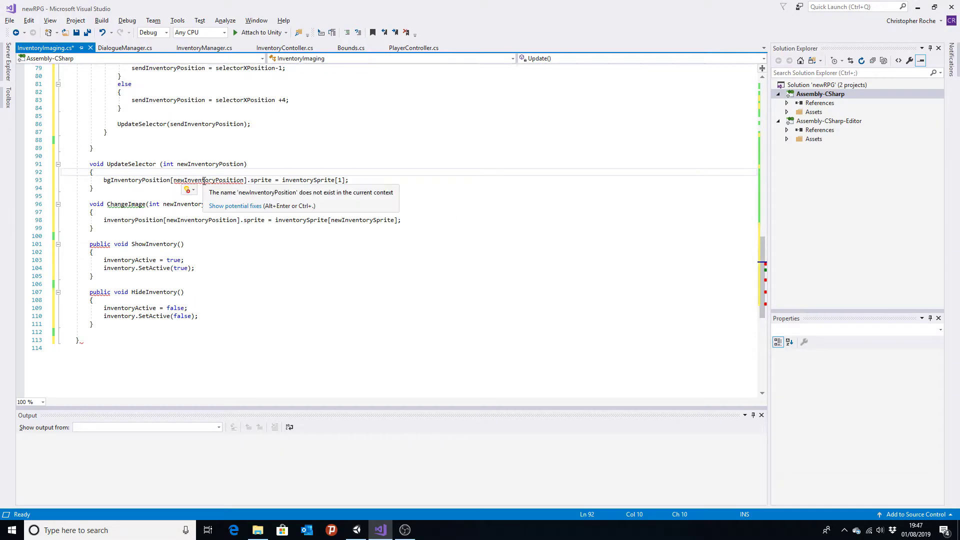
{"action": "double_click", "coordinate": [207, 165]}
{"action": "key", "text": "ctrl+c"}
{"action": "double_click", "coordinate": [229, 180]}
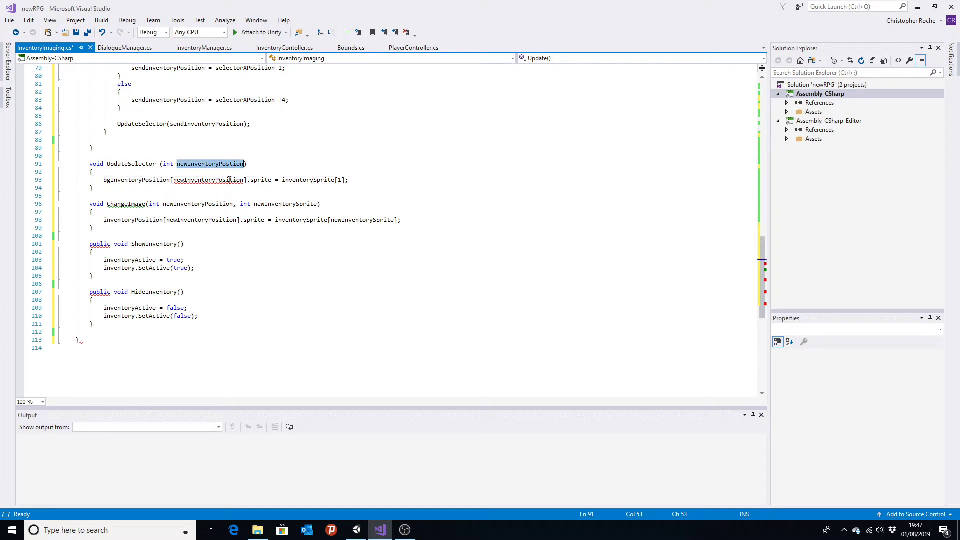
{"action": "key", "text": "ctrl+v"}
{"action": "left_click", "coordinate": [230, 164]}
{"action": "type", "text": "i"}
{"action": "key", "text": "Down"}
{"action": "key", "text": "Down"}
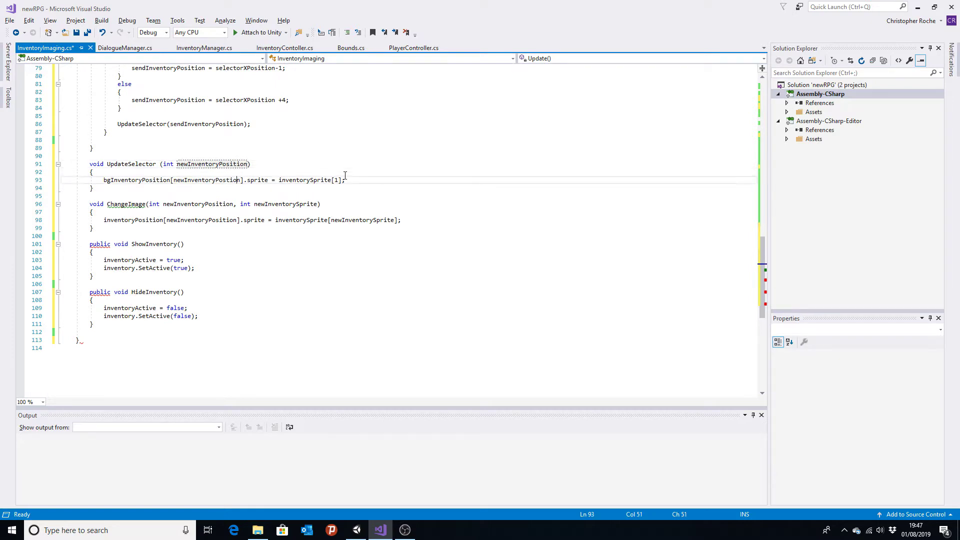
{"action": "type", "text": "i"}
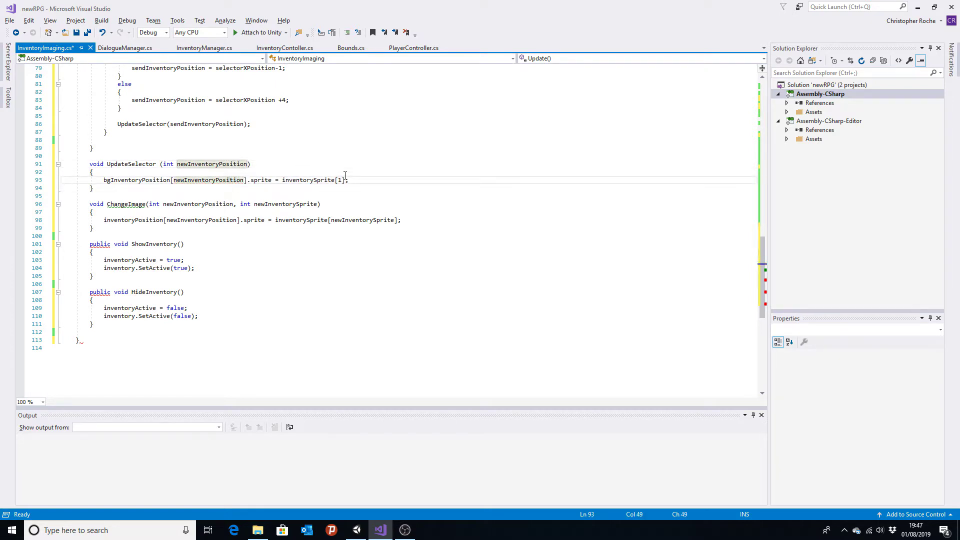
{"action": "left_click", "coordinate": [164, 197]}
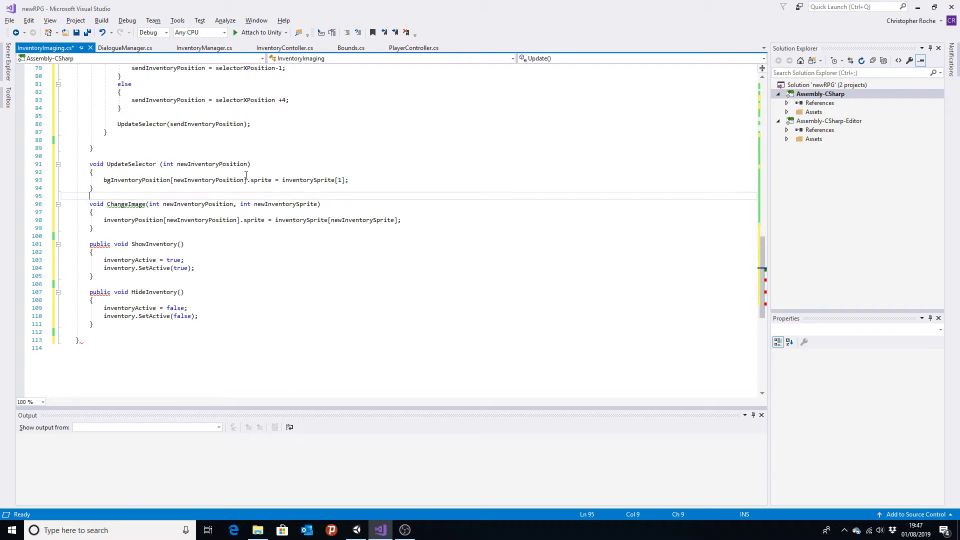
{"action": "key", "text": "alt+Tab"}
{"action": "key", "text": "alt+Tab"}
{"action": "scroll", "coordinate": [132, 197], "scroll_direction": "up", "scroll_amount": 6}
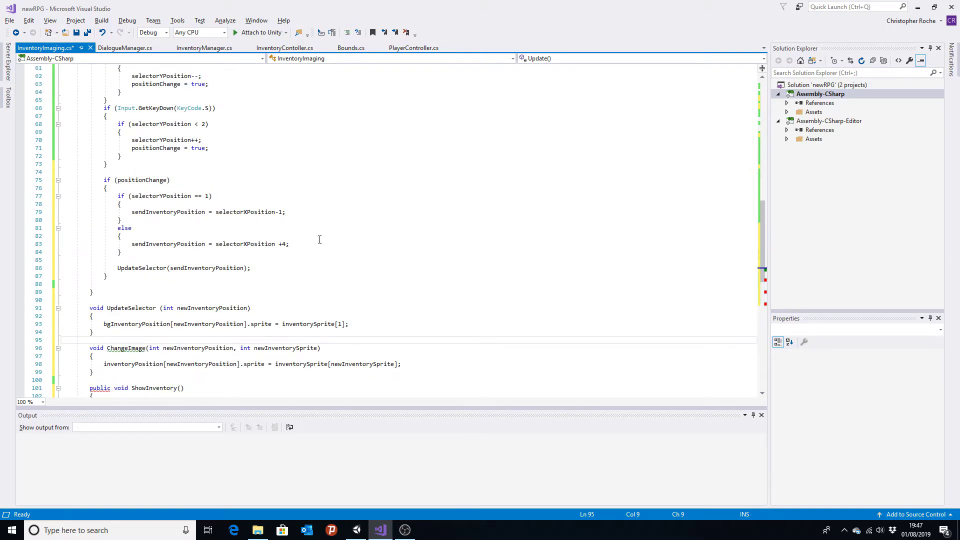
Declare void UpdateOldSelector(int newInventoryPosition) with braces below UpdateSelector
{"action": "left_click", "coordinate": [110, 334]}
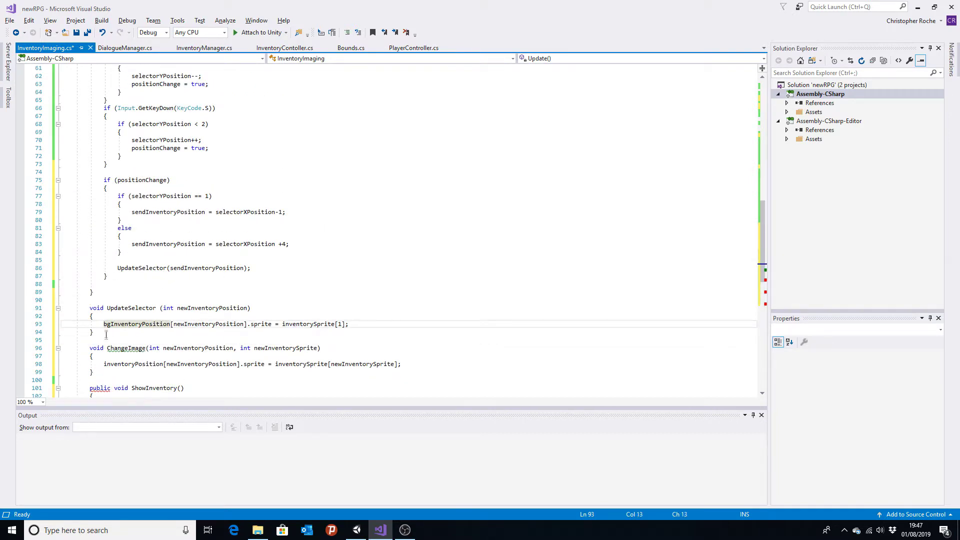
{"action": "key", "text": "Return"}
{"action": "key", "text": "Return"}
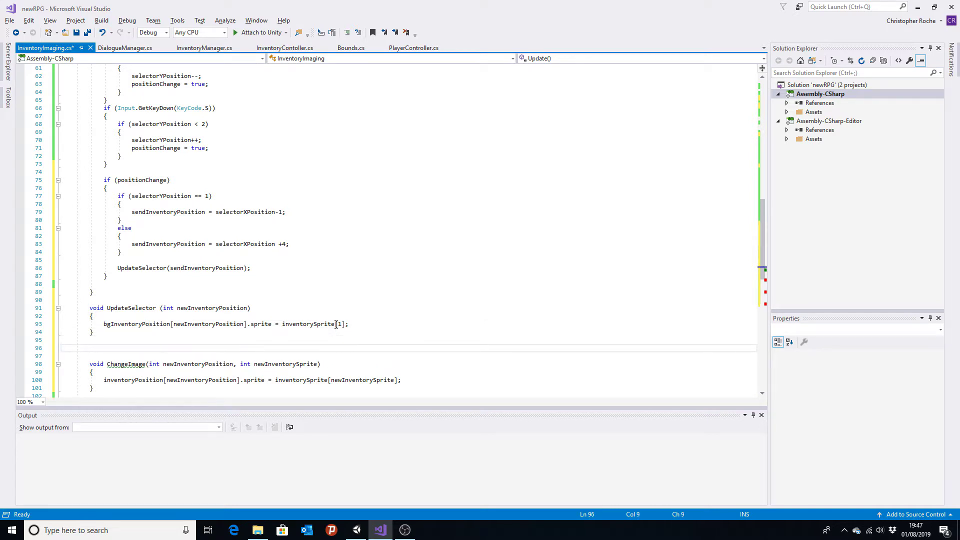
{"action": "type", "text": "void Update"}
{"action": "key", "text": "Left"}
{"action": "type", "text": "OldSelect"}
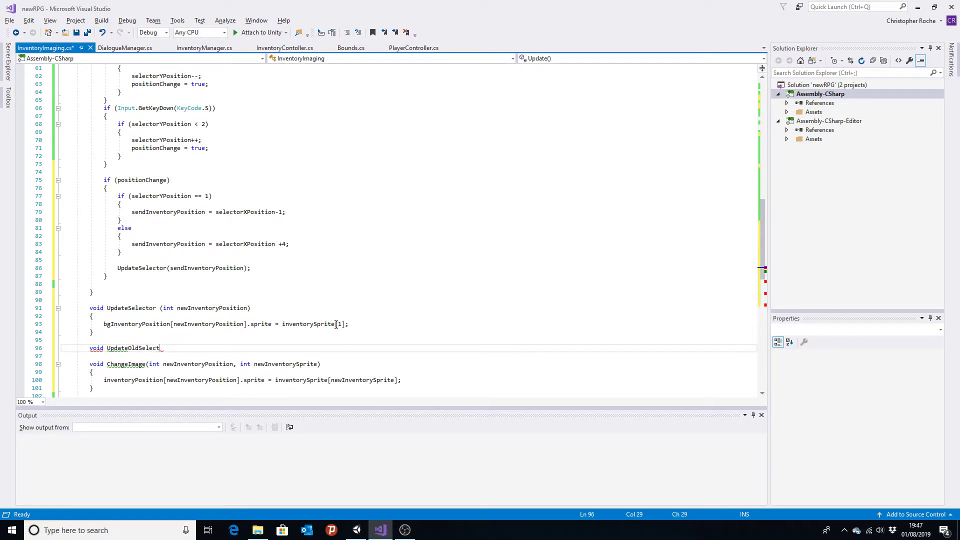
{"action": "type", "text": "or"}
{"action": "key", "text": "Return"}
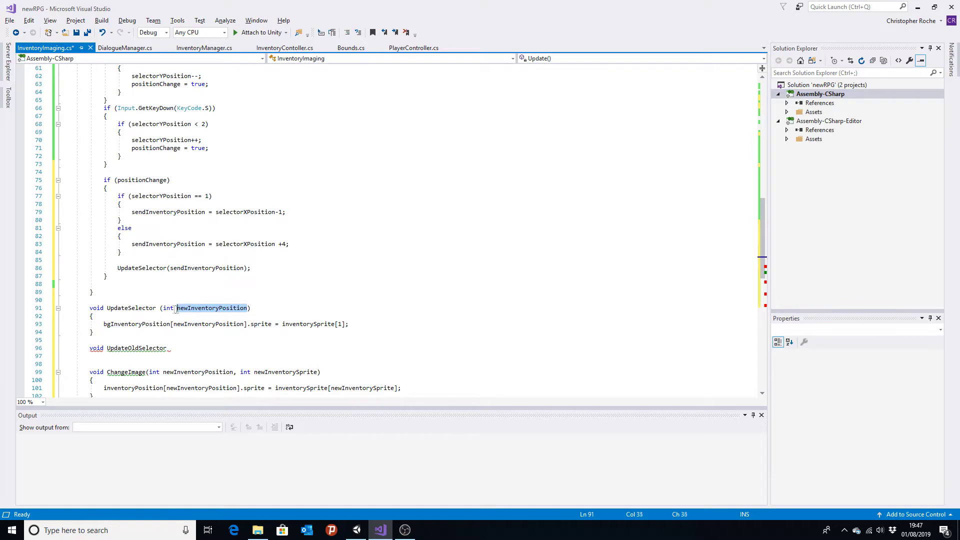
{"action": "left_click", "coordinate": [181, 347]}
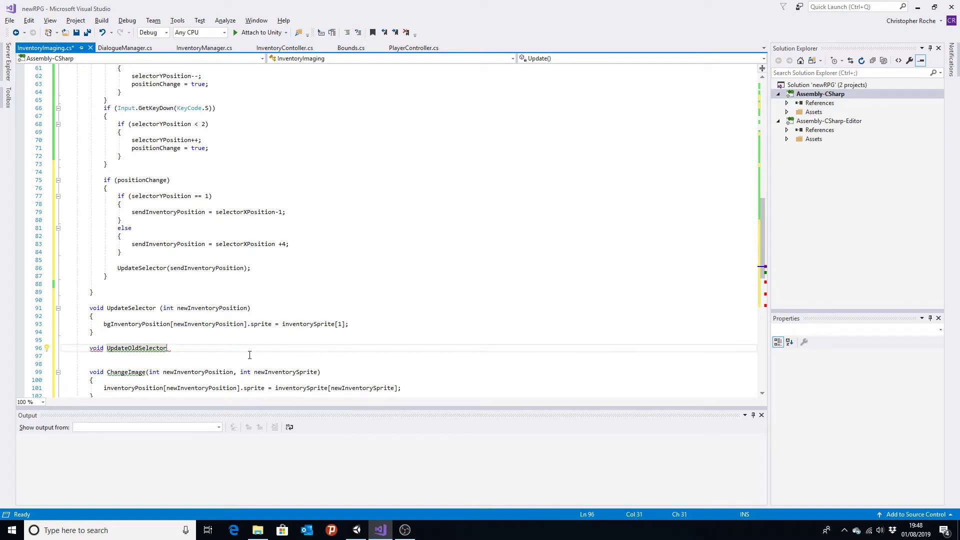
{"action": "type", "text": "(int newInventoryPosition"}
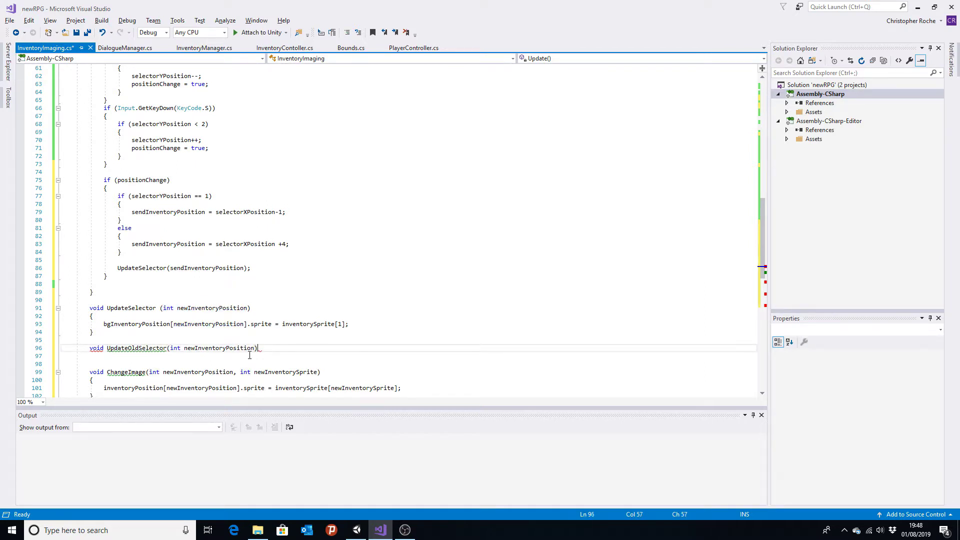
{"action": "key", "text": "Return"}
{"action": "type", "text": "{"}
{"action": "key", "text": "Return"}
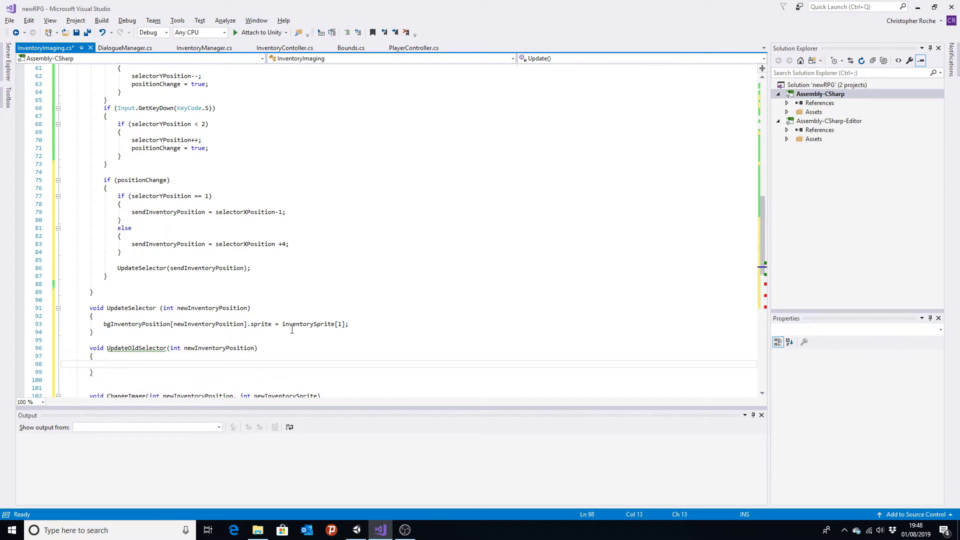
Paste line 93's bgInventoryPosition sprite statement into UpdateOldSelector, using inventorySprite[0]
{"action": "left_click", "coordinate": [28, 324]}
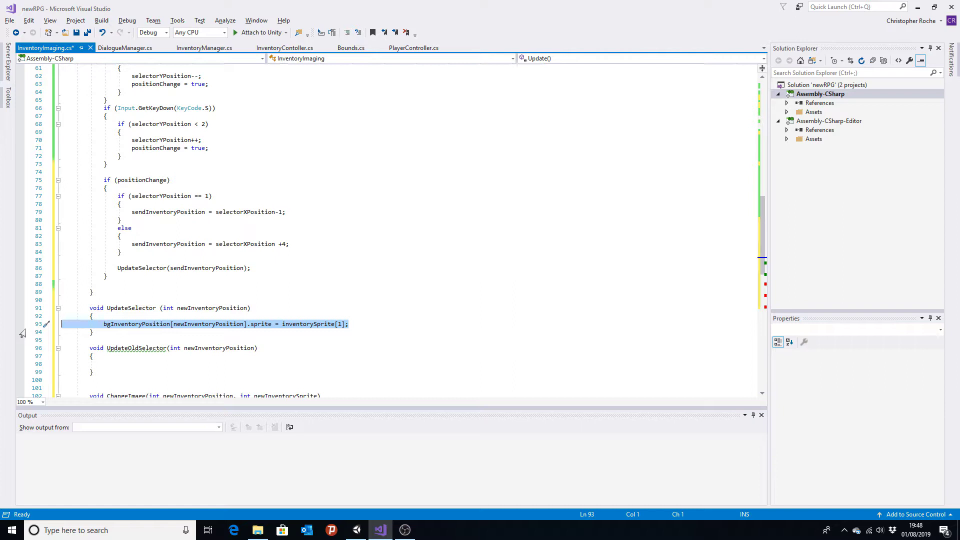
{"action": "left_click", "coordinate": [71, 363]}
{"action": "key", "text": "ctrl+v"}
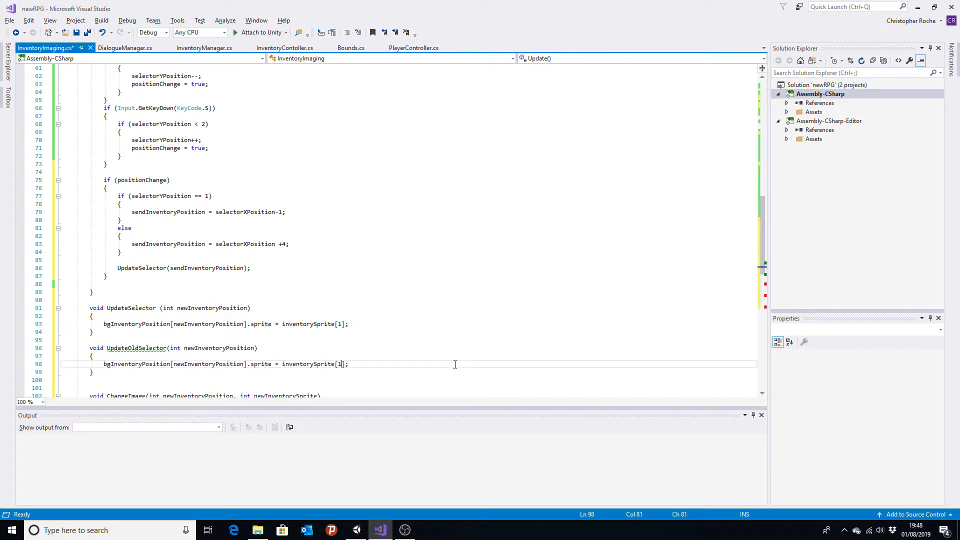
{"action": "key", "text": "Up"}
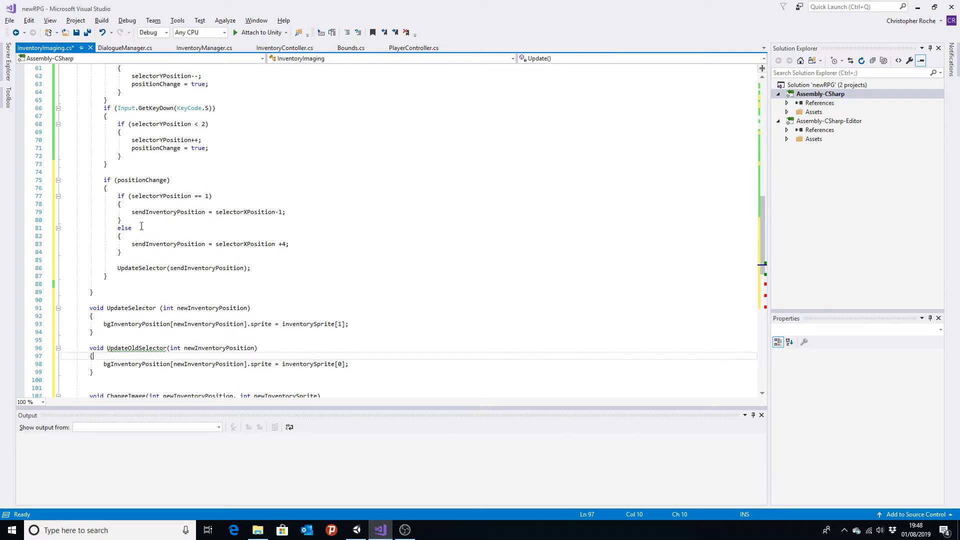
{"action": "scroll", "coordinate": [257, 253], "scroll_direction": "up", "scroll_amount": 4}
{"action": "scroll", "coordinate": [260, 258], "scroll_direction": "up", "scroll_amount": 6}
{"action": "scroll", "coordinate": [269, 270], "scroll_direction": "down", "scroll_amount": 8}
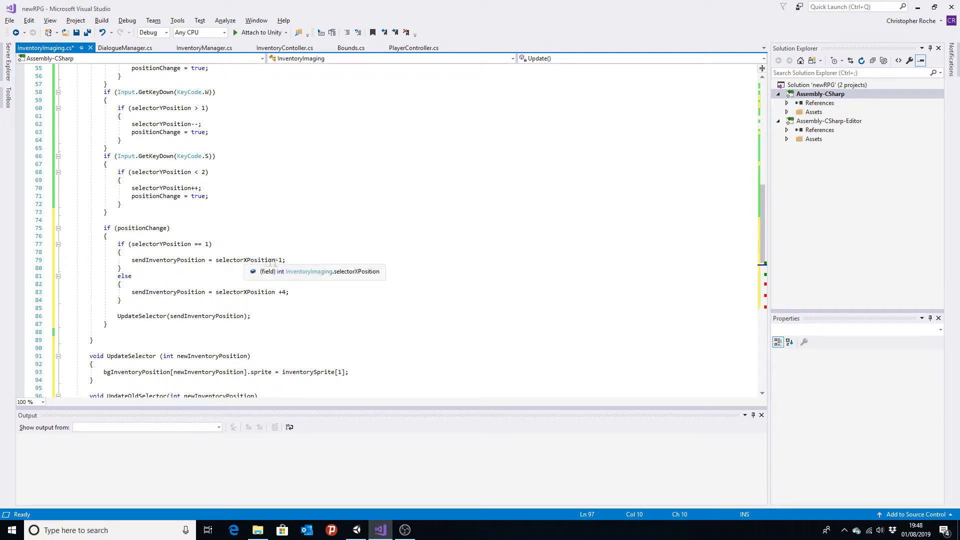
{"action": "scroll", "coordinate": [147, 260], "scroll_direction": "up", "scroll_amount": 12}
{"action": "scroll", "coordinate": [148, 230], "scroll_direction": "up", "scroll_amount": 6}
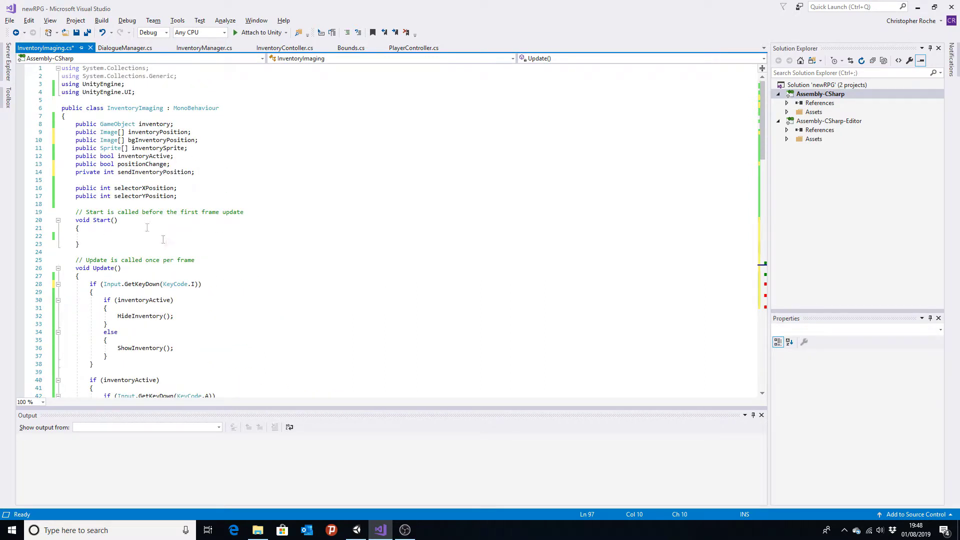
{"action": "double_click", "coordinate": [100, 173]}
{"action": "type", "text": "puvli"}
{"action": "key", "text": "BackSpace"}
{"action": "key", "text": "BackSpace"}
{"action": "key", "text": "BackSpace"}
{"action": "key", "text": "BackSpace"}
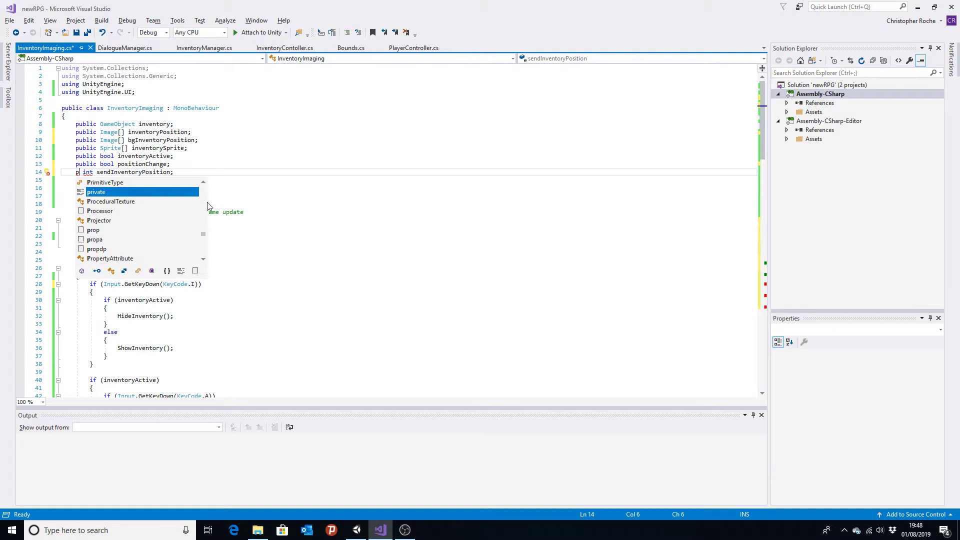
{"action": "type", "text": "ublic"}
{"action": "key", "text": "Tab"}
{"action": "key", "text": "Down"}
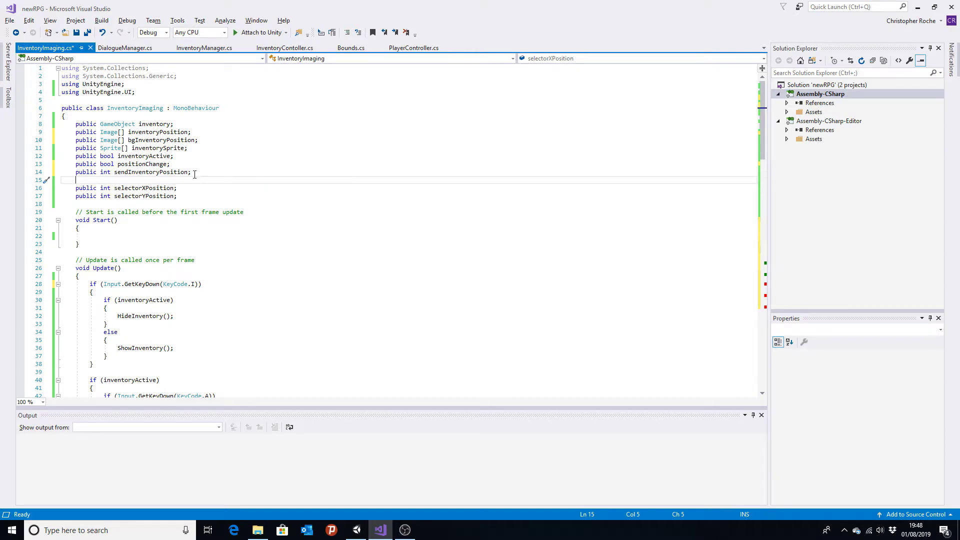
{"action": "scroll", "coordinate": [203, 316], "scroll_direction": "down", "scroll_amount": 5}
{"action": "scroll", "coordinate": [203, 316], "scroll_direction": "up", "scroll_amount": 5}
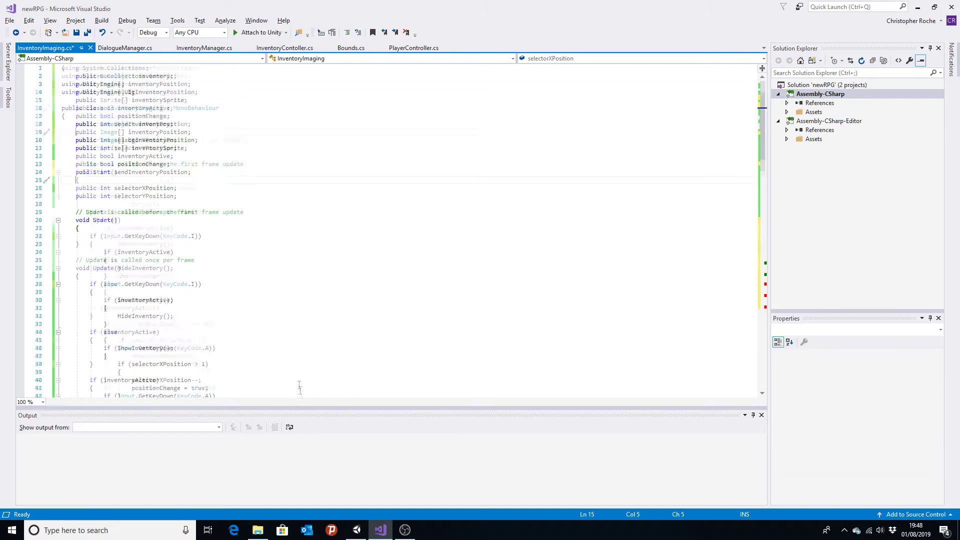
{"action": "scroll", "coordinate": [272, 231], "scroll_direction": "down", "scroll_amount": 12}
{"action": "scroll", "coordinate": [272, 231], "scroll_direction": "down", "scroll_amount": 6}
{"action": "scroll", "coordinate": [272, 231], "scroll_direction": "down", "scroll_amount": 6}
{"action": "scroll", "coordinate": [260, 251], "scroll_direction": "down", "scroll_amount": 5}
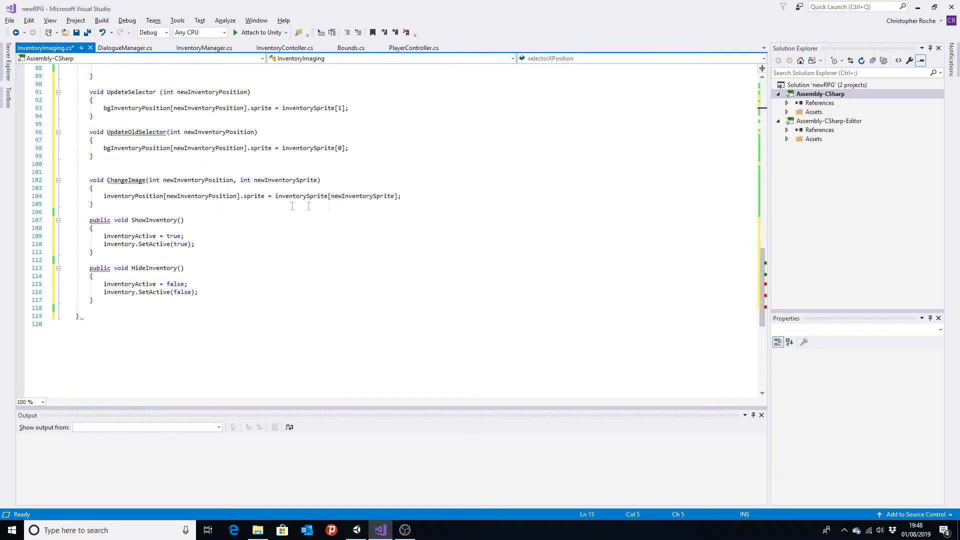
{"action": "scroll", "coordinate": [278, 271], "scroll_direction": "up", "scroll_amount": 2}
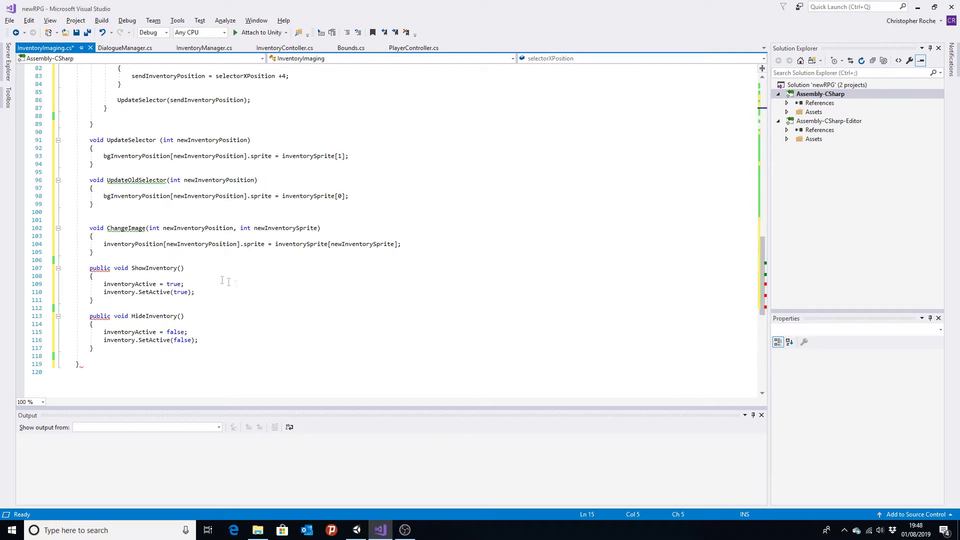
{"action": "scroll", "coordinate": [155, 151], "scroll_direction": "up", "scroll_amount": 5}
{"action": "scroll", "coordinate": [357, 255], "scroll_direction": "down", "scroll_amount": 3}
{"action": "scroll", "coordinate": [147, 210], "scroll_direction": "up", "scroll_amount": 5}
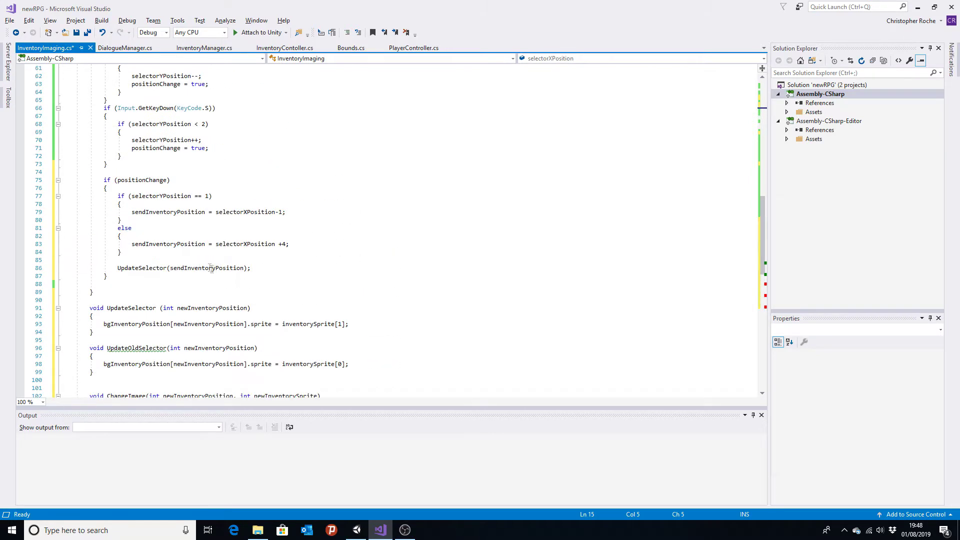
{"action": "left_click", "coordinate": [350, 204]}
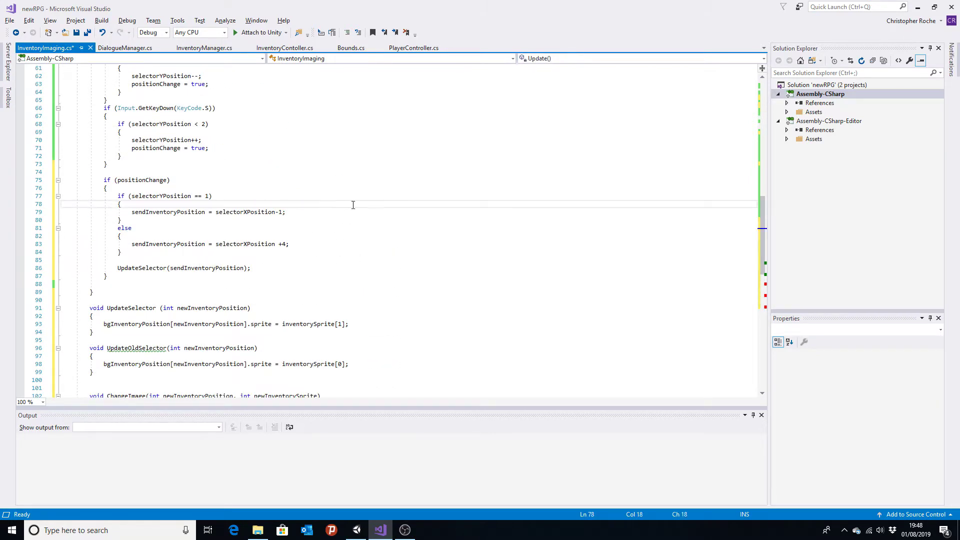
{"action": "left_click", "coordinate": [136, 188]}
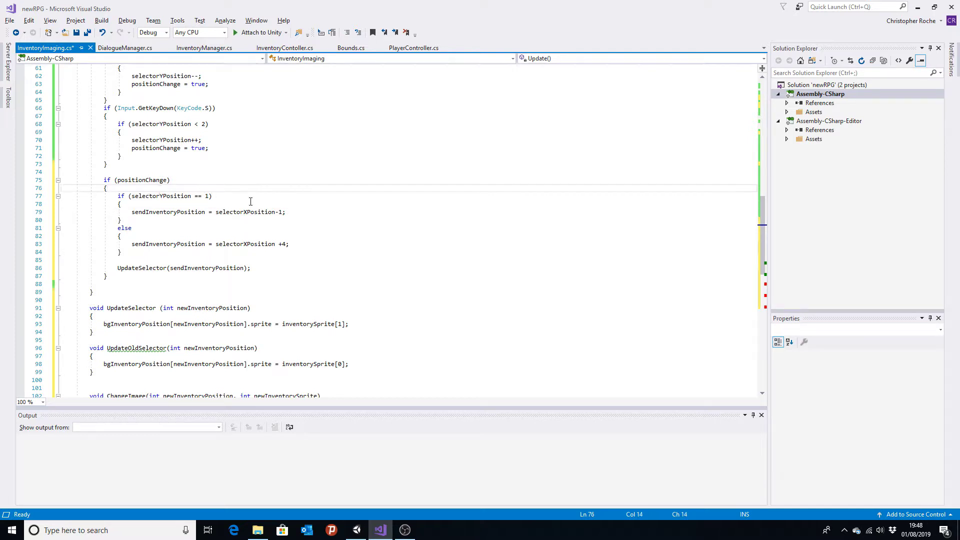
{"action": "key", "text": "Return"}
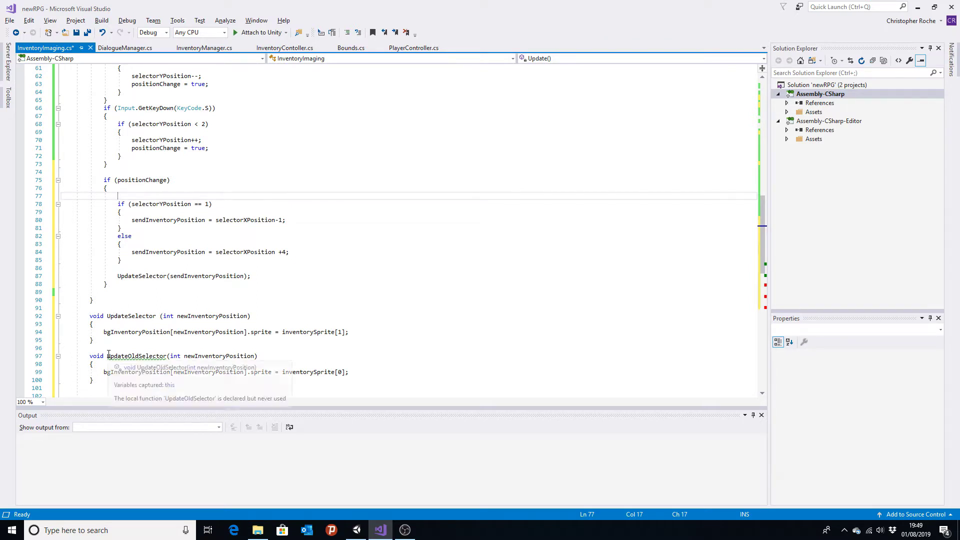
{"action": "left_click_drag", "start_coordinate": [107, 356], "coordinate": [257, 356]}
{"action": "key", "text": "ctrl+c"}
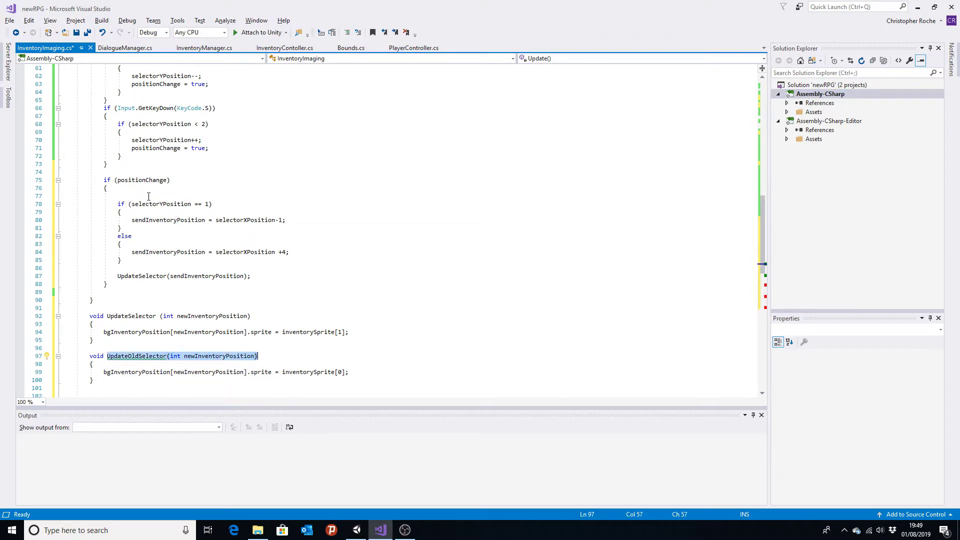
{"action": "left_click", "coordinate": [152, 196]}
{"action": "key", "text": "ctrl+v"}
{"action": "left_click", "coordinate": [205, 220]}
{"action": "left_click", "coordinate": [247, 196]}
{"action": "double_click", "coordinate": [247, 196]}
{"action": "type", "text": "sendInventoryPosition"}
{"action": "key", "text": "BackSpace"}
{"action": "key", "text": "ctrl+shift+b"}
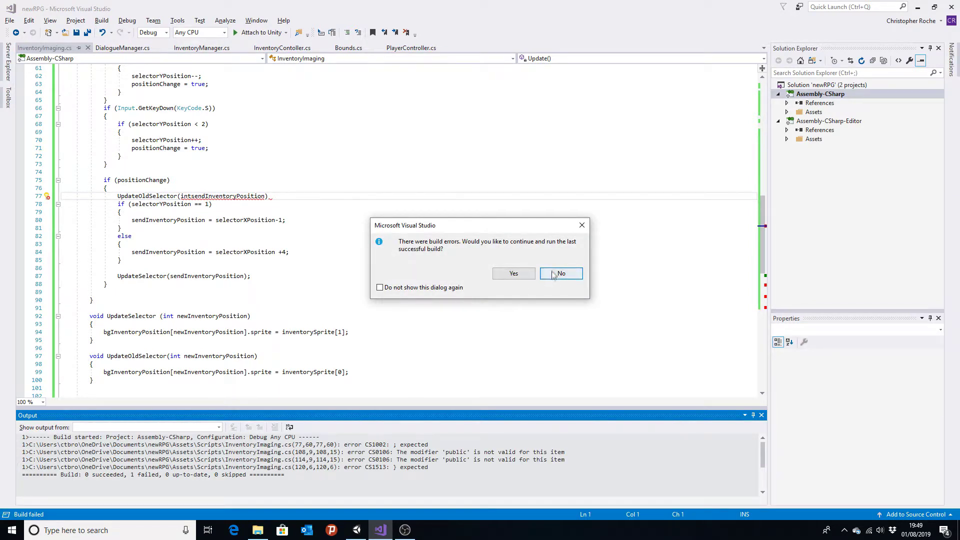
{"action": "left_click", "coordinate": [554, 275]}
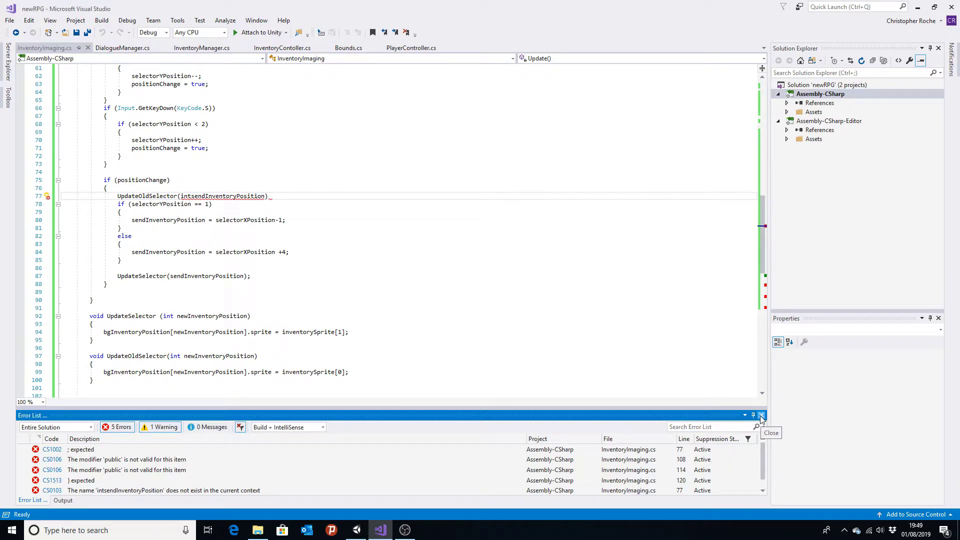
{"action": "left_click", "coordinate": [177, 236]}
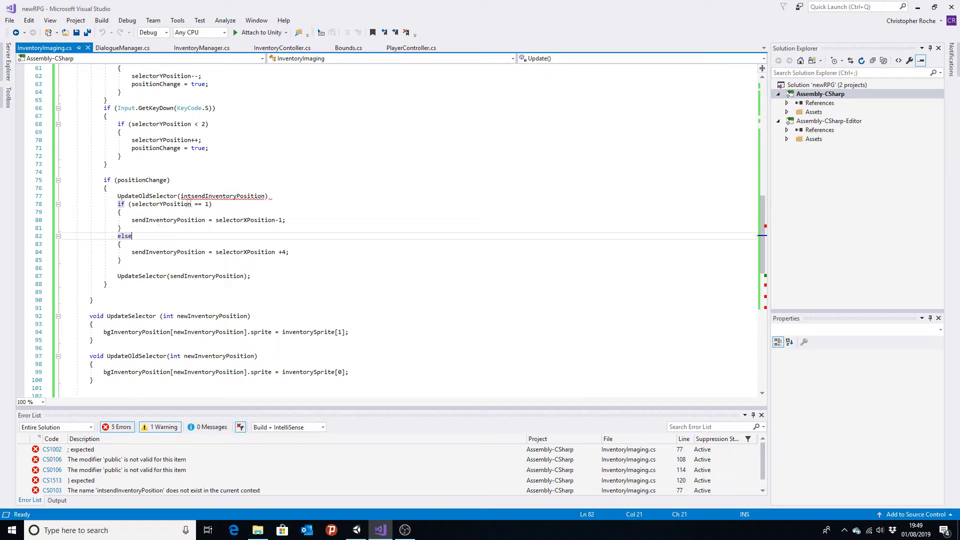
{"action": "left_click", "coordinate": [191, 197]}
{"action": "key", "text": "BackSpace"}
{"action": "key", "text": "BackSpace"}
{"action": "key", "text": "BackSpace"}
{"action": "key", "text": "BackSpace"}
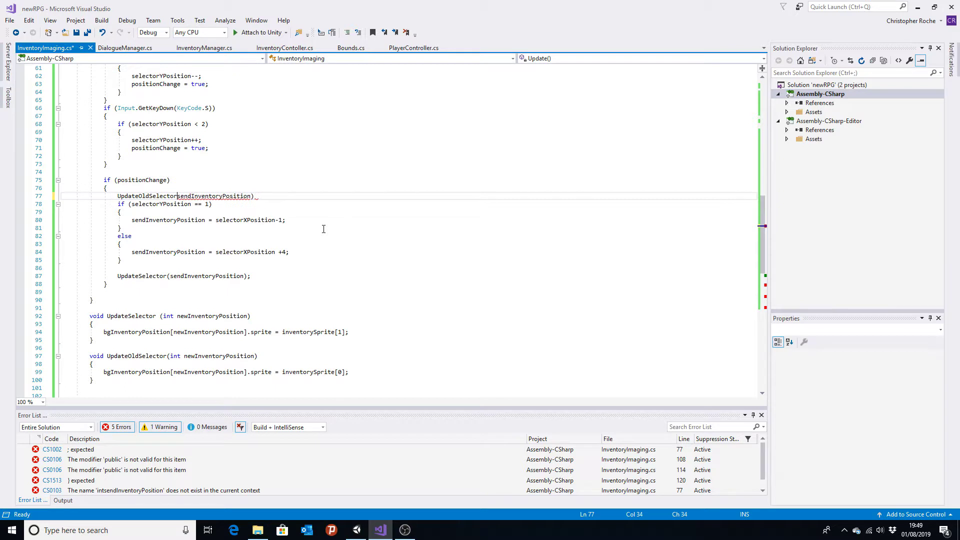
{"action": "type", "text": "("}
{"action": "key", "text": "Right"}
{"action": "key", "text": "Right"}
{"action": "key", "text": "Right"}
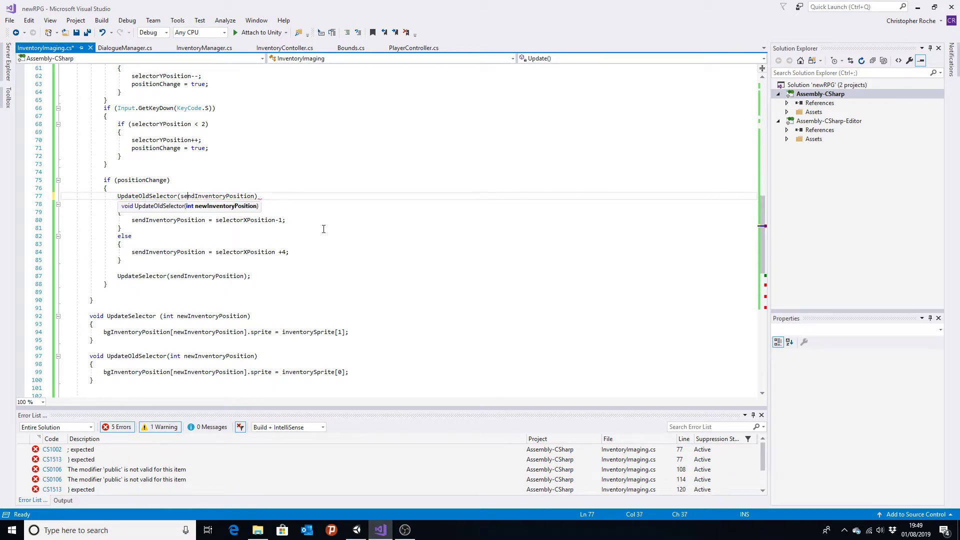
{"action": "type", "text": ";"}
{"action": "key", "text": "Down"}
{"action": "key", "text": "Home"}
{"action": "key", "text": "Home"}
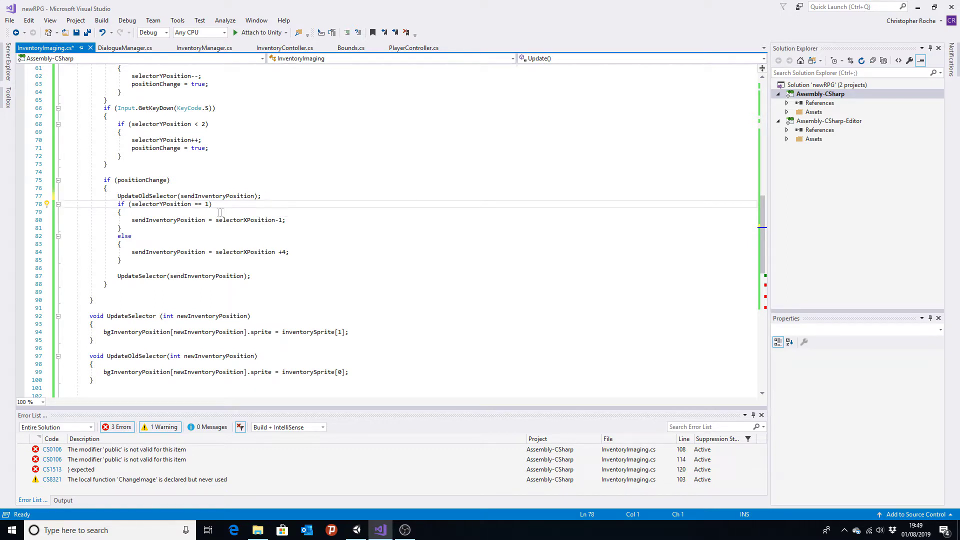
{"action": "scroll", "coordinate": [251, 284], "scroll_direction": "down", "scroll_amount": 5}
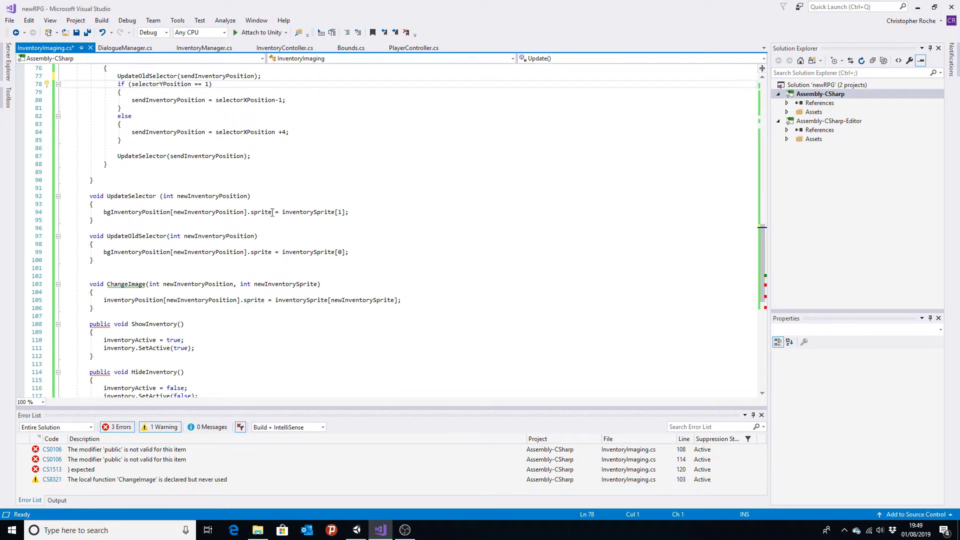
{"action": "scroll", "coordinate": [273, 212], "scroll_direction": "up", "scroll_amount": 4}
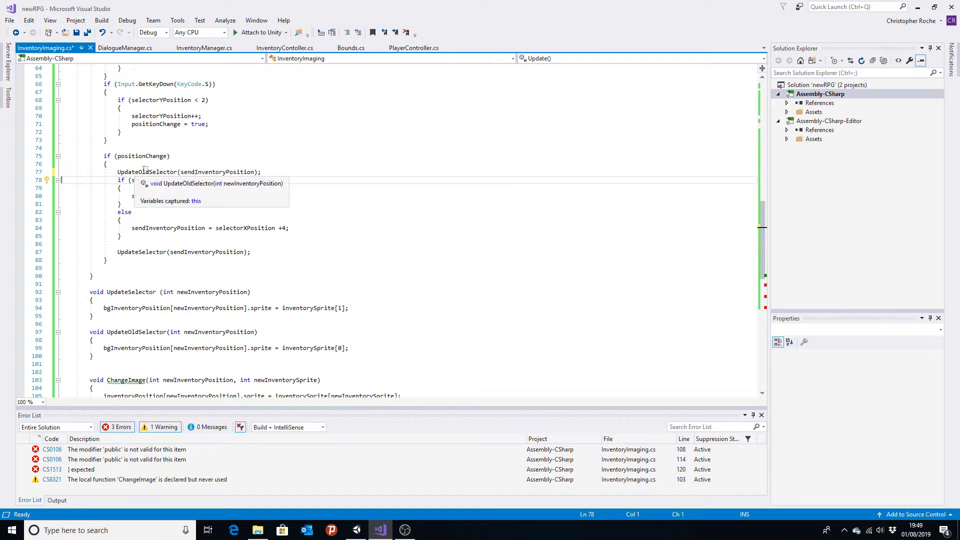
{"action": "scroll", "coordinate": [155, 278], "scroll_direction": "down", "scroll_amount": 2}
{"action": "left_click", "coordinate": [88, 34]}
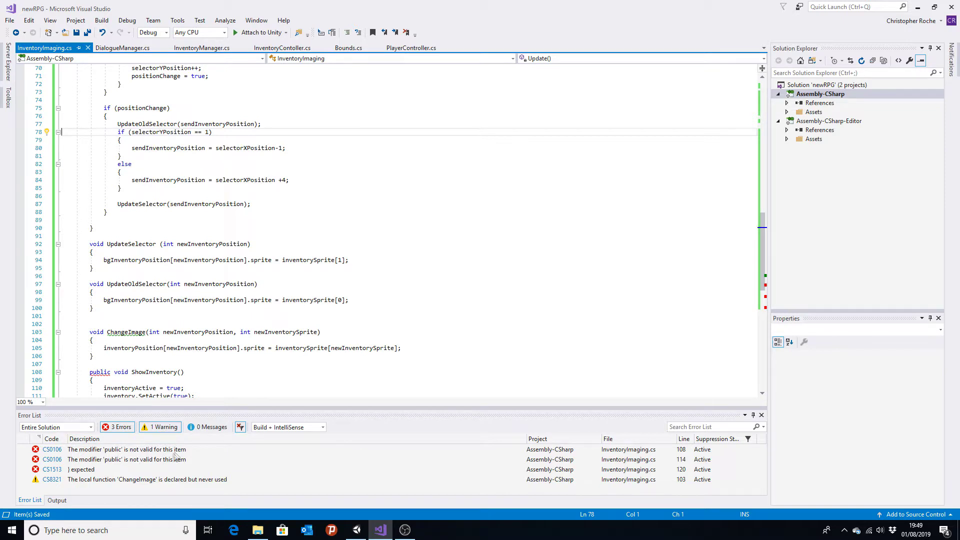
{"action": "scroll", "coordinate": [321, 268], "scroll_direction": "up", "scroll_amount": 10}
{"action": "scroll", "coordinate": [353, 242], "scroll_direction": "up", "scroll_amount": 12}
{"action": "scroll", "coordinate": [353, 242], "scroll_direction": "up", "scroll_amount": 1}
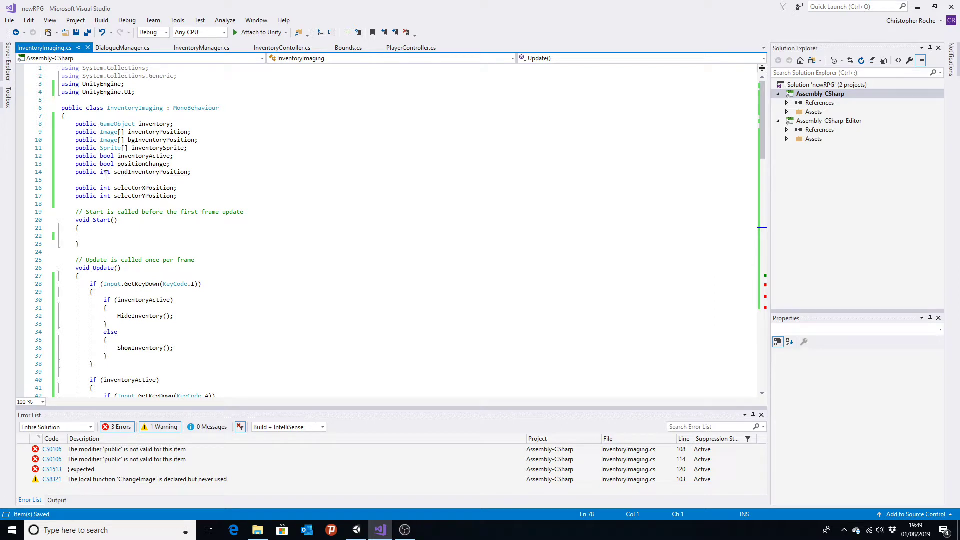
{"action": "scroll", "coordinate": [317, 197], "scroll_direction": "down", "scroll_amount": 14}
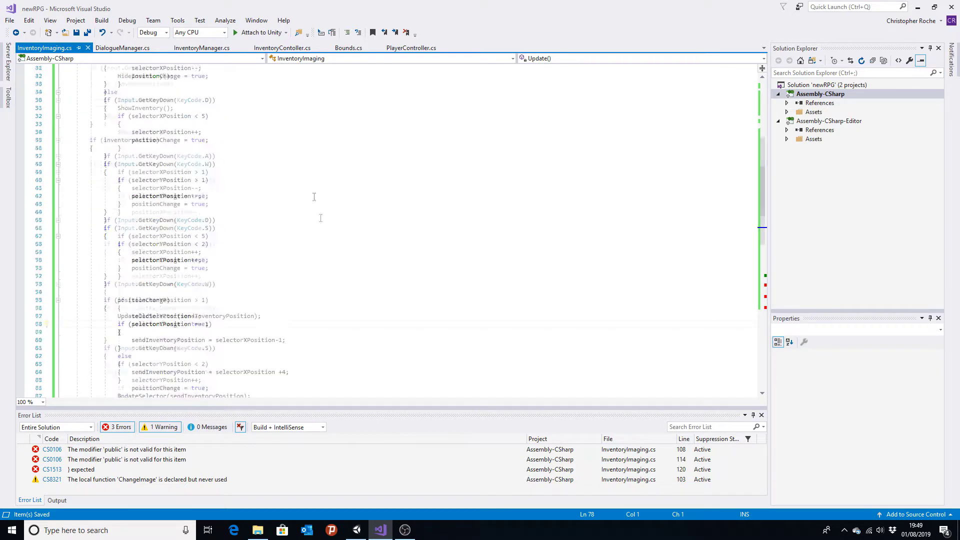
{"action": "scroll", "coordinate": [344, 250], "scroll_direction": "down", "scroll_amount": 10}
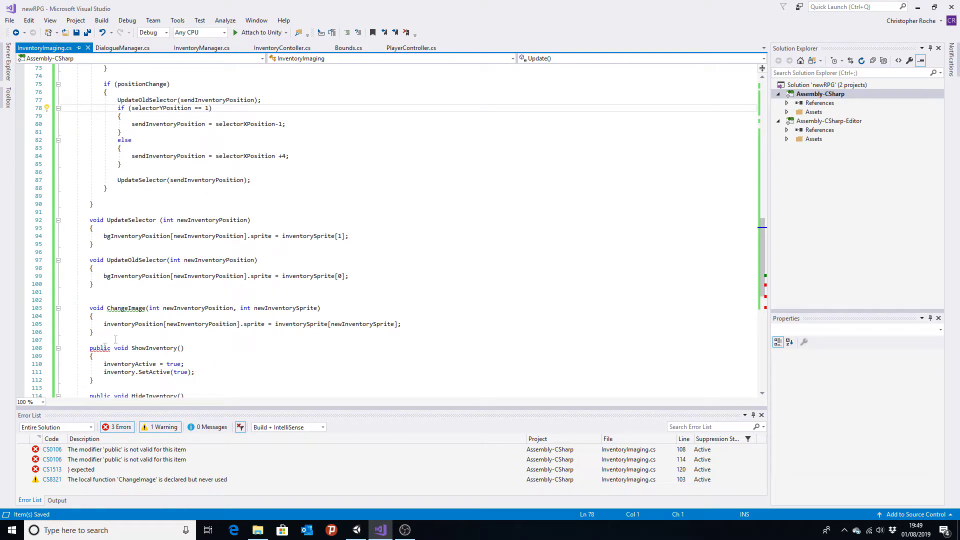
{"action": "scroll", "coordinate": [269, 313], "scroll_direction": "down", "scroll_amount": 1}
{"action": "scroll", "coordinate": [268, 307], "scroll_direction": "down", "scroll_amount": 4}
{"action": "scroll", "coordinate": [246, 295], "scroll_direction": "up", "scroll_amount": 6}
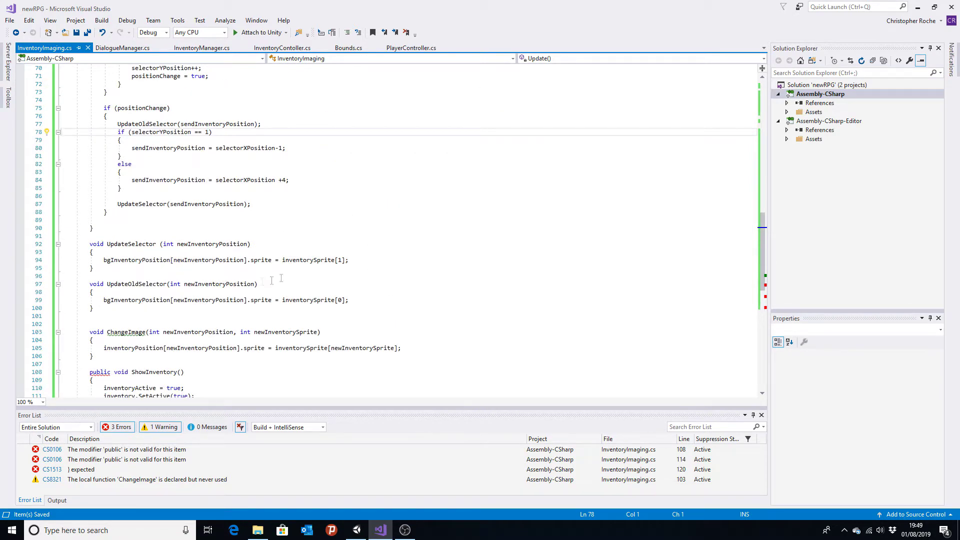
{"action": "key", "text": "alt+Tab"}
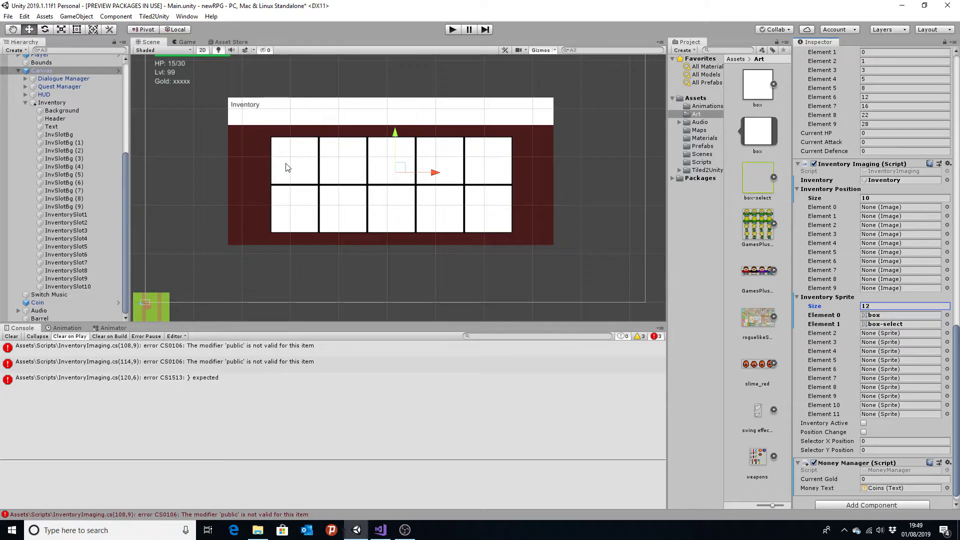
{"action": "key", "text": "alt+Tab"}
{"action": "scroll", "coordinate": [257, 278], "scroll_direction": "down", "scroll_amount": 6}
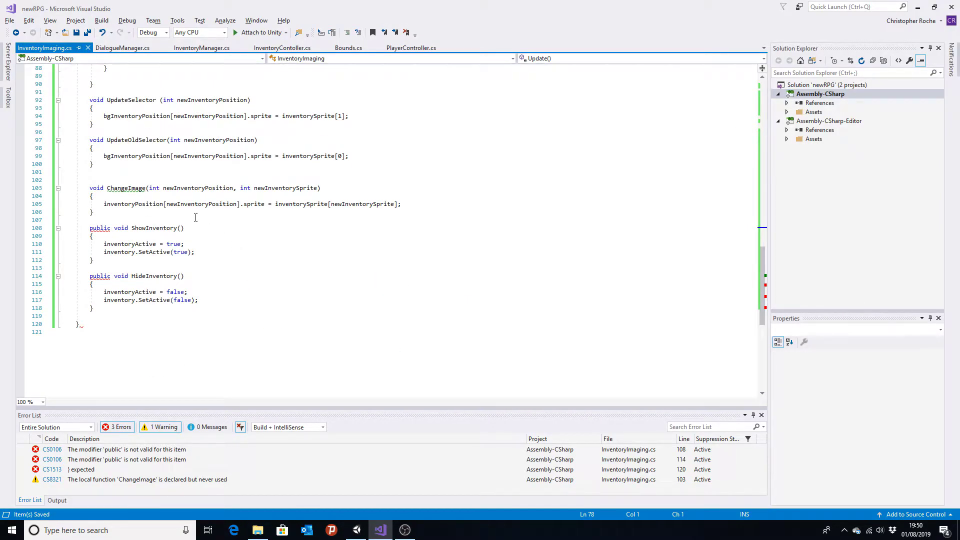
{"action": "scroll", "coordinate": [214, 276], "scroll_direction": "up", "scroll_amount": 7}
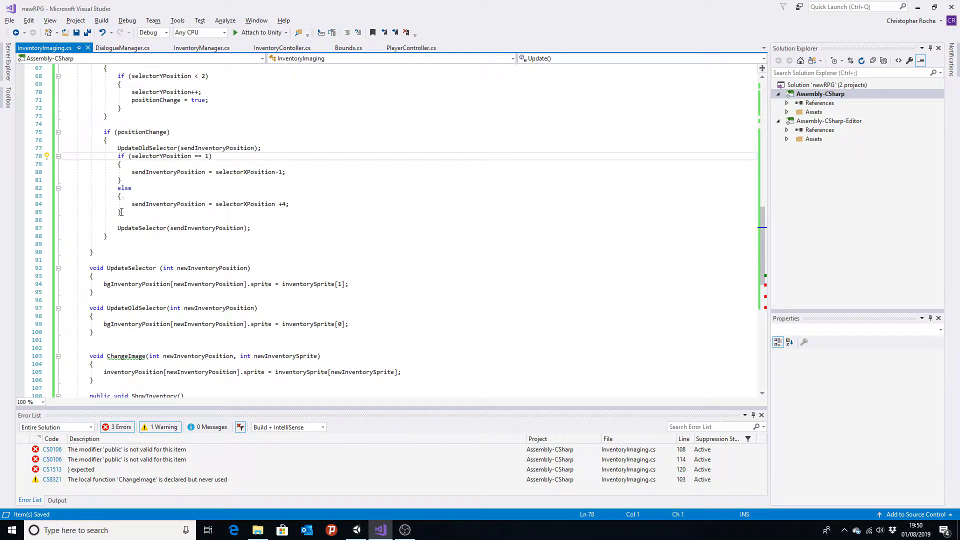
{"action": "scroll", "coordinate": [94, 255], "scroll_direction": "up", "scroll_amount": 7}
{"action": "scroll", "coordinate": [114, 249], "scroll_direction": "down", "scroll_amount": 3}
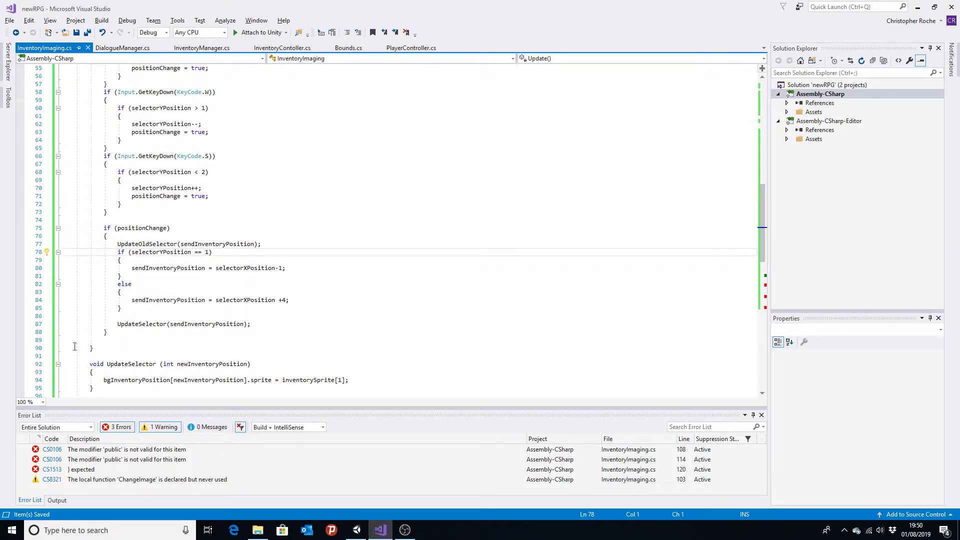
{"action": "scroll", "coordinate": [100, 348], "scroll_direction": "down", "scroll_amount": 7}
{"action": "scroll", "coordinate": [112, 358], "scroll_direction": "down", "scroll_amount": 5}
{"action": "scroll", "coordinate": [115, 325], "scroll_direction": "up", "scroll_amount": 5}
{"action": "scroll", "coordinate": [120, 285], "scroll_direction": "up", "scroll_amount": 10}
{"action": "scroll", "coordinate": [136, 327], "scroll_direction": "down", "scroll_amount": 6}
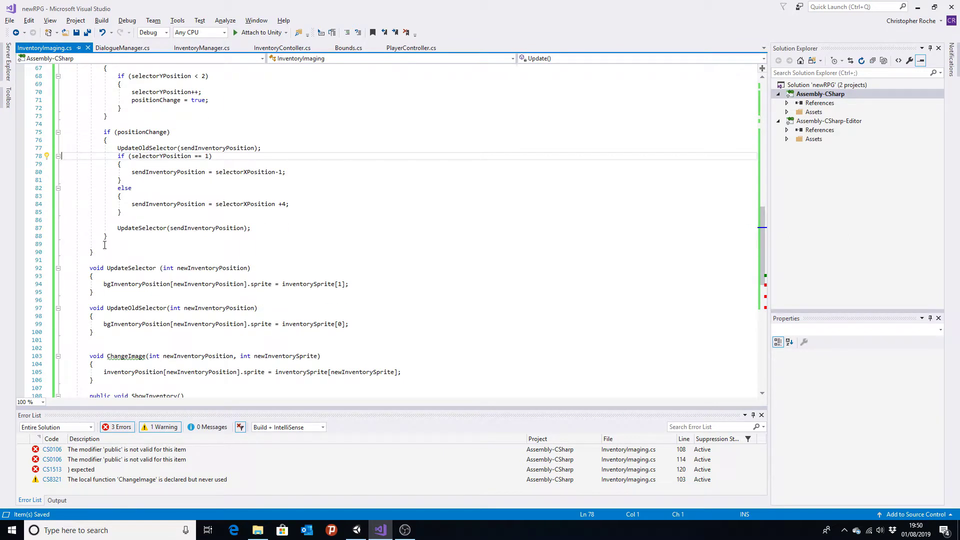
{"action": "scroll", "coordinate": [120, 250], "scroll_direction": "down", "scroll_amount": 5}
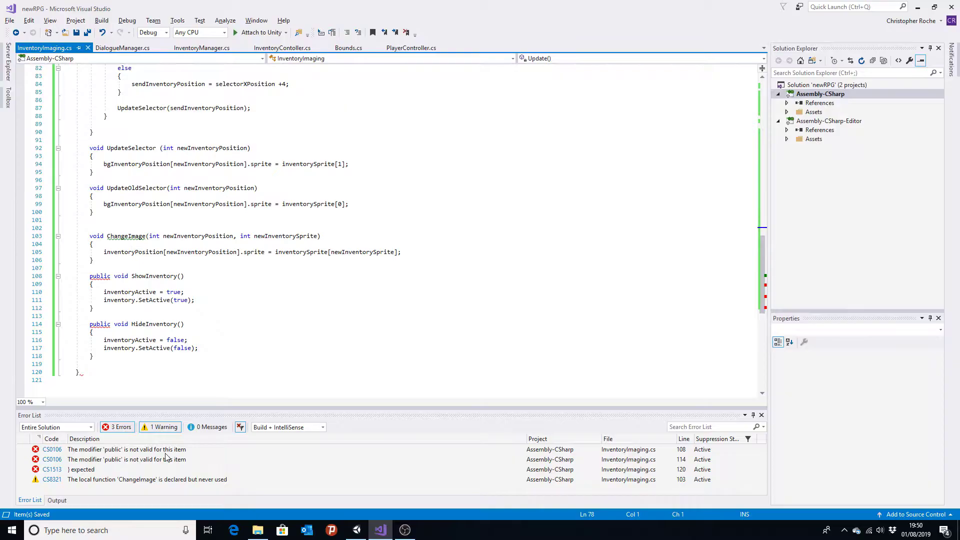
{"action": "key", "text": "alt+Tab"}
{"action": "double_click", "coordinate": [199, 379]}
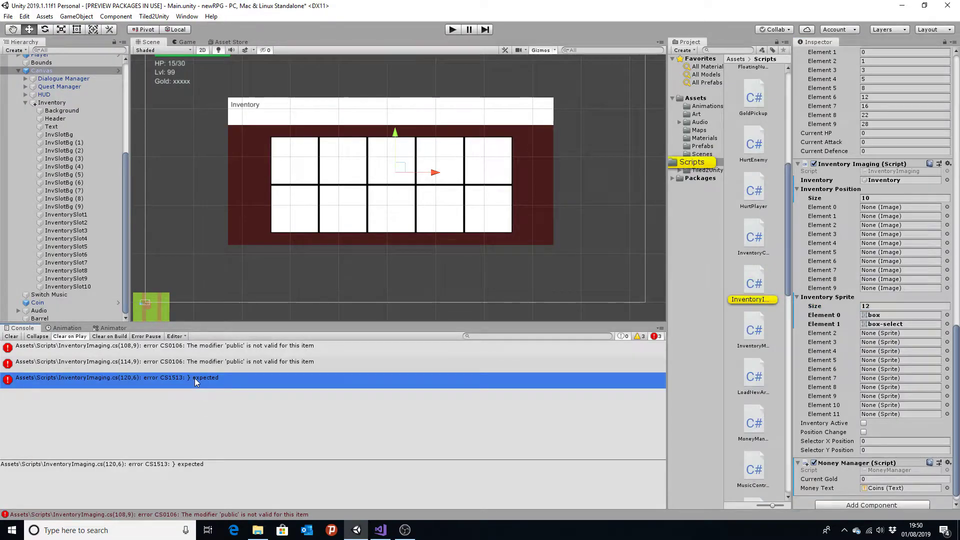
{"action": "scroll", "coordinate": [101, 375], "scroll_direction": "down", "scroll_amount": 10}
{"action": "scroll", "coordinate": [108, 340], "scroll_direction": "up", "scroll_amount": 14}
{"action": "scroll", "coordinate": [112, 305], "scroll_direction": "up", "scroll_amount": 11}
{"action": "scroll", "coordinate": [117, 272], "scroll_direction": "up", "scroll_amount": 12}
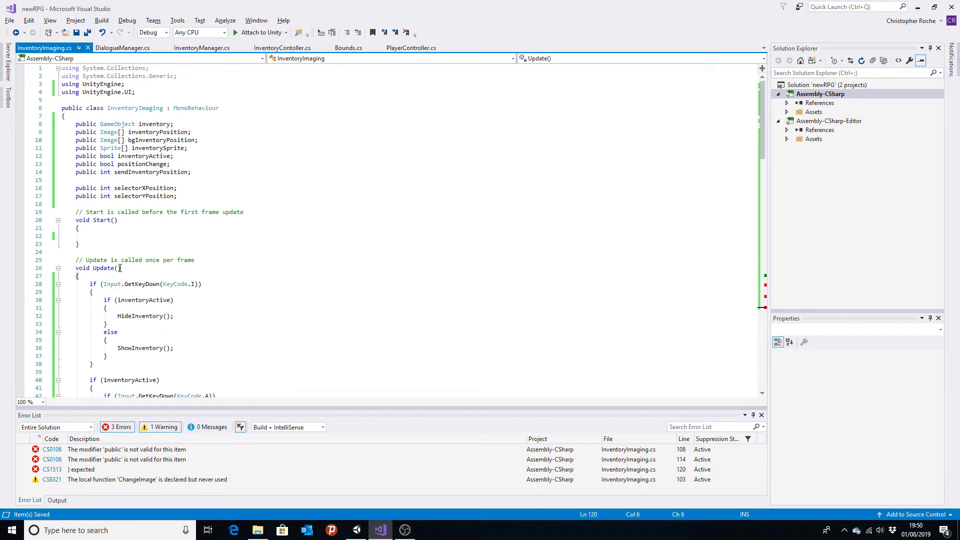
{"action": "scroll", "coordinate": [120, 268], "scroll_direction": "down", "scroll_amount": 20}
{"action": "scroll", "coordinate": [118, 305], "scroll_direction": "down", "scroll_amount": 15}
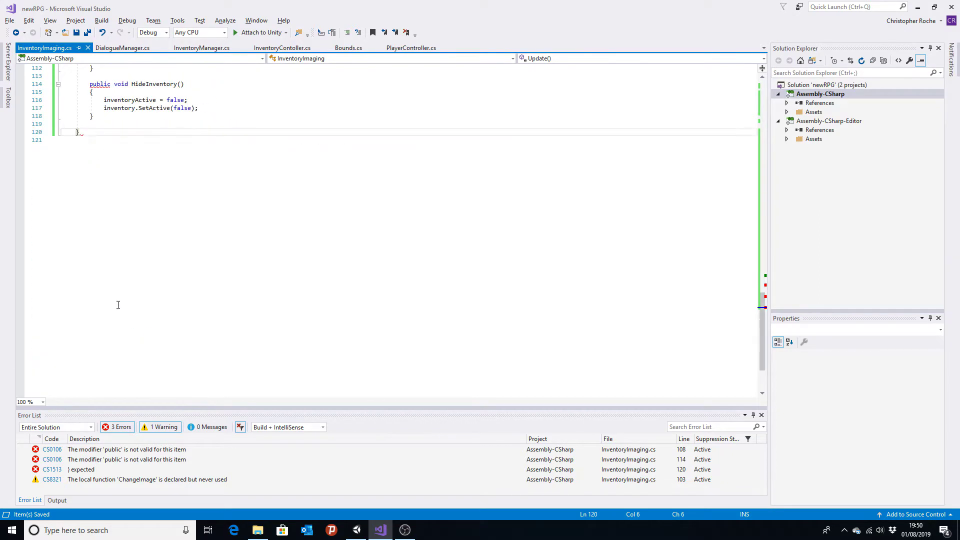
{"action": "left_click", "coordinate": [195, 139]}
{"action": "type", "text": "}"}
{"action": "key", "text": "Up"}
{"action": "scroll", "coordinate": [196, 139], "scroll_direction": "up", "scroll_amount": 8}
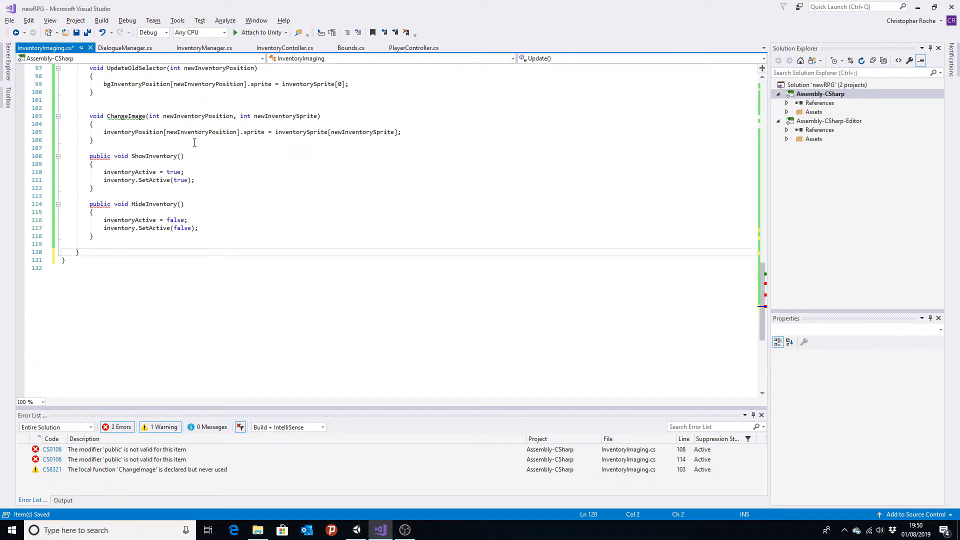
{"action": "scroll", "coordinate": [195, 142], "scroll_direction": "up", "scroll_amount": 9}
{"action": "left_click", "coordinate": [76, 32]}
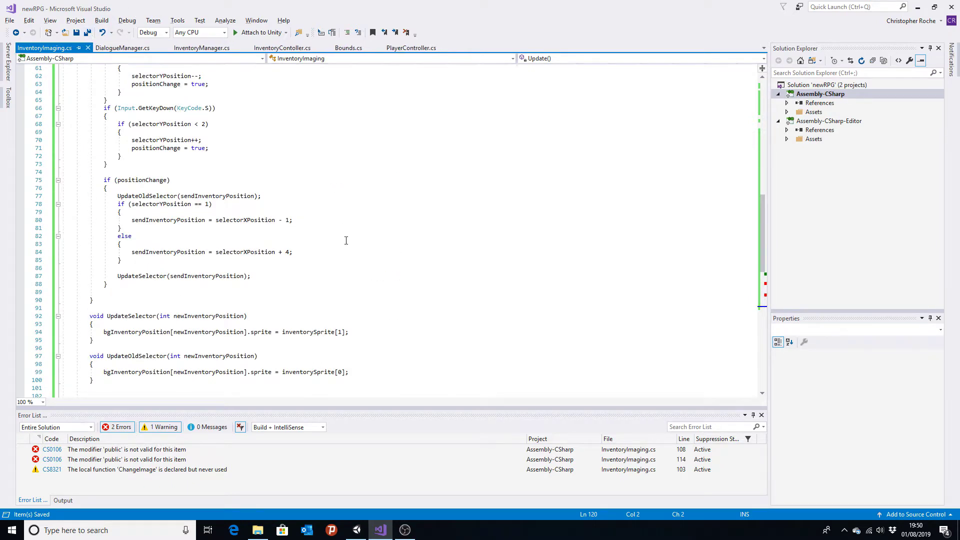
{"action": "key", "text": "alt+Tab"}
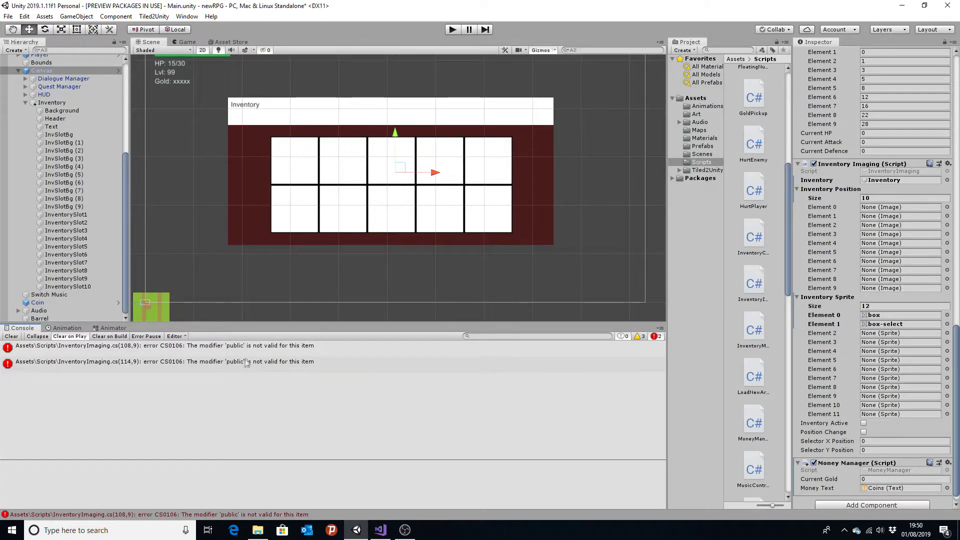
{"action": "double_click", "coordinate": [249, 348]}
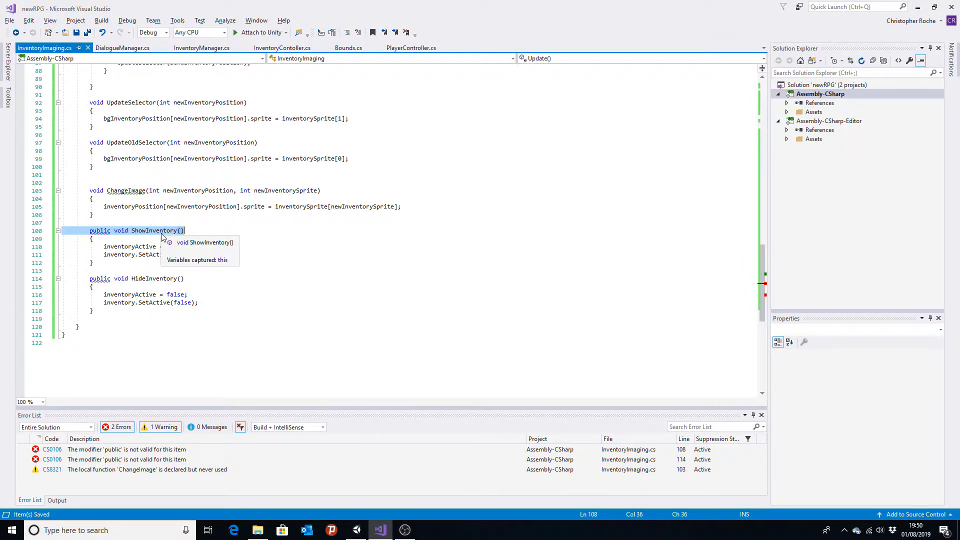
{"action": "left_click", "coordinate": [100, 232]}
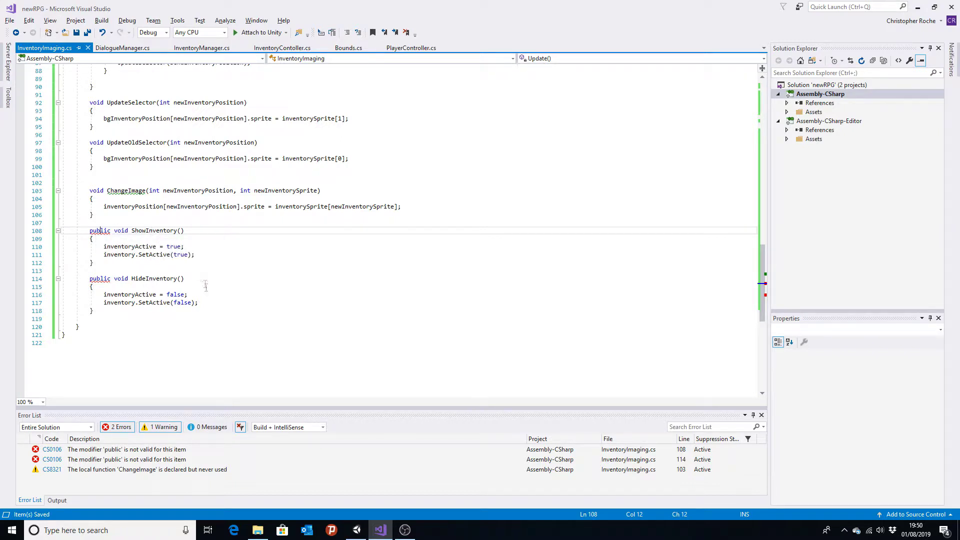
{"action": "left_click_drag", "start_coordinate": [110, 230], "coordinate": [89, 230]}
{"action": "key", "text": "Delete"}
{"action": "key", "text": "Down"}
{"action": "key", "text": "Down"}
{"action": "key", "text": "Down"}
{"action": "key", "text": "Down"}
{"action": "key", "text": "Down"}
{"action": "key", "text": "Down"}
{"action": "key", "text": "ctrl+Delete"}
{"action": "key", "text": "Up"}
{"action": "key", "text": "ctrl+s"}
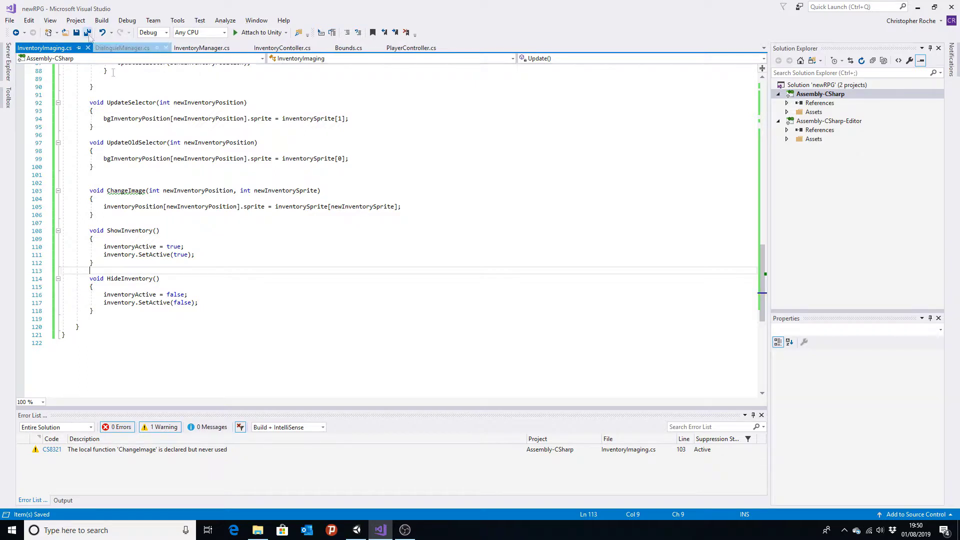
{"action": "scroll", "coordinate": [225, 330], "scroll_direction": "up", "scroll_amount": 4}
{"action": "scroll", "coordinate": [250, 315], "scroll_direction": "up", "scroll_amount": 5}
{"action": "scroll", "coordinate": [270, 300], "scroll_direction": "up", "scroll_amount": 4}
{"action": "scroll", "coordinate": [279, 299], "scroll_direction": "up", "scroll_amount": 5}
{"action": "scroll", "coordinate": [280, 300], "scroll_direction": "up", "scroll_amount": 5}
{"action": "scroll", "coordinate": [284, 302], "scroll_direction": "up", "scroll_amount": 2}
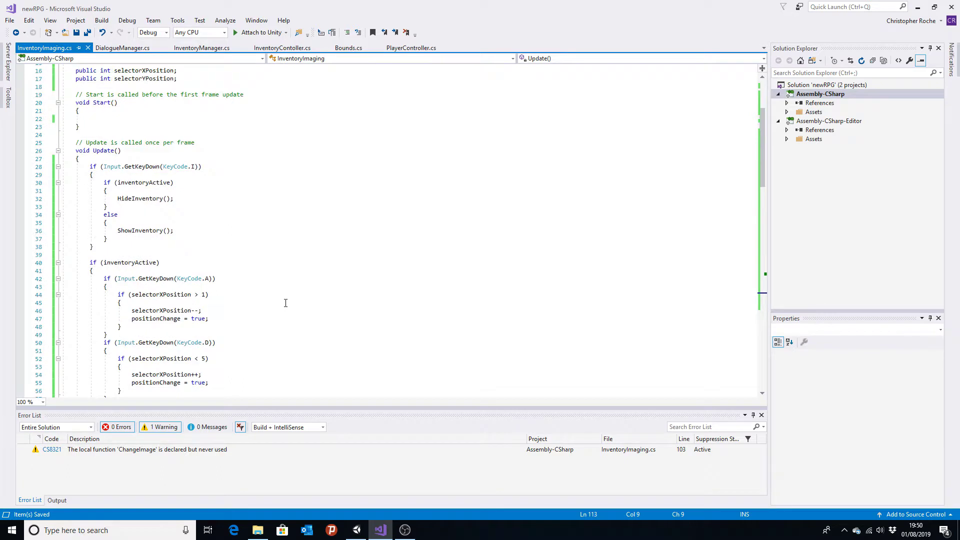
{"action": "scroll", "coordinate": [288, 302], "scroll_direction": "down", "scroll_amount": 3}
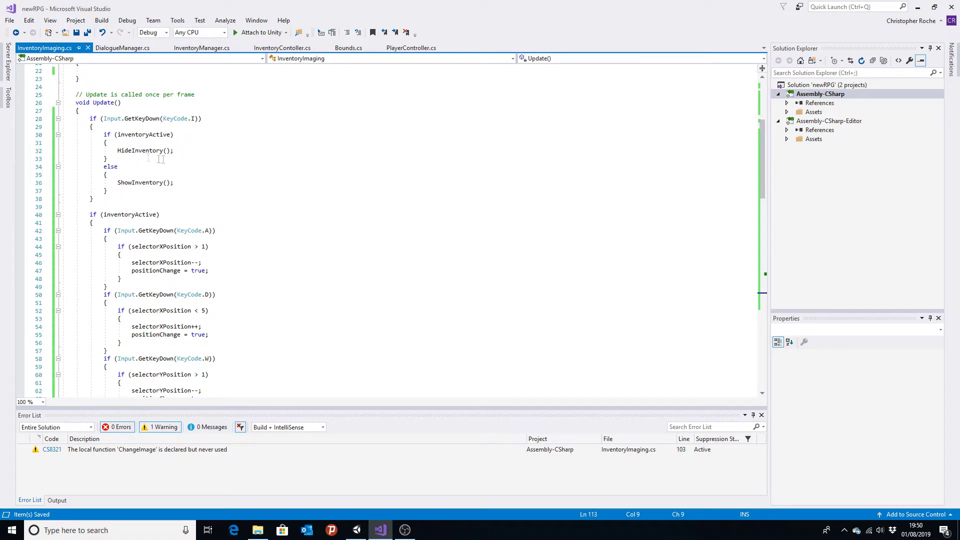
{"action": "scroll", "coordinate": [201, 193], "scroll_direction": "down", "scroll_amount": 15}
{"action": "key", "text": "alt+Tab"}
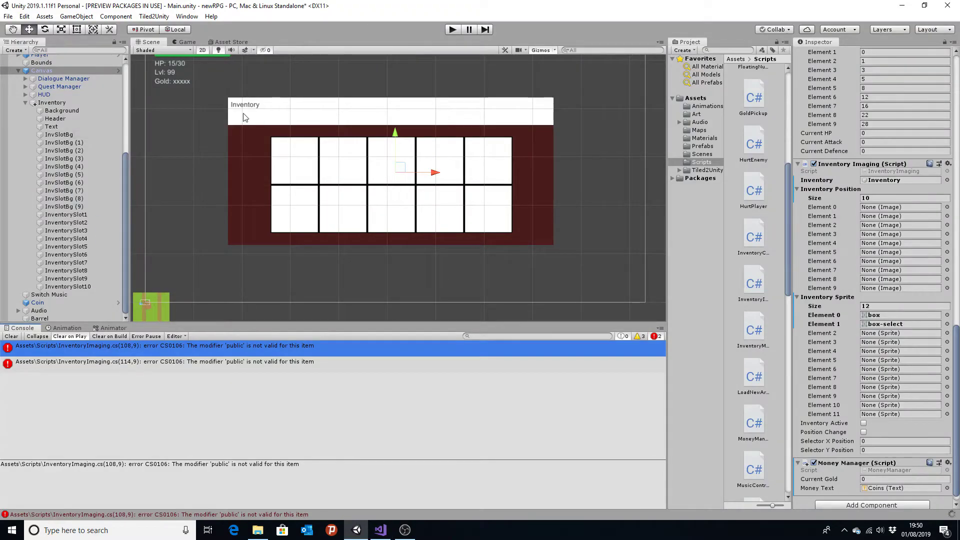
{"action": "key", "text": "alt+Tab"}
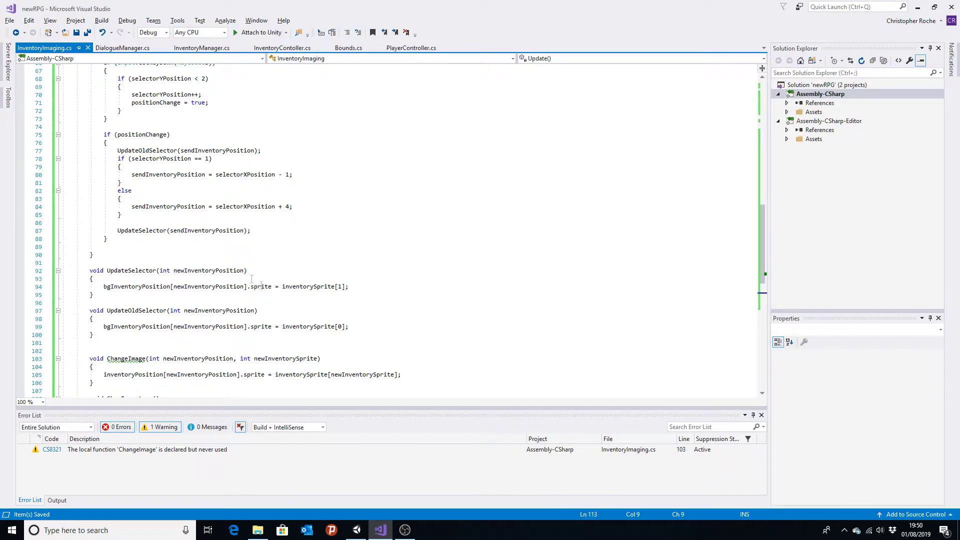
{"action": "scroll", "coordinate": [252, 279], "scroll_direction": "up", "scroll_amount": 3}
{"action": "scroll", "coordinate": [247, 291], "scroll_direction": "up", "scroll_amount": 3}
{"action": "scroll", "coordinate": [240, 311], "scroll_direction": "up", "scroll_amount": 3}
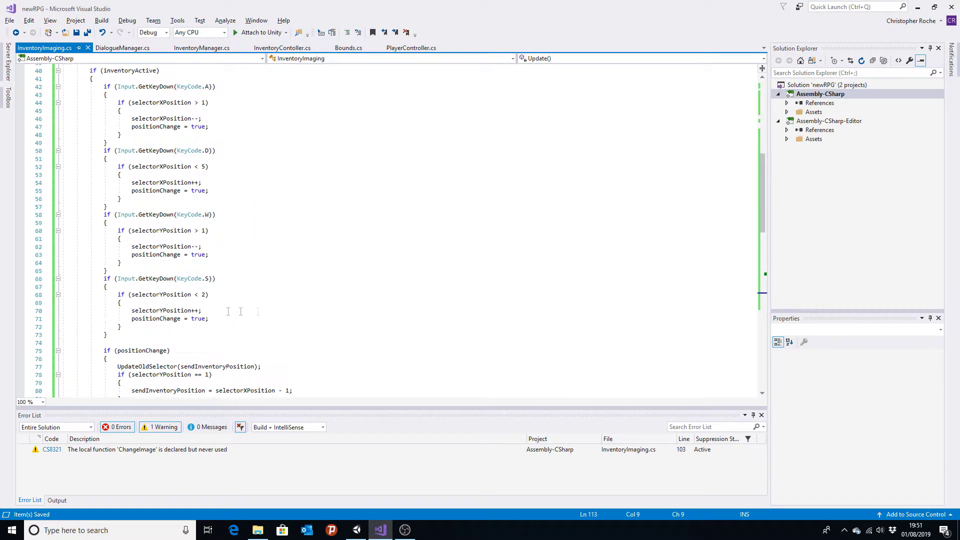
{"action": "scroll", "coordinate": [270, 261], "scroll_direction": "up", "scroll_amount": 2}
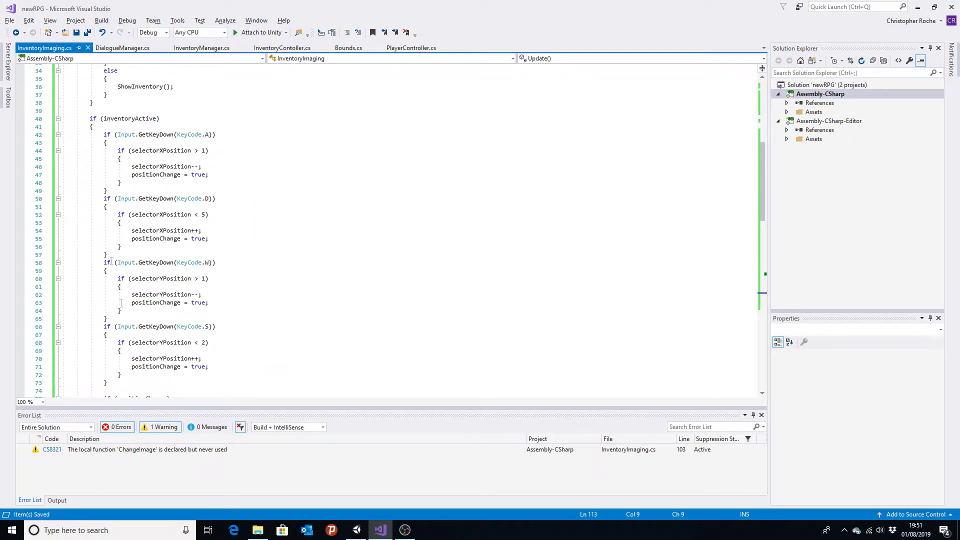
{"action": "scroll", "coordinate": [227, 270], "scroll_direction": "down", "scroll_amount": 3}
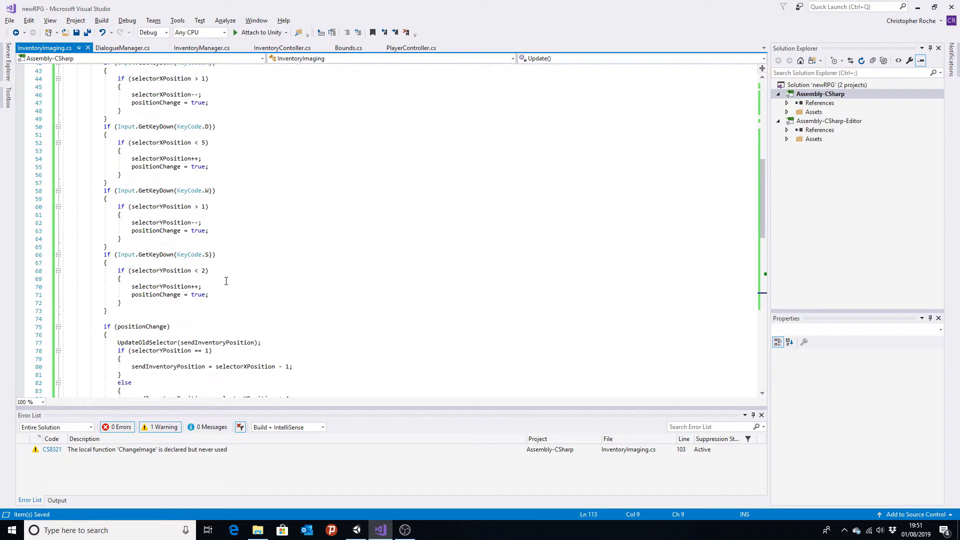
{"action": "key", "text": "alt+Tab"}
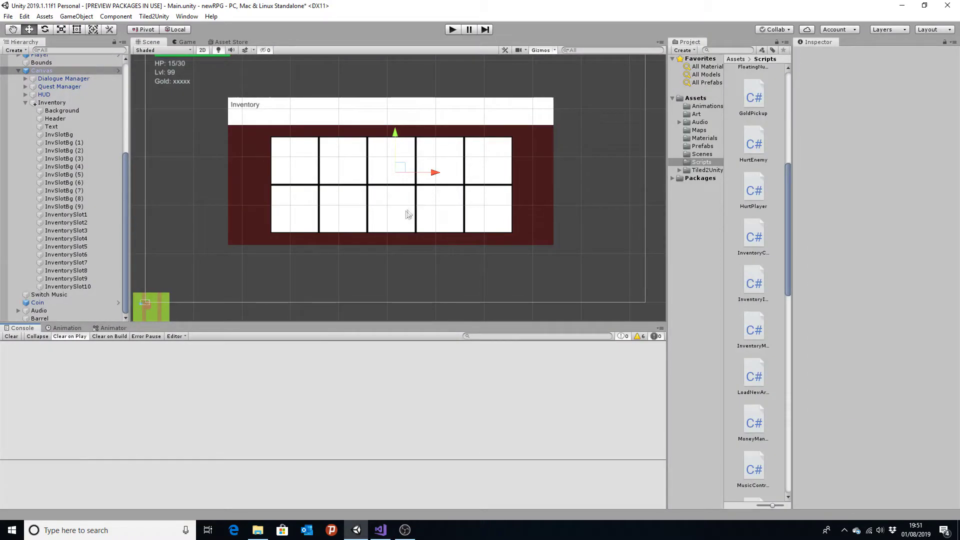
{"action": "key", "text": "alt+Tab"}
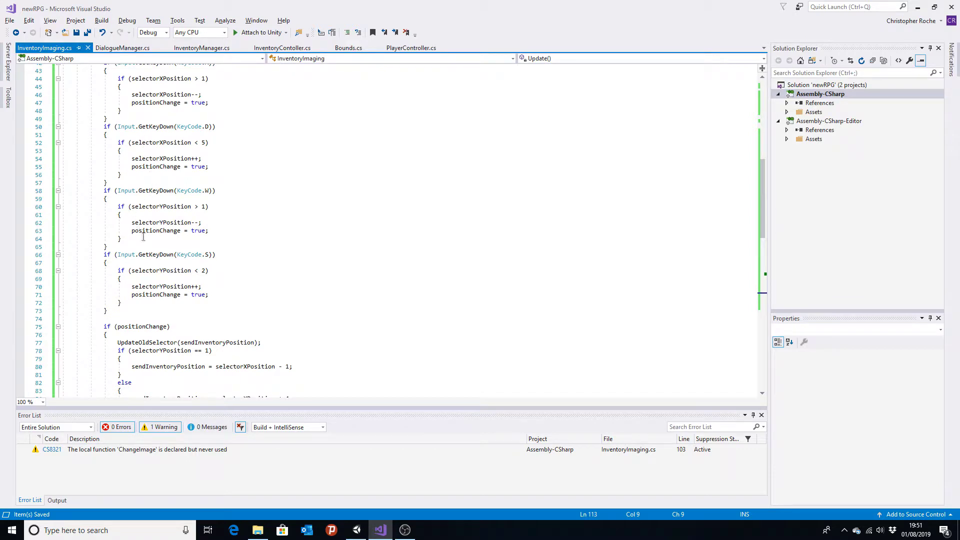
{"action": "scroll", "coordinate": [228, 298], "scroll_direction": "down", "scroll_amount": 3}
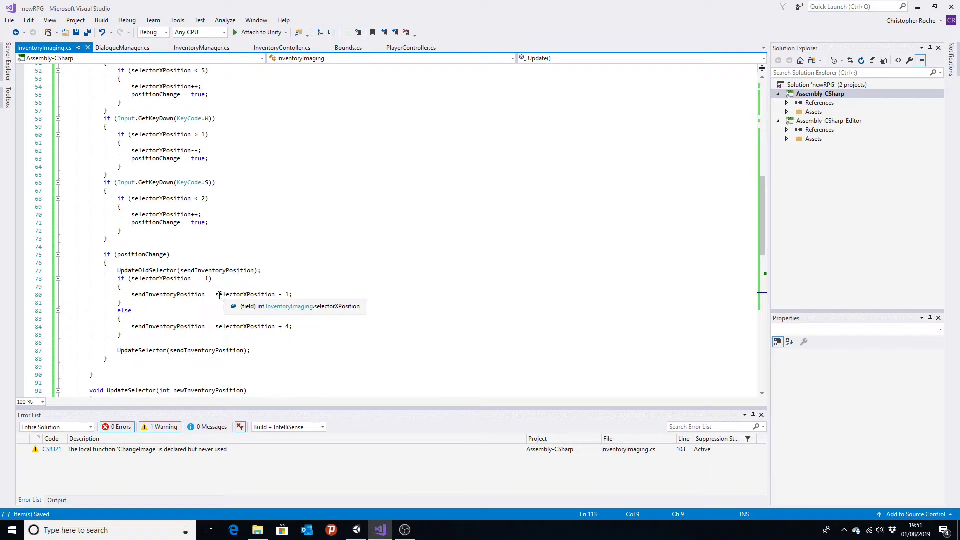
{"action": "scroll", "coordinate": [220, 290], "scroll_direction": "down", "scroll_amount": 2}
{"action": "scroll", "coordinate": [217, 285], "scroll_direction": "down", "scroll_amount": 3}
{"action": "scroll", "coordinate": [217, 285], "scroll_direction": "down", "scroll_amount": 6}
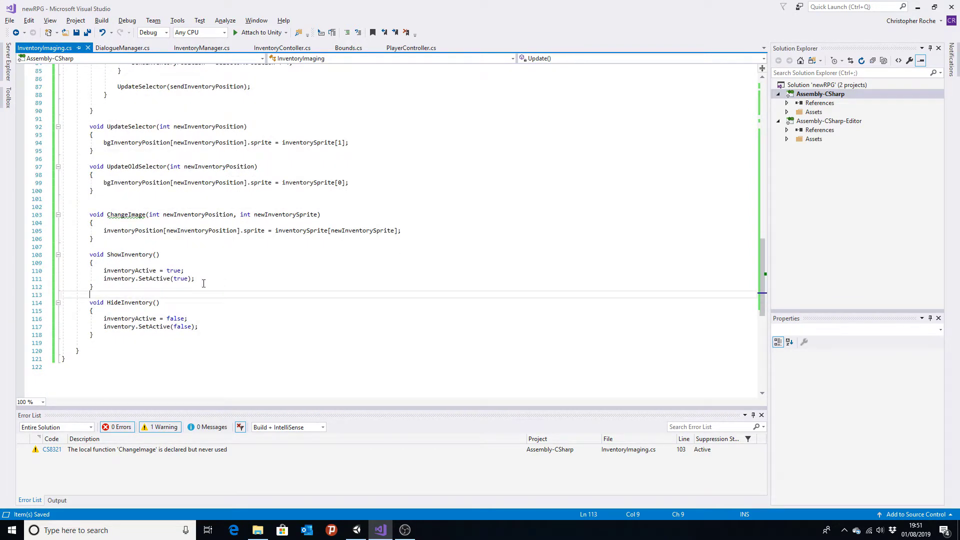
{"action": "double_click", "coordinate": [141, 271]}
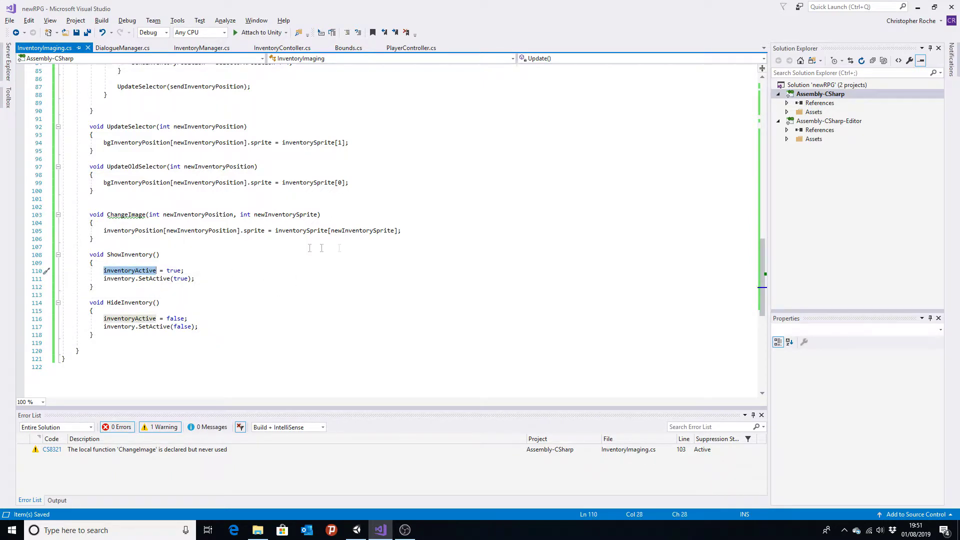
{"action": "left_click", "coordinate": [400, 58]}
{"action": "left_click", "coordinate": [411, 49]}
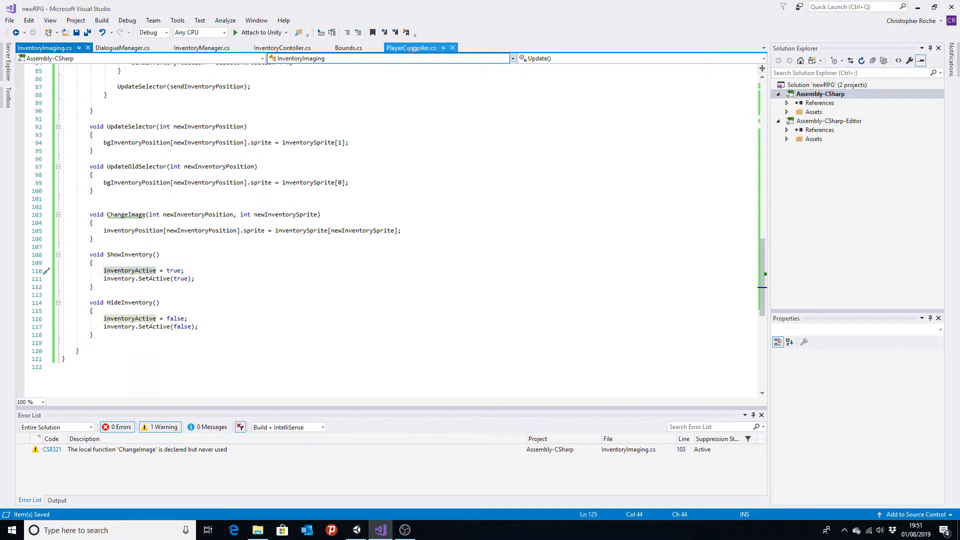
{"action": "left_click", "coordinate": [195, 236]}
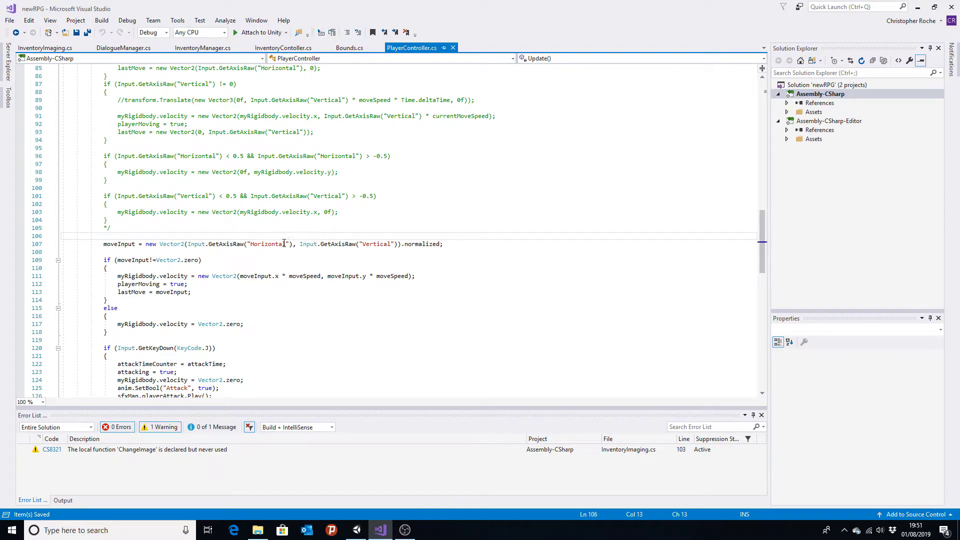
{"action": "scroll", "coordinate": [284, 244], "scroll_direction": "up", "scroll_amount": 7}
{"action": "scroll", "coordinate": [284, 244], "scroll_direction": "up", "scroll_amount": 12}
{"action": "scroll", "coordinate": [284, 243], "scroll_direction": "up", "scroll_amount": 10}
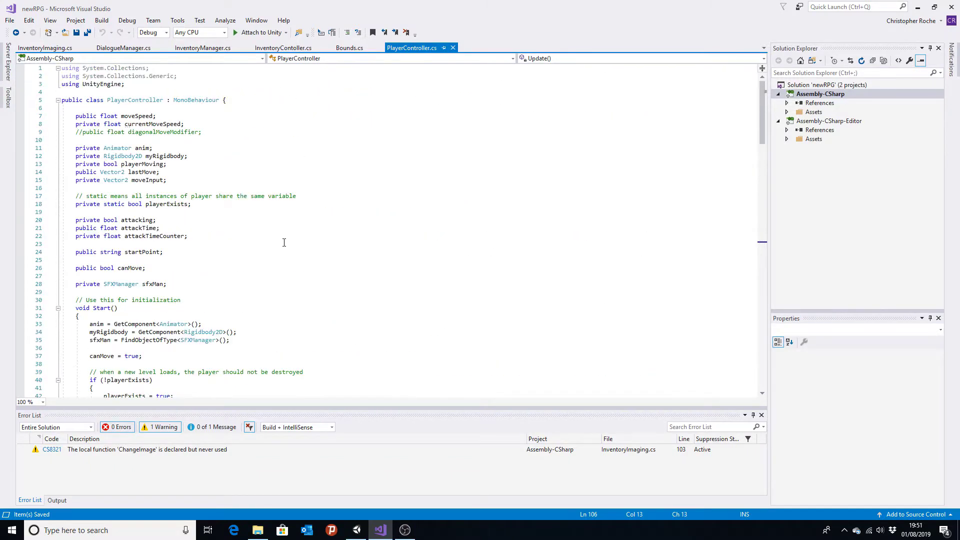
{"action": "scroll", "coordinate": [284, 243], "scroll_direction": "down", "scroll_amount": 8}
{"action": "scroll", "coordinate": [284, 243], "scroll_direction": "up", "scroll_amount": 9}
{"action": "key", "text": "alt+Tab"}
{"action": "key", "text": "alt+Tab"}
{"action": "key", "text": "alt+Tab"}
{"action": "key", "text": "alt+Tab"}
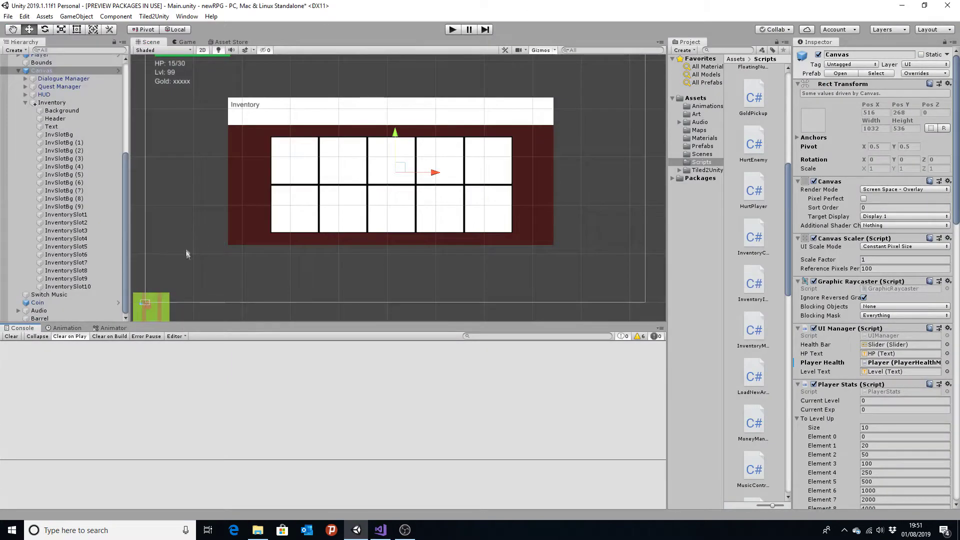
{"action": "key", "text": "alt+Tab"}
{"action": "key", "text": "alt+Tab"}
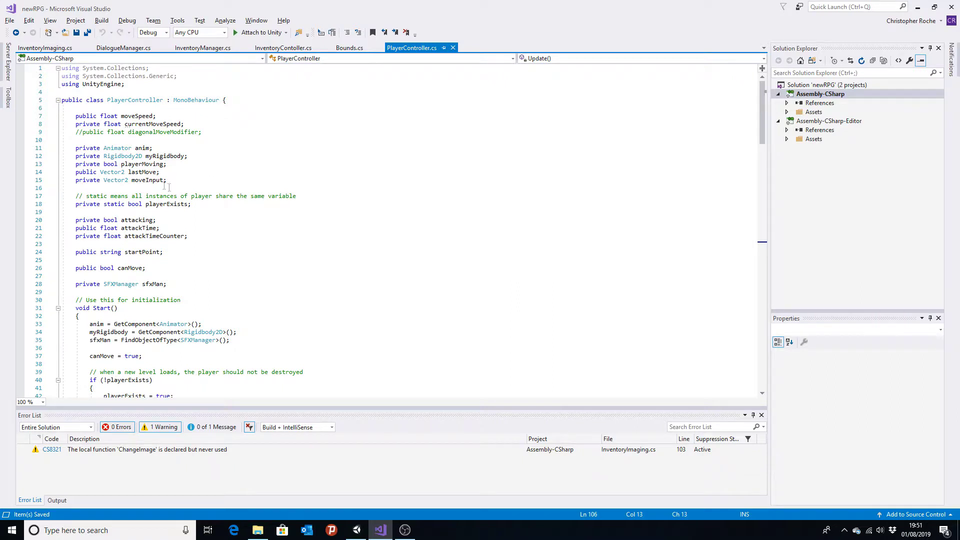
{"action": "left_click", "coordinate": [170, 284]}
{"action": "key", "text": "Return"}
{"action": "key", "text": "Return"}
{"action": "type", "text": "private "}
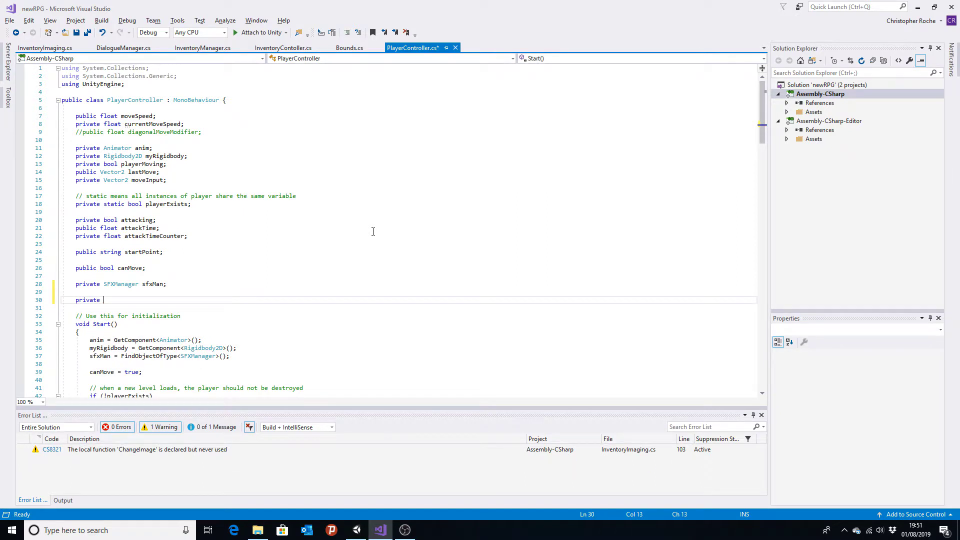
{"action": "type", "text": "in"}
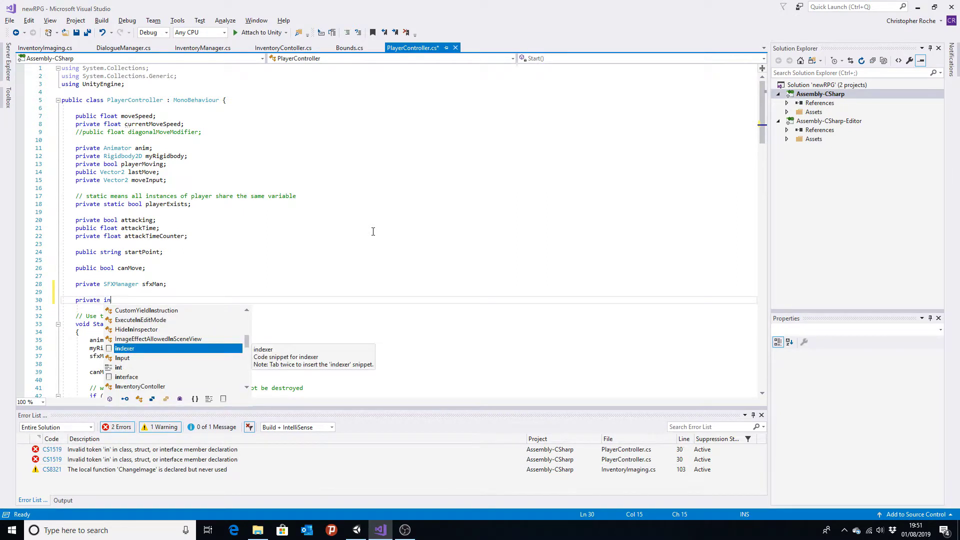
{"action": "type", "text": "v"}
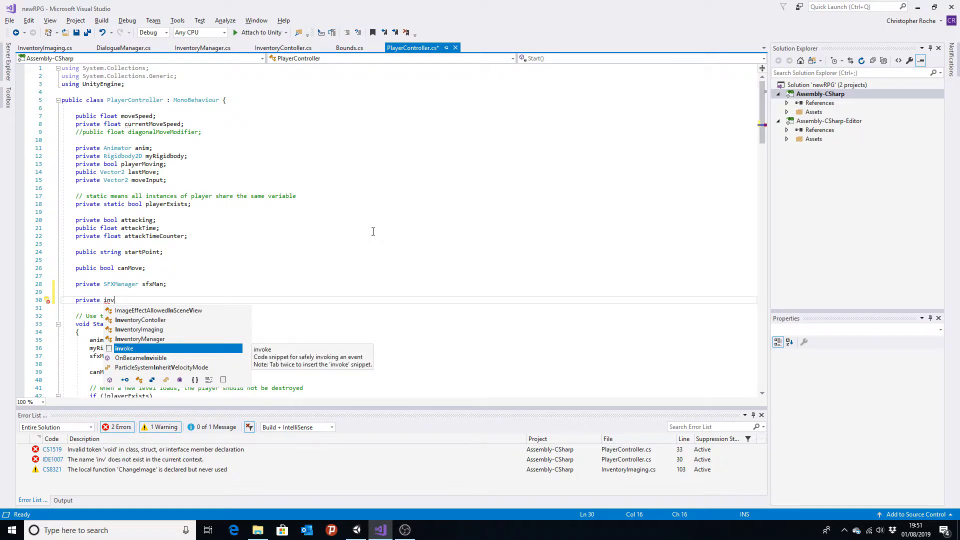
{"action": "type", "text": "en"}
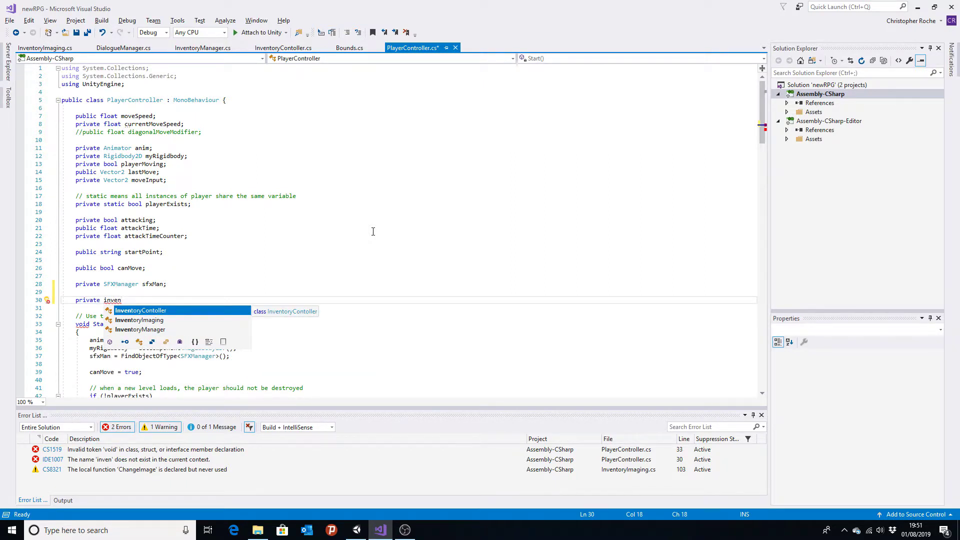
{"action": "key", "text": "Down"}
{"action": "key", "text": "Tab"}
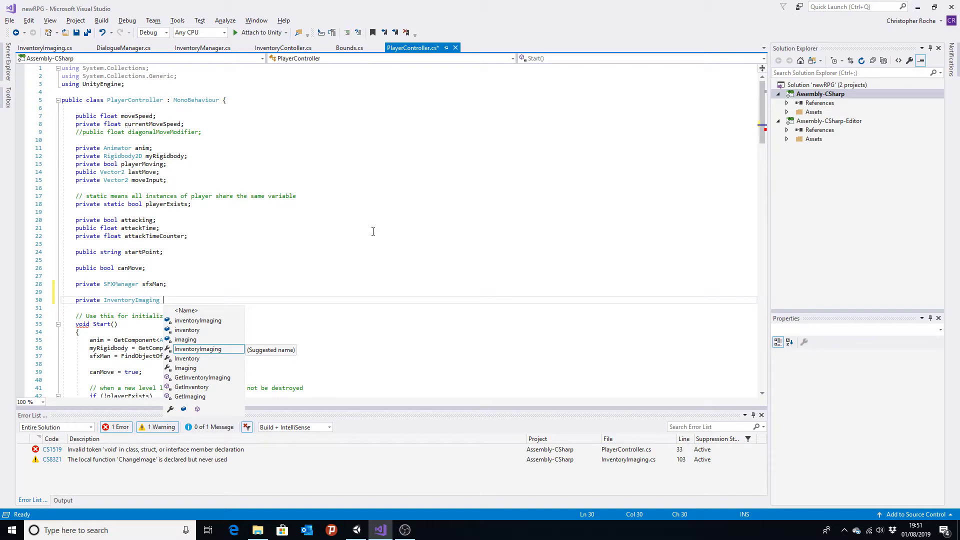
{"action": "type", "text": "the"}
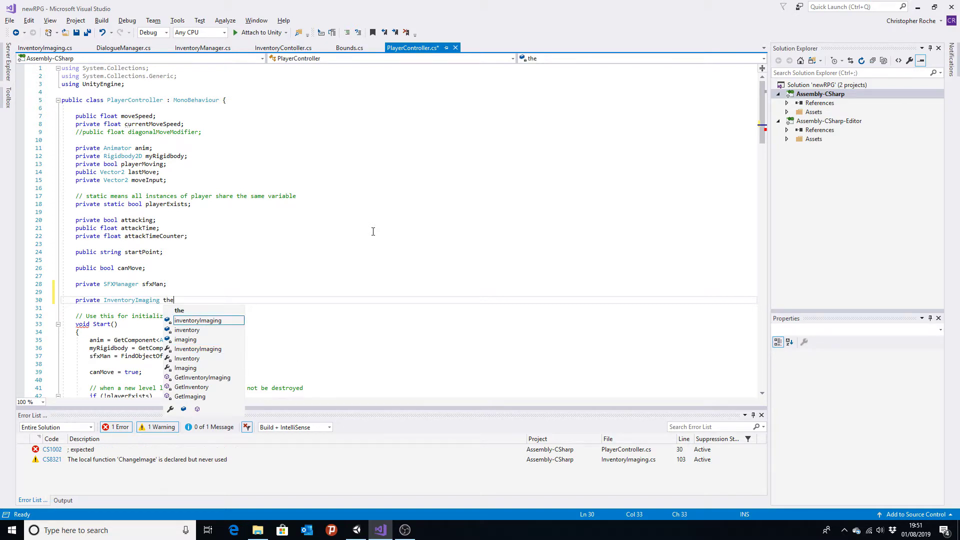
{"action": "type", "text": "II;"}
{"action": "key", "text": "Return"}
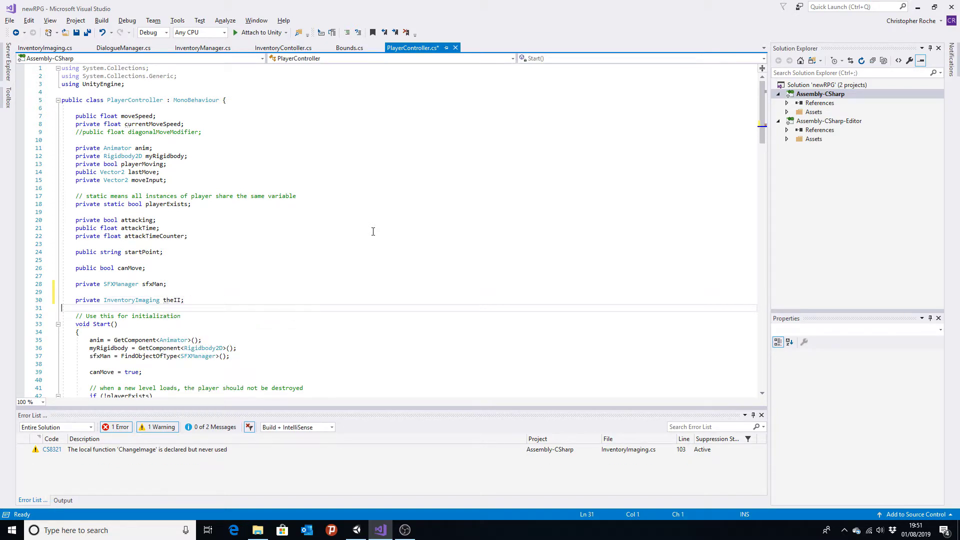
{"action": "scroll", "coordinate": [188, 311], "scroll_direction": "down", "scroll_amount": 2}
{"action": "scroll", "coordinate": [158, 303], "scroll_direction": "down", "scroll_amount": 4}
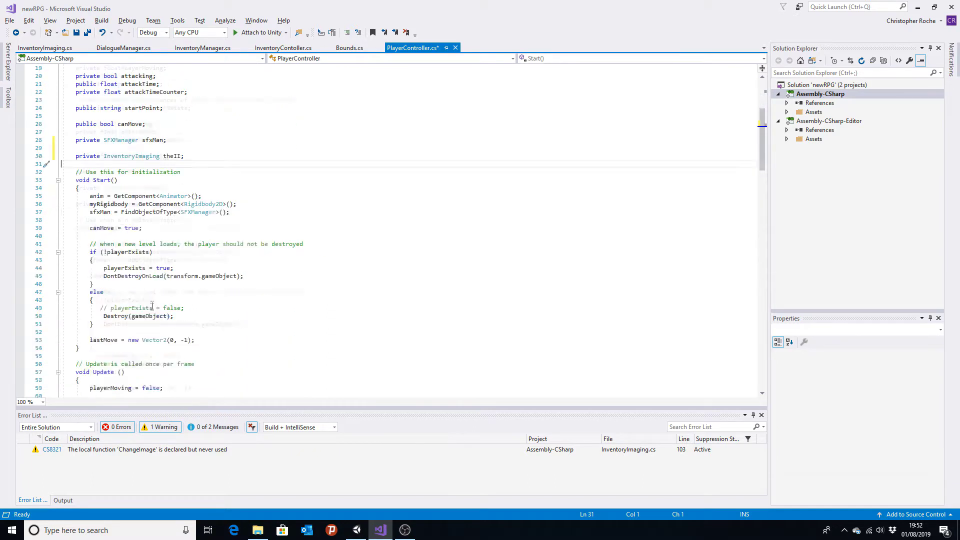
{"action": "scroll", "coordinate": [158, 303], "scroll_direction": "down", "scroll_amount": 3}
{"action": "left_click", "coordinate": [246, 268]}
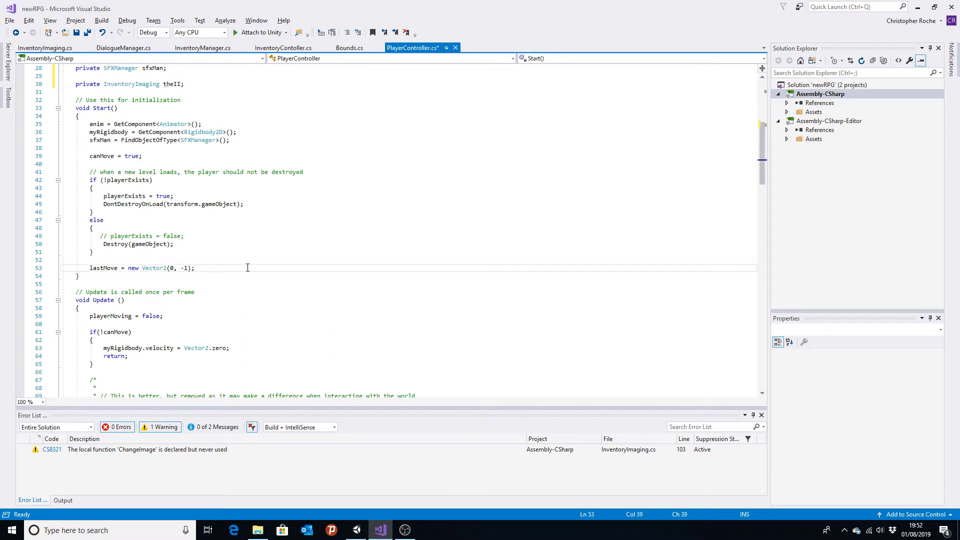
{"action": "key", "text": "Return"}
{"action": "key", "text": "Return"}
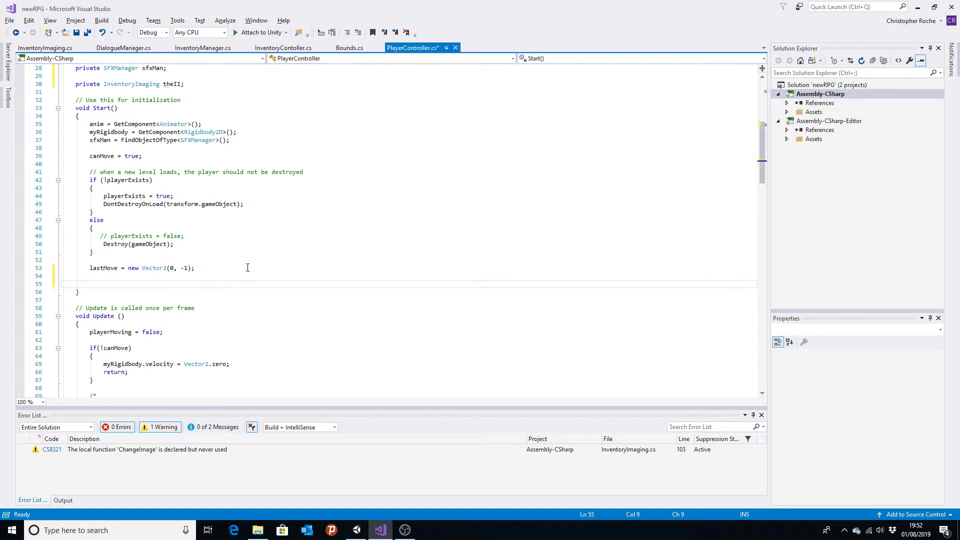
{"action": "type", "text": "theII"}
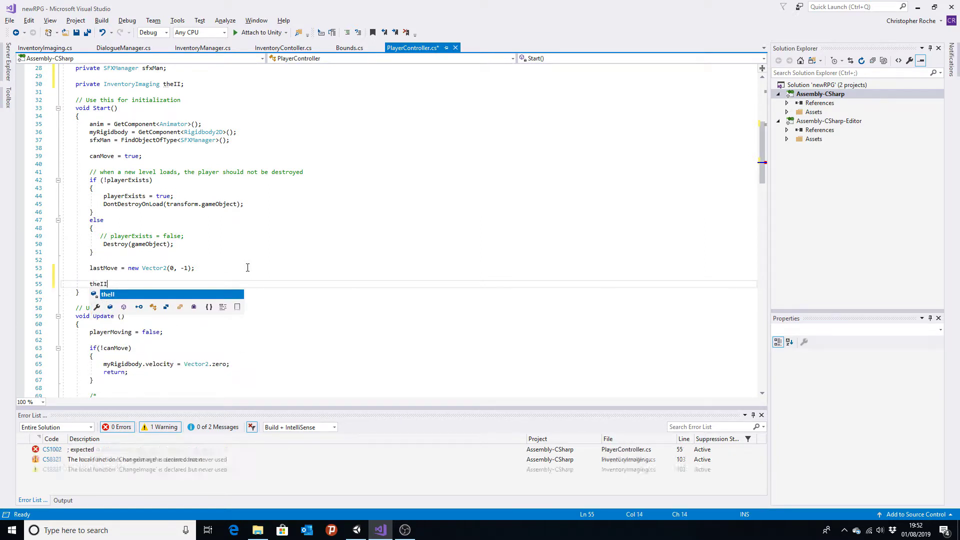
{"action": "type", "text": "=findo"}
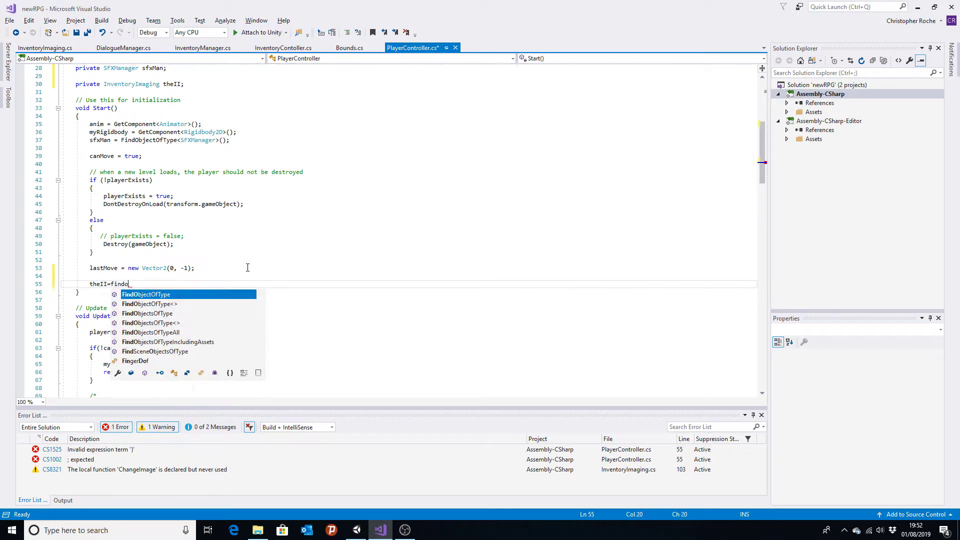
{"action": "key", "text": "Tab"}
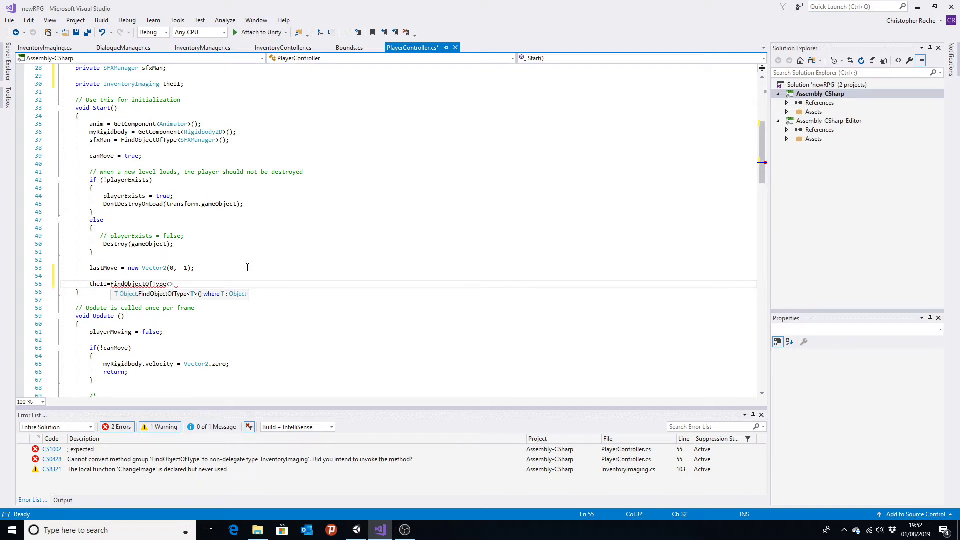
{"action": "type", "text": "I"}
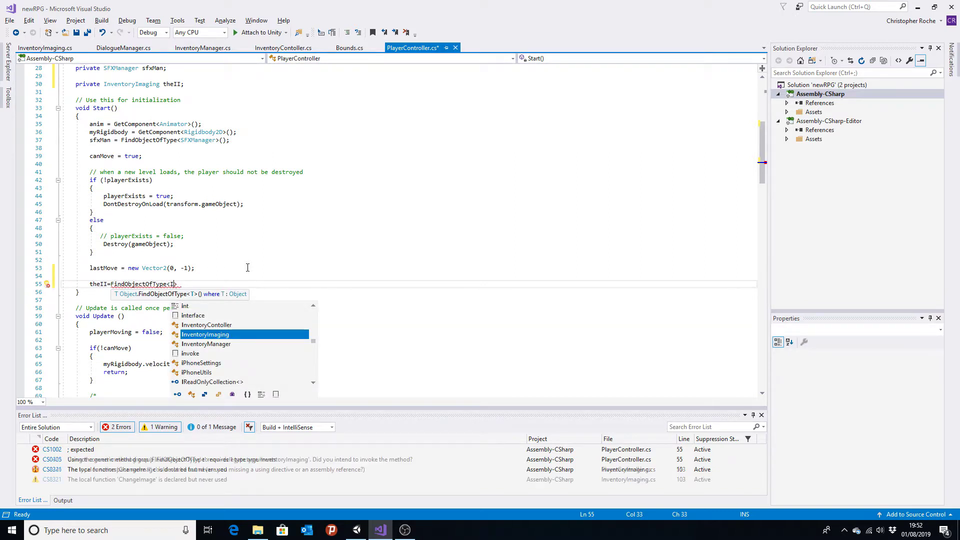
{"action": "key", "text": "Tab"}
{"action": "type", "text": ">;"}
{"action": "key", "text": "Up"}
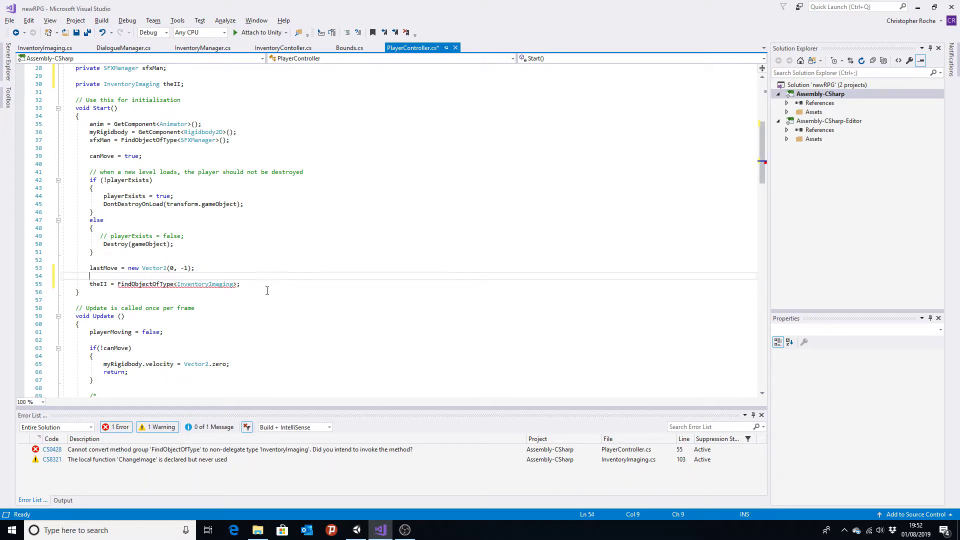
{"action": "left_click", "coordinate": [237, 284]}
{"action": "type", "text": "()"}
{"action": "key", "text": "Up"}
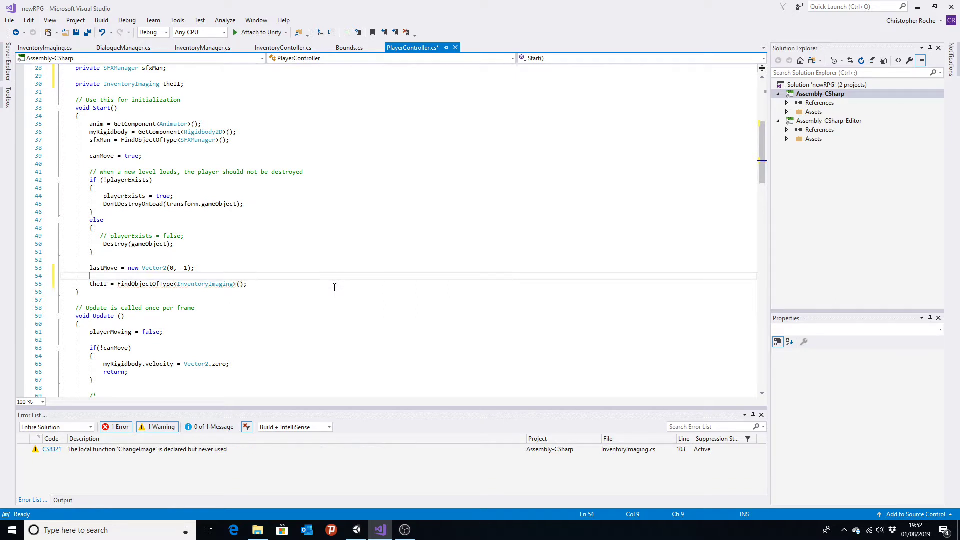
{"action": "left_click", "coordinate": [258, 530]}
{"action": "key", "text": "alt+Tab"}
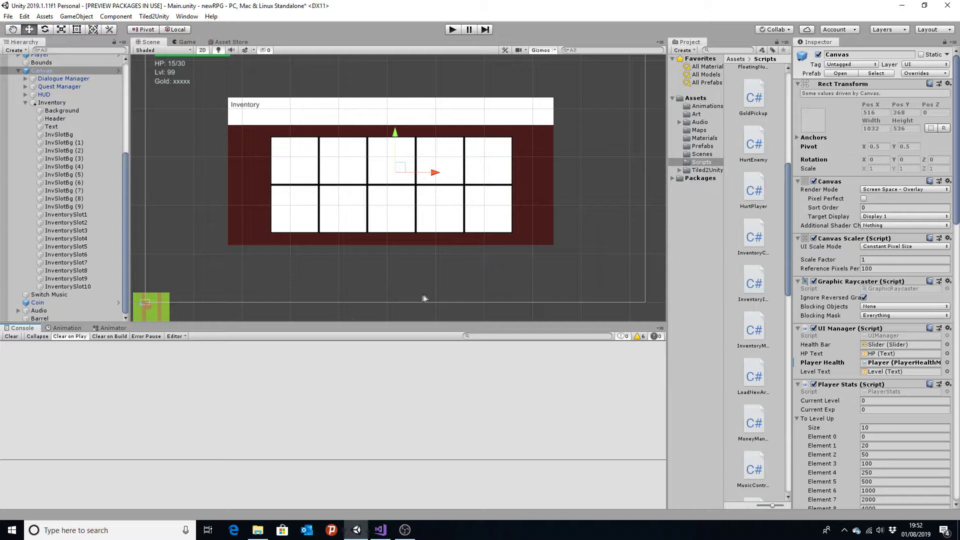
{"action": "key", "text": "alt+Tab"}
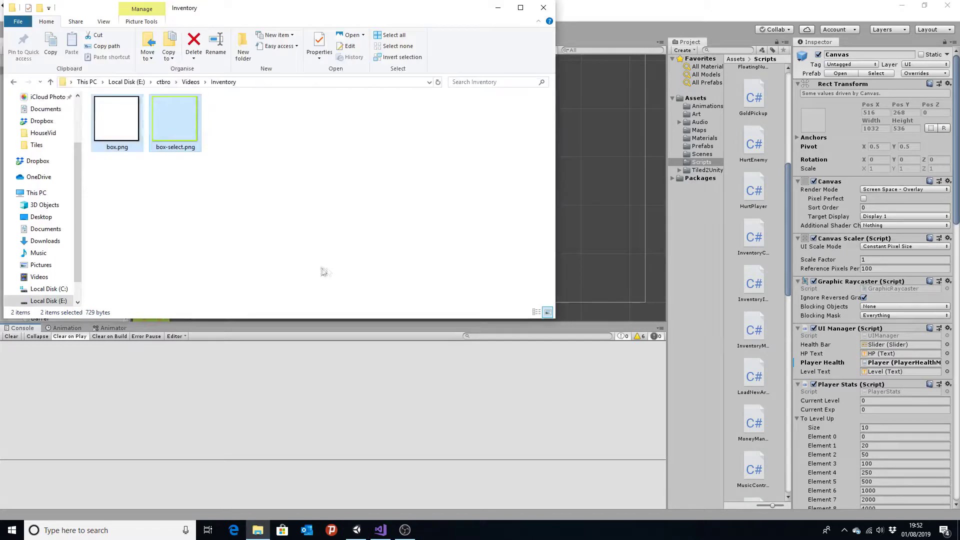
{"action": "key", "text": "alt+Tab"}
{"action": "key", "text": "Tab"}
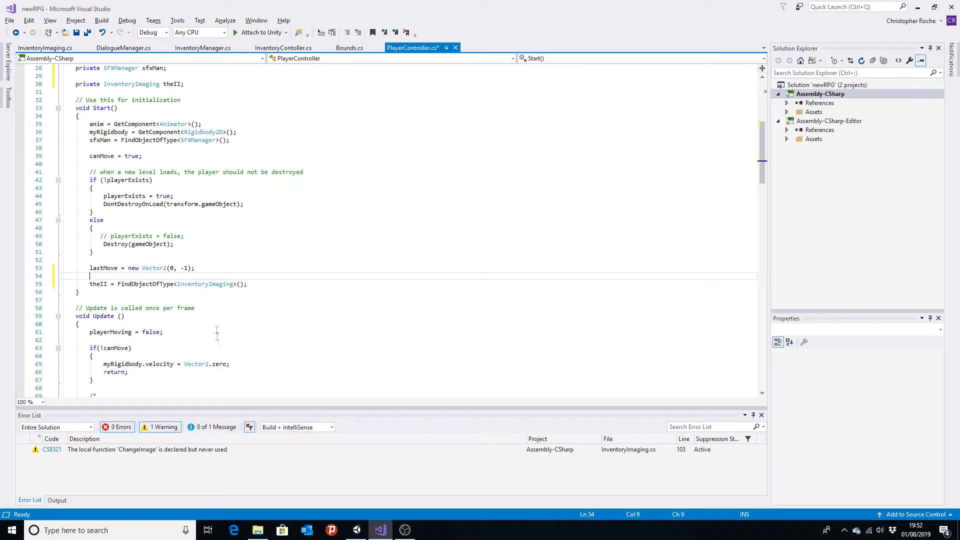
{"action": "scroll", "coordinate": [228, 291], "scroll_direction": "down", "scroll_amount": 9}
{"action": "scroll", "coordinate": [228, 285], "scroll_direction": "up", "scroll_amount": 7}
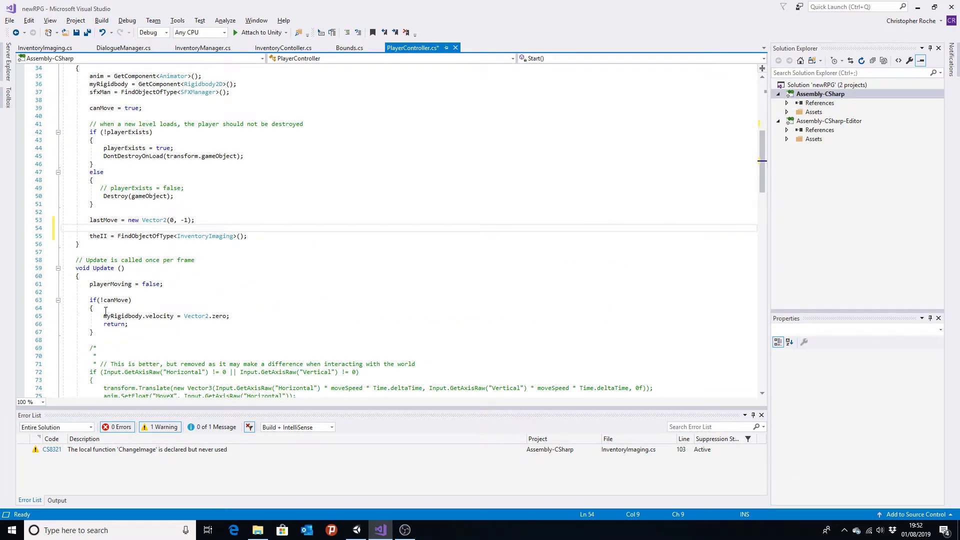
{"action": "scroll", "coordinate": [102, 296], "scroll_direction": "down", "scroll_amount": 2}
{"action": "scroll", "coordinate": [104, 295], "scroll_direction": "down", "scroll_amount": 5}
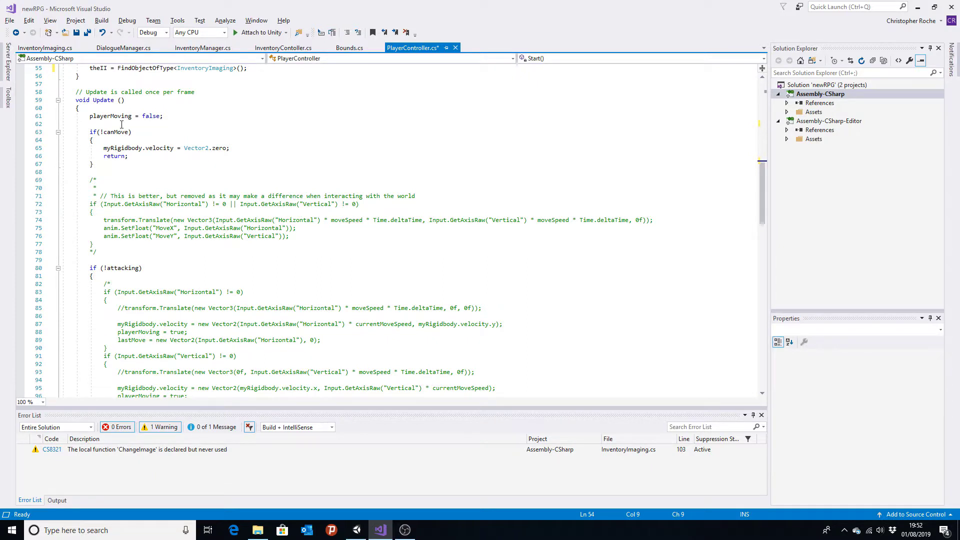
{"action": "scroll", "coordinate": [130, 144], "scroll_direction": "up", "scroll_amount": 4}
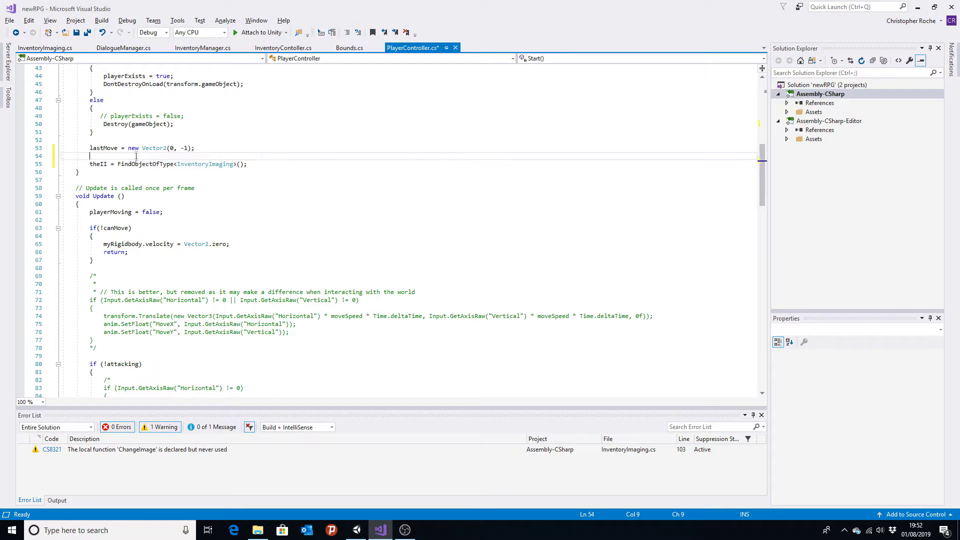
{"action": "left_click", "coordinate": [116, 217]}
{"action": "key", "text": "Return"}
{"action": "key", "text": "Return"}
{"action": "key", "text": "Up"}
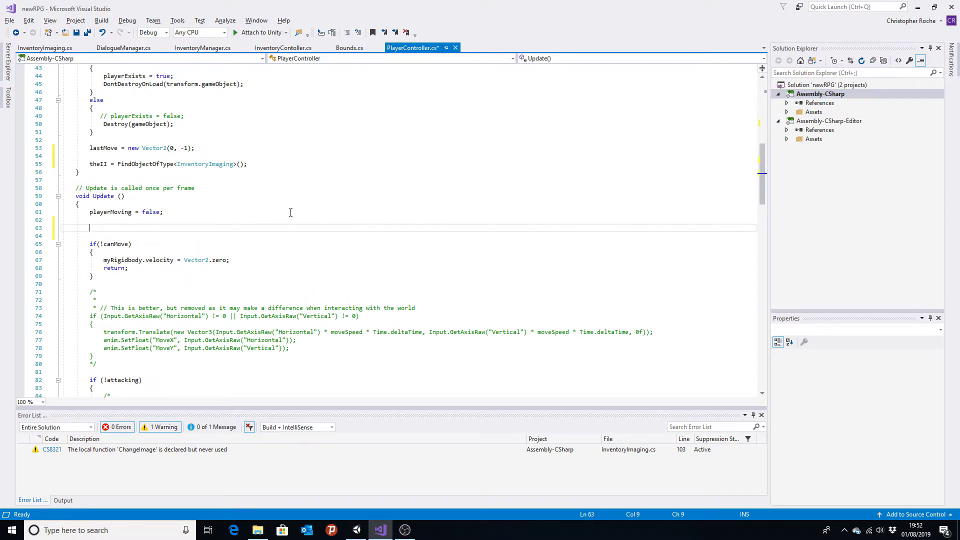
{"action": "type", "text": "if (theII.inventoryActive"}
{"action": "key", "text": "BackSpace"}
{"action": "type", "text": "w"}
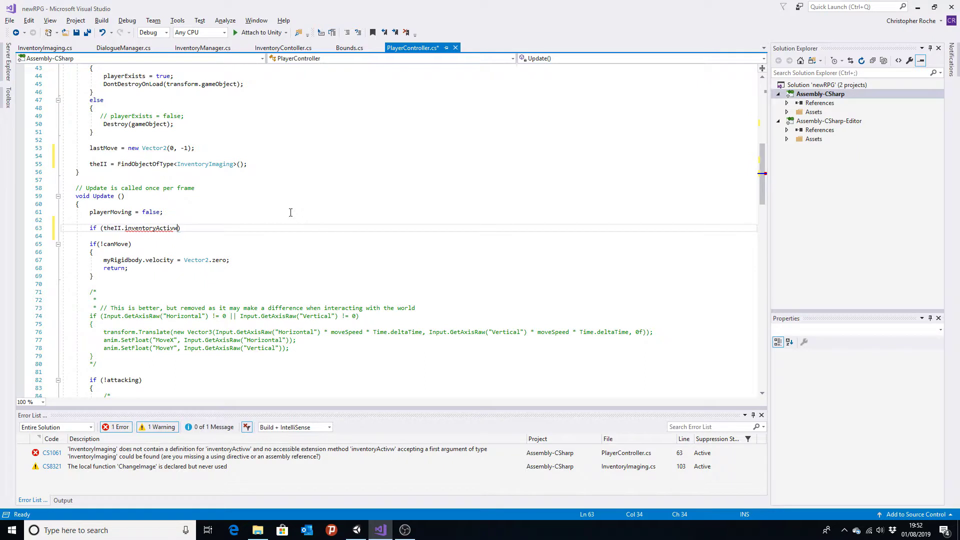
{"action": "key", "text": "Return"}
{"action": "type", "text": "{"}
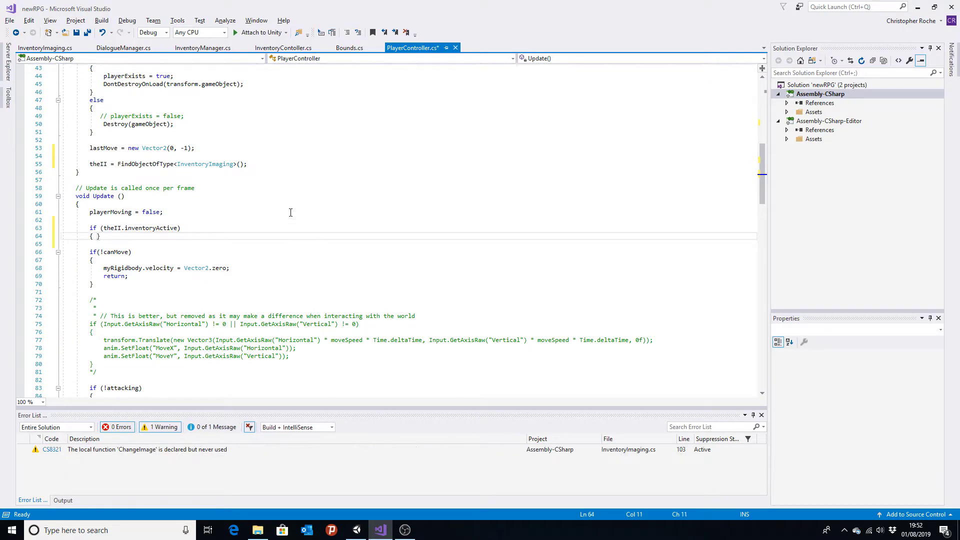
{"action": "key", "text": "Up"}
{"action": "key", "text": "Right"}
{"action": "key", "text": "Right"}
{"action": "type", "text": "!"}
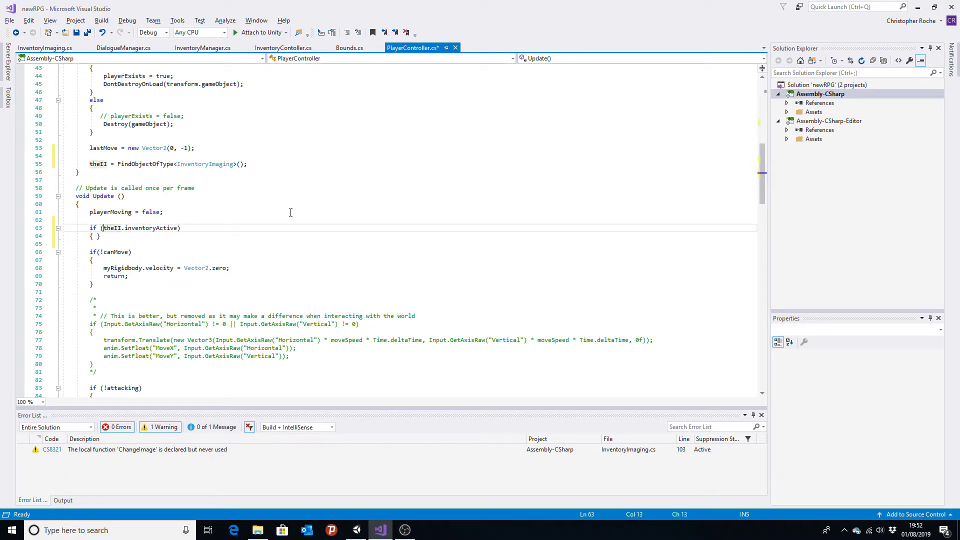
{"action": "key", "text": "Down"}
{"action": "key", "text": "Left"}
{"action": "key", "text": "Left"}
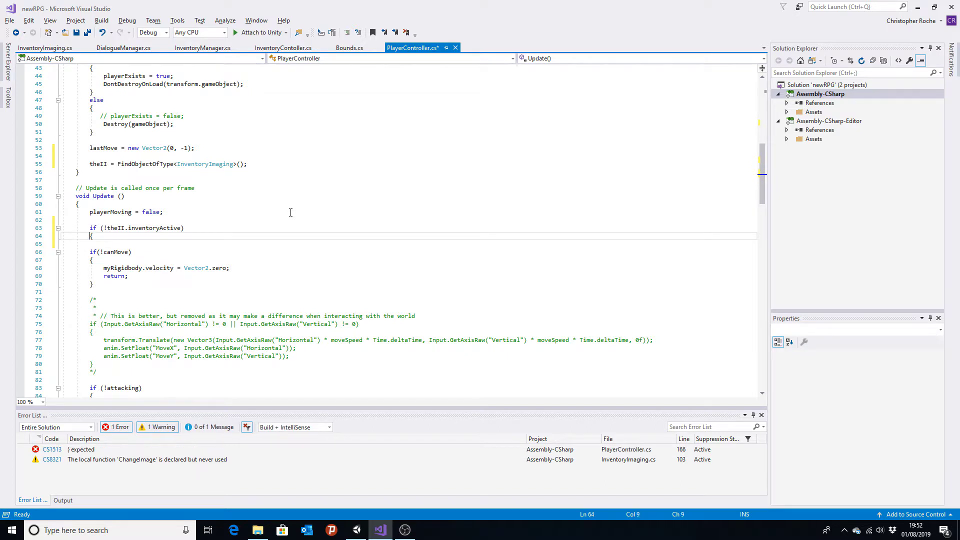
{"action": "scroll", "coordinate": [142, 240], "scroll_direction": "down", "scroll_amount": 6}
{"action": "scroll", "coordinate": [155, 265], "scroll_direction": "down", "scroll_amount": 11}
{"action": "scroll", "coordinate": [171, 298], "scroll_direction": "down", "scroll_amount": 11}
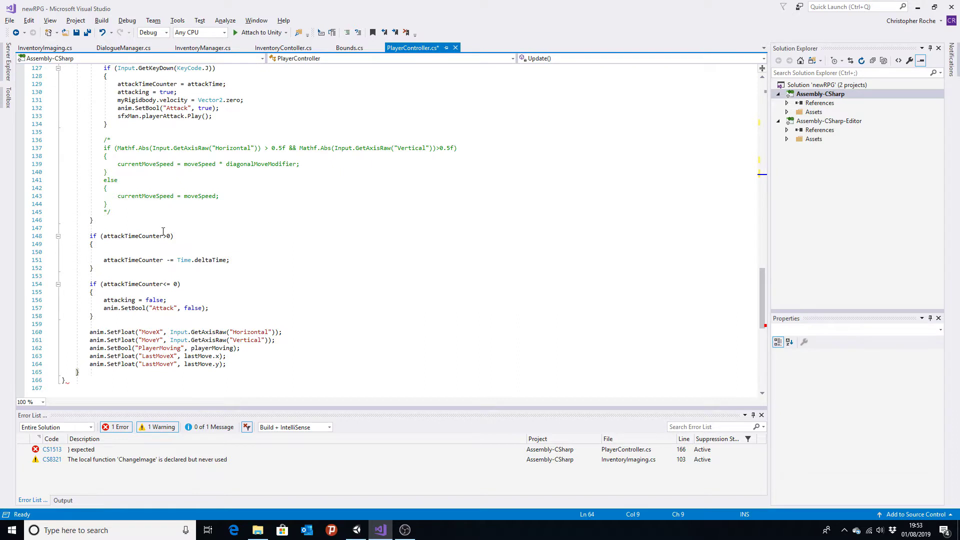
{"action": "scroll", "coordinate": [163, 231], "scroll_direction": "down", "scroll_amount": 6}
{"action": "left_click", "coordinate": [239, 219]}
{"action": "key", "text": "Return"}
{"action": "type", "text": "}"}
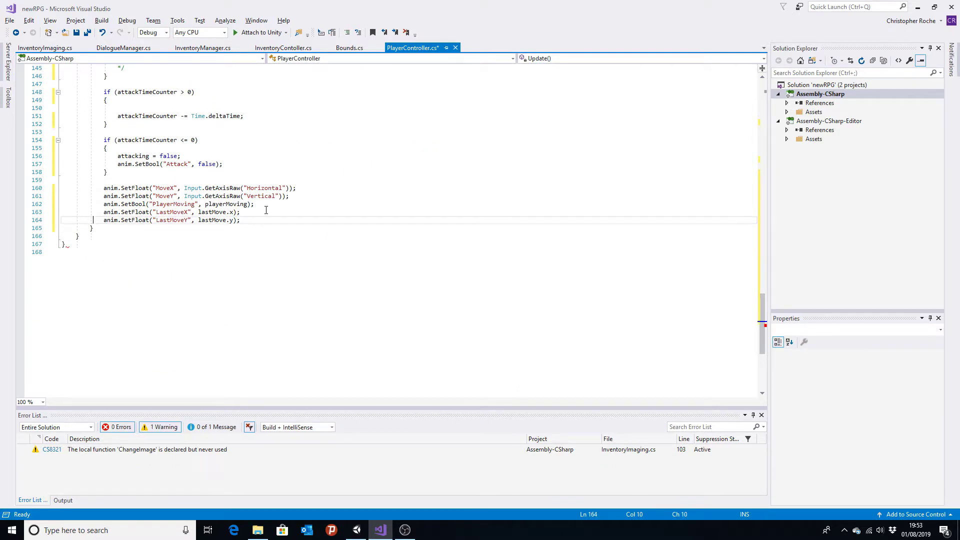
{"action": "scroll", "coordinate": [268, 210], "scroll_direction": "up", "scroll_amount": 6}
{"action": "scroll", "coordinate": [269, 208], "scroll_direction": "up", "scroll_amount": 14}
{"action": "scroll", "coordinate": [270, 208], "scroll_direction": "up", "scroll_amount": 13}
{"action": "key", "text": "ctrl+s"}
{"action": "key", "text": "alt+Tab"}
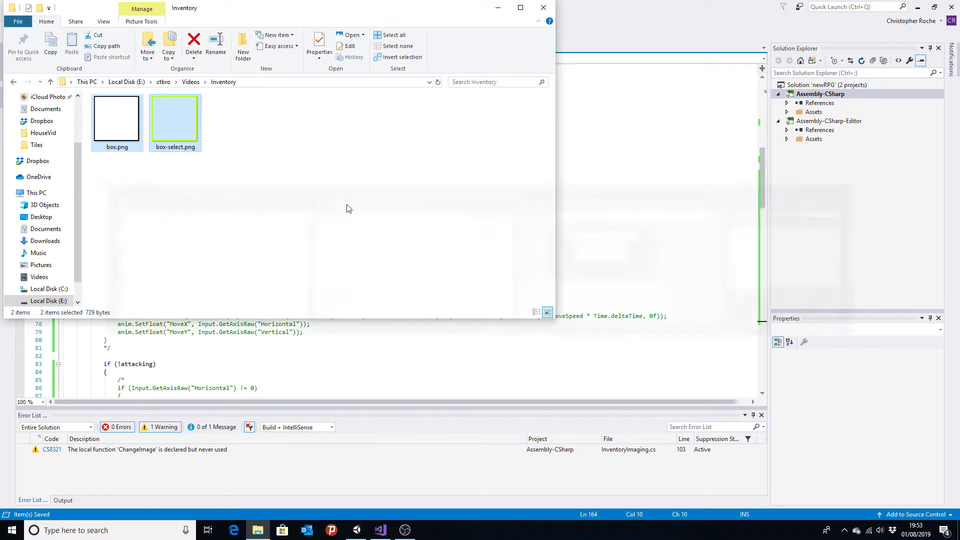
Glance at Unity, then open the InventoryImaging.cs tab in Visual Studio and scroll up
{"action": "key", "text": "alt+Tab"}
{"action": "key", "text": "alt+Tab"}
{"action": "key", "text": "alt+Tab"}
{"action": "key", "text": "alt+shift+Tab"}
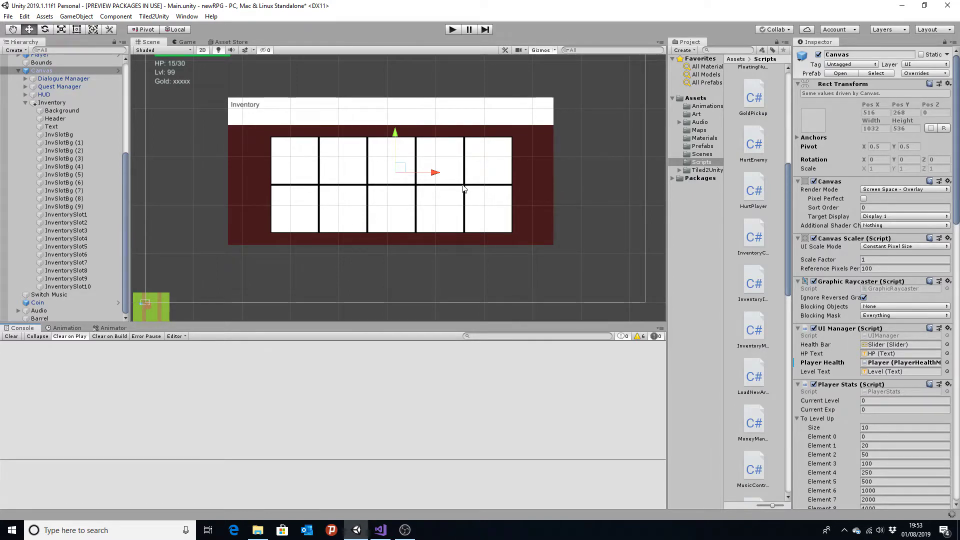
{"action": "key", "text": "alt+Tab"}
{"action": "key", "text": "alt+Tab"}
{"action": "key", "text": "alt+Tab"}
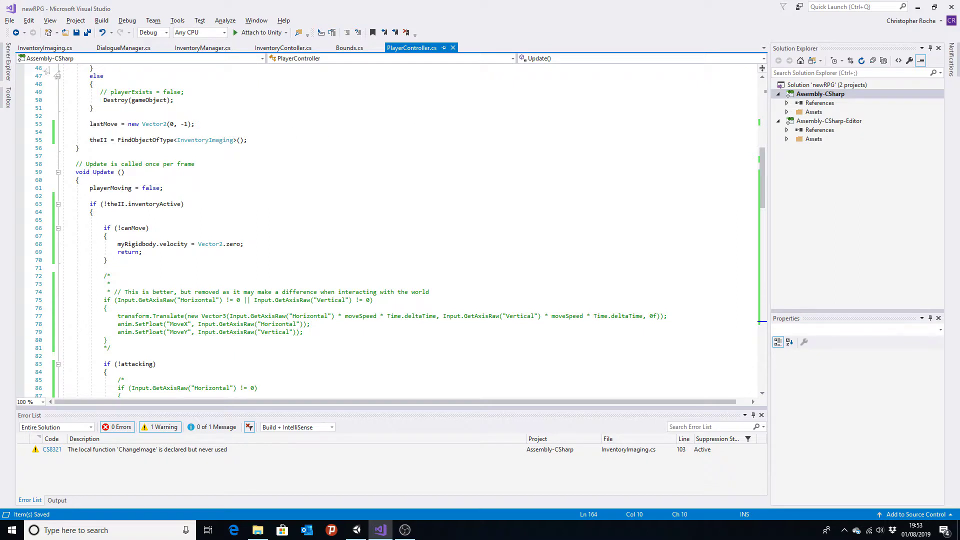
{"action": "left_click", "coordinate": [45, 47]}
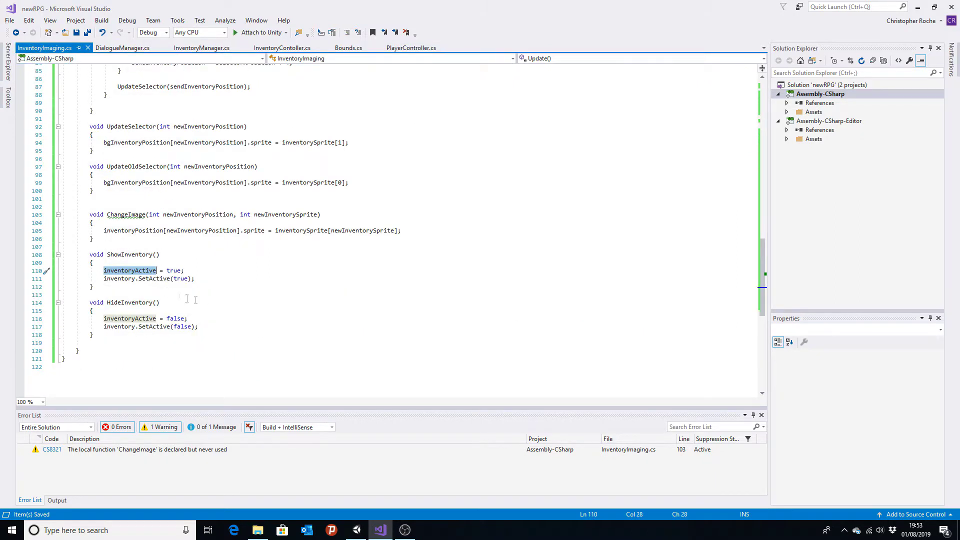
{"action": "scroll", "coordinate": [236, 318], "scroll_direction": "up", "scroll_amount": 8}
{"action": "scroll", "coordinate": [260, 310], "scroll_direction": "up", "scroll_amount": 4}
Check the Unity editor again, then scroll InventoryImaging.cs to UpdateSelector and the ShowInventory/HideInventory methods
{"action": "key", "text": "alt+Tab"}
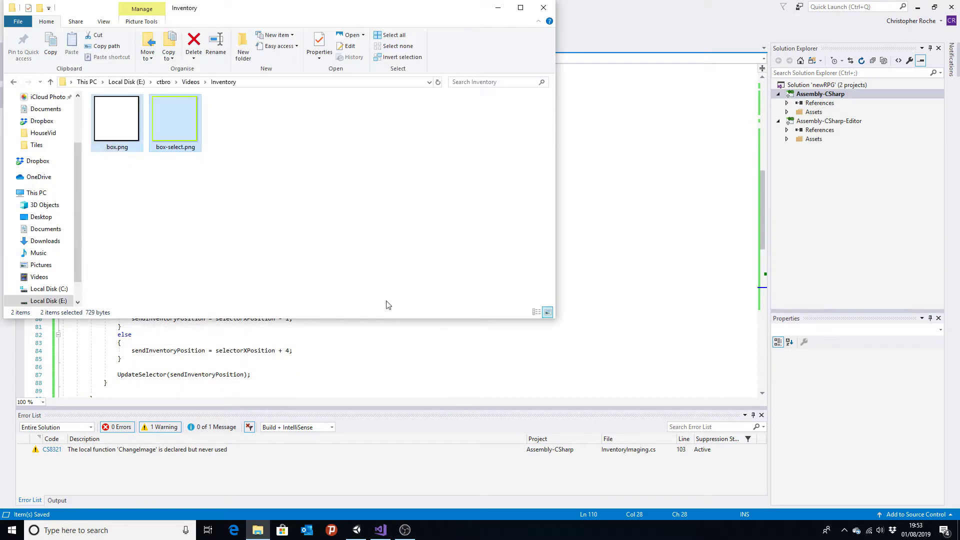
{"action": "key", "text": "alt+Tab"}
{"action": "key", "text": "Tab"}
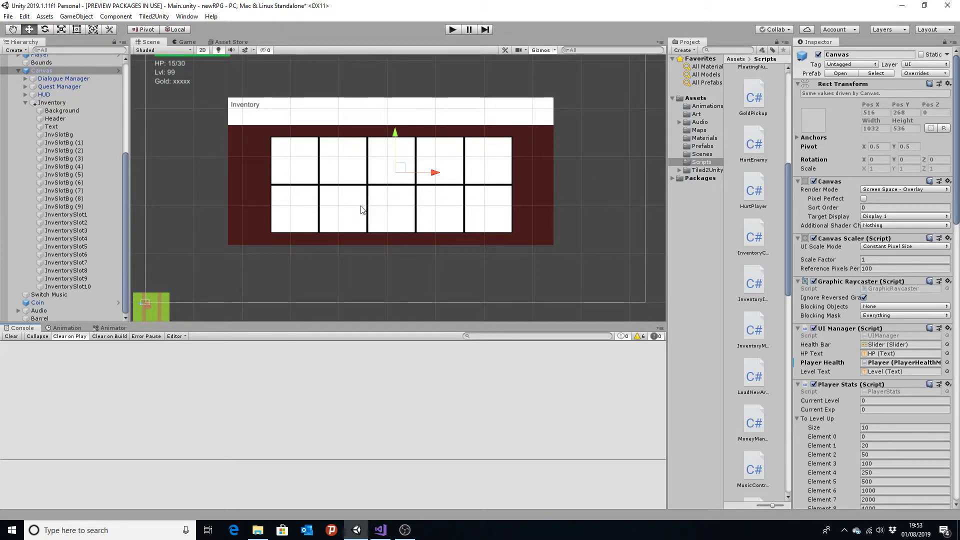
{"action": "key", "text": "alt+Tab"}
{"action": "key", "text": "alt+Tab"}
{"action": "key", "text": "Tab"}
{"action": "key", "text": "alt+Tab"}
{"action": "key", "text": "Tab"}
{"action": "key", "text": "Escape"}
{"action": "key", "text": "alt+Tab"}
{"action": "key", "text": "Tab"}
{"action": "left_click", "coordinate": [284, 223]}
{"action": "scroll", "coordinate": [305, 235], "scroll_direction": "down", "scroll_amount": 5}
{"action": "scroll", "coordinate": [303, 274], "scroll_direction": "down", "scroll_amount": 4}
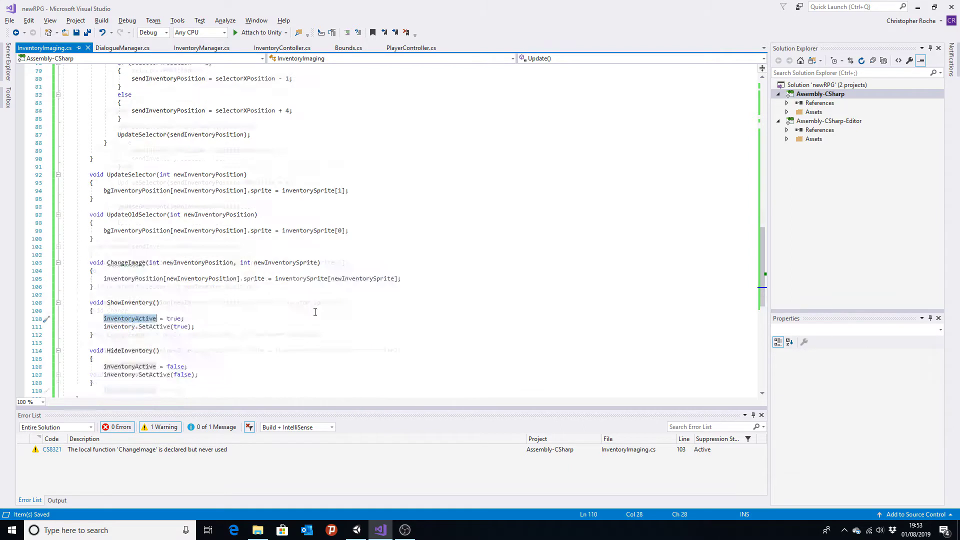
{"action": "scroll", "coordinate": [267, 311], "scroll_direction": "down", "scroll_amount": 3}
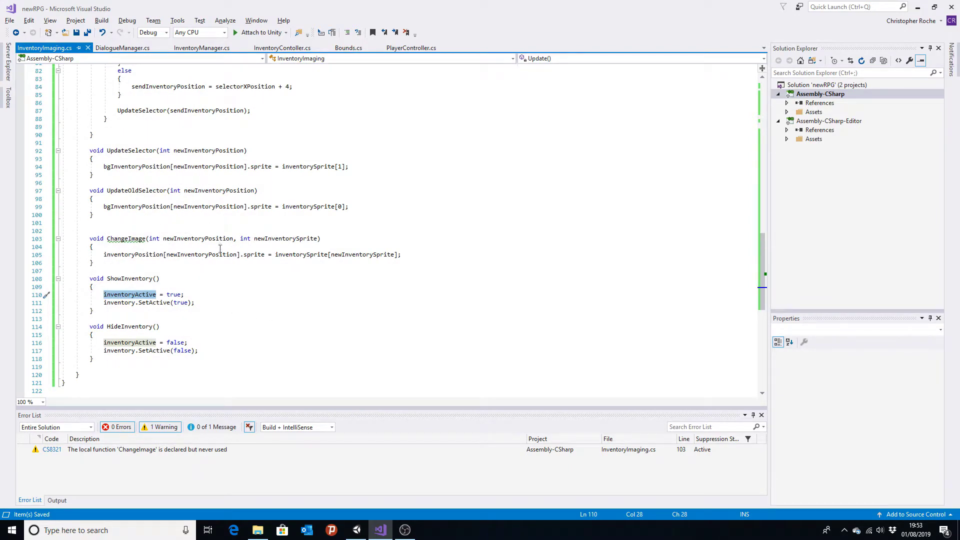
{"action": "scroll", "coordinate": [220, 248], "scroll_direction": "up", "scroll_amount": 3}
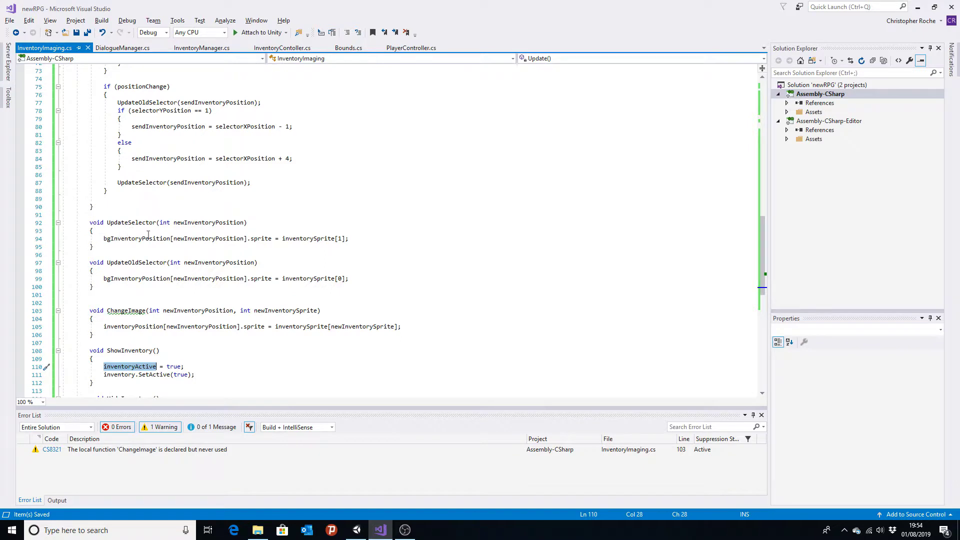
Paste a copy of the background-sprite line onto a new first line inside UpdateSelector()
{"action": "left_click", "coordinate": [132, 232]}
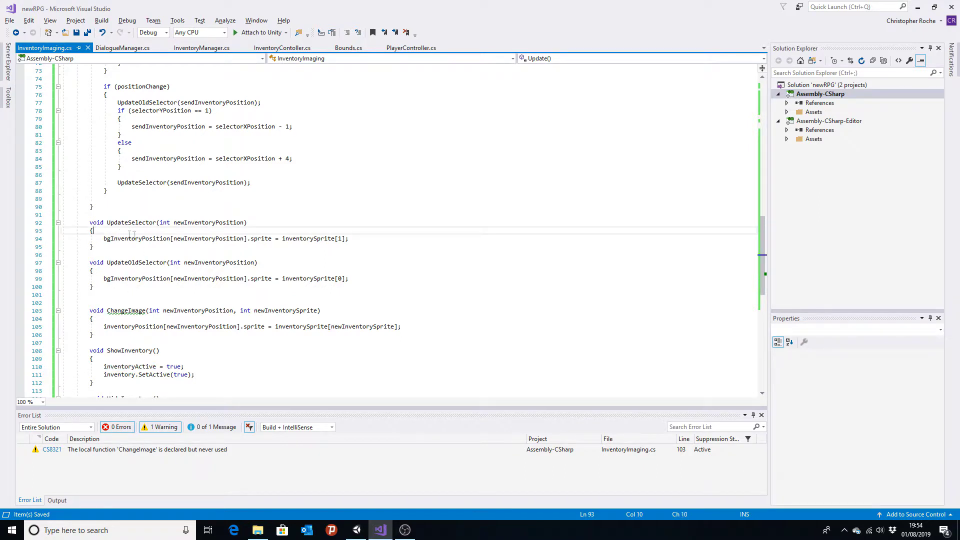
{"action": "key", "text": "Return"}
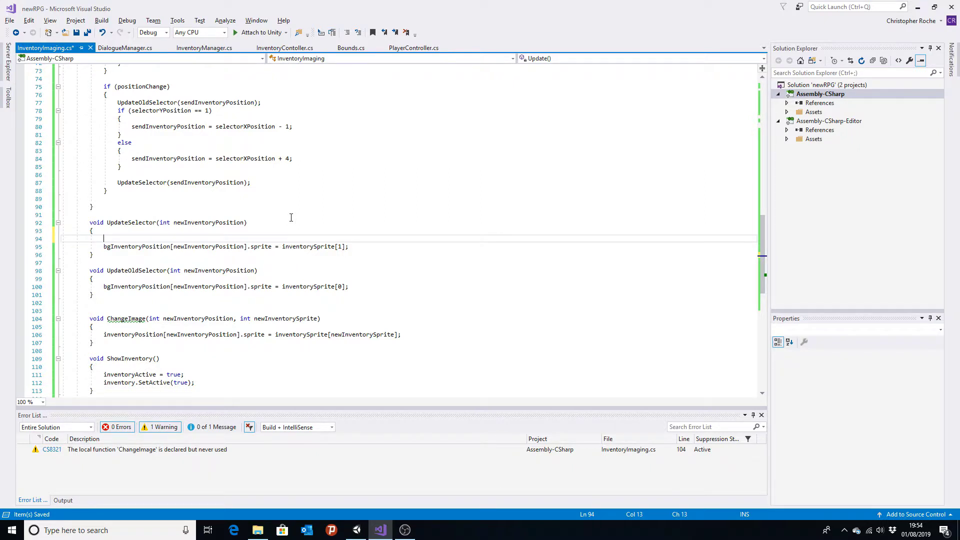
{"action": "key", "text": "Down"}
{"action": "key", "text": "shift+End"}
{"action": "key", "text": "ctrl+c"}
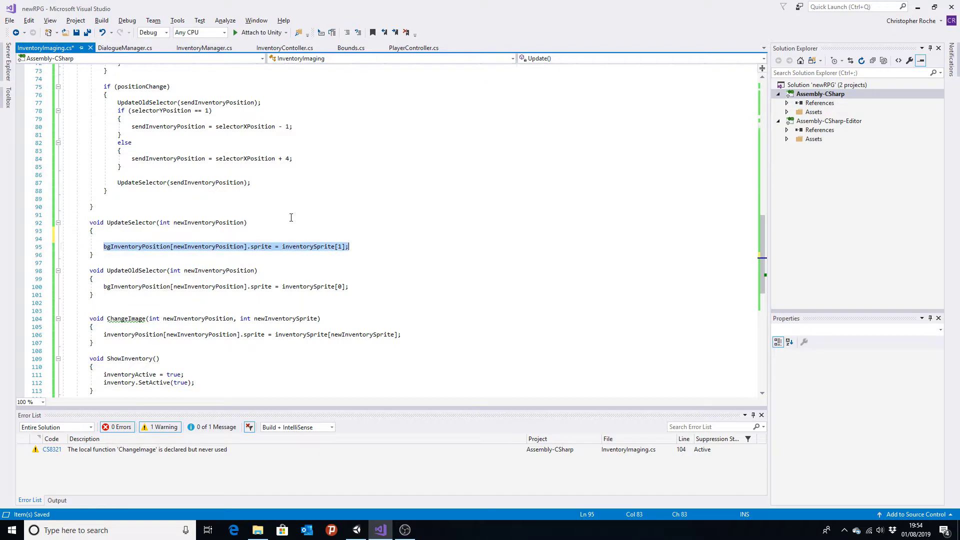
{"action": "key", "text": "Up"}
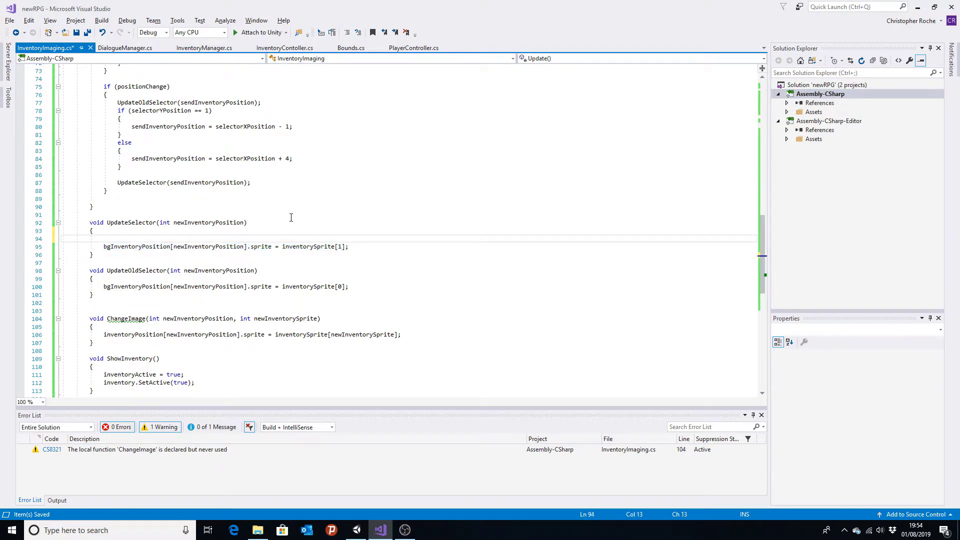
{"action": "key", "text": "alt+Tab"}
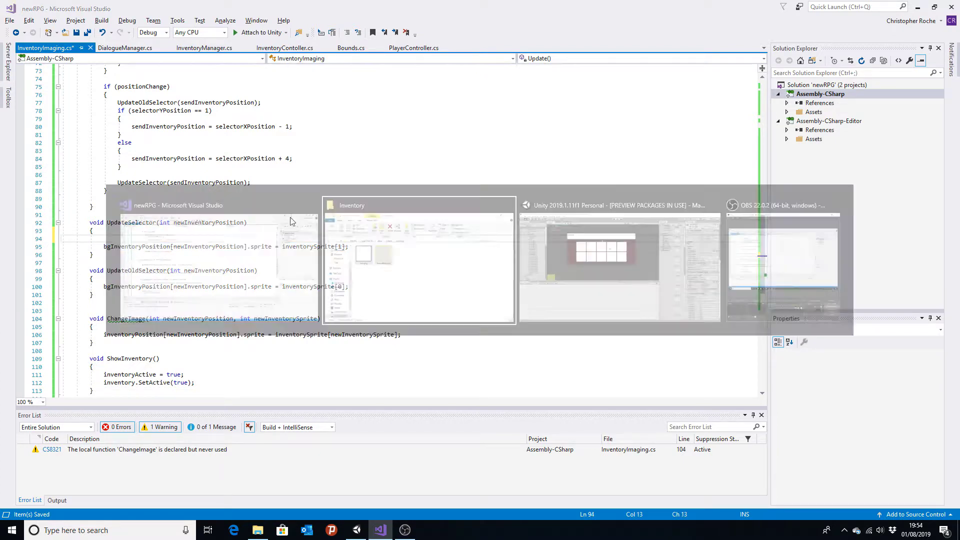
{"action": "key", "text": "alt+Tab"}
{"action": "key", "text": "ctrl+v"}
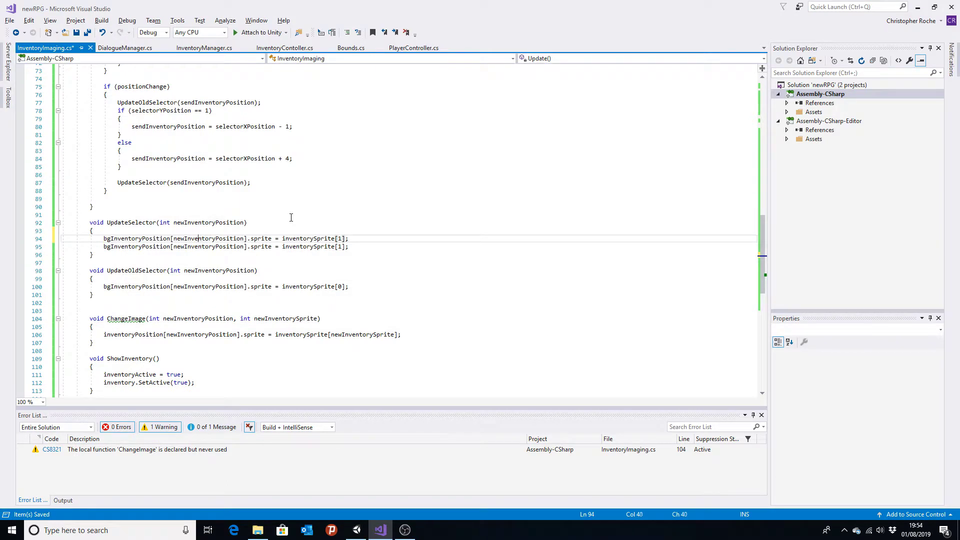
Turn it into inventoryPosition's sprite == inventorySprite[0] and start an 'if (' line above it
{"action": "key", "text": "BackSpace"}
{"action": "key", "text": "BackSpace"}
{"action": "key", "text": "Delete"}
{"action": "type", "text": "i"}
{"action": "key", "text": "ctrl+Right"}
{"action": "key", "text": "ctrl+Right"}
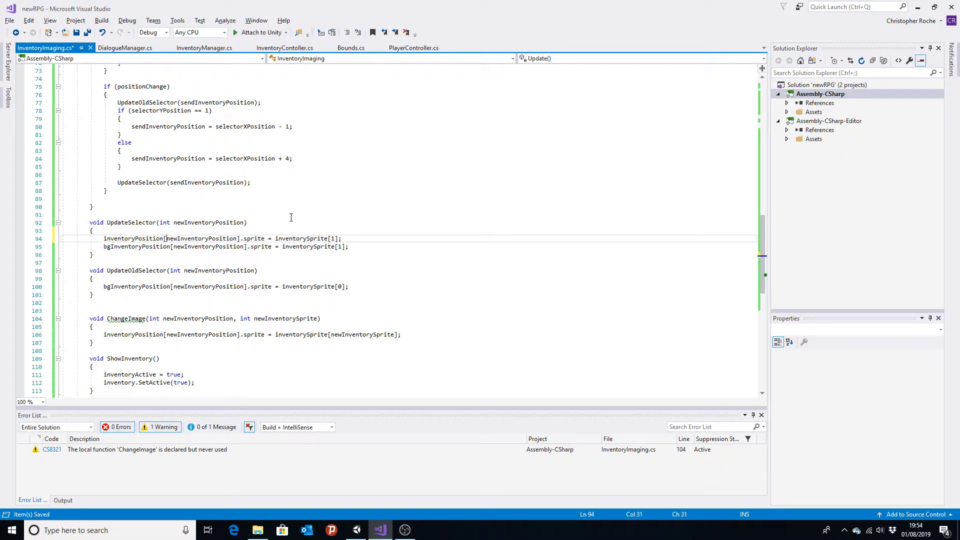
{"action": "key", "text": "ctrl+Right"}
{"action": "key", "text": "ctrl+Right"}
{"action": "key", "text": "Right"}
{"action": "key", "text": "Right"}
{"action": "key", "text": "Right"}
{"action": "key", "text": "Right"}
{"action": "key", "text": "Right"}
{"action": "type", "text": "-"}
{"action": "key", "text": "BackSpace"}
{"action": "type", "text": "="}
{"action": "key", "text": "Right"}
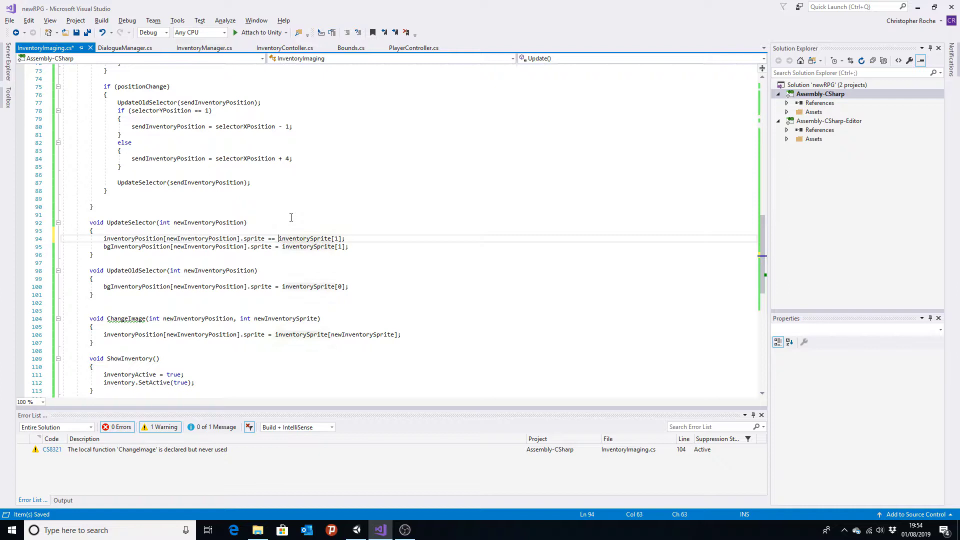
{"action": "key", "text": "Right"}
{"action": "key", "text": "Right"}
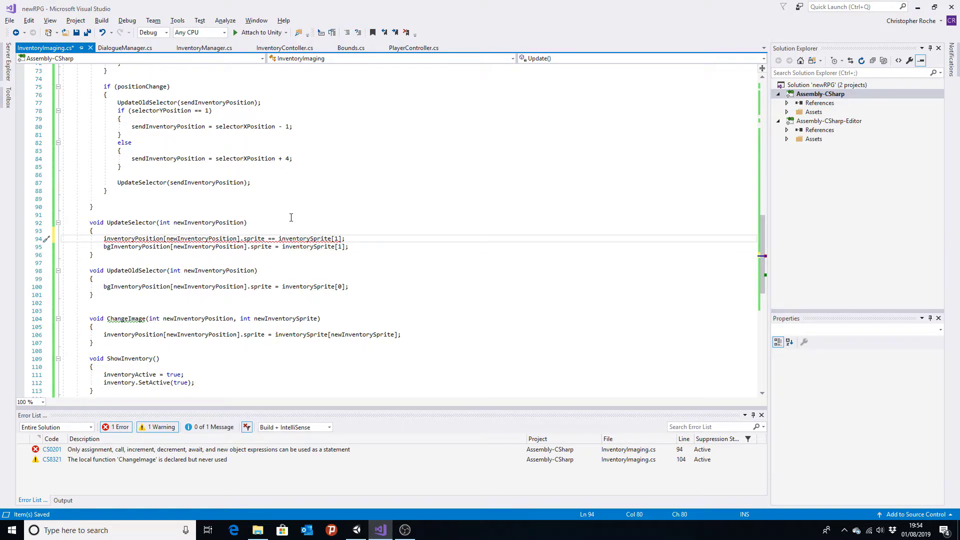
{"action": "key", "text": "BackSpace"}
{"action": "type", "text": "0"}
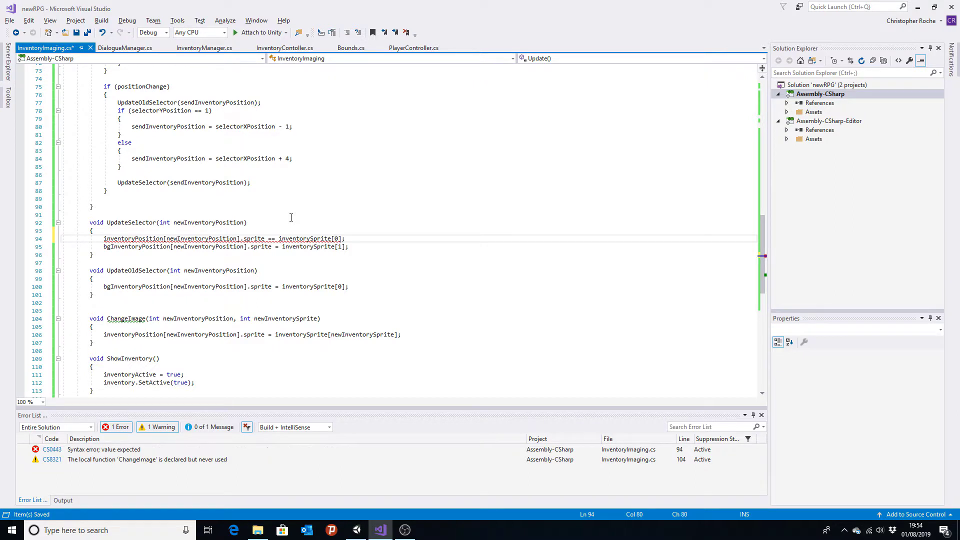
{"action": "key", "text": "ctrl+Return"}
{"action": "type", "text": "if ("}
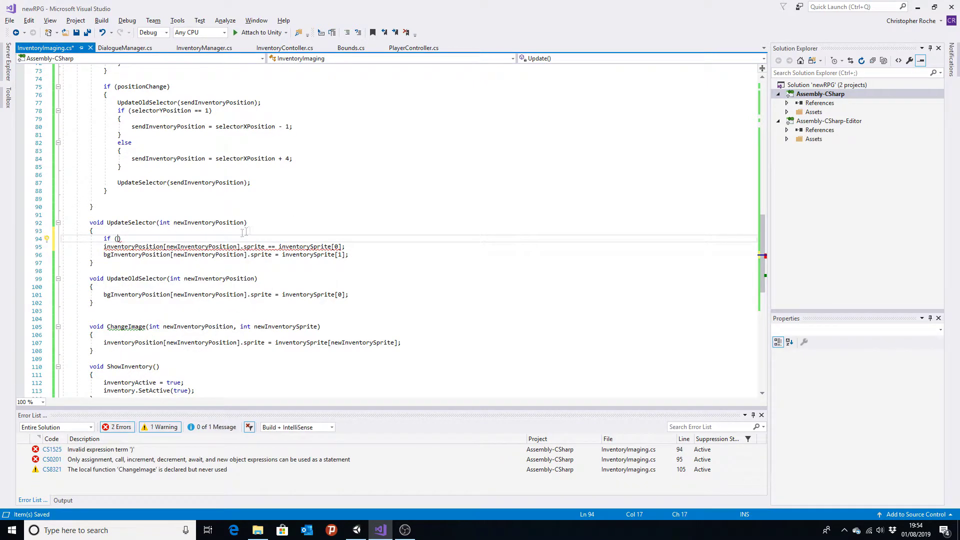
Move the inventorySprite[0] comparison into the if condition and open a braced body
{"action": "left_click_drag", "start_coordinate": [104, 247], "coordinate": [357, 244]}
{"action": "key", "text": "ctrl+c"}
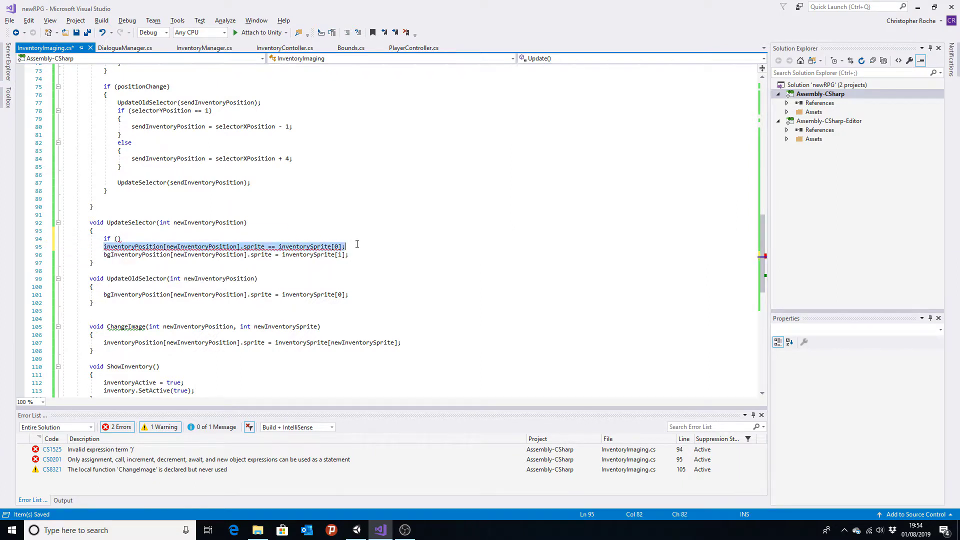
{"action": "left_click", "coordinate": [120, 239]}
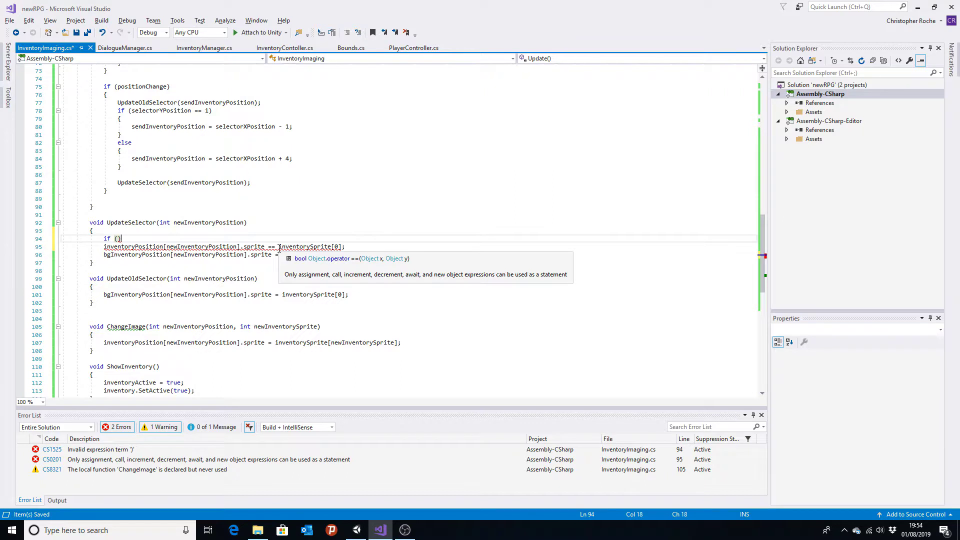
{"action": "key", "text": "ctrl+v"}
{"action": "key", "text": "BackSpace"}
{"action": "key", "text": "BackSpace"}
{"action": "key", "text": "Delete"}
{"action": "key", "text": "Return"}
{"action": "key", "text": "Up"}
{"action": "key", "text": "Return"}
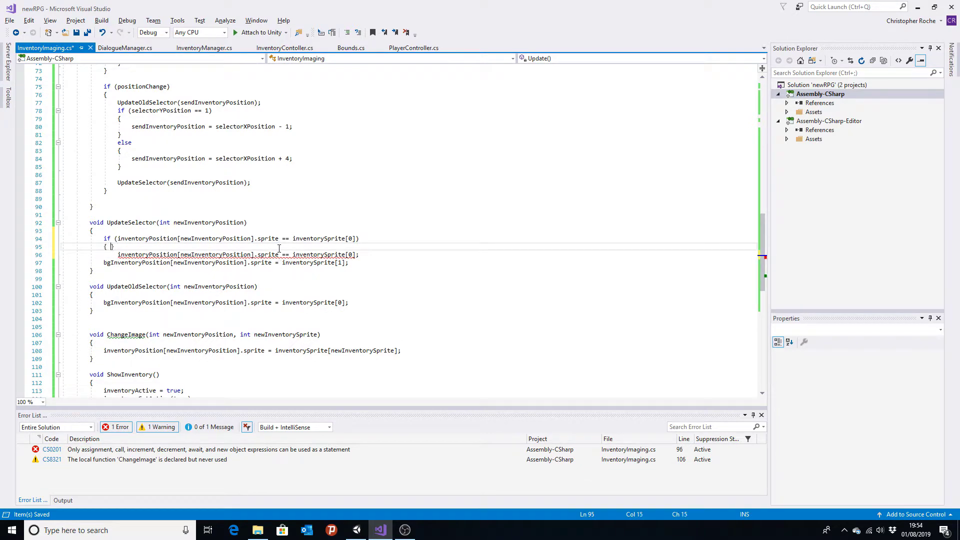
{"action": "key", "text": "Return"}
Copy the condition into the if body, changing the index to inventorySprite[1] and ending with a semicolon
{"action": "left_click", "coordinate": [359, 279]}
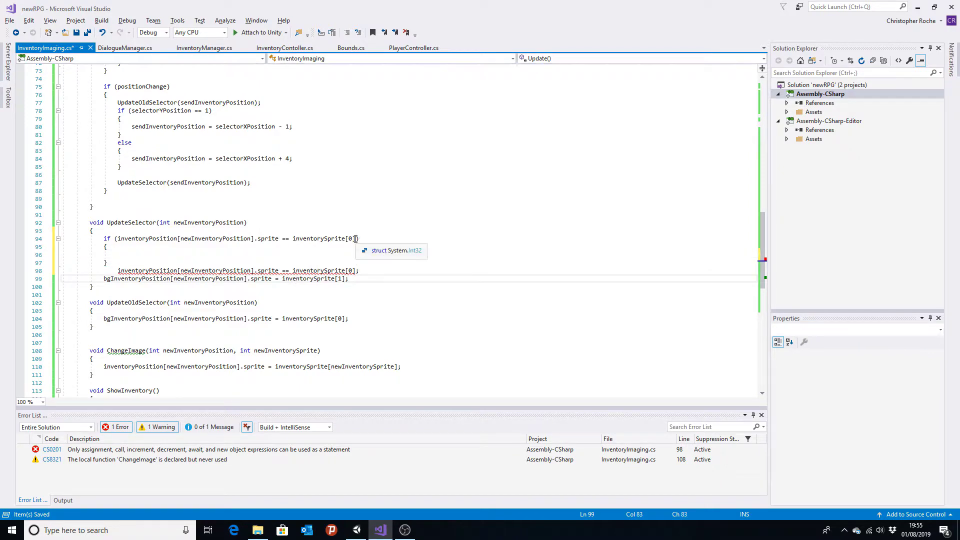
{"action": "left_click_drag", "start_coordinate": [355, 239], "coordinate": [118, 240]}
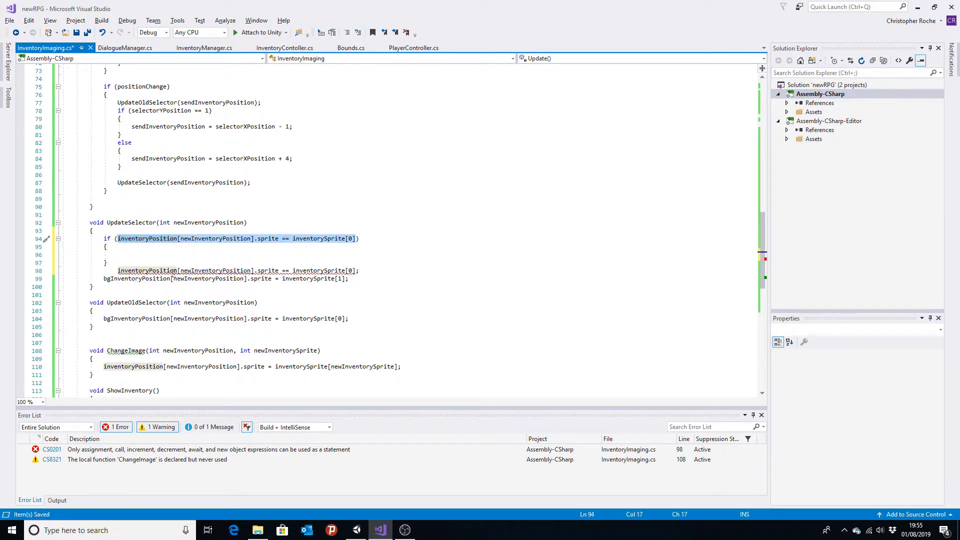
{"action": "key", "text": "ctrl+c"}
{"action": "left_click", "coordinate": [152, 255]}
{"action": "key", "text": "ctrl+v"}
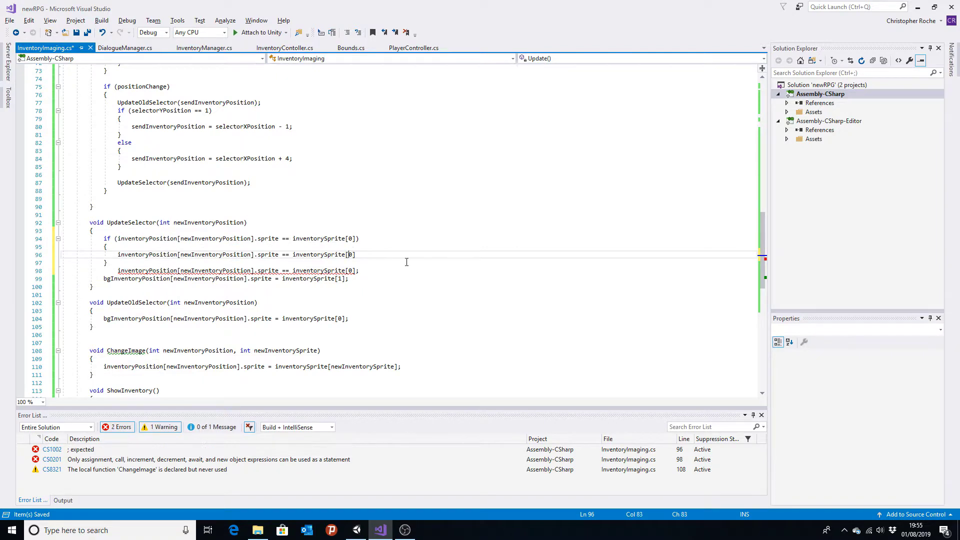
{"action": "key", "text": "Left"}
{"action": "key", "text": "BackSpace"}
{"action": "type", "text": "1"}
{"action": "key", "text": "Up"}
{"action": "left_click", "coordinate": [367, 253]}
{"action": "type", "text": ";"}
Delete the leftover comparison line below the if block and switch back to Unity
{"action": "key", "text": "Down"}
{"action": "key", "text": "Down"}
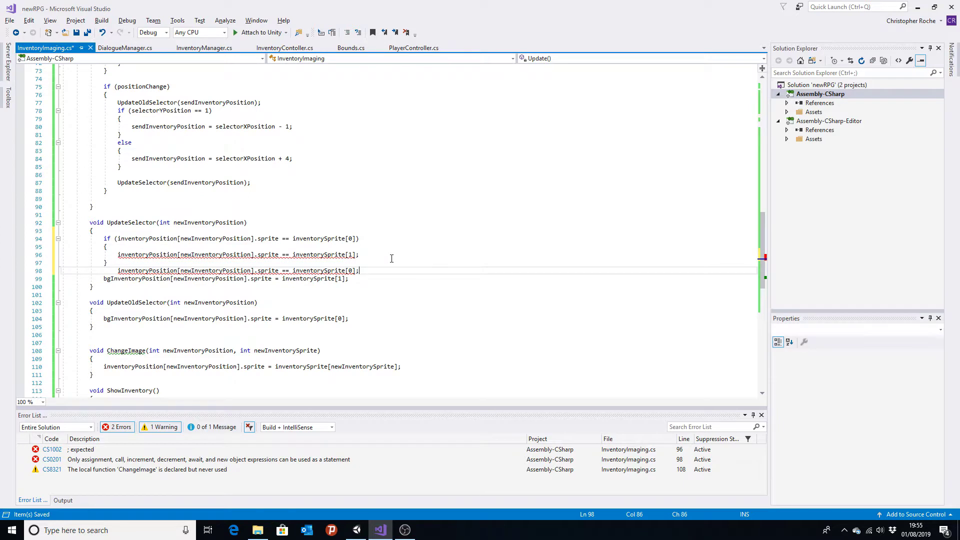
{"action": "key", "text": "BackSpace"}
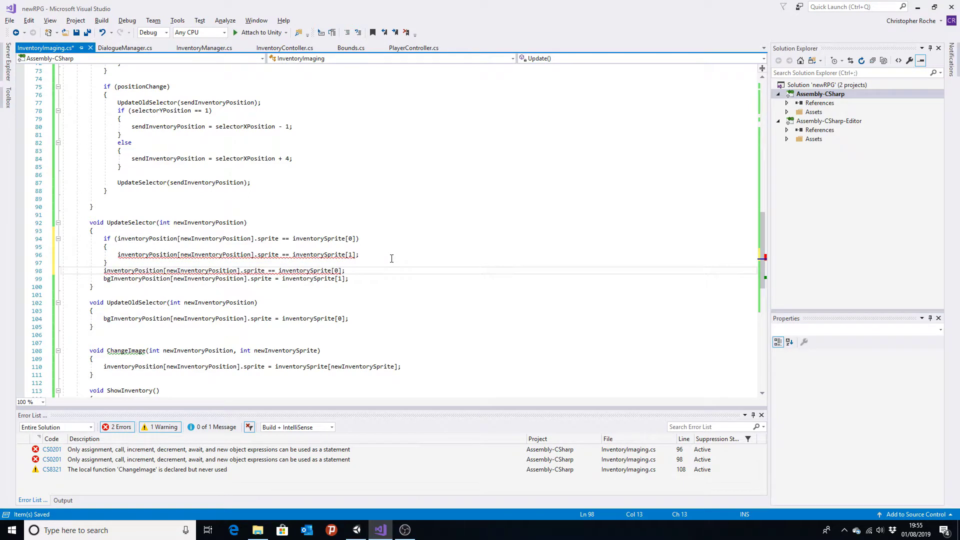
{"action": "mouse_move", "coordinate": [209, 271]}
{"action": "key", "text": "shift+End"}
{"action": "key", "text": "Delete"}
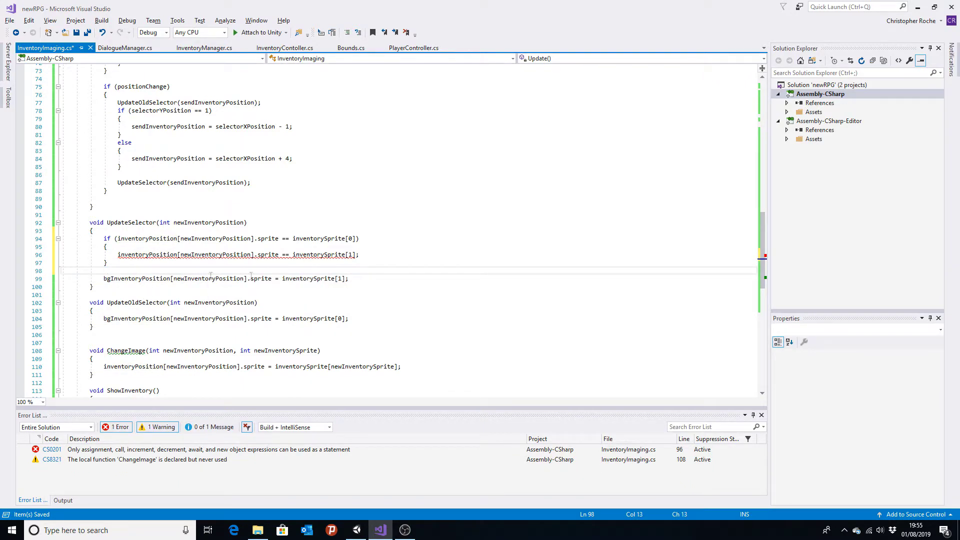
{"action": "key", "text": "alt+Tab"}
{"action": "key", "text": "alt+Tab"}
{"action": "key", "text": "Tab"}
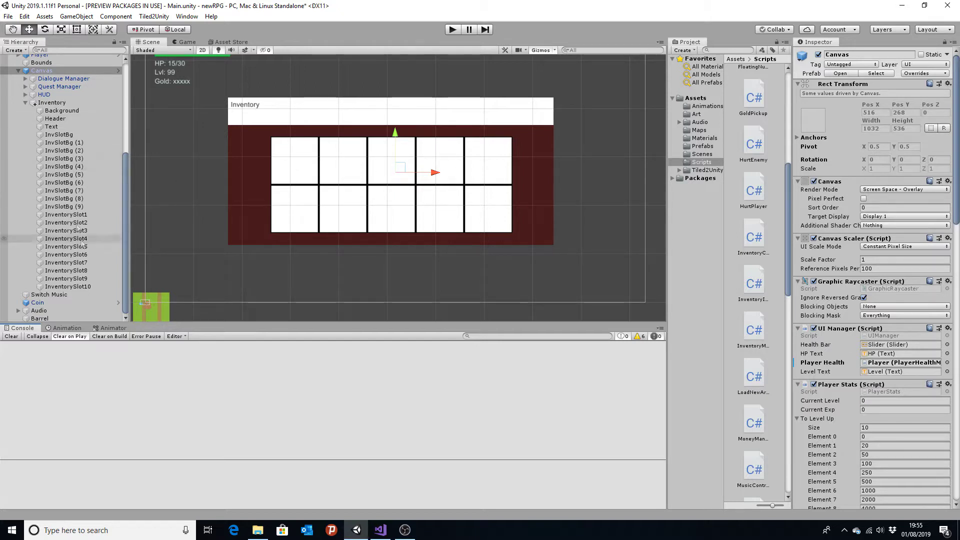
Inspect InventorySlot1 and InvSlotBg (1)–(3), then bring up the Inventory folder with box.png and box-select.png
{"action": "left_click", "coordinate": [76, 215]}
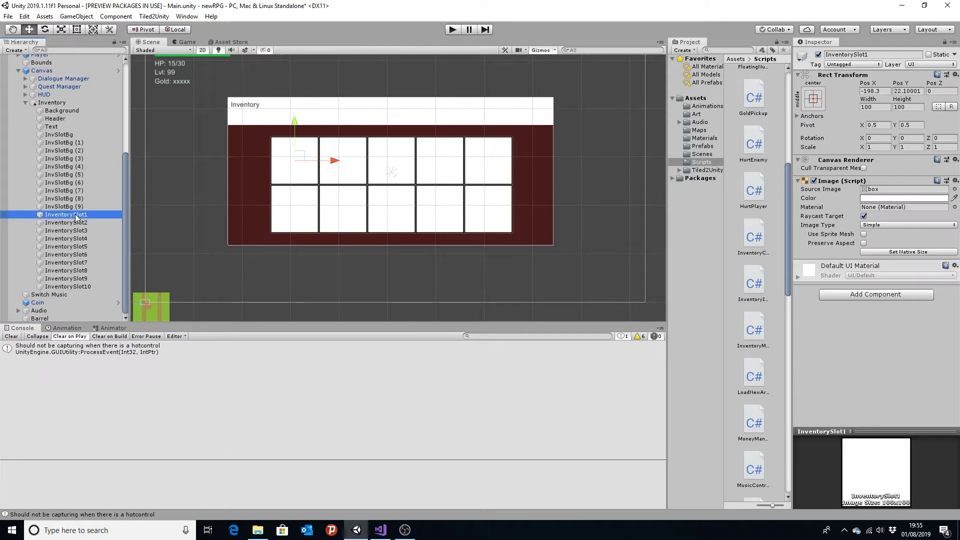
{"action": "key", "text": "Down"}
{"action": "key", "text": "Down"}
{"action": "key", "text": "Down"}
{"action": "left_click", "coordinate": [76, 151]}
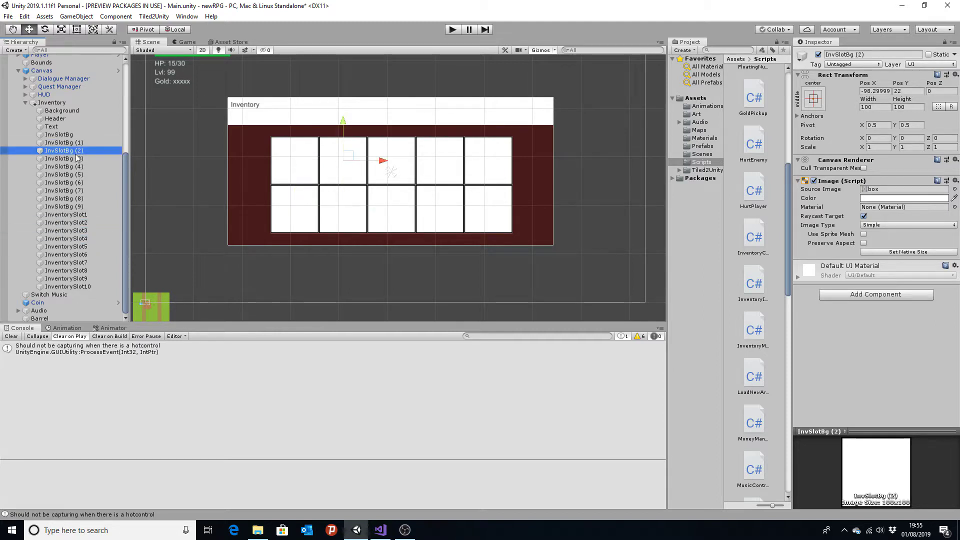
{"action": "left_click", "coordinate": [74, 159]}
{"action": "left_click", "coordinate": [73, 143]}
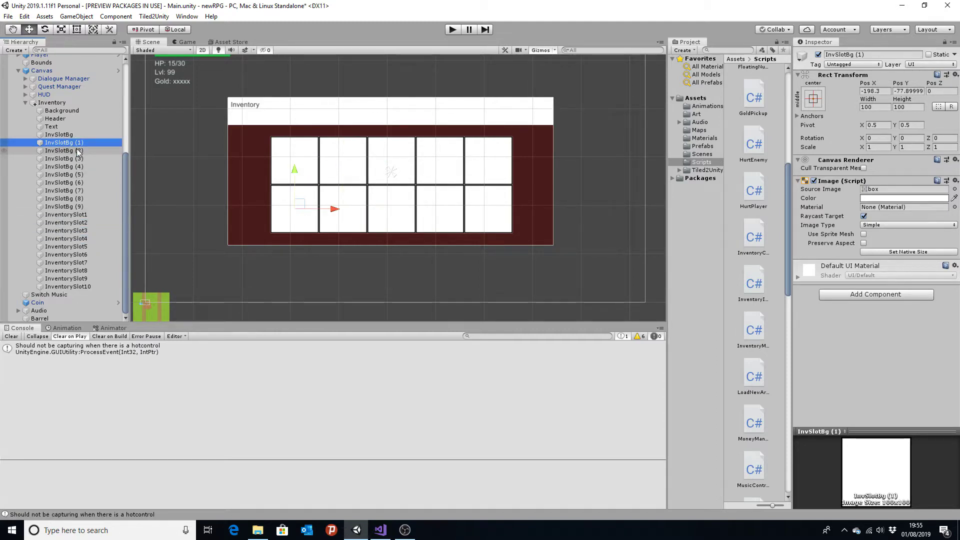
{"action": "left_click", "coordinate": [73, 215]}
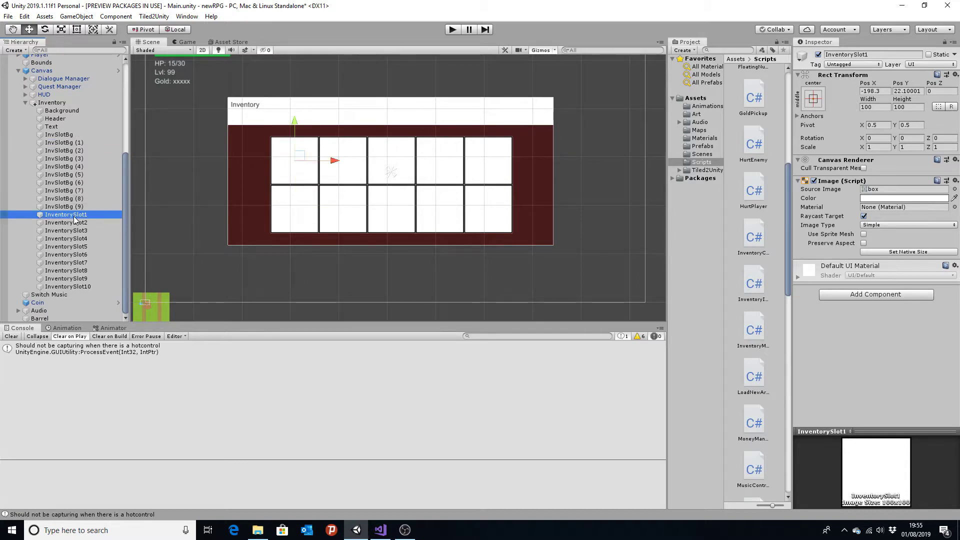
{"action": "left_click_drag", "start_coordinate": [70, 134], "coordinate": [88, 221]}
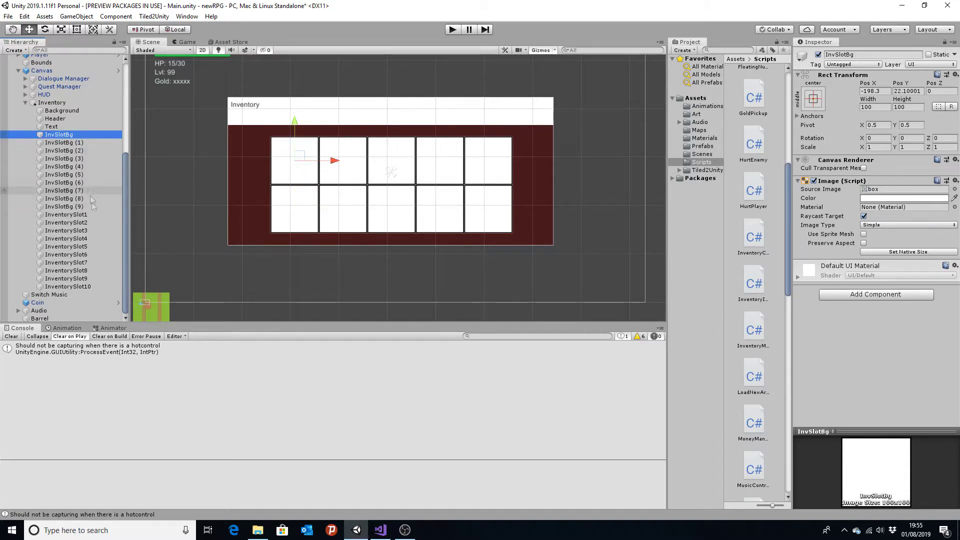
{"action": "key", "text": "alt+Tab"}
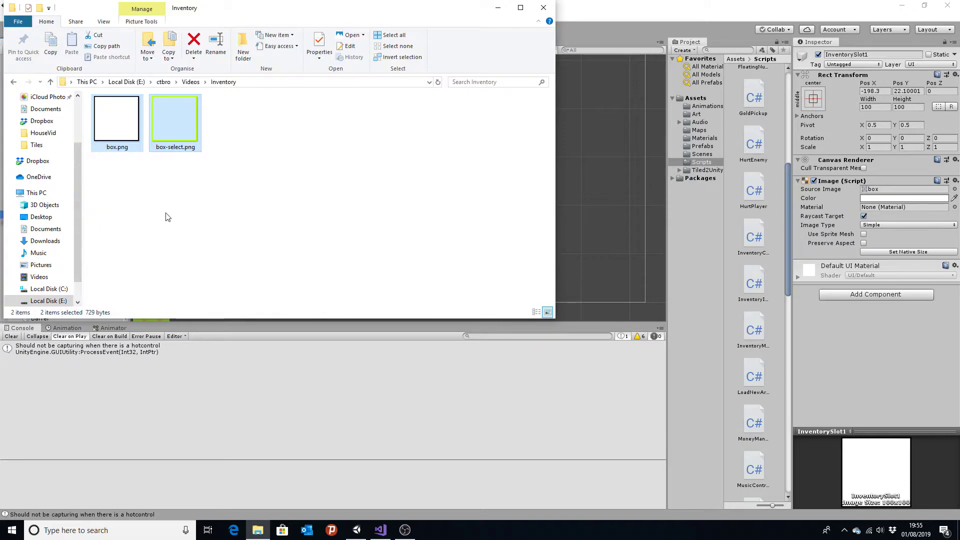
{"action": "key", "text": "alt+Tab"}
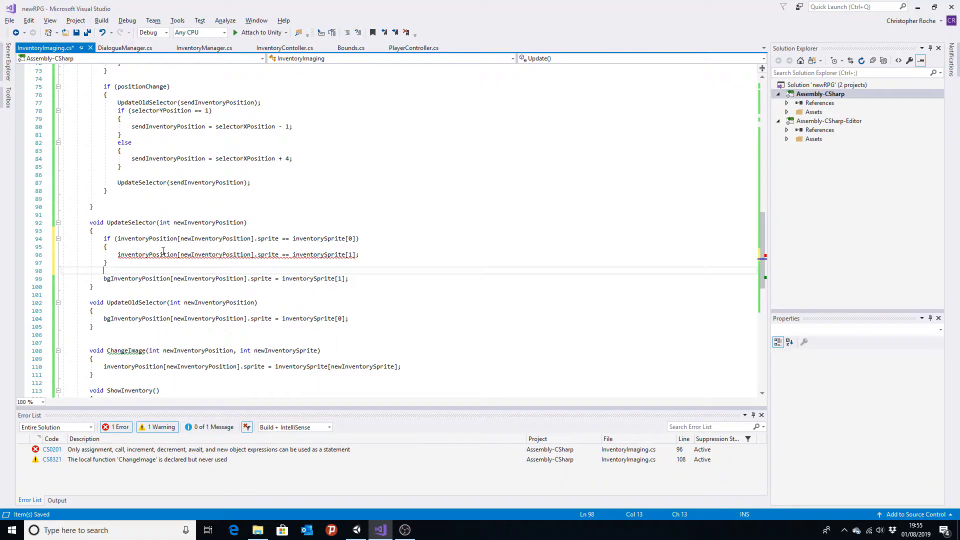
Change the if body's '==' to '=' so it assigns inventorySprite[1], save InventoryImaging.cs, return to Unity
{"action": "mouse_move", "coordinate": [162, 252]}
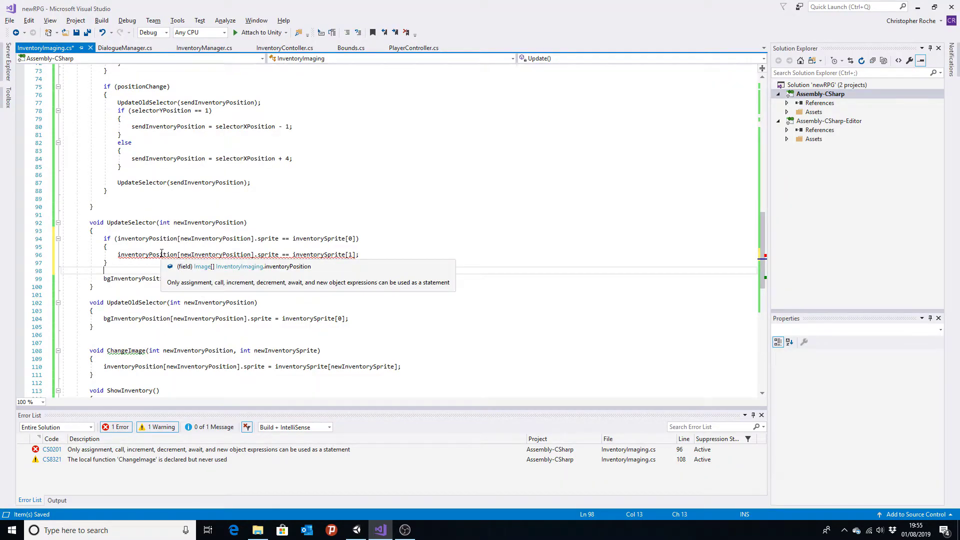
{"action": "left_click", "coordinate": [290, 256]}
{"action": "key", "text": "BackSpace"}
{"action": "key", "text": "Up"}
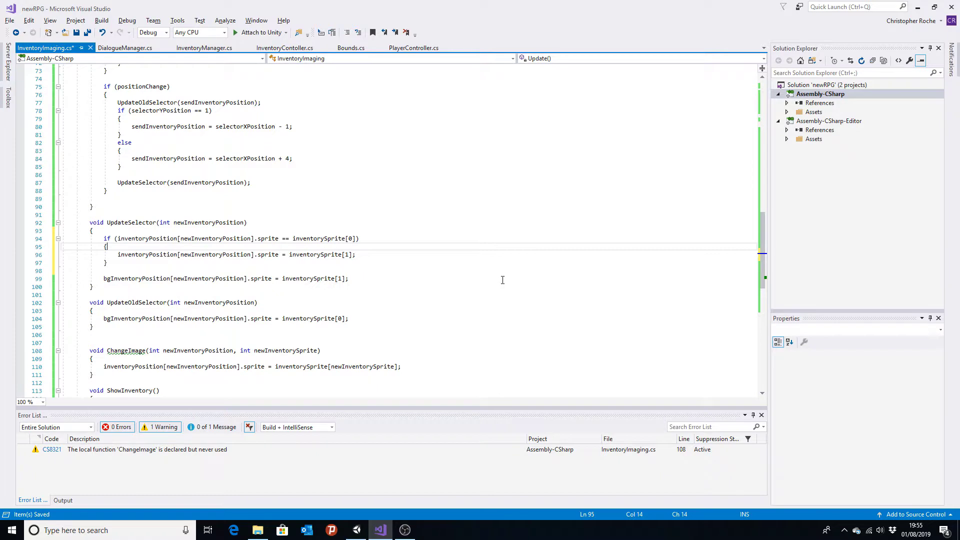
{"action": "key", "text": "ctrl+s"}
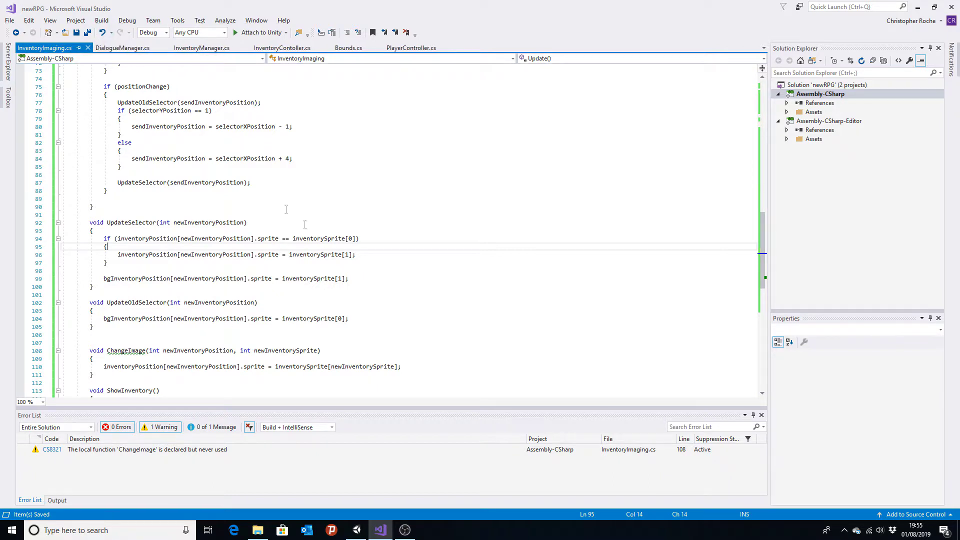
{"action": "scroll", "coordinate": [403, 261], "scroll_direction": "up", "scroll_amount": 4}
{"action": "scroll", "coordinate": [418, 268], "scroll_direction": "up", "scroll_amount": 5}
{"action": "scroll", "coordinate": [418, 268], "scroll_direction": "up", "scroll_amount": 3}
{"action": "key", "text": "alt+Tab"}
{"action": "key", "text": "alt+Tab"}
{"action": "key", "text": "alt+Tab"}
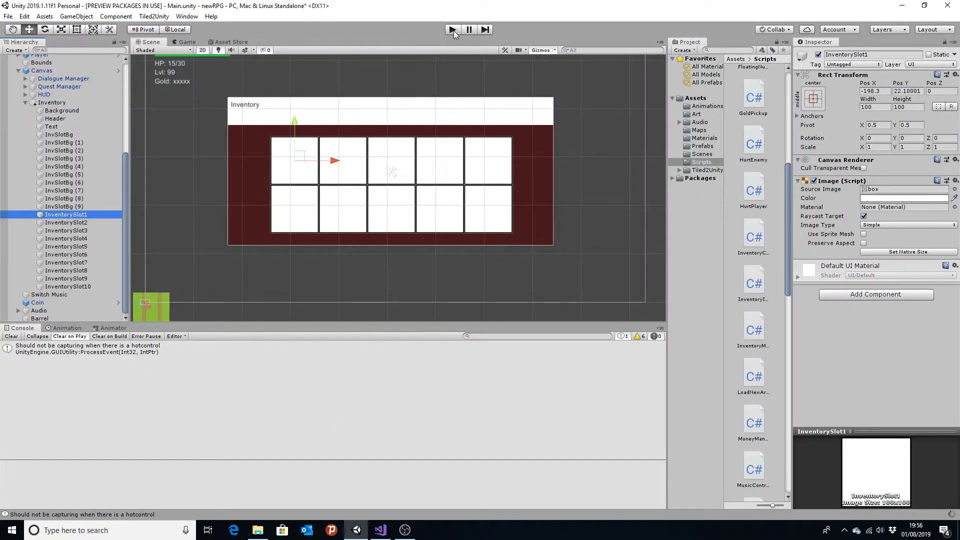
Run the game briefly, then deactivate the Inventory object so it starts hidden
{"action": "left_click", "coordinate": [452, 30]}
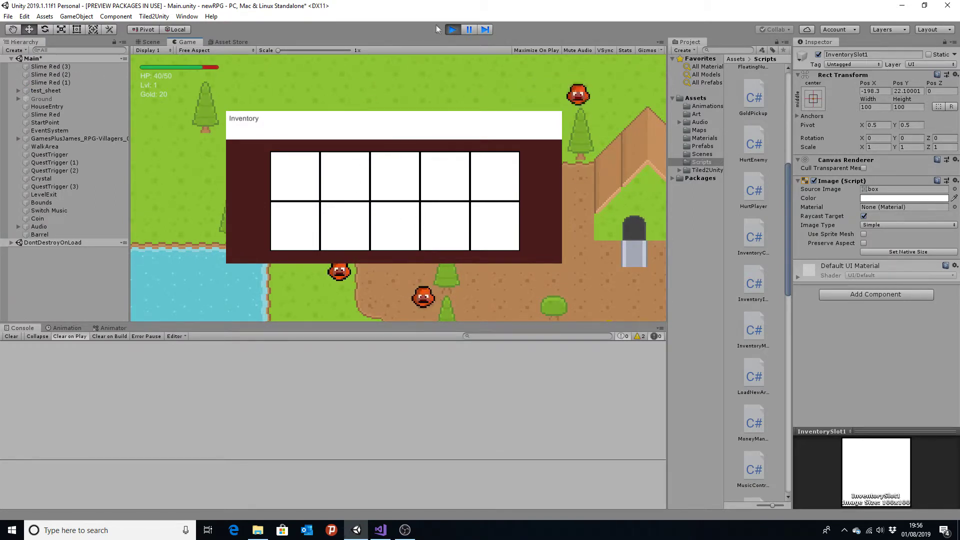
{"action": "left_click", "coordinate": [453, 29]}
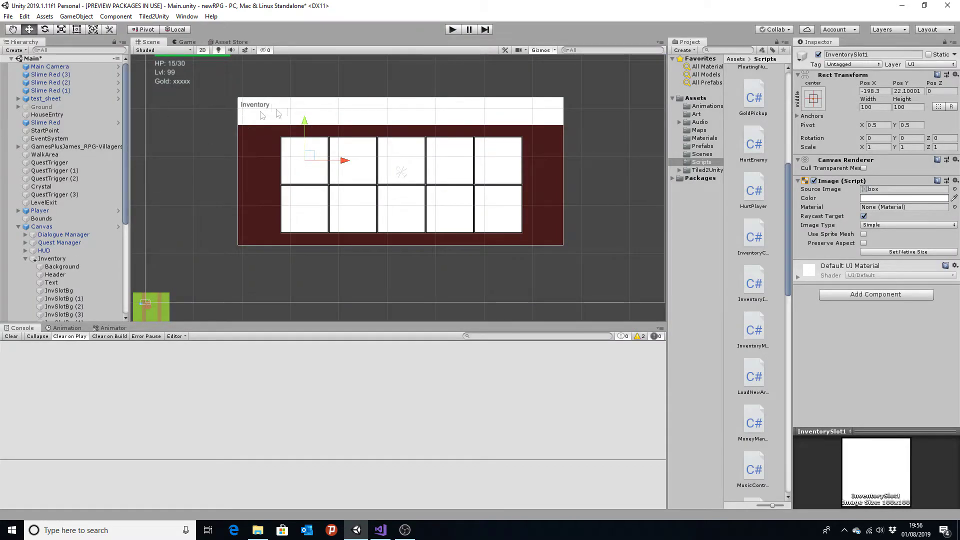
{"action": "left_click", "coordinate": [47, 259]}
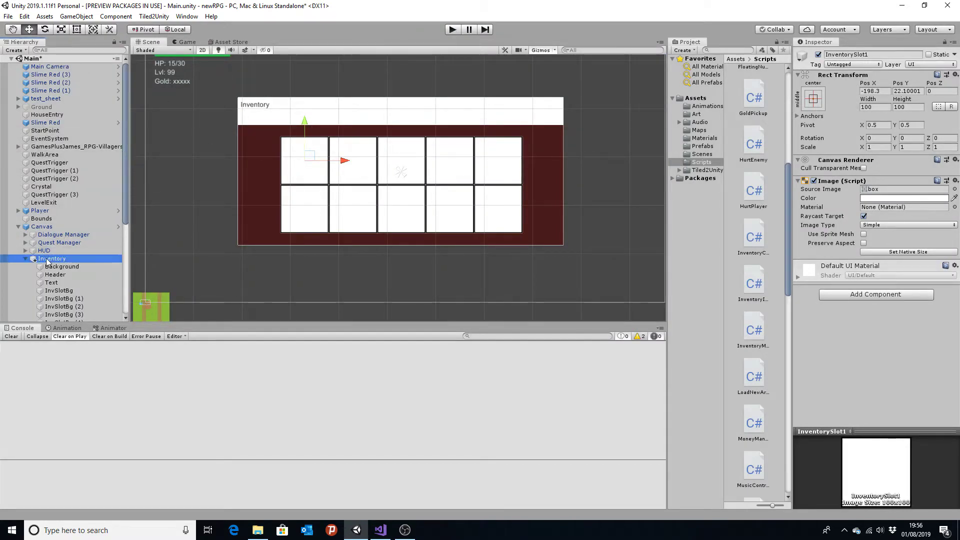
{"action": "left_click", "coordinate": [818, 54]}
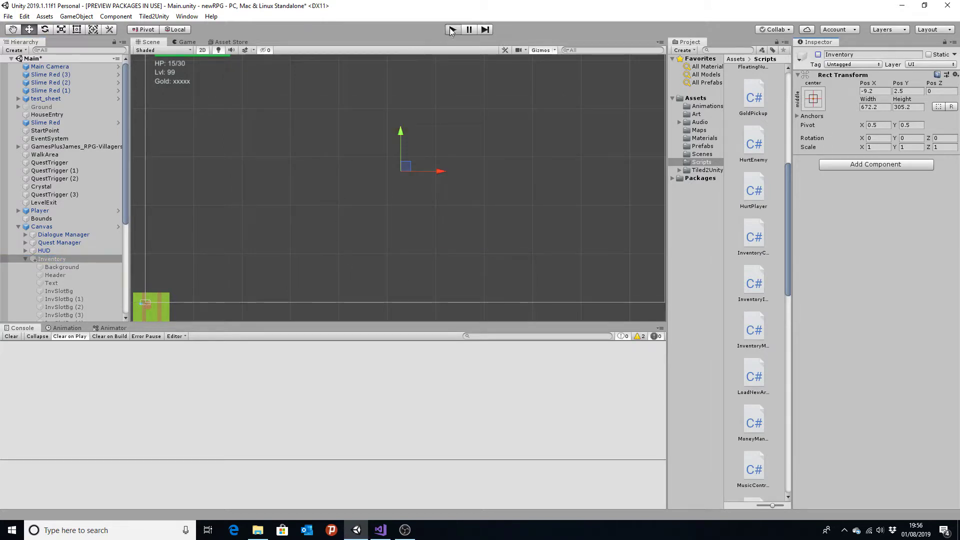
Playtest toggling the inventory with I and walking with W, then stop play and reselect Inventory
{"action": "left_click", "coordinate": [452, 30]}
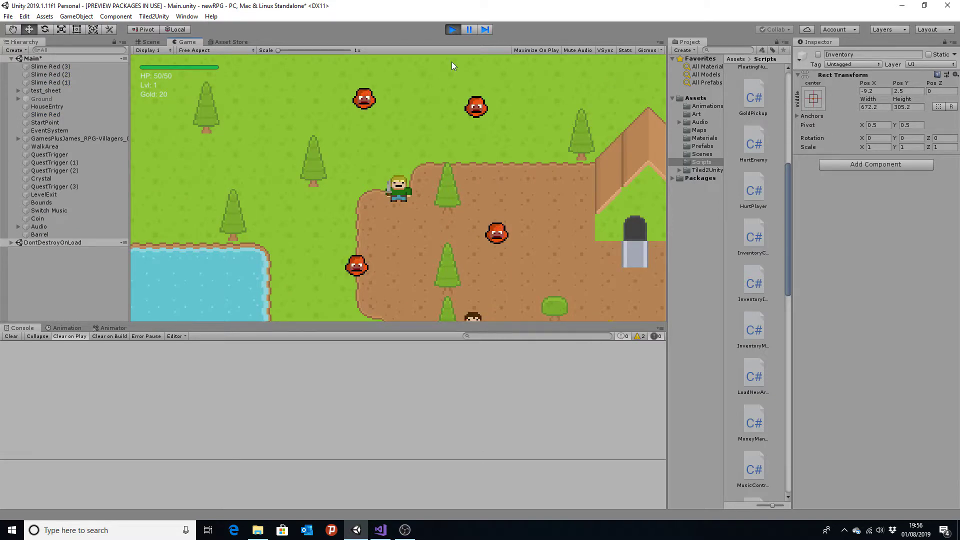
{"action": "key", "text": "i"}
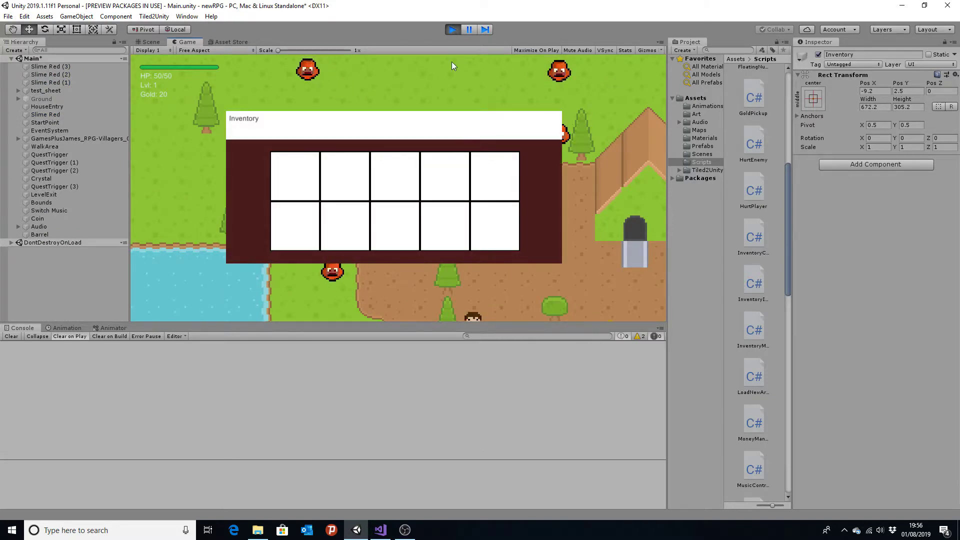
{"action": "key", "text": "i"}
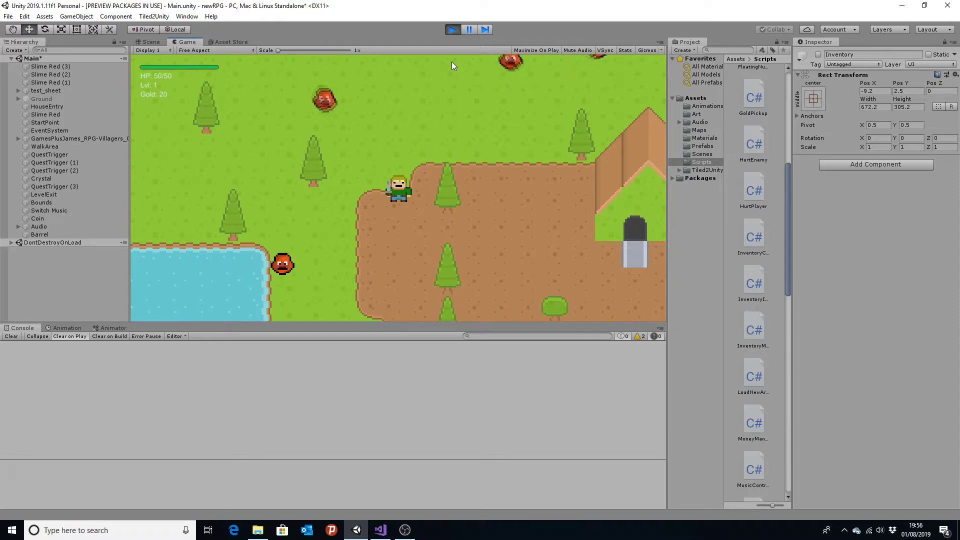
{"action": "key", "text": "w"}
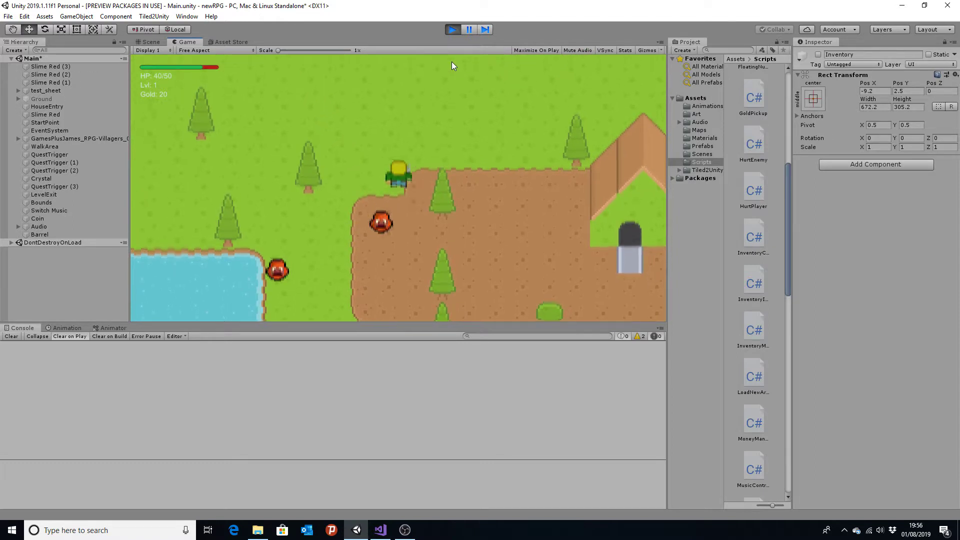
{"action": "key", "text": "i"}
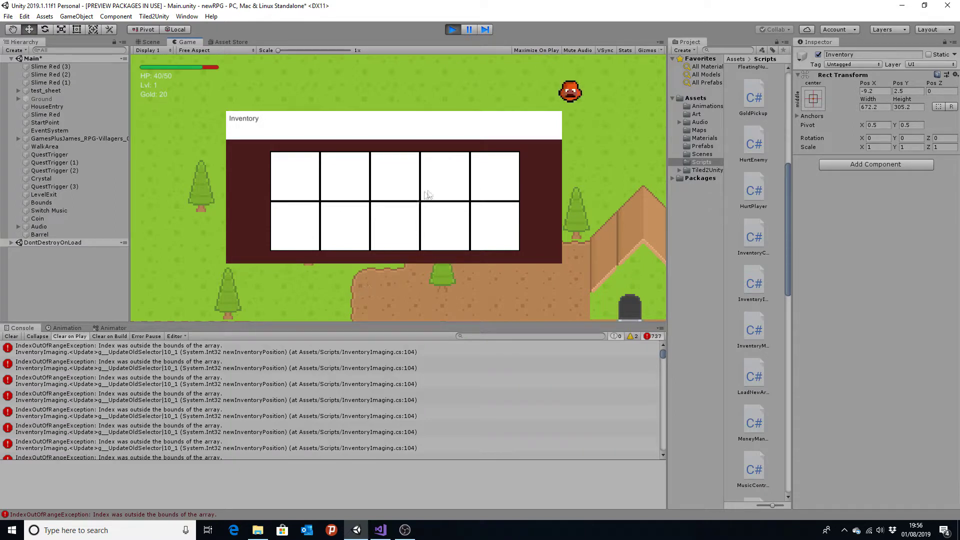
{"action": "left_click", "coordinate": [452, 29]}
{"action": "left_click", "coordinate": [52, 259]}
{"action": "scroll", "coordinate": [100, 210], "scroll_direction": "down", "scroll_amount": 5}
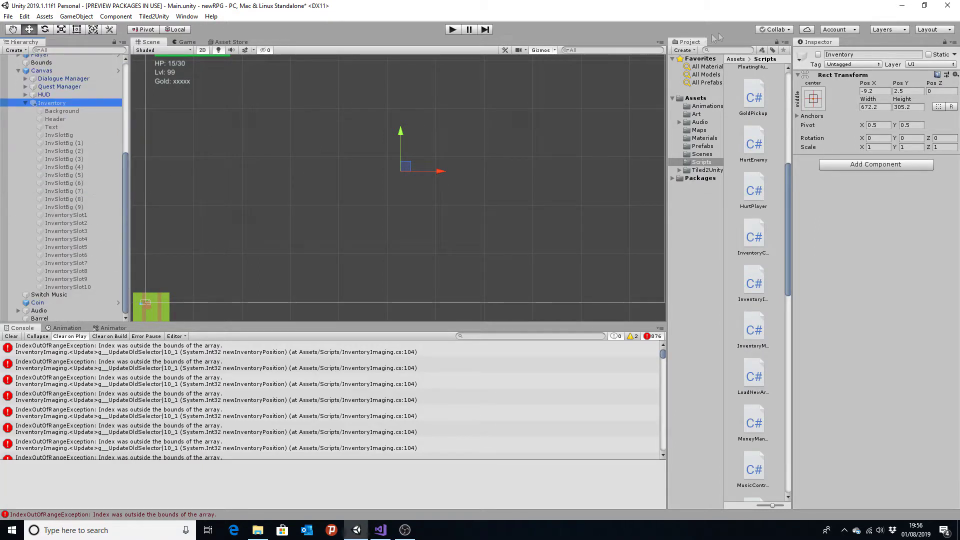
Reactivate the Inventory panel and show the Canvas's Inventory Imaging script with its 10 empty Inventory Position entries
{"action": "left_click", "coordinate": [818, 55]}
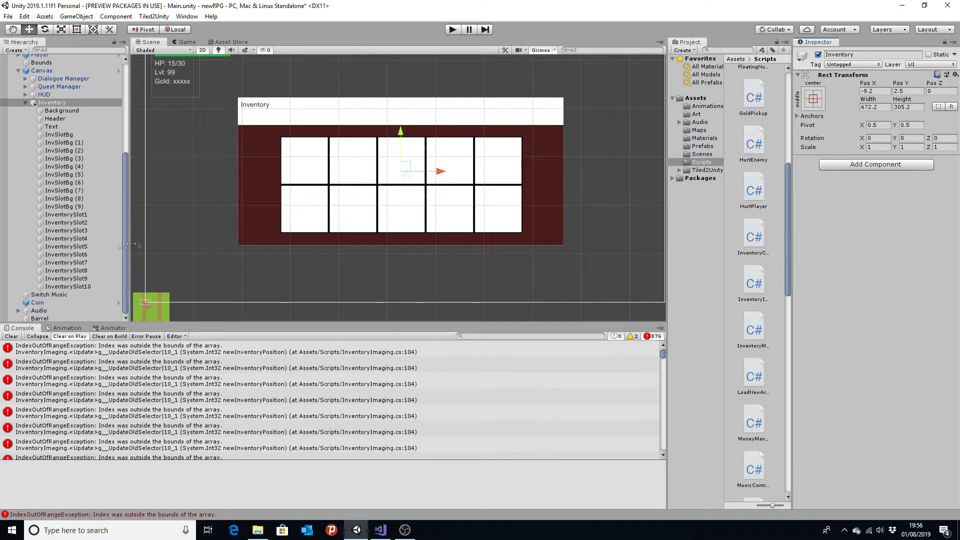
{"action": "left_click", "coordinate": [68, 214]}
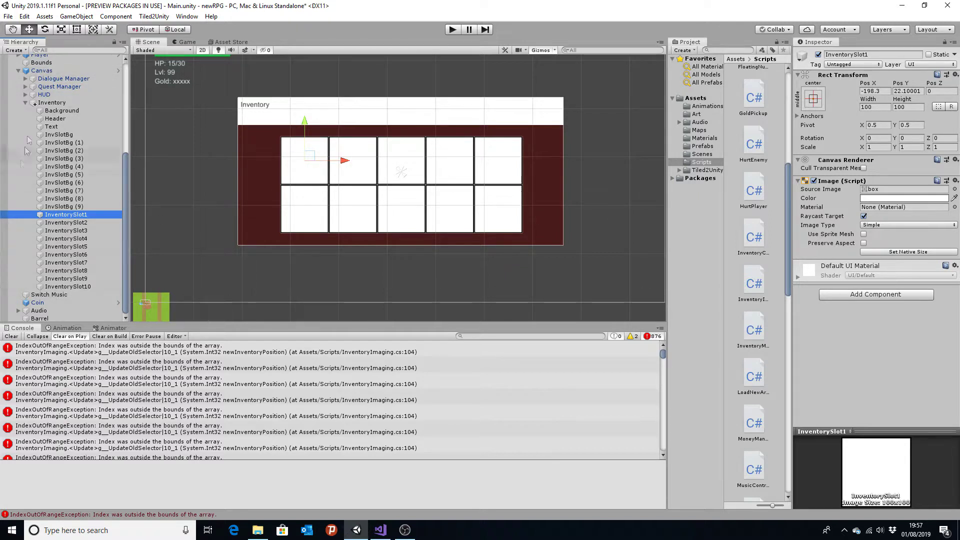
{"action": "scroll", "coordinate": [62, 120], "scroll_direction": "up", "scroll_amount": 4}
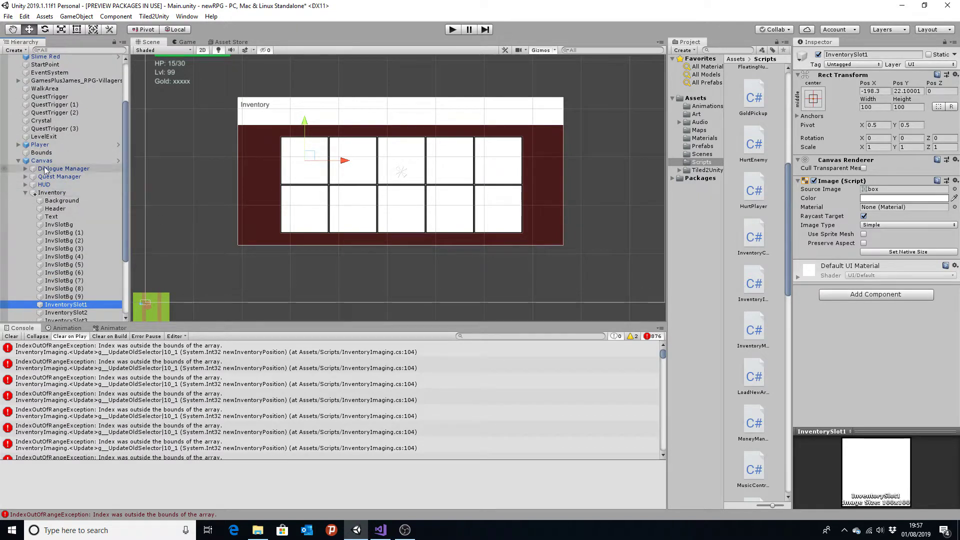
{"action": "left_click", "coordinate": [50, 160]}
{"action": "scroll", "coordinate": [903, 368], "scroll_direction": "down", "scroll_amount": 10}
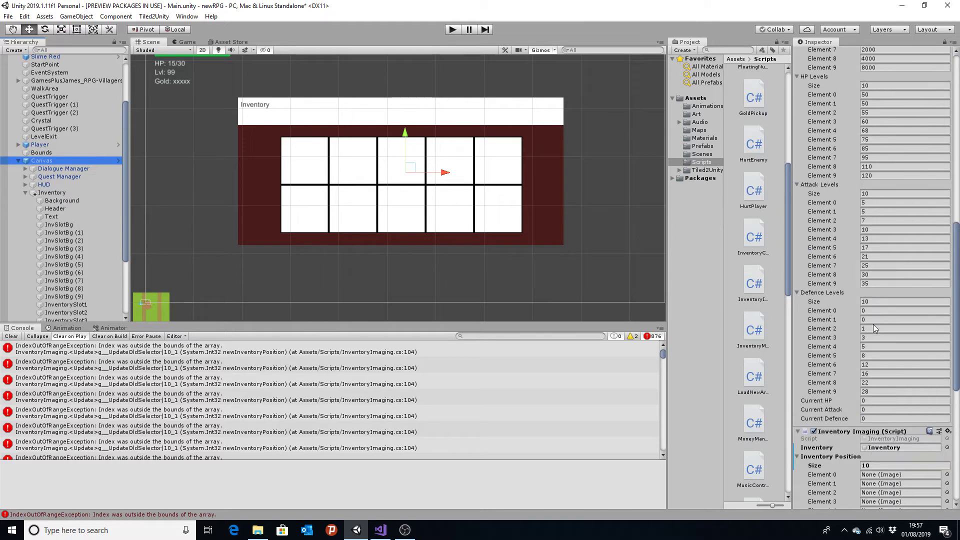
{"action": "scroll", "coordinate": [903, 368], "scroll_direction": "down", "scroll_amount": 10}
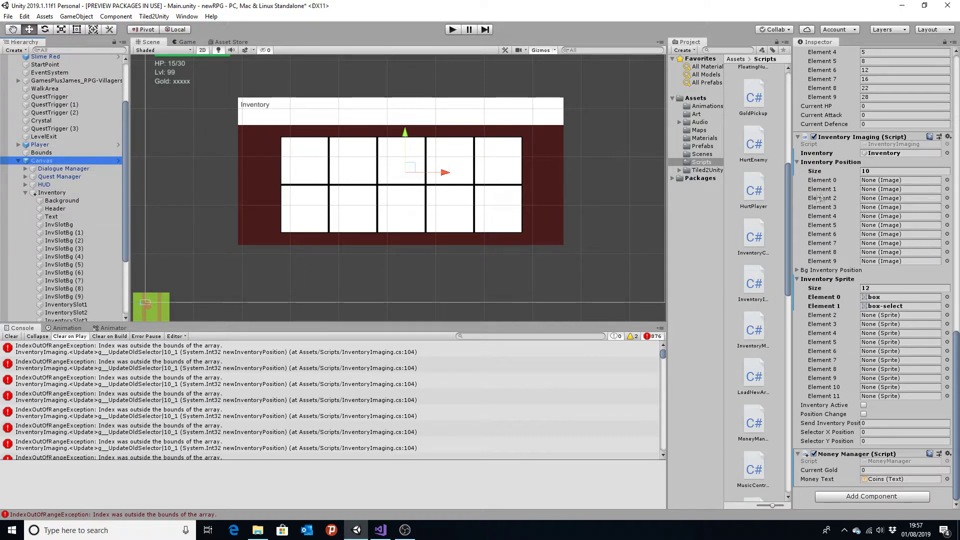
Expand Bg Inventory Position and set its size to 10
{"action": "left_click", "coordinate": [858, 271]}
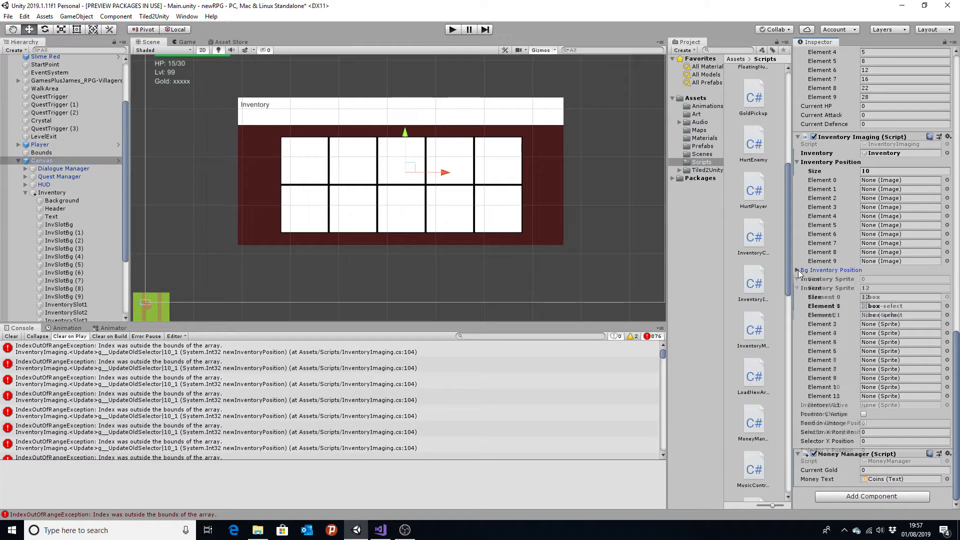
{"action": "left_click", "coordinate": [894, 279]}
{"action": "type", "text": "10"}
{"action": "key", "text": "Return"}
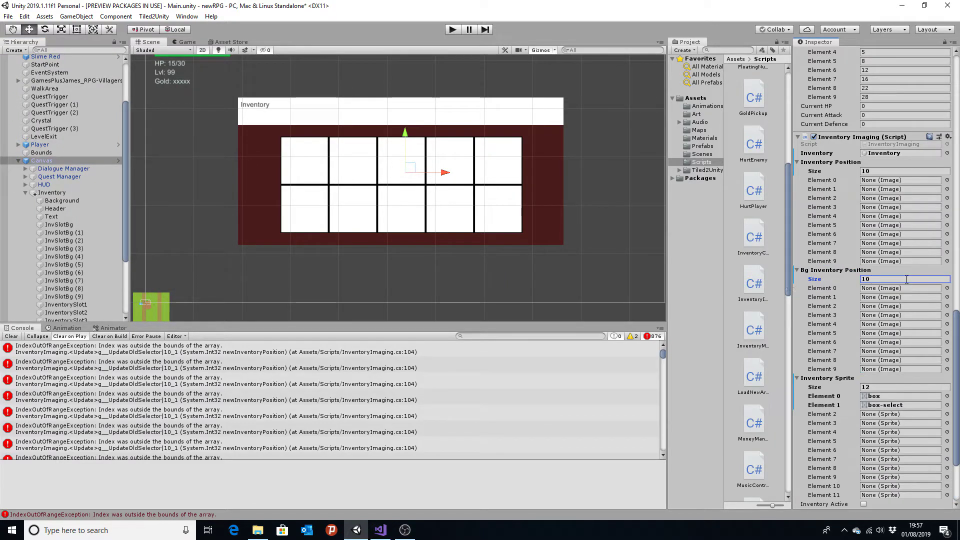
{"action": "scroll", "coordinate": [85, 167], "scroll_direction": "down", "scroll_amount": 3}
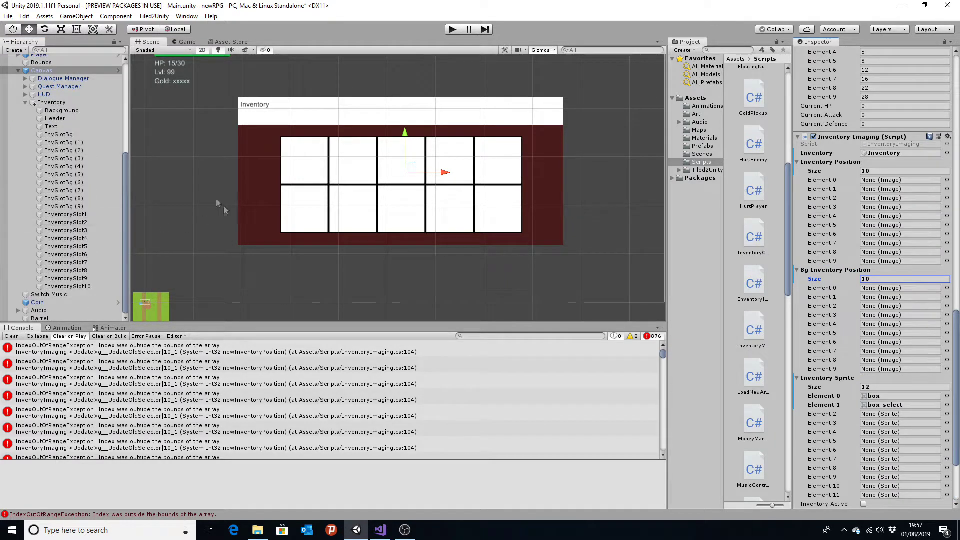
Undo the accidental reparenting of the InvSlotBg objects and reselect the Canvas
{"action": "left_click", "coordinate": [58, 134]}
{"action": "left_click", "coordinate": [64, 207], "text": "shift"}
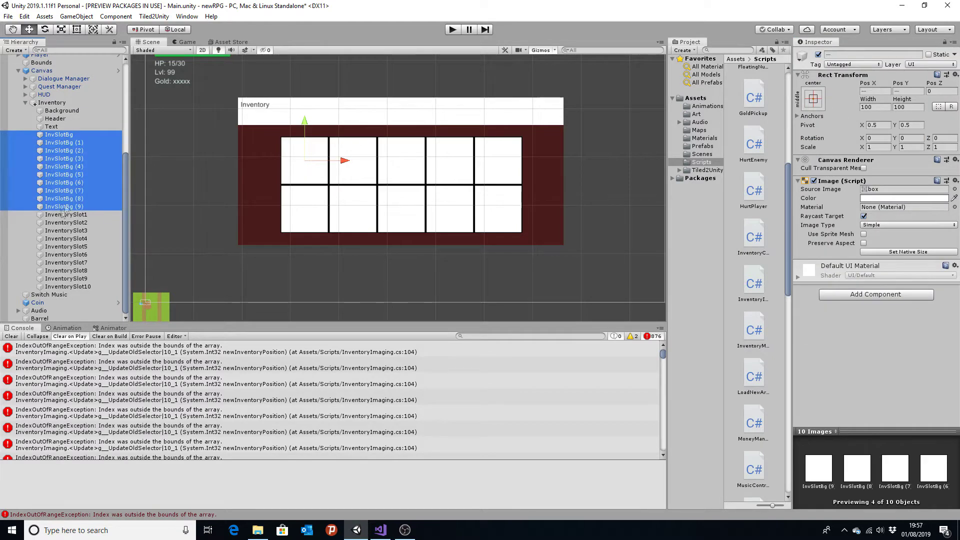
{"action": "mouse_move", "coordinate": [64, 134]}
{"action": "left_mouse_down"}
{"action": "mouse_move", "coordinate": [770, 242]}
{"action": "mouse_move", "coordinate": [90, 168]}
{"action": "left_mouse_up"}
{"action": "key", "text": "ctrl+z"}
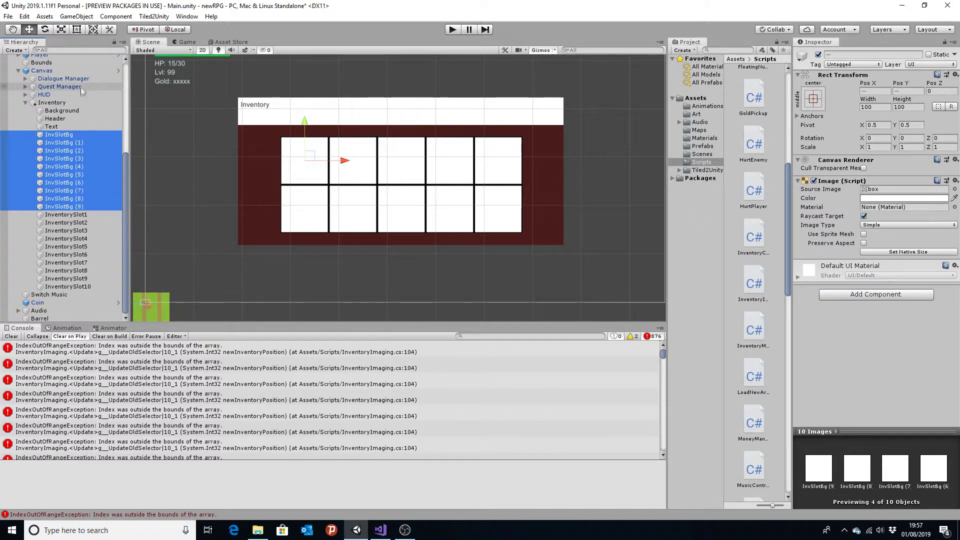
{"action": "left_click", "coordinate": [53, 103]}
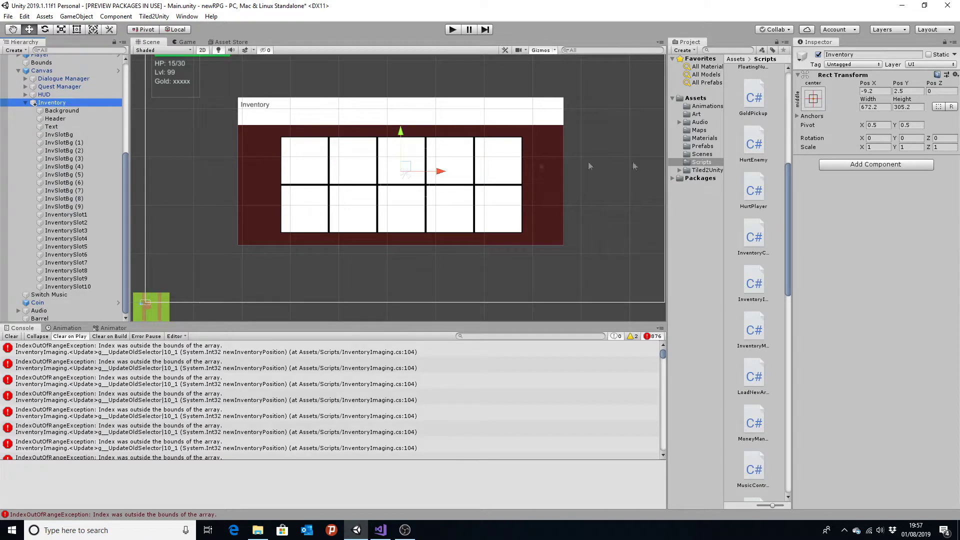
{"action": "left_click", "coordinate": [50, 72]}
{"action": "scroll", "coordinate": [887, 314], "scroll_direction": "down", "scroll_amount": 5}
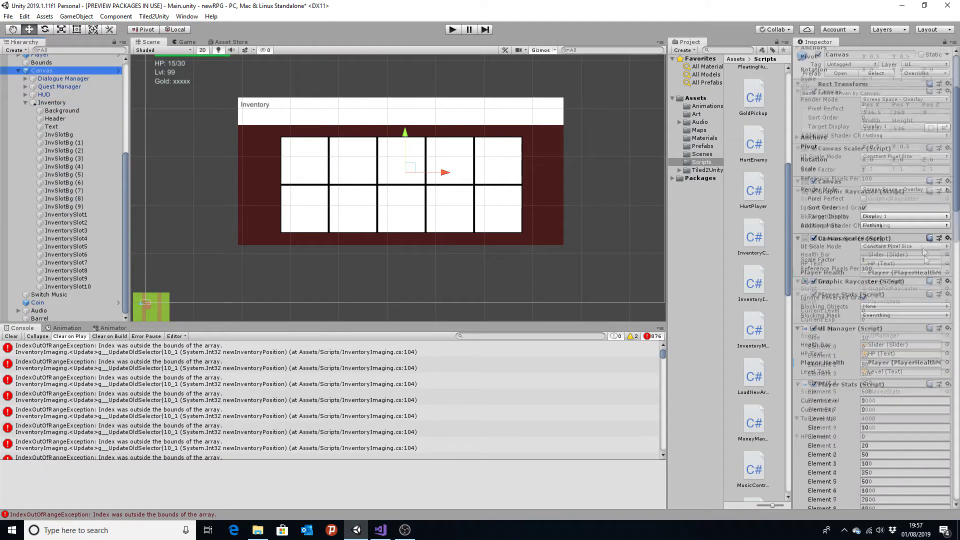
{"action": "scroll", "coordinate": [888, 314], "scroll_direction": "down", "scroll_amount": 10}
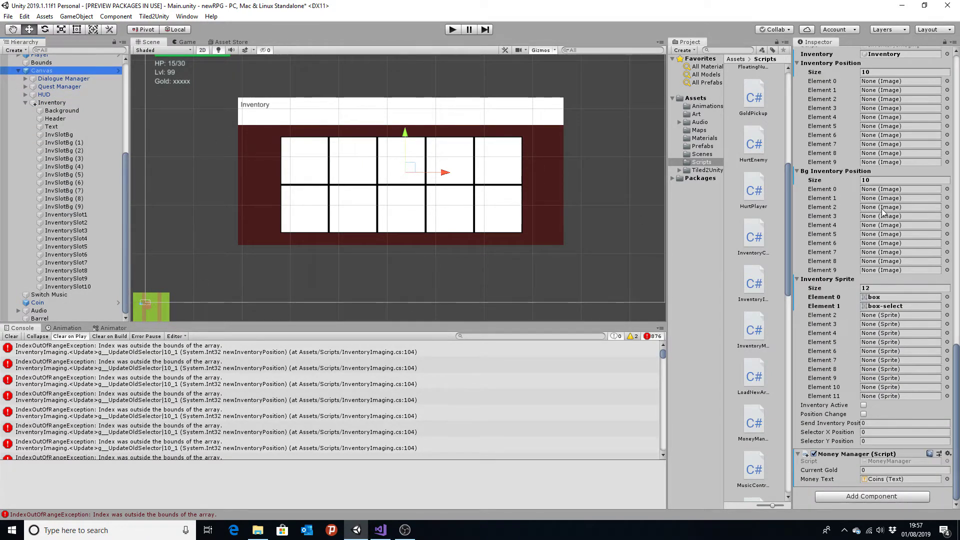
{"action": "scroll", "coordinate": [850, 215], "scroll_direction": "up", "scroll_amount": 5}
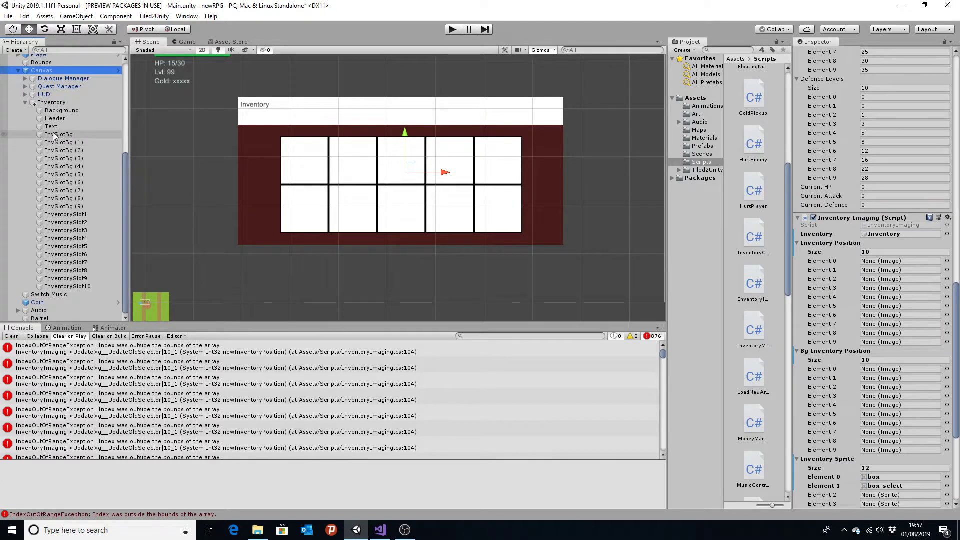
Drag InvSlotBg, (1), (3), (4), (5), (7) and (8) into Bg Inventory Position Elements 0–7
{"action": "left_click_drag", "start_coordinate": [743, 252], "coordinate": [818, 260]}
{"action": "left_click_drag", "start_coordinate": [825, 361], "coordinate": [895, 369]}
{"action": "left_click_drag", "start_coordinate": [68, 144], "coordinate": [895, 378]}
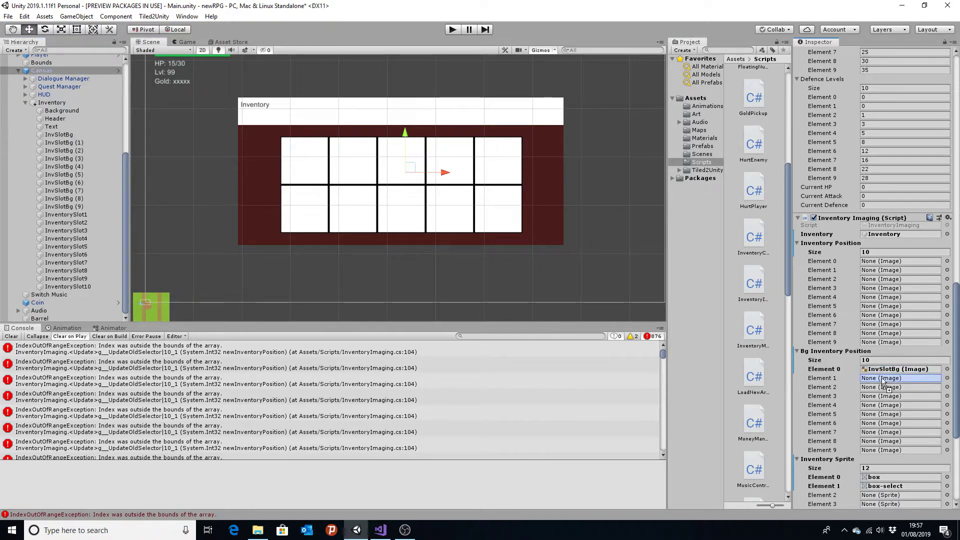
{"action": "left_click_drag", "start_coordinate": [69, 160], "coordinate": [896, 387]}
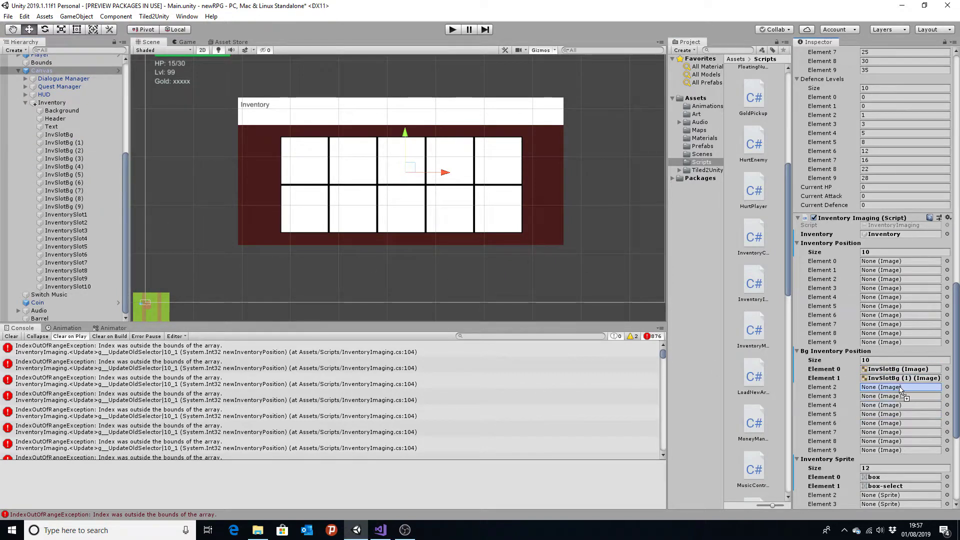
{"action": "left_click_drag", "start_coordinate": [68, 167], "coordinate": [895, 396]}
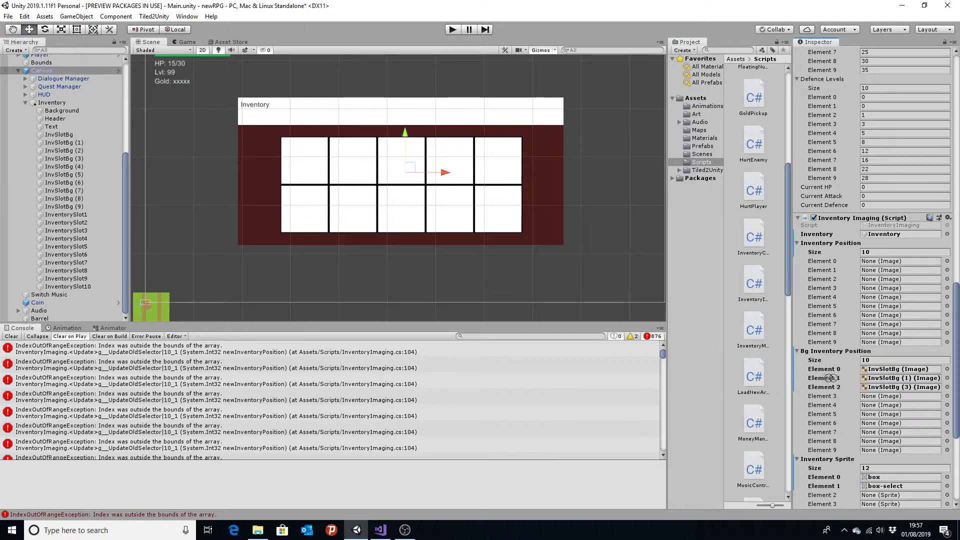
{"action": "left_click_drag", "start_coordinate": [68, 174], "coordinate": [865, 406]}
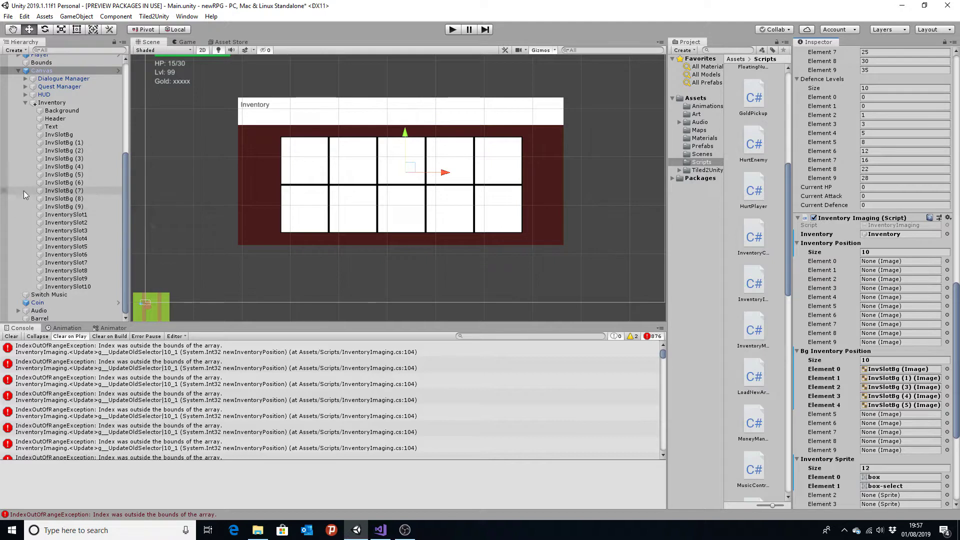
{"action": "mouse_move", "coordinate": [74, 184]}
{"action": "left_mouse_down"}
{"action": "mouse_move", "coordinate": [634, 375]}
{"action": "mouse_move", "coordinate": [895, 414]}
{"action": "left_mouse_up"}
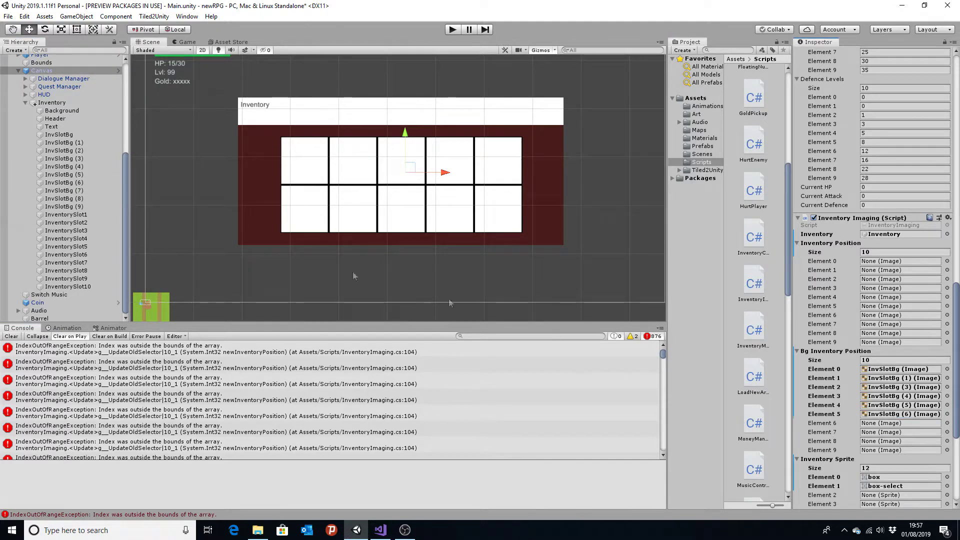
{"action": "left_click_drag", "start_coordinate": [55, 195], "coordinate": [895, 423]}
{"action": "mouse_move", "coordinate": [64, 198]}
{"action": "left_mouse_down"}
{"action": "mouse_move", "coordinate": [850, 429]}
{"action": "mouse_move", "coordinate": [895, 432]}
{"action": "left_mouse_up"}
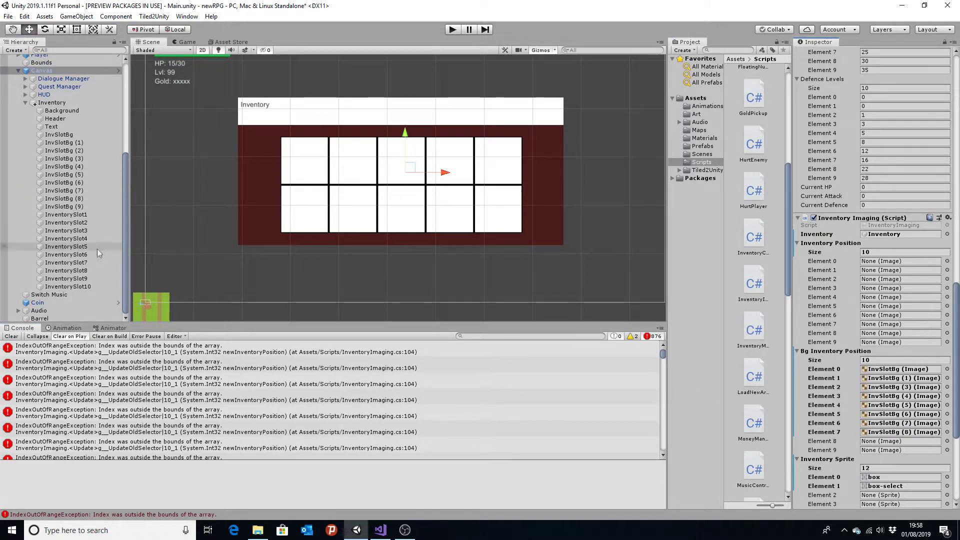
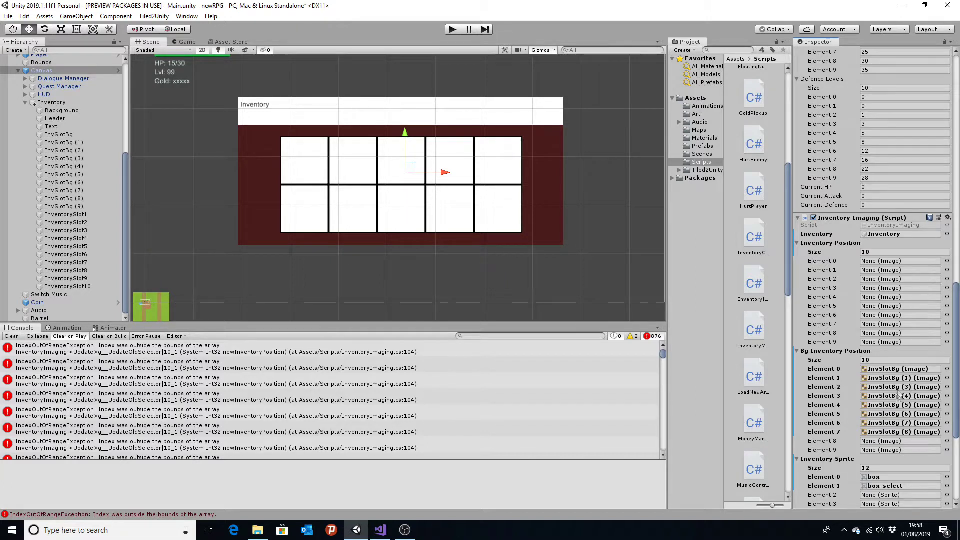
Assign InvSlotBg (2) through InvSlotBg (5) to background elements 2–5, correcting mismatched entries
{"action": "left_click", "coordinate": [896, 434]}
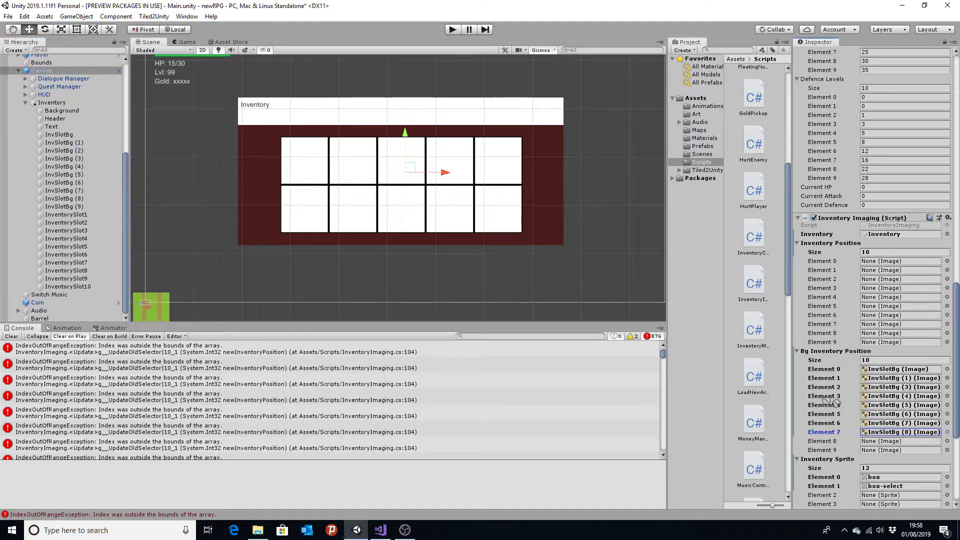
{"action": "left_click_drag", "start_coordinate": [831, 402], "coordinate": [895, 389]}
{"action": "left_click_drag", "start_coordinate": [62, 158], "coordinate": [887, 402]}
{"action": "left_click_drag", "start_coordinate": [61, 163], "coordinate": [907, 410]}
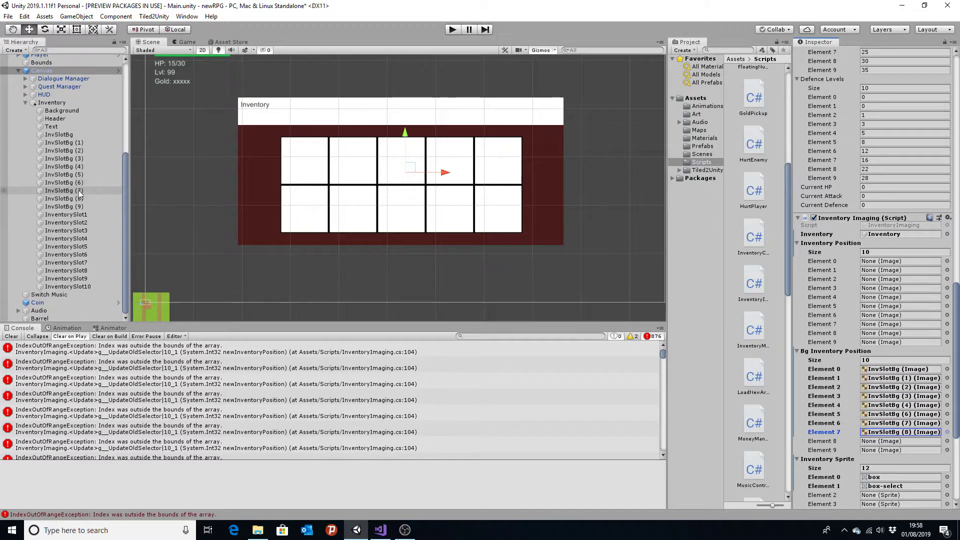
{"action": "left_click_drag", "start_coordinate": [65, 188], "coordinate": [894, 406]}
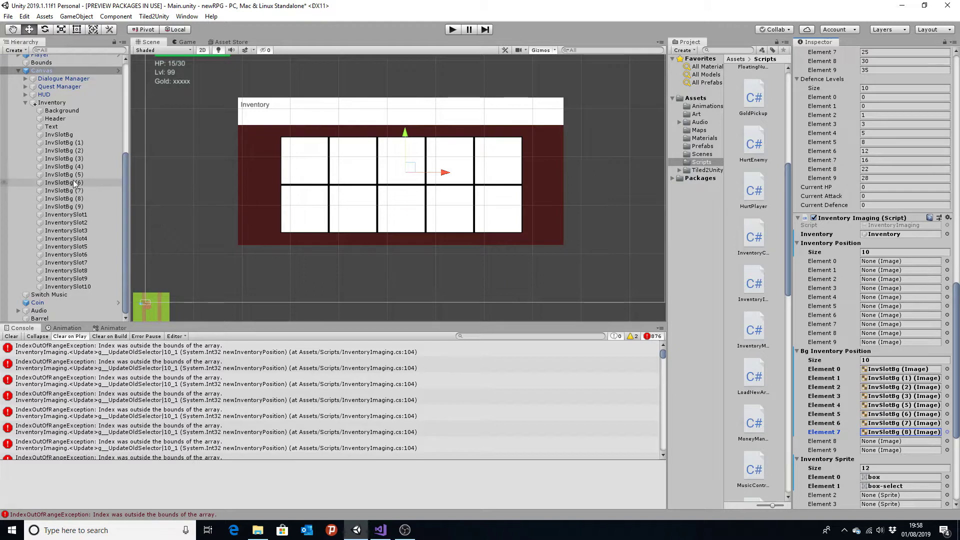
{"action": "left_click_drag", "start_coordinate": [64, 167], "coordinate": [898, 405]}
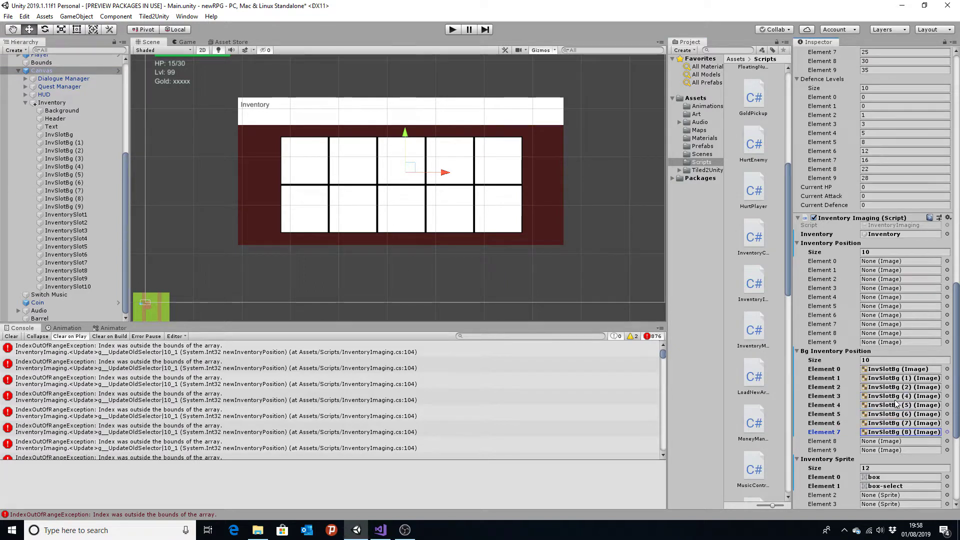
{"action": "left_click_drag", "start_coordinate": [60, 166], "coordinate": [899, 412]}
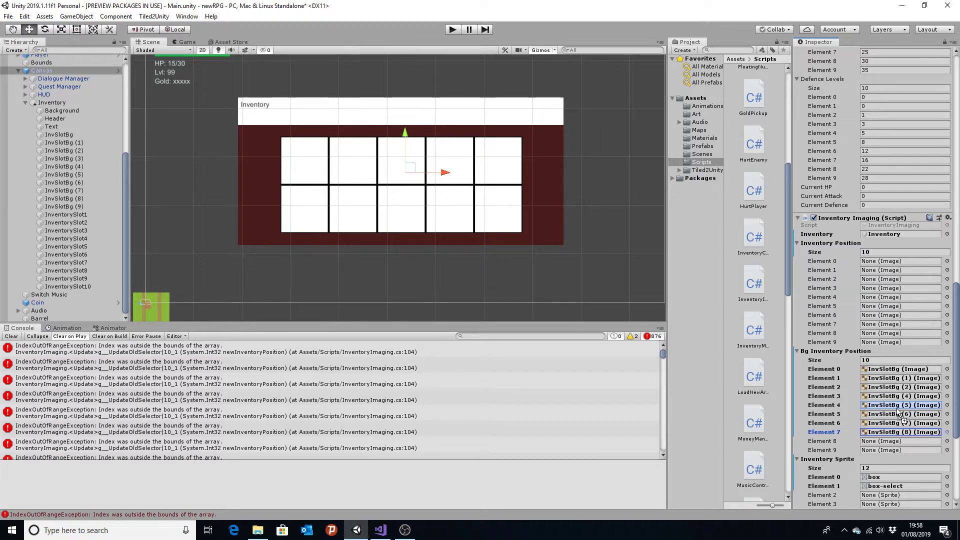
{"action": "left_click_drag", "start_coordinate": [898, 412], "coordinate": [899, 414]}
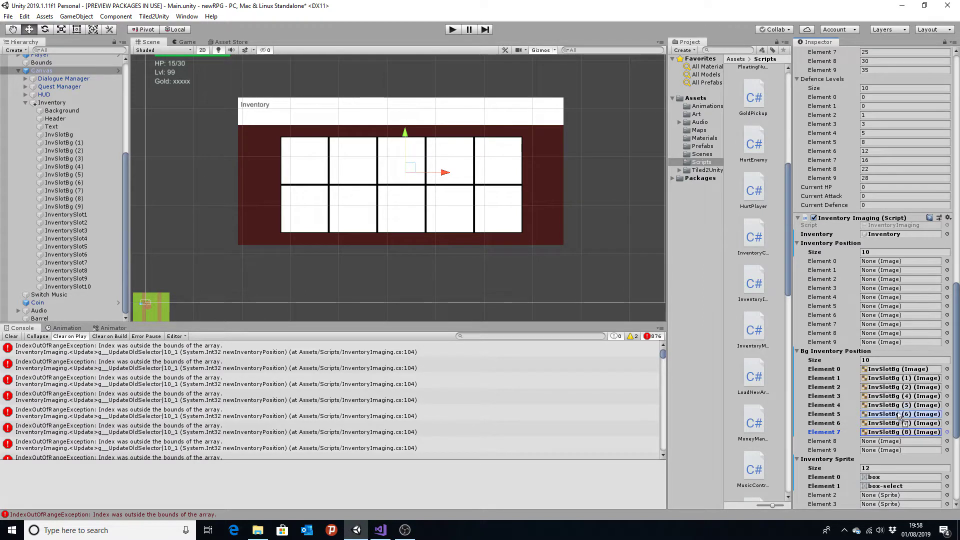
{"action": "left_click_drag", "start_coordinate": [63, 183], "coordinate": [905, 411]}
{"action": "left_click_drag", "start_coordinate": [60, 151], "coordinate": [900, 396]}
Assign InvSlotBg (6) through InvSlotBg (9) to background elements 6–9
{"action": "left_click_drag", "start_coordinate": [60, 183], "coordinate": [900, 423]}
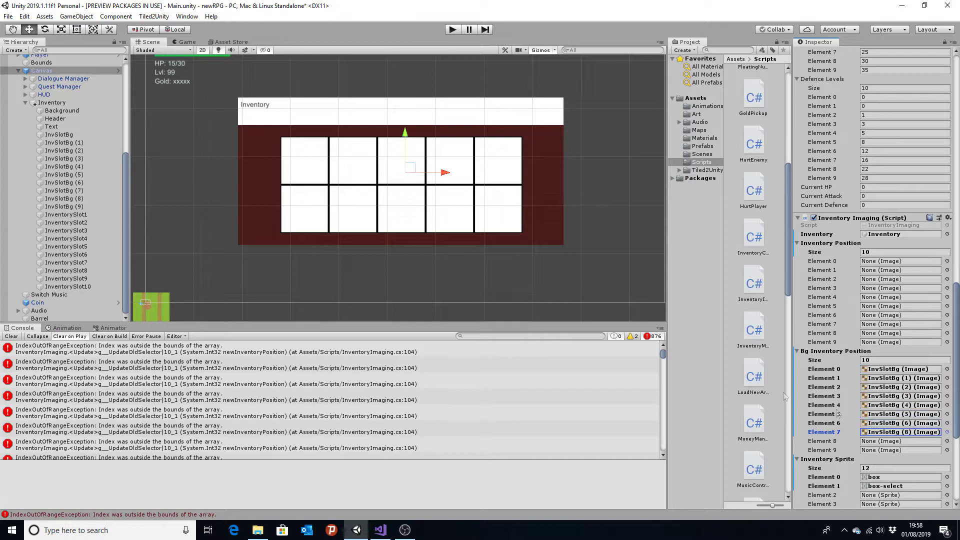
{"action": "left_click_drag", "start_coordinate": [71, 195], "coordinate": [900, 432]}
{"action": "left_click_drag", "start_coordinate": [64, 198], "coordinate": [895, 441]}
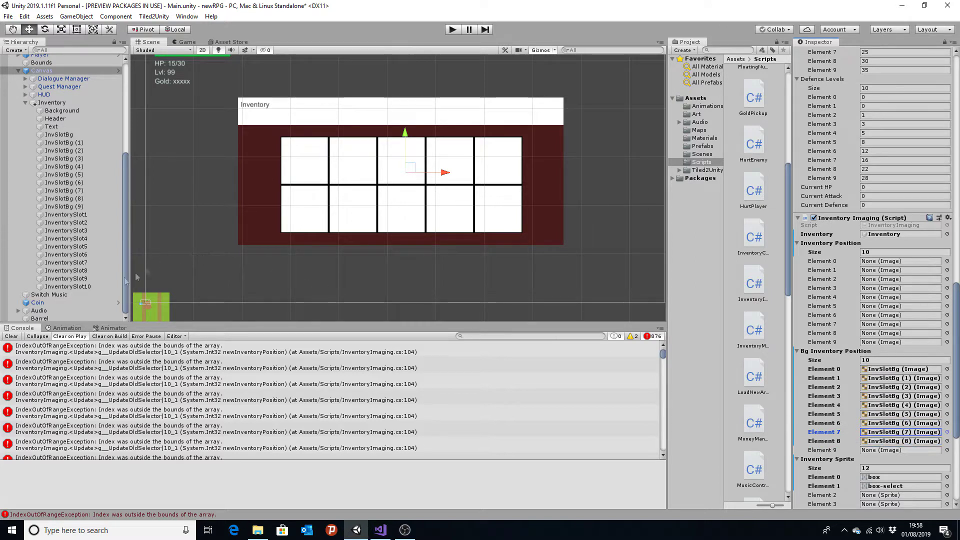
{"action": "left_click_drag", "start_coordinate": [64, 207], "coordinate": [904, 451]}
{"action": "scroll", "coordinate": [893, 390], "scroll_direction": "down", "scroll_amount": 3}
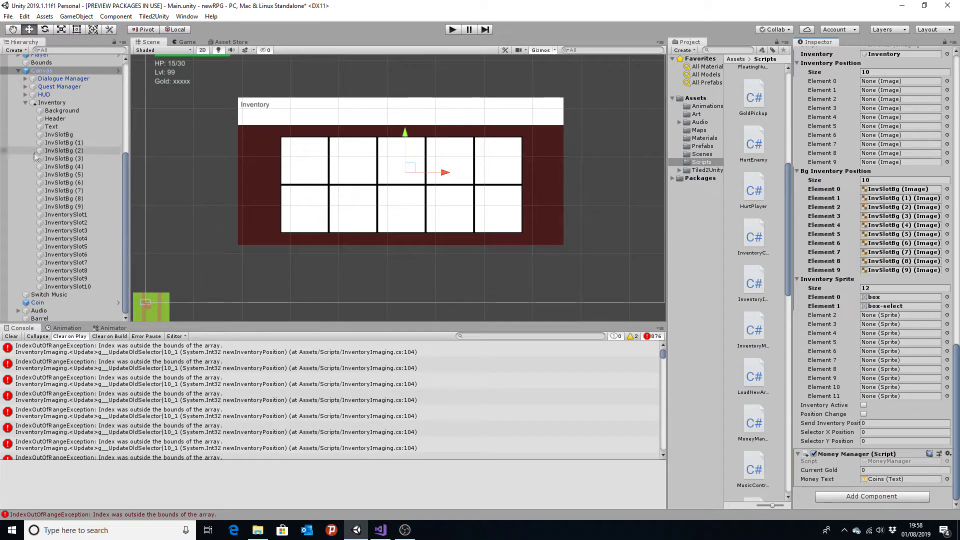
Assign InventorySlot1 through InventorySlot5 to Inventory Position elements 0–4
{"action": "left_click_drag", "start_coordinate": [65, 214], "coordinate": [873, 328]}
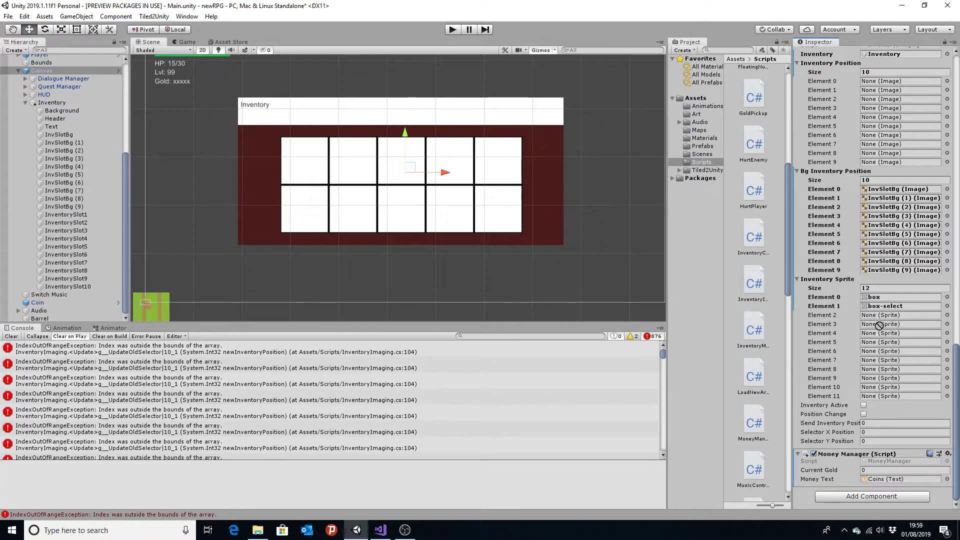
{"action": "left_click_drag", "start_coordinate": [837, 270], "coordinate": [896, 81]}
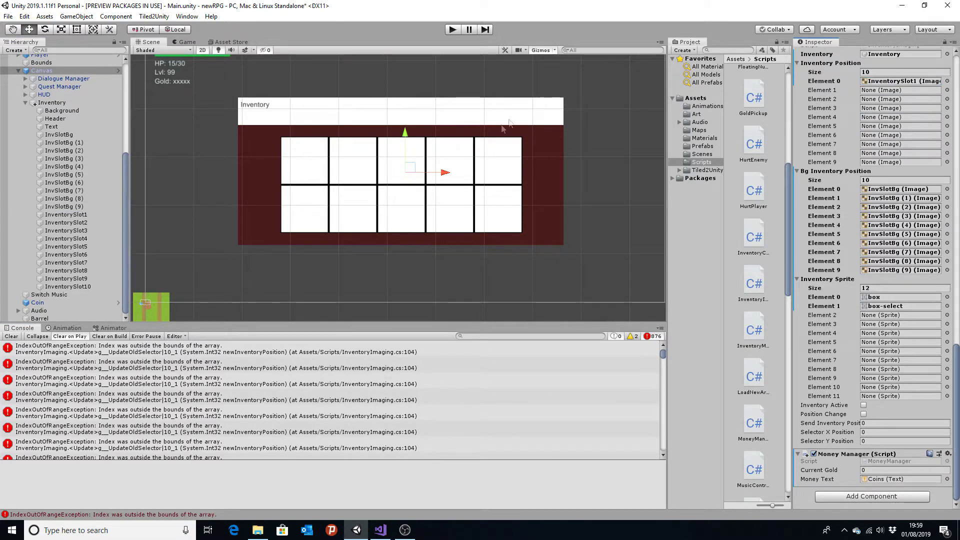
{"action": "left_click_drag", "start_coordinate": [65, 223], "coordinate": [879, 91]}
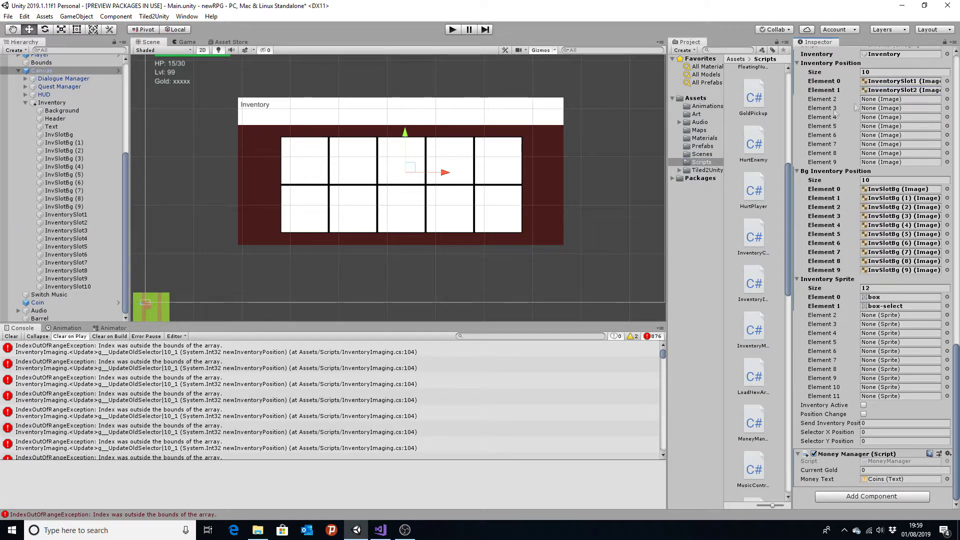
{"action": "mouse_move", "coordinate": [66, 231]}
{"action": "left_mouse_down"}
{"action": "mouse_move", "coordinate": [875, 126]}
{"action": "mouse_move", "coordinate": [882, 99]}
{"action": "left_mouse_up"}
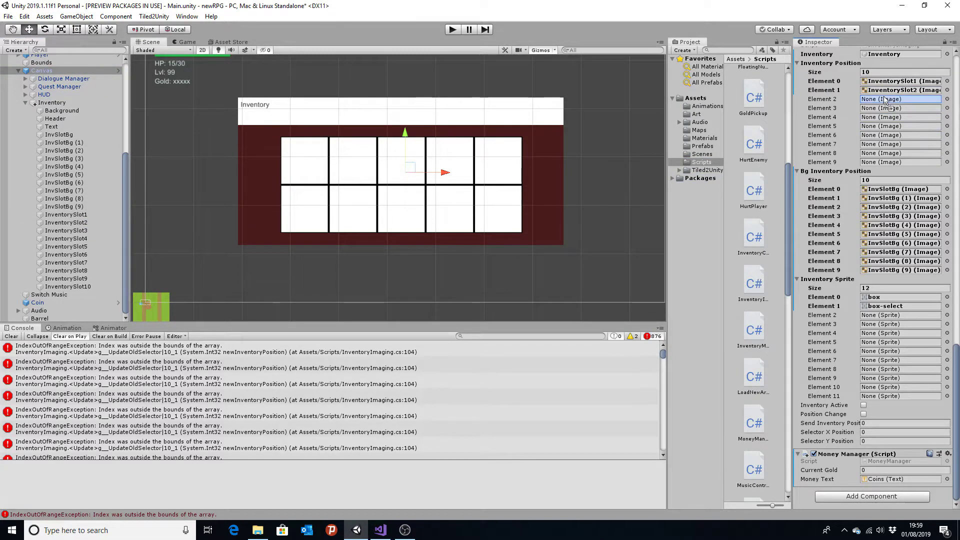
{"action": "mouse_move", "coordinate": [65, 238]}
{"action": "left_mouse_down"}
{"action": "mouse_move", "coordinate": [905, 129]}
{"action": "mouse_move", "coordinate": [890, 108]}
{"action": "left_mouse_up"}
{"action": "left_click_drag", "start_coordinate": [75, 247], "coordinate": [901, 117]}
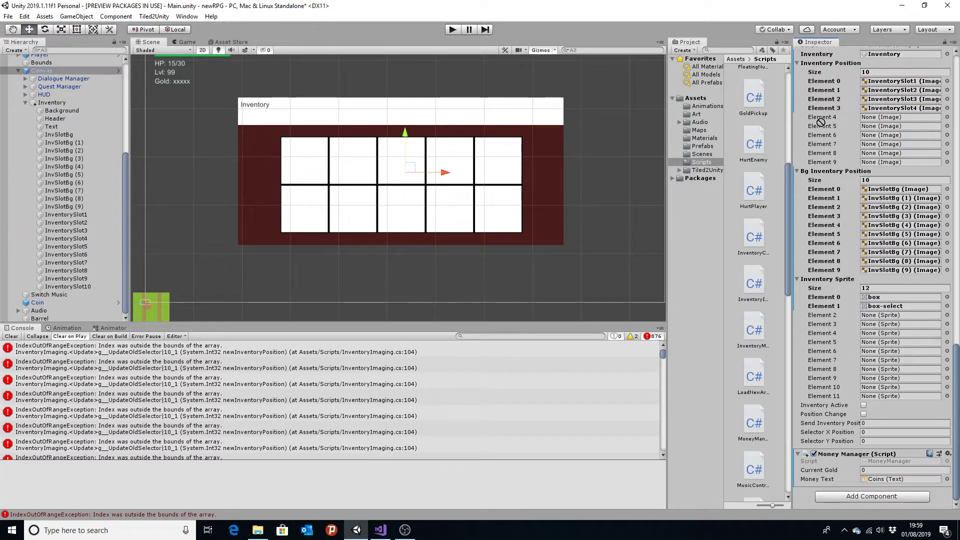
Assign InventorySlot6 through InventorySlot10 to elements 5–9 and save the scene
{"action": "left_click_drag", "start_coordinate": [66, 255], "coordinate": [884, 128]}
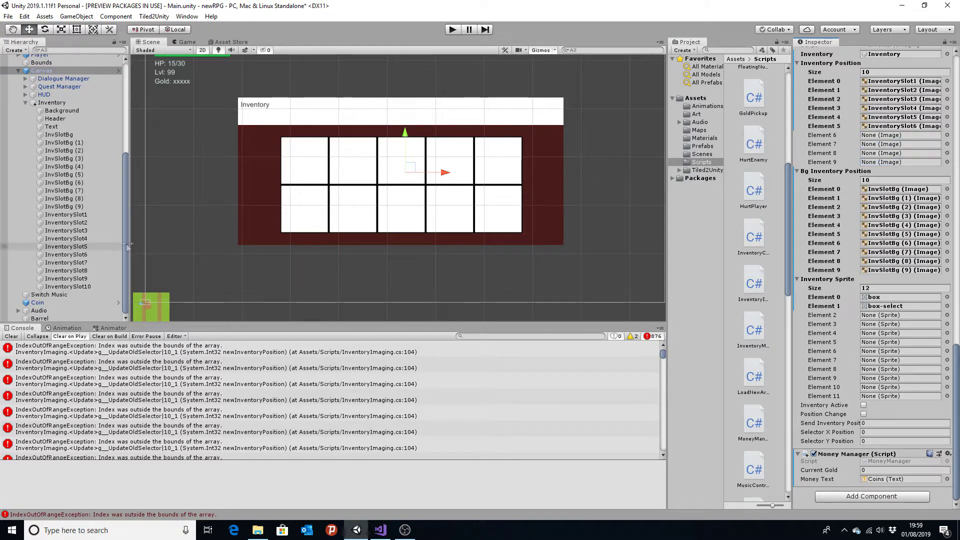
{"action": "left_click_drag", "start_coordinate": [83, 266], "coordinate": [900, 135]}
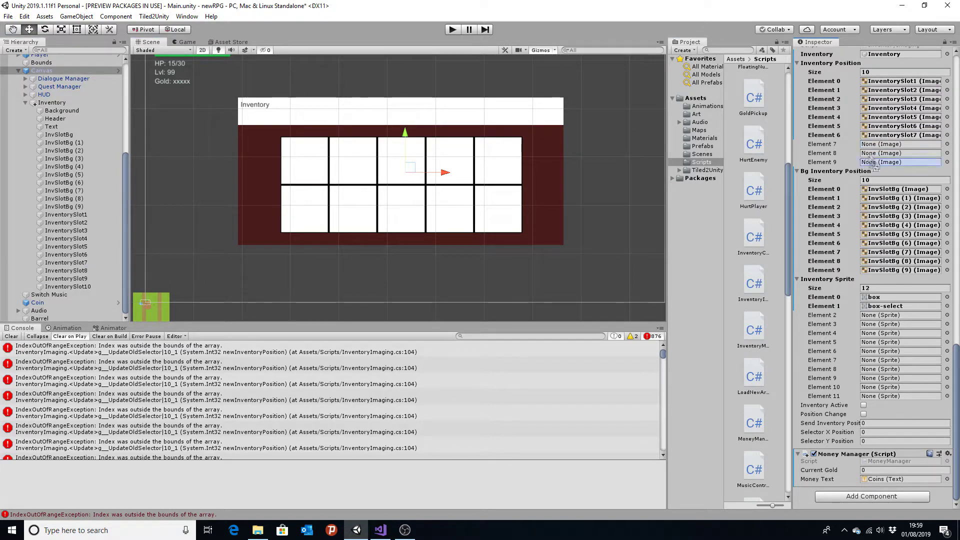
{"action": "left_click_drag", "start_coordinate": [77, 272], "coordinate": [884, 144]}
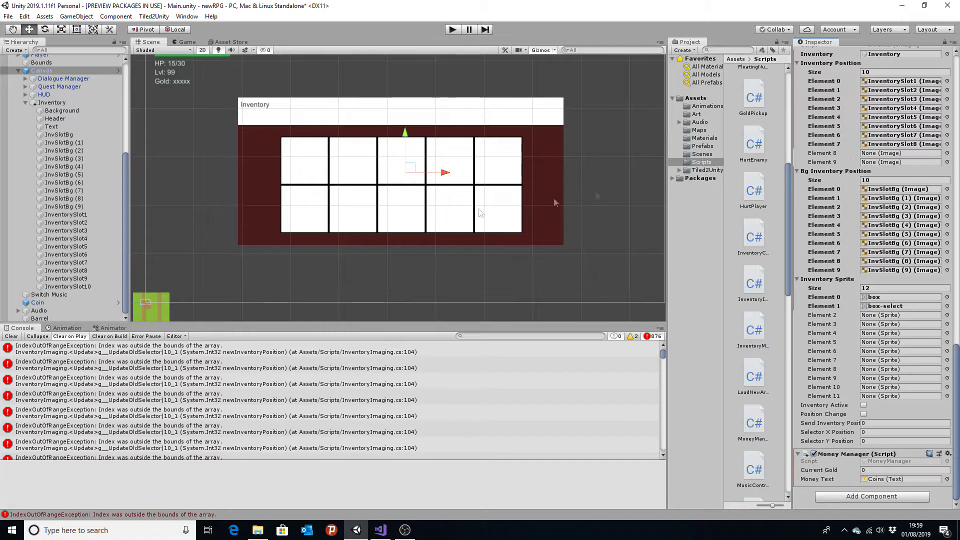
{"action": "left_click_drag", "start_coordinate": [68, 279], "coordinate": [900, 153]}
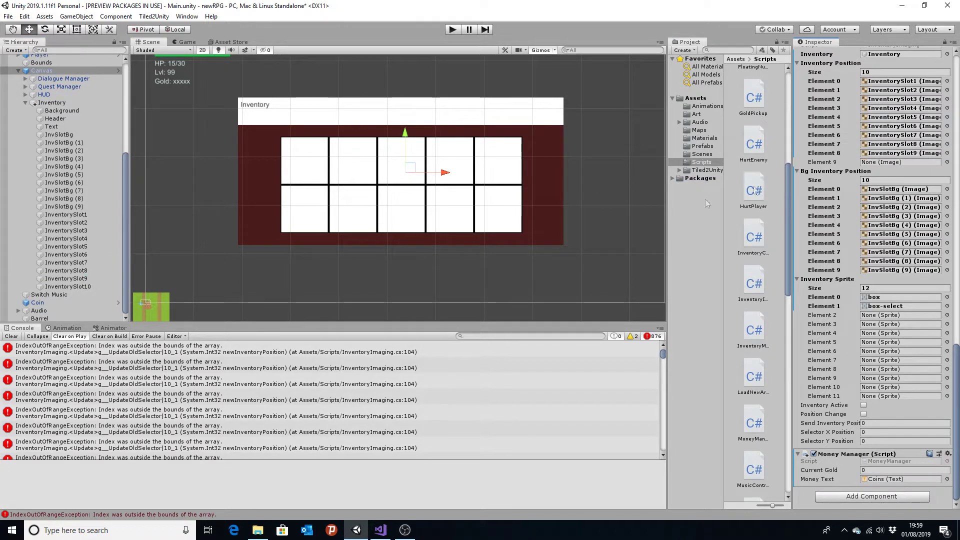
{"action": "left_click_drag", "start_coordinate": [70, 287], "coordinate": [884, 164]}
{"action": "key", "text": "ctrl+s"}
Enter Play mode and walk the player around the map
{"action": "left_click", "coordinate": [456, 32]}
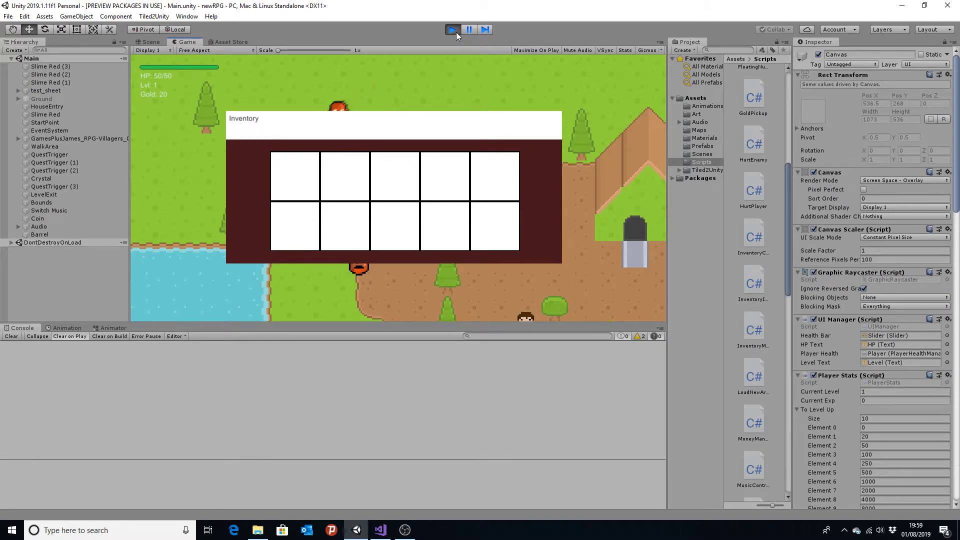
{"action": "key", "text": "Up"}
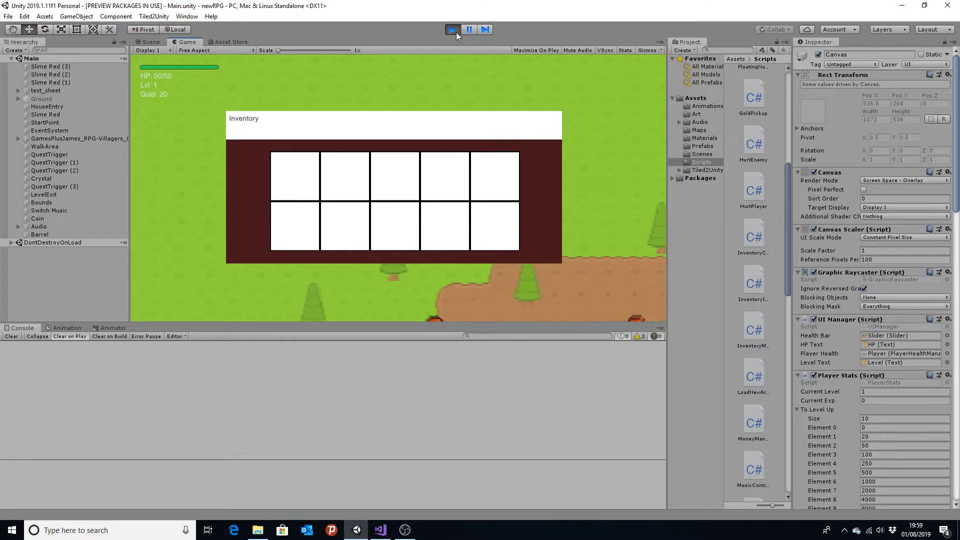
{"action": "key", "text": "Down"}
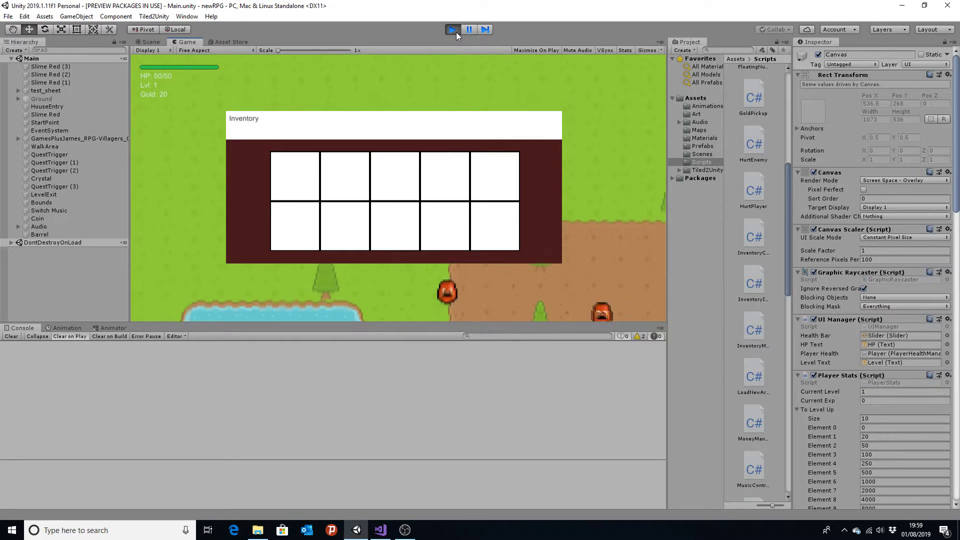
{"action": "key", "text": "Up"}
{"action": "key", "text": "Up"}
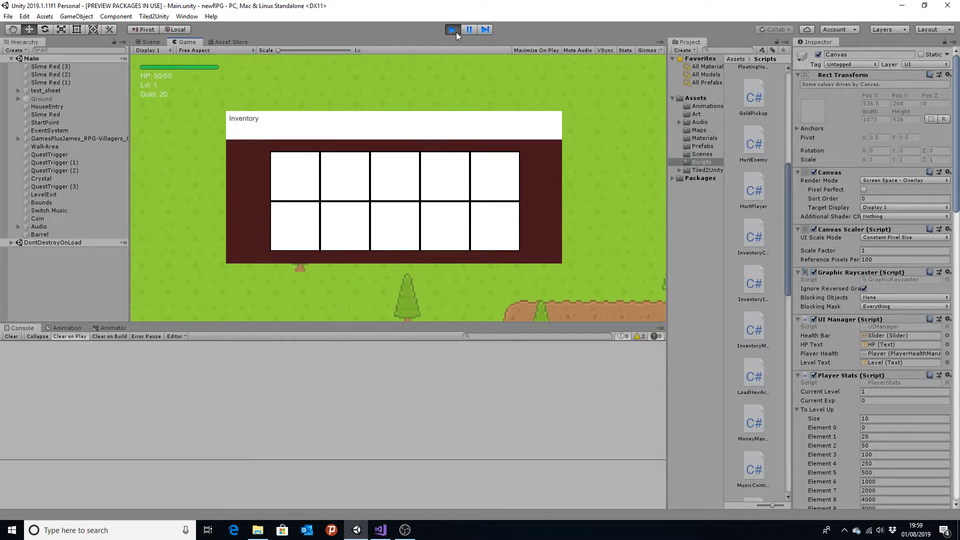
{"action": "key", "text": "Up"}
Step the inventory selector right and up through the slots to the top-left slot
{"action": "key", "text": "Right"}
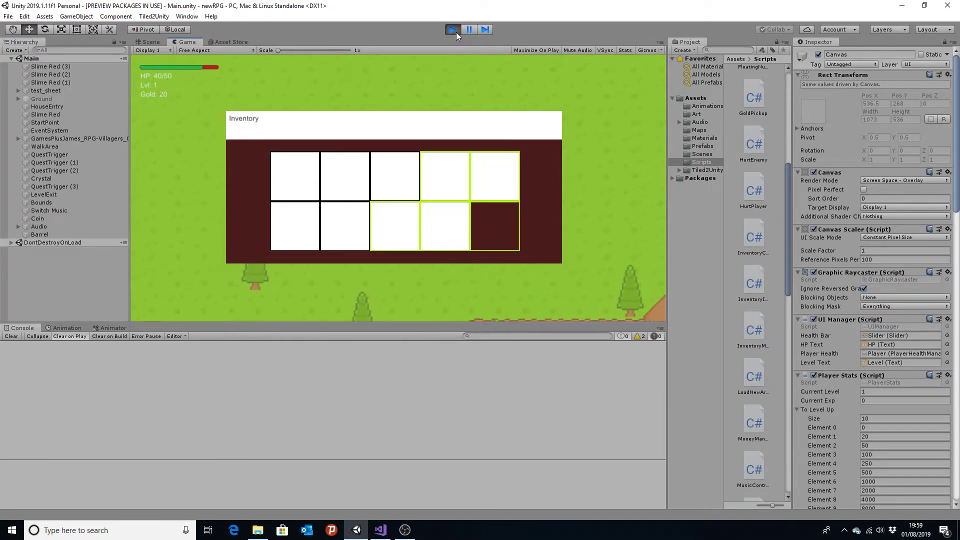
{"action": "key", "text": "Right"}
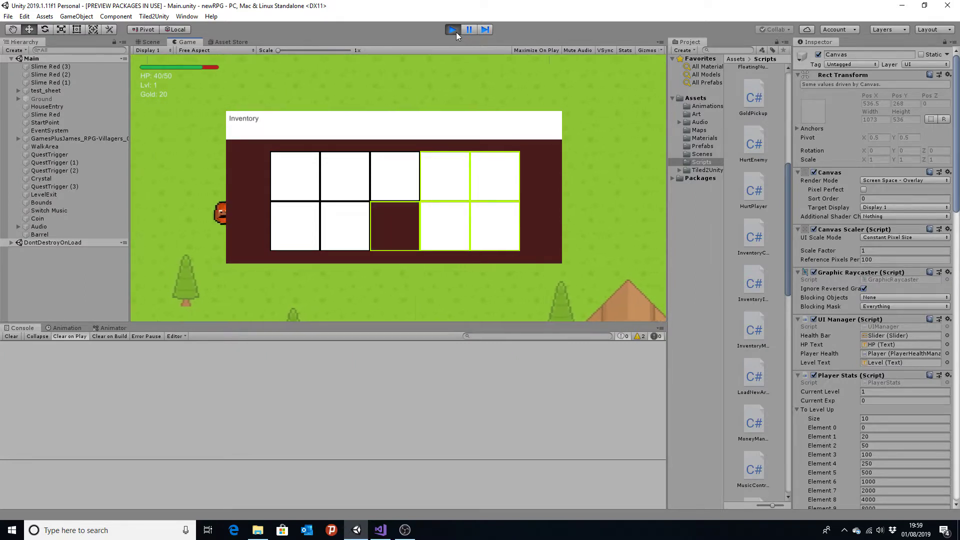
{"action": "key", "text": "Right"}
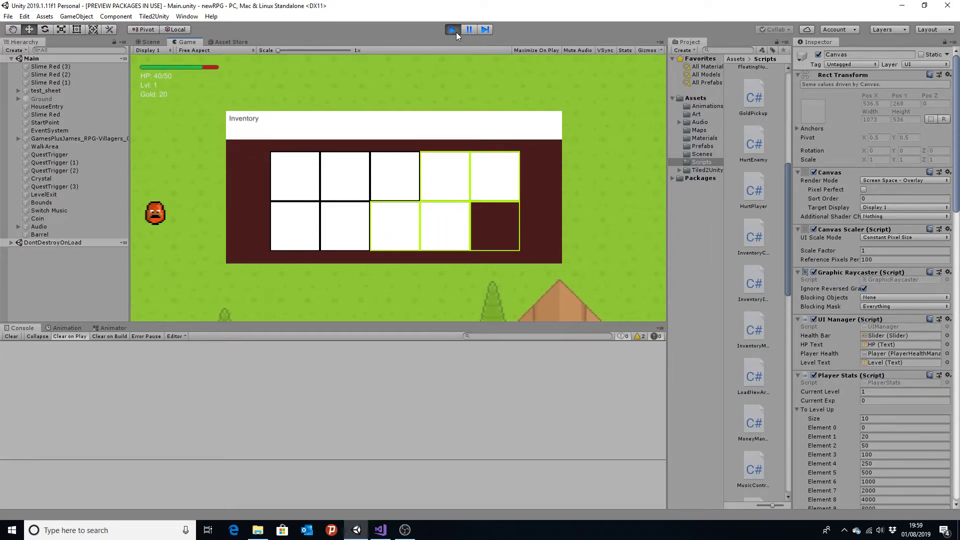
{"action": "key", "text": "Up"}
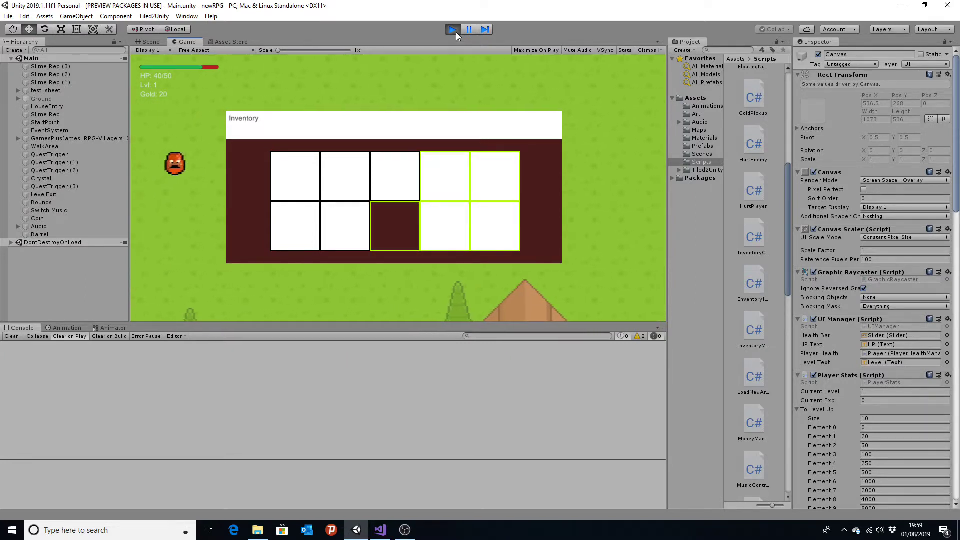
{"action": "key", "text": "Right"}
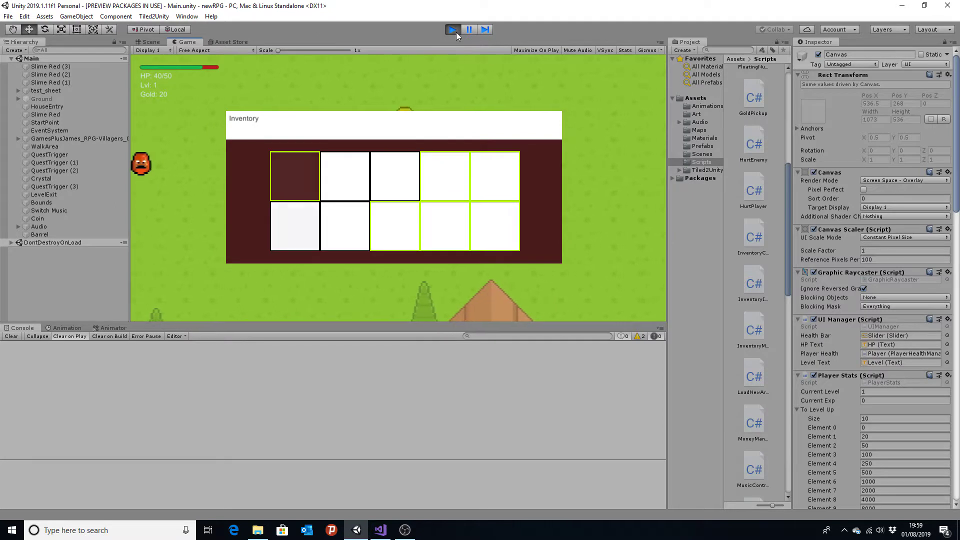
{"action": "key", "text": "Up"}
{"action": "key", "text": "Right"}
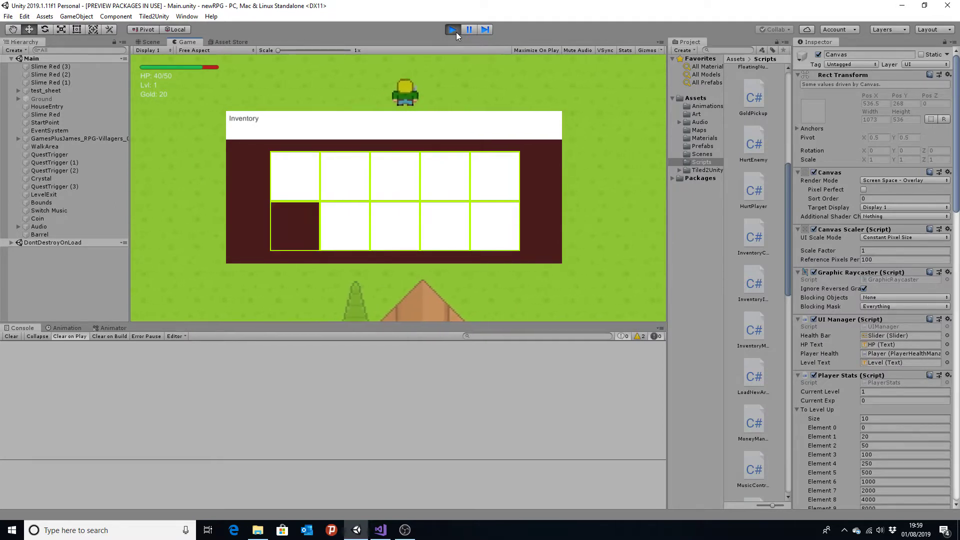
{"action": "key", "text": "Up"}
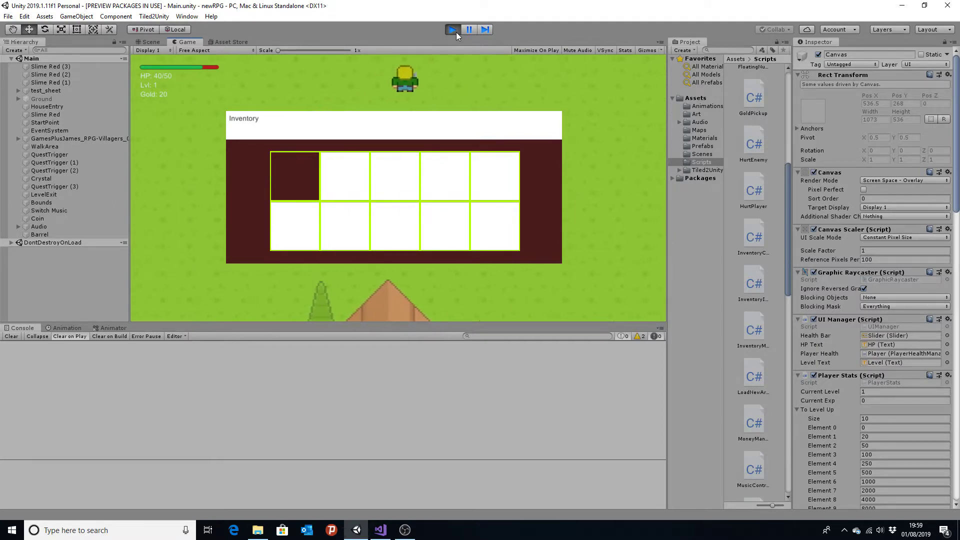
Move the selector through the second column back to the first slot, then exit Play mode
{"action": "key", "text": "Right"}
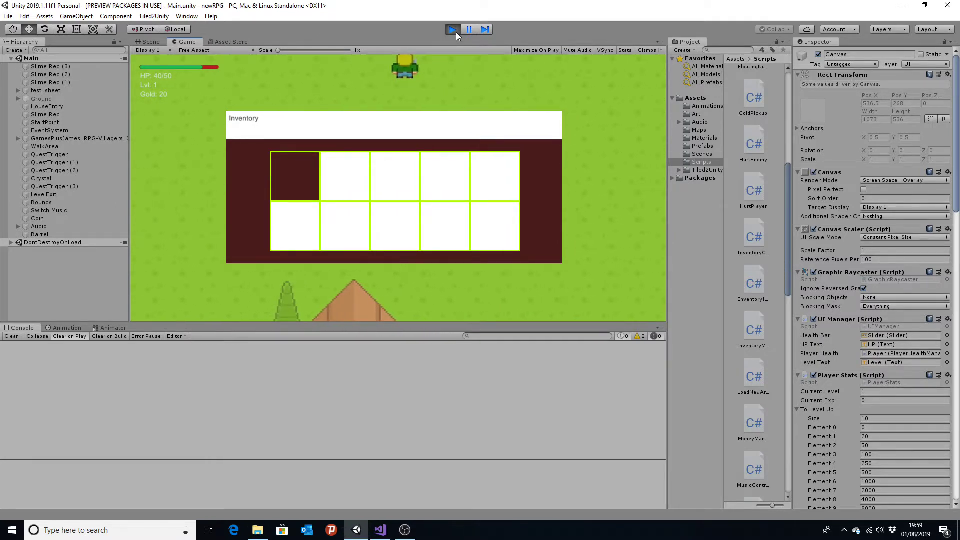
{"action": "key", "text": "Up"}
{"action": "key", "text": "Right"}
{"action": "key", "text": "Up"}
{"action": "key", "text": "Up"}
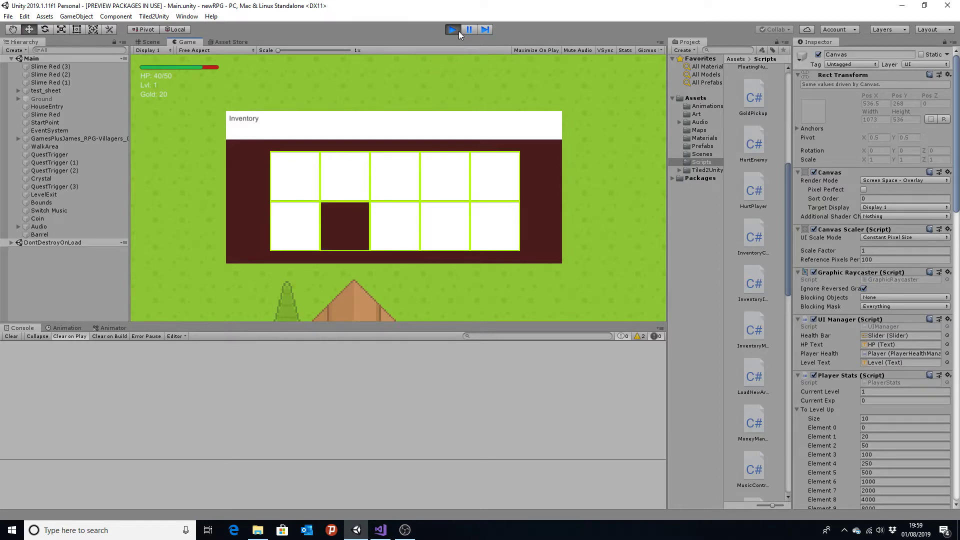
{"action": "key", "text": "Up"}
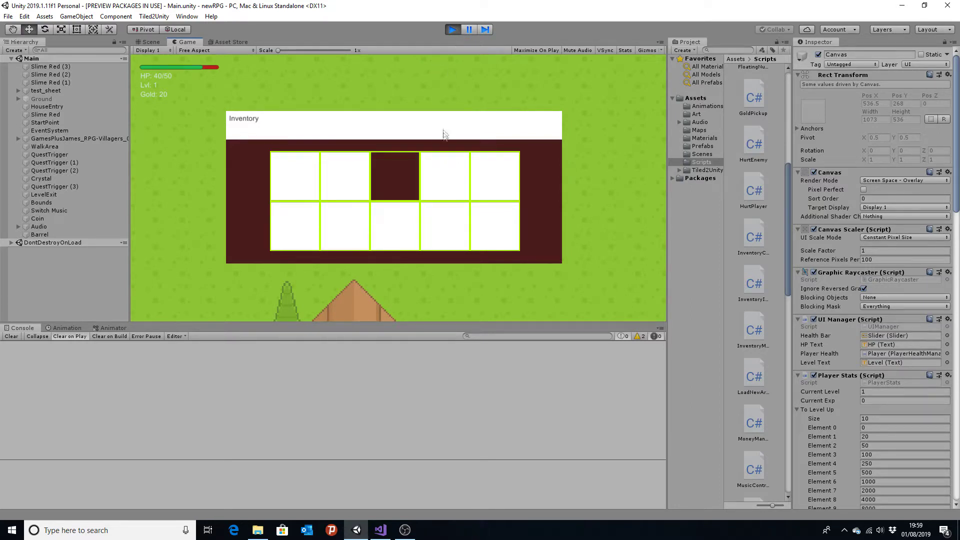
{"action": "key", "text": "Left"}
{"action": "key", "text": "Left"}
{"action": "key", "text": "Left"}
{"action": "key", "text": "Left"}
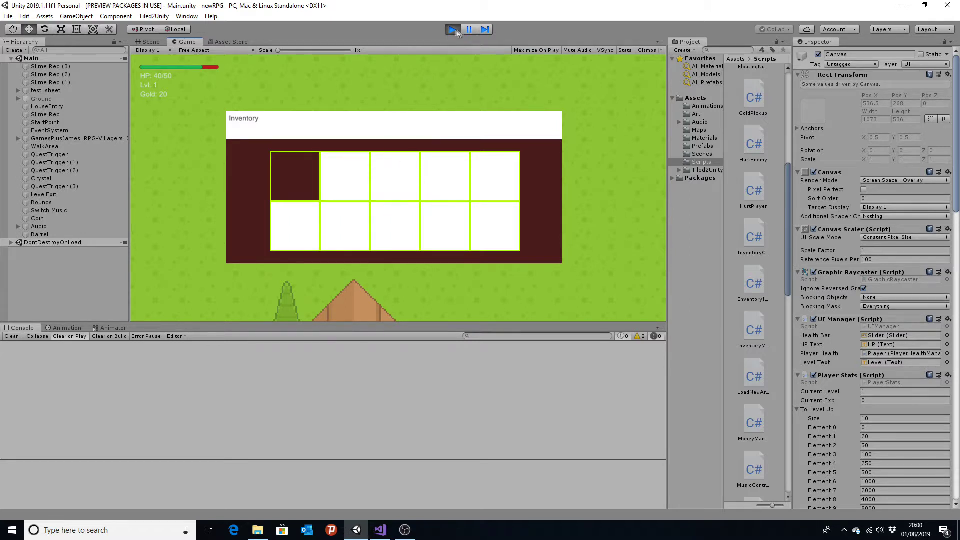
{"action": "left_click", "coordinate": [454, 30]}
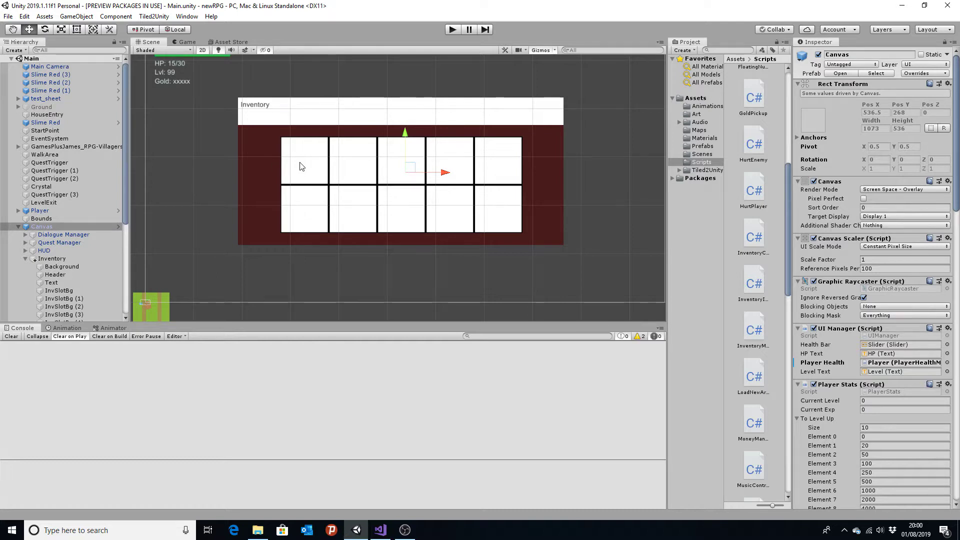
Inspect slot backgrounds InvSlotBg through InvSlotBg (3) in the Hierarchy
{"action": "scroll", "coordinate": [68, 204], "scroll_direction": "down", "scroll_amount": 3}
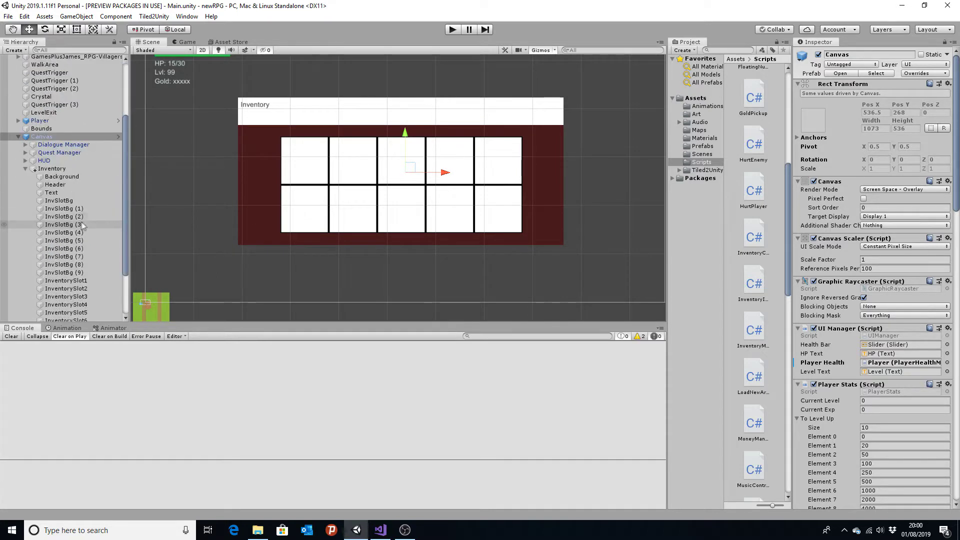
{"action": "left_click", "coordinate": [68, 201]}
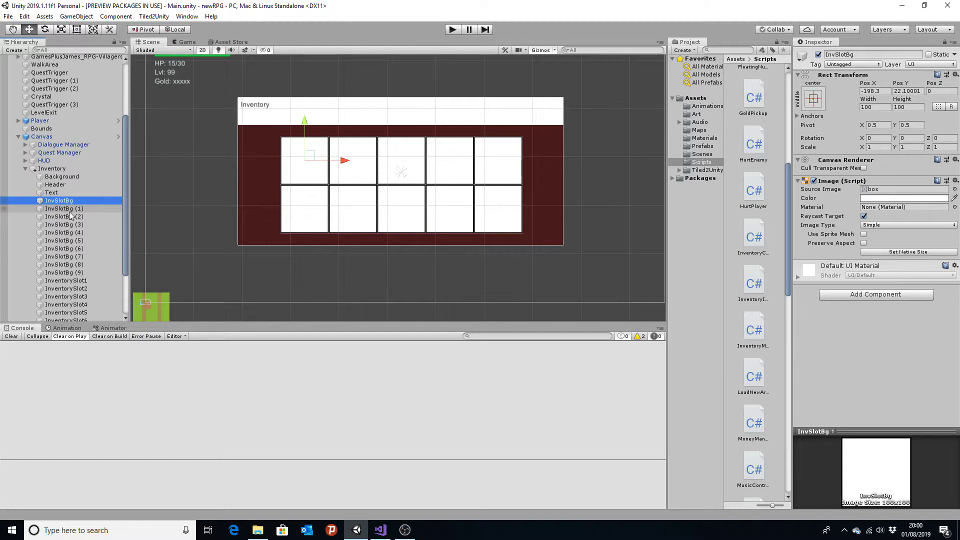
{"action": "left_click", "coordinate": [68, 209]}
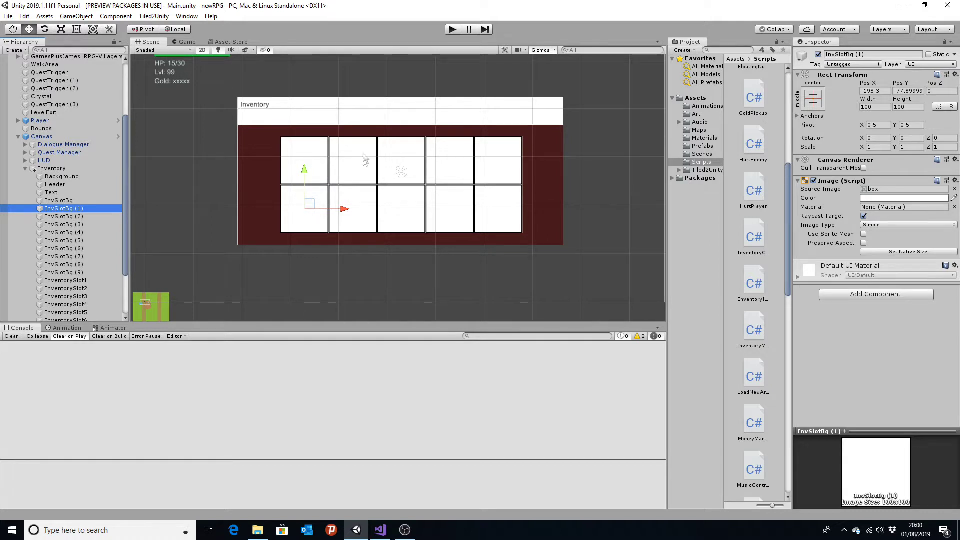
{"action": "left_click", "coordinate": [69, 225]}
{"action": "key", "text": "Up"}
{"action": "key", "text": "Up"}
{"action": "key", "text": "Up"}
{"action": "key", "text": "Down"}
{"action": "key", "text": "Down"}
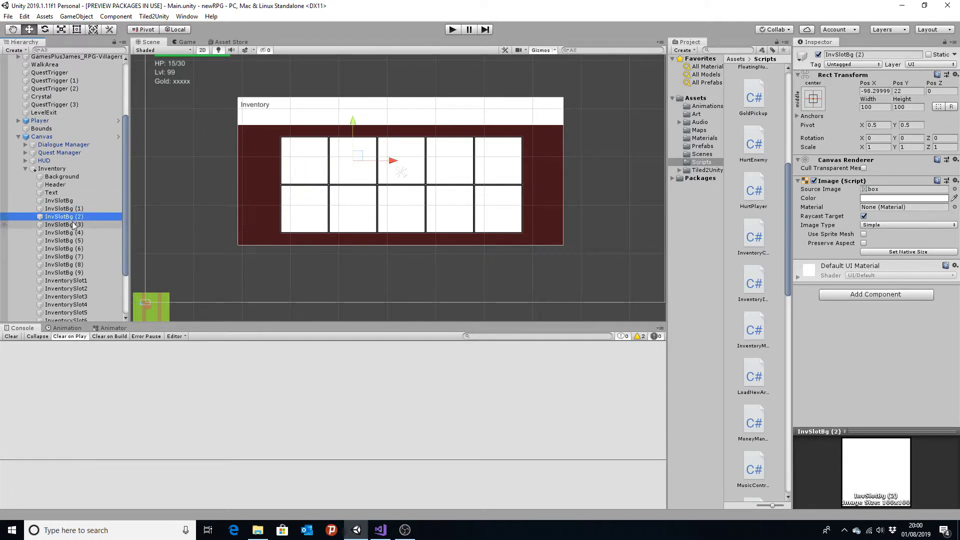
{"action": "left_click", "coordinate": [73, 226]}
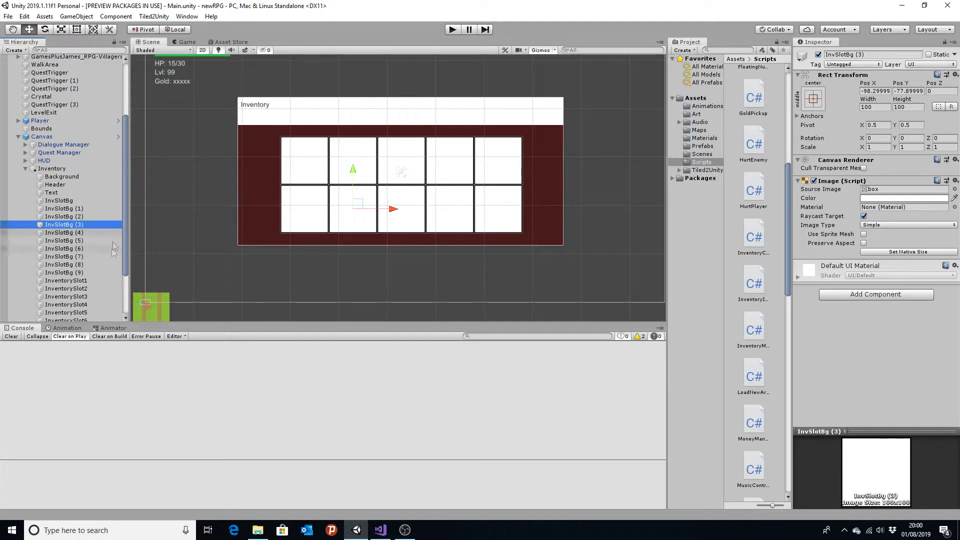
Inspect InventorySlot1 and InventorySlot2, then select InventorySlot1 through InventorySlot10 together
{"action": "scroll", "coordinate": [84, 222], "scroll_direction": "down", "scroll_amount": 3}
{"action": "left_click", "coordinate": [84, 217]}
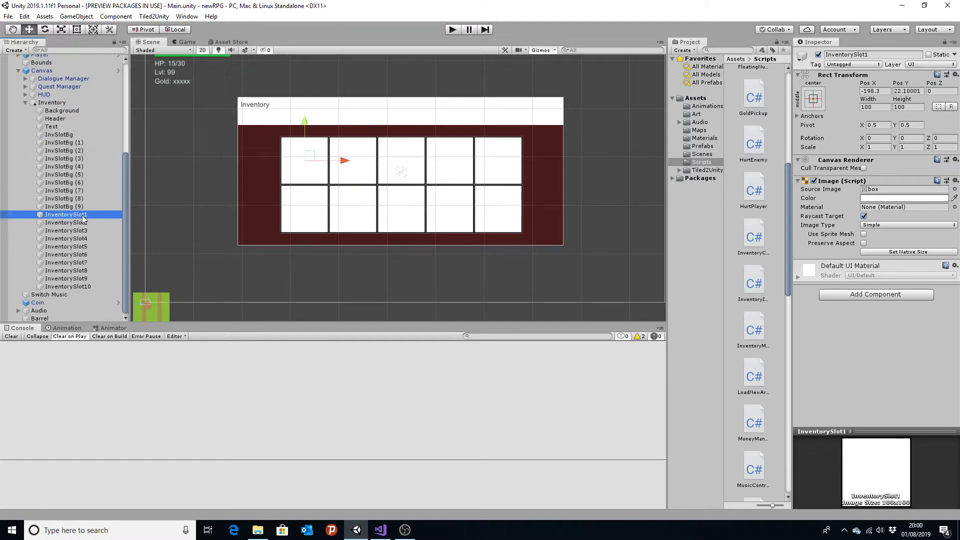
{"action": "left_click", "coordinate": [78, 223]}
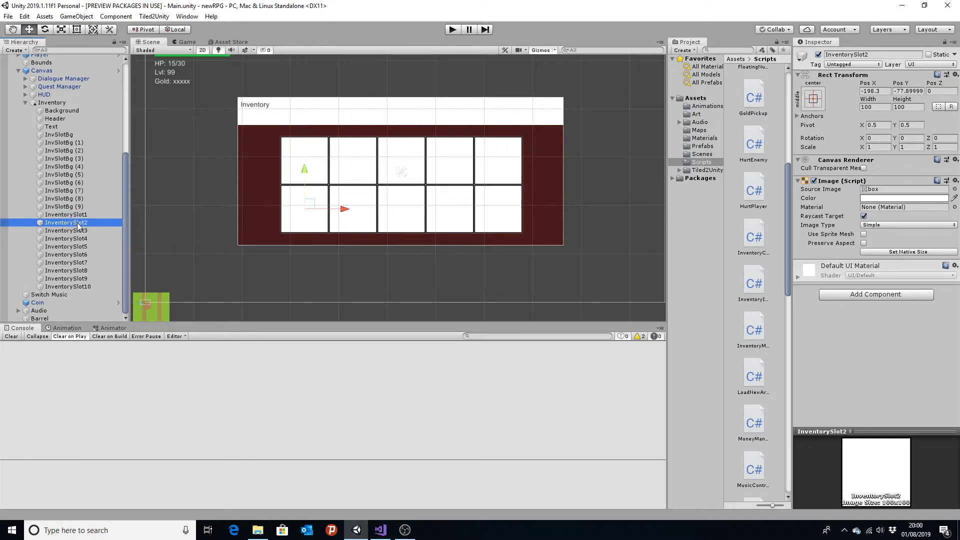
{"action": "left_click", "coordinate": [79, 216]}
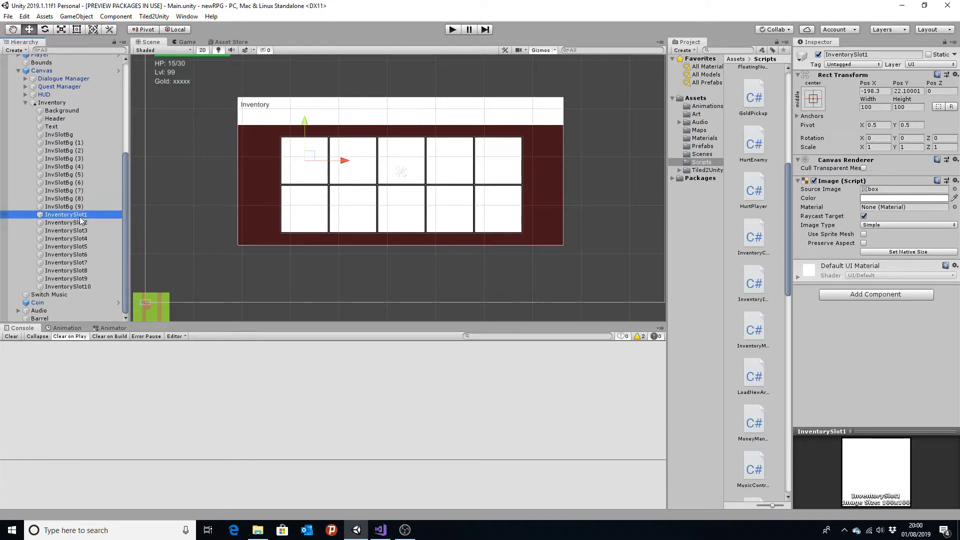
{"action": "left_click", "coordinate": [85, 287], "text": "shift"}
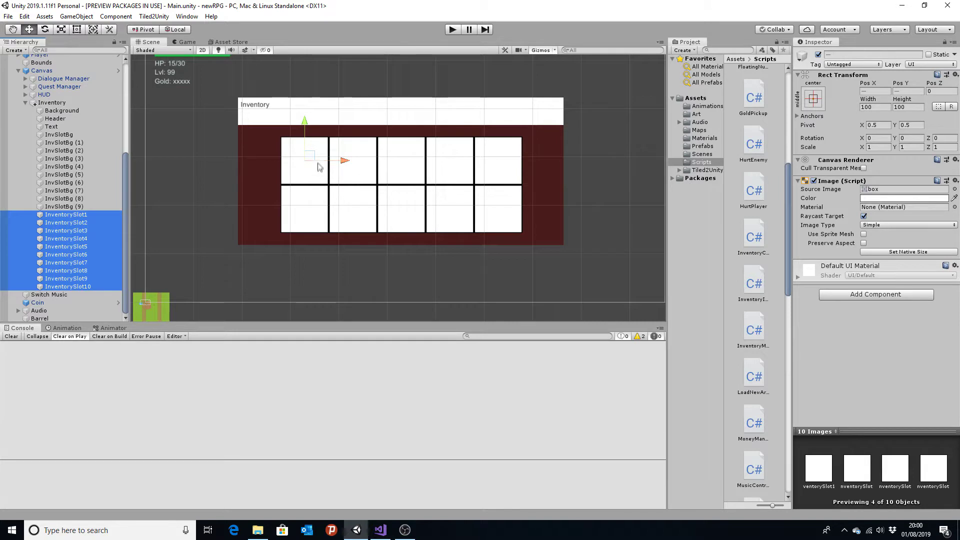
Drag the ten InventorySlot squares below the panel, then reselect InventorySlot1 alone
{"action": "left_click_drag", "start_coordinate": [318, 166], "coordinate": [324, 236]}
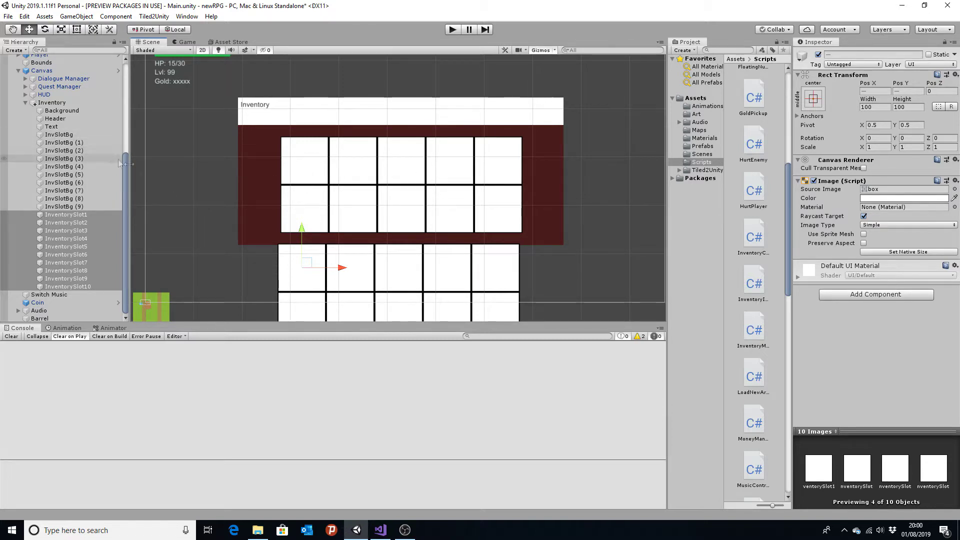
{"action": "scroll", "coordinate": [319, 255], "scroll_direction": "down", "scroll_amount": 1}
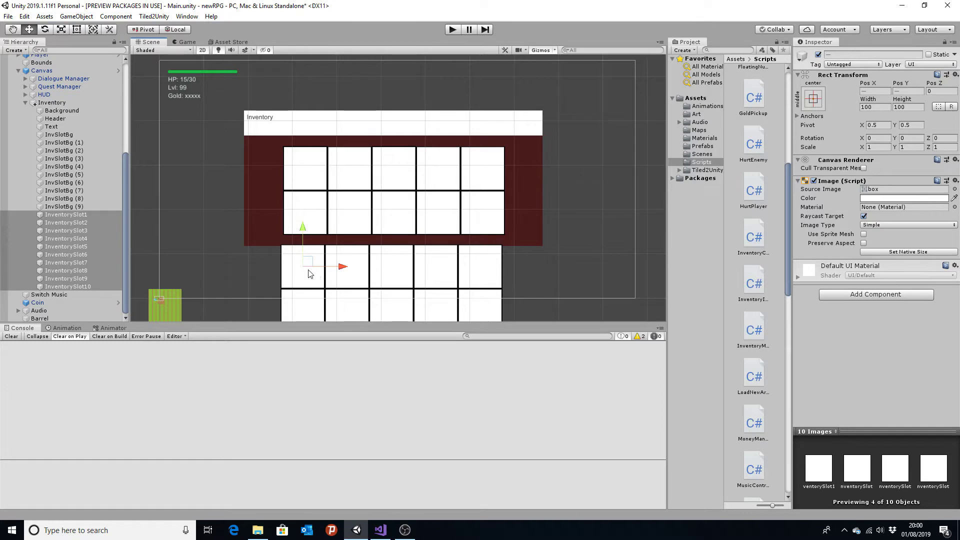
{"action": "left_click", "coordinate": [309, 273]}
{"action": "left_click", "coordinate": [241, 285]}
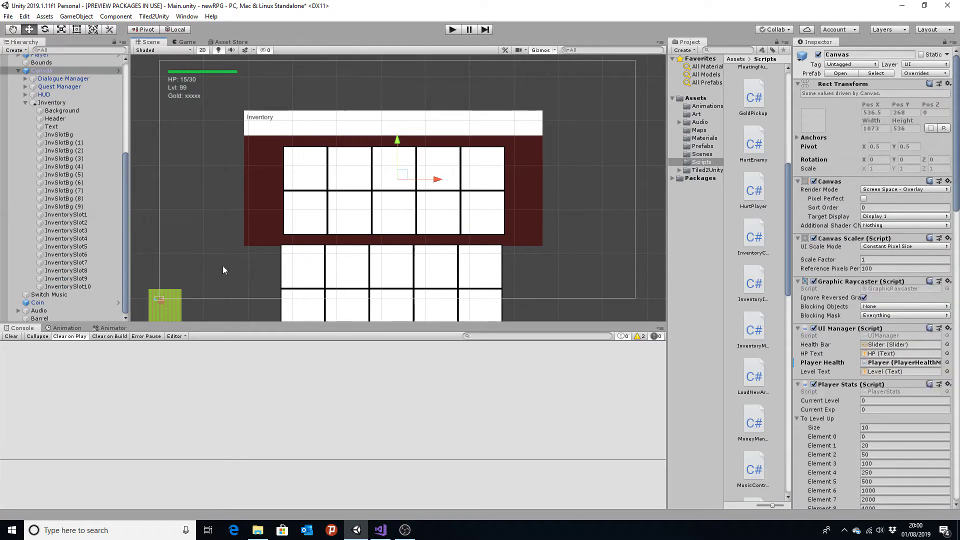
{"action": "left_click", "coordinate": [177, 251], "text": "ctrl"}
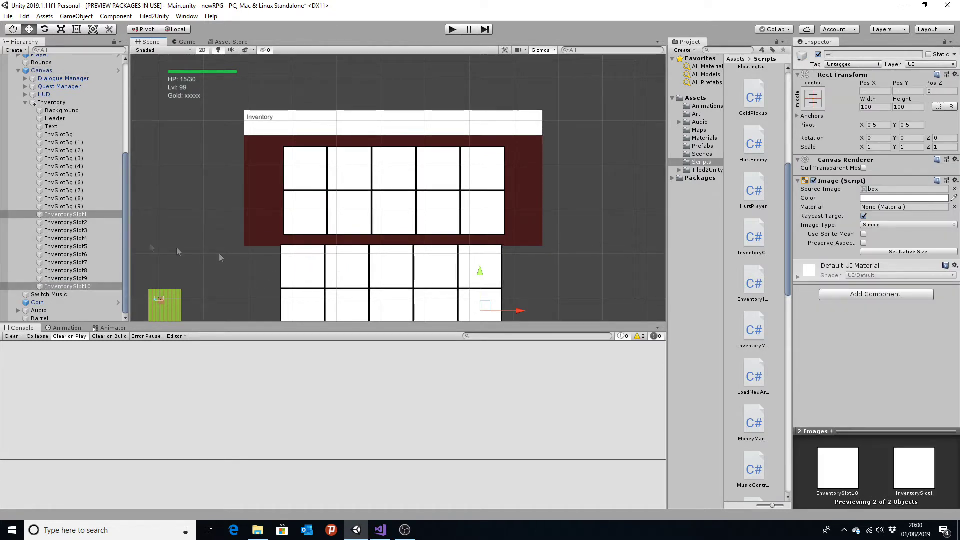
{"action": "left_click", "coordinate": [75, 214]}
Delete InventorySlot1–10 and check slot backgrounds InvSlotBg through InvSlotBg (3)
{"action": "left_click", "coordinate": [86, 288], "text": "shift"}
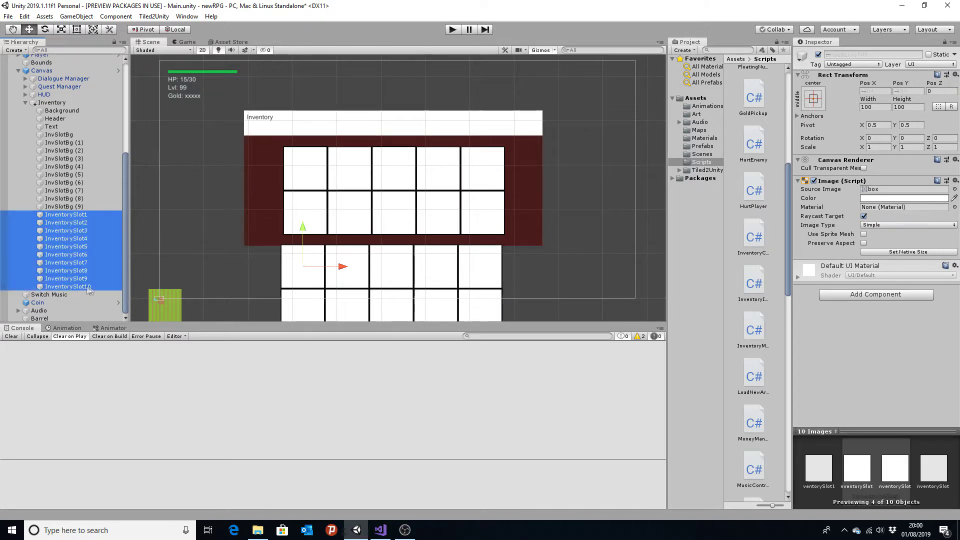
{"action": "key", "text": "Delete"}
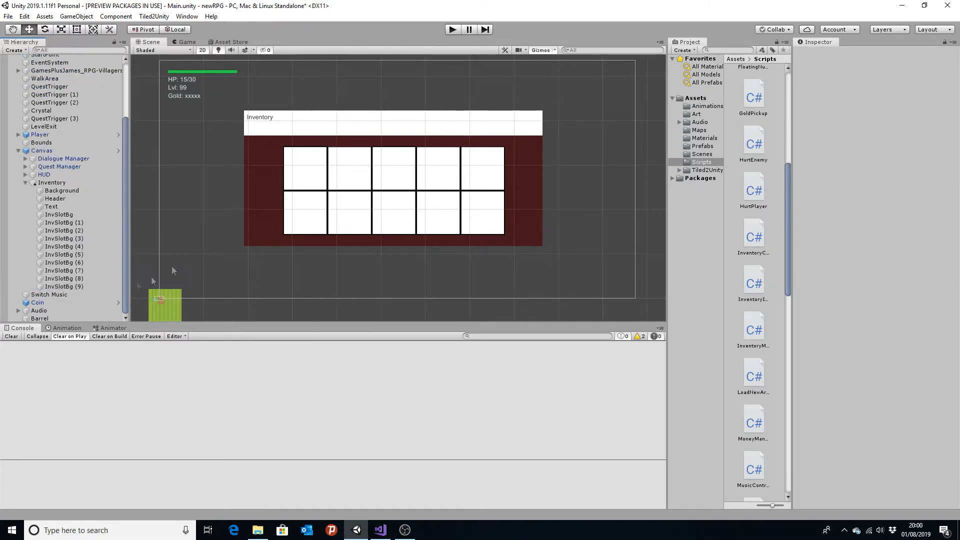
{"action": "left_click", "coordinate": [303, 182]}
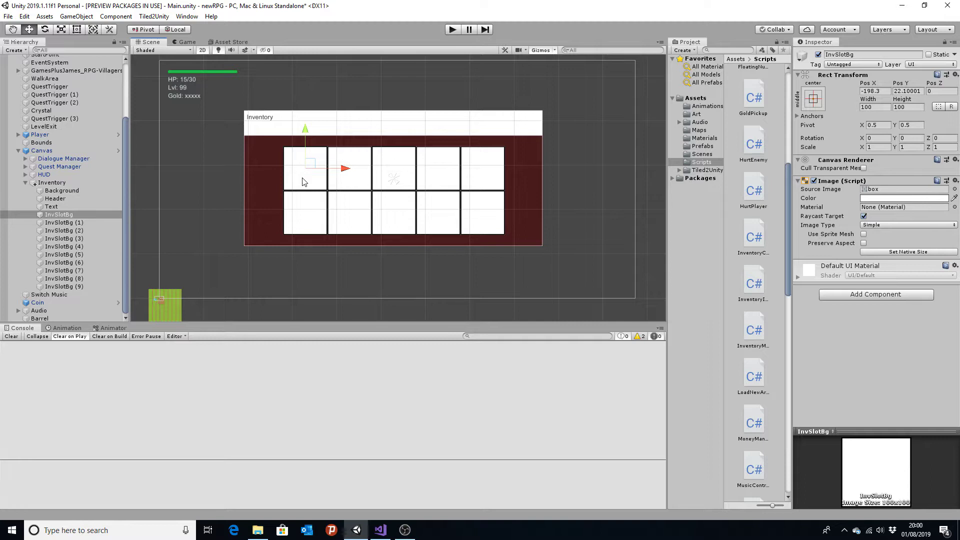
{"action": "left_click", "coordinate": [307, 207]}
{"action": "left_click", "coordinate": [353, 179]}
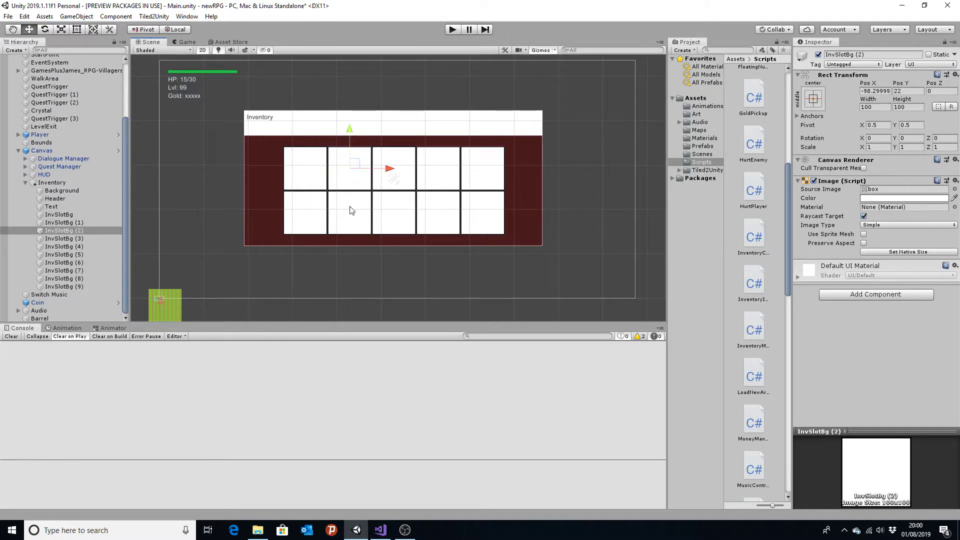
{"action": "left_click", "coordinate": [352, 210]}
Delete slot backgrounds InvSlotBg (5) through InvSlotBg (9)
{"action": "left_click", "coordinate": [395, 162]}
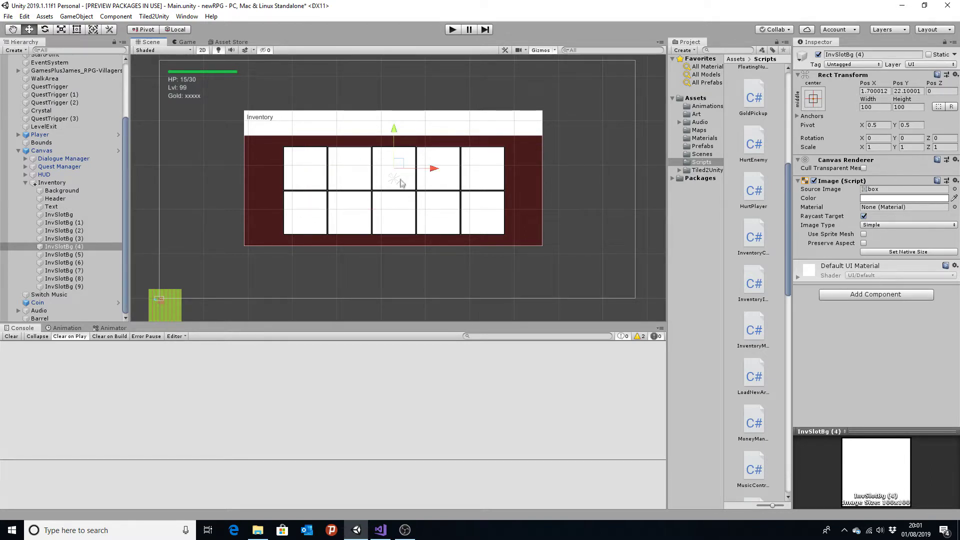
{"action": "left_click", "coordinate": [393, 211]}
{"action": "left_click", "coordinate": [448, 228], "text": "shift"}
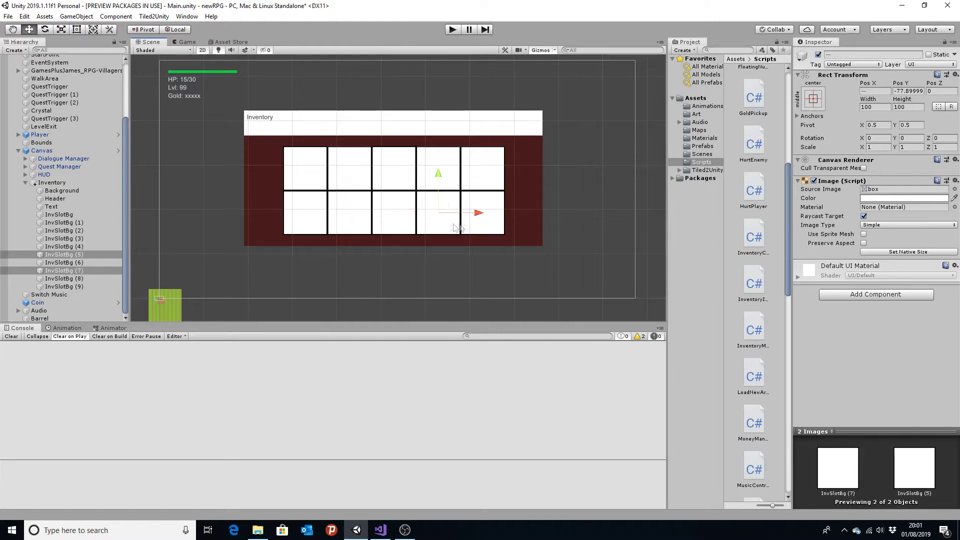
{"action": "left_click", "coordinate": [79, 287], "text": "shift"}
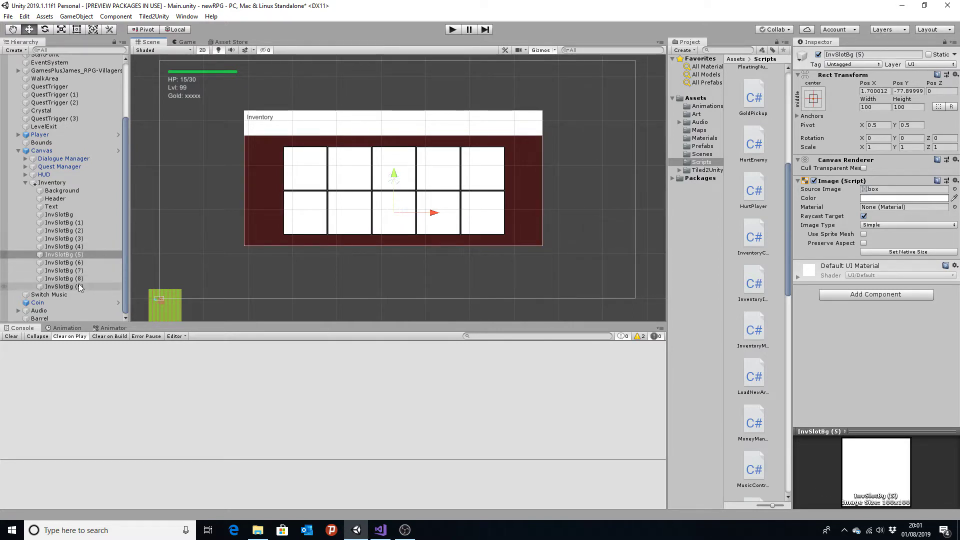
{"action": "key", "text": "Delete"}
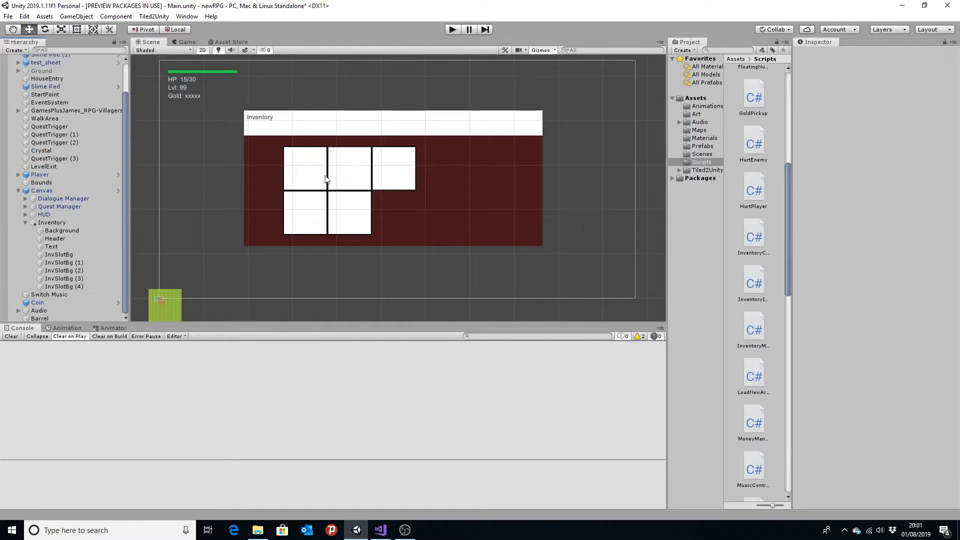
Move InvSlotBg (4) to the right end of the inventory panel
{"action": "left_click", "coordinate": [324, 173]}
{"action": "left_click", "coordinate": [318, 223]}
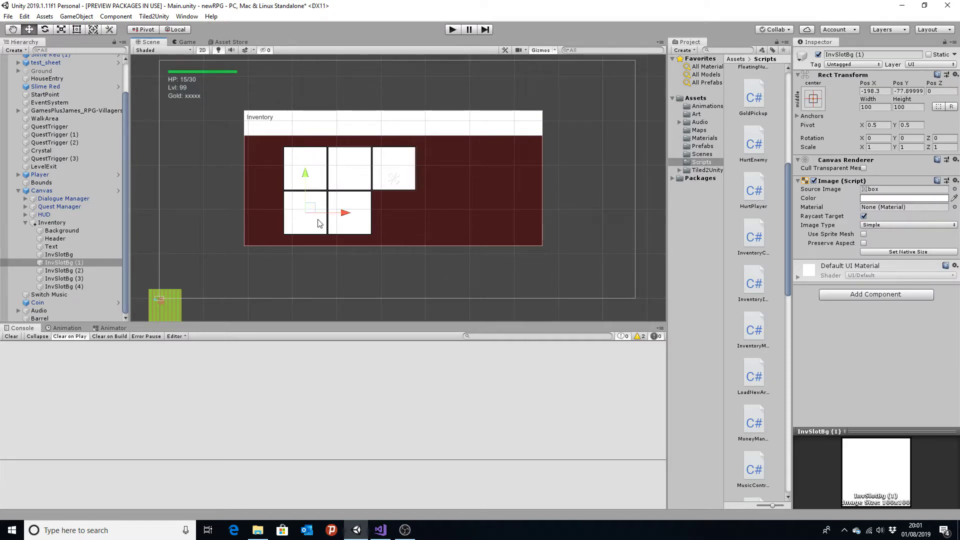
{"action": "left_click", "coordinate": [340, 180]}
{"action": "left_click", "coordinate": [350, 214]}
{"action": "left_click", "coordinate": [386, 177]}
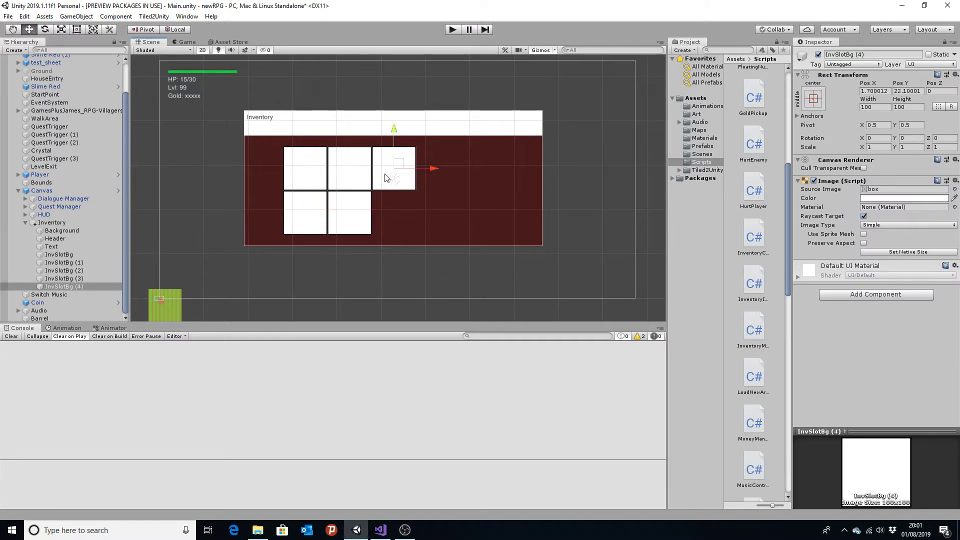
{"action": "left_click_drag", "start_coordinate": [405, 171], "coordinate": [492, 173]}
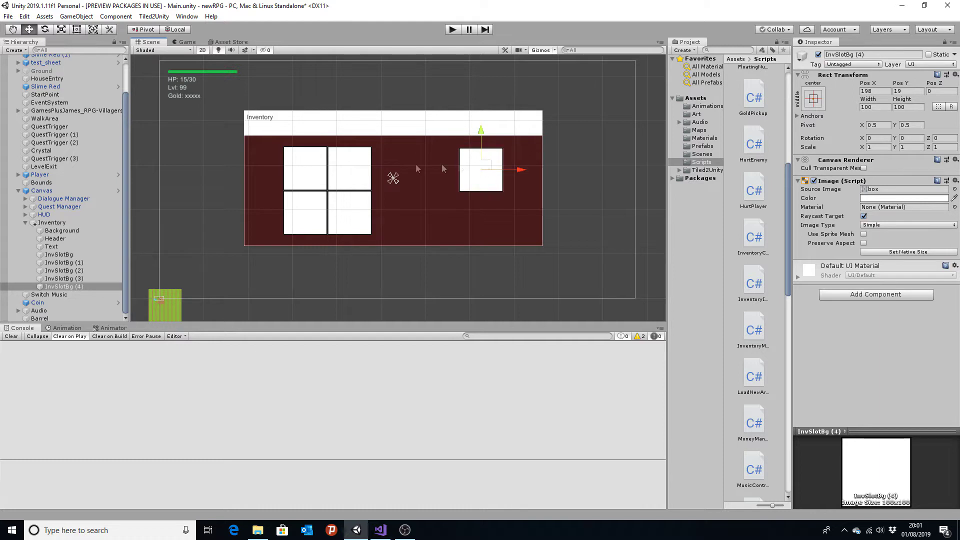
Move InvSlotBg (2) to the middle of the row
{"action": "left_click", "coordinate": [312, 170]}
{"action": "left_click", "coordinate": [314, 203]}
{"action": "left_click", "coordinate": [345, 176]}
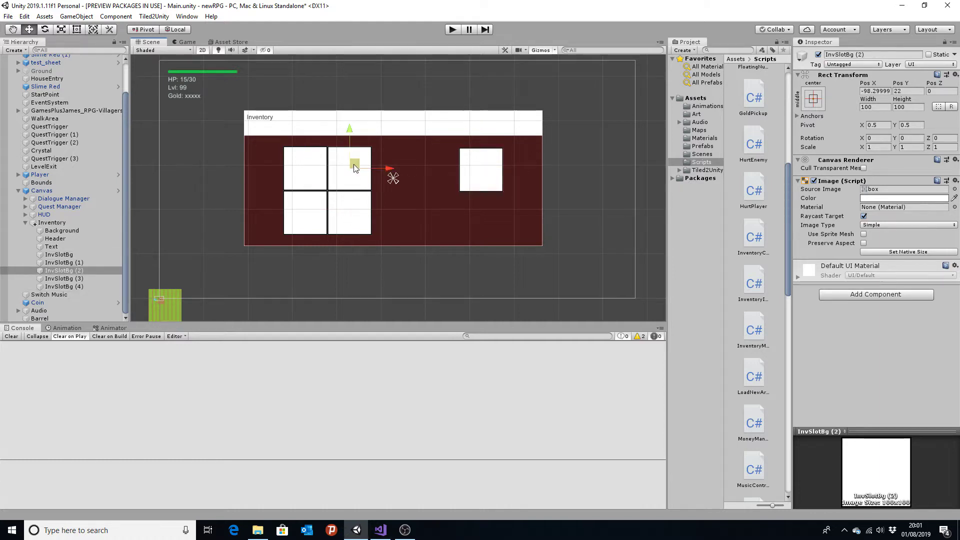
{"action": "left_click_drag", "start_coordinate": [355, 167], "coordinate": [399, 167]}
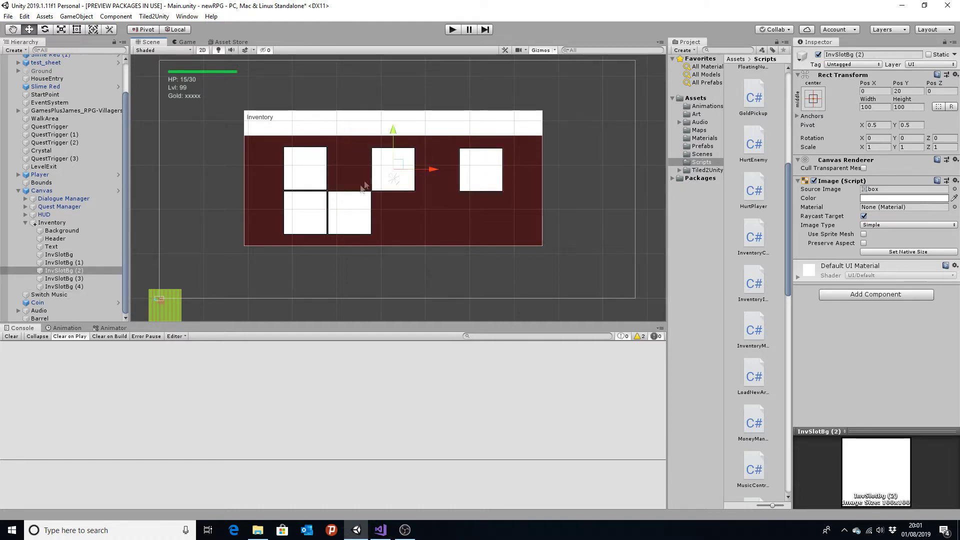
Move InvSlotBg (1) and InvSlotBg (3) up into the row's second and fourth positions
{"action": "left_click", "coordinate": [313, 218]}
{"action": "left_click_drag", "start_coordinate": [311, 210], "coordinate": [356, 169]}
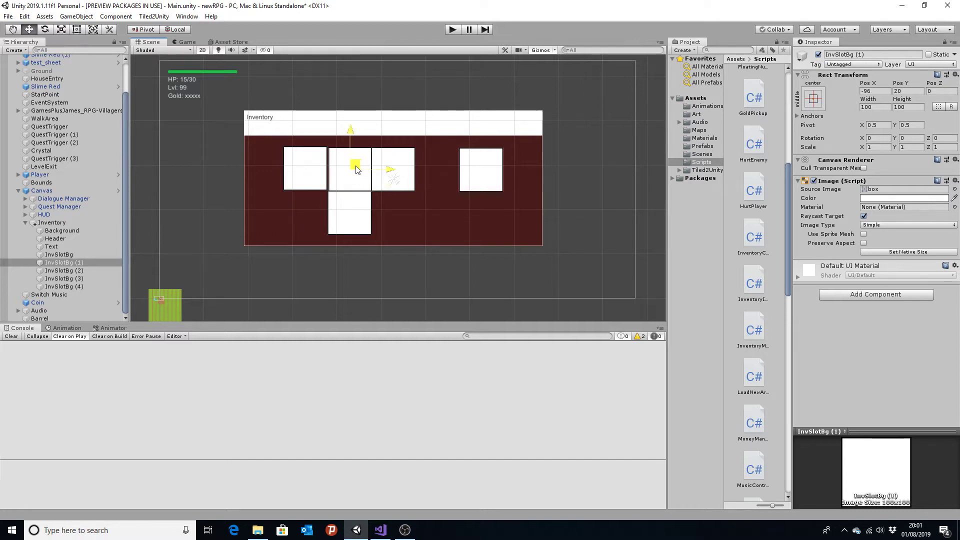
{"action": "left_click", "coordinate": [346, 212]}
{"action": "left_click_drag", "start_coordinate": [347, 213], "coordinate": [436, 169]}
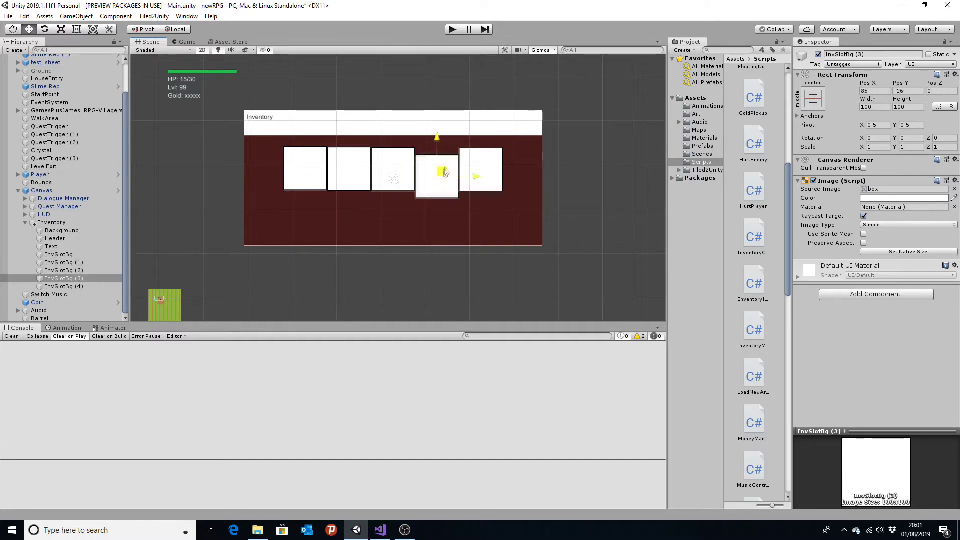
{"action": "scroll", "coordinate": [376, 174], "scroll_direction": "up", "scroll_amount": 5}
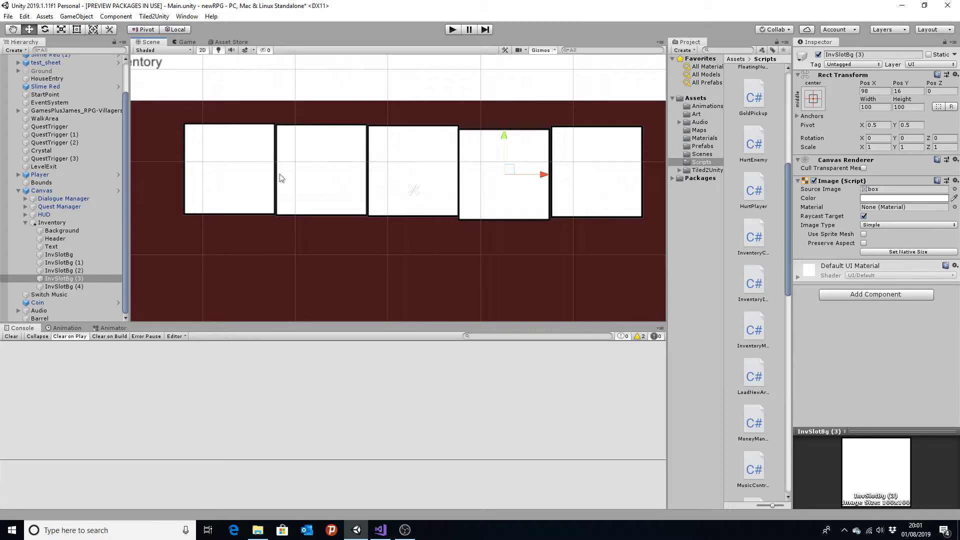
Set Pos Y to 22 on the first three slot backgrounds
{"action": "left_click", "coordinate": [226, 177]}
{"action": "scroll", "coordinate": [244, 174], "scroll_direction": "up", "scroll_amount": 2}
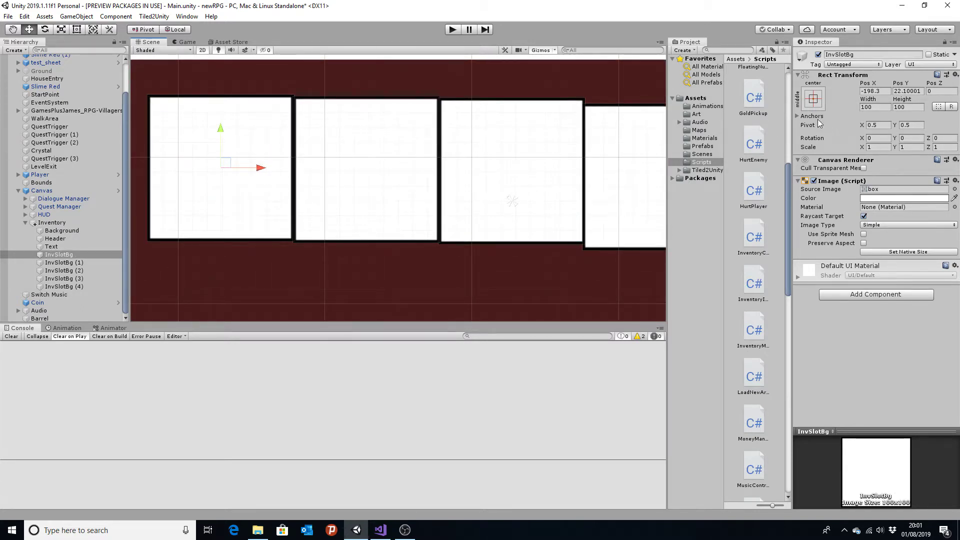
{"action": "left_click", "coordinate": [921, 92]}
{"action": "type", "text": "22"}
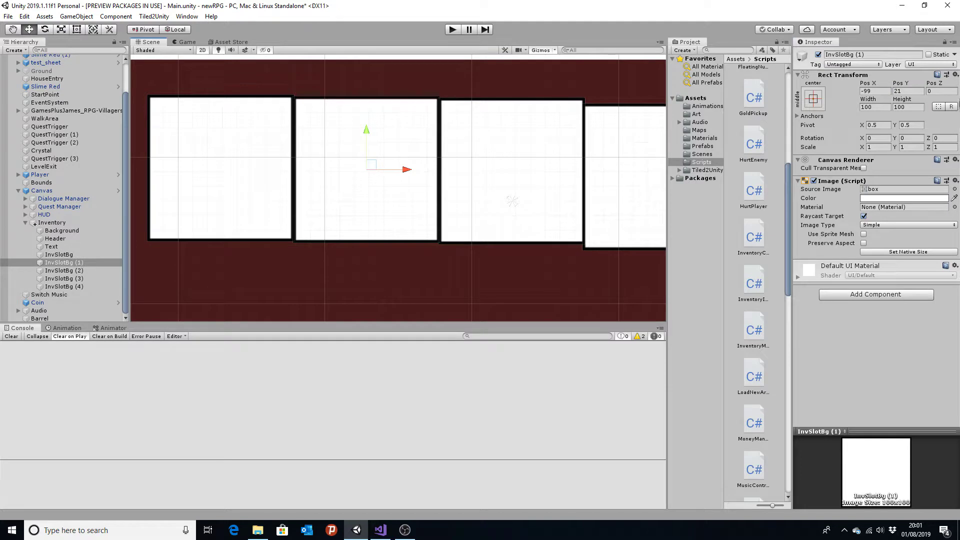
{"action": "left_click", "coordinate": [918, 90]}
{"action": "type", "text": "22"}
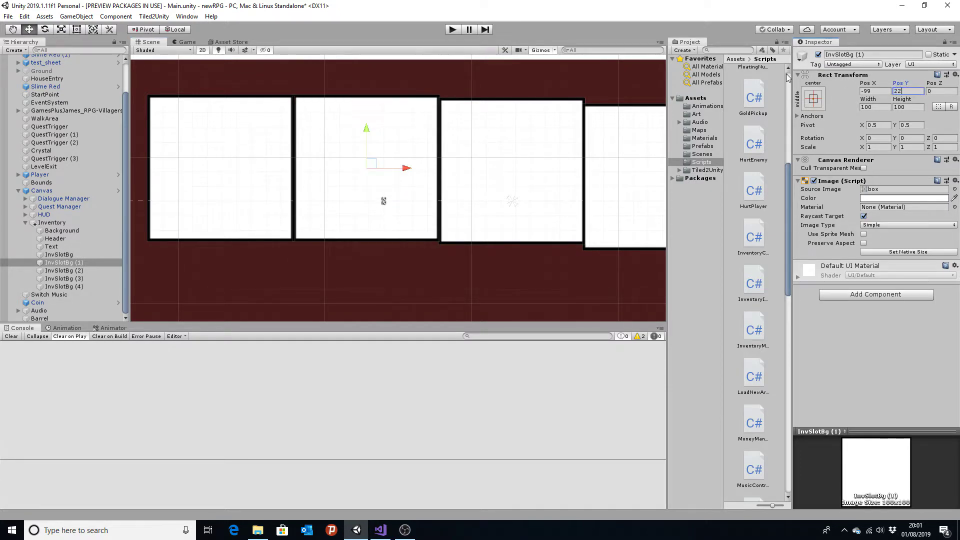
{"action": "left_click", "coordinate": [519, 176]}
{"action": "left_click", "coordinate": [908, 90]}
{"action": "type", "text": "22"}
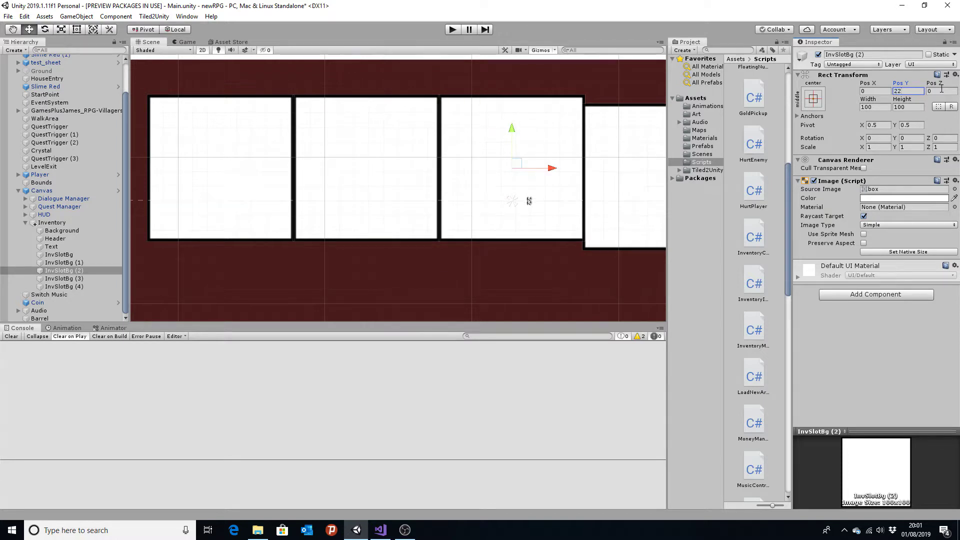
Set Pos Y to 22 on the fourth and fifth slot backgrounds
{"action": "left_click", "coordinate": [640, 150]}
{"action": "left_click", "coordinate": [908, 90]}
{"action": "type", "text": "2"}
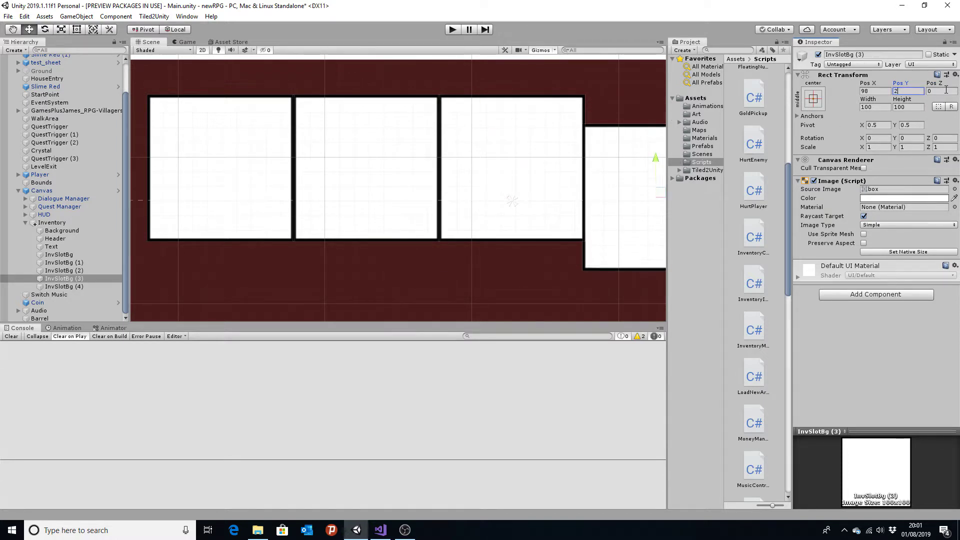
{"action": "type", "text": "2"}
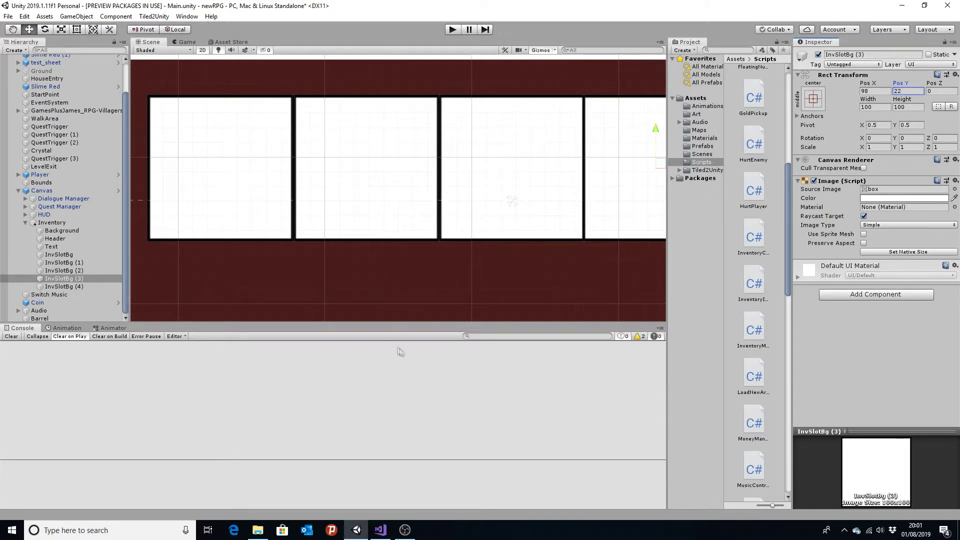
{"action": "scroll", "coordinate": [499, 279], "scroll_direction": "down", "scroll_amount": 2}
{"action": "scroll", "coordinate": [590, 232], "scroll_direction": "down", "scroll_amount": 2}
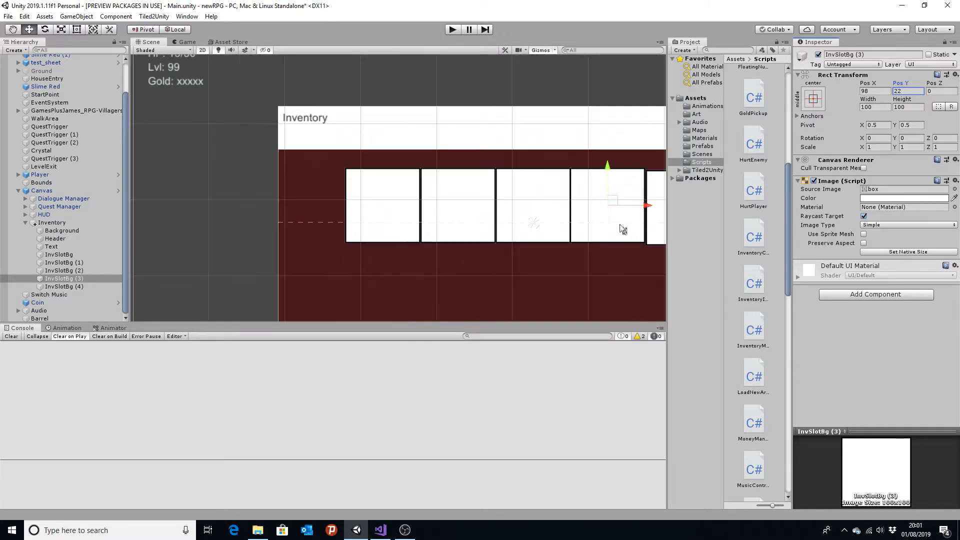
{"action": "left_click", "coordinate": [655, 220]}
{"action": "left_click", "coordinate": [906, 90]}
{"action": "type", "text": "22"}
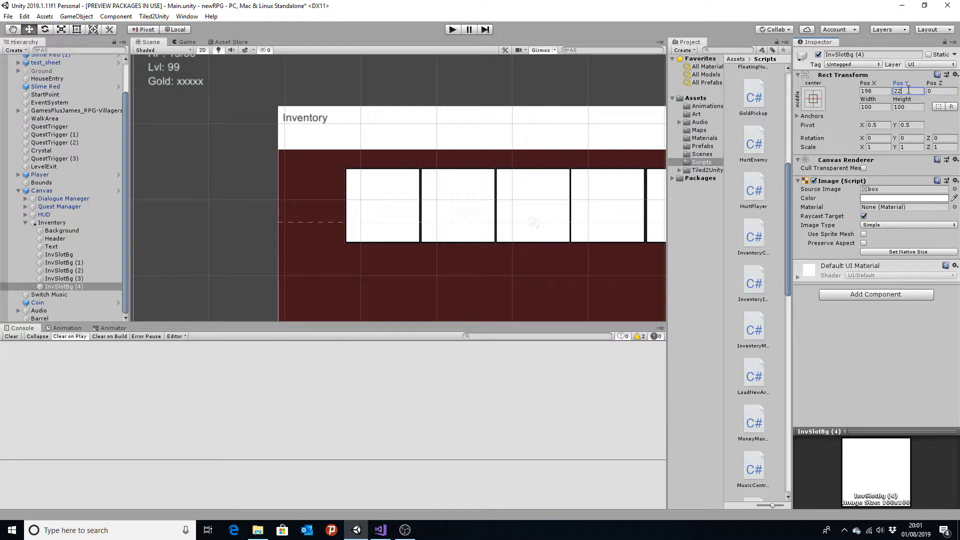
{"action": "left_click", "coordinate": [390, 197]}
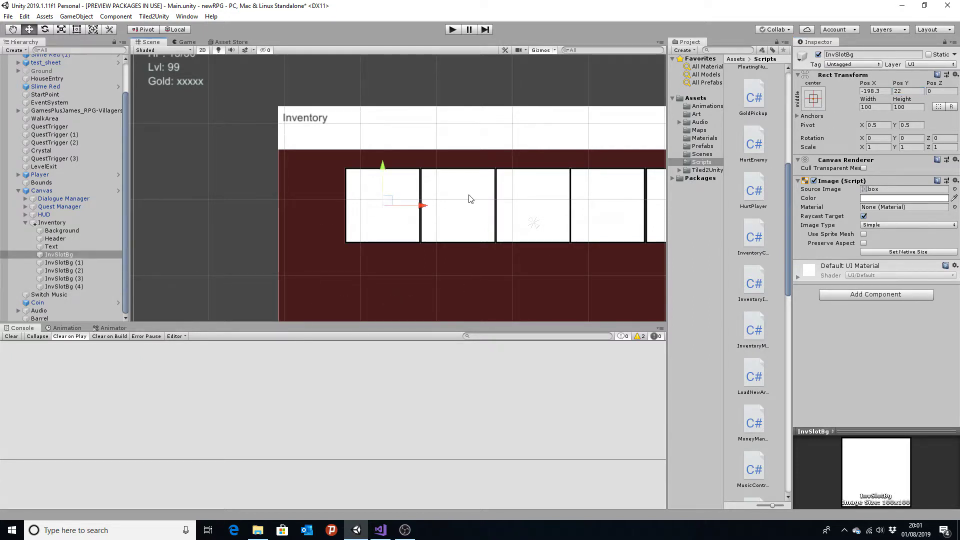
Zoom into the slot borders and nudge InvSlotBg (3) right to X 100.2
{"action": "scroll", "coordinate": [469, 199], "scroll_direction": "up", "scroll_amount": 2}
{"action": "scroll", "coordinate": [450, 197], "scroll_direction": "up", "scroll_amount": 3}
{"action": "scroll", "coordinate": [418, 191], "scroll_direction": "up", "scroll_amount": 3}
{"action": "scroll", "coordinate": [399, 197], "scroll_direction": "up", "scroll_amount": 2}
{"action": "scroll", "coordinate": [400, 195], "scroll_direction": "down", "scroll_amount": 2}
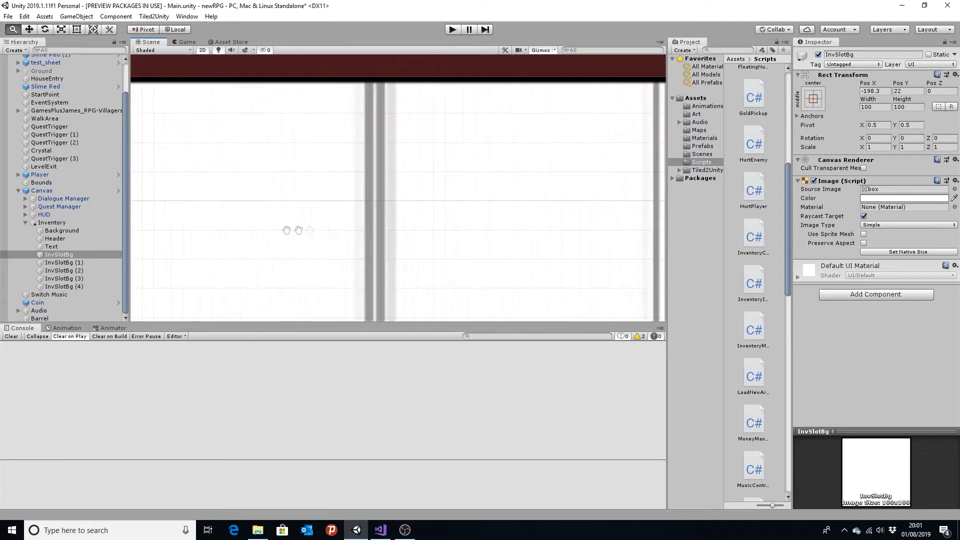
{"action": "mouse_move", "coordinate": [554, 226]}
{"action": "middle_mouse_down"}
{"action": "mouse_move", "coordinate": [358, 221]}
{"action": "mouse_move", "coordinate": [294, 199]}
{"action": "mouse_move", "coordinate": [260, 206]}
{"action": "middle_mouse_up"}
{"action": "left_click", "coordinate": [407, 164]}
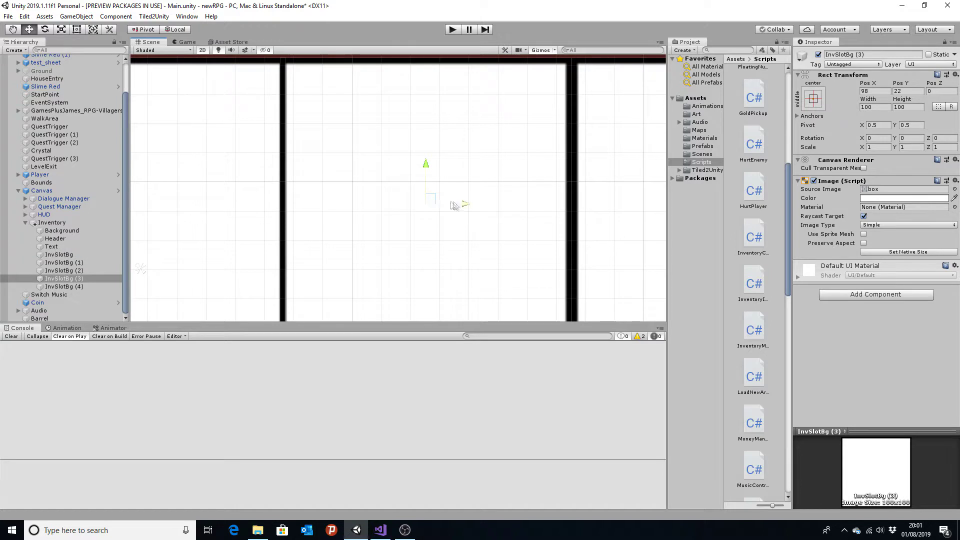
{"action": "left_click_drag", "start_coordinate": [465, 206], "coordinate": [472, 207]}
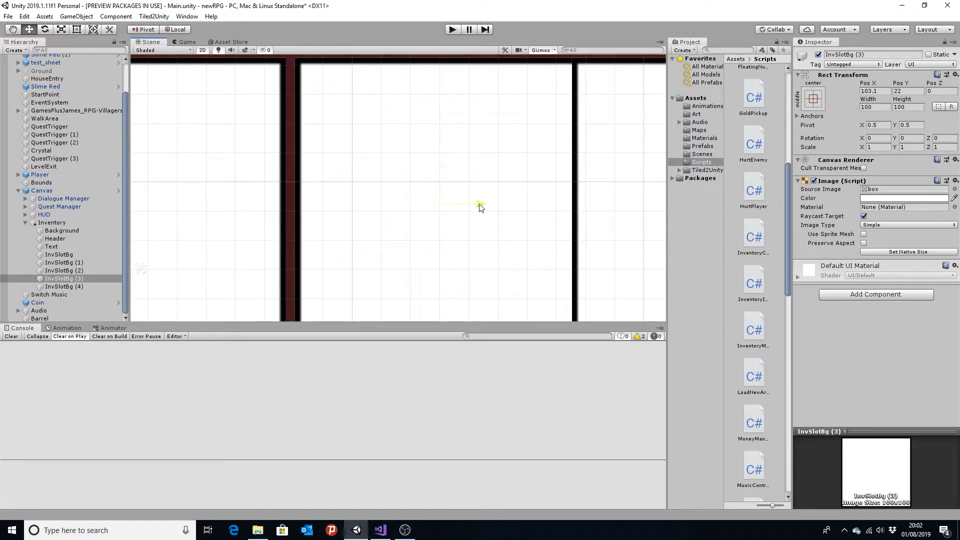
Nudge InvSlotBg (4) right to X 200.4, evening the gaps in the row
{"action": "left_click", "coordinate": [592, 219]}
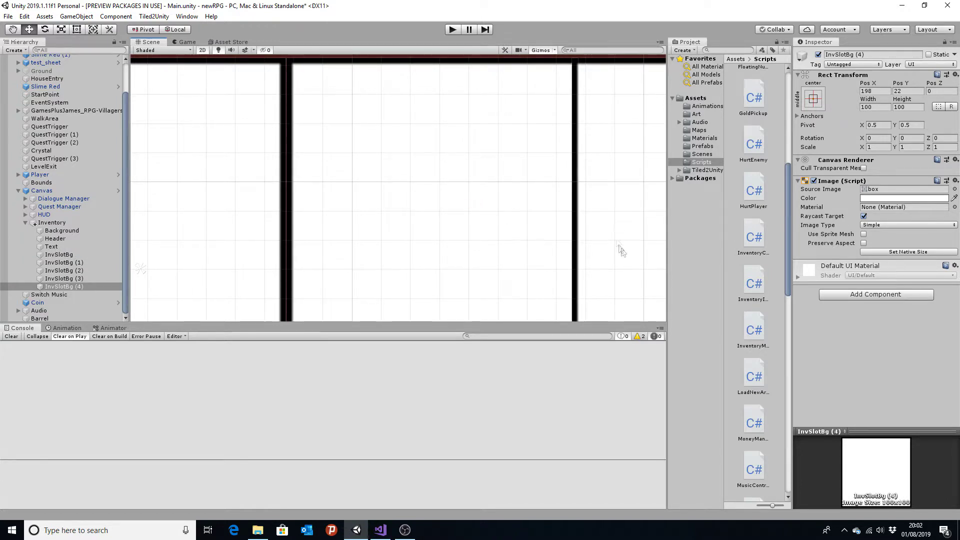
{"action": "scroll", "coordinate": [611, 295], "scroll_direction": "down", "scroll_amount": 2}
{"action": "scroll", "coordinate": [629, 288], "scroll_direction": "down", "scroll_amount": 2}
{"action": "scroll", "coordinate": [465, 257], "scroll_direction": "down", "scroll_amount": 2}
{"action": "scroll", "coordinate": [521, 218], "scroll_direction": "down", "scroll_amount": 1}
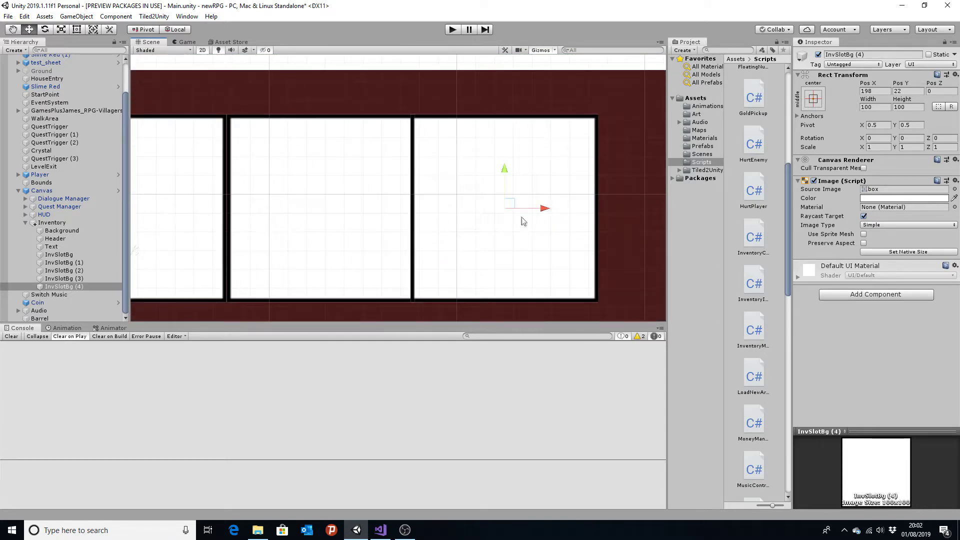
{"action": "scroll", "coordinate": [478, 210], "scroll_direction": "up", "scroll_amount": 3}
{"action": "scroll", "coordinate": [558, 209], "scroll_direction": "up", "scroll_amount": 2}
{"action": "left_click_drag", "start_coordinate": [558, 209], "coordinate": [566, 210]}
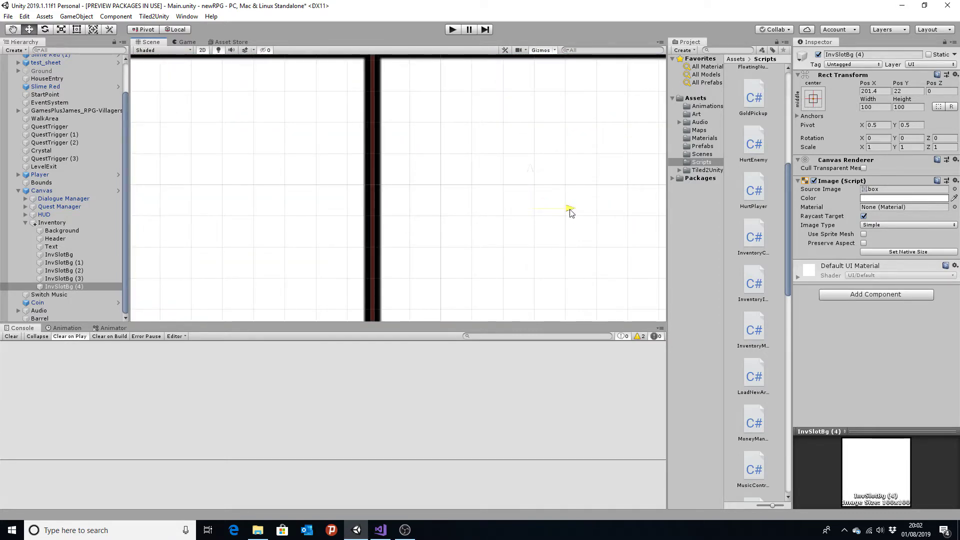
{"action": "scroll", "coordinate": [456, 214], "scroll_direction": "up", "scroll_amount": 1}
{"action": "scroll", "coordinate": [455, 214], "scroll_direction": "up", "scroll_amount": 2}
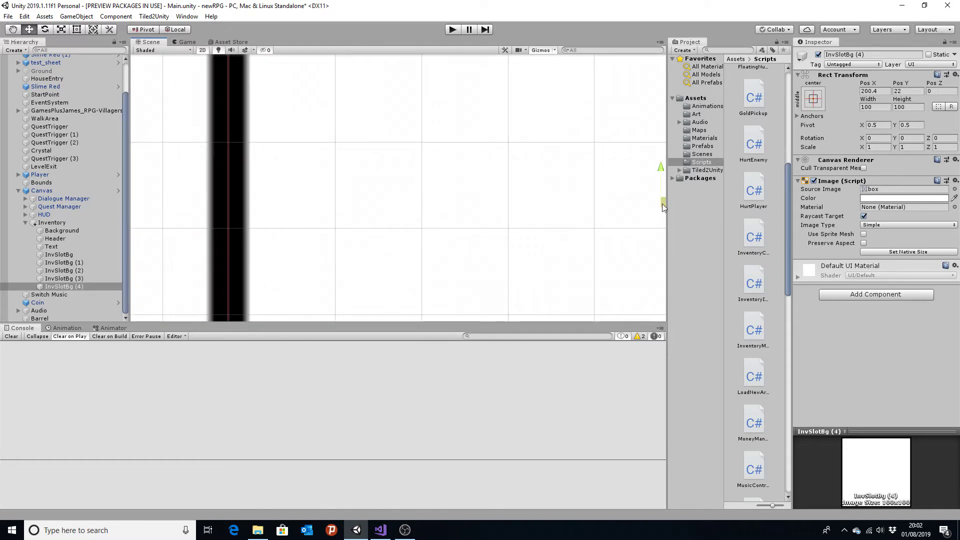
{"action": "scroll", "coordinate": [591, 271], "scroll_direction": "down", "scroll_amount": 5}
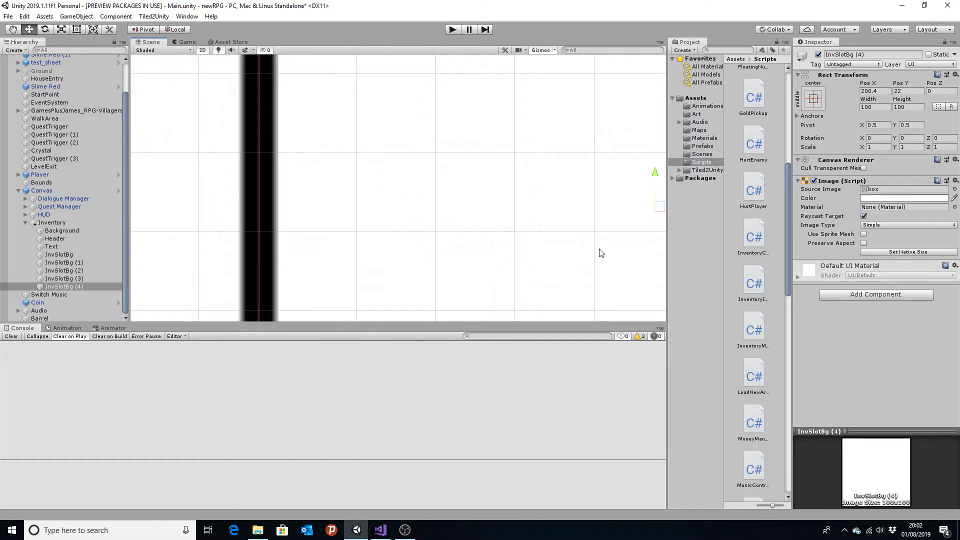
{"action": "scroll", "coordinate": [567, 236], "scroll_direction": "down", "scroll_amount": 3}
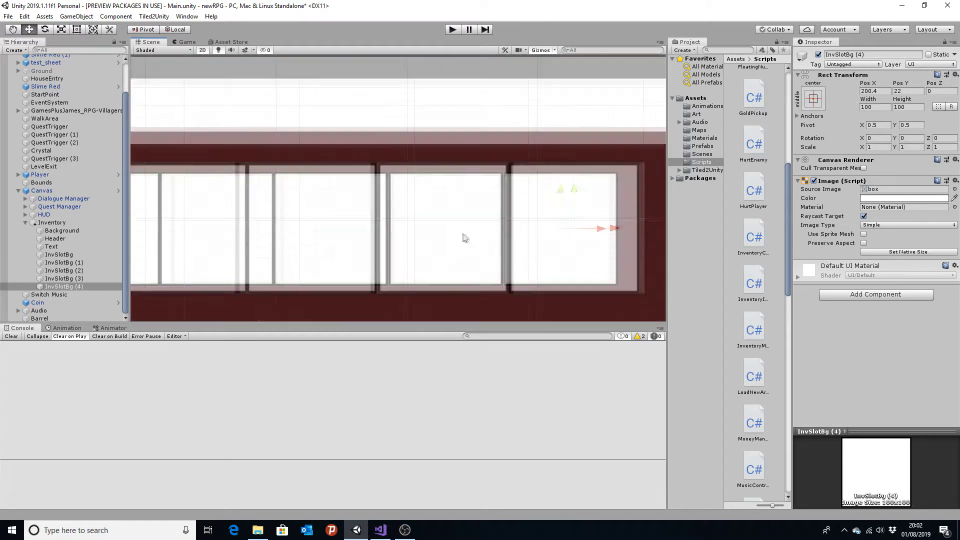
{"action": "scroll", "coordinate": [465, 236], "scroll_direction": "down", "scroll_amount": 3}
{"action": "left_click", "coordinate": [253, 230]}
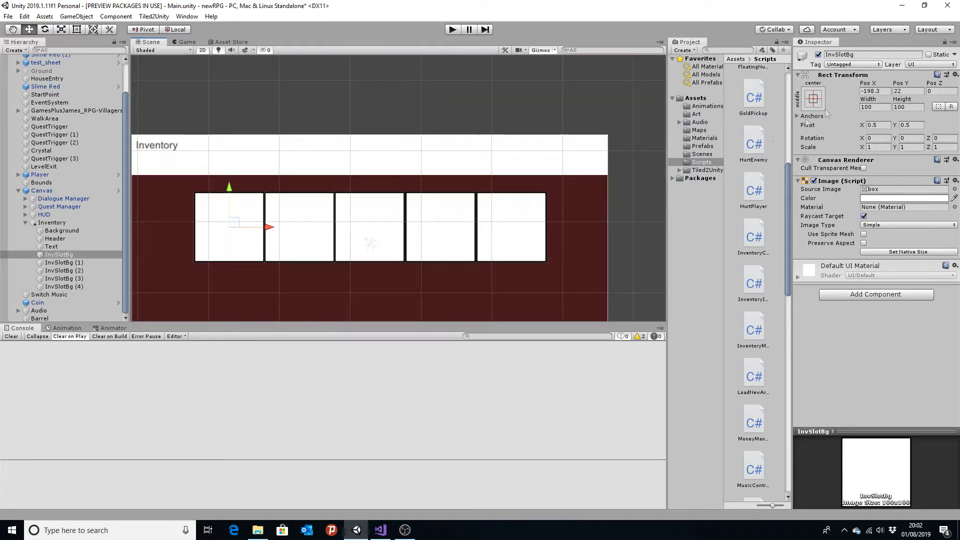
Set the first two slots' Pos X to -198 and -98
{"action": "left_click", "coordinate": [885, 94]}
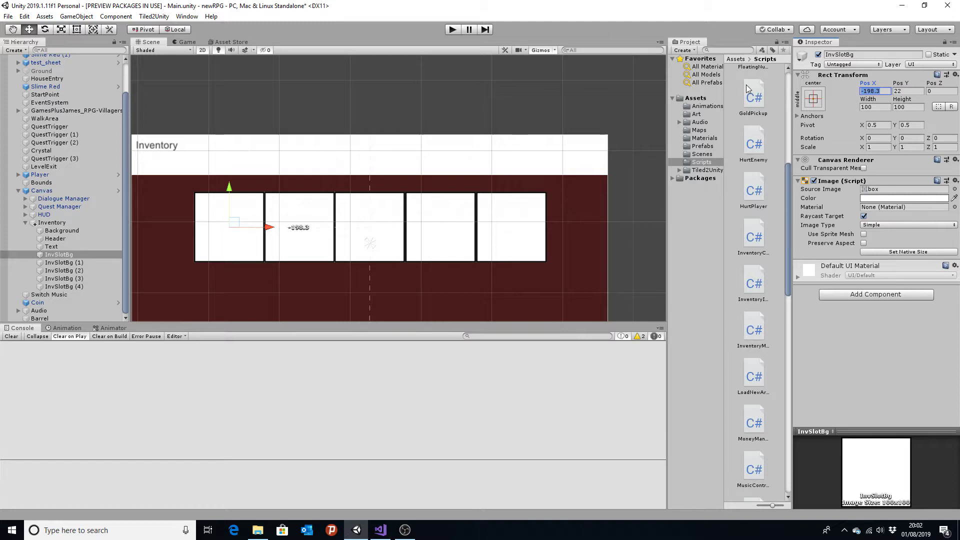
{"action": "type", "text": "198"}
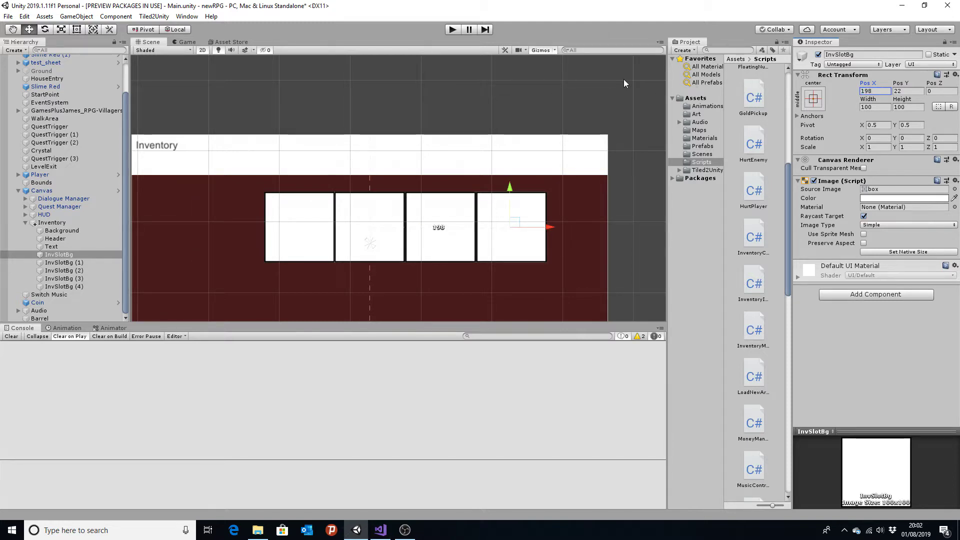
{"action": "left_click", "coordinate": [880, 92]}
{"action": "type", "text": "-"}
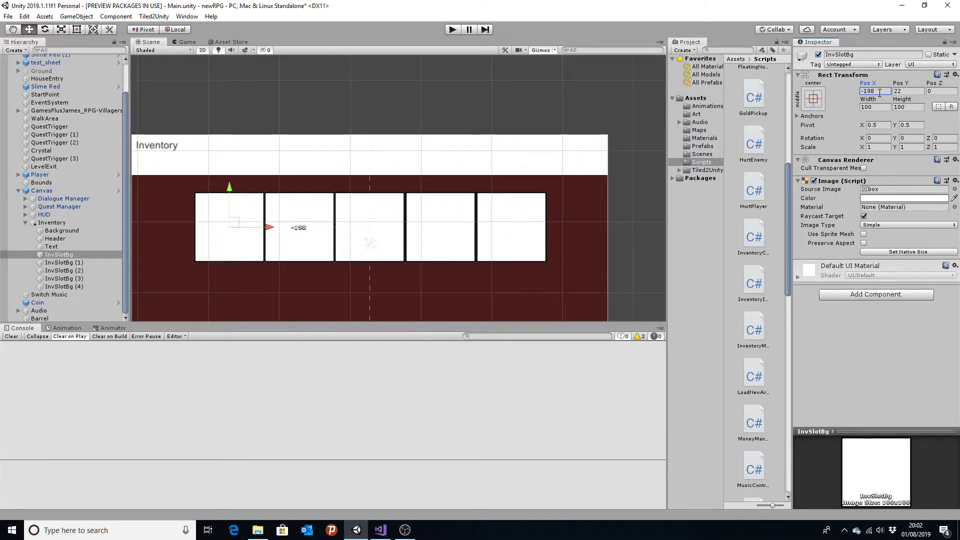
{"action": "left_click", "coordinate": [290, 224]}
{"action": "left_click", "coordinate": [870, 92]}
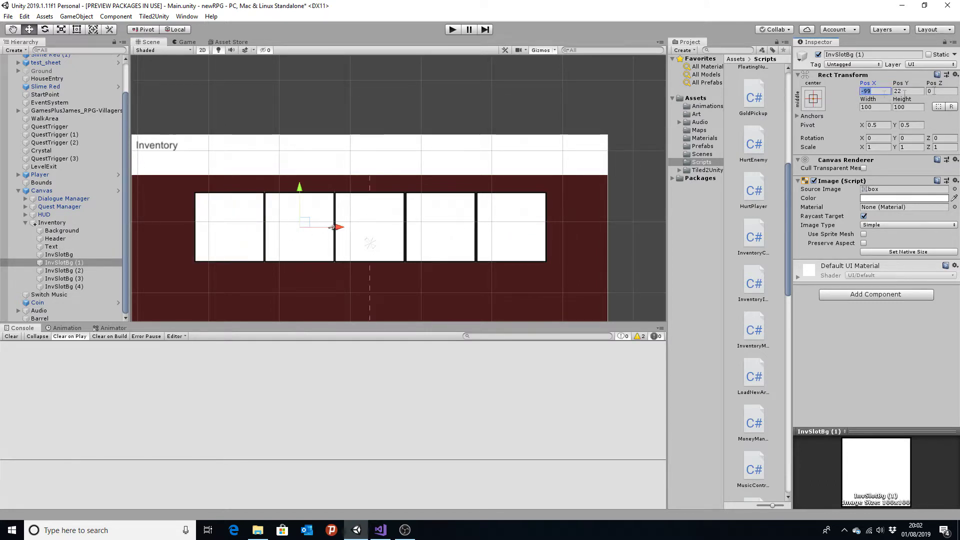
{"action": "type", "text": "-98"}
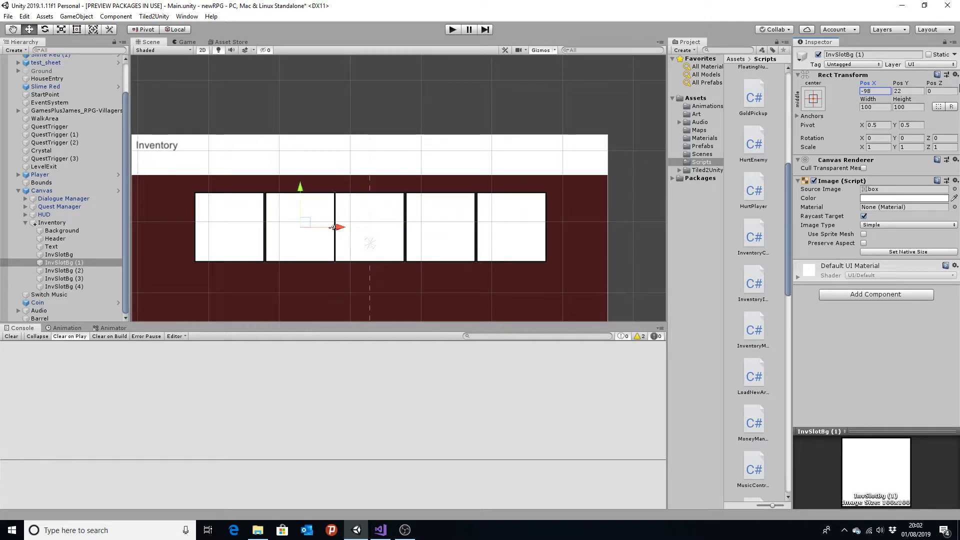
Set the third, fourth and fifth slots' Pos X to 2, 102 and 202
{"action": "left_click", "coordinate": [370, 230]}
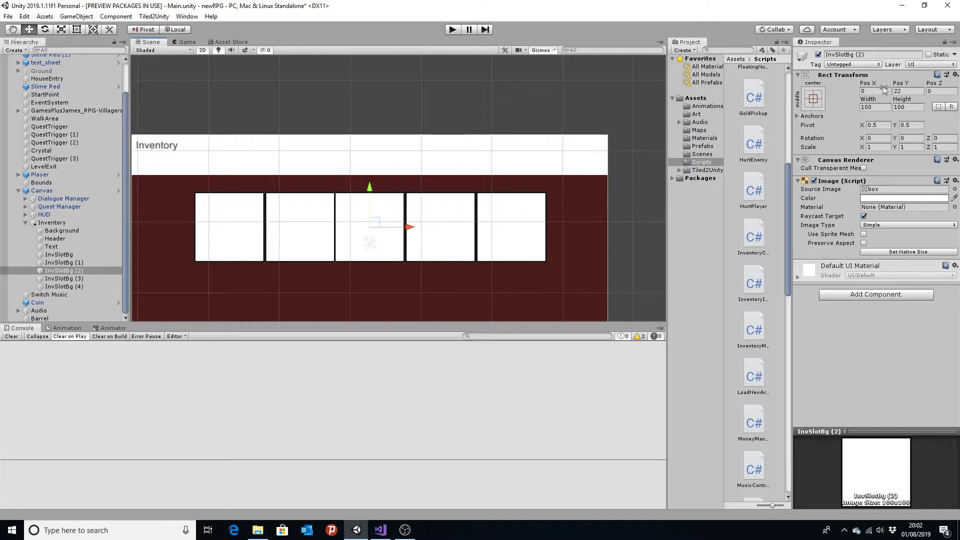
{"action": "left_click", "coordinate": [885, 90]}
{"action": "type", "text": "2"}
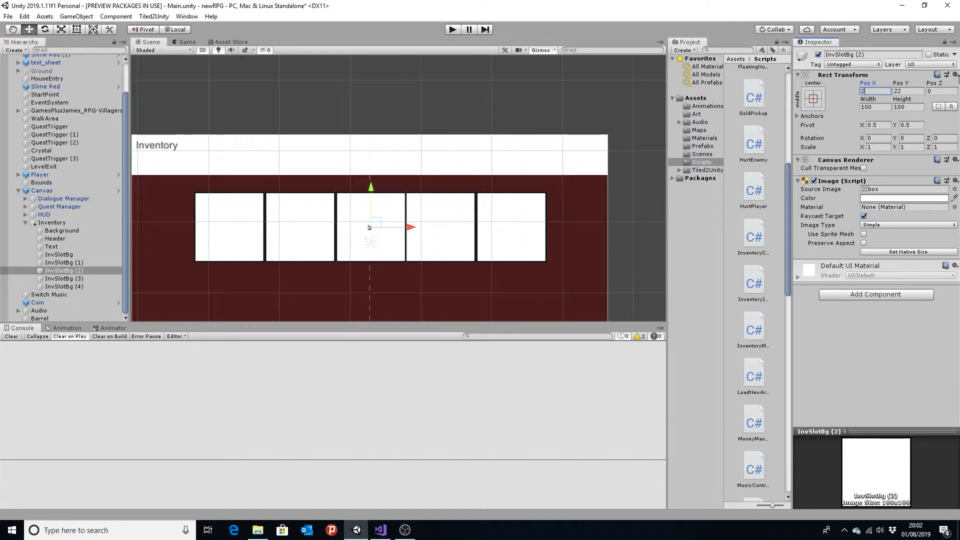
{"action": "left_click", "coordinate": [470, 231]}
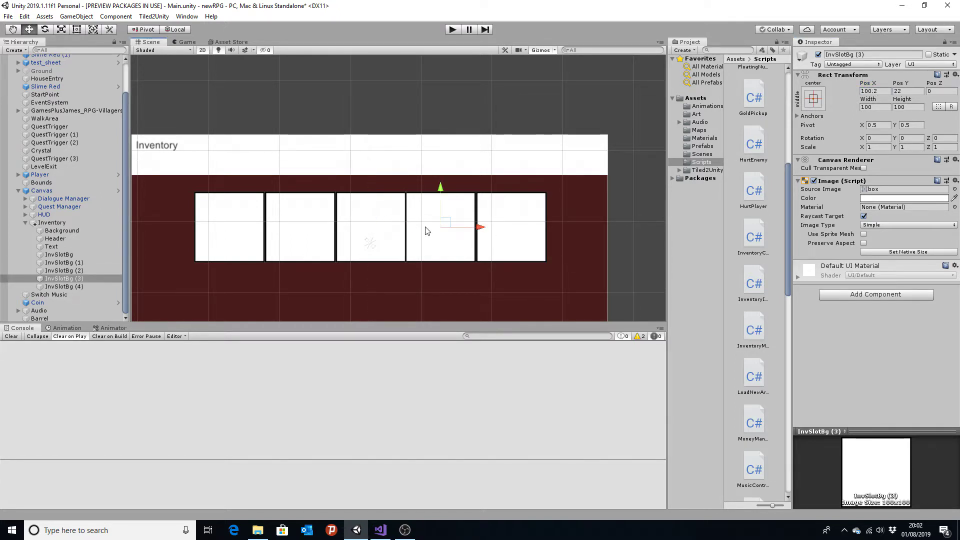
{"action": "left_click", "coordinate": [882, 90]}
{"action": "type", "text": "102"}
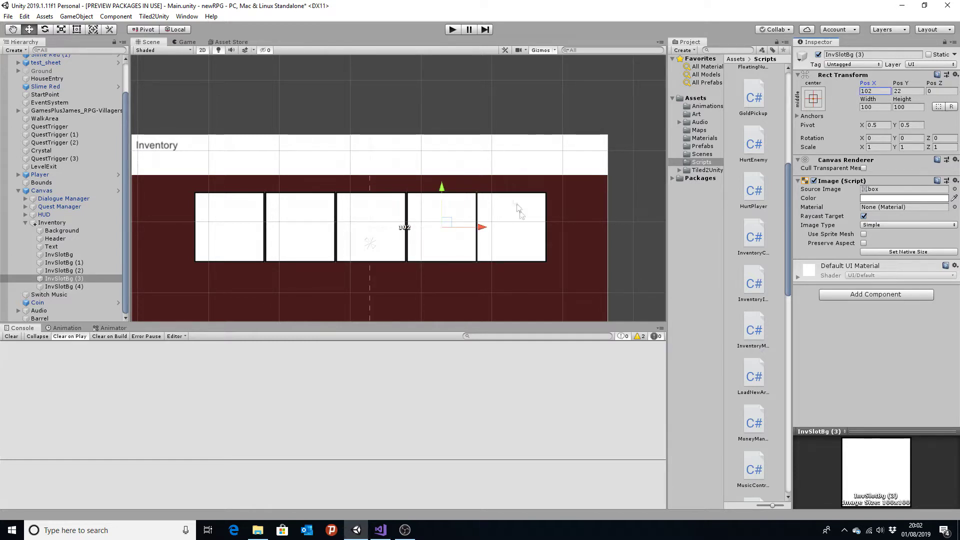
{"action": "left_click", "coordinate": [518, 209]}
{"action": "left_click", "coordinate": [881, 91]}
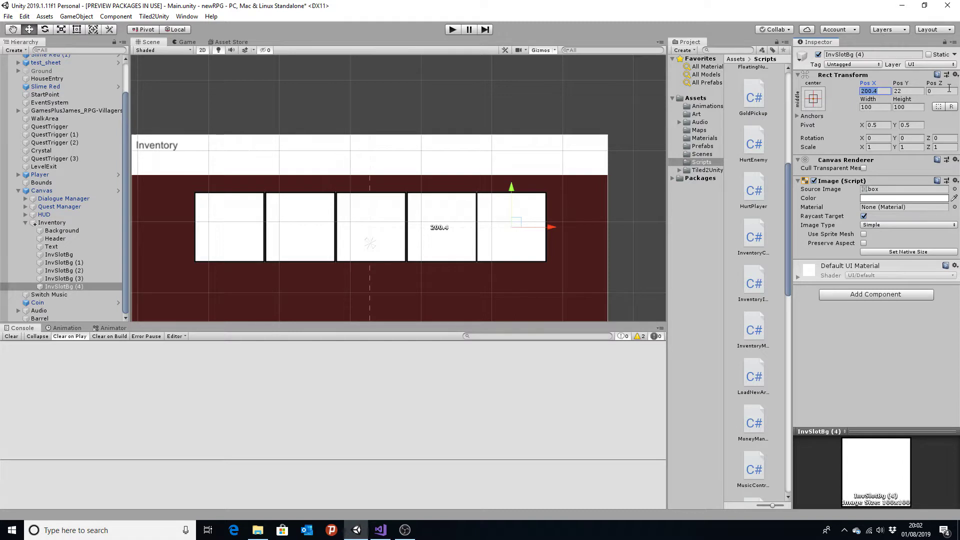
{"action": "type", "text": "202"}
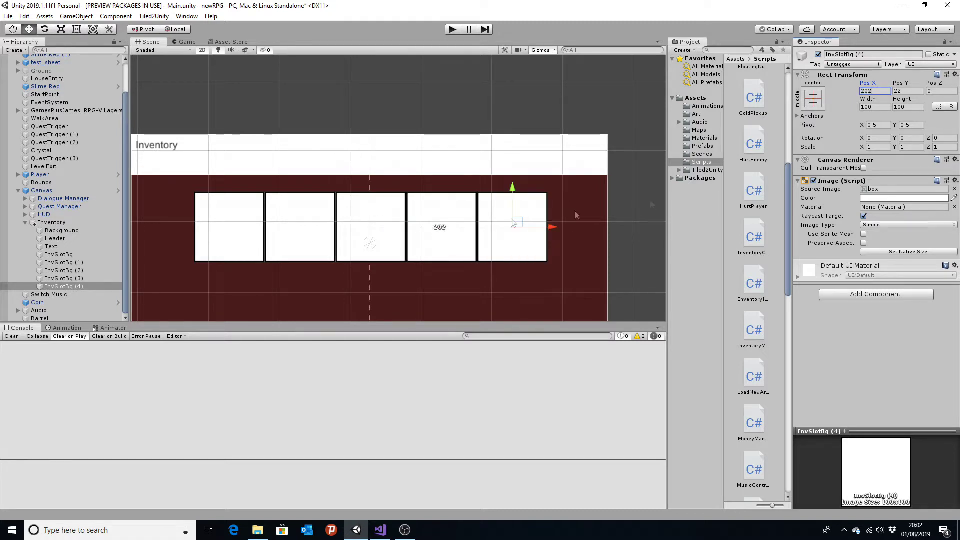
{"action": "left_click", "coordinate": [279, 226]}
Duplicate the five slot backgrounds and drag the copies down into a second row
{"action": "left_click", "coordinate": [294, 223], "text": "shift"}
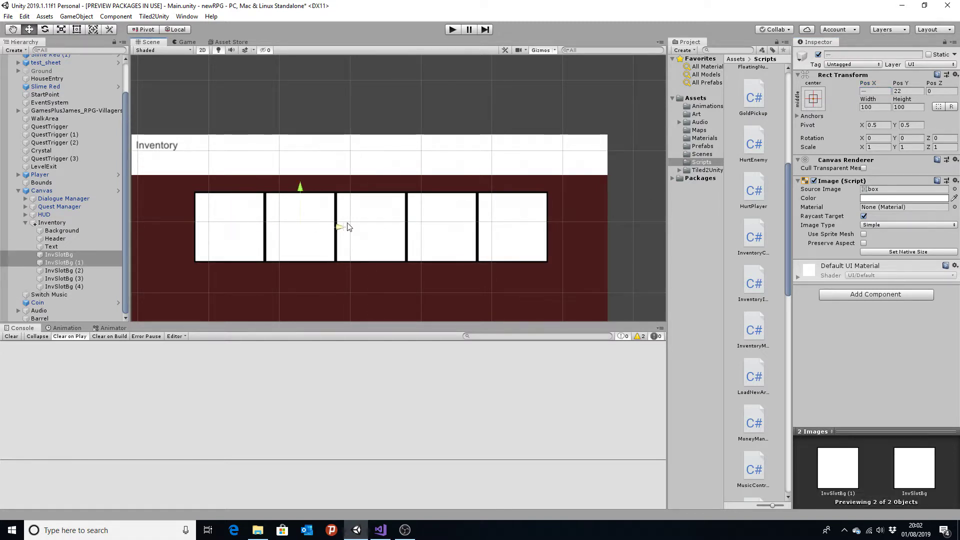
{"action": "left_click", "coordinate": [71, 287], "text": "shift"}
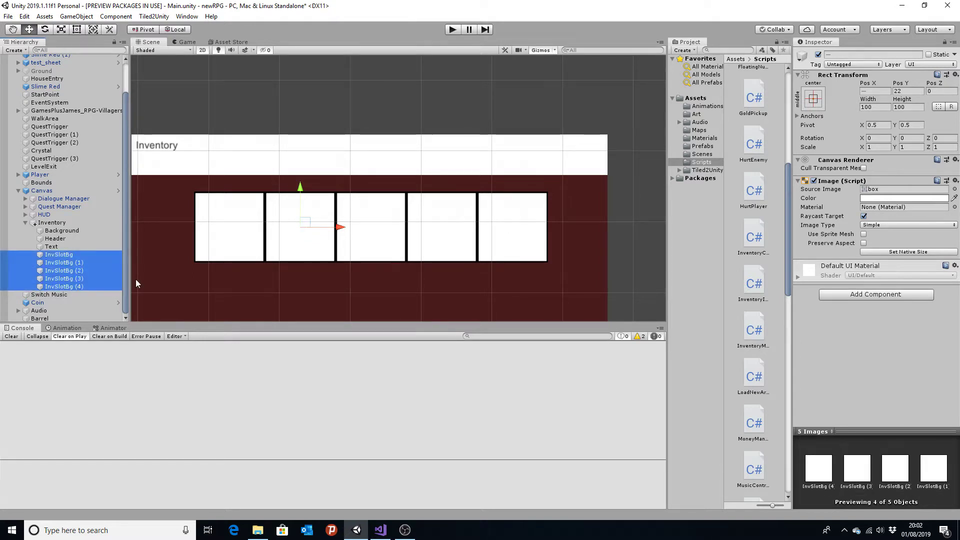
{"action": "key", "text": "ctrl+d"}
{"action": "scroll", "coordinate": [490, 206], "scroll_direction": "down", "scroll_amount": 1}
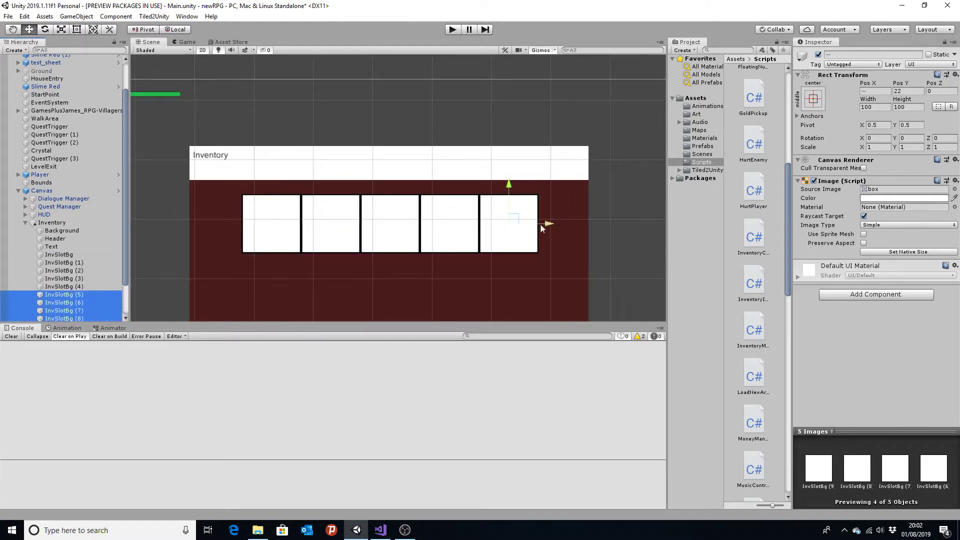
{"action": "left_click_drag", "start_coordinate": [510, 183], "coordinate": [510, 242]}
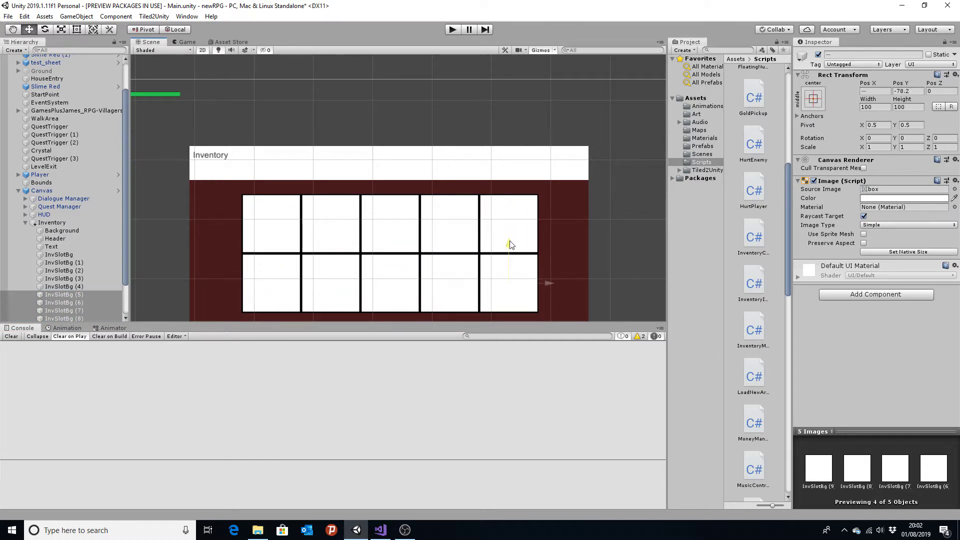
Duplicate all ten slots, creating InvSlotBg (10) through InvSlotBg (19)
{"action": "scroll", "coordinate": [509, 258], "scroll_direction": "up", "scroll_amount": 3}
{"action": "scroll", "coordinate": [538, 300], "scroll_direction": "up", "scroll_amount": 2}
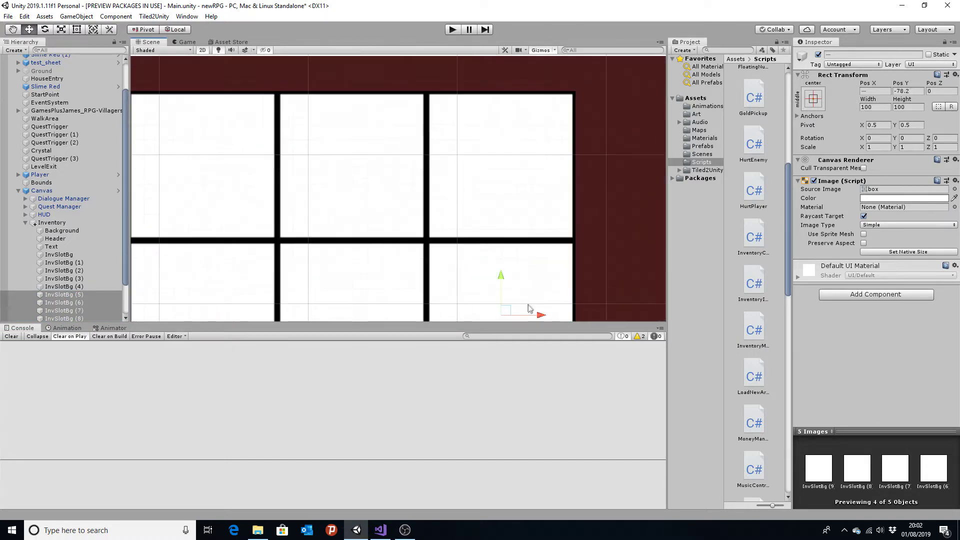
{"action": "scroll", "coordinate": [500, 274], "scroll_direction": "up", "scroll_amount": 3}
{"action": "scroll", "coordinate": [478, 253], "scroll_direction": "up", "scroll_amount": 2}
{"action": "scroll", "coordinate": [484, 255], "scroll_direction": "up", "scroll_amount": 2}
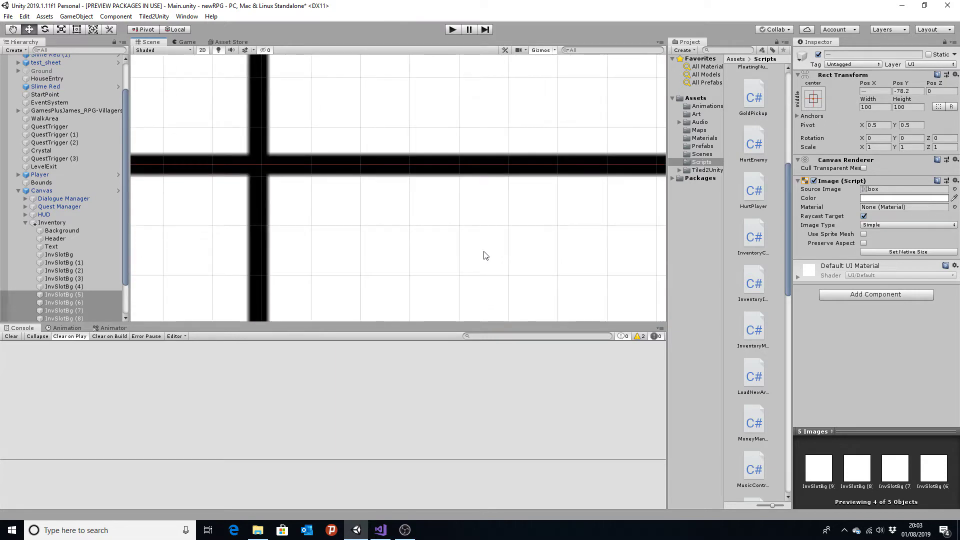
{"action": "scroll", "coordinate": [482, 253], "scroll_direction": "down", "scroll_amount": 3}
{"action": "scroll", "coordinate": [491, 257], "scroll_direction": "down", "scroll_amount": 3}
{"action": "scroll", "coordinate": [487, 261], "scroll_direction": "down", "scroll_amount": 4}
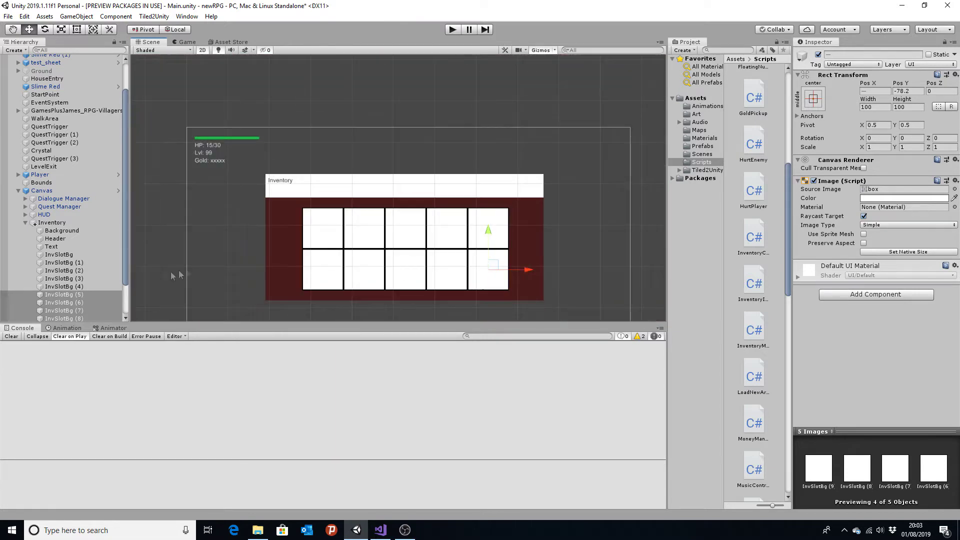
{"action": "scroll", "coordinate": [95, 273], "scroll_direction": "down", "scroll_amount": 2}
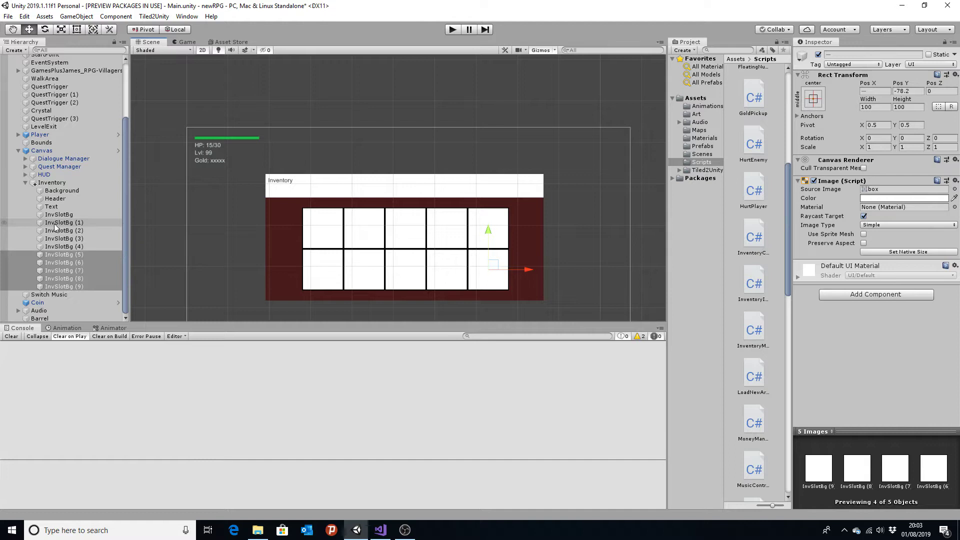
{"action": "left_click", "coordinate": [90, 215]}
{"action": "left_click", "coordinate": [100, 287], "text": "shift"}
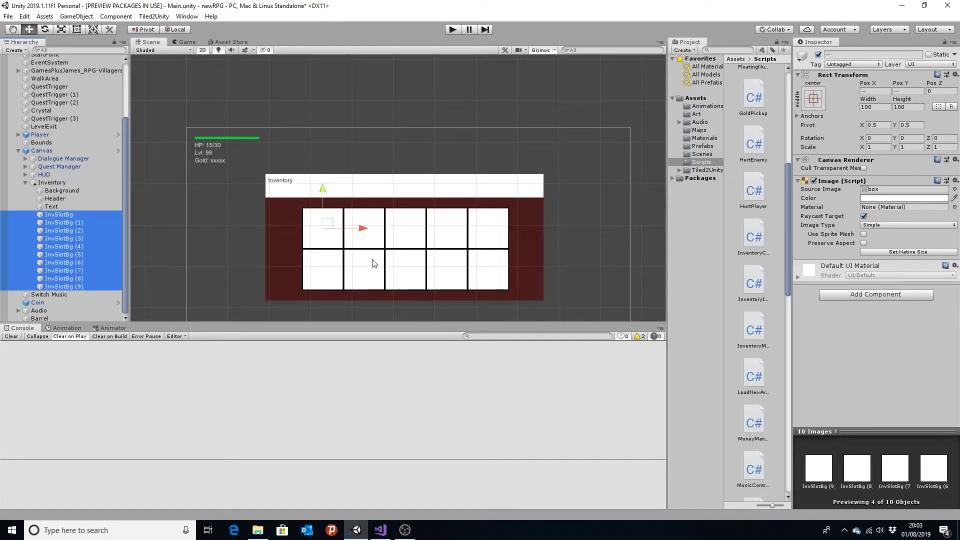
{"action": "key", "text": "ctrl+d"}
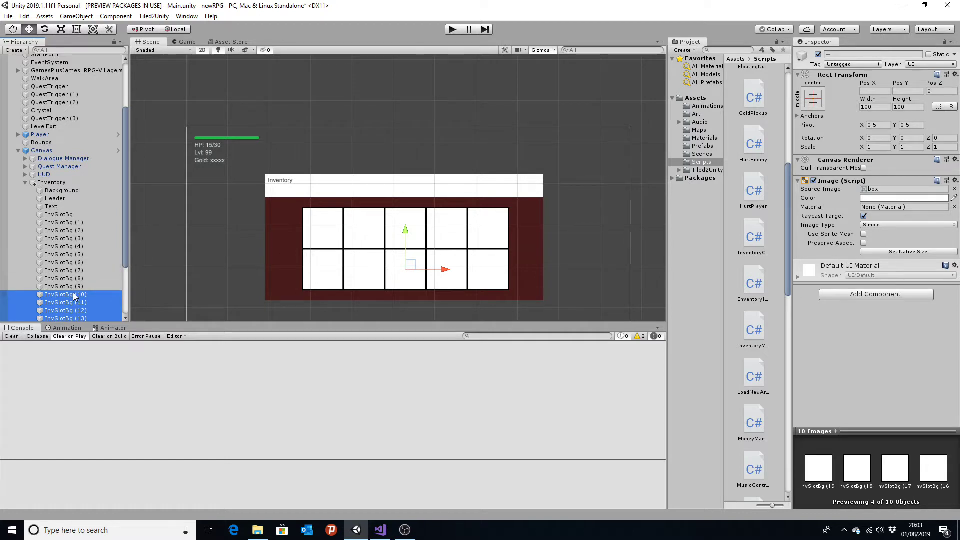
{"action": "left_click", "coordinate": [76, 295]}
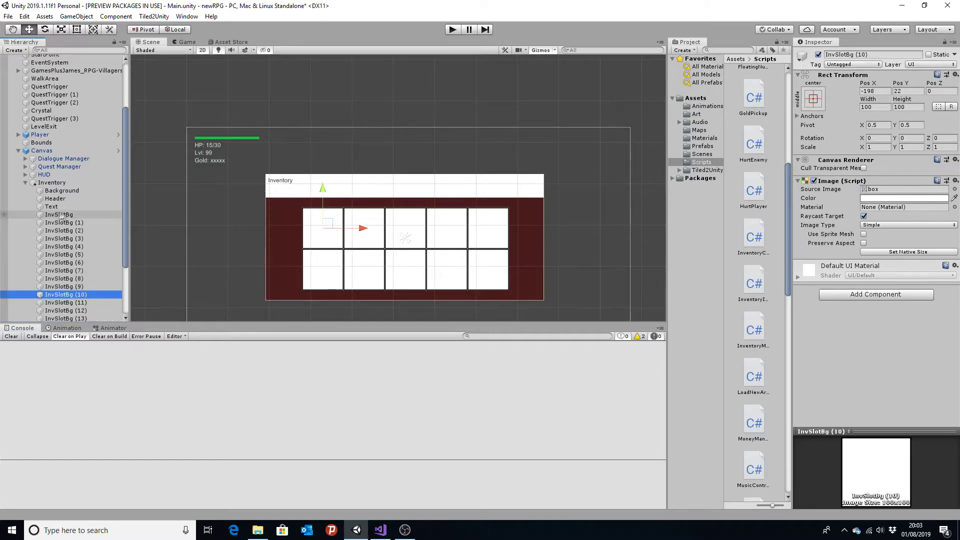
Select the Canvas, scroll to its inventory script and drag InvSlotBg into the Bg Inventory Position list
{"action": "left_click", "coordinate": [55, 151]}
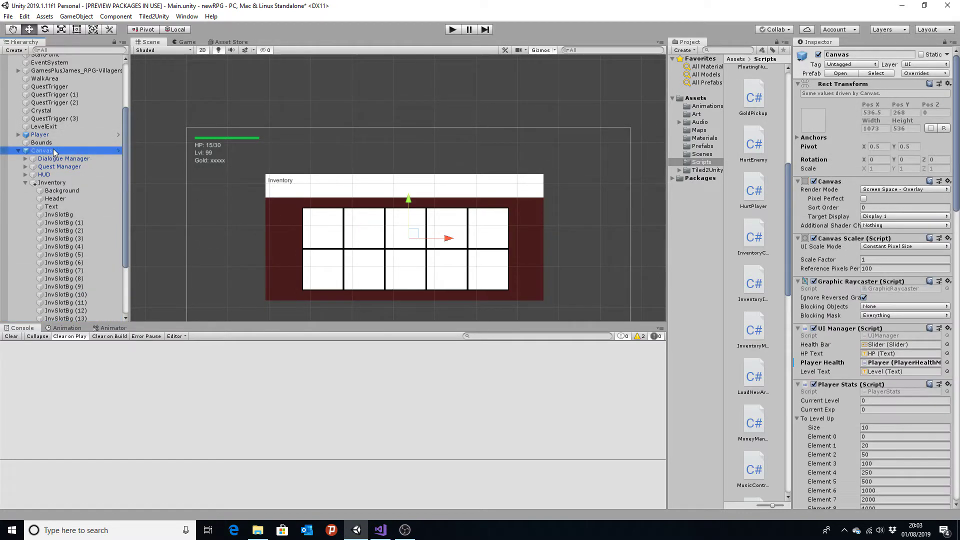
{"action": "scroll", "coordinate": [825, 346], "scroll_direction": "down", "scroll_amount": 15}
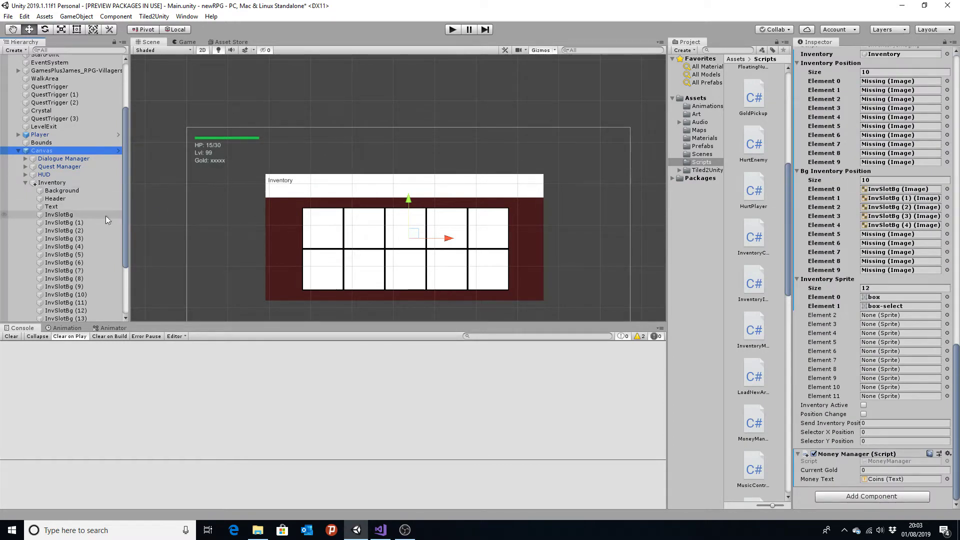
{"action": "left_click", "coordinate": [71, 214]}
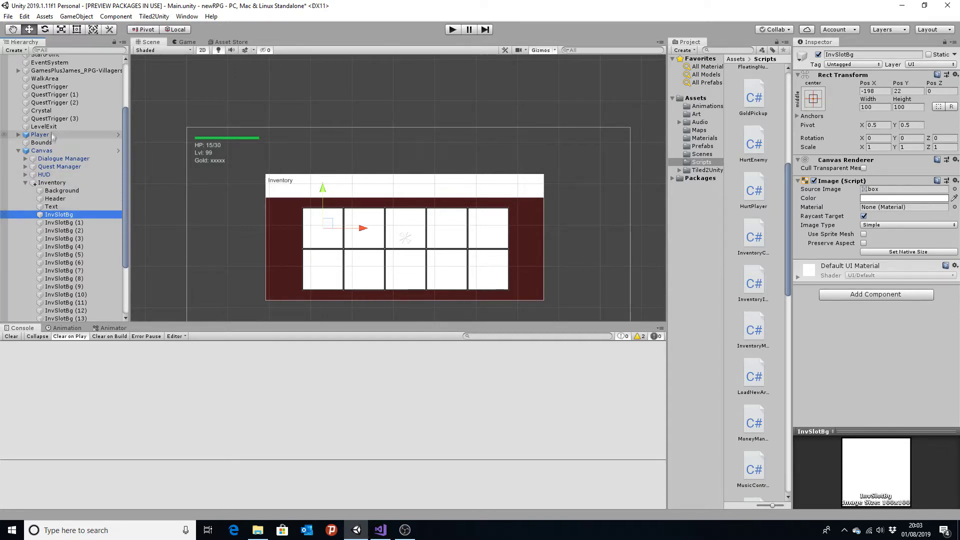
{"action": "left_click", "coordinate": [42, 151]}
{"action": "scroll", "coordinate": [854, 282], "scroll_direction": "down", "scroll_amount": 5}
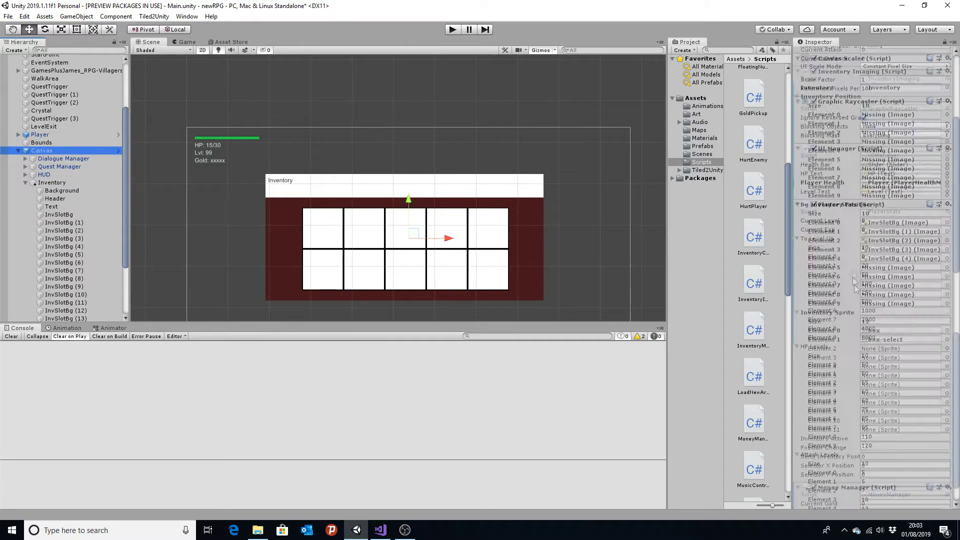
{"action": "scroll", "coordinate": [865, 316], "scroll_direction": "down", "scroll_amount": 3}
{"action": "scroll", "coordinate": [900, 280], "scroll_direction": "down", "scroll_amount": 2}
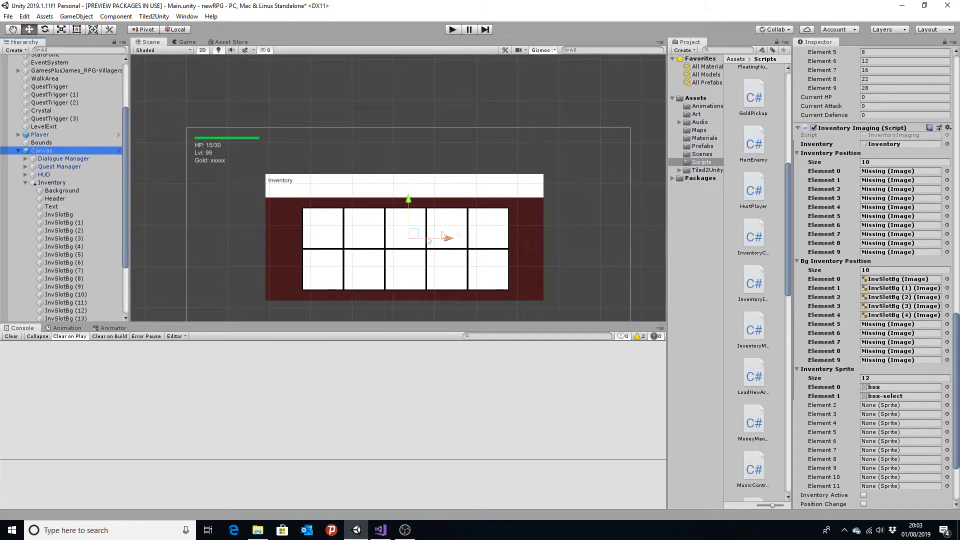
{"action": "mouse_move", "coordinate": [59, 216]}
{"action": "left_mouse_down"}
{"action": "mouse_move", "coordinate": [868, 256]}
{"action": "mouse_move", "coordinate": [80, 211]}
{"action": "mouse_move", "coordinate": [909, 291]}
{"action": "left_mouse_up"}
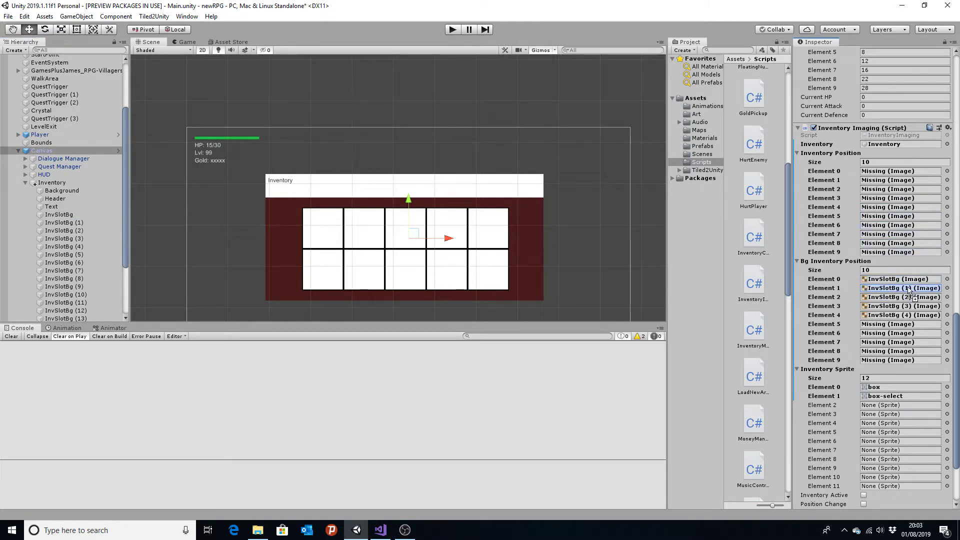
{"action": "mouse_move", "coordinate": [909, 291]}
{"action": "left_mouse_down"}
{"action": "mouse_move", "coordinate": [795, 291]}
{"action": "mouse_move", "coordinate": [890, 309]}
{"action": "left_mouse_up"}
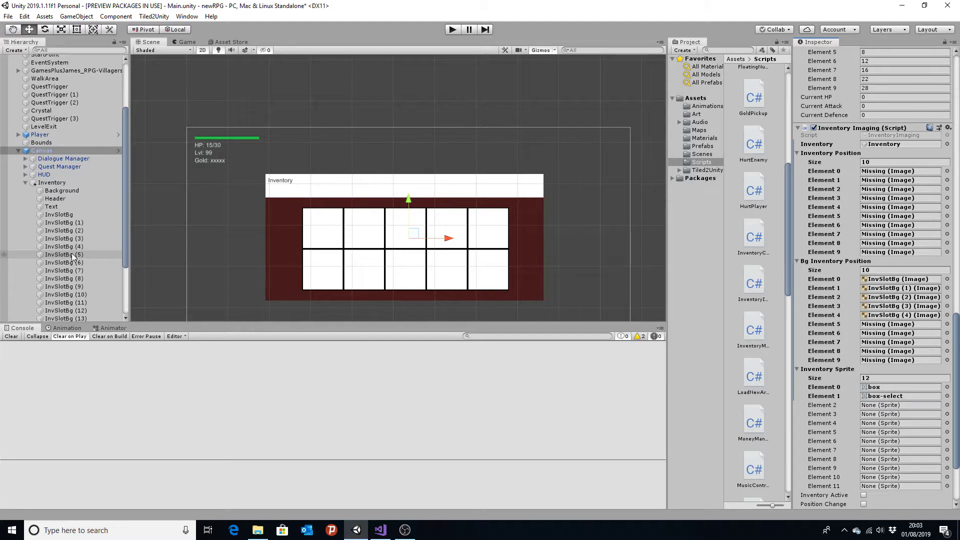
Select InvSlotBg (5) and adjust objects in the Hierarchy
{"action": "left_click", "coordinate": [72, 255]}
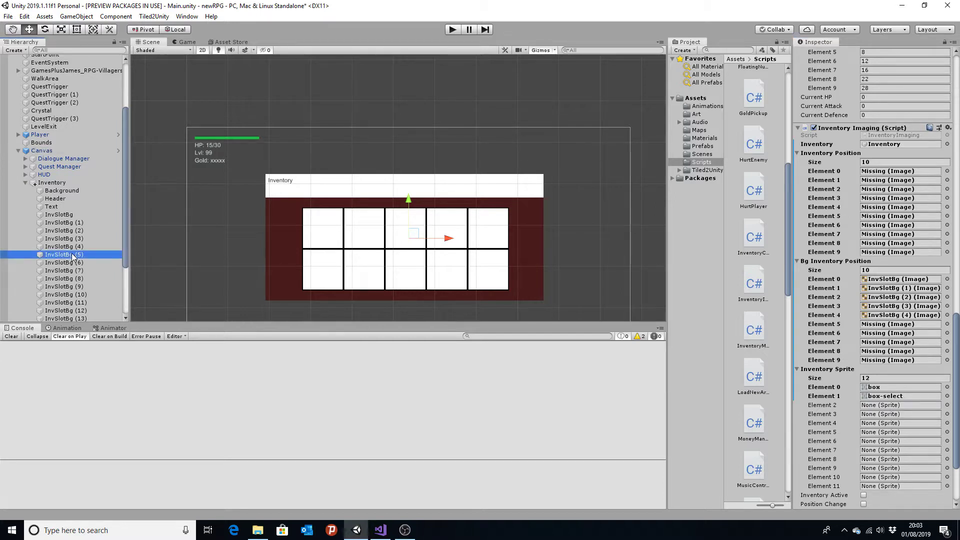
{"action": "left_click_drag", "start_coordinate": [71, 253], "coordinate": [90, 258]}
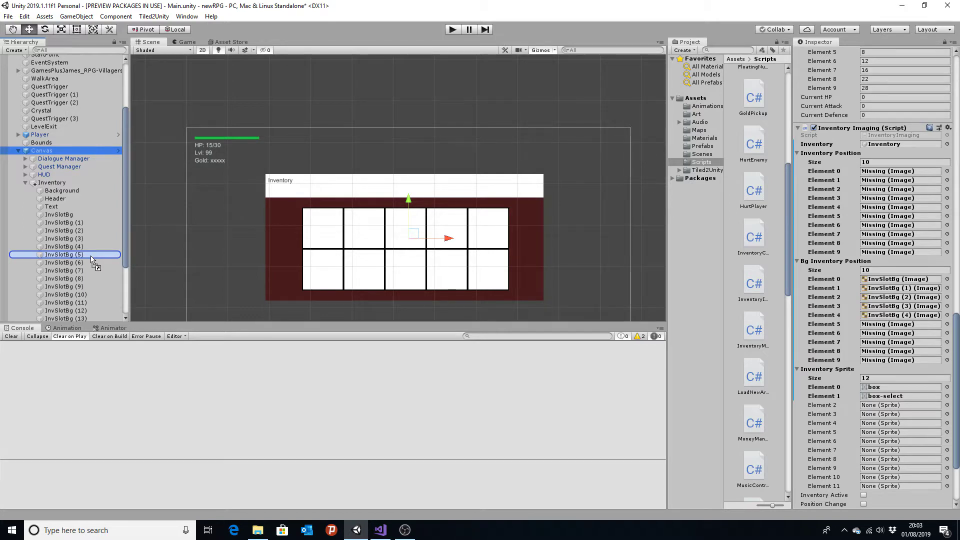
{"action": "left_click_drag", "start_coordinate": [92, 257], "coordinate": [91, 256]}
{"action": "scroll", "coordinate": [91, 249], "scroll_direction": "down", "scroll_amount": 5}
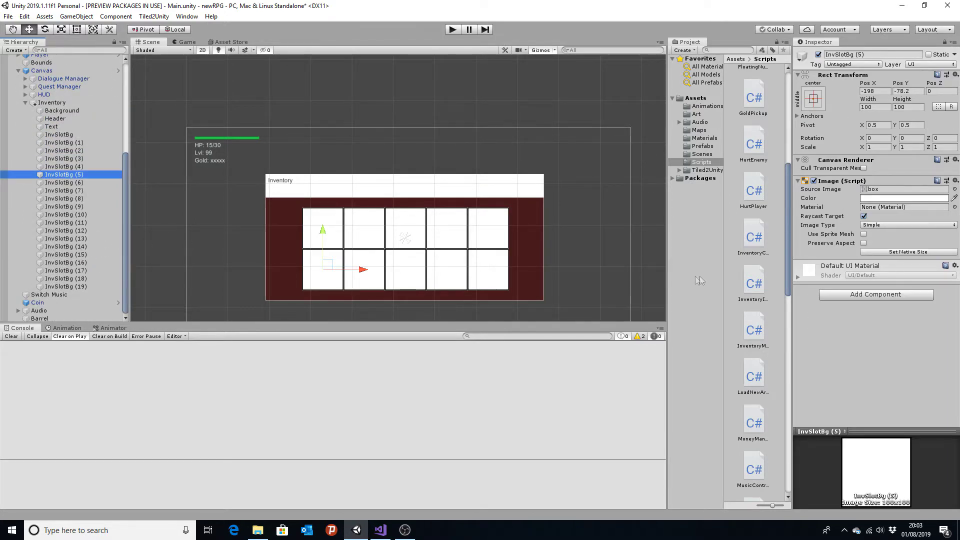
{"action": "mouse_move", "coordinate": [700, 280]}
{"action": "left_mouse_down"}
{"action": "mouse_move", "coordinate": [89, 187]}
{"action": "mouse_move", "coordinate": [55, 77]}
{"action": "left_mouse_up"}
{"action": "scroll", "coordinate": [895, 255], "scroll_direction": "down", "scroll_amount": 10}
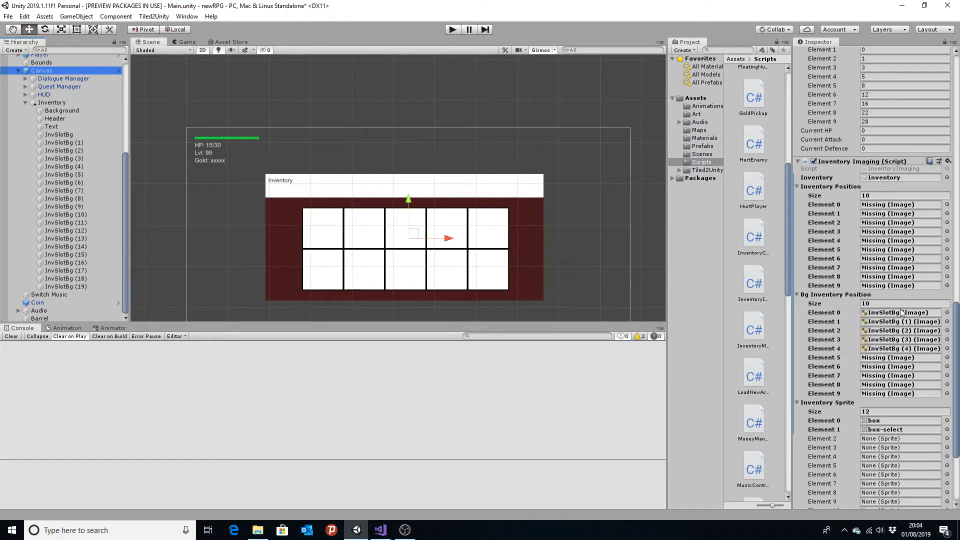
{"action": "scroll", "coordinate": [883, 357], "scroll_direction": "down", "scroll_amount": 10}
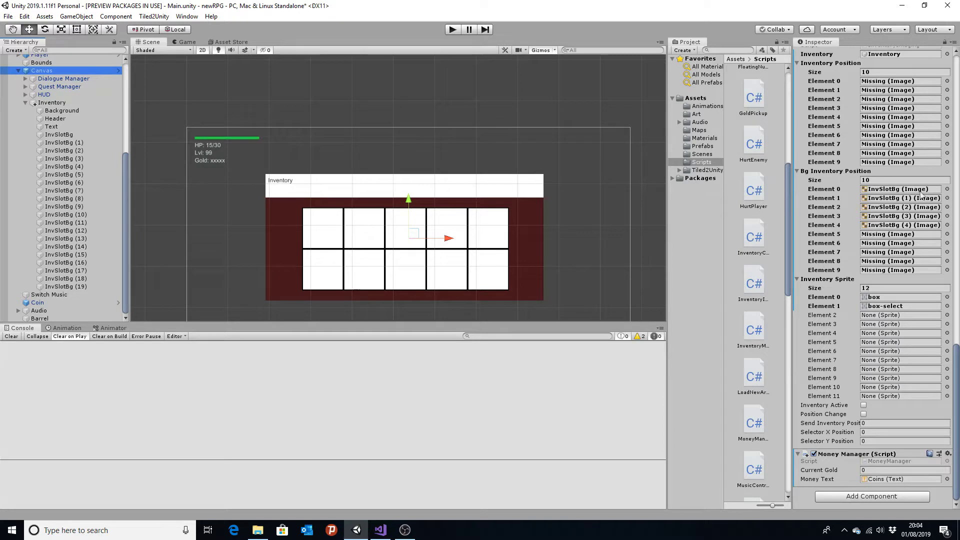
Drag InvSlotBg (5) through (8) into Bg Inventory Position Elements 5–8
{"action": "mouse_move", "coordinate": [64, 174]}
{"action": "left_mouse_down"}
{"action": "mouse_move", "coordinate": [931, 242]}
{"action": "mouse_move", "coordinate": [927, 235]}
{"action": "left_mouse_up"}
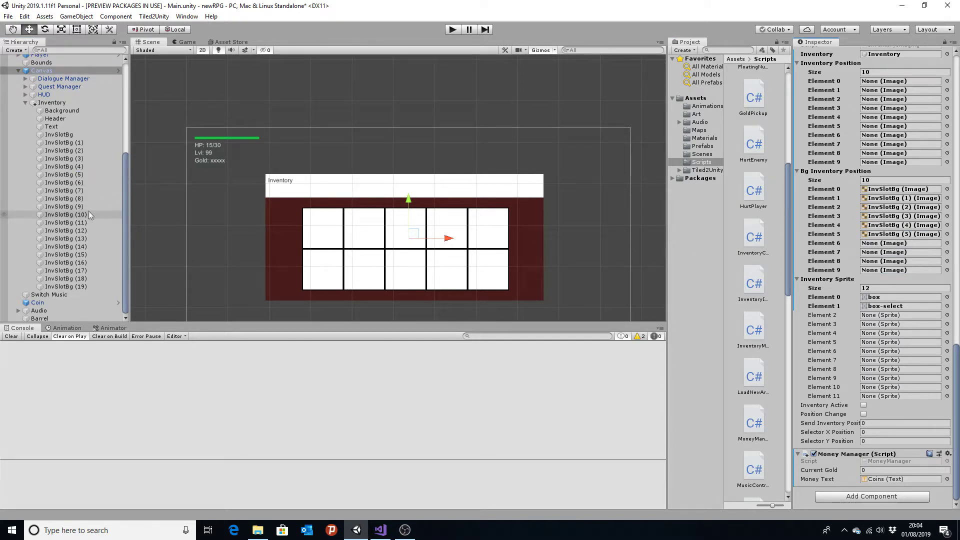
{"action": "left_click_drag", "start_coordinate": [66, 184], "coordinate": [900, 243]}
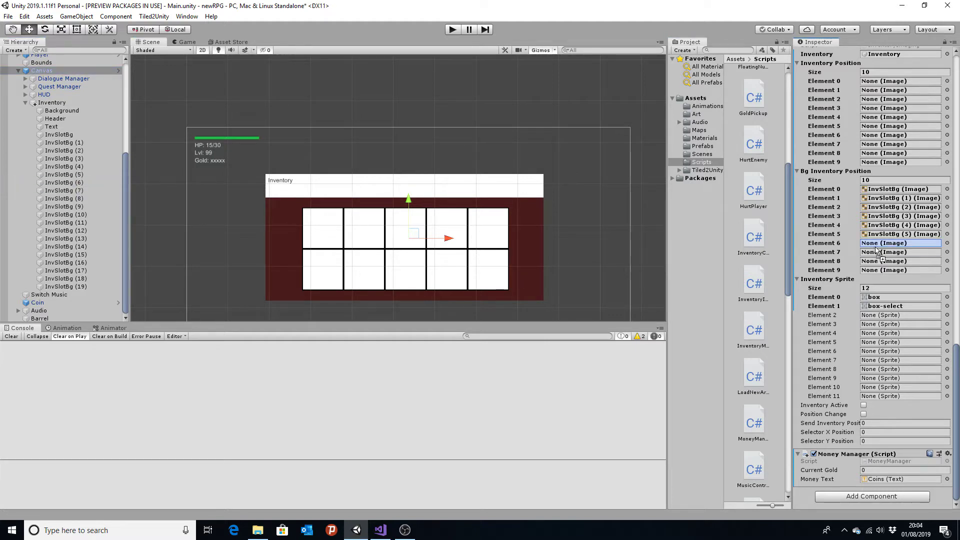
{"action": "mouse_move", "coordinate": [64, 191]}
{"action": "left_mouse_down"}
{"action": "mouse_move", "coordinate": [909, 261]}
{"action": "mouse_move", "coordinate": [901, 252]}
{"action": "left_mouse_up"}
{"action": "mouse_move", "coordinate": [64, 198]}
{"action": "left_mouse_down"}
{"action": "mouse_move", "coordinate": [816, 227]}
{"action": "mouse_move", "coordinate": [900, 261]}
{"action": "left_mouse_up"}
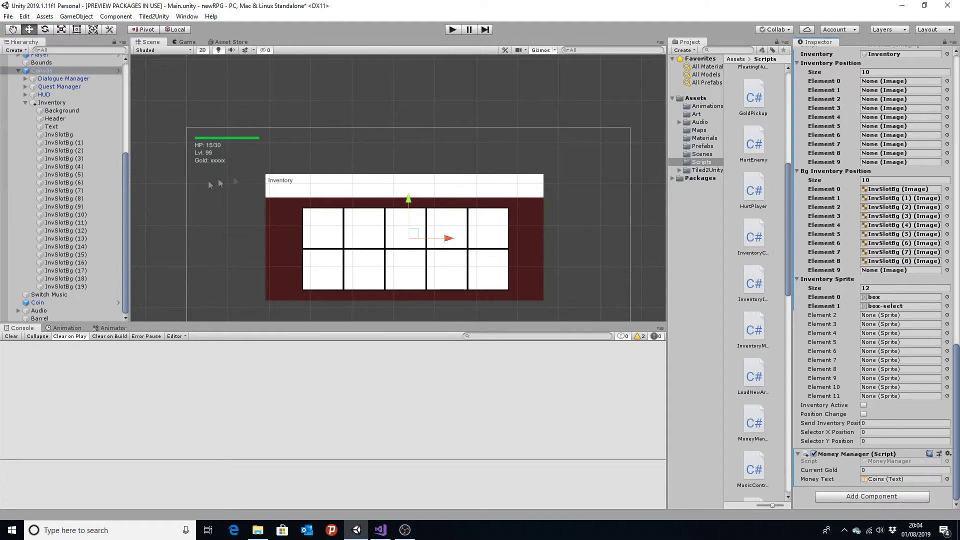
{"action": "left_click_drag", "start_coordinate": [75, 207], "coordinate": [887, 271]}
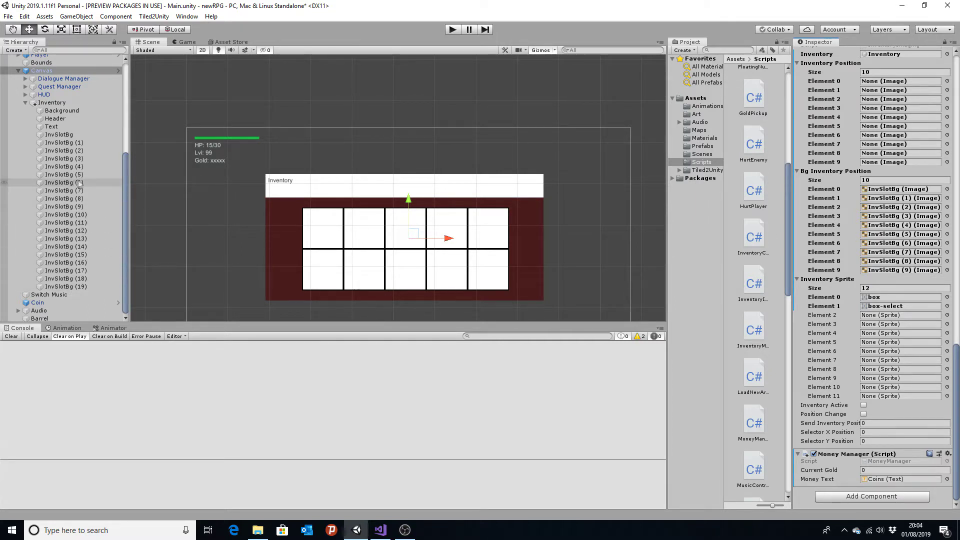
Rename InvSlotBg (10) through (14) to InvSlot (10) through InvSlot (14)
{"action": "left_click", "coordinate": [67, 215]}
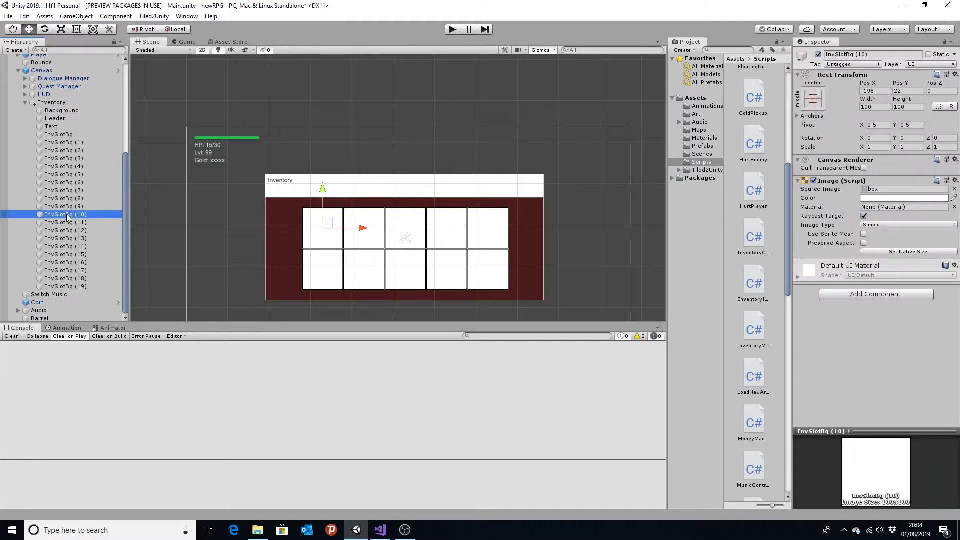
{"action": "left_click", "coordinate": [71, 218]}
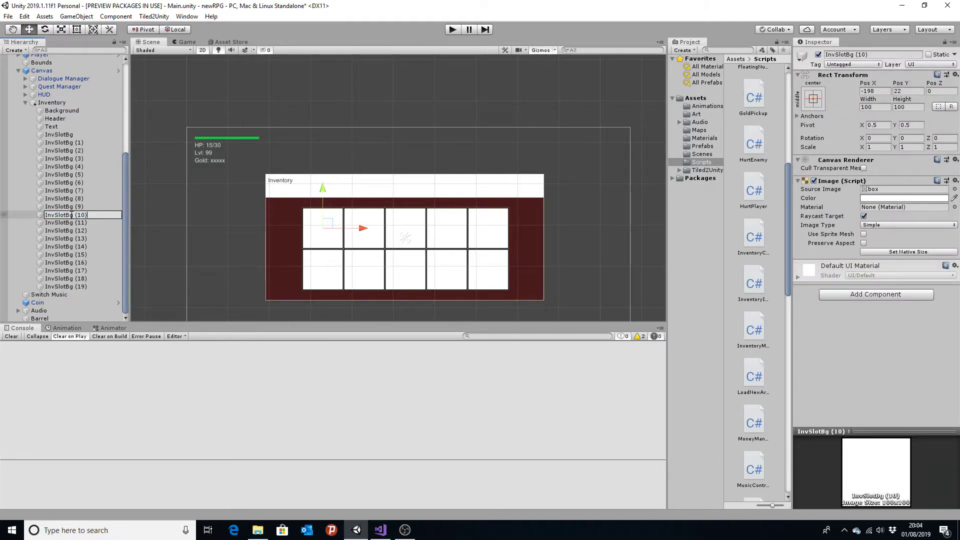
{"action": "key", "text": "Return"}
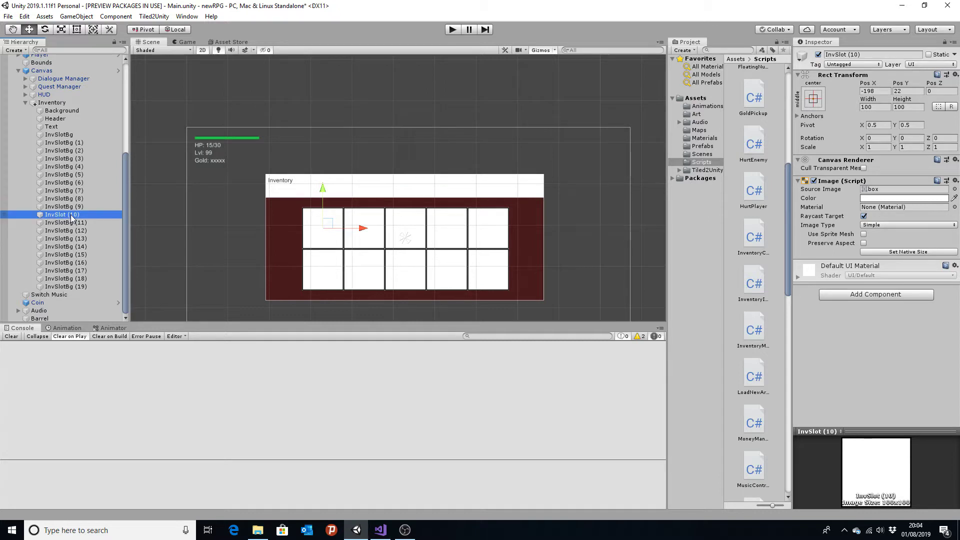
{"action": "left_click", "coordinate": [71, 225]}
{"action": "left_click", "coordinate": [71, 225]}
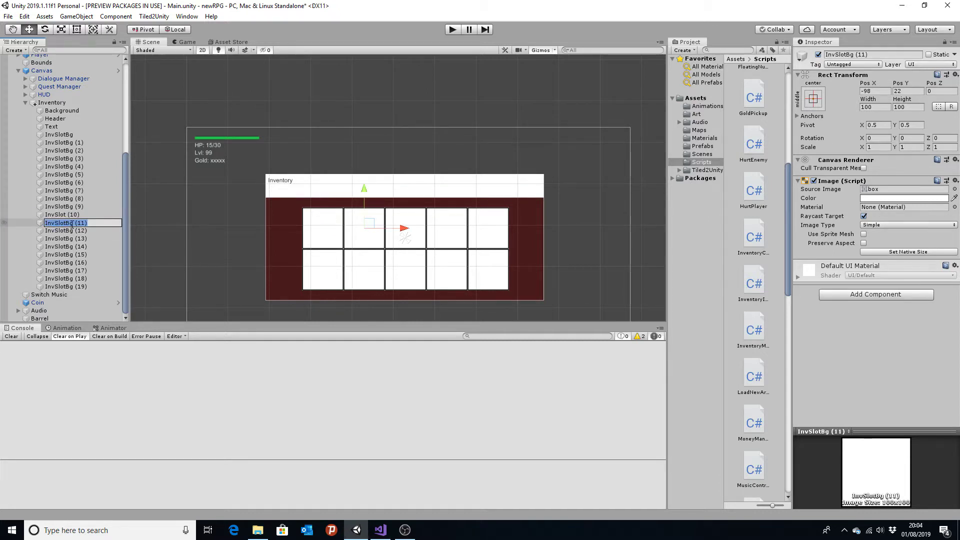
{"action": "key", "text": "BackSpace"}
{"action": "key", "text": "BackSpace"}
{"action": "key", "text": "Return"}
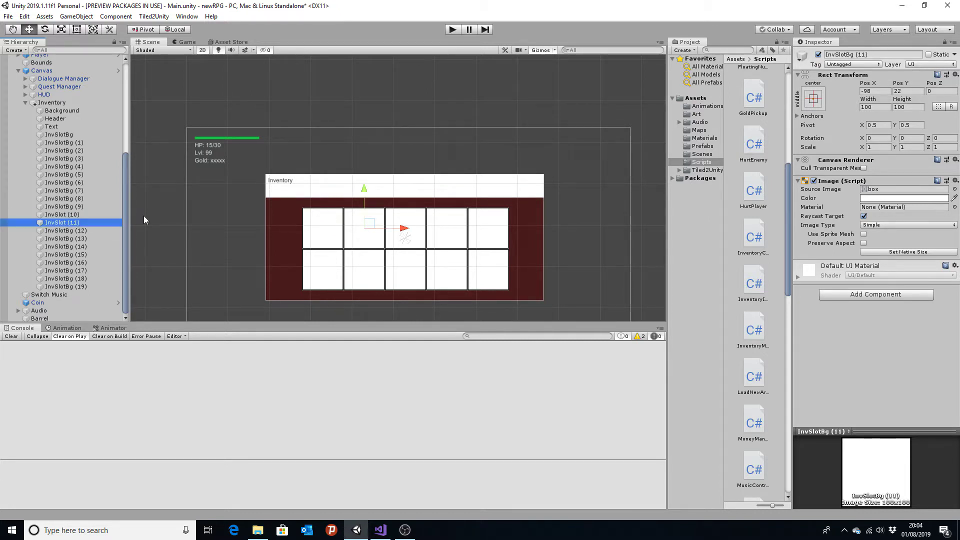
{"action": "left_click", "coordinate": [66, 231]}
{"action": "left_click", "coordinate": [70, 231]}
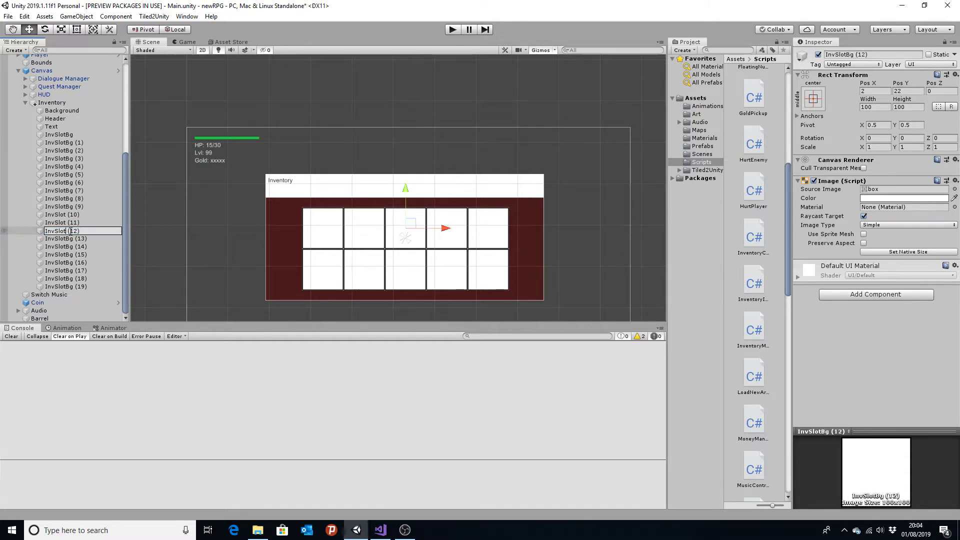
{"action": "key", "text": "Return"}
{"action": "left_click", "coordinate": [71, 241]}
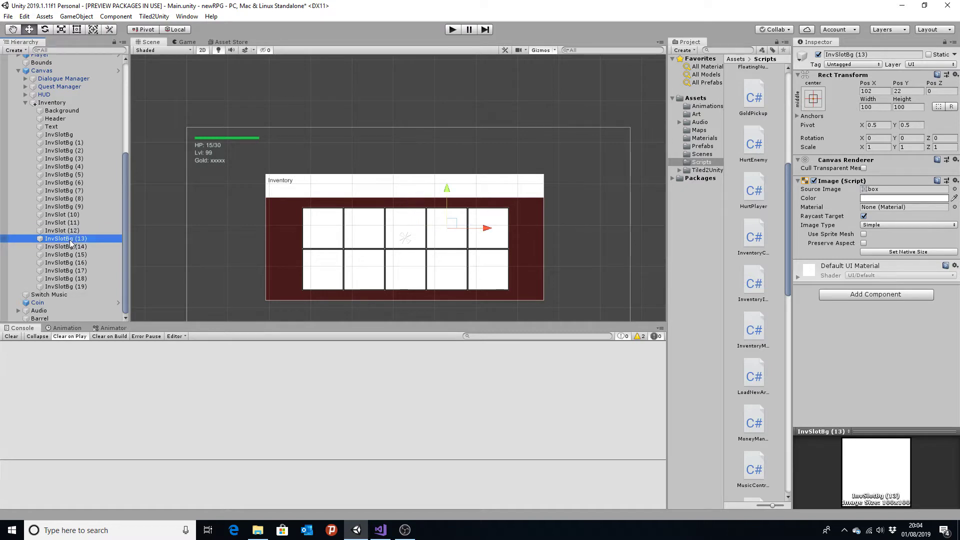
{"action": "left_click", "coordinate": [73, 241]}
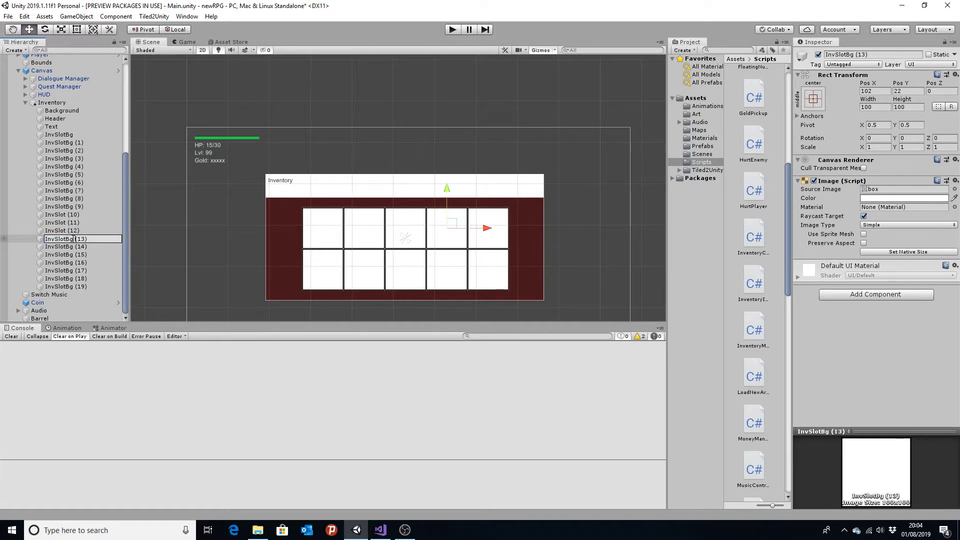
{"action": "key", "text": "BackSpace"}
{"action": "key", "text": "Return"}
{"action": "left_click", "coordinate": [74, 248]}
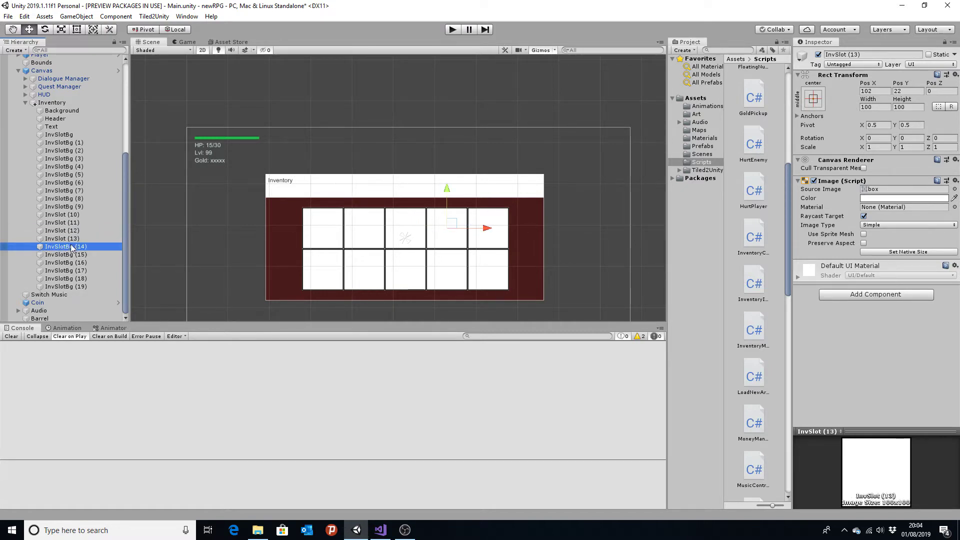
{"action": "left_click", "coordinate": [73, 248]}
{"action": "key", "text": "BackSpace"}
{"action": "key", "text": "BackSpace"}
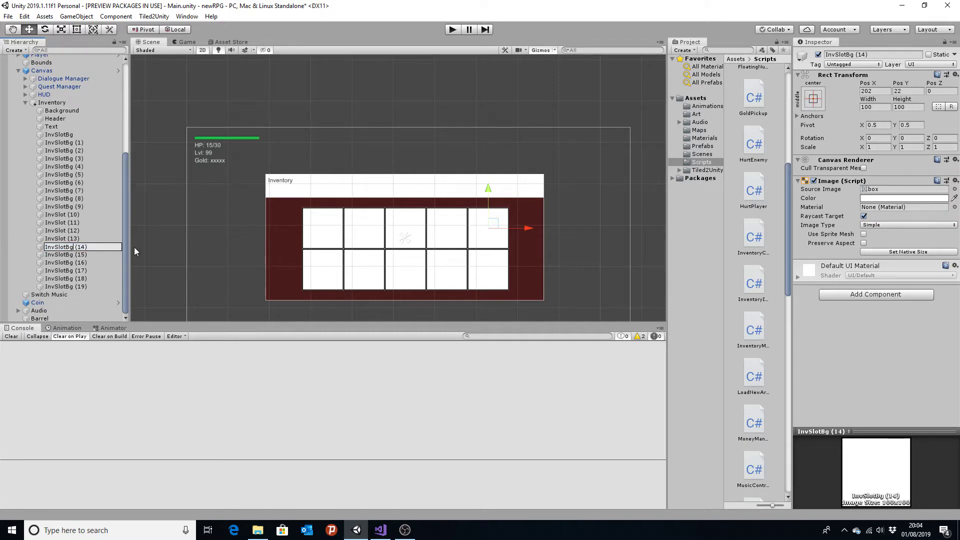
{"action": "key", "text": "Return"}
Rename InvSlotBg (15) through (19) to InvSlot (15) through InvSlot (19)
{"action": "left_click", "coordinate": [75, 255]}
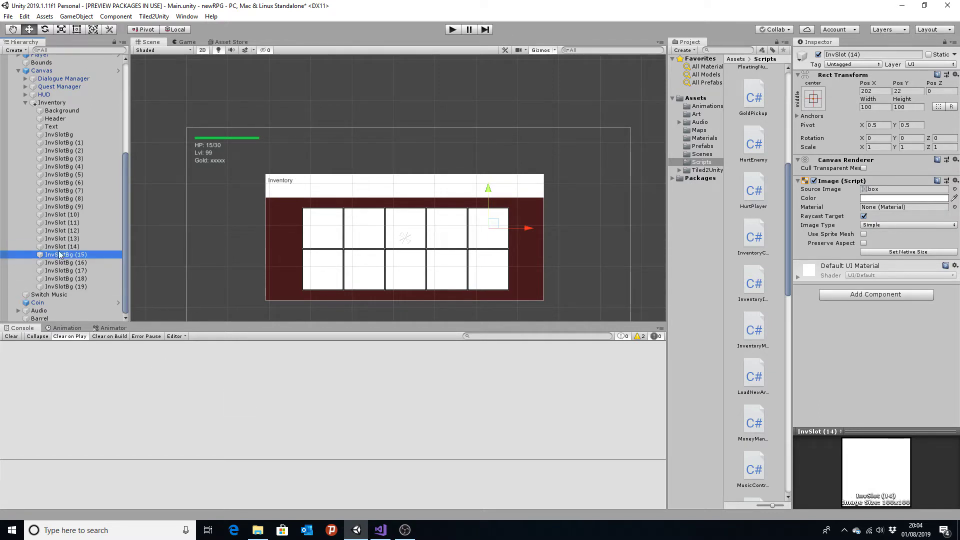
{"action": "type", "text": "InvSlot (15)"}
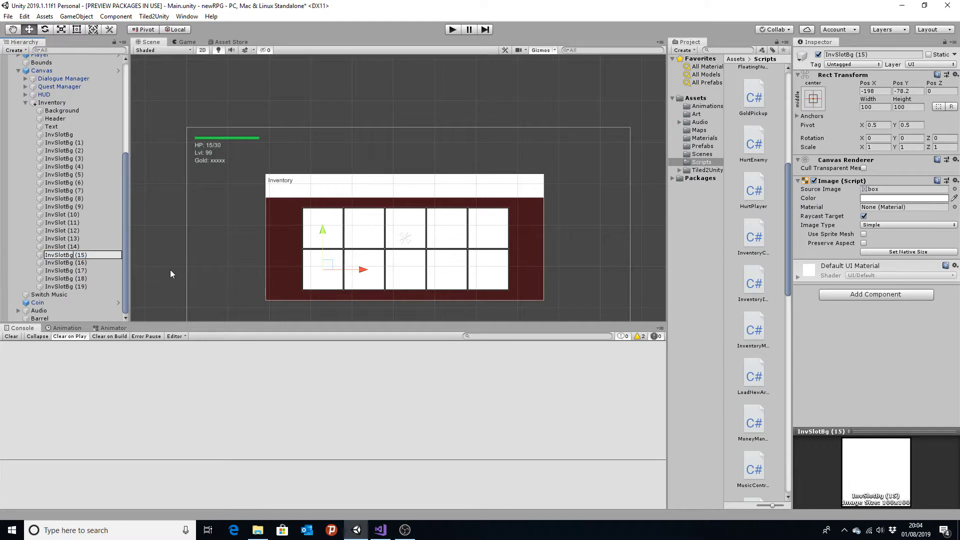
{"action": "key", "text": "Return"}
{"action": "left_click", "coordinate": [73, 263]}
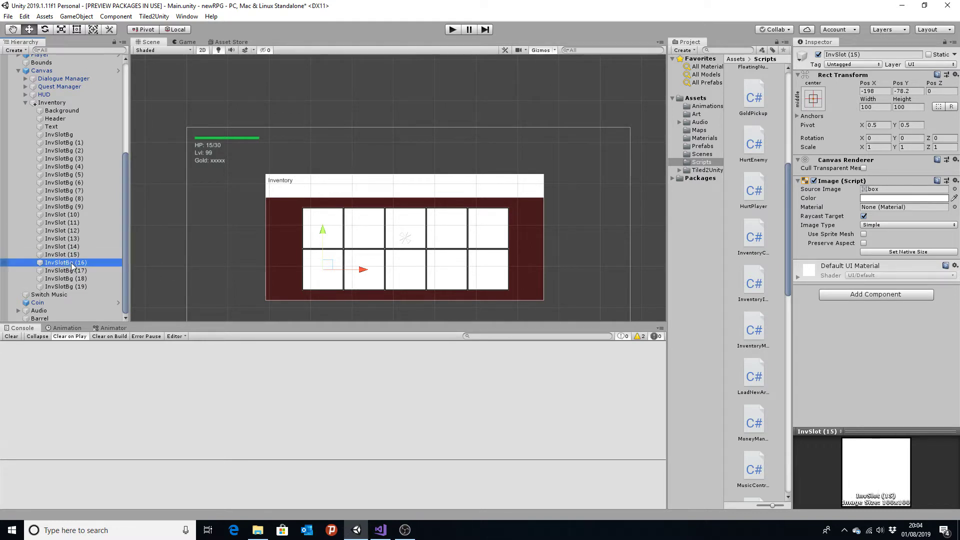
{"action": "left_click", "coordinate": [61, 263]}
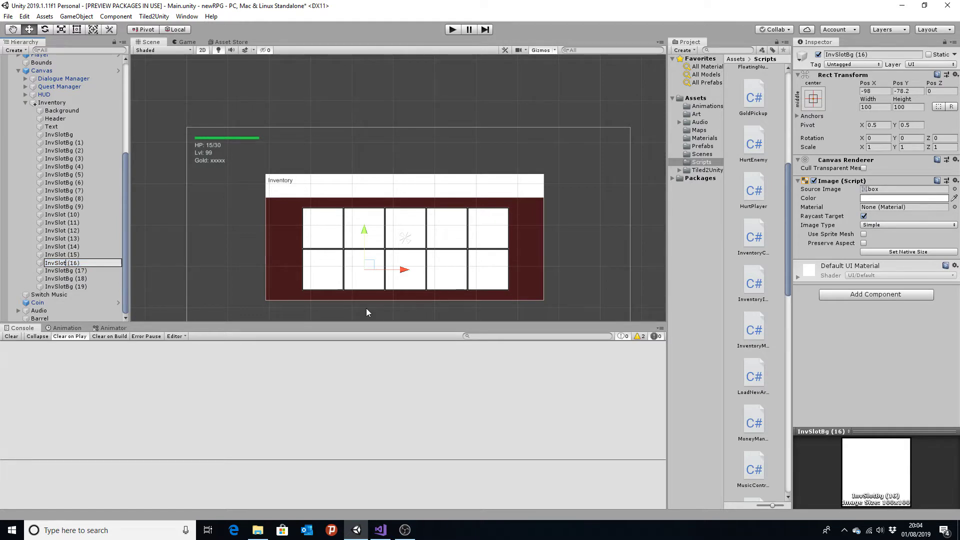
{"action": "key", "text": "Return"}
{"action": "left_click", "coordinate": [73, 271]}
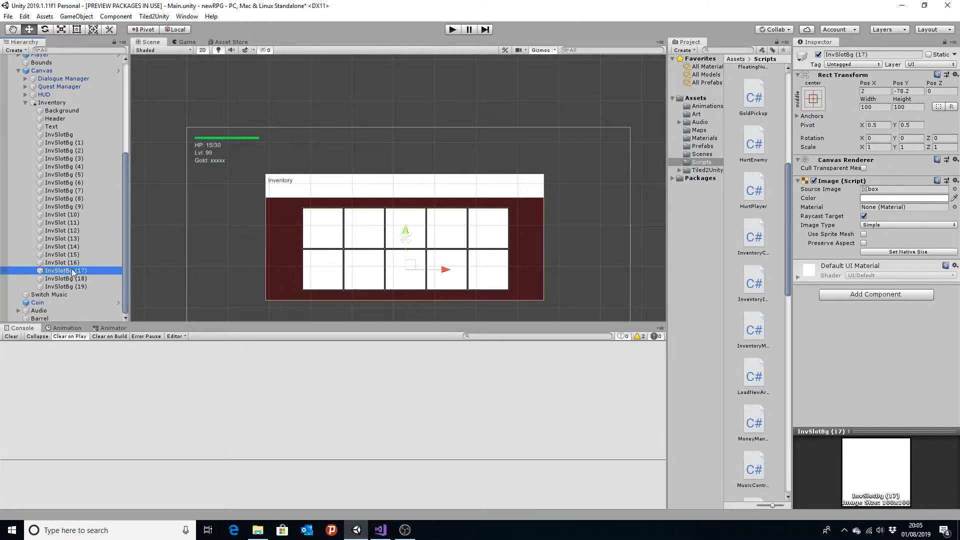
{"action": "left_click", "coordinate": [72, 270]}
{"action": "type", "text": "InvSlot (17)"}
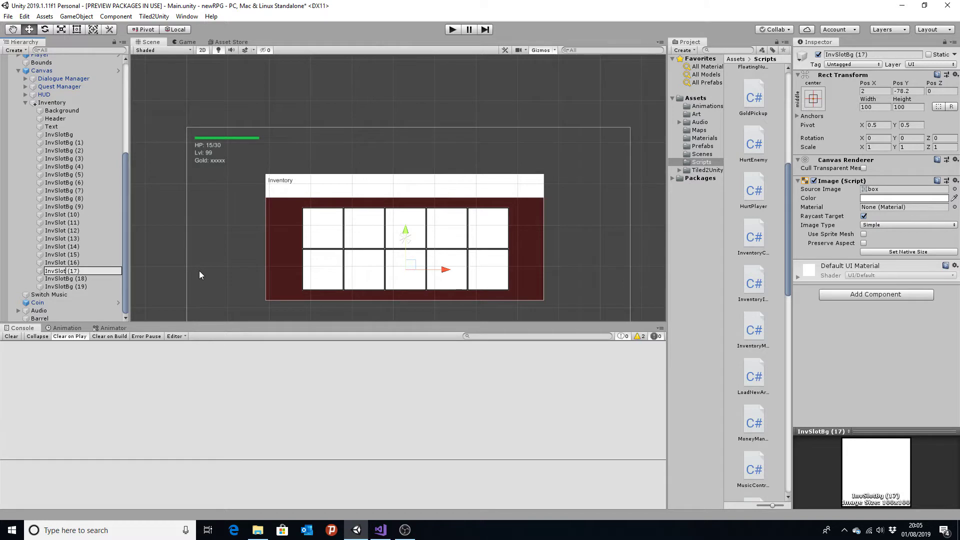
{"action": "key", "text": "Return"}
{"action": "left_click", "coordinate": [66, 280]}
{"action": "left_click", "coordinate": [70, 280]}
{"action": "type", "text": "InvSlot (18)"}
{"action": "key", "text": "Return"}
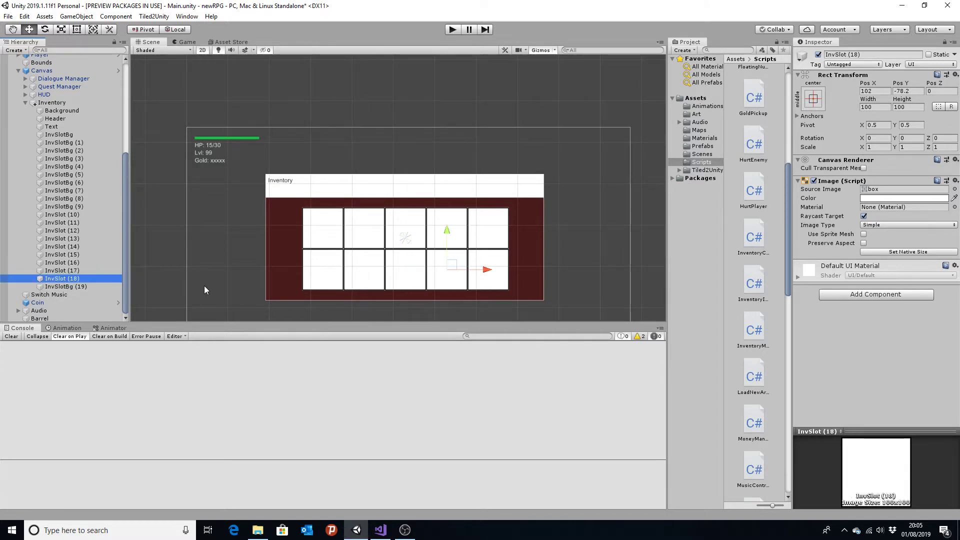
{"action": "left_click", "coordinate": [72, 287]}
{"action": "left_click", "coordinate": [73, 287]}
{"action": "left_click", "coordinate": [73, 286]}
{"action": "key", "text": "BackSpace"}
{"action": "key", "text": "BackSpace"}
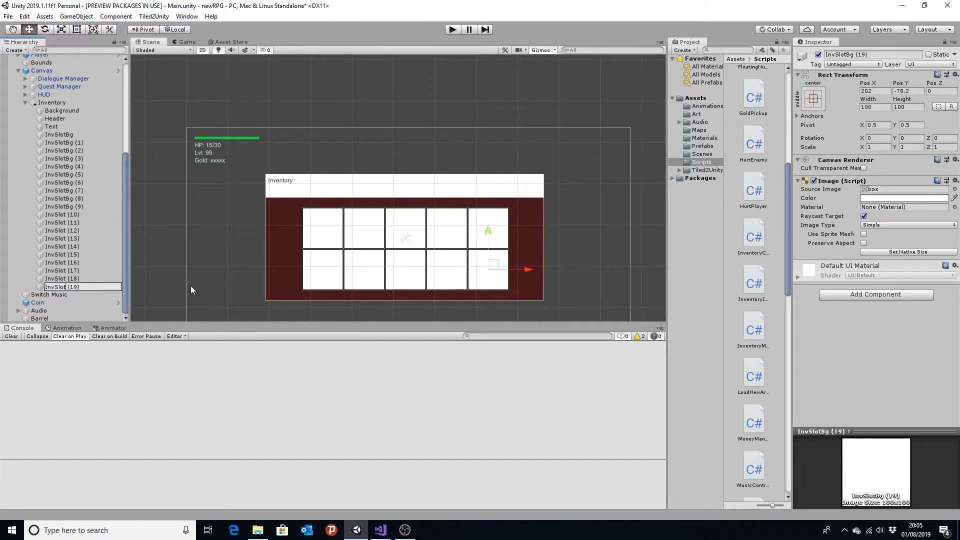
{"action": "key", "text": "Return"}
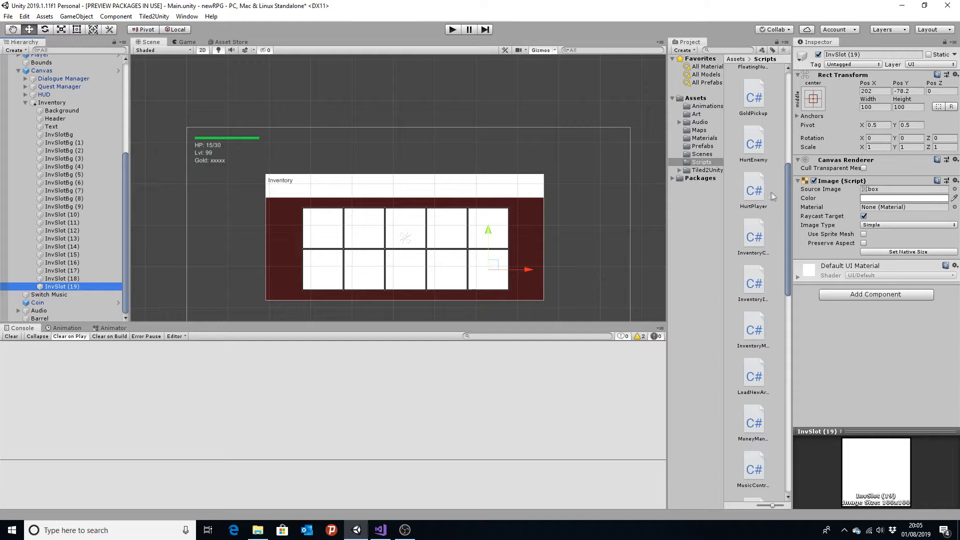
{"action": "mouse_move", "coordinate": [42, 70]}
{"action": "left_mouse_down"}
{"action": "mouse_move", "coordinate": [78, 290]}
{"action": "mouse_move", "coordinate": [75, 215]}
{"action": "left_mouse_up"}
With the Canvas selected, drag InvSlot (10)–(19) into Inventory Position Elements 0–9
{"action": "left_click", "coordinate": [75, 215]}
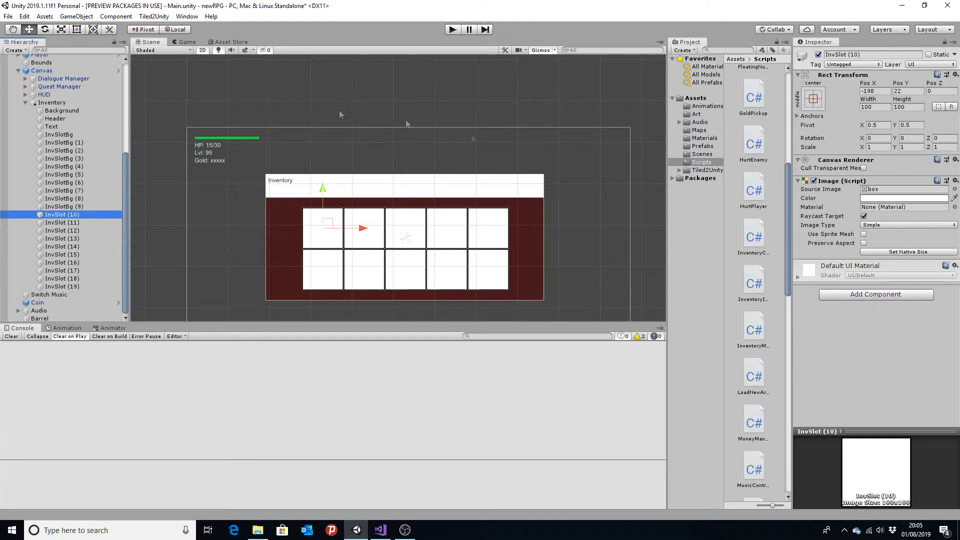
{"action": "left_click", "coordinate": [42, 70]}
{"action": "scroll", "coordinate": [892, 350], "scroll_direction": "down", "scroll_amount": 5}
{"action": "scroll", "coordinate": [895, 380], "scroll_direction": "down", "scroll_amount": 5}
{"action": "scroll", "coordinate": [897, 406], "scroll_direction": "down", "scroll_amount": 5}
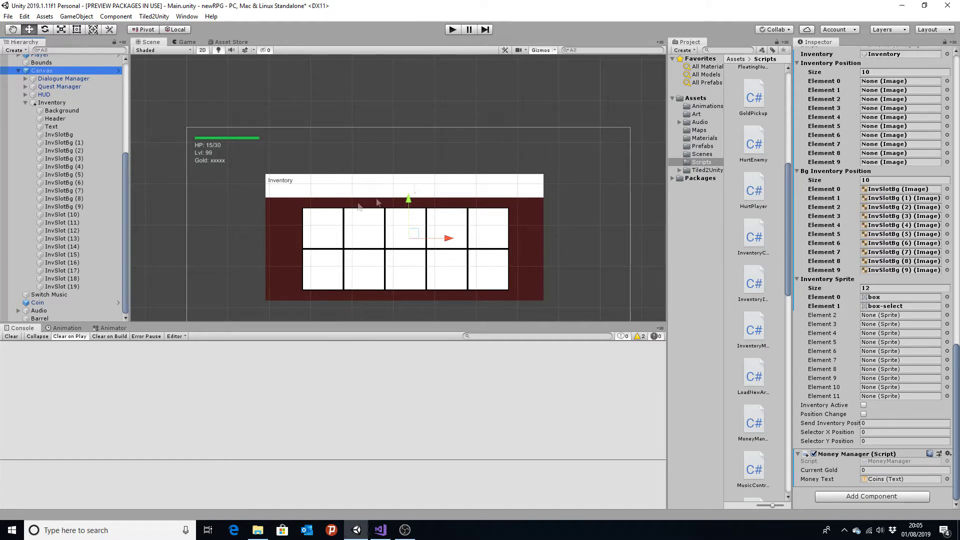
{"action": "left_click_drag", "start_coordinate": [62, 214], "coordinate": [861, 82]}
{"action": "left_click_drag", "start_coordinate": [62, 223], "coordinate": [862, 91]}
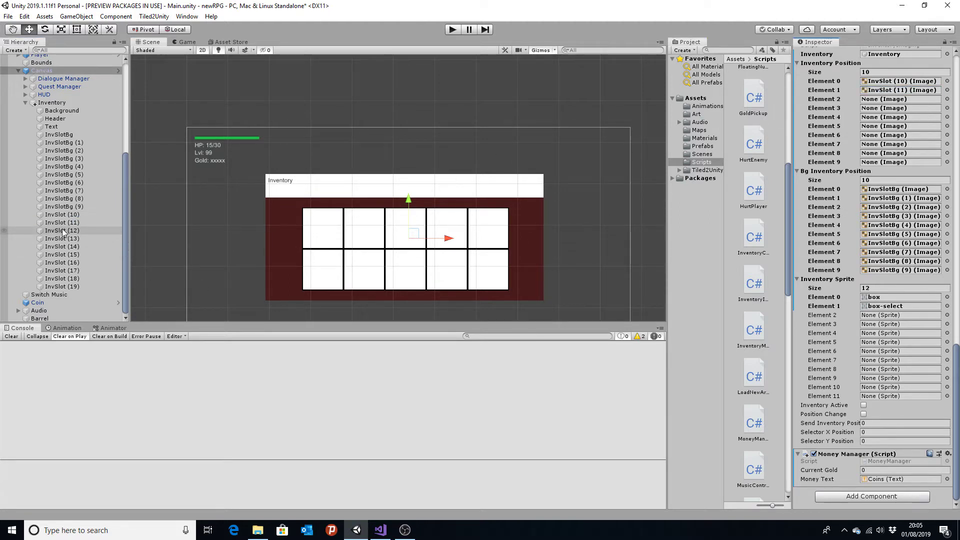
{"action": "mouse_move", "coordinate": [63, 231]}
{"action": "left_mouse_down"}
{"action": "mouse_move", "coordinate": [861, 99]}
{"action": "mouse_move", "coordinate": [87, 242]}
{"action": "mouse_move", "coordinate": [901, 108]}
{"action": "left_mouse_up"}
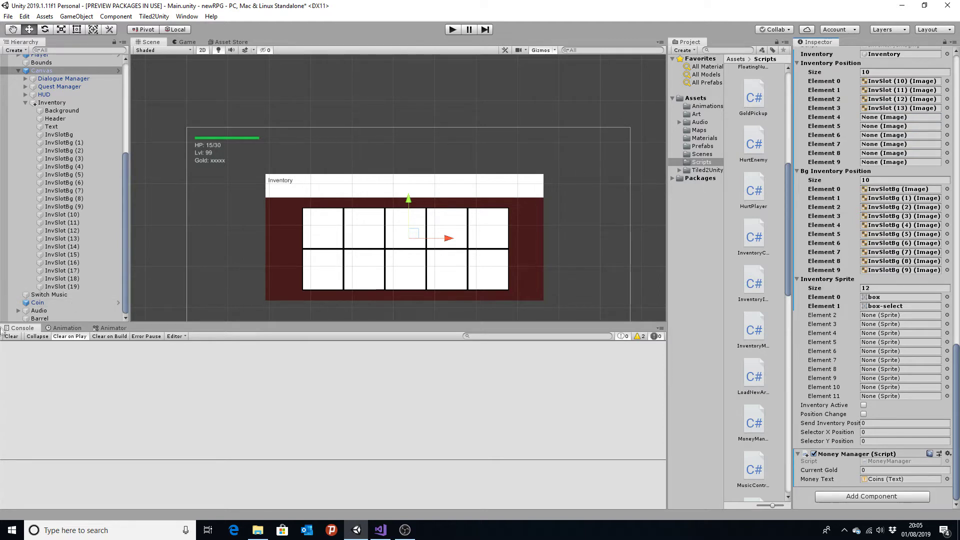
{"action": "mouse_move", "coordinate": [62, 247]}
{"action": "left_mouse_down"}
{"action": "mouse_move", "coordinate": [912, 120]}
{"action": "mouse_move", "coordinate": [899, 135]}
{"action": "left_mouse_up"}
{"action": "left_click_drag", "start_coordinate": [62, 271], "coordinate": [900, 144]}
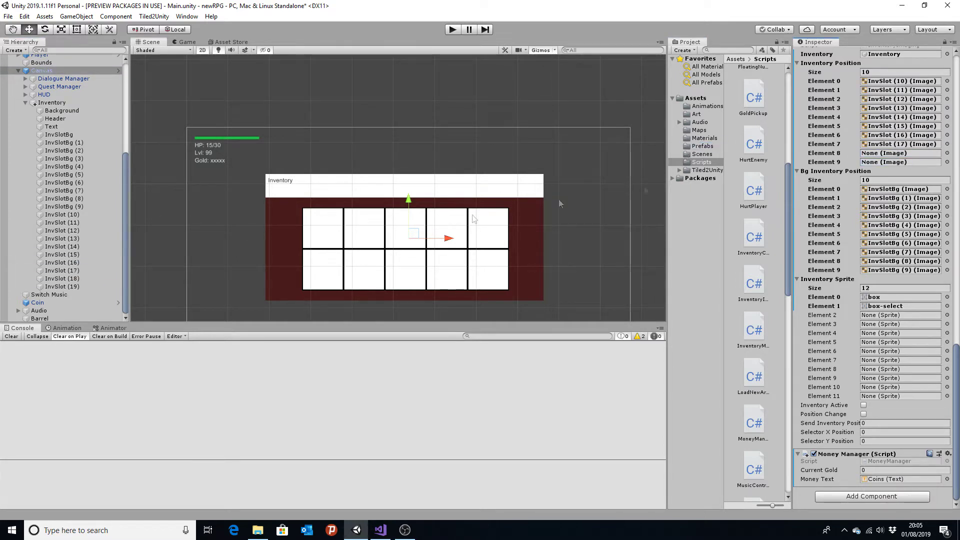
{"action": "left_click_drag", "start_coordinate": [62, 278], "coordinate": [885, 154]}
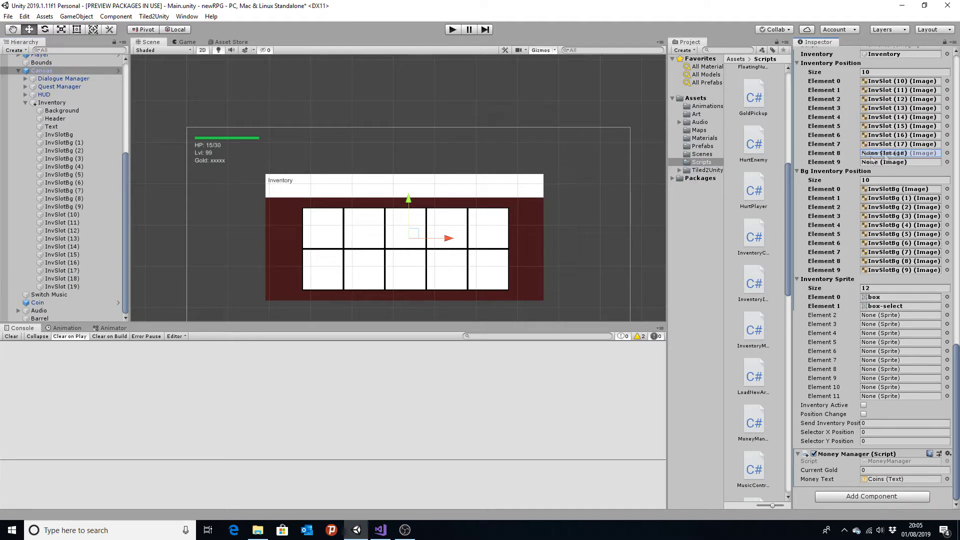
{"action": "left_click_drag", "start_coordinate": [62, 286], "coordinate": [883, 166]}
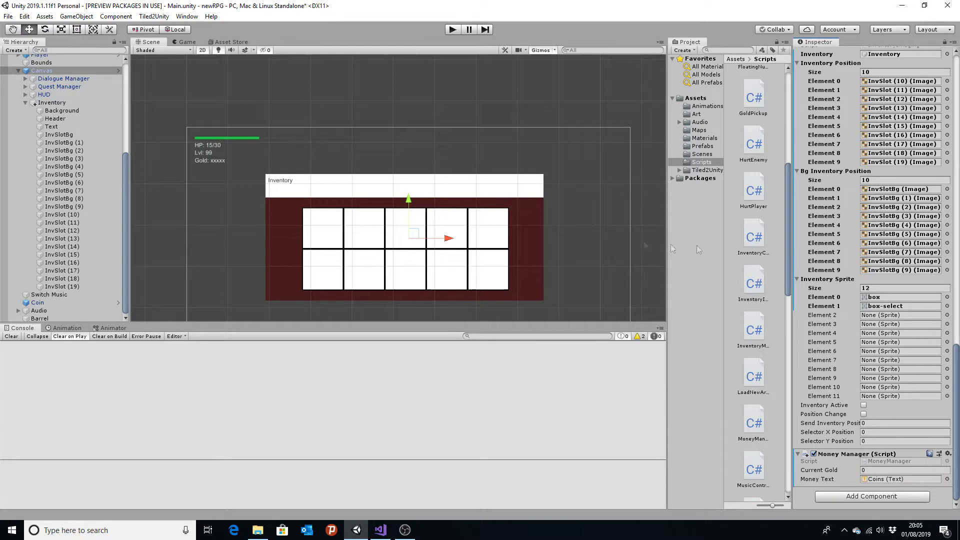
Save the scene, deactivate the Inventory panel so it starts hidden, and save again
{"action": "left_click", "coordinate": [8, 16]}
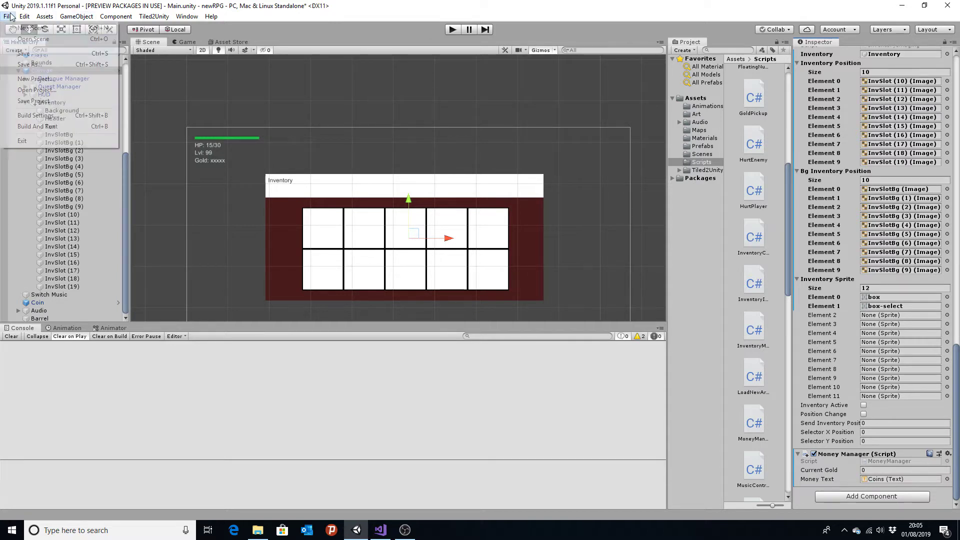
{"action": "left_click", "coordinate": [22, 56]}
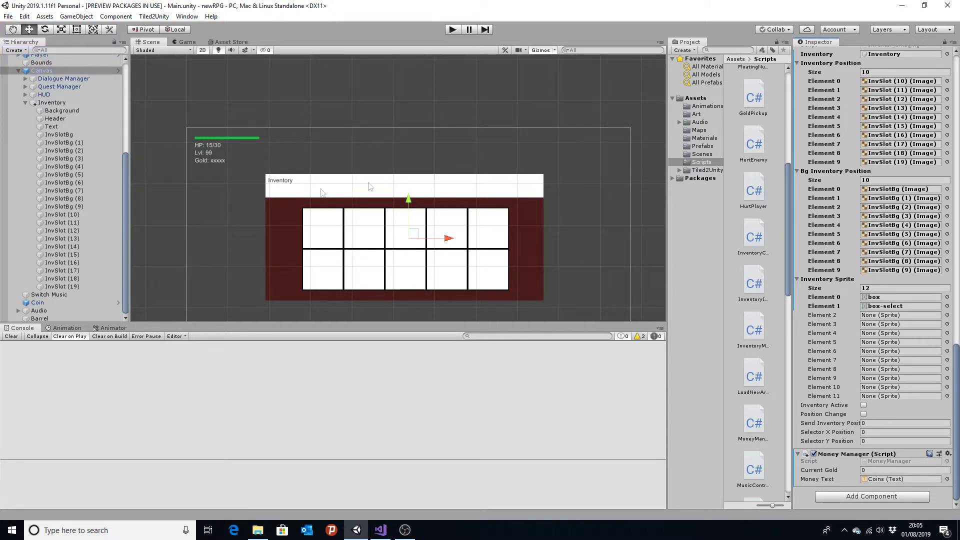
{"action": "left_click", "coordinate": [53, 103]}
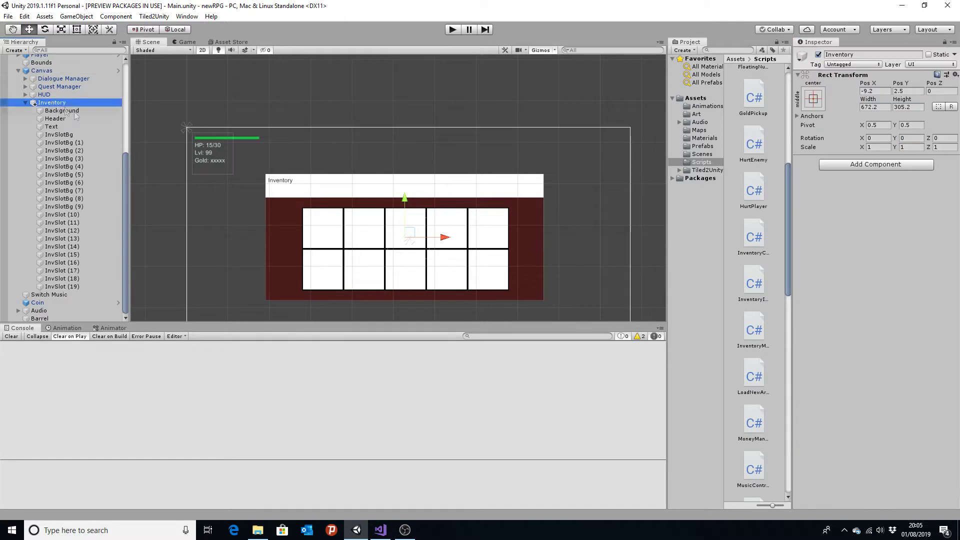
{"action": "left_click", "coordinate": [818, 55]}
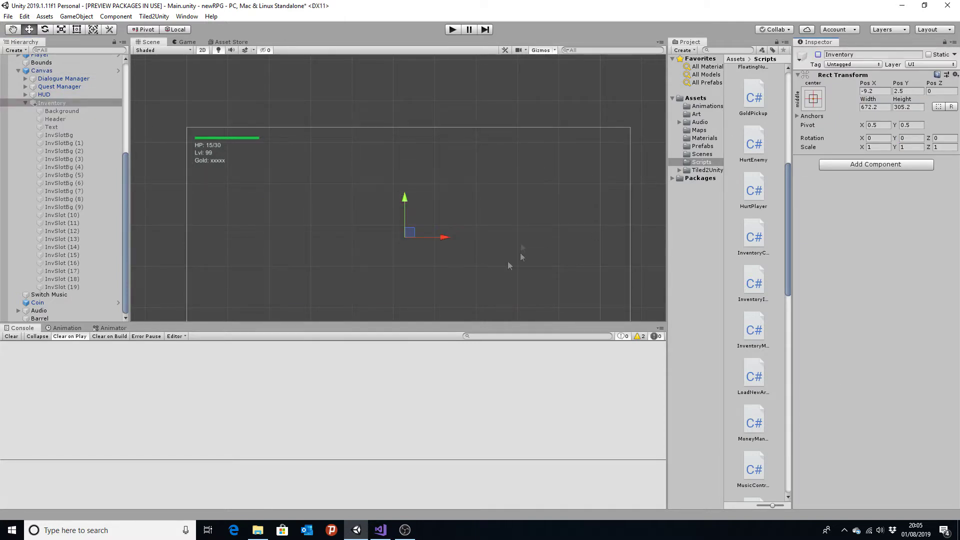
{"action": "scroll", "coordinate": [445, 197], "scroll_direction": "down", "scroll_amount": 2}
{"action": "scroll", "coordinate": [448, 194], "scroll_direction": "down", "scroll_amount": 1}
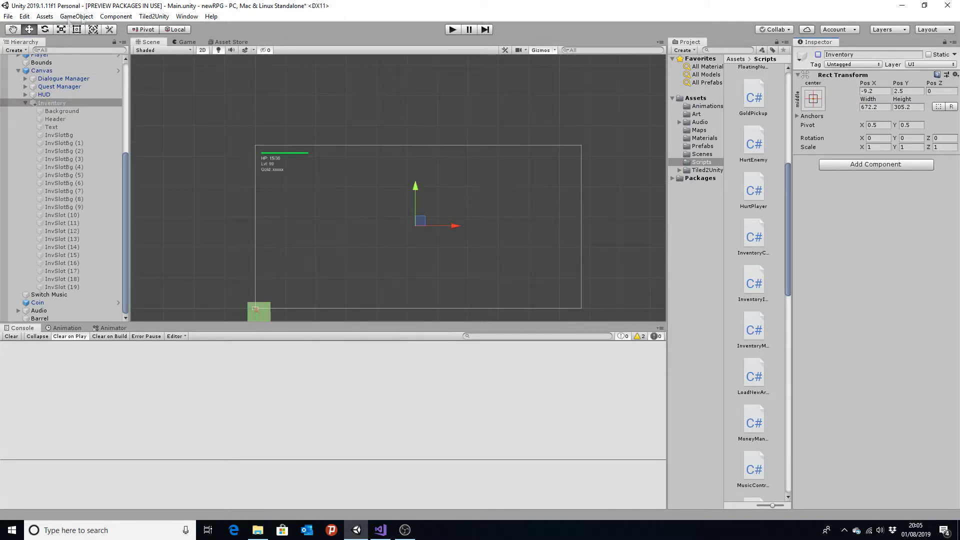
{"action": "left_click", "coordinate": [10, 16]}
{"action": "left_click", "coordinate": [25, 54]}
Play the game, walk the character around and press I to open the inventory
{"action": "left_click", "coordinate": [452, 29]}
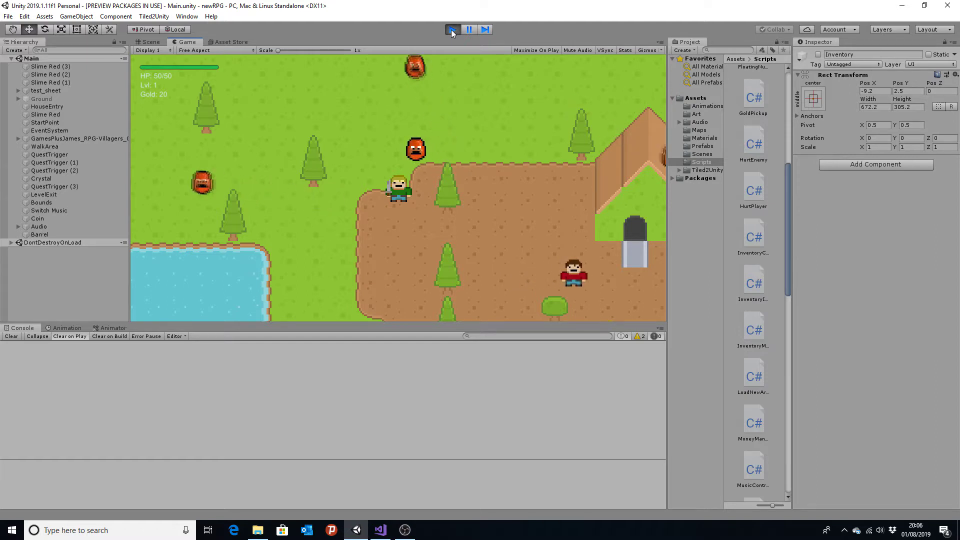
{"action": "key", "text": "Down"}
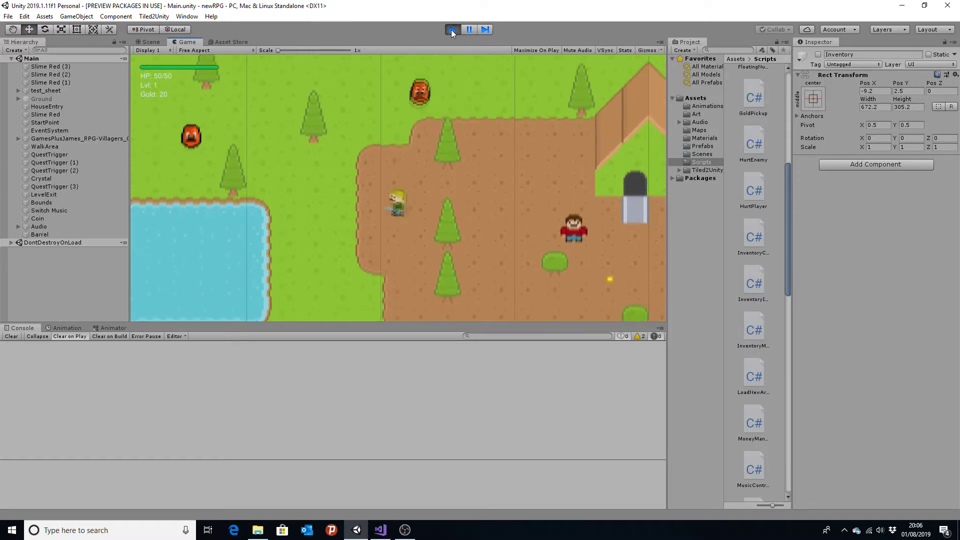
{"action": "key", "text": "Left"}
{"action": "key", "text": "i"}
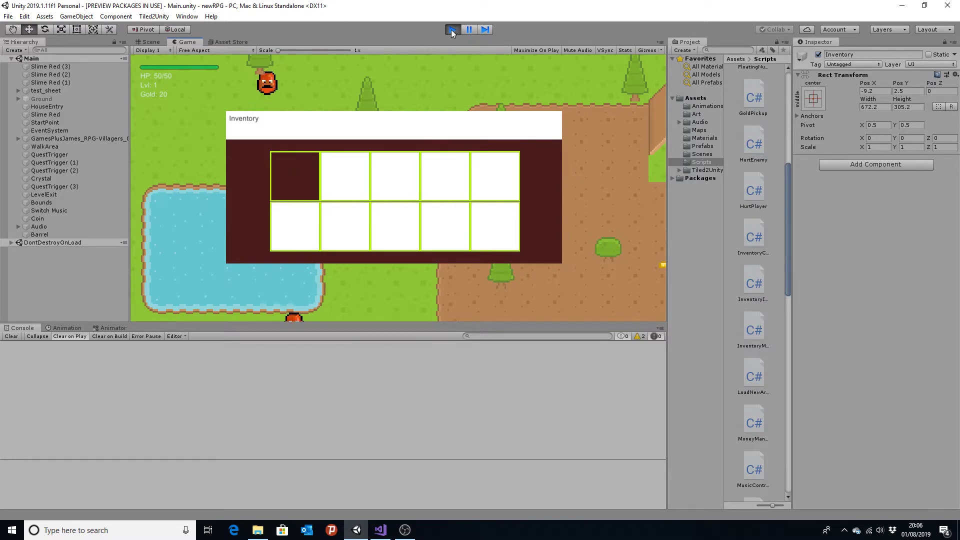
Move the inventory selector across the top and bottom rows with the arrow keys
{"action": "key", "text": "Right"}
{"action": "key", "text": "Right"}
{"action": "key", "text": "Left"}
{"action": "key", "text": "Left"}
{"action": "key", "text": "Right"}
{"action": "key", "text": "Right"}
{"action": "key", "text": "Right"}
{"action": "key", "text": "Right"}
{"action": "key", "text": "Down"}
{"action": "key", "text": "Left"}
{"action": "key", "text": "Up"}
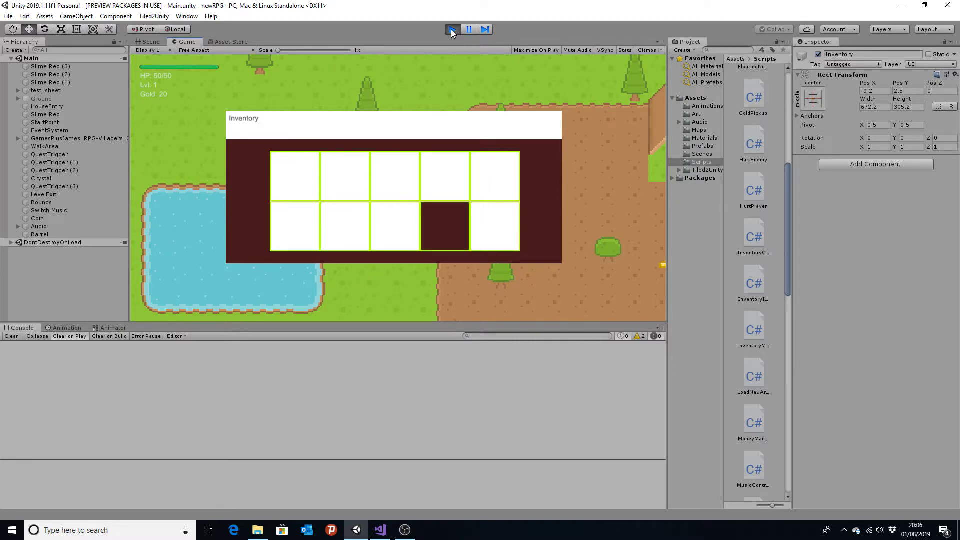
{"action": "key", "text": "Left"}
{"action": "key", "text": "Left"}
{"action": "key", "text": "Left"}
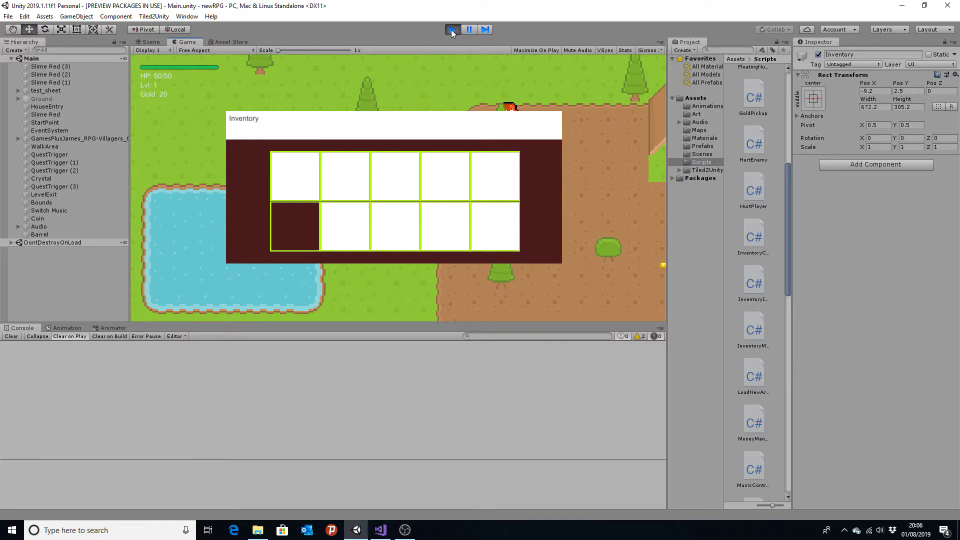
{"action": "key", "text": "Up"}
{"action": "key", "text": "Right"}
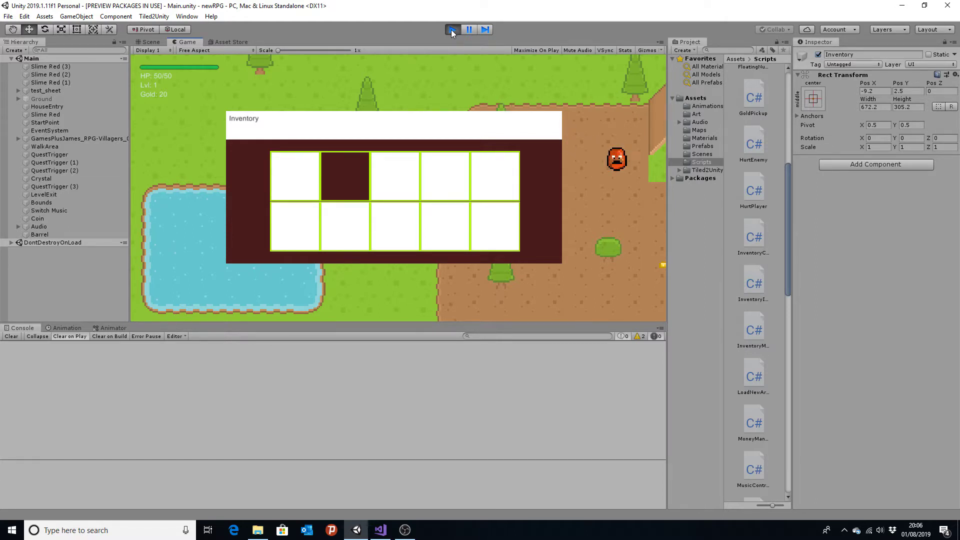
Walk the player character down, then right, then left
{"action": "key", "text": "s"}
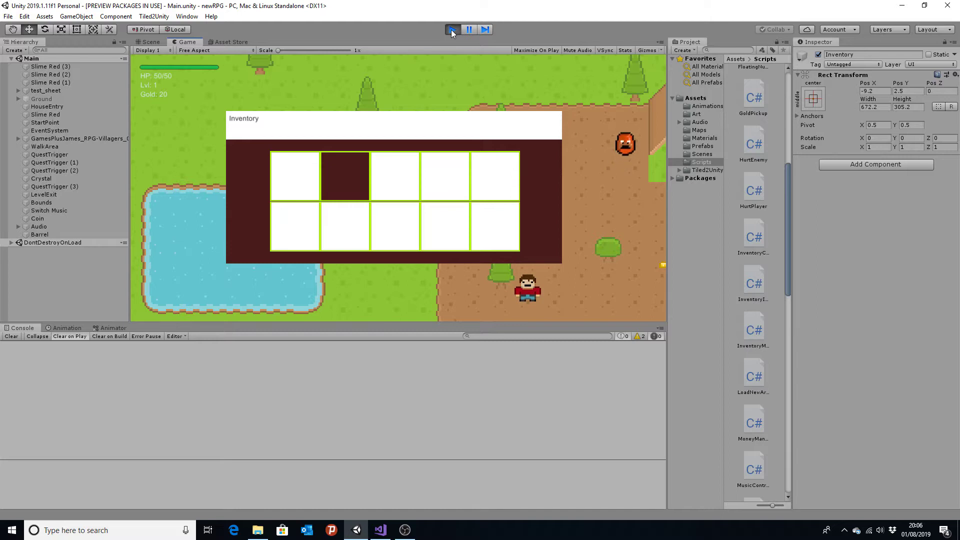
{"action": "key", "text": "d"}
{"action": "key", "text": "d"}
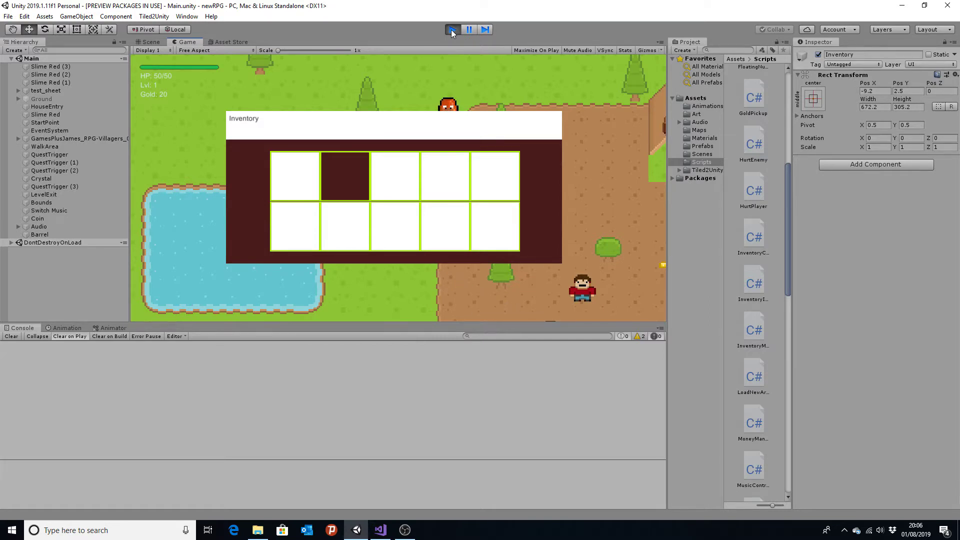
{"action": "key", "text": "a"}
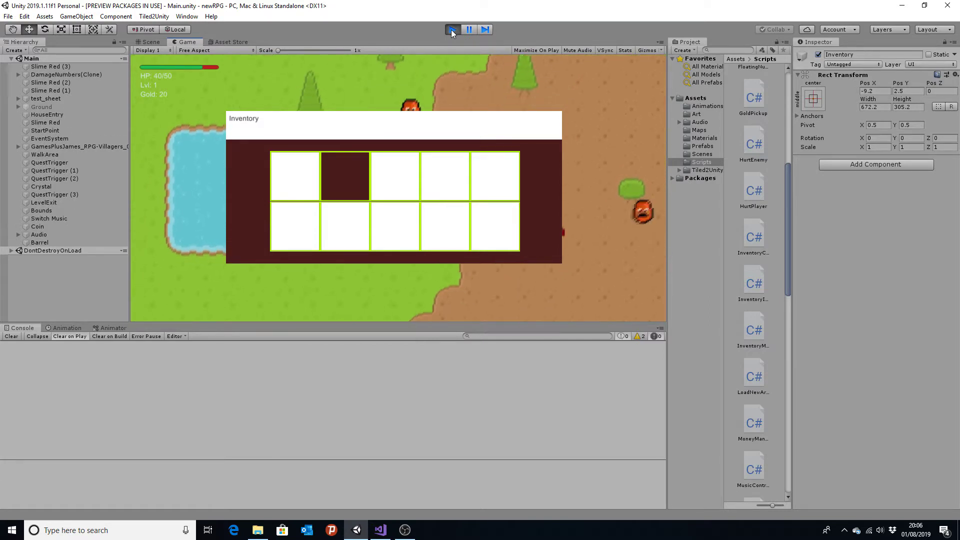
Move the selector out to slot 5 and back to slot 1
{"action": "key", "text": "3"}
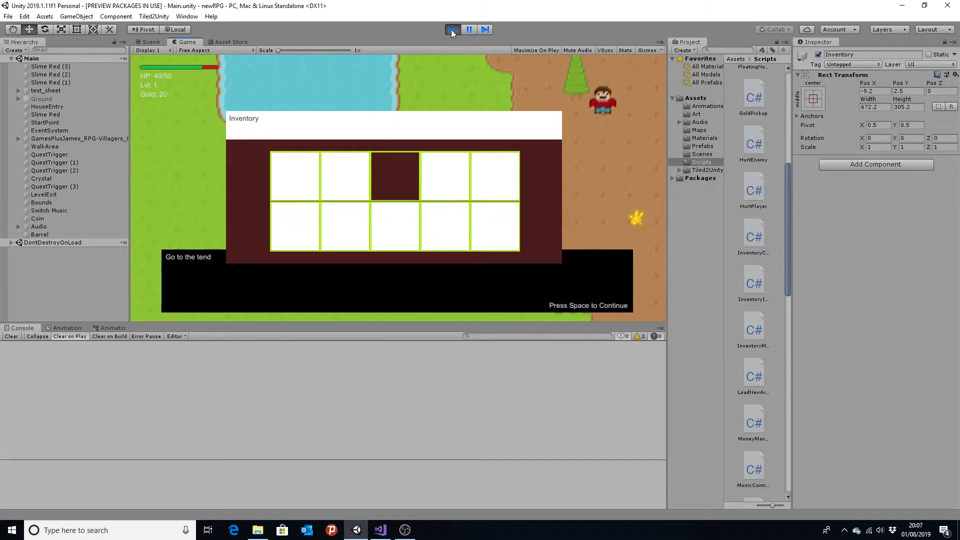
{"action": "key", "text": "4"}
{"action": "key", "text": "5"}
{"action": "key", "text": "4"}
{"action": "key", "text": "3"}
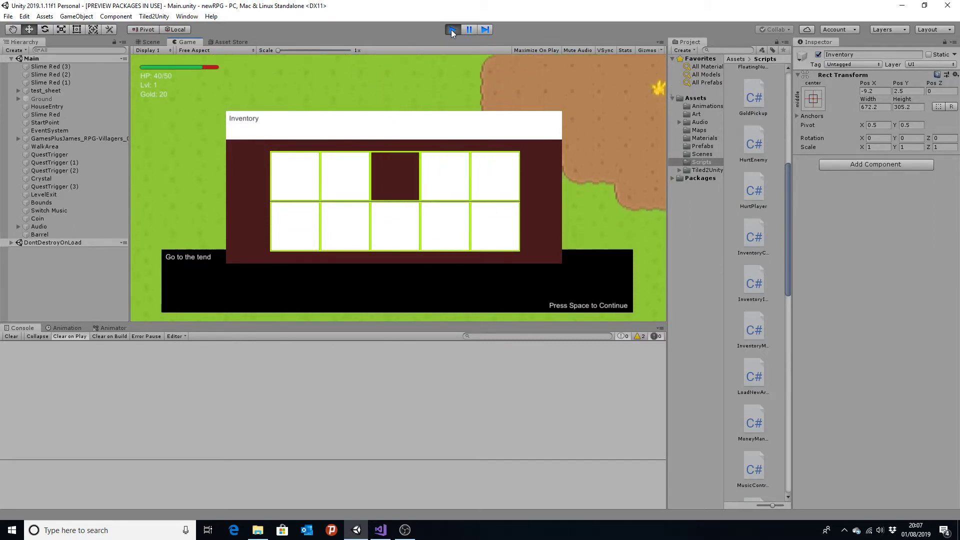
{"action": "key", "text": "2"}
{"action": "key", "text": "1"}
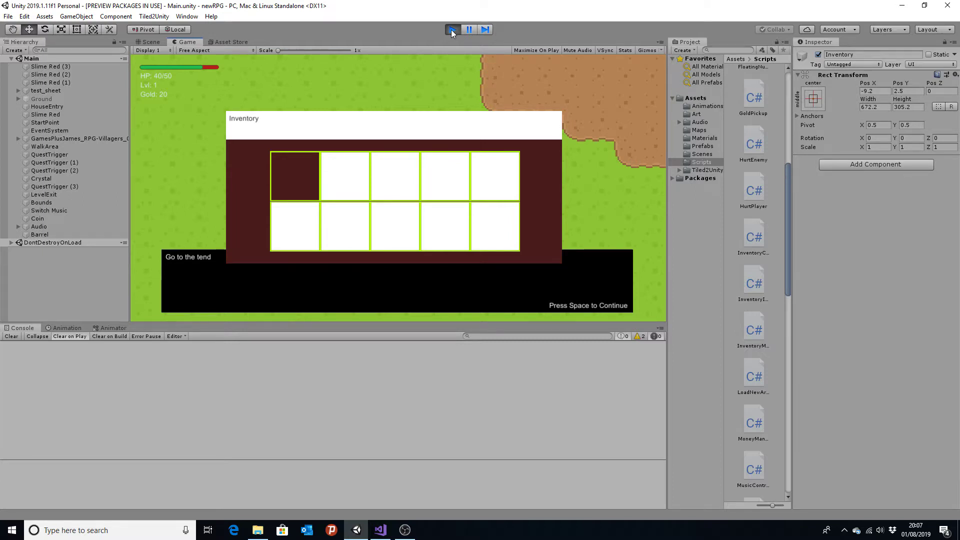
Step the selector to slot 5 and back to slot 1, then close the inventory and stop play
{"action": "key", "text": "2"}
{"action": "key", "text": "3"}
{"action": "key", "text": "4"}
{"action": "key", "text": "5"}
{"action": "key", "text": "4"}
{"action": "key", "text": "3"}
{"action": "key", "text": "2"}
{"action": "key", "text": "1"}
{"action": "key", "text": "Right"}
{"action": "key", "text": "Right"}
{"action": "key", "text": "Right"}
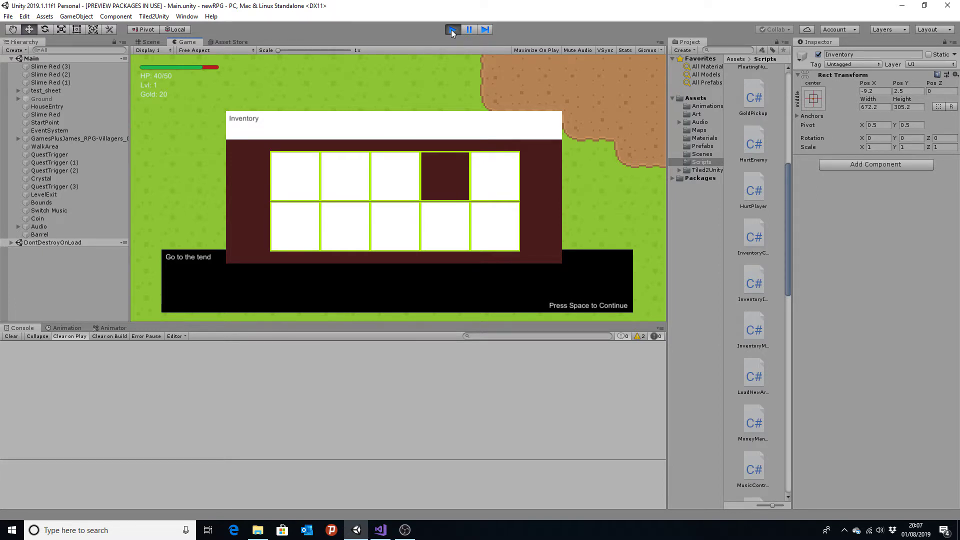
{"action": "key", "text": "i"}
{"action": "left_click", "coordinate": [452, 29]}
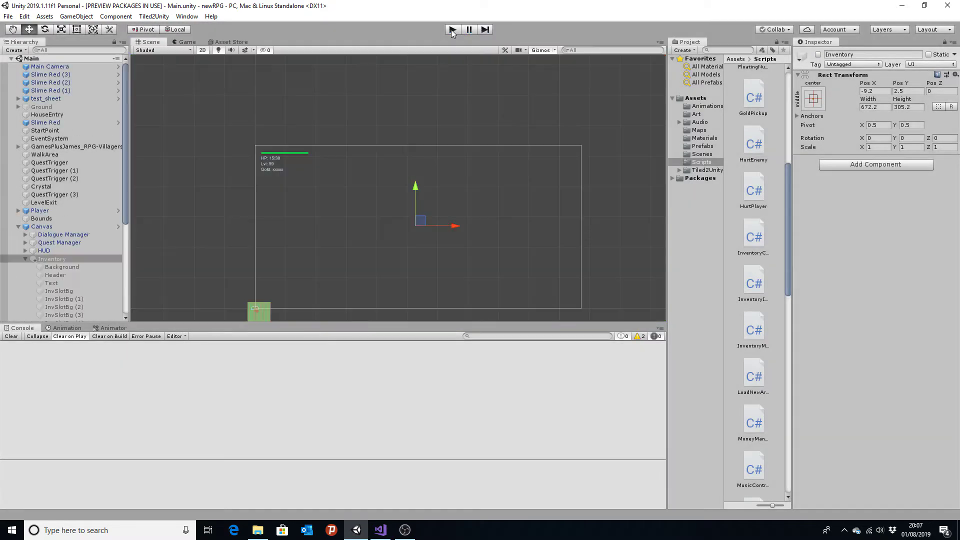
Activate the Inventory panel, then locate UpdateOldSelector in InventoryImaging.cs
{"action": "left_click", "coordinate": [818, 55]}
{"action": "key", "text": "alt+Tab"}
{"action": "key", "text": "alt+Tab"}
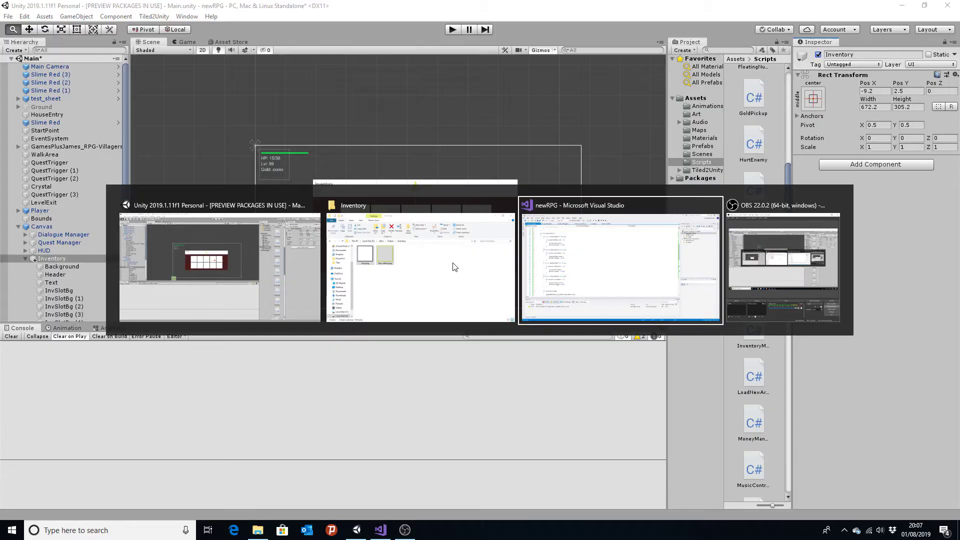
{"action": "scroll", "coordinate": [228, 294], "scroll_direction": "down", "scroll_amount": 5}
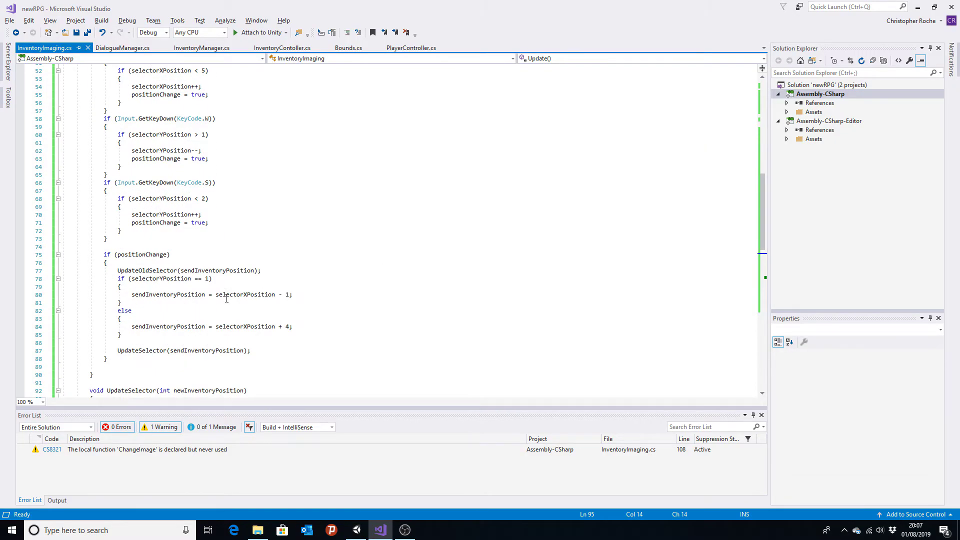
{"action": "scroll", "coordinate": [227, 299], "scroll_direction": "down", "scroll_amount": 4}
{"action": "scroll", "coordinate": [134, 350], "scroll_direction": "down", "scroll_amount": 5}
{"action": "scroll", "coordinate": [134, 350], "scroll_direction": "down", "scroll_amount": 5}
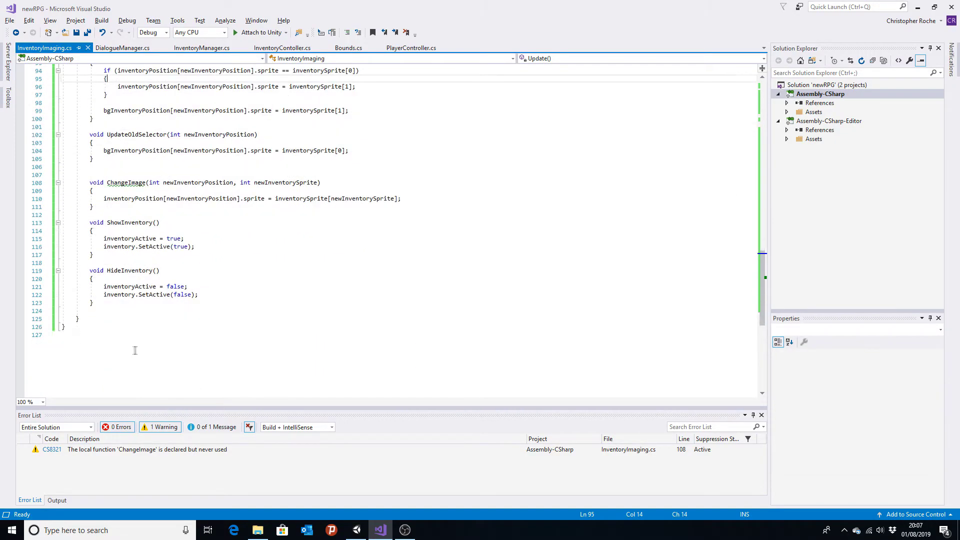
{"action": "scroll", "coordinate": [199, 281], "scroll_direction": "up", "scroll_amount": 5}
{"action": "scroll", "coordinate": [252, 314], "scroll_direction": "up", "scroll_amount": 1}
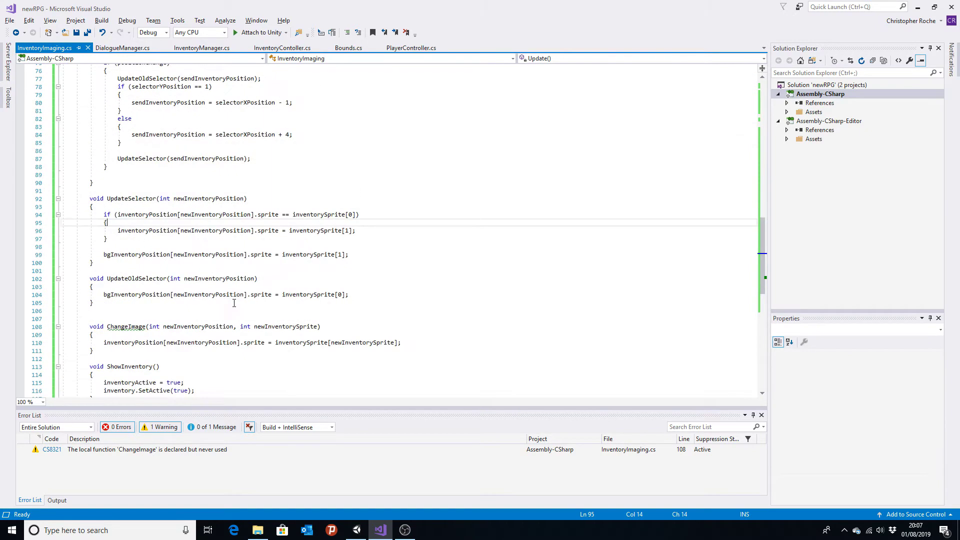
{"action": "scroll", "coordinate": [230, 312], "scroll_direction": "up", "scroll_amount": 1}
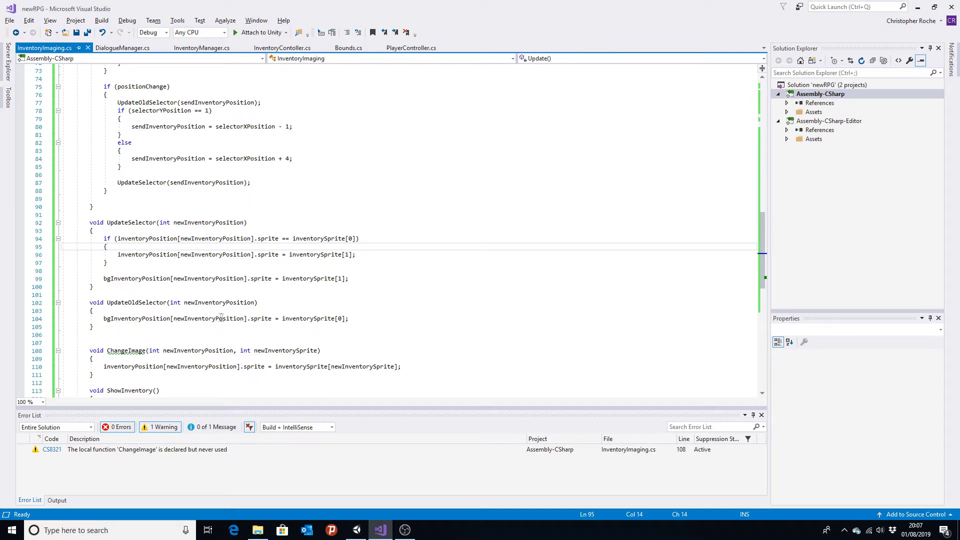
Copy line 96's inventoryPosition sprite statement onto a new line 105 in UpdateOldSelector
{"action": "left_click_drag", "start_coordinate": [355, 318], "coordinate": [104, 321]}
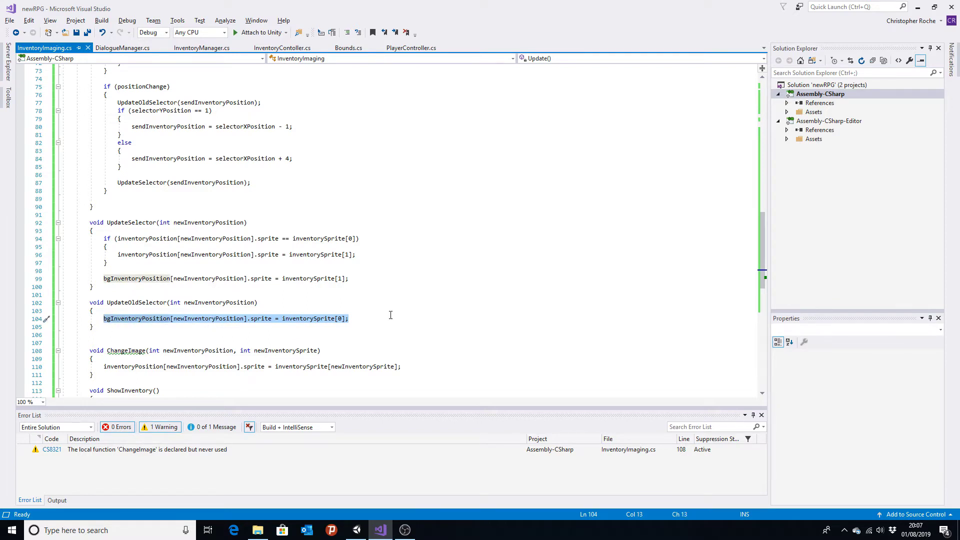
{"action": "key", "text": "Up"}
{"action": "left_click", "coordinate": [359, 321]}
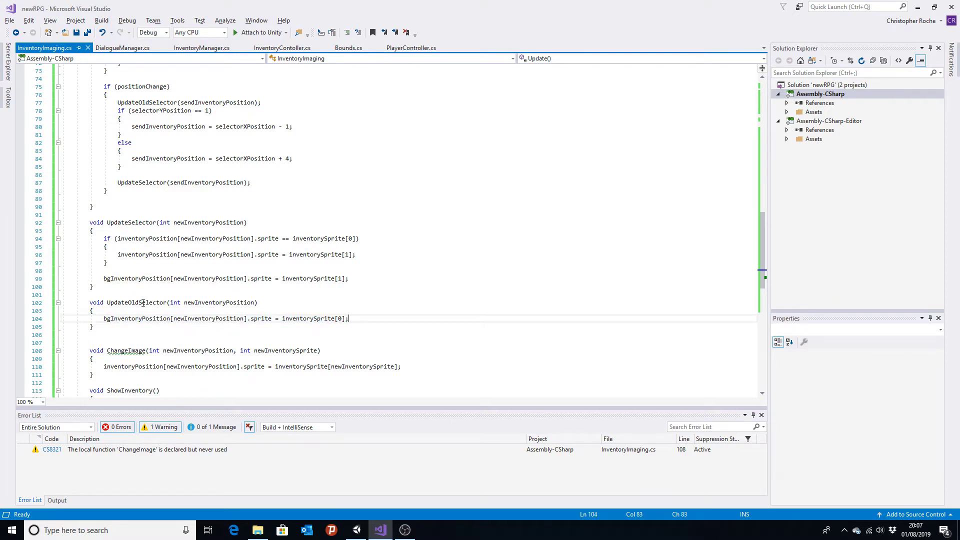
{"action": "key", "text": "Return"}
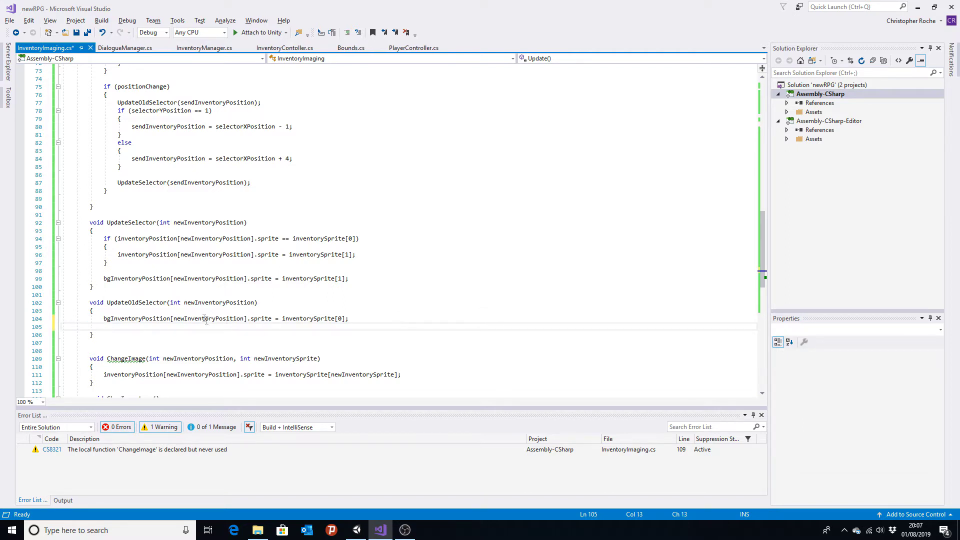
{"action": "left_click_drag", "start_coordinate": [355, 256], "coordinate": [115, 254]}
{"action": "key", "text": "ctrl+c"}
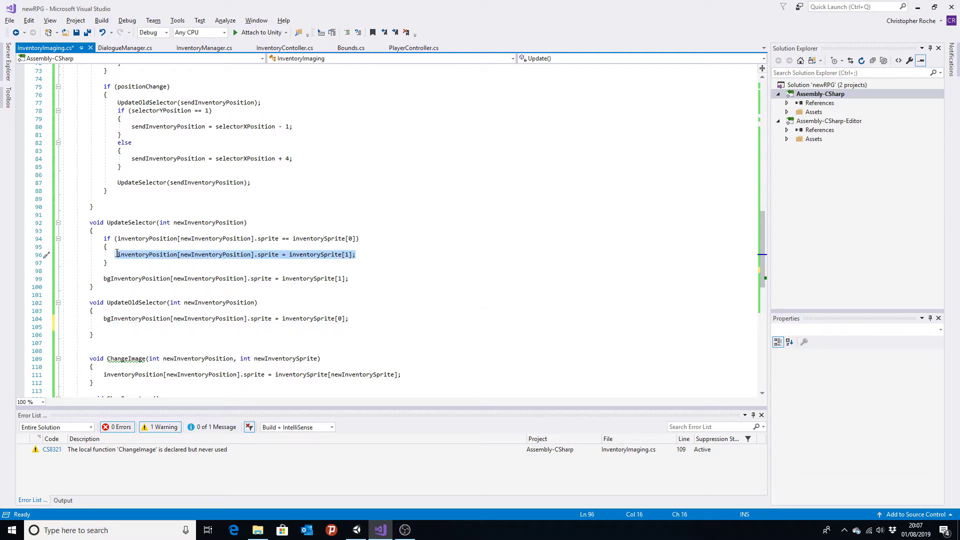
{"action": "left_click", "coordinate": [109, 327]}
{"action": "key", "text": "ctrl+v"}
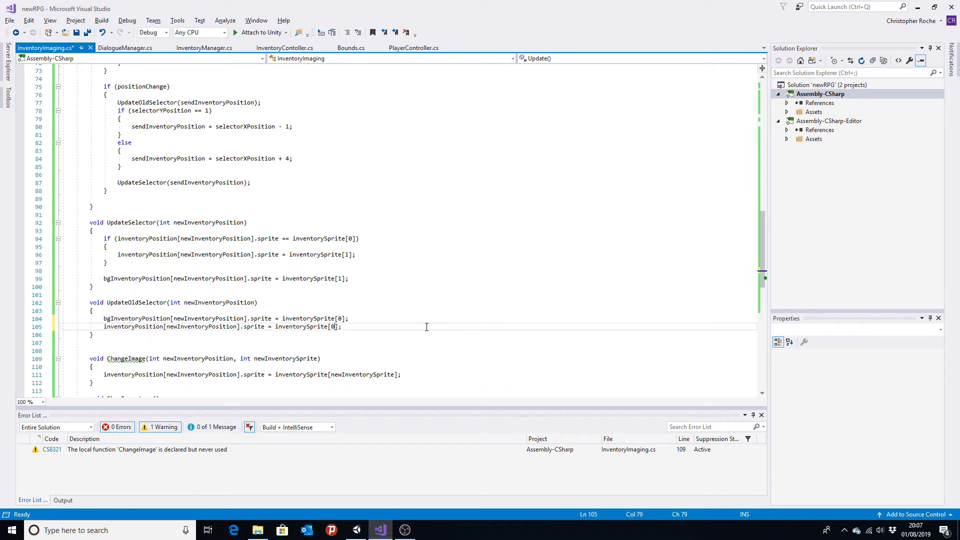
Save InventoryImaging.cs and return to the Unity editor
{"action": "key", "text": "alt+Tab"}
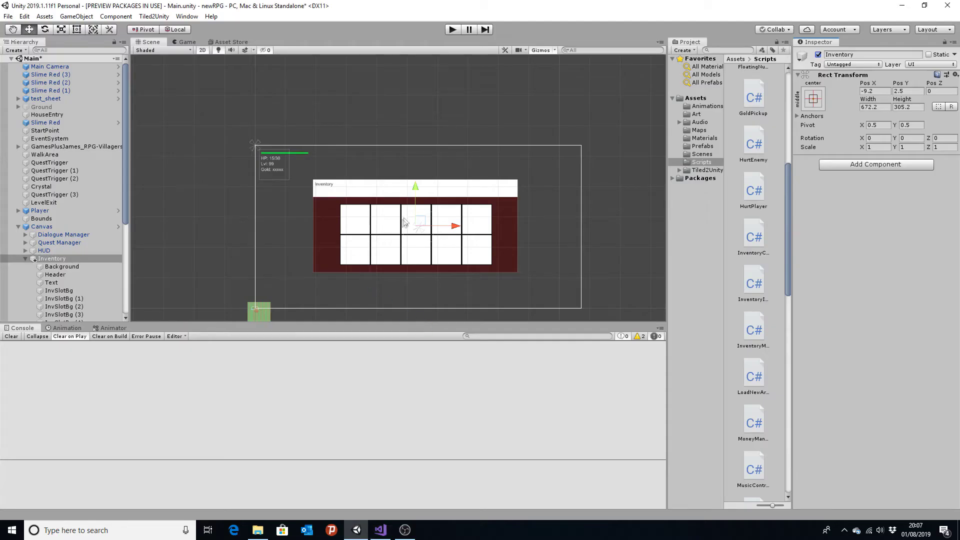
{"action": "key", "text": "alt+Tab"}
{"action": "left_click", "coordinate": [86, 34]}
{"action": "scroll", "coordinate": [380, 250], "scroll_direction": "up", "scroll_amount": 11}
{"action": "scroll", "coordinate": [340, 258], "scroll_direction": "up", "scroll_amount": 10}
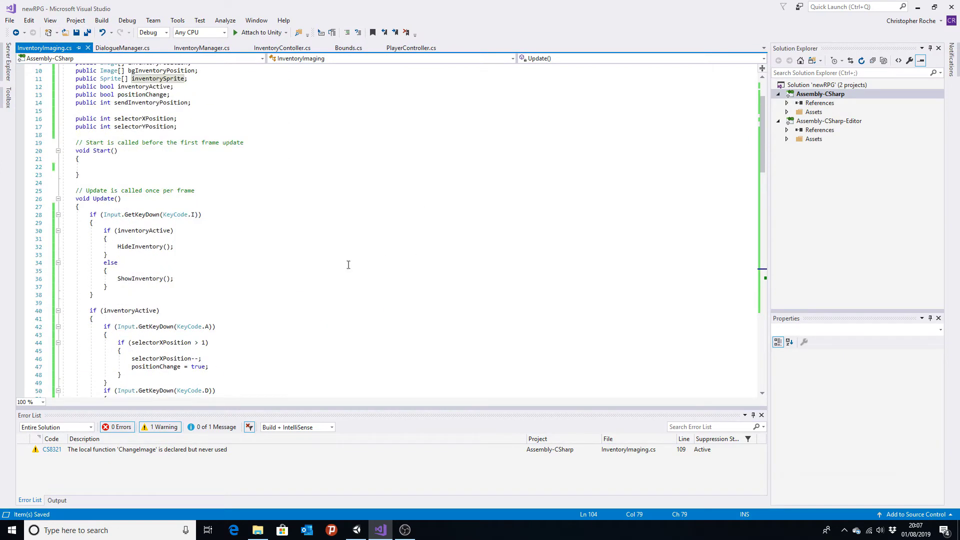
{"action": "scroll", "coordinate": [345, 259], "scroll_direction": "up", "scroll_amount": 3}
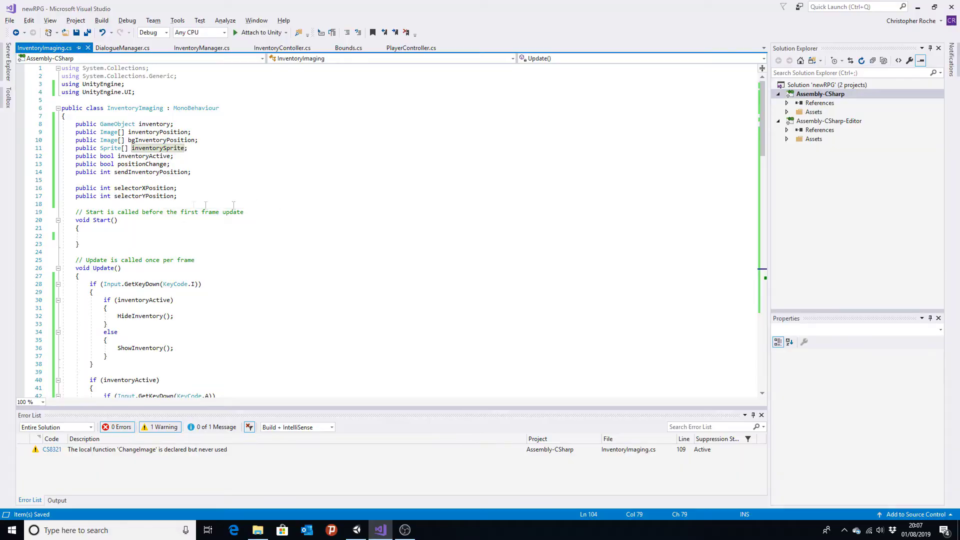
{"action": "key", "text": "alt+Tab"}
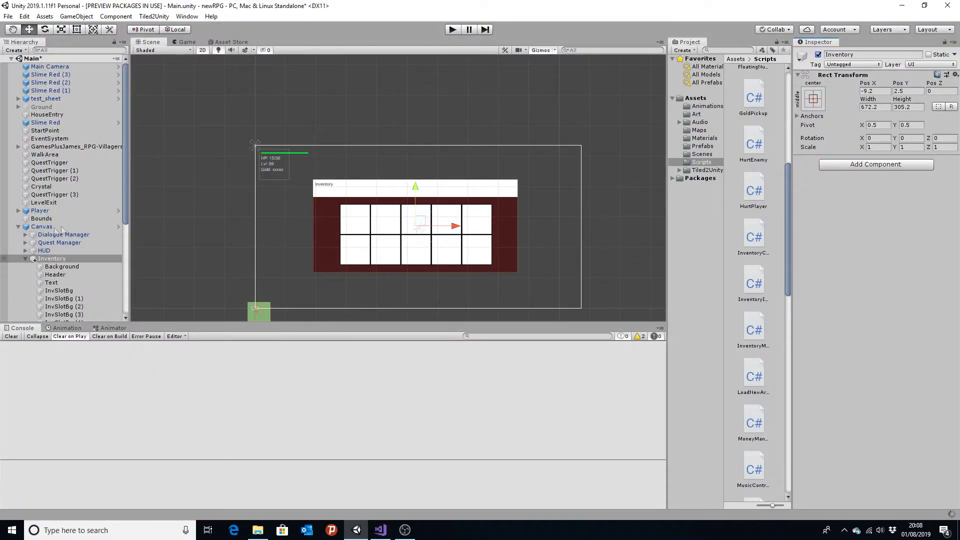
{"action": "key", "text": "alt+Tab"}
{"action": "key", "text": "alt+Tab"}
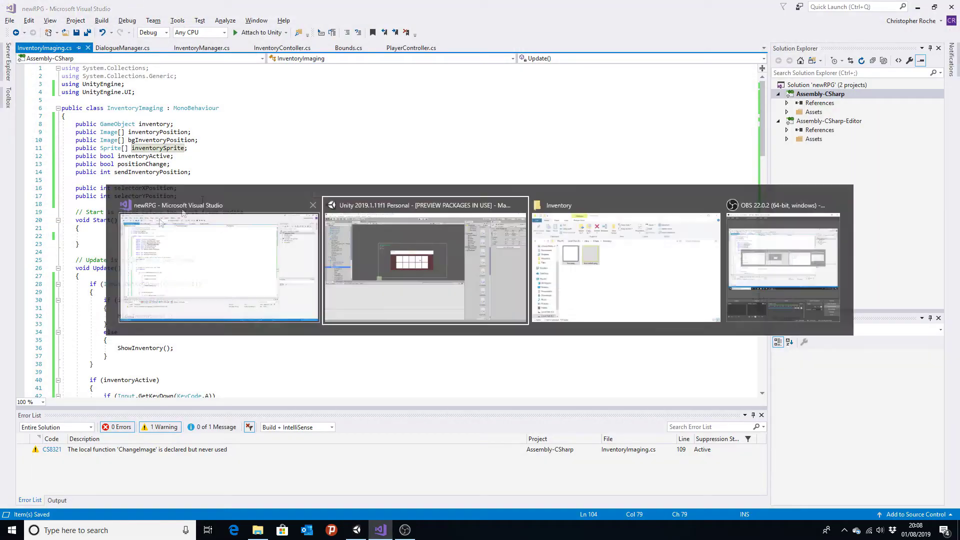
On Canvas's Inventory Imaging component, enter 1 for Selector X Position and Selector Y Position
{"action": "left_click", "coordinate": [44, 227]}
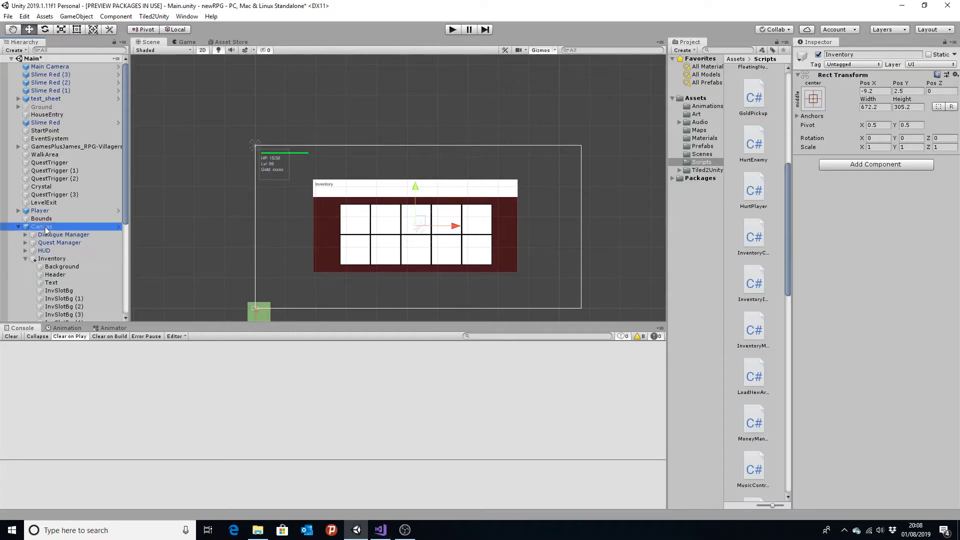
{"action": "scroll", "coordinate": [873, 311], "scroll_direction": "down", "scroll_amount": 15}
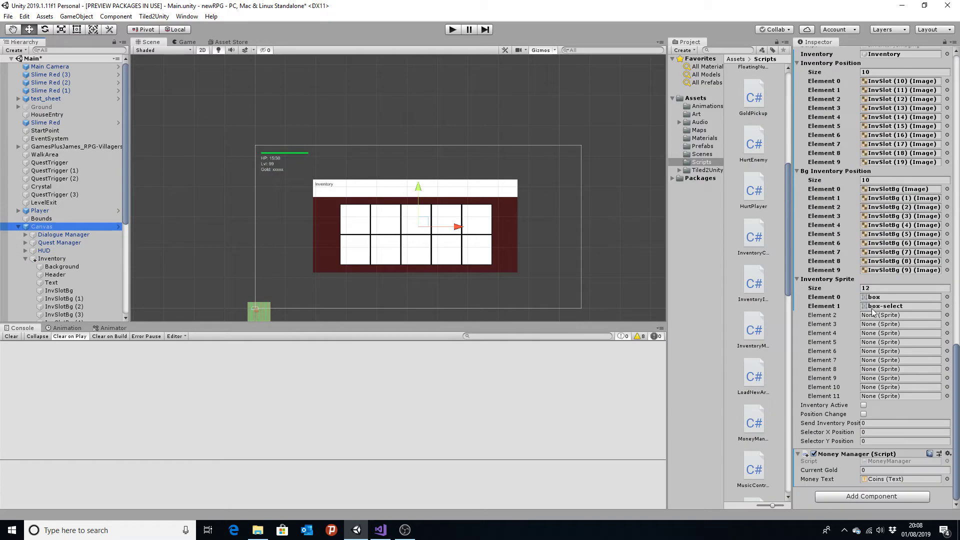
{"action": "left_click", "coordinate": [872, 432]}
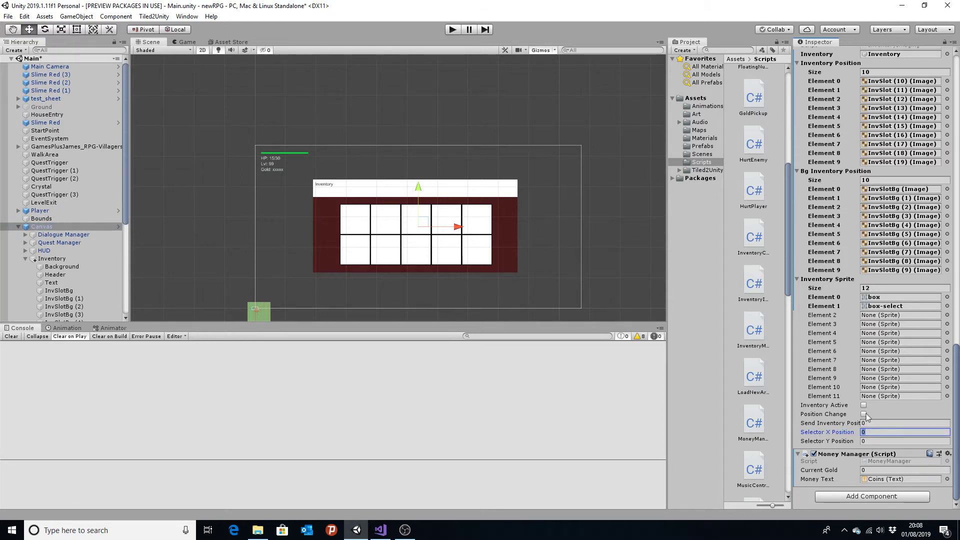
{"action": "type", "text": "1"}
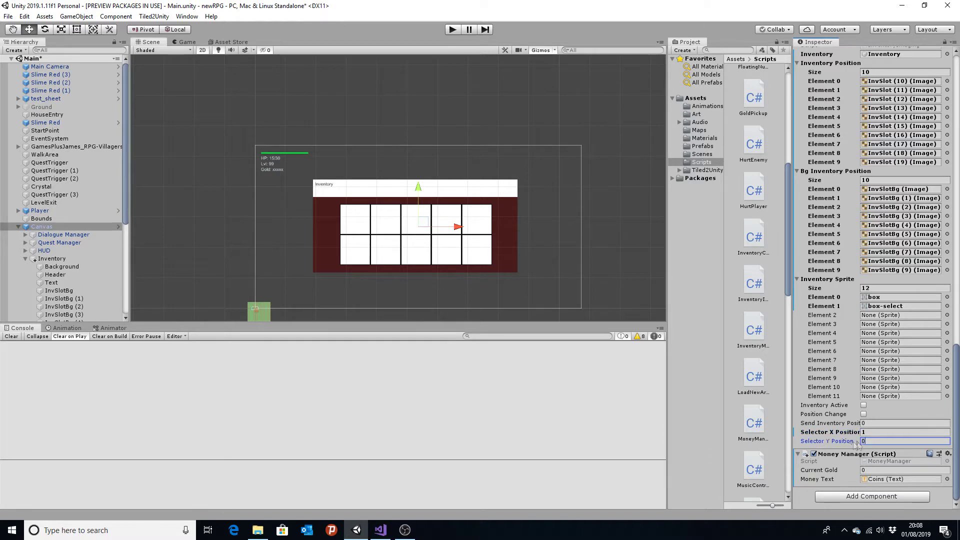
{"action": "left_click", "coordinate": [901, 415]}
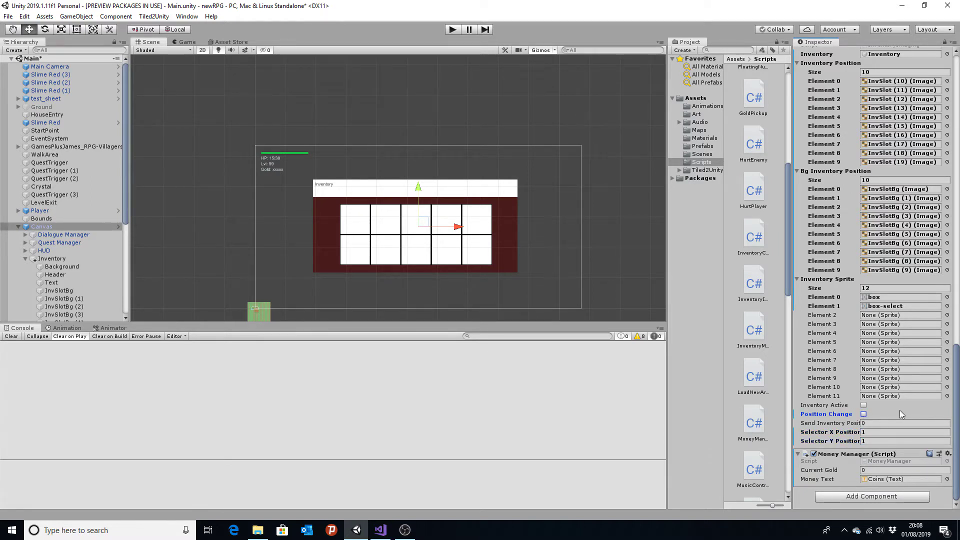
{"action": "left_click", "coordinate": [8, 16]}
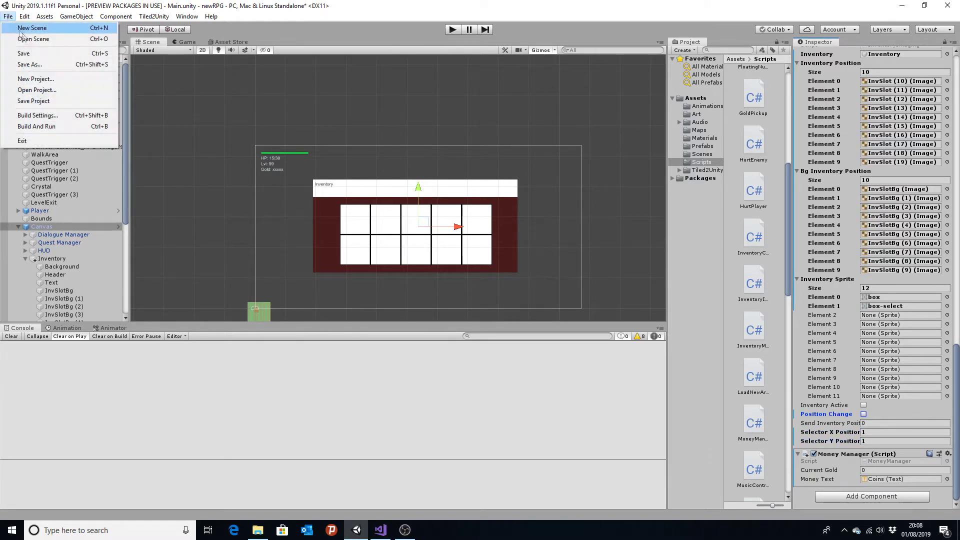
Save the Main scene and import box-select_white.png into the Art folder
{"action": "left_click", "coordinate": [34, 55]}
{"action": "scroll", "coordinate": [370, 221], "scroll_direction": "up", "scroll_amount": 5}
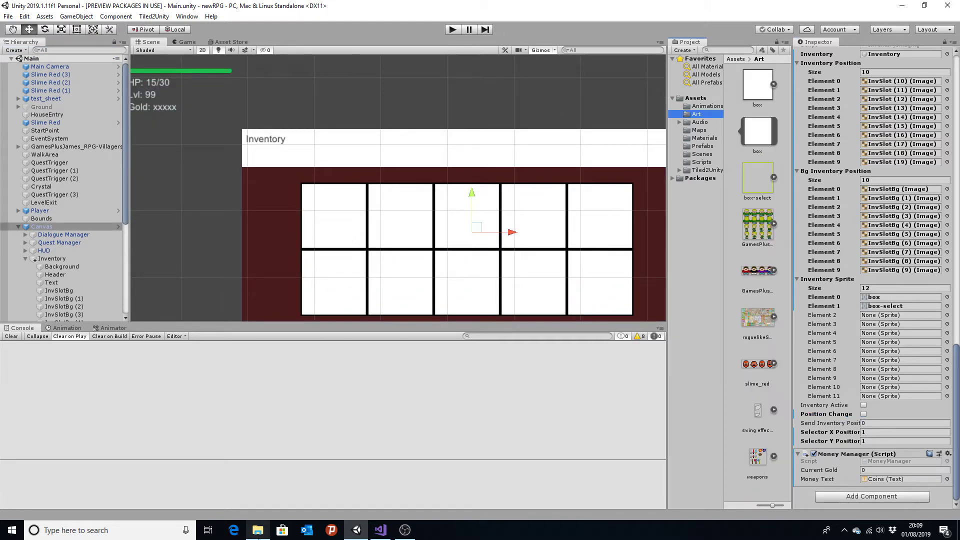
{"action": "left_click", "coordinate": [258, 530]}
{"action": "left_click_drag", "start_coordinate": [224, 124], "coordinate": [780, 160]}
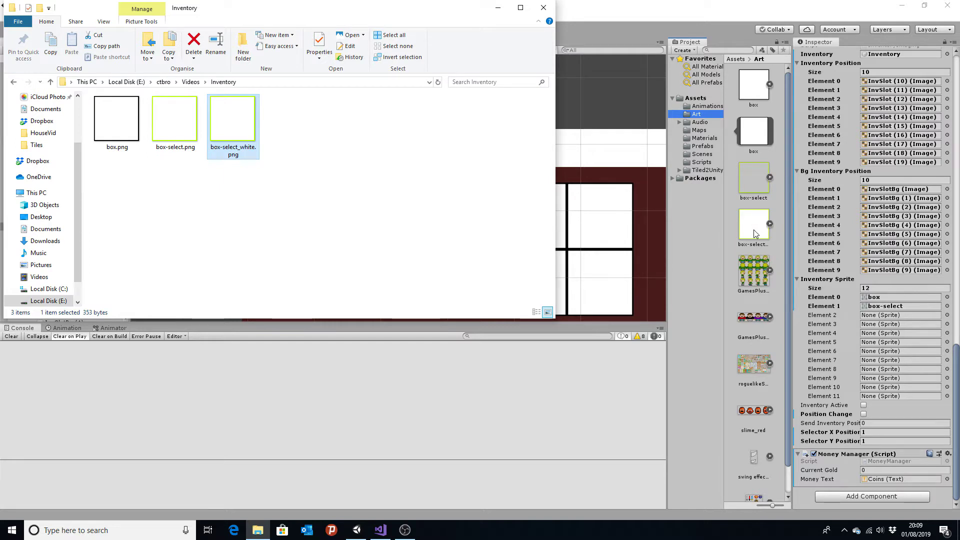
Assign box-select_white to Inventory Sprite Element 2 and bring InventoryImaging.cs up in Visual Studio
{"action": "left_click_drag", "start_coordinate": [755, 233], "coordinate": [901, 315]}
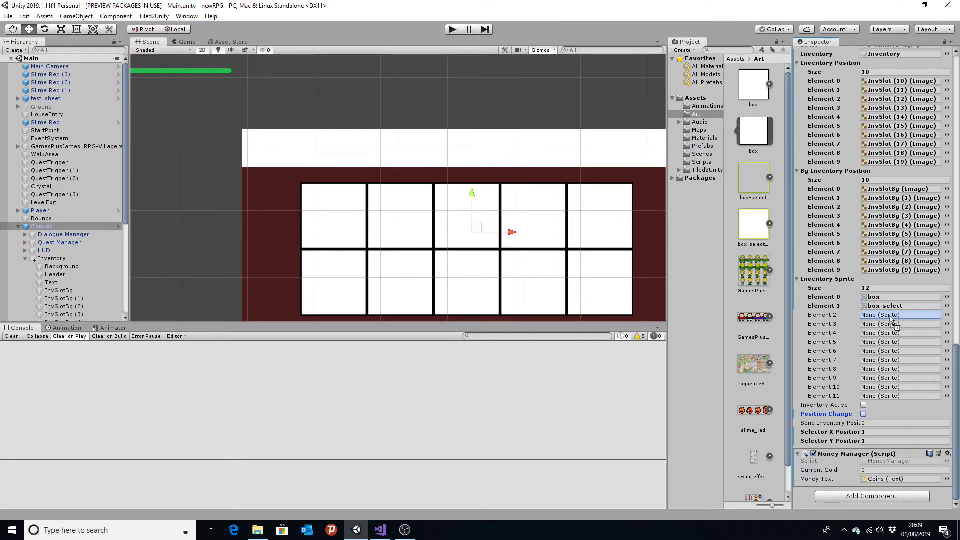
{"action": "key", "text": "alt+Tab"}
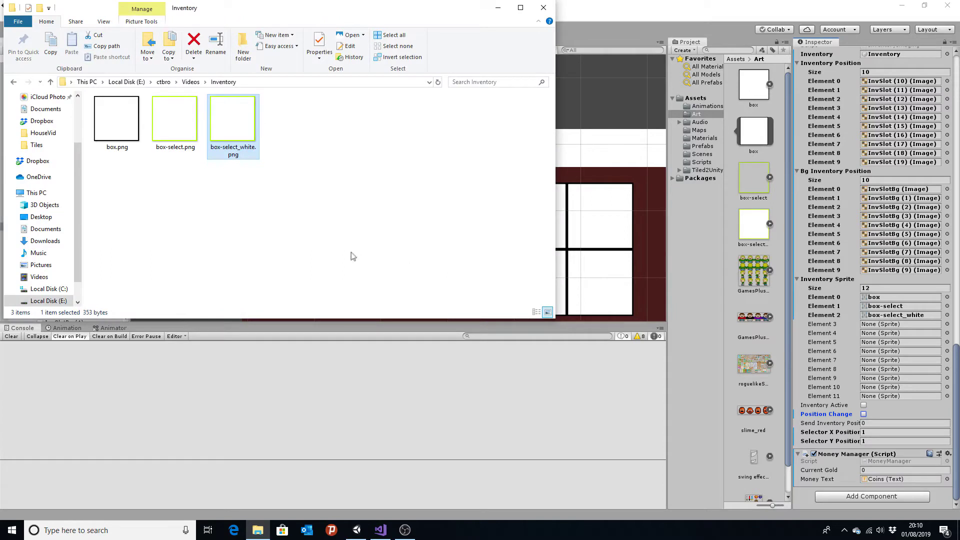
{"action": "key", "text": "alt+Tab"}
{"action": "scroll", "coordinate": [269, 321], "scroll_direction": "down", "scroll_amount": 15}
{"action": "scroll", "coordinate": [275, 318], "scroll_direction": "down", "scroll_amount": 15}
{"action": "scroll", "coordinate": [279, 315], "scroll_direction": "down", "scroll_amount": 1}
{"action": "scroll", "coordinate": [294, 313], "scroll_direction": "up", "scroll_amount": 8}
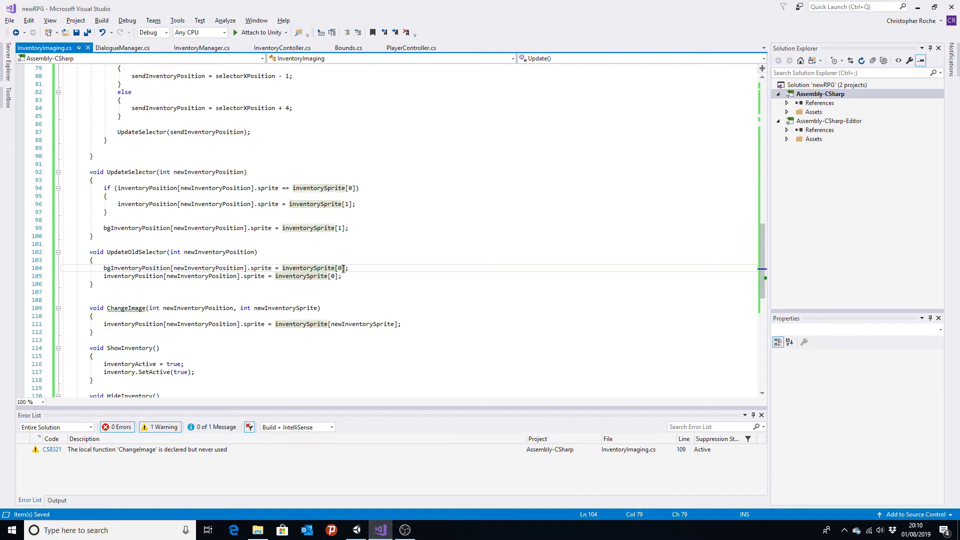
Change inventorySprite[1] to inventorySprite[2] on line 99, save the script, and return to Unity
{"action": "left_click", "coordinate": [343, 269]}
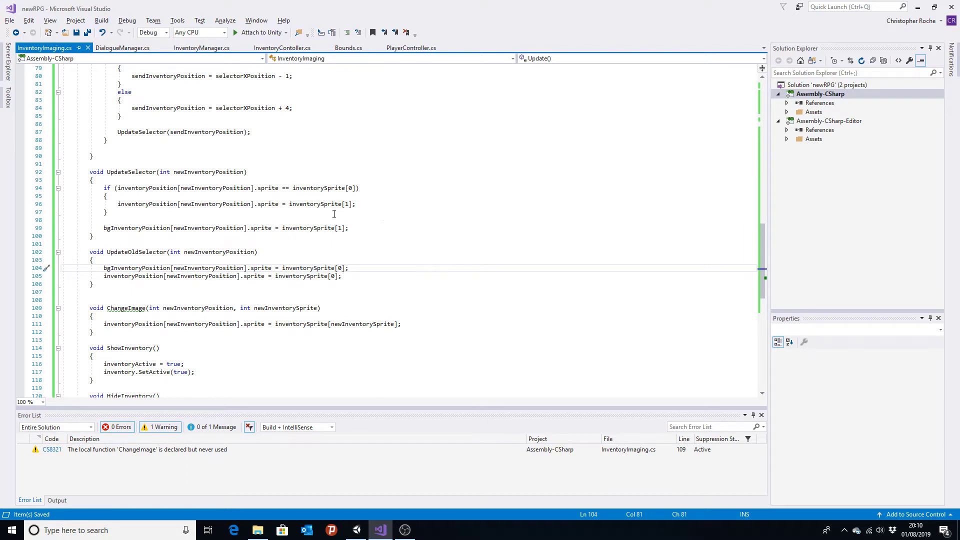
{"action": "left_click", "coordinate": [348, 205]}
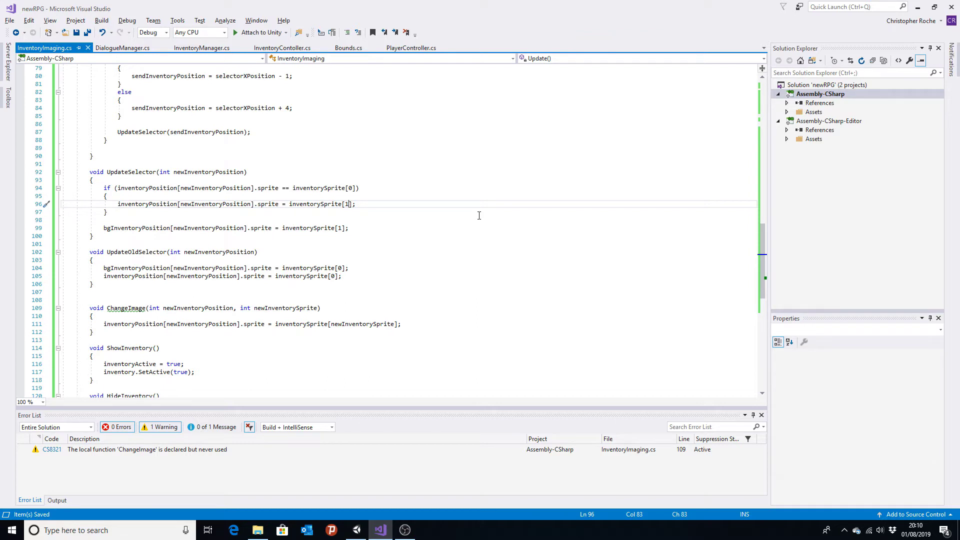
{"action": "left_click", "coordinate": [339, 230]}
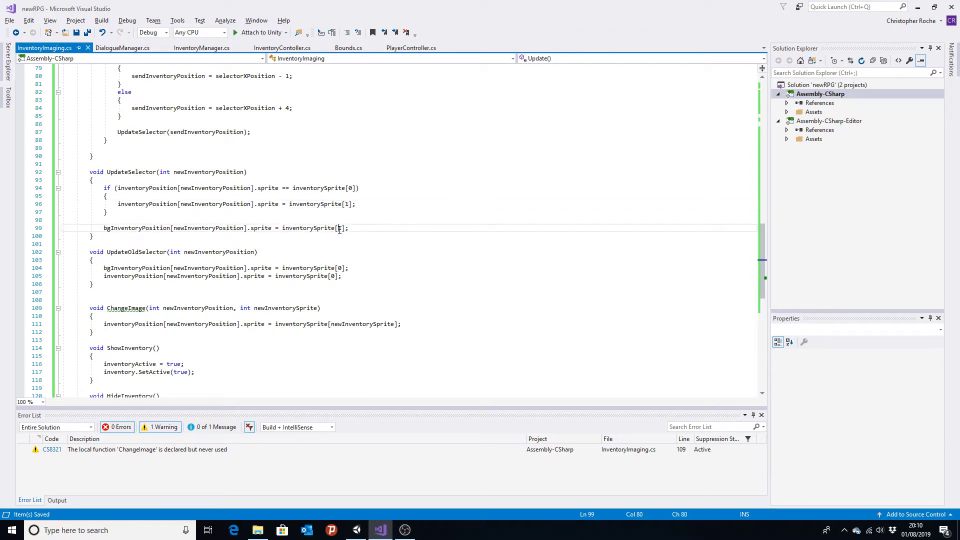
{"action": "key", "text": "Delete"}
{"action": "type", "text": "2"}
{"action": "key", "text": "Up"}
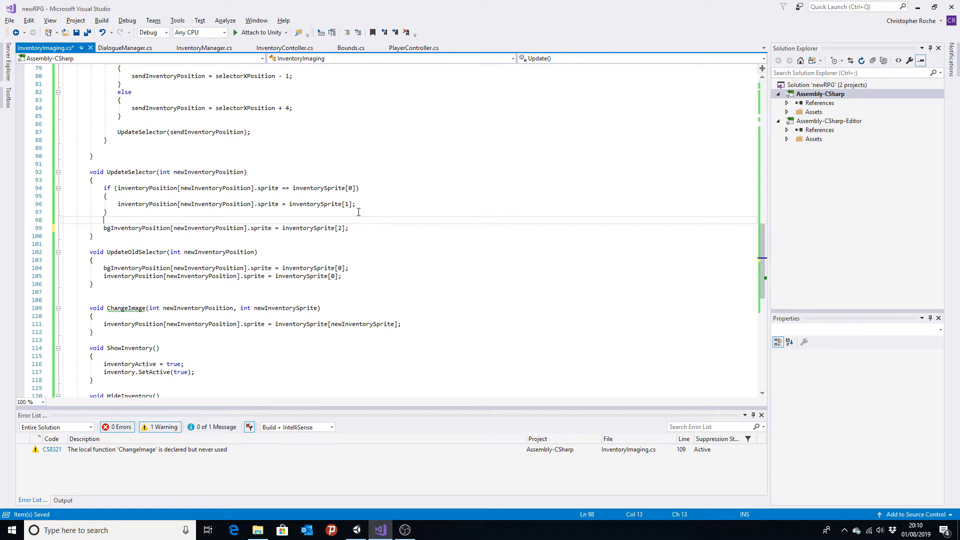
{"action": "left_click", "coordinate": [87, 33]}
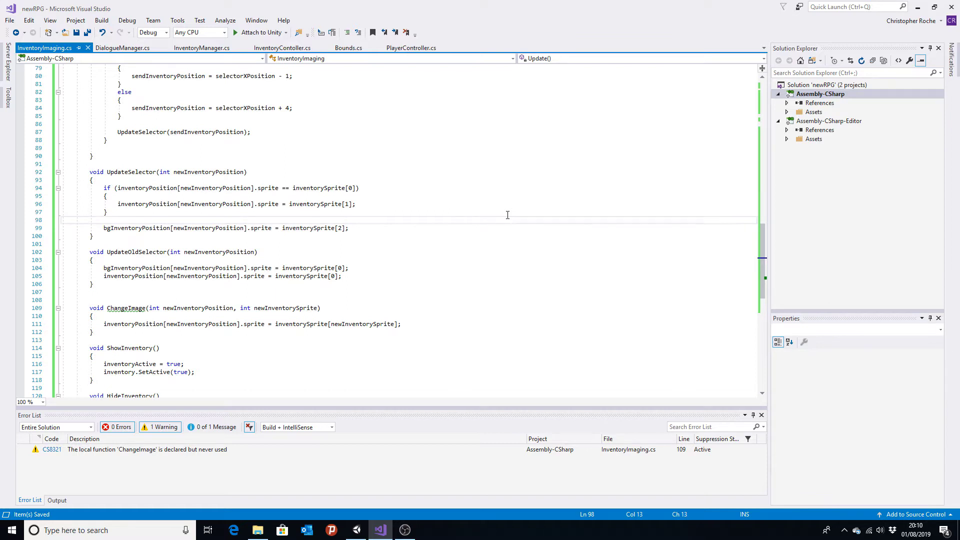
{"action": "key", "text": "alt+Tab"}
{"action": "key", "text": "alt+Tab"}
{"action": "key", "text": "alt+Tab"}
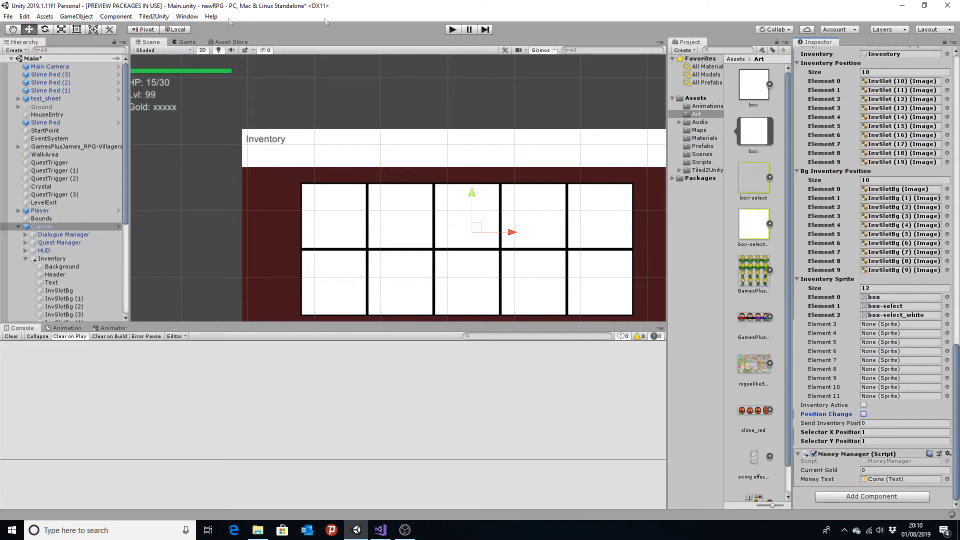
Deactivate the Inventory object under Canvas and save the scene
{"action": "left_click", "coordinate": [50, 229]}
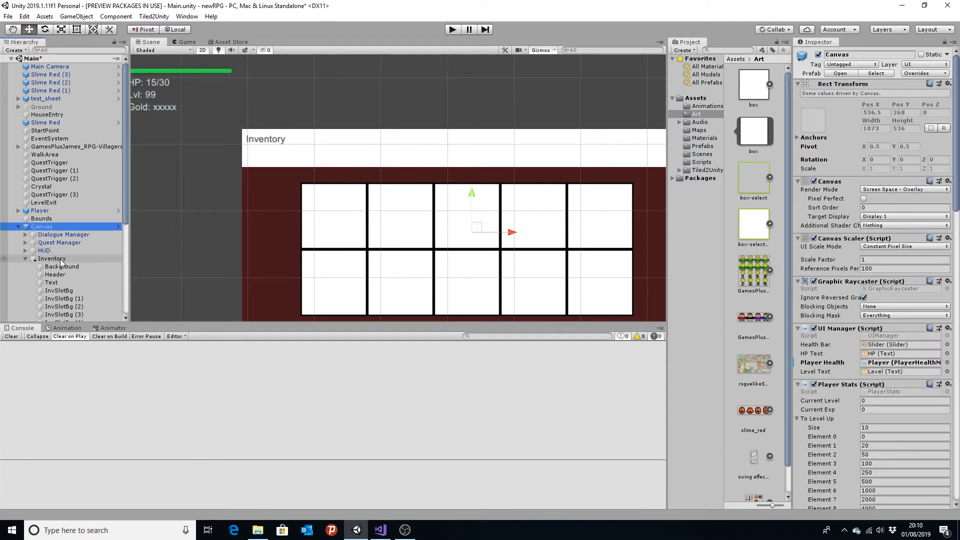
{"action": "left_click", "coordinate": [52, 259]}
{"action": "left_click", "coordinate": [818, 55]}
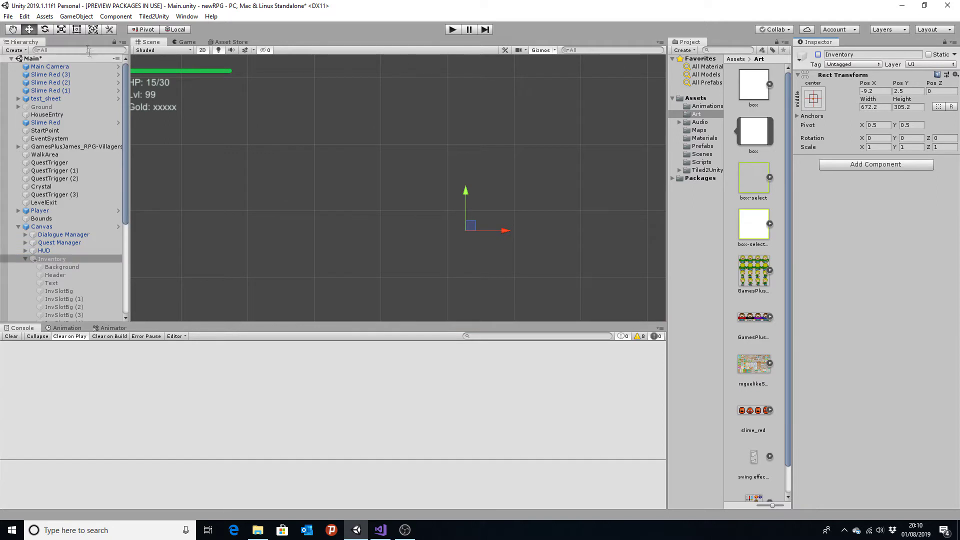
{"action": "scroll", "coordinate": [383, 118], "scroll_direction": "down", "scroll_amount": 2}
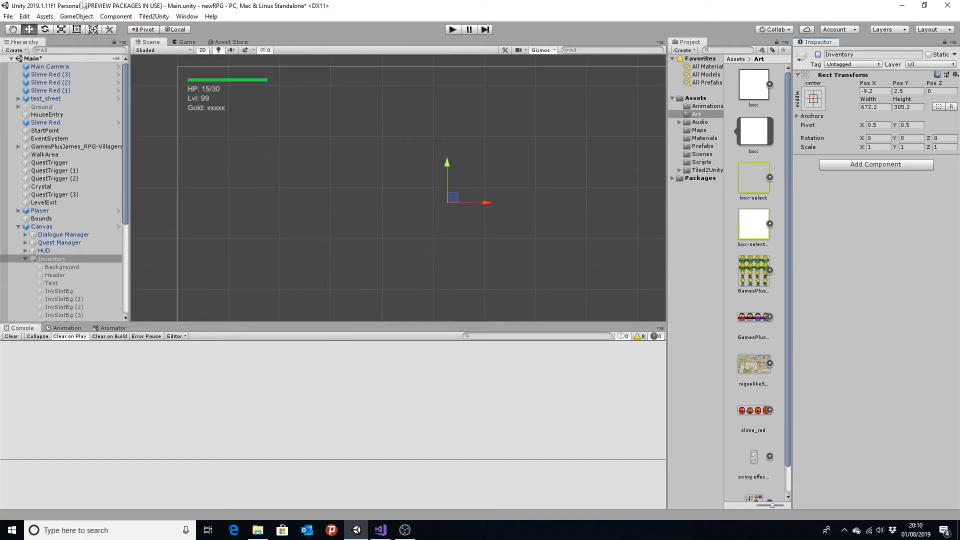
{"action": "key", "text": "ctrl+s"}
Start Play mode, walk the player up and left, and dismiss the quest dialog
{"action": "left_click", "coordinate": [450, 32]}
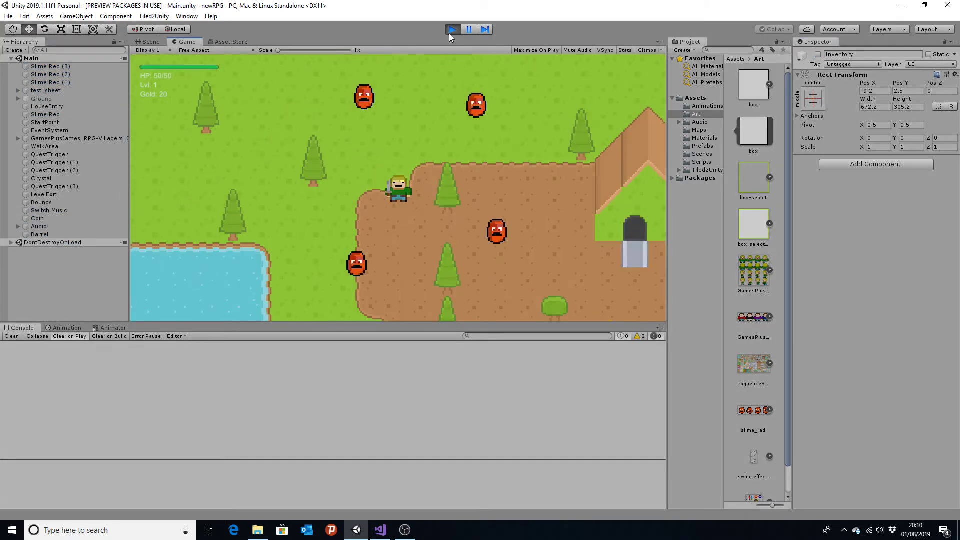
{"action": "key", "text": "Left"}
{"action": "key", "text": "Up"}
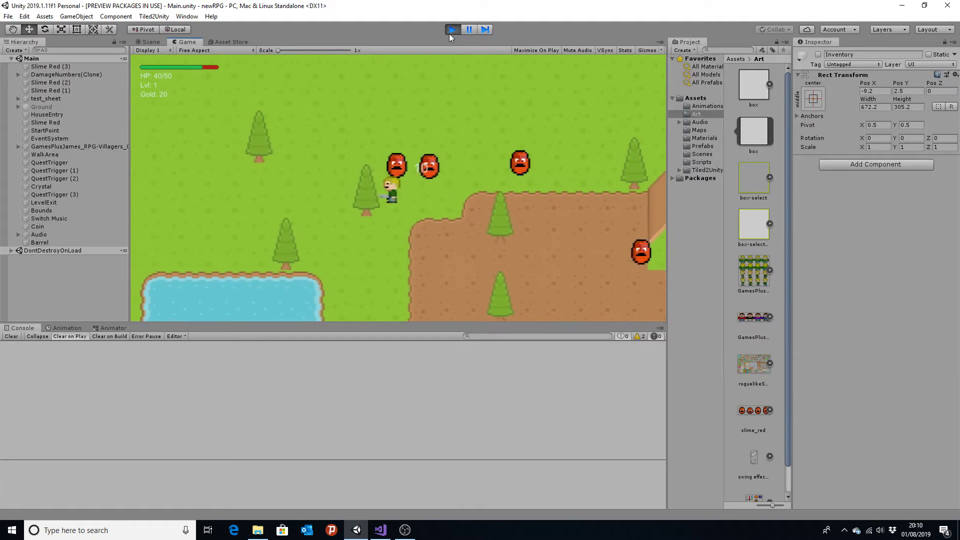
{"action": "key", "text": "Left"}
{"action": "key", "text": "Up"}
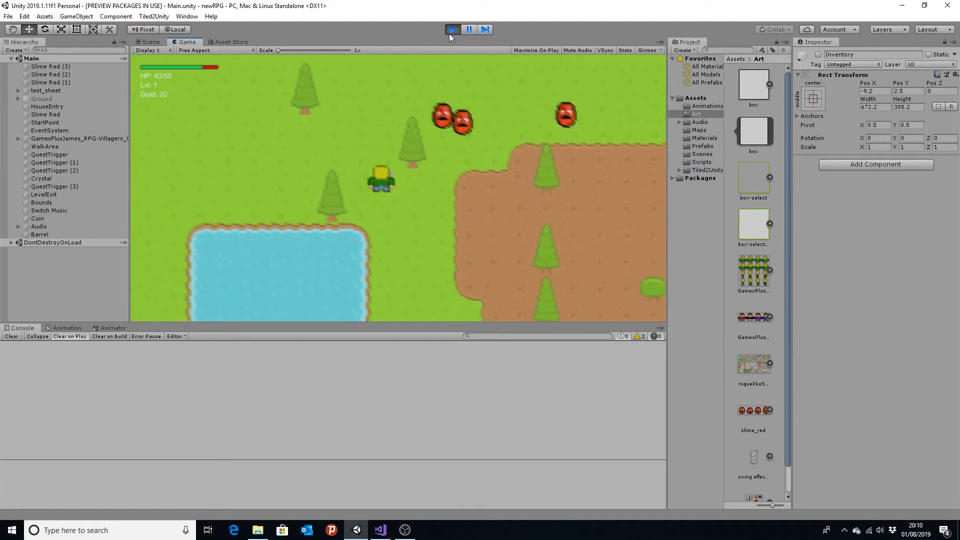
{"action": "key", "text": "space"}
{"action": "key", "text": "Up"}
{"action": "key", "text": "Left"}
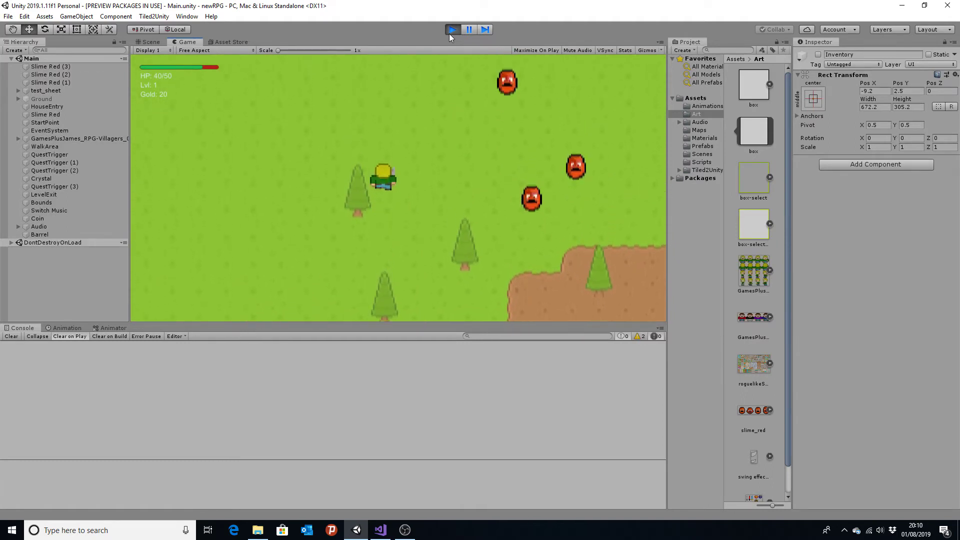
{"action": "key", "text": "Left"}
{"action": "key", "text": "Up"}
{"action": "key", "text": "Left"}
{"action": "key", "text": "Down"}
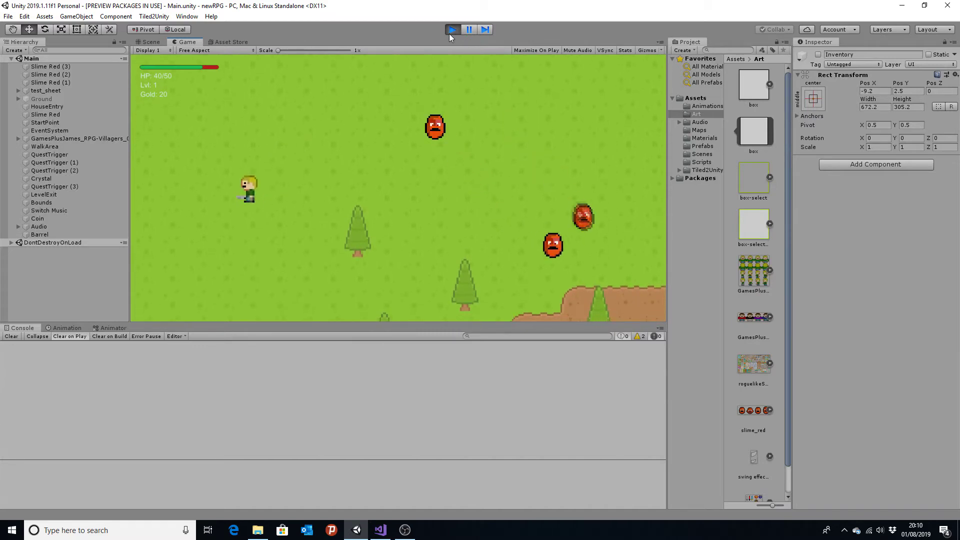
Open the in-game inventory and move the selector between slots 1 and 5 on both rows
{"action": "key", "text": "i"}
{"action": "key", "text": "Right"}
{"action": "key", "text": "Right"}
{"action": "key", "text": "Right"}
{"action": "key", "text": "Right"}
{"action": "key", "text": "Left"}
{"action": "key", "text": "Left"}
{"action": "key", "text": "Left"}
{"action": "key", "text": "Left"}
{"action": "key", "text": "Down"}
Keep moving the selector around the slot grid, bringing it back to the first slot
{"action": "key", "text": "Right"}
{"action": "key", "text": "Right"}
{"action": "key", "text": "Right"}
{"action": "key", "text": "Right"}
{"action": "key", "text": "Up"}
{"action": "key", "text": "Left"}
{"action": "key", "text": "Left"}
{"action": "key", "text": "Left"}
{"action": "key", "text": "Left"}
{"action": "key", "text": "Down"}
{"action": "key", "text": "Right"}
{"action": "key", "text": "Right"}
{"action": "key", "text": "Right"}
{"action": "key", "text": "Right"}
{"action": "key", "text": "Up"}
{"action": "key", "text": "Left"}
{"action": "key", "text": "Left"}
{"action": "key", "text": "Left"}
{"action": "key", "text": "Left"}
{"action": "key", "text": "Right"}
{"action": "key", "text": "Right"}
{"action": "key", "text": "Right"}
{"action": "key", "text": "Right"}
{"action": "key", "text": "Left"}
{"action": "key", "text": "Left"}
{"action": "key", "text": "Left"}
{"action": "key", "text": "Left"}
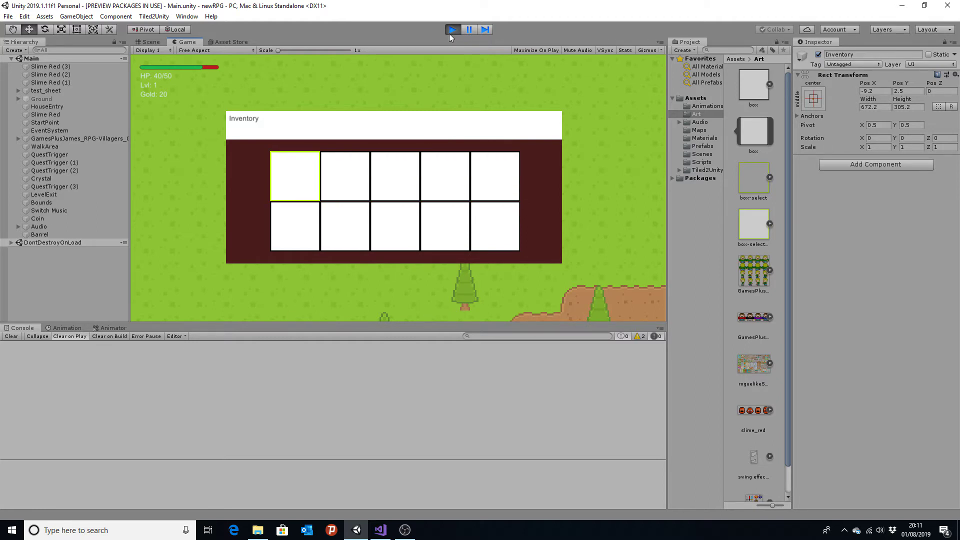
{"action": "key", "text": "Right"}
{"action": "key", "text": "Right"}
{"action": "key", "text": "Right"}
{"action": "key", "text": "Right"}
{"action": "key", "text": "Down"}
{"action": "key", "text": "Left"}
{"action": "key", "text": "Left"}
{"action": "key", "text": "Up"}
{"action": "key", "text": "Left"}
{"action": "key", "text": "Left"}
{"action": "key", "text": "Right"}
{"action": "key", "text": "Left"}
Stop the running game and bring up InventoryImaging.cs in Visual Studio
{"action": "left_click", "coordinate": [452, 31]}
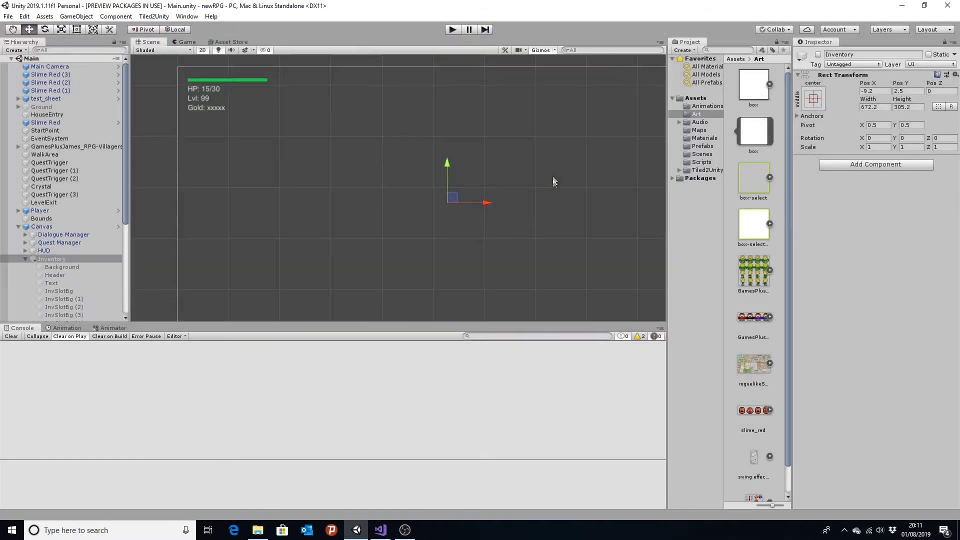
{"action": "key", "text": "alt+Tab"}
{"action": "key", "text": "alt+Tab"}
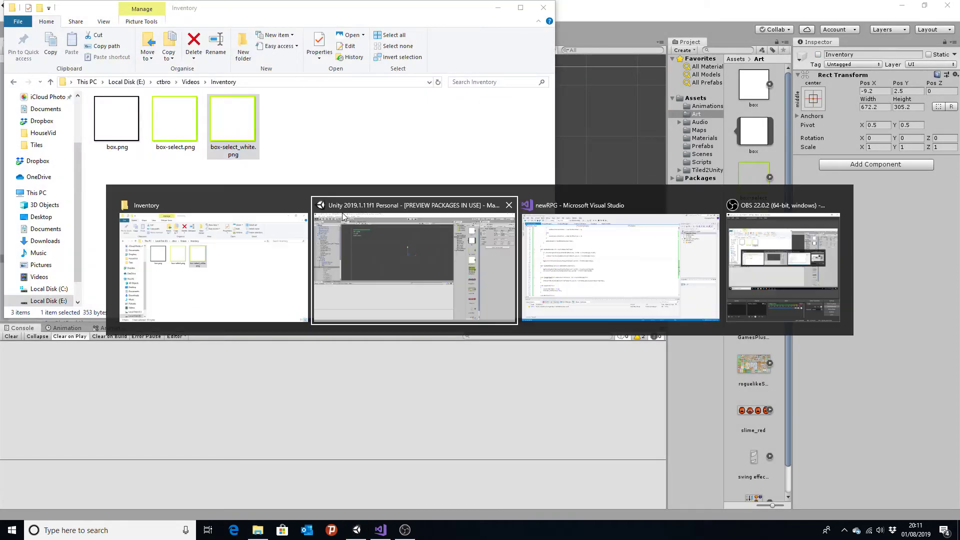
{"action": "key", "text": "alt+Tab"}
{"action": "scroll", "coordinate": [190, 284], "scroll_direction": "up", "scroll_amount": 13}
{"action": "scroll", "coordinate": [190, 284], "scroll_direction": "up", "scroll_amount": 13}
{"action": "scroll", "coordinate": [74, 235], "scroll_direction": "down", "scroll_amount": 1}
Start typing an UpdateSelector call inside Start(), then erase the mistyped text
{"action": "left_click", "coordinate": [129, 212]}
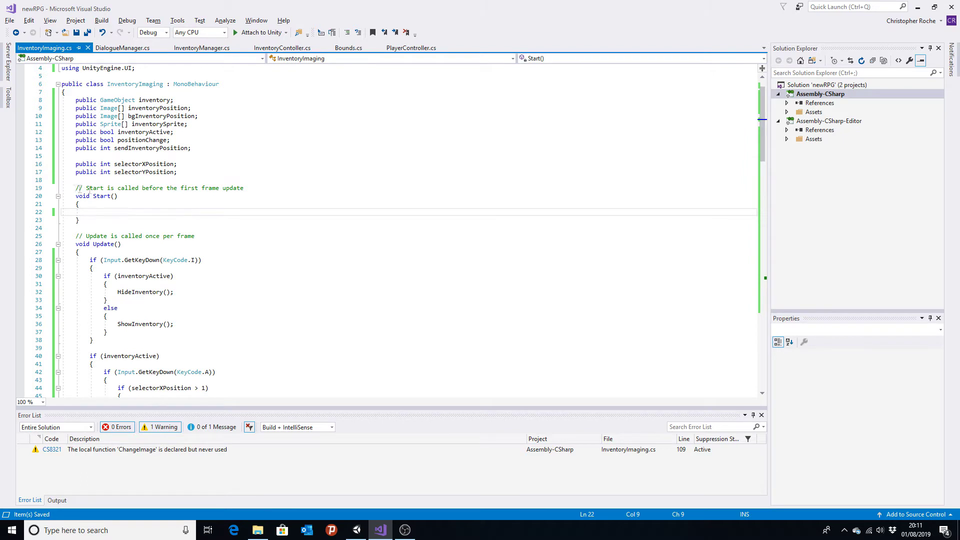
{"action": "scroll", "coordinate": [80, 189], "scroll_direction": "down", "scroll_amount": 5}
{"action": "scroll", "coordinate": [100, 225], "scroll_direction": "down", "scroll_amount": 7}
{"action": "scroll", "coordinate": [125, 265], "scroll_direction": "down", "scroll_amount": 6}
{"action": "scroll", "coordinate": [145, 302], "scroll_direction": "down", "scroll_amount": 5}
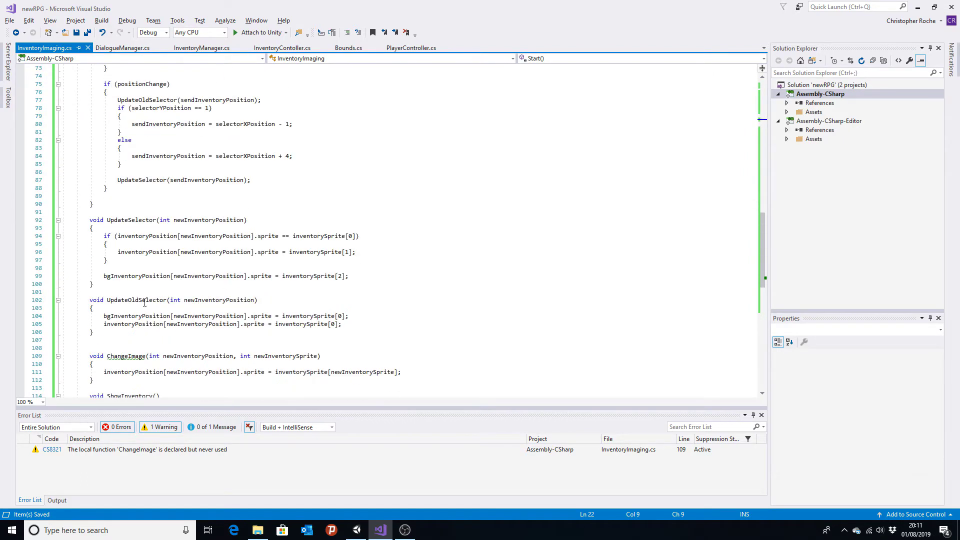
{"action": "scroll", "coordinate": [170, 228], "scroll_direction": "up", "scroll_amount": 19}
{"action": "scroll", "coordinate": [169, 200], "scroll_direction": "up", "scroll_amount": 5}
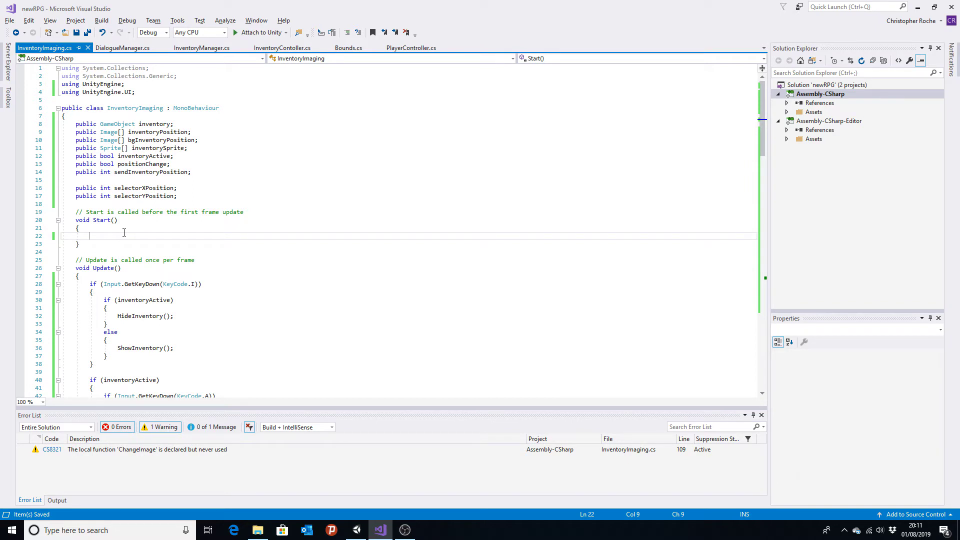
{"action": "type", "text": "Upd"}
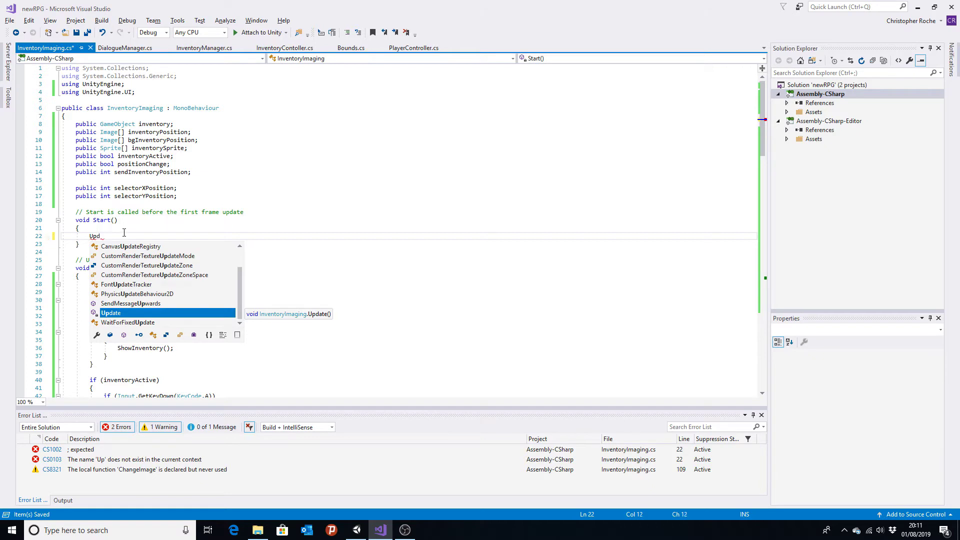
{"action": "type", "text": "atese"}
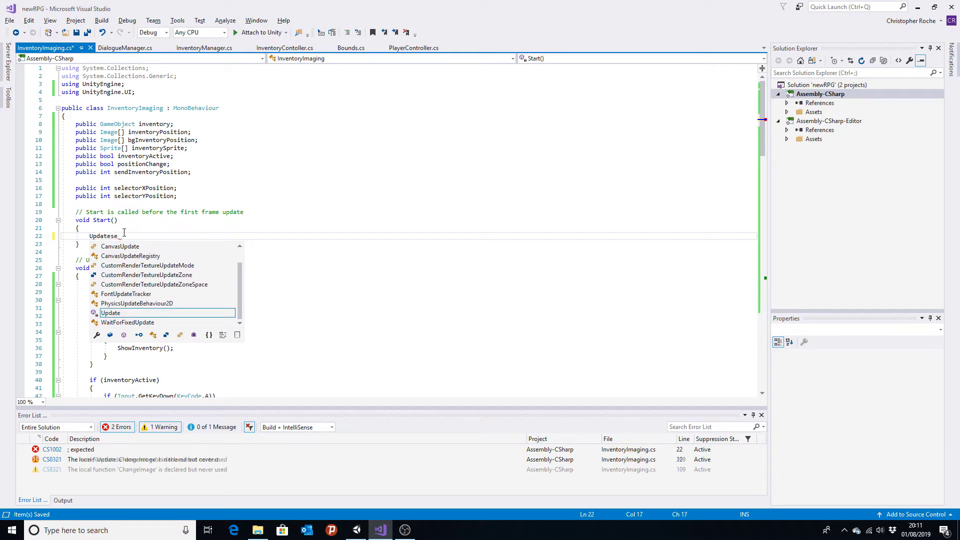
{"action": "key", "text": "BackSpace"}
{"action": "key", "text": "BackSpace"}
{"action": "key", "text": "BackSpace"}
Copy the UpdateSelector method name and paste it into Start() as UpdateSelector(1;
{"action": "scroll", "coordinate": [295, 380], "scroll_direction": "down", "scroll_amount": 7}
{"action": "scroll", "coordinate": [240, 370], "scroll_direction": "down", "scroll_amount": 13}
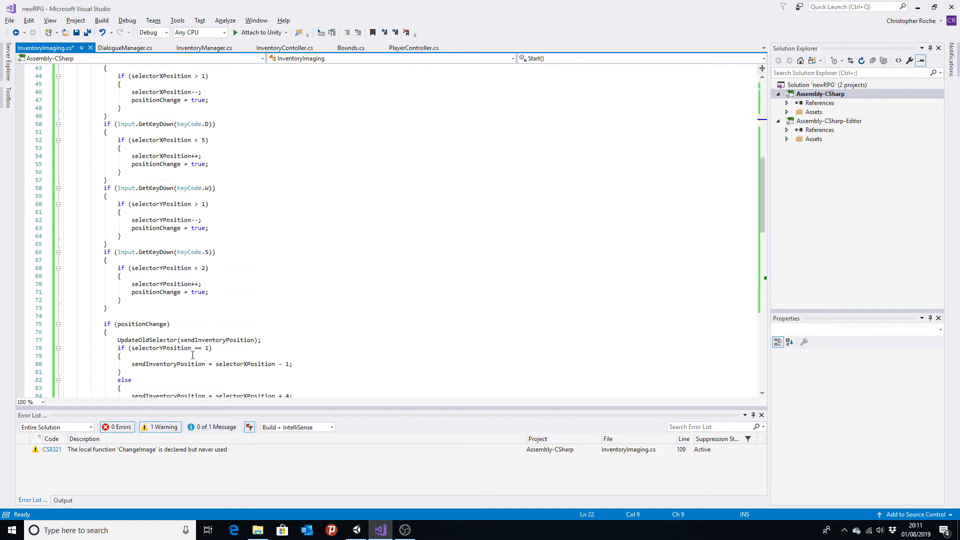
{"action": "scroll", "coordinate": [189, 358], "scroll_direction": "down", "scroll_amount": 11}
{"action": "scroll", "coordinate": [154, 229], "scroll_direction": "up", "scroll_amount": 3}
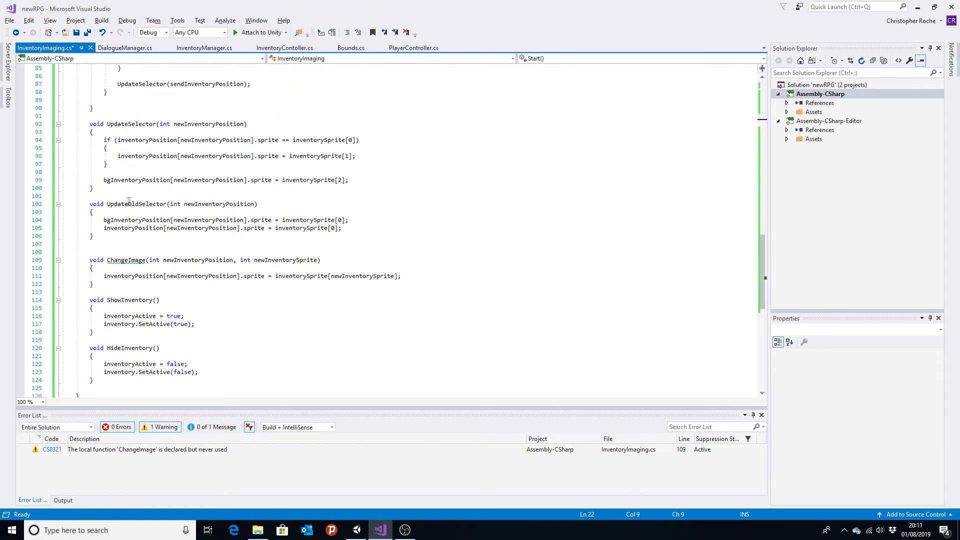
{"action": "scroll", "coordinate": [140, 195], "scroll_direction": "up", "scroll_amount": 5}
{"action": "scroll", "coordinate": [155, 195], "scroll_direction": "up", "scroll_amount": 8}
{"action": "scroll", "coordinate": [170, 194], "scroll_direction": "up", "scroll_amount": 14}
{"action": "scroll", "coordinate": [186, 194], "scroll_direction": "up", "scroll_amount": 1}
{"action": "scroll", "coordinate": [197, 197], "scroll_direction": "down", "scroll_amount": 8}
{"action": "scroll", "coordinate": [210, 215], "scroll_direction": "down", "scroll_amount": 2}
{"action": "scroll", "coordinate": [230, 246], "scroll_direction": "down", "scroll_amount": 12}
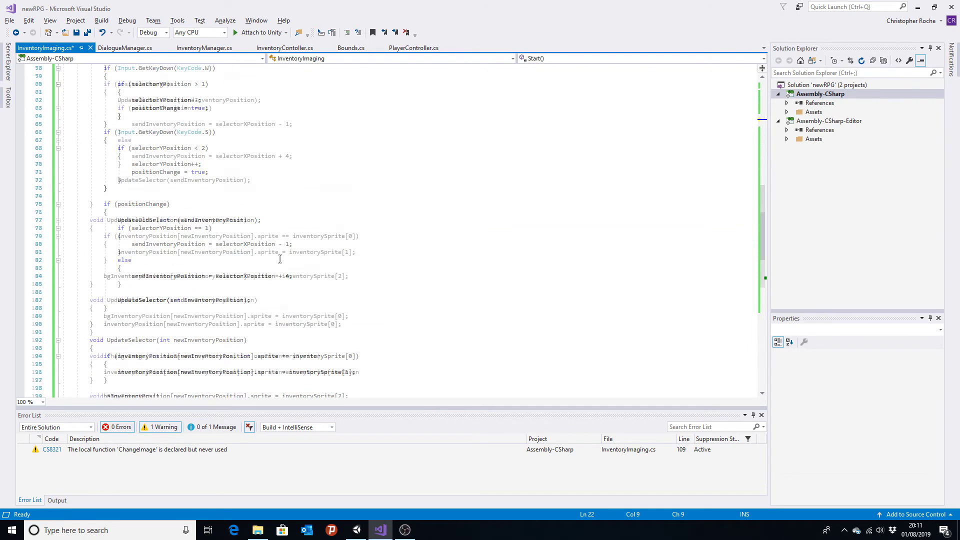
{"action": "scroll", "coordinate": [250, 274], "scroll_direction": "down", "scroll_amount": 5}
{"action": "double_click", "coordinate": [131, 147]}
{"action": "key", "text": "ctrl+c"}
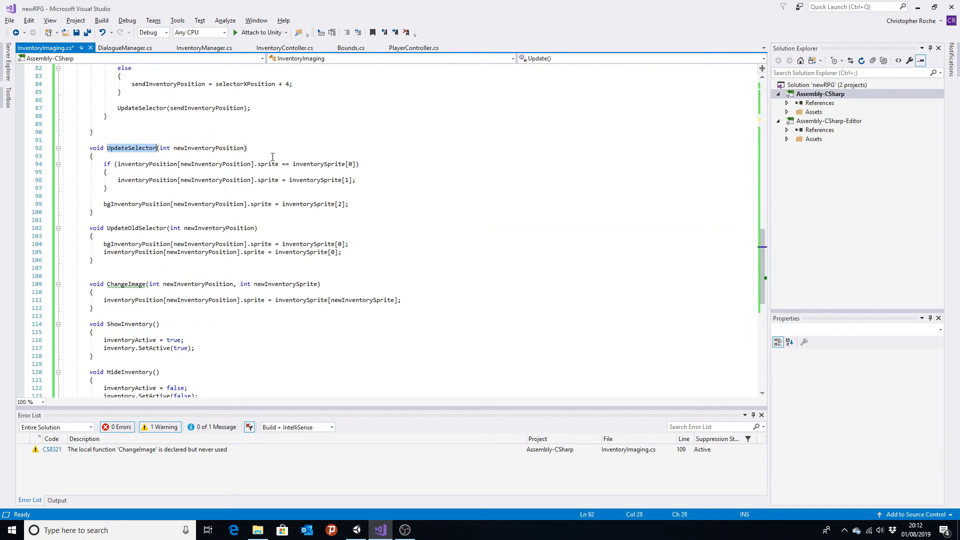
{"action": "scroll", "coordinate": [222, 83], "scroll_direction": "up", "scroll_amount": 10}
{"action": "scroll", "coordinate": [221, 83], "scroll_direction": "up", "scroll_amount": 16}
{"action": "scroll", "coordinate": [222, 83], "scroll_direction": "up", "scroll_amount": 1}
{"action": "left_click", "coordinate": [165, 235]}
{"action": "key", "text": "ctrl+v"}
{"action": "type", "text": "(1"}
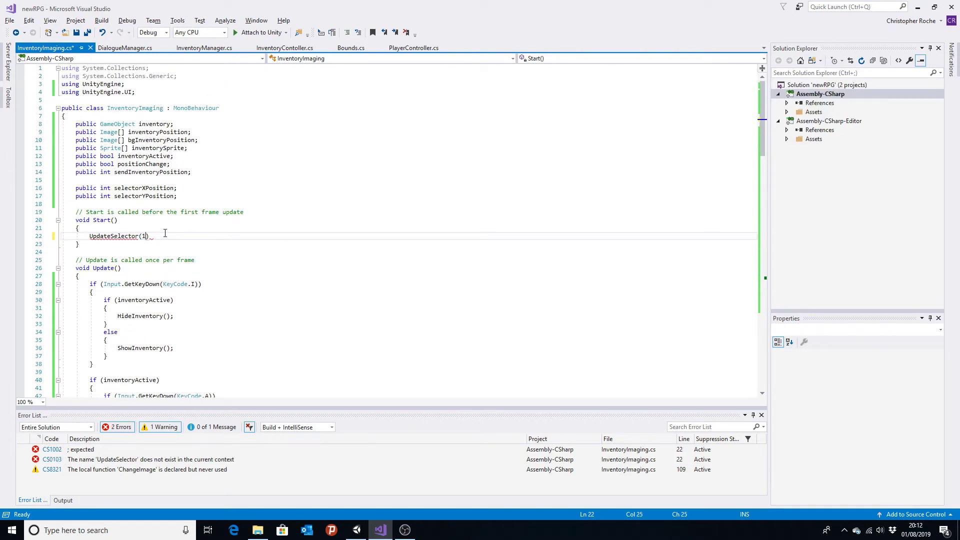
{"action": "type", "text": ";"}
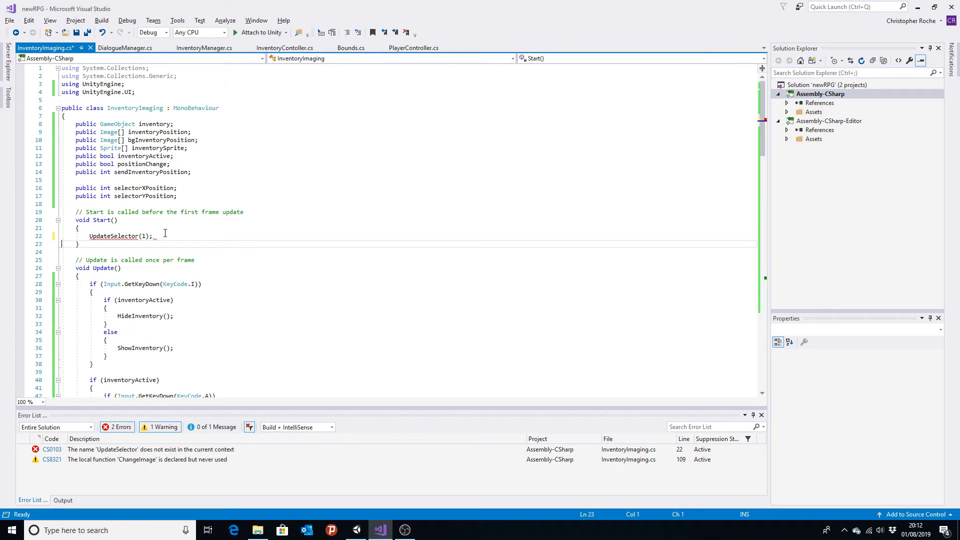
Move past the finished call and place the insertion point on empty line 91
{"action": "left_click", "coordinate": [63, 244]}
{"action": "scroll", "coordinate": [86, 137], "scroll_direction": "down", "scroll_amount": 18}
{"action": "scroll", "coordinate": [85, 142], "scroll_direction": "down", "scroll_amount": 10}
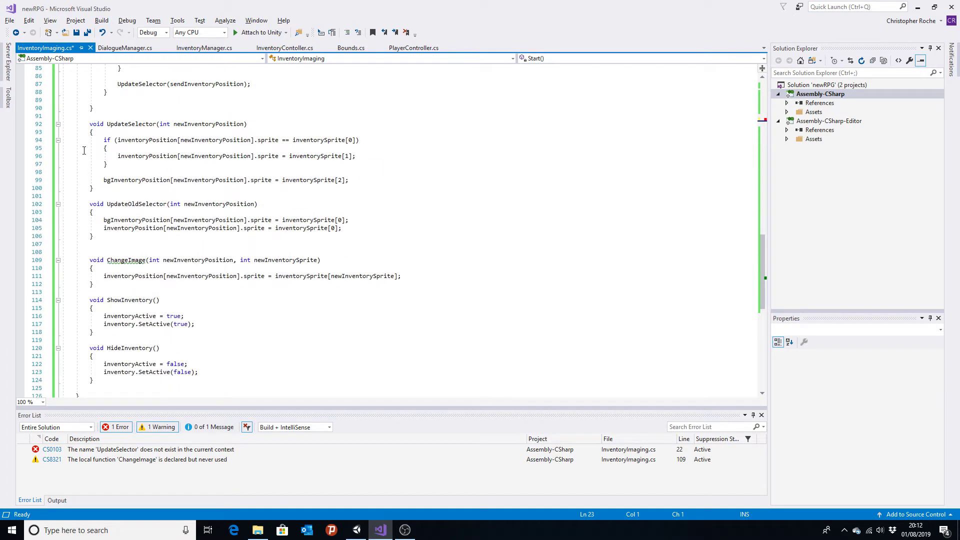
{"action": "left_click", "coordinate": [144, 119]}
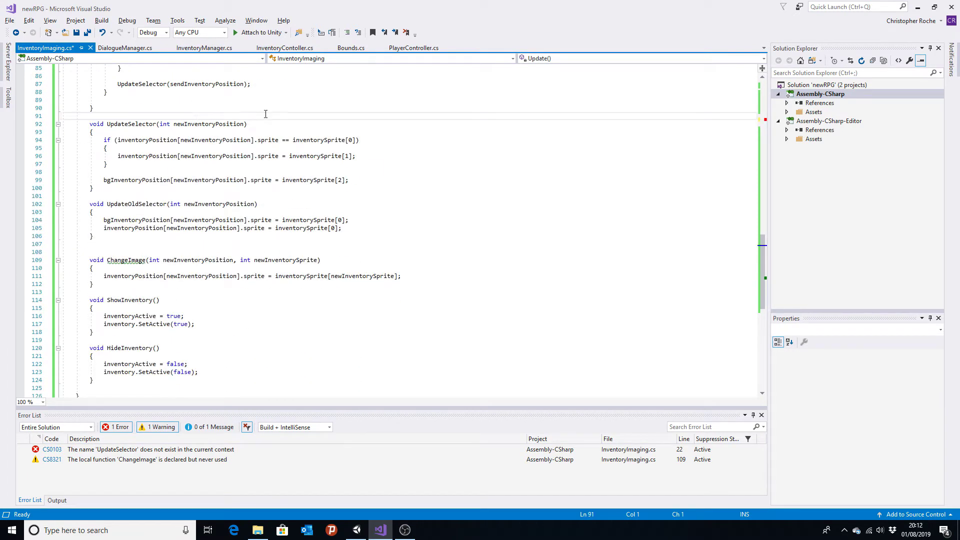
Close Update() with a brace and delete the surplus brace at the file end
{"action": "type", "text": "}"}
{"action": "key", "text": "Return"}
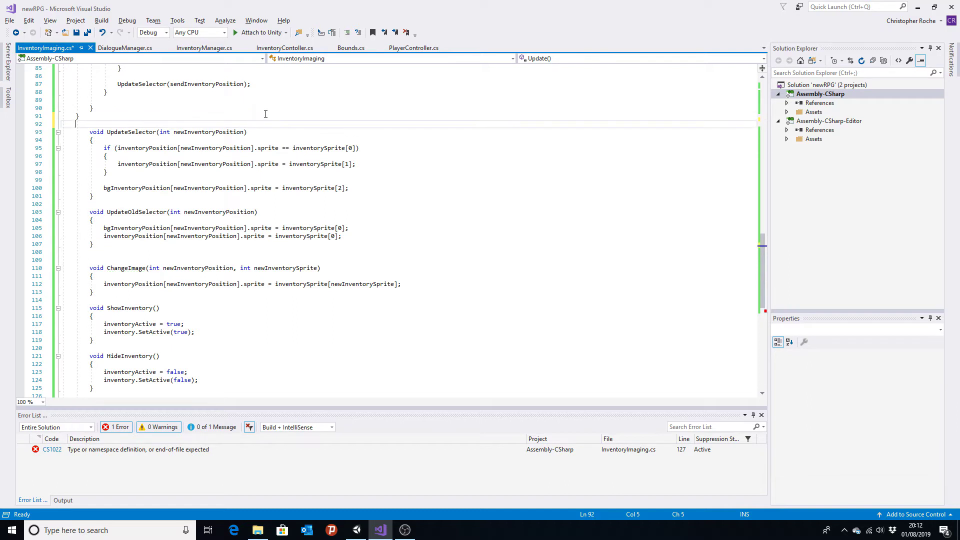
{"action": "scroll", "coordinate": [97, 295], "scroll_direction": "down", "scroll_amount": 9}
{"action": "left_click", "coordinate": [183, 197]}
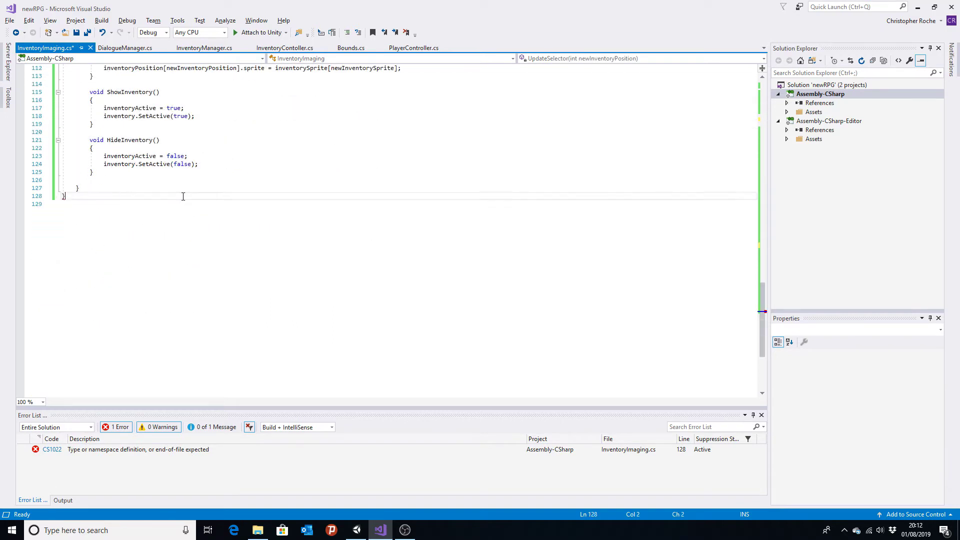
{"action": "key", "text": "BackSpace"}
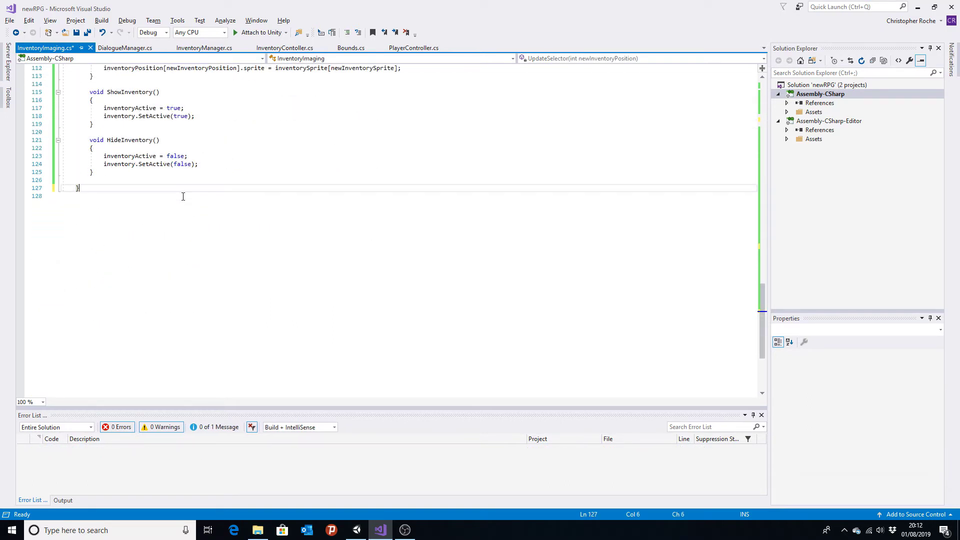
Save InventoryImaging.cs, review the error-free code, and return to Unity
{"action": "scroll", "coordinate": [170, 190], "scroll_direction": "up", "scroll_amount": 15}
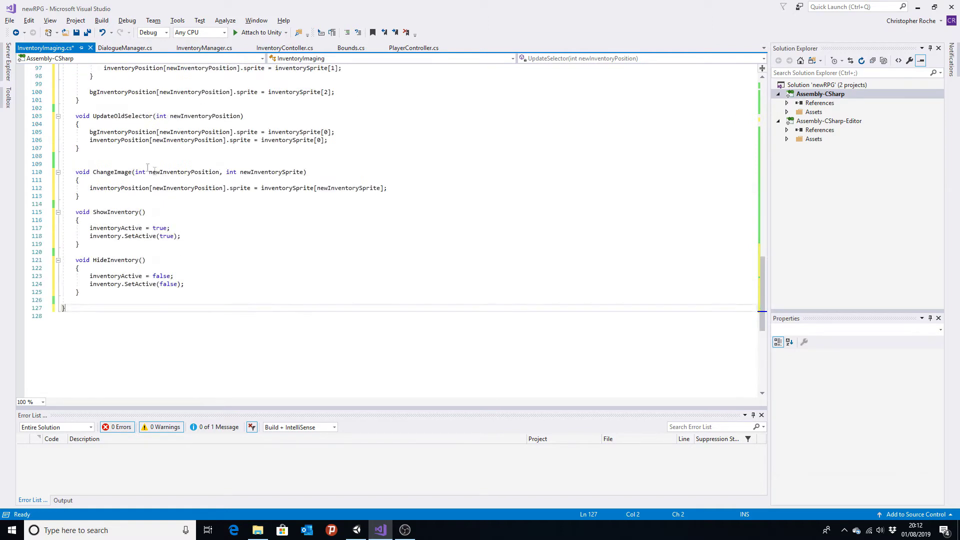
{"action": "scroll", "coordinate": [167, 186], "scroll_direction": "up", "scroll_amount": 4}
{"action": "scroll", "coordinate": [167, 186], "scroll_direction": "up", "scroll_amount": 16}
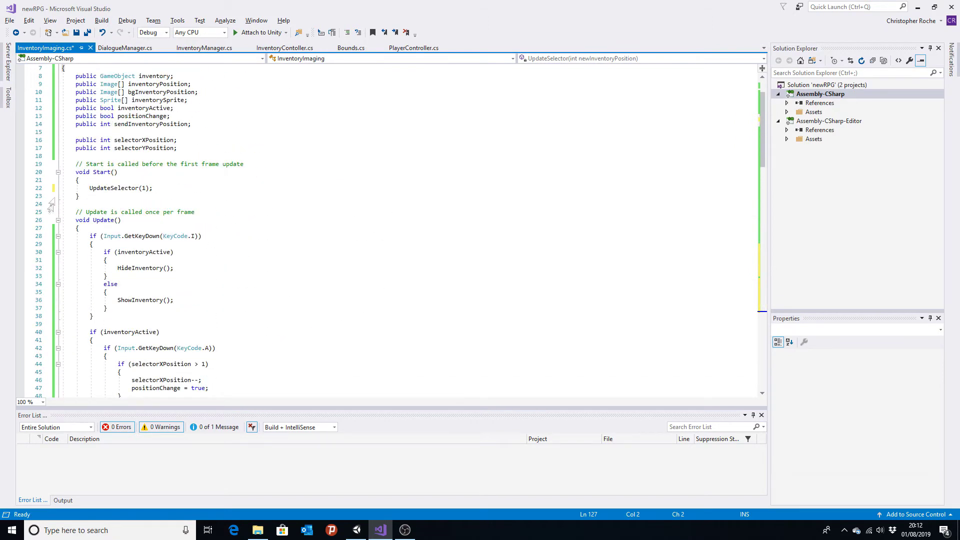
{"action": "key", "text": "ctrl+s"}
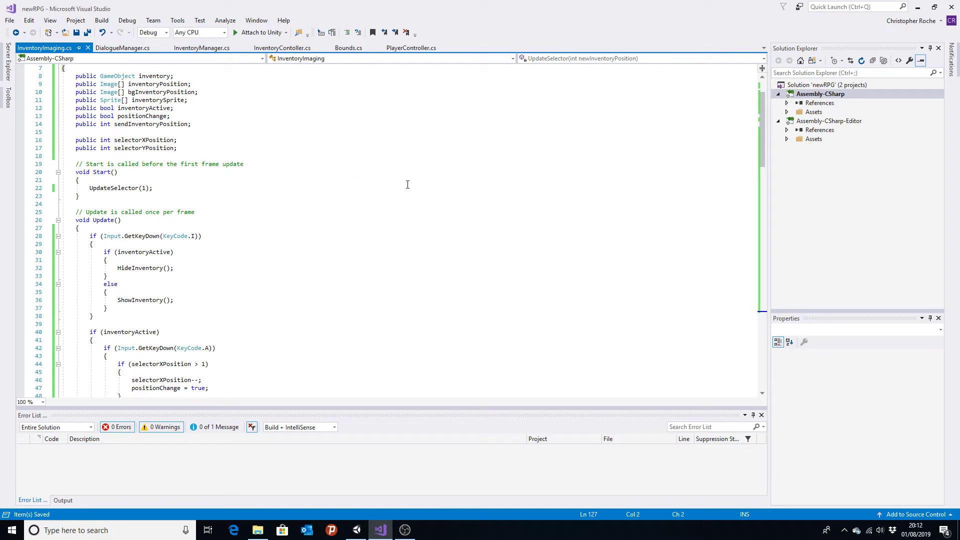
{"action": "scroll", "coordinate": [405, 183], "scroll_direction": "down", "scroll_amount": 6}
{"action": "scroll", "coordinate": [356, 242], "scroll_direction": "down", "scroll_amount": 7}
{"action": "scroll", "coordinate": [348, 255], "scroll_direction": "down", "scroll_amount": 7}
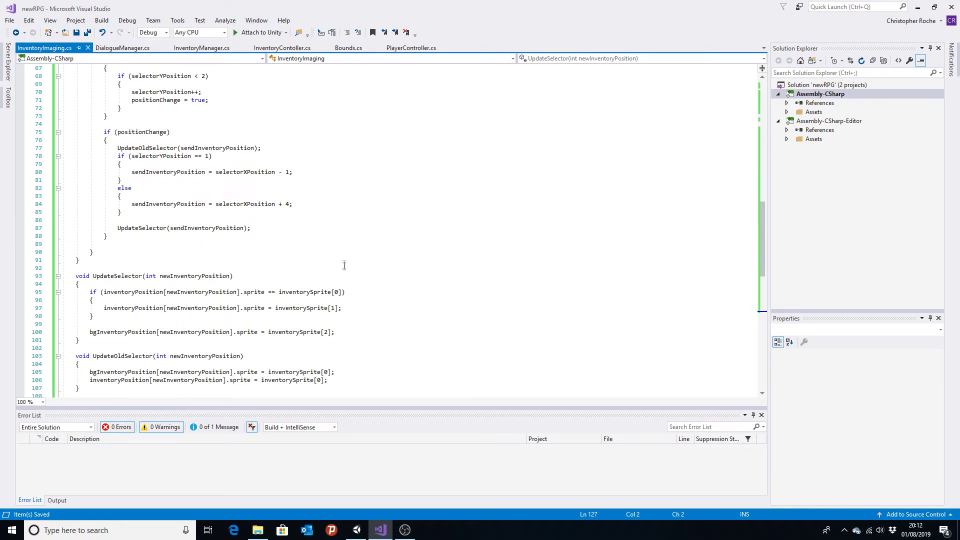
{"action": "scroll", "coordinate": [344, 264], "scroll_direction": "down", "scroll_amount": 5}
{"action": "scroll", "coordinate": [344, 260], "scroll_direction": "down", "scroll_amount": 6}
{"action": "scroll", "coordinate": [108, 336], "scroll_direction": "up", "scroll_amount": 3}
{"action": "scroll", "coordinate": [118, 320], "scroll_direction": "up", "scroll_amount": 5}
{"action": "scroll", "coordinate": [130, 300], "scroll_direction": "up", "scroll_amount": 14}
{"action": "scroll", "coordinate": [143, 277], "scroll_direction": "up", "scroll_amount": 11}
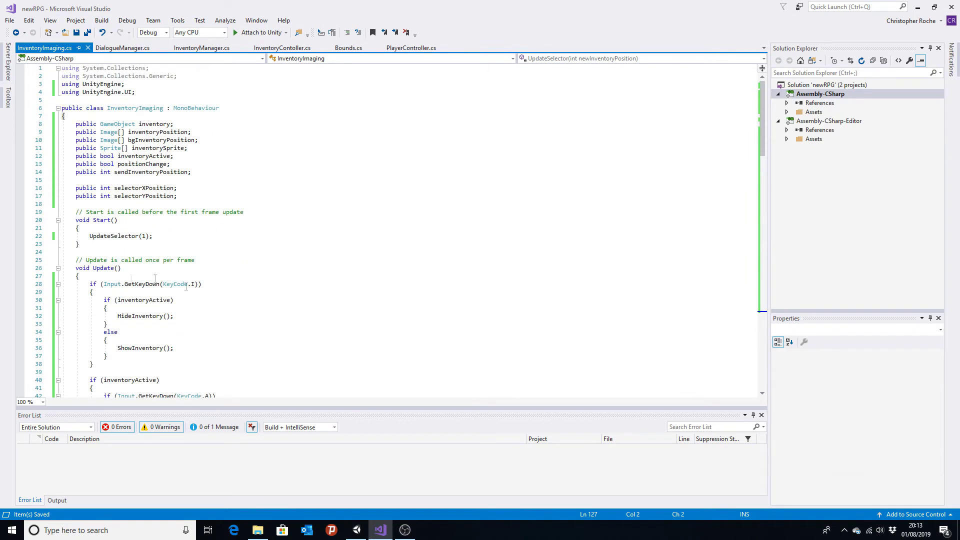
{"action": "scroll", "coordinate": [147, 358], "scroll_direction": "down", "scroll_amount": 4}
{"action": "scroll", "coordinate": [145, 340], "scroll_direction": "down", "scroll_amount": 8}
{"action": "scroll", "coordinate": [143, 305], "scroll_direction": "up", "scroll_amount": 10}
{"action": "scroll", "coordinate": [142, 285], "scroll_direction": "down", "scroll_amount": 1}
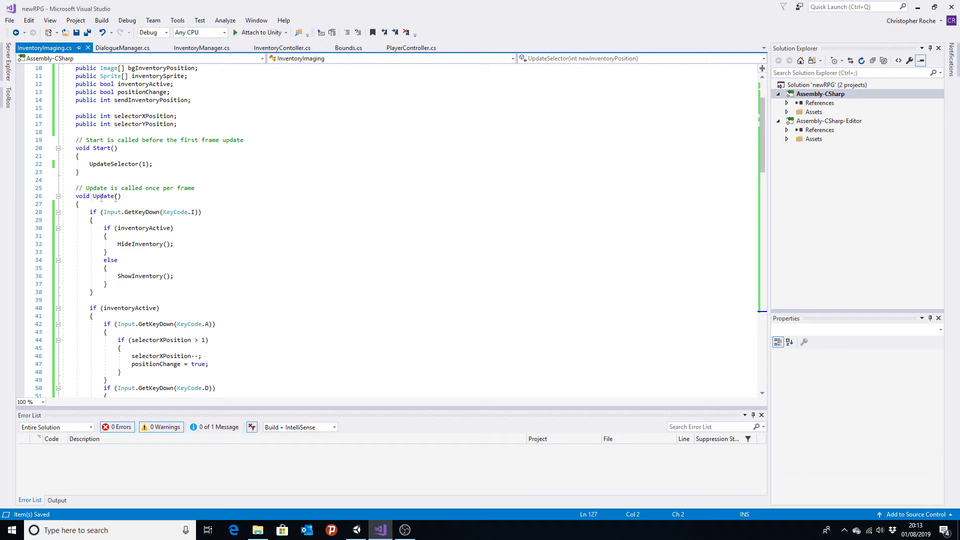
{"action": "scroll", "coordinate": [115, 186], "scroll_direction": "up", "scroll_amount": 3}
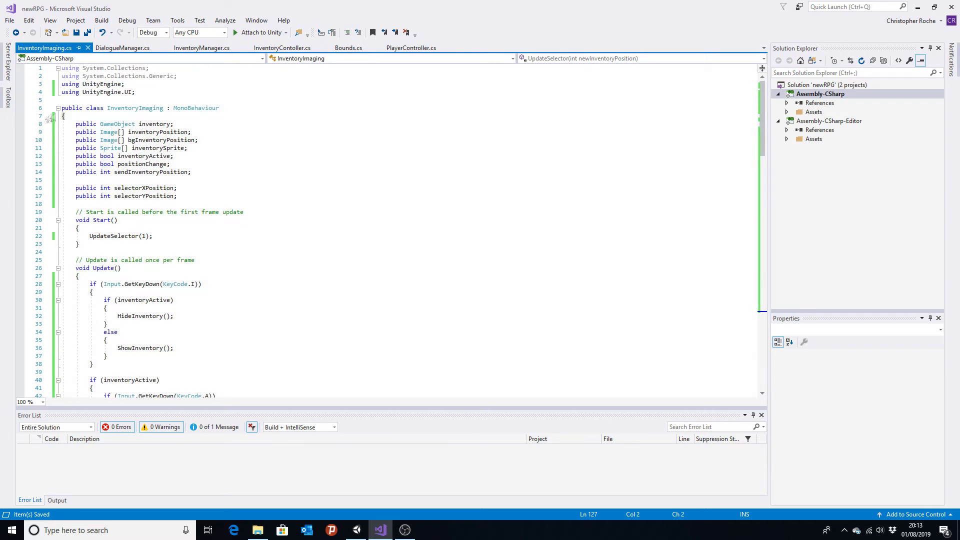
{"action": "scroll", "coordinate": [165, 200], "scroll_direction": "down", "scroll_amount": 20}
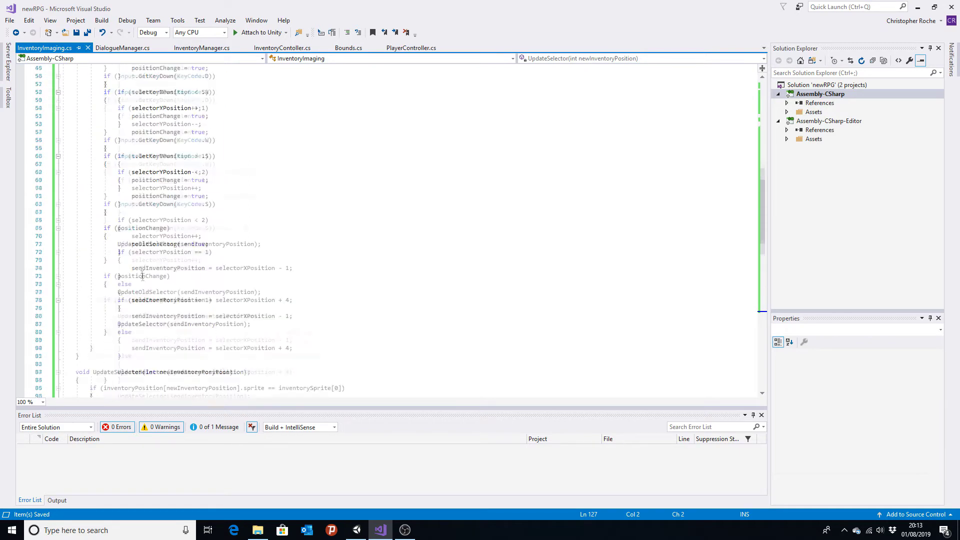
{"action": "scroll", "coordinate": [270, 324], "scroll_direction": "up", "scroll_amount": 8}
{"action": "scroll", "coordinate": [236, 323], "scroll_direction": "up", "scroll_amount": 13}
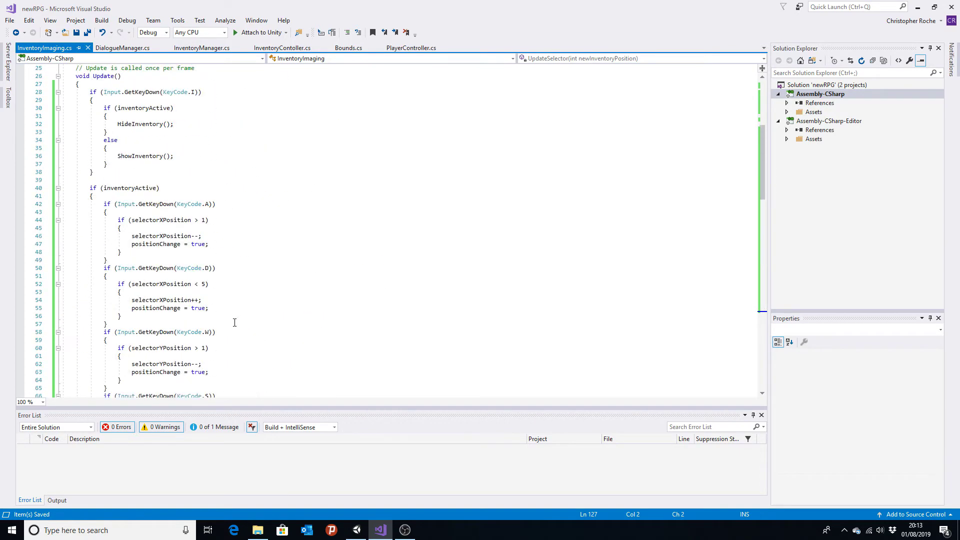
{"action": "scroll", "coordinate": [216, 318], "scroll_direction": "up", "scroll_amount": 7}
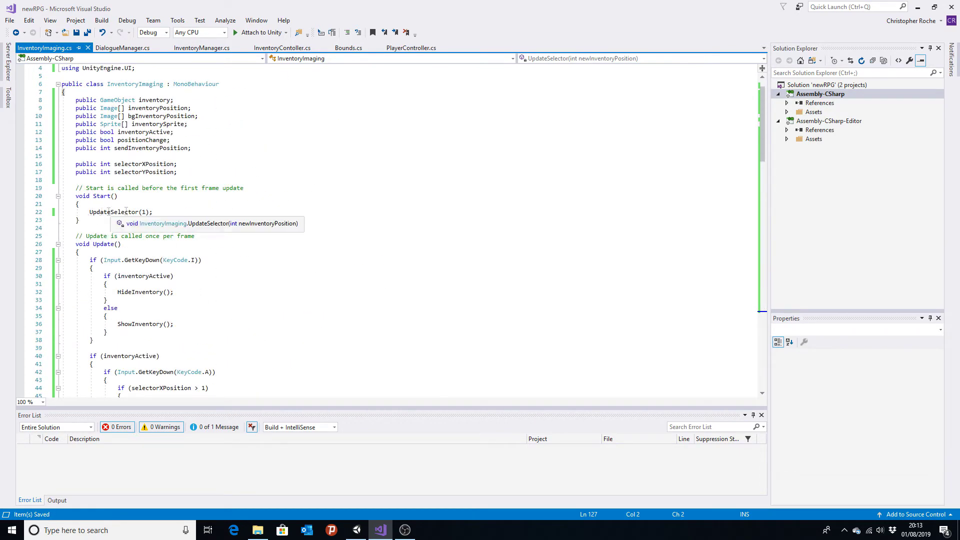
{"action": "key", "text": "alt+Tab"}
{"action": "key", "text": "alt+Tab"}
{"action": "key", "text": "alt+Tab"}
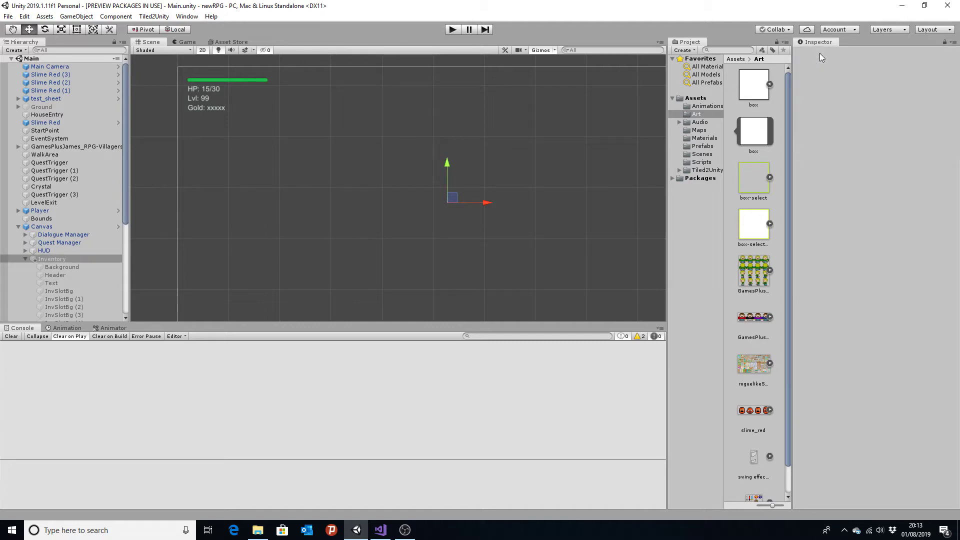
Toggle the Inventory panel on and off, then save the Main scene
{"action": "left_click", "coordinate": [819, 54]}
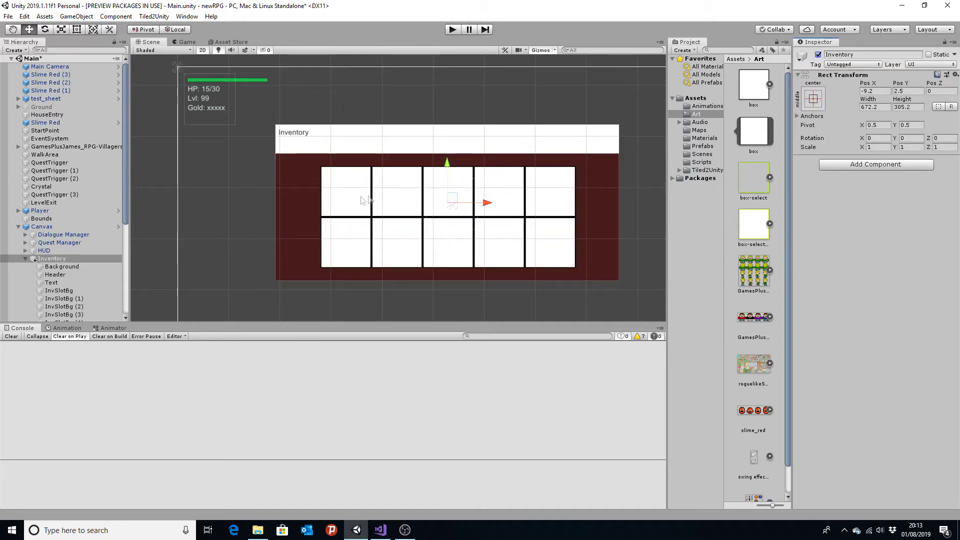
{"action": "left_click", "coordinate": [818, 54]}
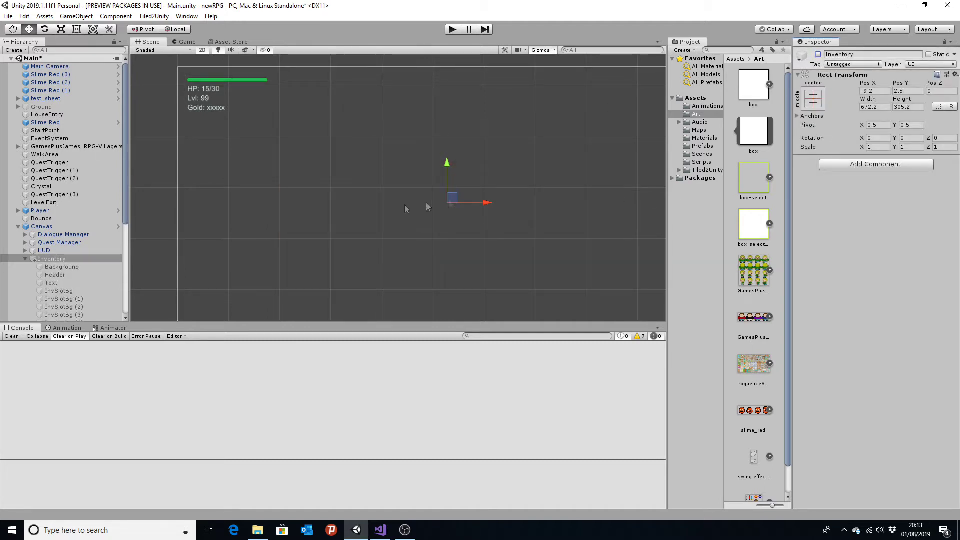
{"action": "left_click", "coordinate": [8, 16]}
{"action": "left_click", "coordinate": [15, 53]}
Play-test, open the inventory with I, and move the selector right and back to slot 1
{"action": "left_click", "coordinate": [453, 29]}
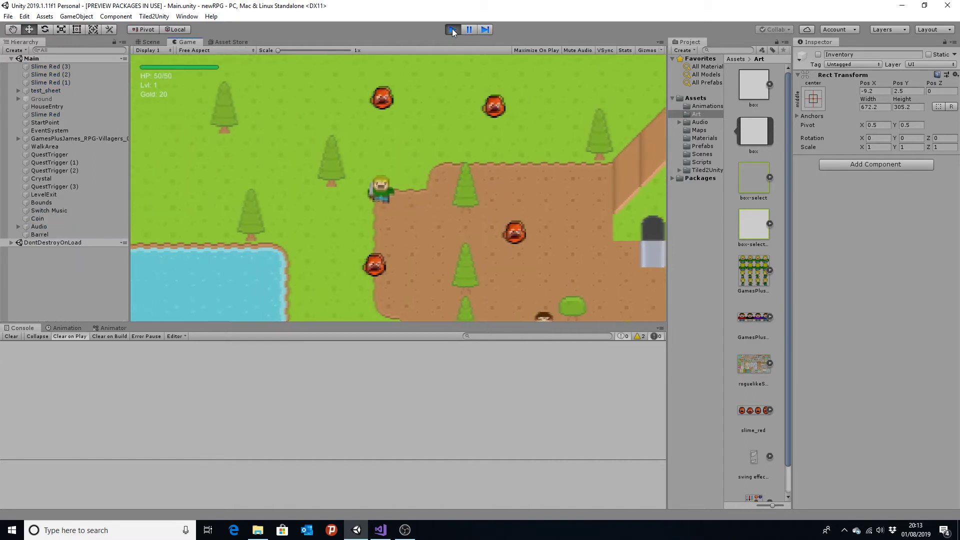
{"action": "key", "text": "Left"}
{"action": "key", "text": "space"}
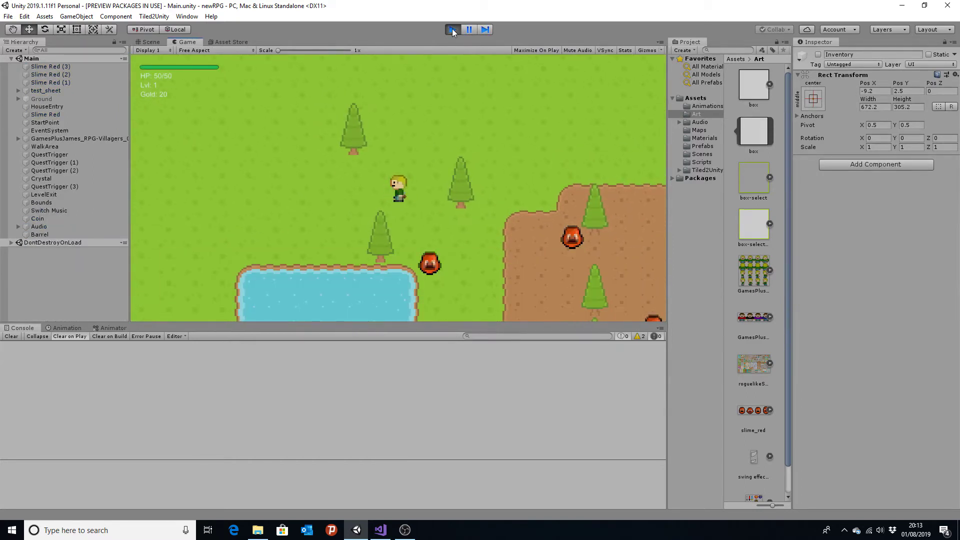
{"action": "key", "text": "i"}
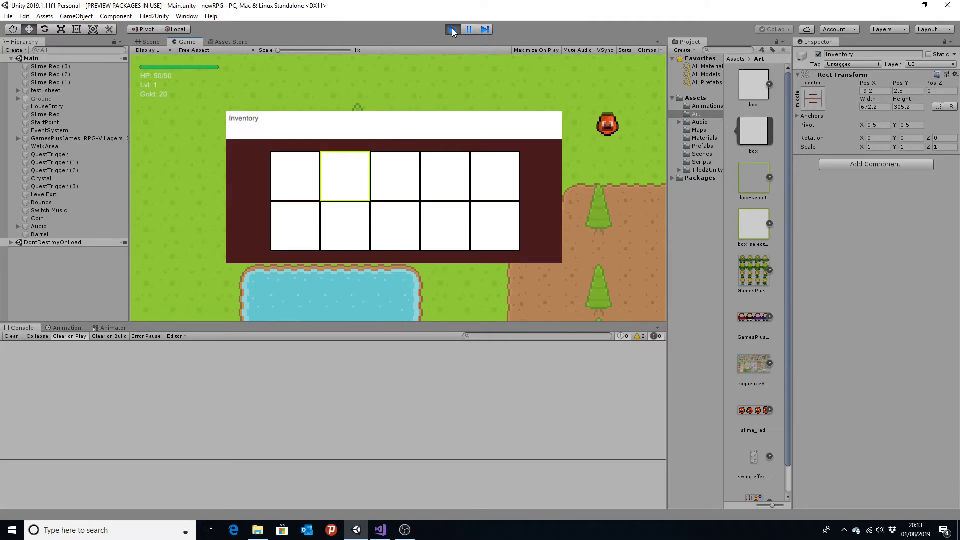
{"action": "key", "text": "Right"}
{"action": "key", "text": "Right"}
{"action": "key", "text": "Left"}
{"action": "key", "text": "Left"}
{"action": "key", "text": "Left"}
{"action": "left_click", "coordinate": [452, 28]}
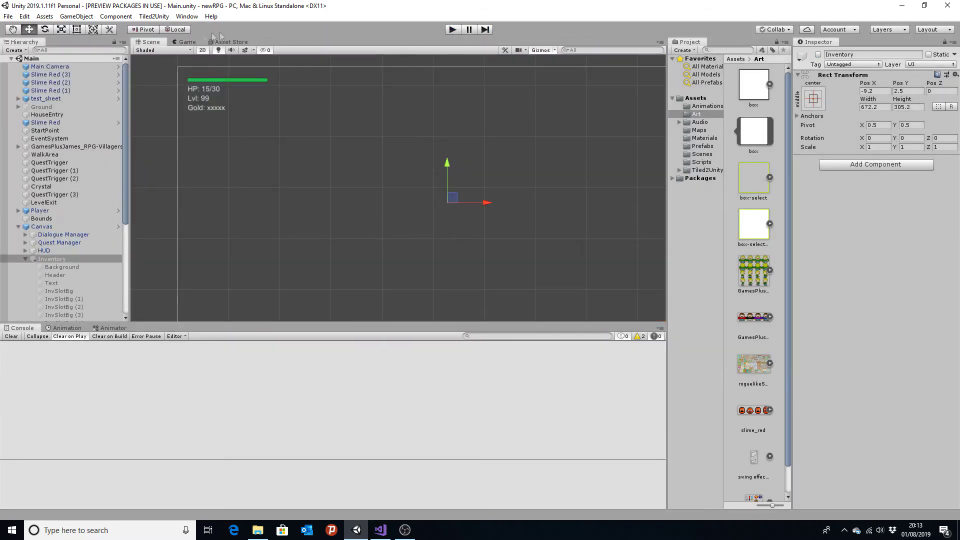
{"action": "key", "text": "alt+Tab"}
{"action": "key", "text": "alt+Tab"}
{"action": "key", "text": "alt+Tab"}
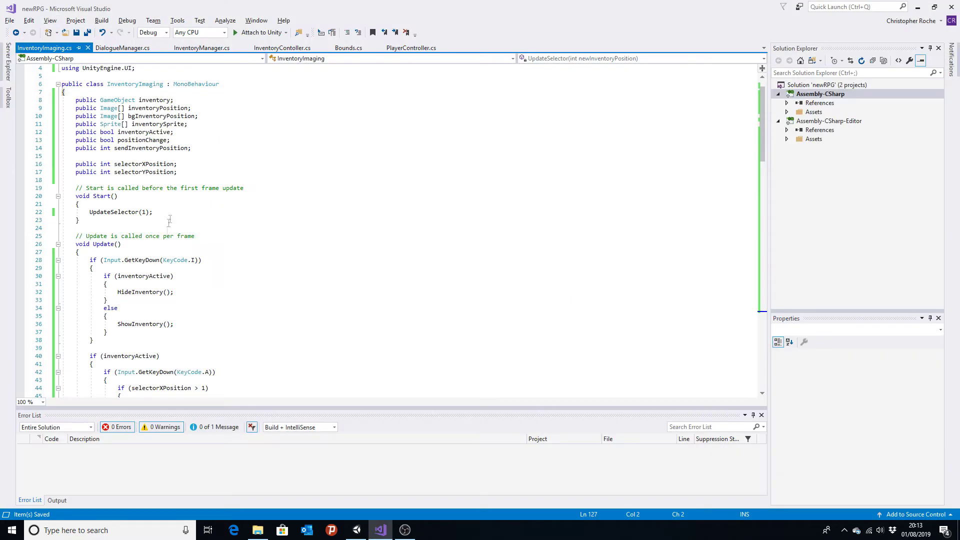
Change the Start() call to UpdateSelector(0) and save the script
{"action": "left_click", "coordinate": [144, 238]}
{"action": "key", "text": "BackSpace"}
{"action": "type", "text": "0"}
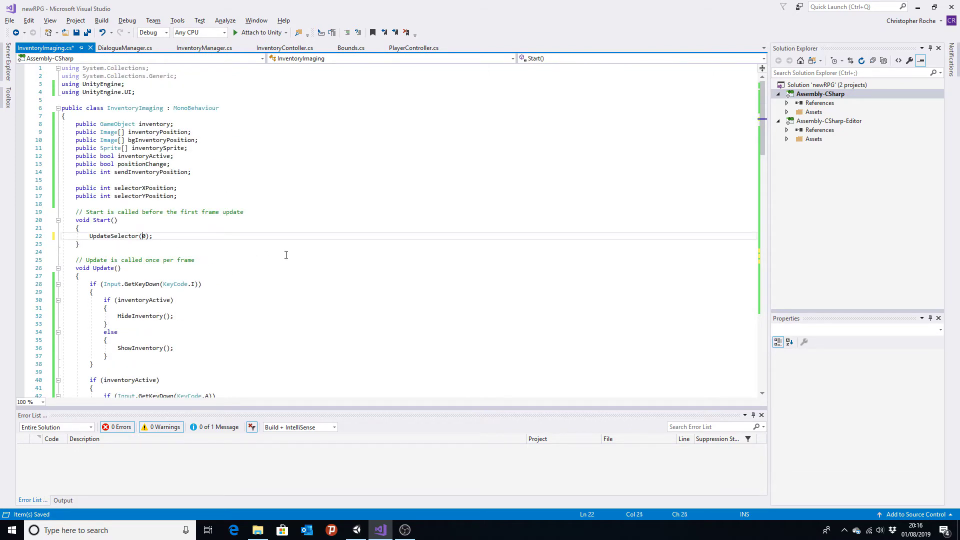
{"action": "left_click", "coordinate": [87, 32]}
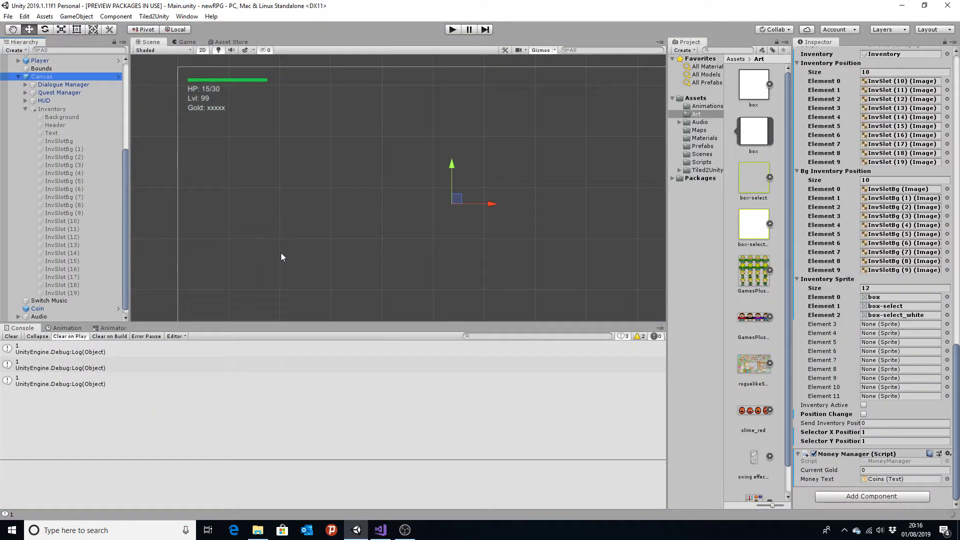
{"action": "scroll", "coordinate": [350, 265], "scroll_direction": "down", "scroll_amount": 5}
{"action": "scroll", "coordinate": [388, 270], "scroll_direction": "down", "scroll_amount": 10}
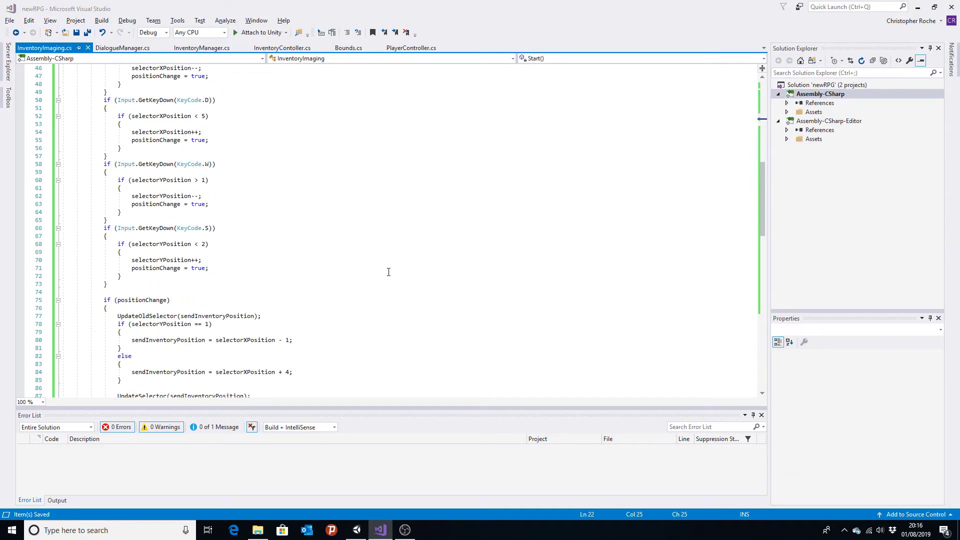
Return to the Unity editor and start play mode
{"action": "key", "text": "alt+Tab"}
{"action": "key", "text": "Tab"}
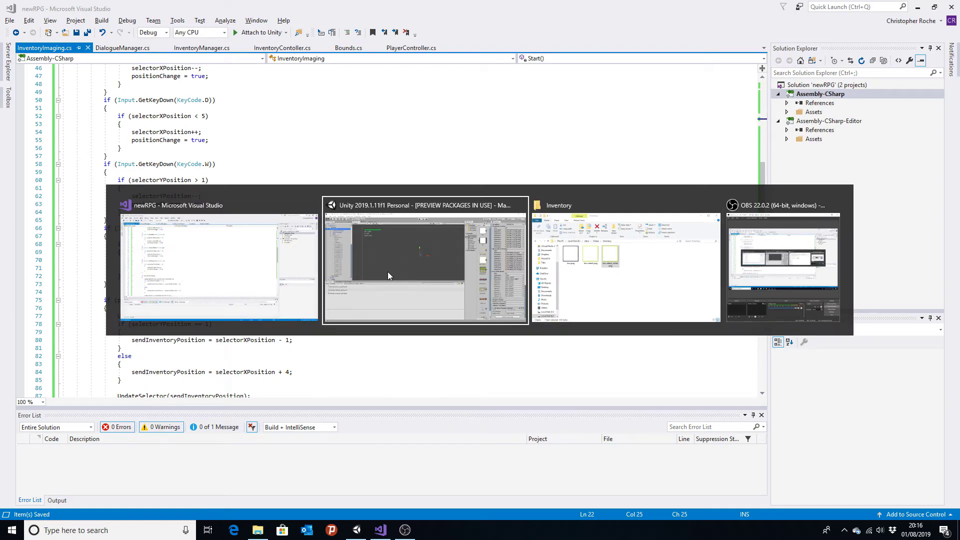
{"action": "left_click", "coordinate": [388, 271]}
{"action": "scroll", "coordinate": [883, 291], "scroll_direction": "down", "scroll_amount": 5}
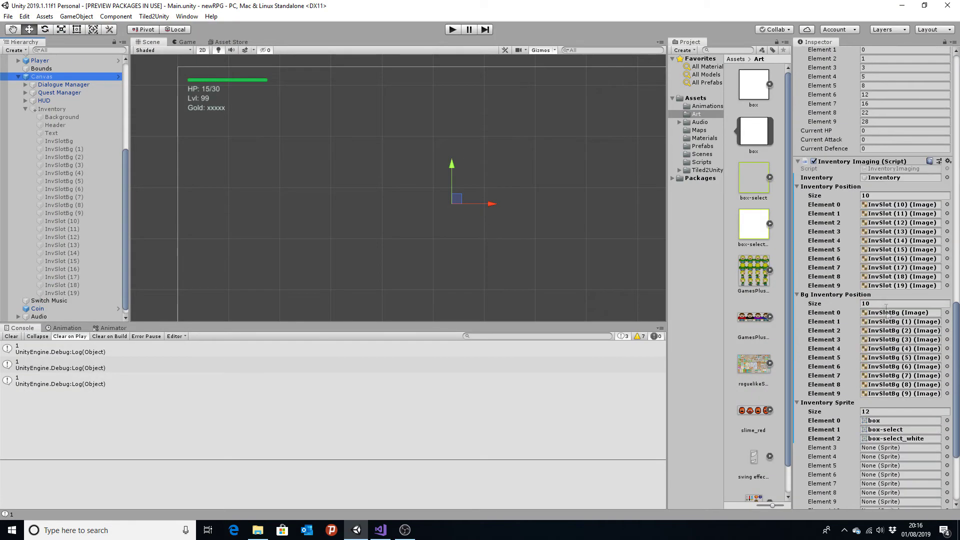
{"action": "scroll", "coordinate": [884, 275], "scroll_direction": "down", "scroll_amount": 5}
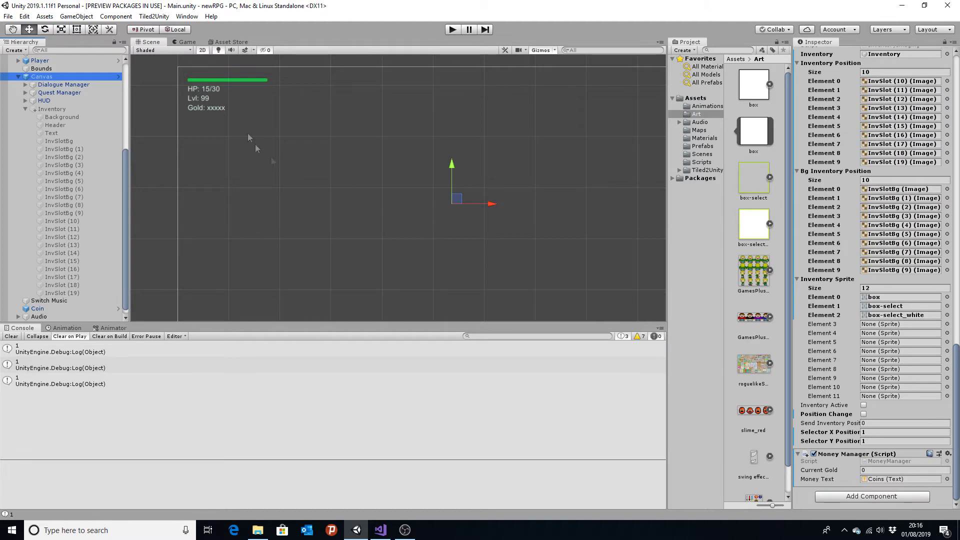
{"action": "left_click", "coordinate": [453, 30]}
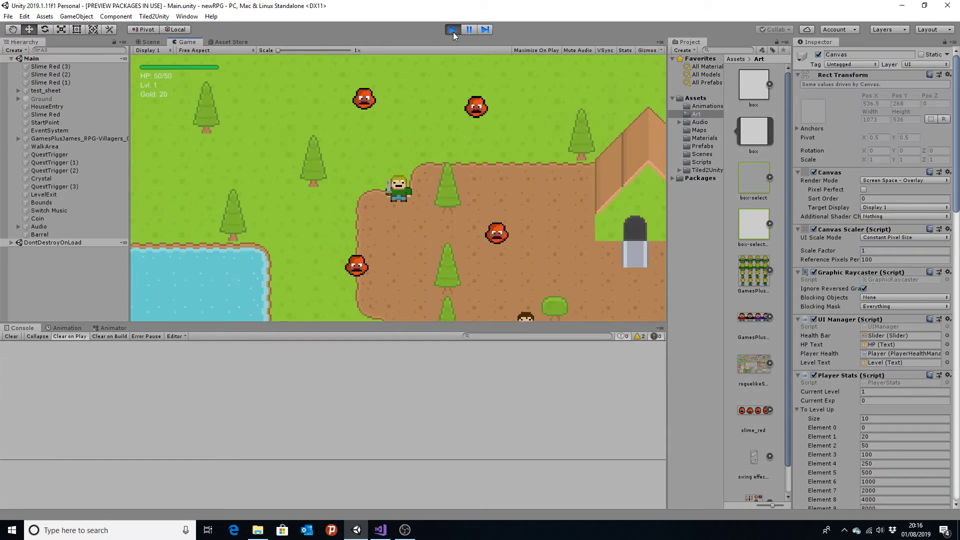
Open the inventory, move the selector across both slot rows, then stop the game
{"action": "key", "text": "i"}
{"action": "key", "text": "Right"}
{"action": "key", "text": "Right"}
{"action": "key", "text": "Right"}
{"action": "key", "text": "Left"}
{"action": "key", "text": "Left"}
{"action": "key", "text": "Left"}
{"action": "key", "text": "i"}
{"action": "key", "text": "i"}
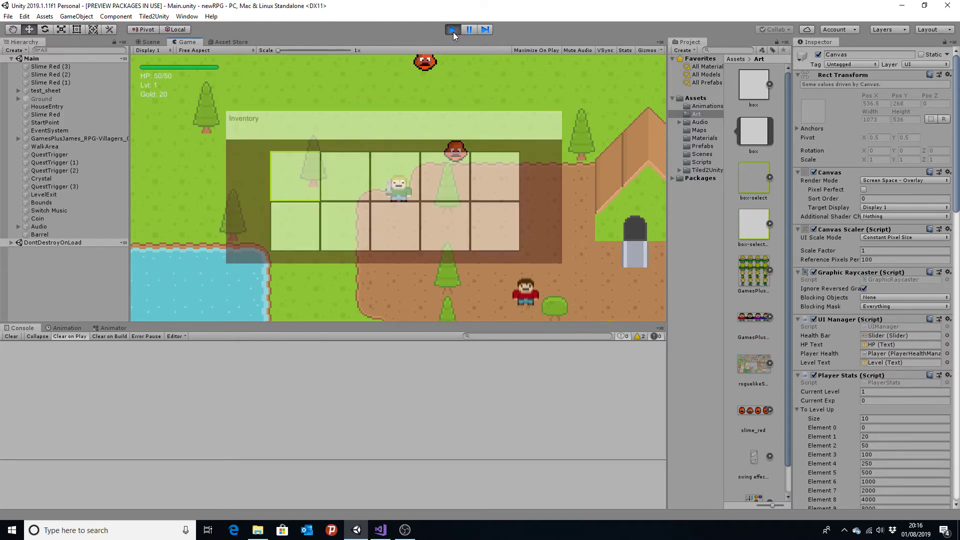
{"action": "key", "text": "Right"}
{"action": "key", "text": "Right"}
{"action": "key", "text": "Right"}
{"action": "key", "text": "Right"}
{"action": "key", "text": "Down"}
{"action": "key", "text": "Left"}
{"action": "key", "text": "Left"}
{"action": "key", "text": "Left"}
{"action": "key", "text": "Left"}
{"action": "key", "text": "Up"}
{"action": "key", "text": "i"}
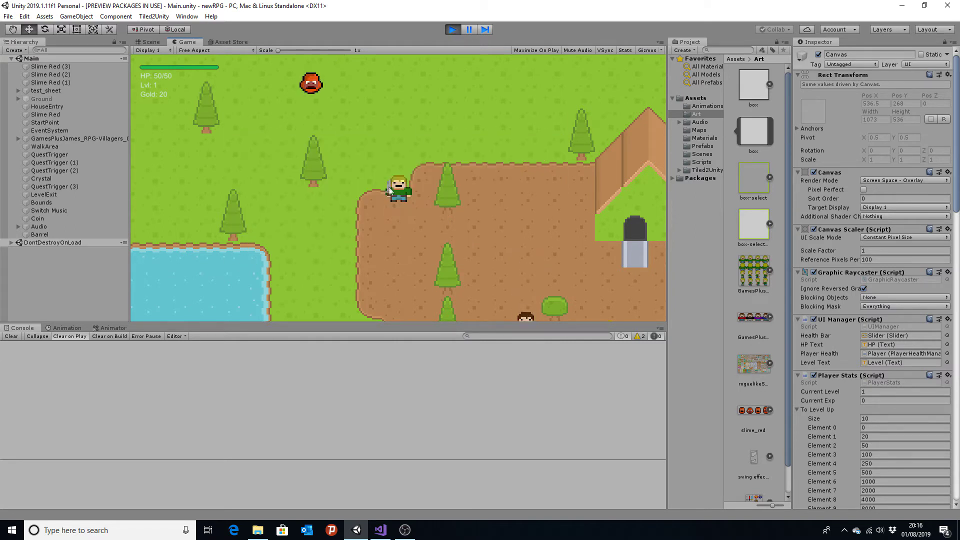
{"action": "left_click", "coordinate": [451, 30]}
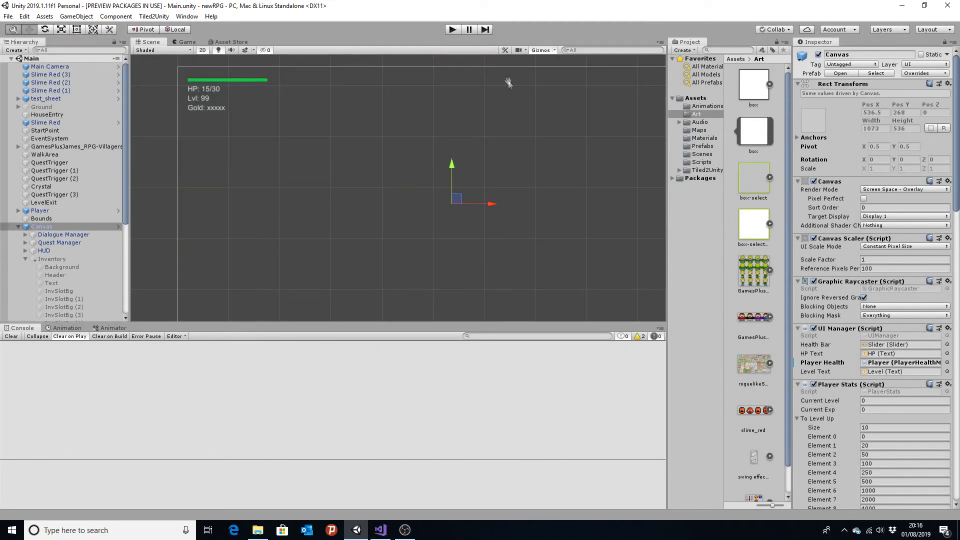
Check the InventoryImaging.cs code in Visual Studio, then go back to Unity
{"action": "key", "text": "alt+Tab"}
{"action": "scroll", "coordinate": [305, 247], "scroll_direction": "down", "scroll_amount": 17}
{"action": "scroll", "coordinate": [305, 247], "scroll_direction": "down", "scroll_amount": 7}
{"action": "scroll", "coordinate": [304, 269], "scroll_direction": "up", "scroll_amount": 5}
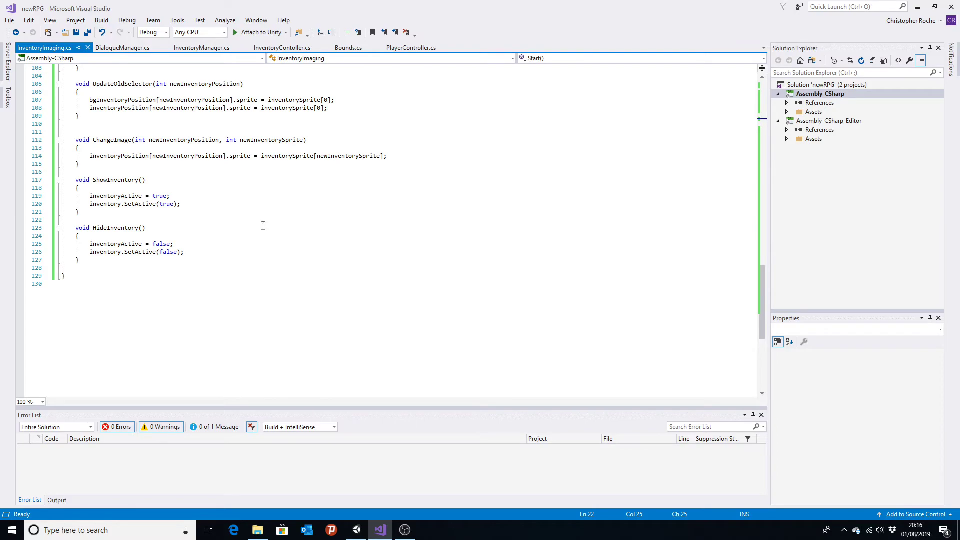
{"action": "key", "text": "alt+Tab"}
Expand roguelikeSheet and drag one of its sprites onto Inventory Sprite Element 3
{"action": "scroll", "coordinate": [882, 395], "scroll_direction": "down", "scroll_amount": 5}
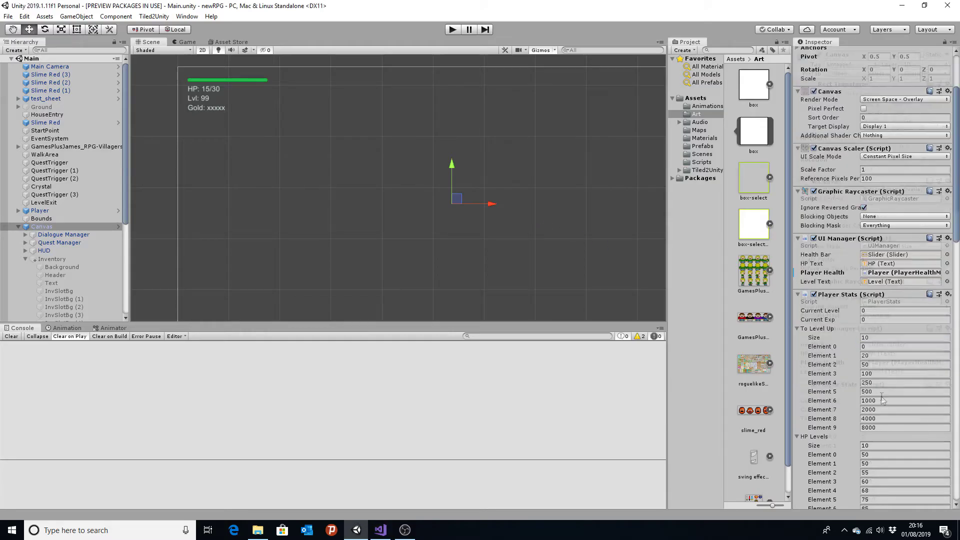
{"action": "scroll", "coordinate": [885, 383], "scroll_direction": "down", "scroll_amount": 5}
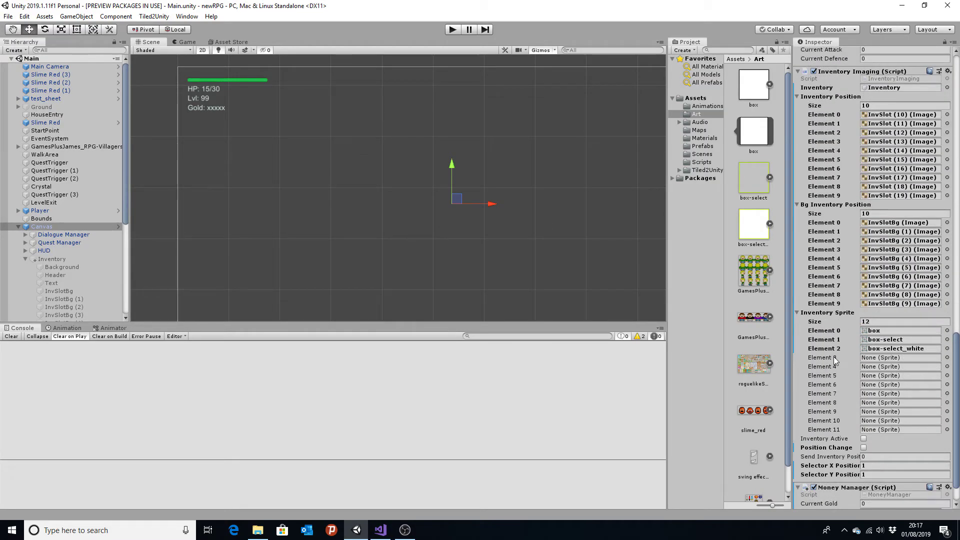
{"action": "left_click", "coordinate": [770, 364]}
{"action": "scroll", "coordinate": [757, 333], "scroll_direction": "down", "scroll_amount": 5}
{"action": "scroll", "coordinate": [760, 332], "scroll_direction": "down", "scroll_amount": 3}
{"action": "scroll", "coordinate": [761, 332], "scroll_direction": "down", "scroll_amount": 3}
{"action": "scroll", "coordinate": [761, 331], "scroll_direction": "down", "scroll_amount": 1}
{"action": "scroll", "coordinate": [774, 390], "scroll_direction": "down", "scroll_amount": 1}
{"action": "scroll", "coordinate": [774, 390], "scroll_direction": "down", "scroll_amount": 1}
{"action": "scroll", "coordinate": [774, 390], "scroll_direction": "down", "scroll_amount": 1}
{"action": "left_click_drag", "start_coordinate": [765, 385], "coordinate": [880, 358]}
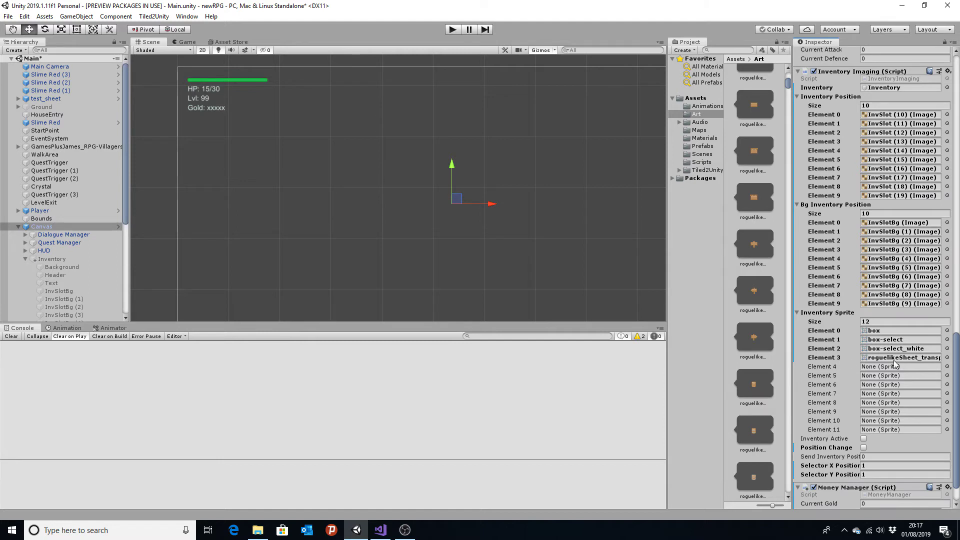
{"action": "key", "text": "alt+Tab"}
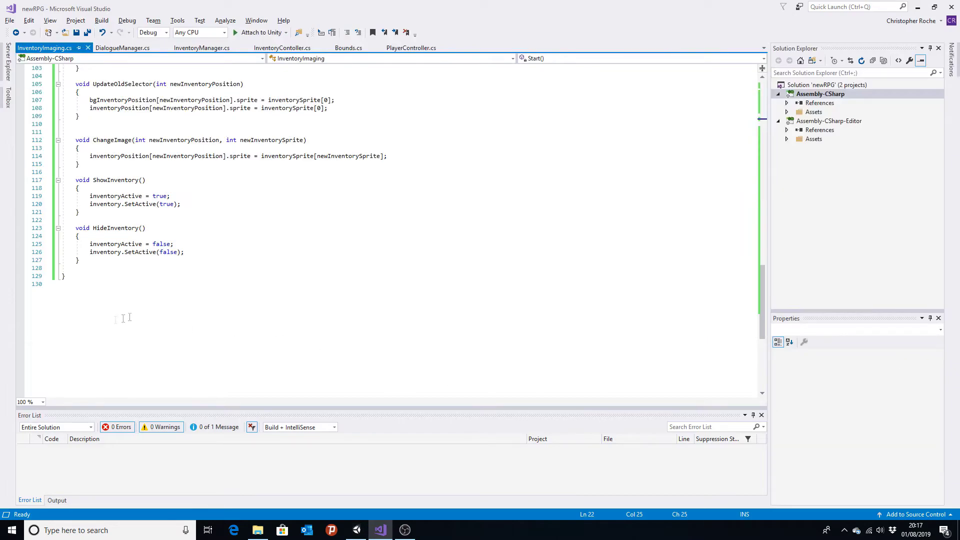
Add an empty line below UpdateSelector(0); inside Start()
{"action": "scroll", "coordinate": [92, 307], "scroll_direction": "up", "scroll_amount": 8}
{"action": "scroll", "coordinate": [150, 307], "scroll_direction": "up", "scroll_amount": 5}
{"action": "scroll", "coordinate": [284, 303], "scroll_direction": "up", "scroll_amount": 14}
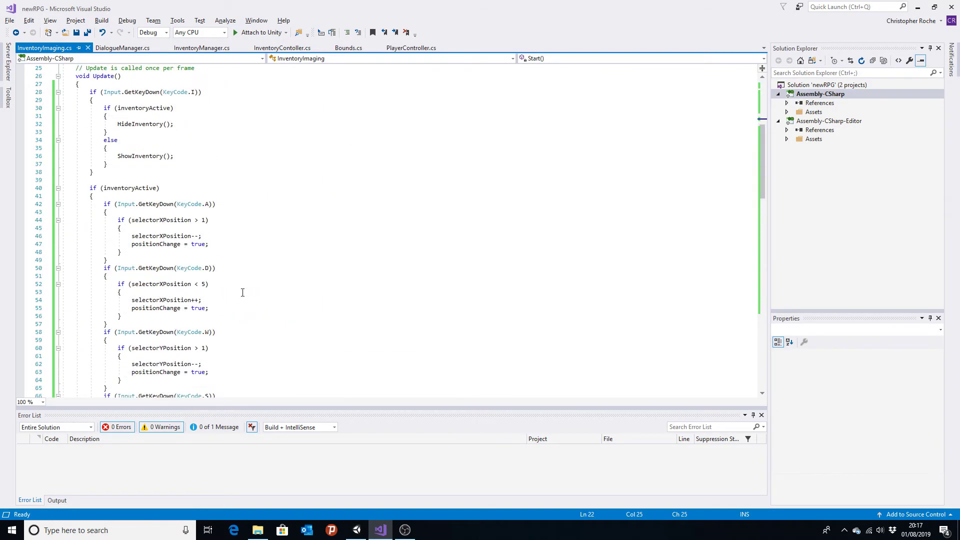
{"action": "scroll", "coordinate": [290, 307], "scroll_direction": "up", "scroll_amount": 8}
{"action": "left_click", "coordinate": [183, 234]}
{"action": "key", "text": "Return"}
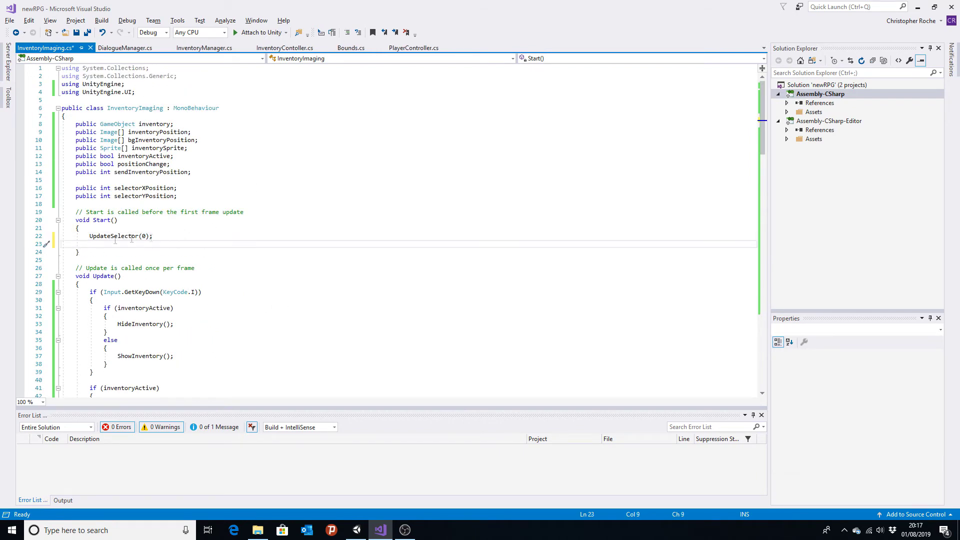
Copy the ChangeImage method signature and paste it onto the new line in Start
{"action": "scroll", "coordinate": [170, 243], "scroll_direction": "down", "scroll_amount": 2}
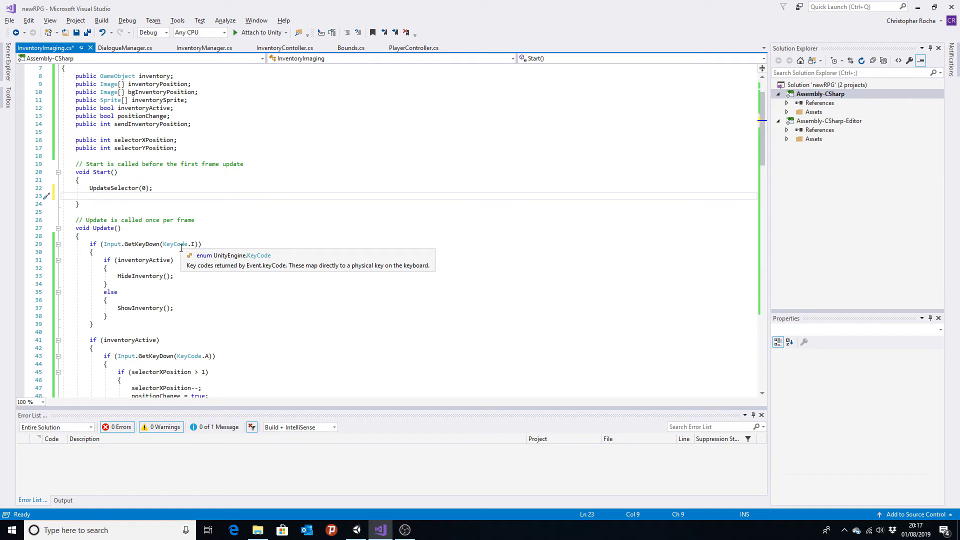
{"action": "scroll", "coordinate": [190, 280], "scroll_direction": "down", "scroll_amount": 17}
{"action": "scroll", "coordinate": [200, 315], "scroll_direction": "down", "scroll_amount": 8}
{"action": "scroll", "coordinate": [207, 349], "scroll_direction": "down", "scroll_amount": 8}
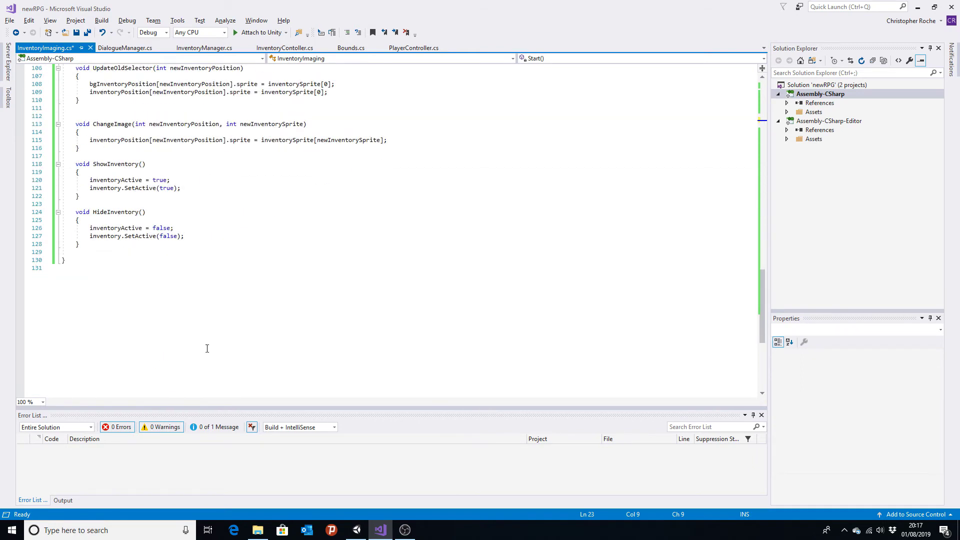
{"action": "scroll", "coordinate": [95, 279], "scroll_direction": "up", "scroll_amount": 6}
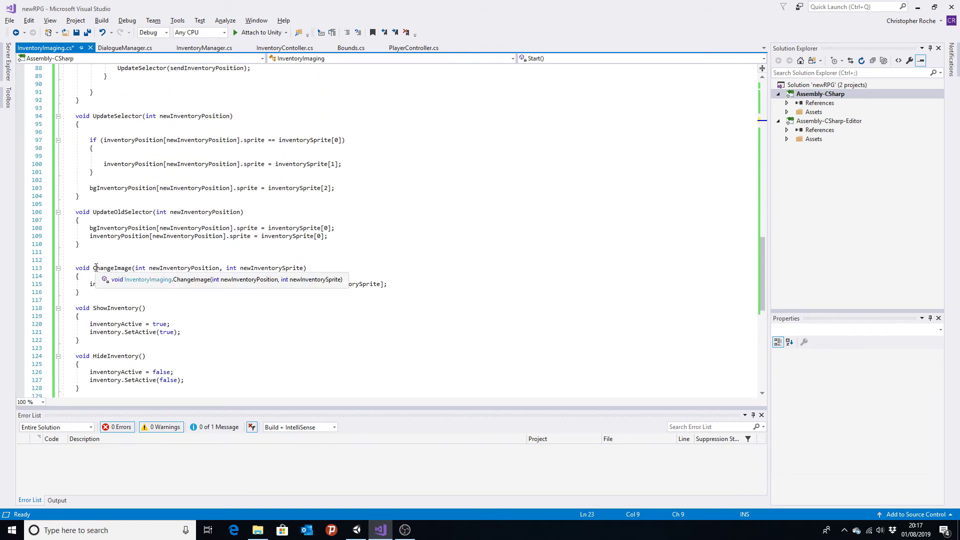
{"action": "left_click_drag", "start_coordinate": [93, 268], "coordinate": [316, 268]}
{"action": "key", "text": "ctrl+c"}
{"action": "scroll", "coordinate": [318, 267], "scroll_direction": "up", "scroll_amount": 10}
{"action": "scroll", "coordinate": [316, 265], "scroll_direction": "up", "scroll_amount": 8}
{"action": "scroll", "coordinate": [314, 263], "scroll_direction": "up", "scroll_amount": 11}
{"action": "left_click", "coordinate": [126, 244]}
{"action": "key", "text": "ctrl+v"}
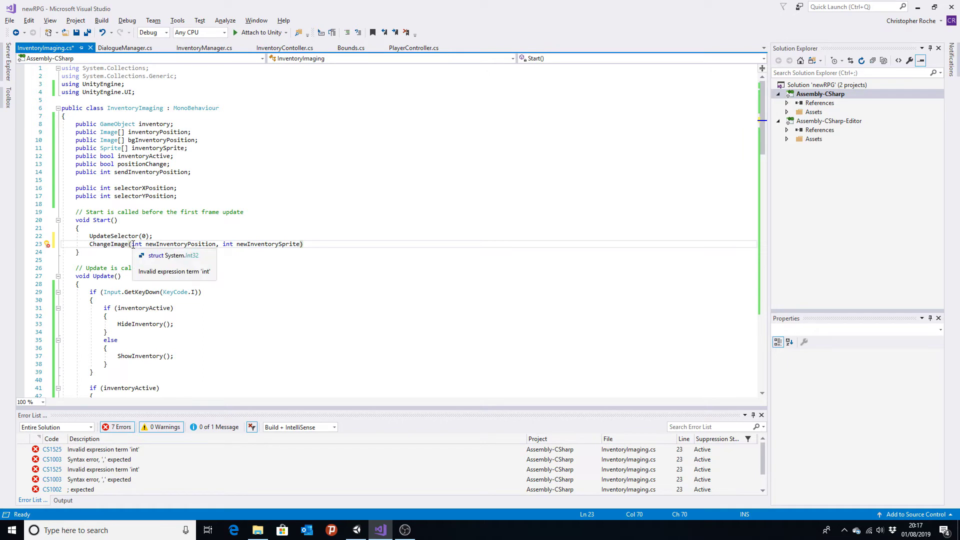
Replace the pasted parameters to make the call ChangeImage(3, 3); after checking sprite indices in Unity
{"action": "left_click_drag", "start_coordinate": [131, 244], "coordinate": [216, 244]}
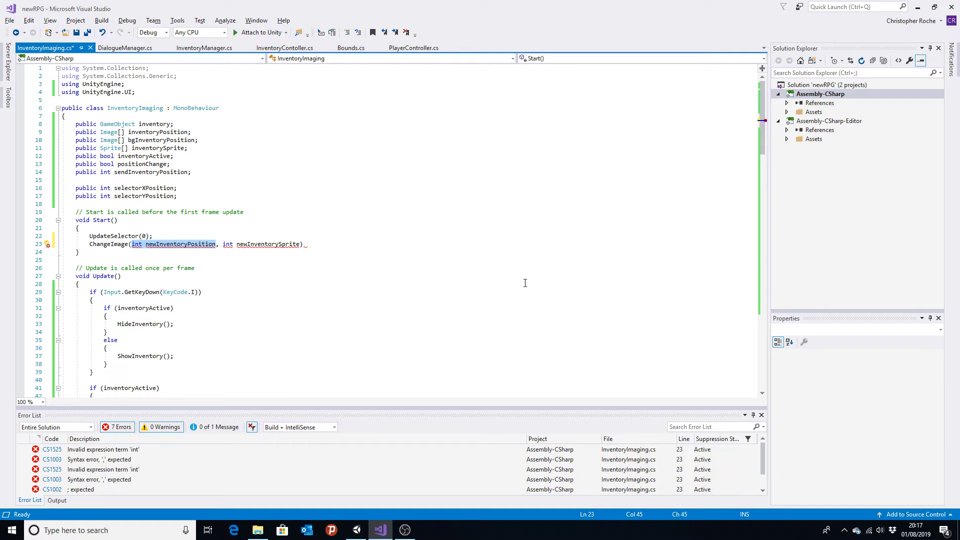
{"action": "type", "text": "3"}
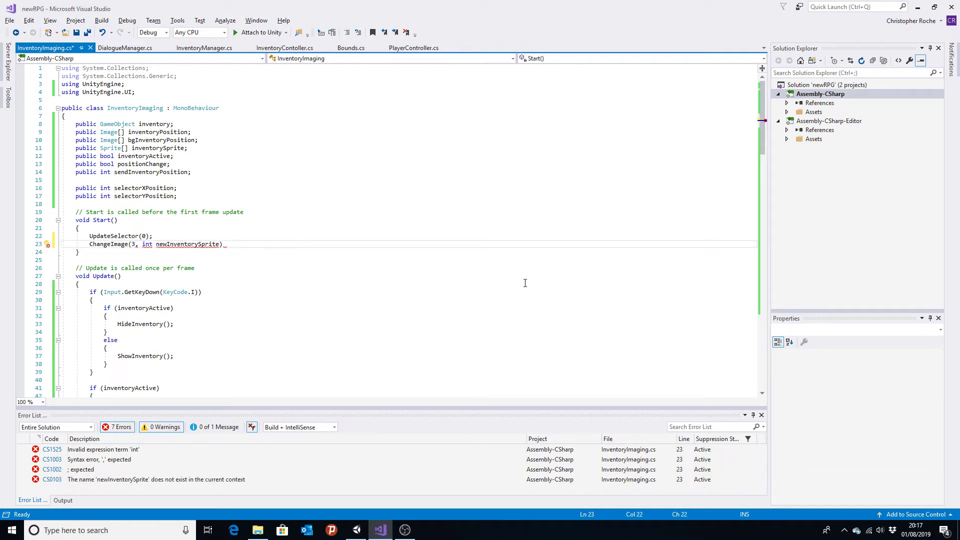
{"action": "key", "text": "Right"}
{"action": "key", "text": "Delete"}
{"action": "key", "text": "Delete"}
{"action": "key", "text": "Delete"}
{"action": "key", "text": "Delete"}
{"action": "key", "text": "Delete"}
{"action": "key", "text": "Delete"}
{"action": "key", "text": "Delete"}
{"action": "key", "text": "Delete"}
{"action": "key", "text": "Delete"}
{"action": "key", "text": "Delete"}
{"action": "key", "text": "Delete"}
{"action": "key", "text": "Delete"}
{"action": "key", "text": "Delete"}
{"action": "key", "text": "alt+Tab"}
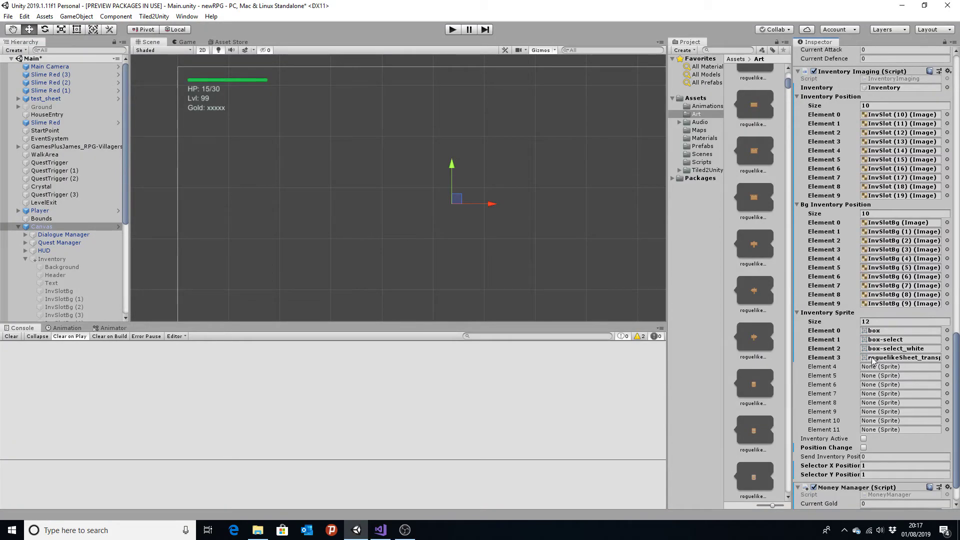
{"action": "key", "text": "alt+Tab"}
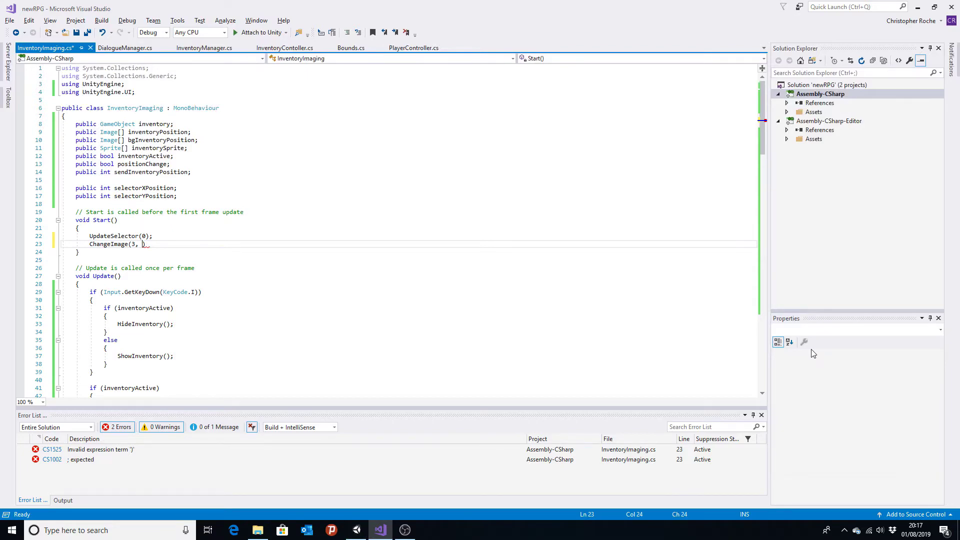
{"action": "key", "text": "alt+Tab"}
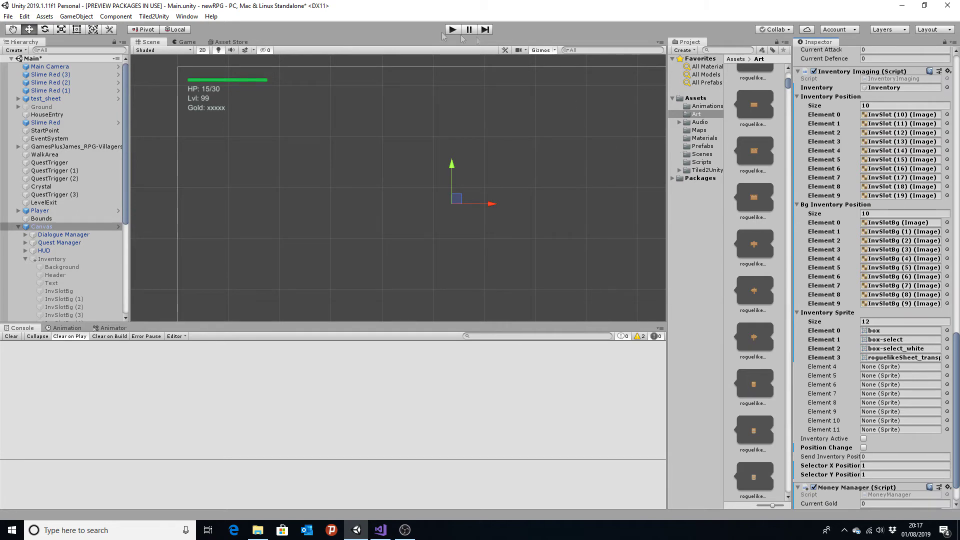
{"action": "key", "text": "alt+Tab"}
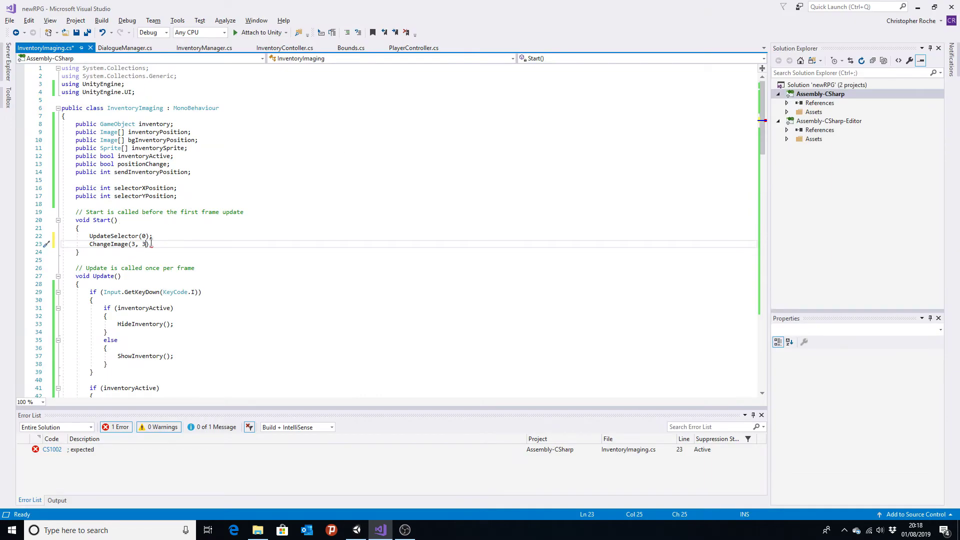
{"action": "type", "text": ";"}
Select the if condition in the UpdateSelector method
{"action": "key", "text": "Up"}
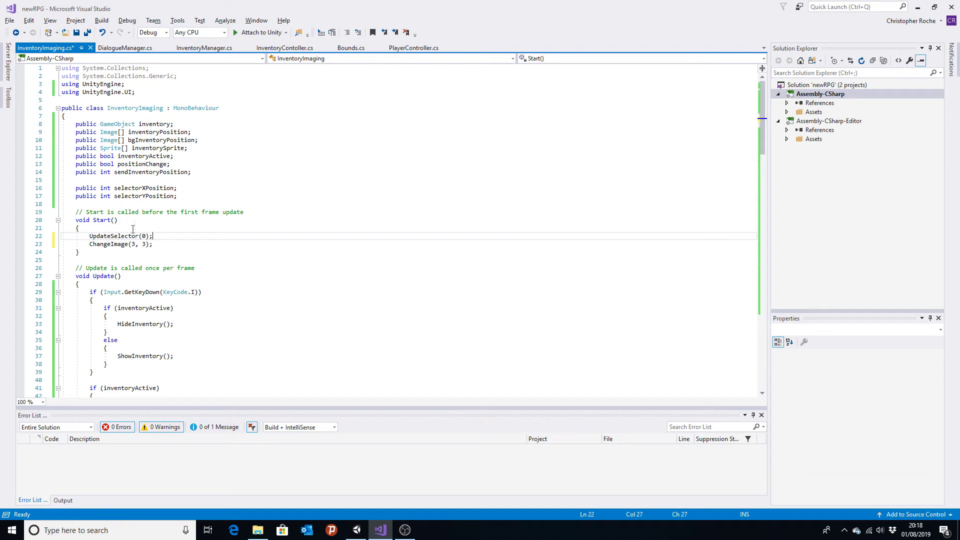
{"action": "scroll", "coordinate": [168, 243], "scroll_direction": "down", "scroll_amount": 1}
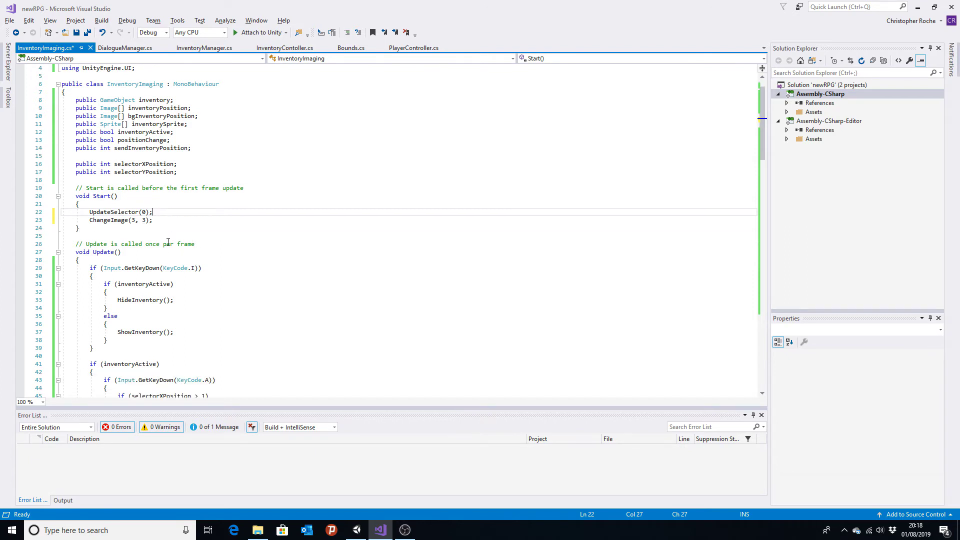
{"action": "scroll", "coordinate": [184, 253], "scroll_direction": "down", "scroll_amount": 20}
{"action": "scroll", "coordinate": [185, 265], "scroll_direction": "down", "scroll_amount": 10}
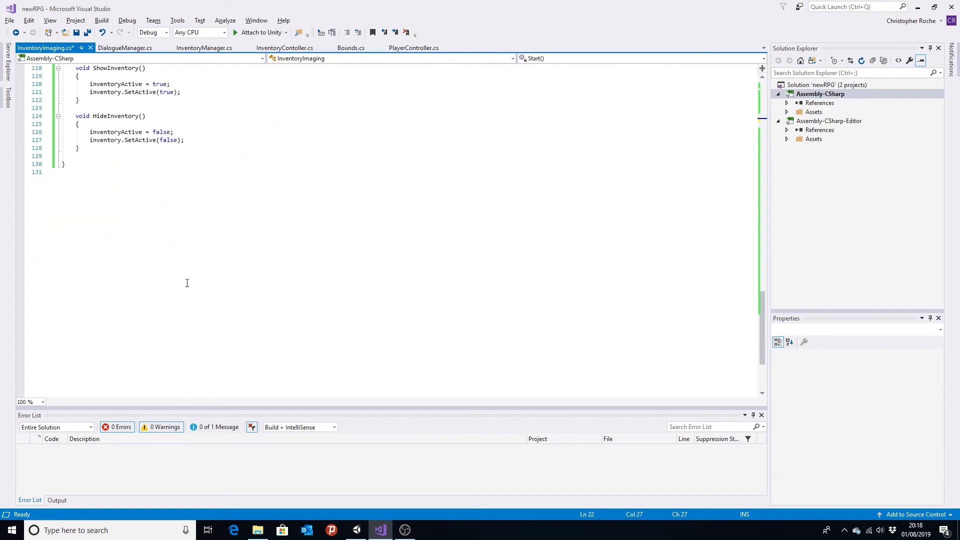
{"action": "scroll", "coordinate": [196, 238], "scroll_direction": "up", "scroll_amount": 6}
{"action": "scroll", "coordinate": [185, 259], "scroll_direction": "up", "scroll_amount": 4}
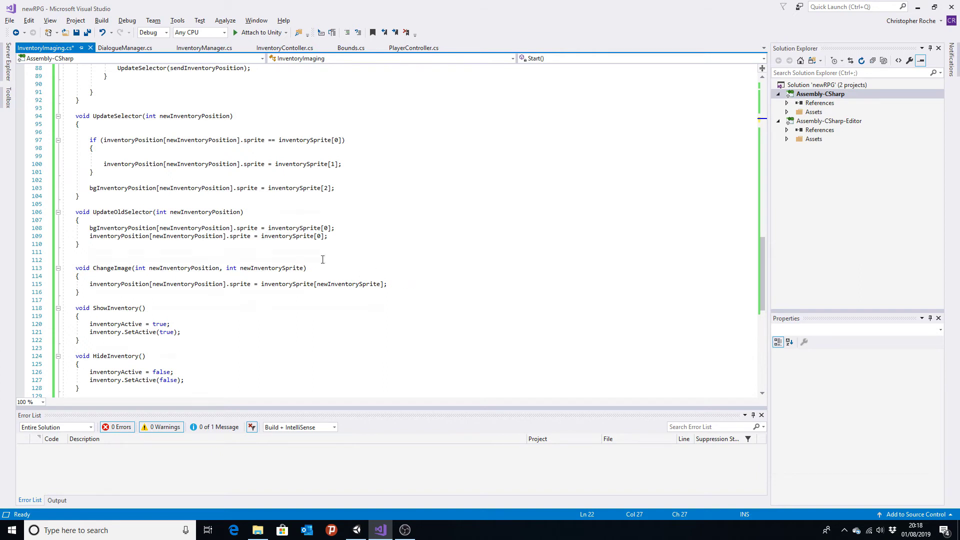
{"action": "scroll", "coordinate": [323, 260], "scroll_direction": "up", "scroll_amount": 3}
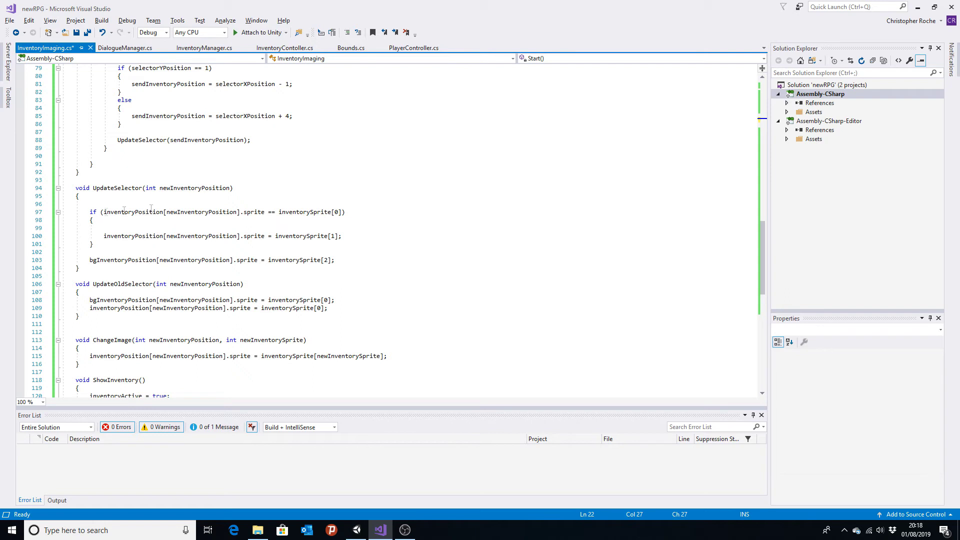
{"action": "left_click_drag", "start_coordinate": [362, 211], "coordinate": [90, 212]}
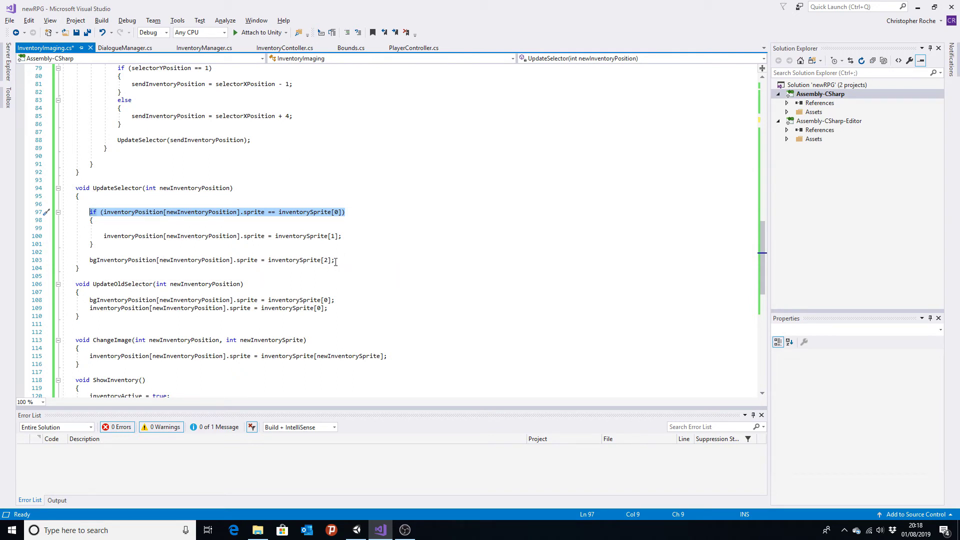
Save the script, start Play mode in Unity and walk the player around the map
{"action": "key", "text": "ctrl+s"}
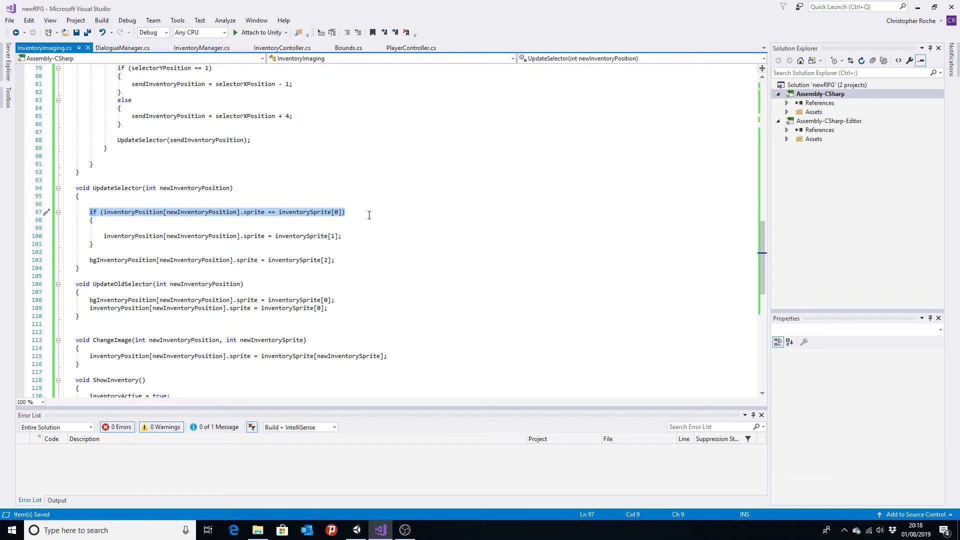
{"action": "key", "text": "alt+Tab"}
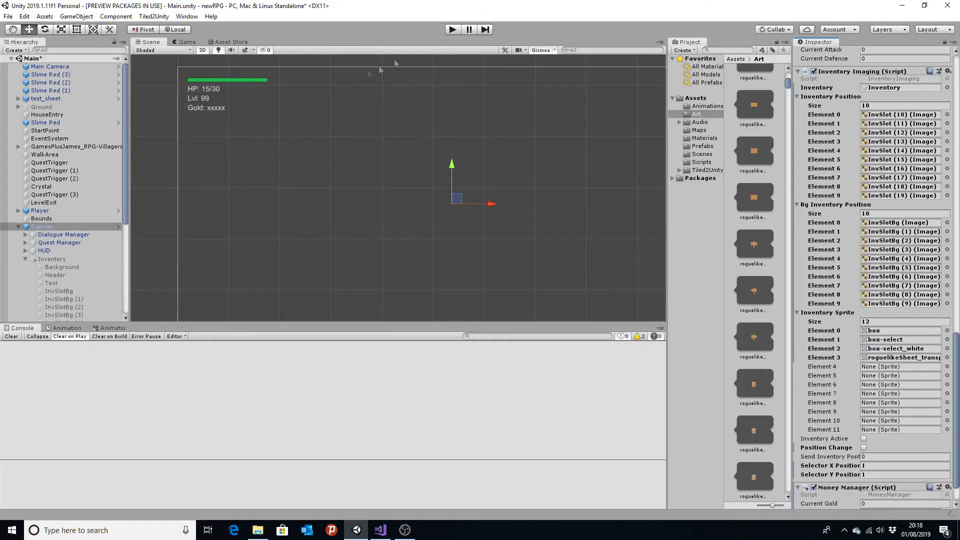
{"action": "left_click", "coordinate": [452, 30]}
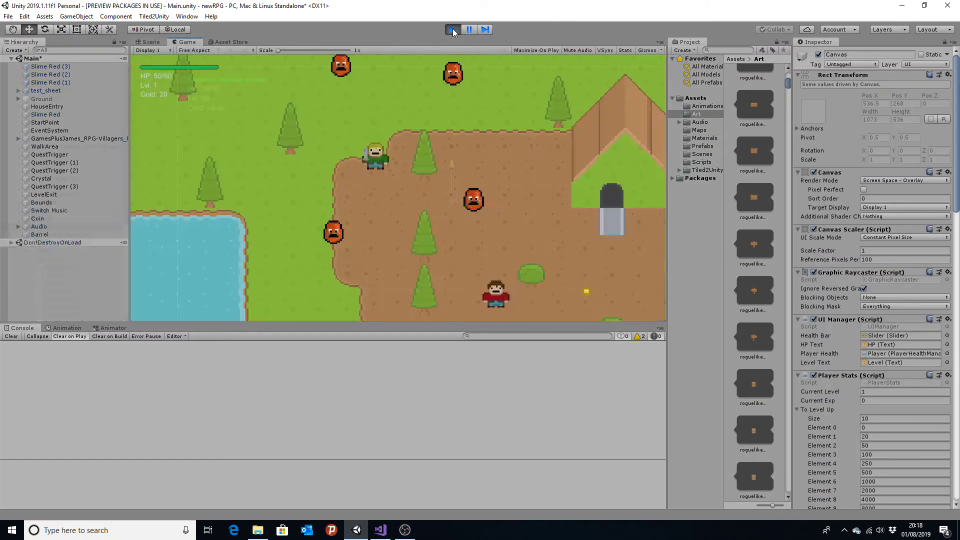
{"action": "key", "text": "Up"}
{"action": "key", "text": "Left"}
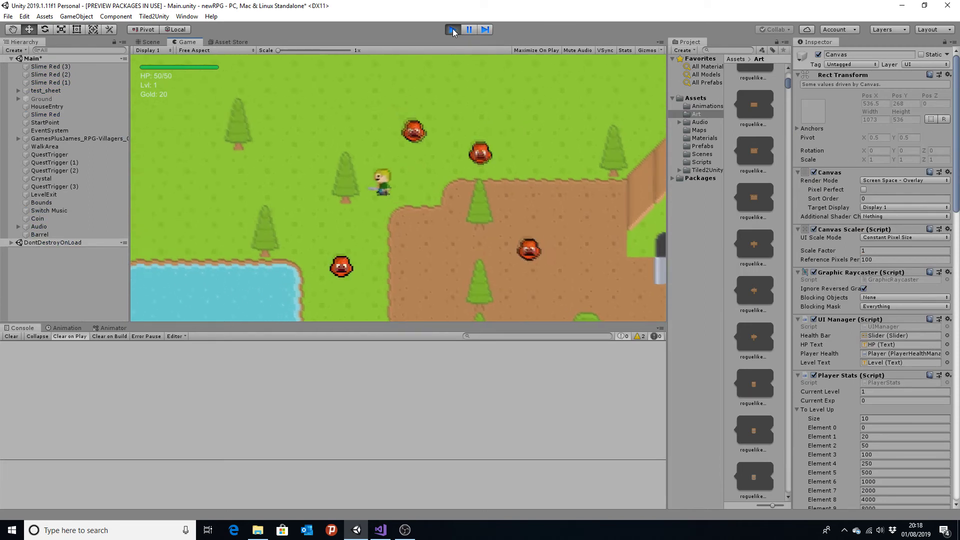
{"action": "key", "text": "Up"}
{"action": "key", "text": "Right"}
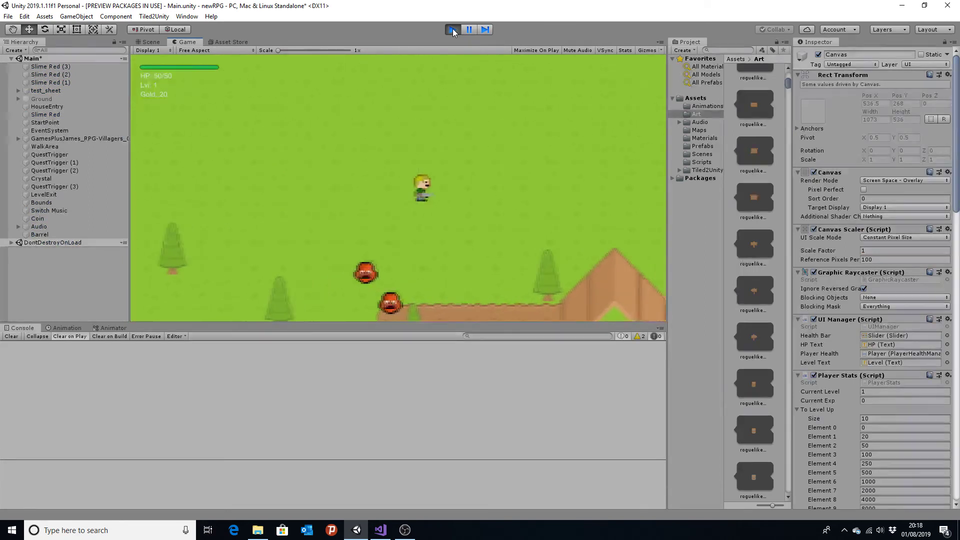
Open the inventory, move the selector back and forth across slots, then stop Play and return to Visual Studio
{"action": "key", "text": "i"}
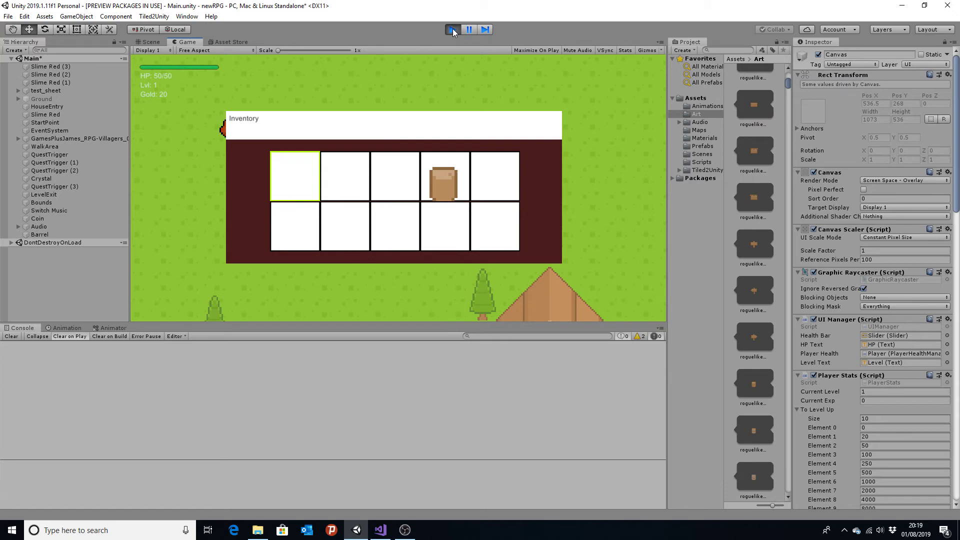
{"action": "key", "text": "Right"}
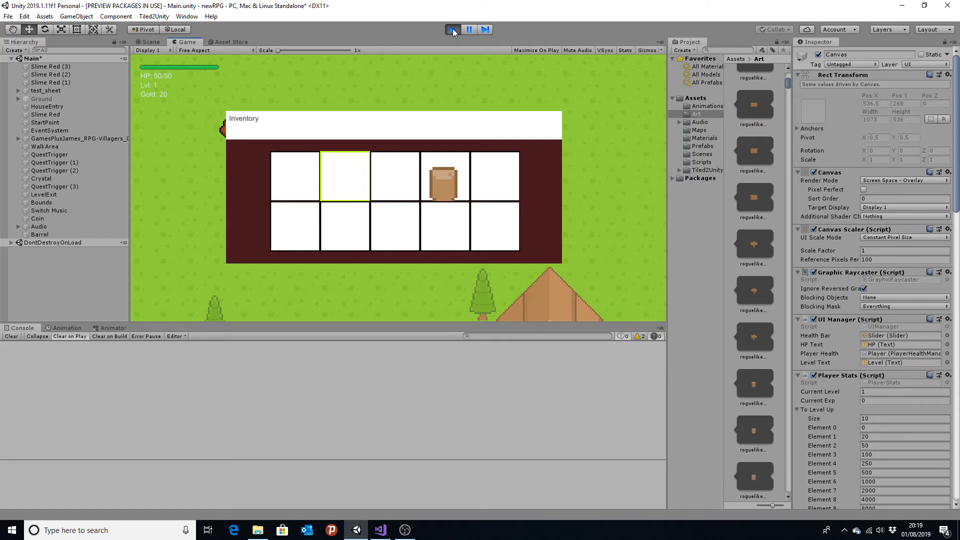
{"action": "key", "text": "Left"}
{"action": "key", "text": "Right"}
{"action": "key", "text": "Right"}
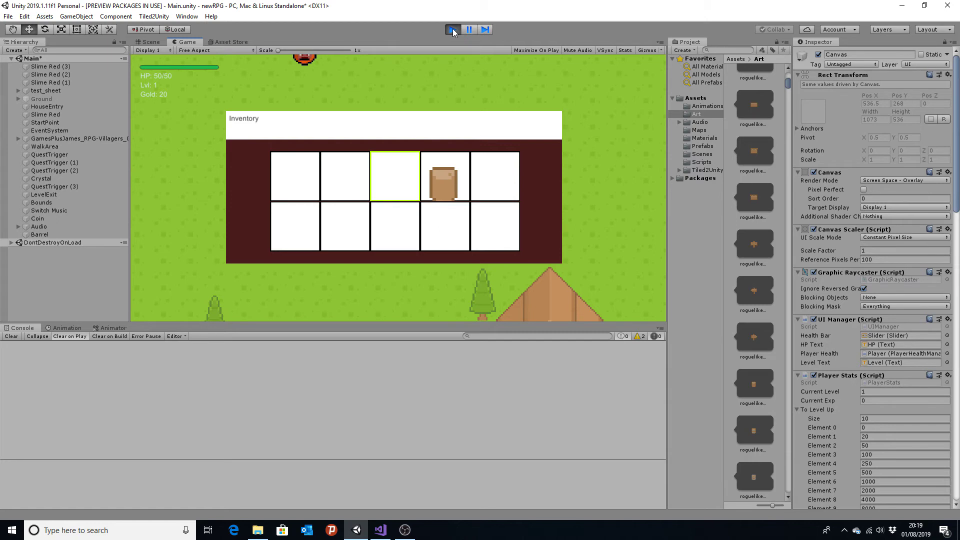
{"action": "key", "text": "Right"}
{"action": "key", "text": "Right"}
{"action": "key", "text": "Left"}
{"action": "key", "text": "Left"}
{"action": "key", "text": "Left"}
{"action": "key", "text": "Left"}
{"action": "key", "text": "Right"}
{"action": "key", "text": "Right"}
{"action": "key", "text": "Right"}
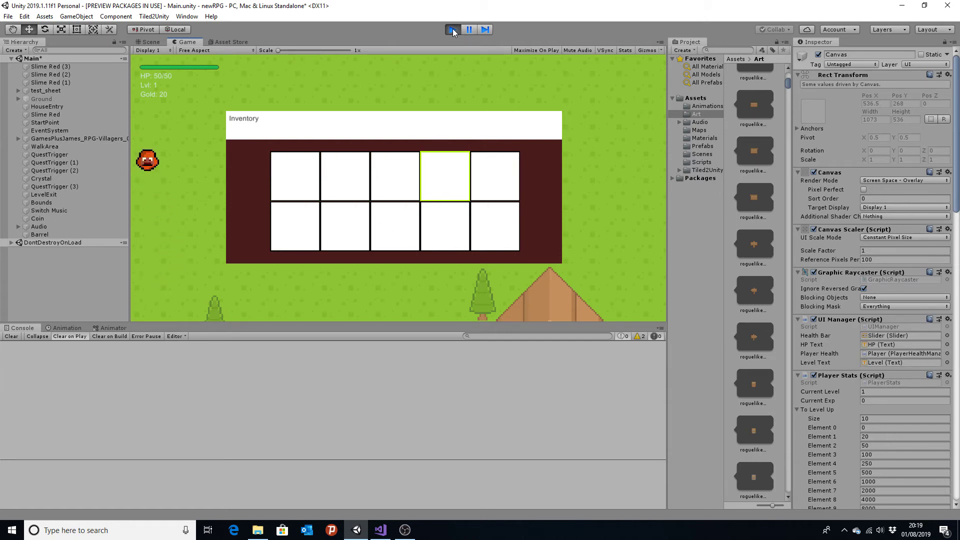
{"action": "key", "text": "Right"}
{"action": "key", "text": "Left"}
{"action": "key", "text": "Left"}
{"action": "key", "text": "Left"}
{"action": "key", "text": "Left"}
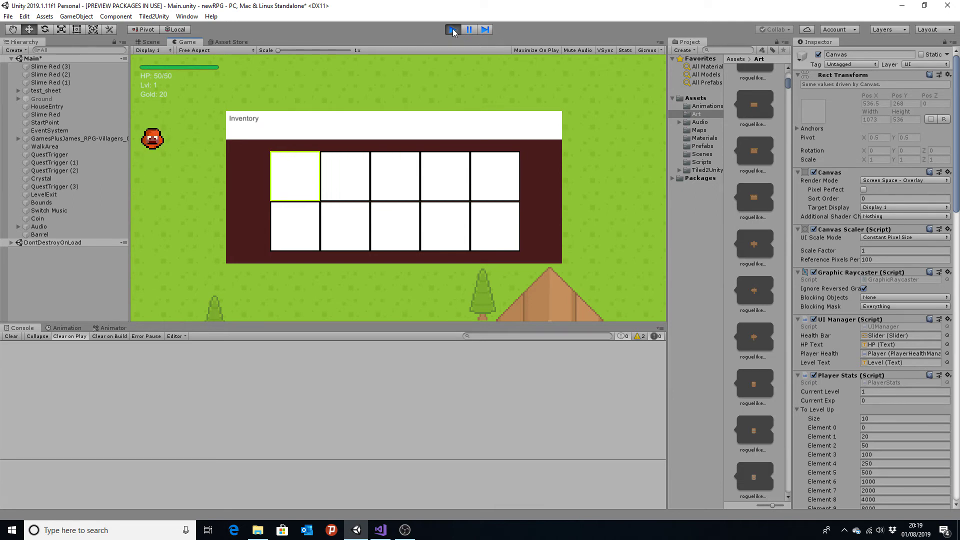
{"action": "left_click", "coordinate": [452, 28]}
{"action": "key", "text": "alt+Tab"}
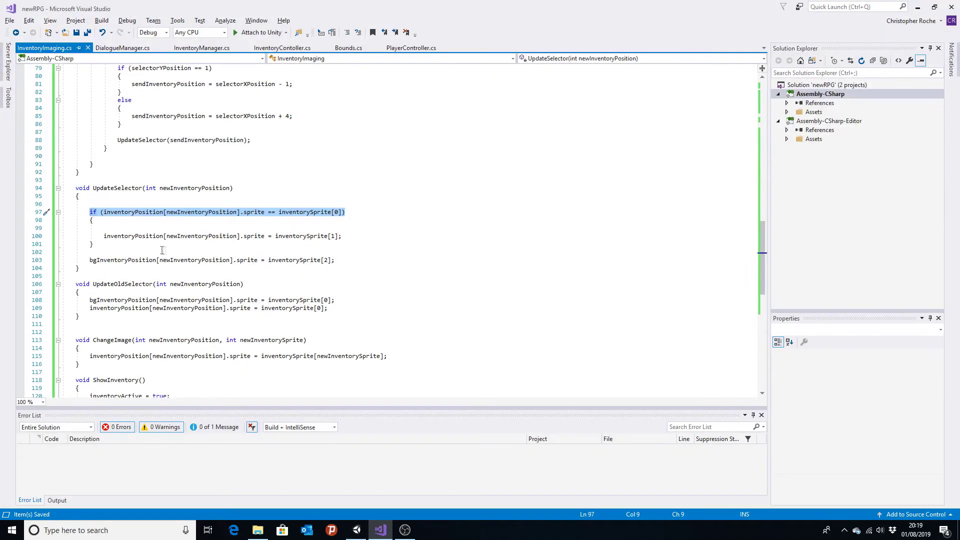
Change Start's ChangeImage(3, 3) call to ChangeImage(2, 3) and save the script
{"action": "left_click", "coordinate": [162, 251]}
{"action": "scroll", "coordinate": [190, 245], "scroll_direction": "up", "scroll_amount": 20}
{"action": "scroll", "coordinate": [210, 243], "scroll_direction": "up", "scroll_amount": 3}
{"action": "scroll", "coordinate": [220, 242], "scroll_direction": "down", "scroll_amount": 2}
{"action": "left_click", "coordinate": [135, 195]}
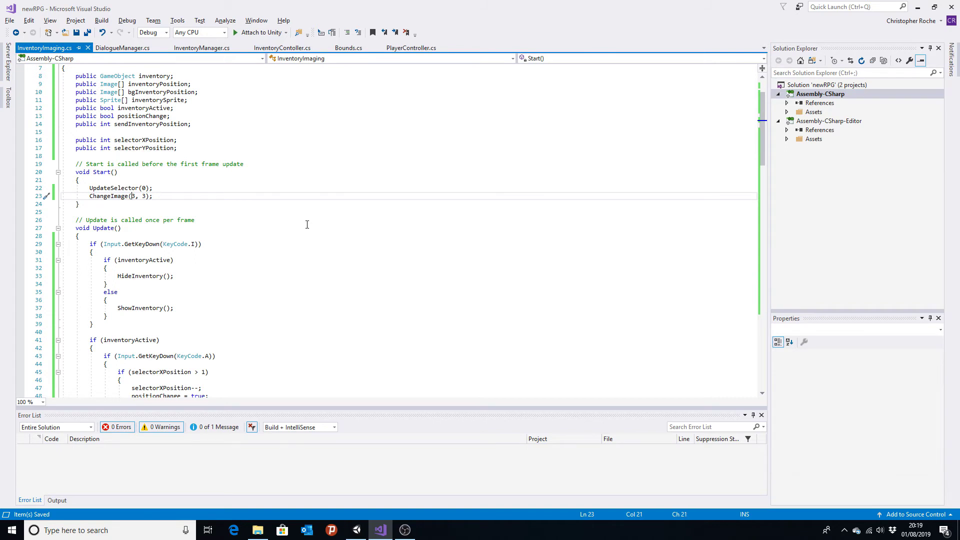
{"action": "type", "text": "2"}
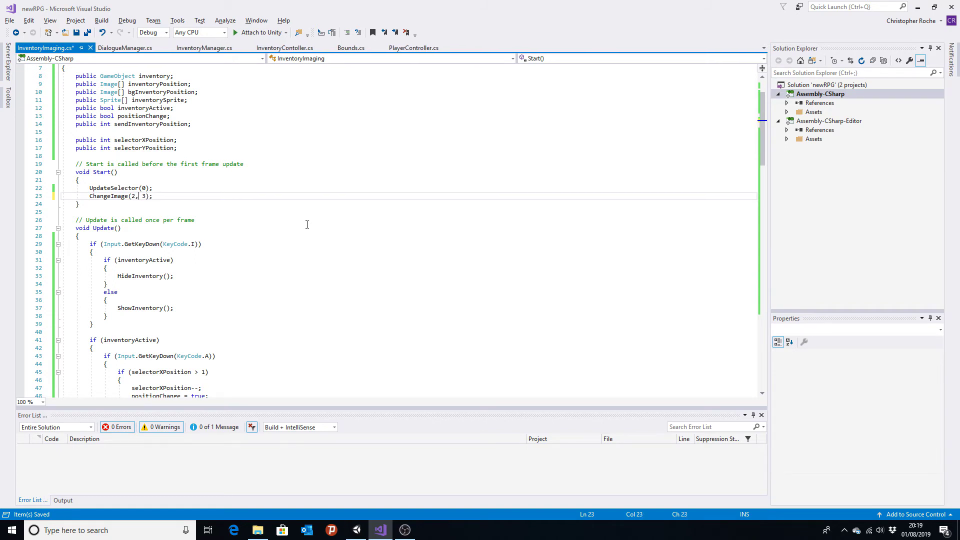
{"action": "key", "text": "ctrl+s"}
Switch to Unity, glance back at the script, and return to the Unity editor
{"action": "key", "text": "alt+Tab"}
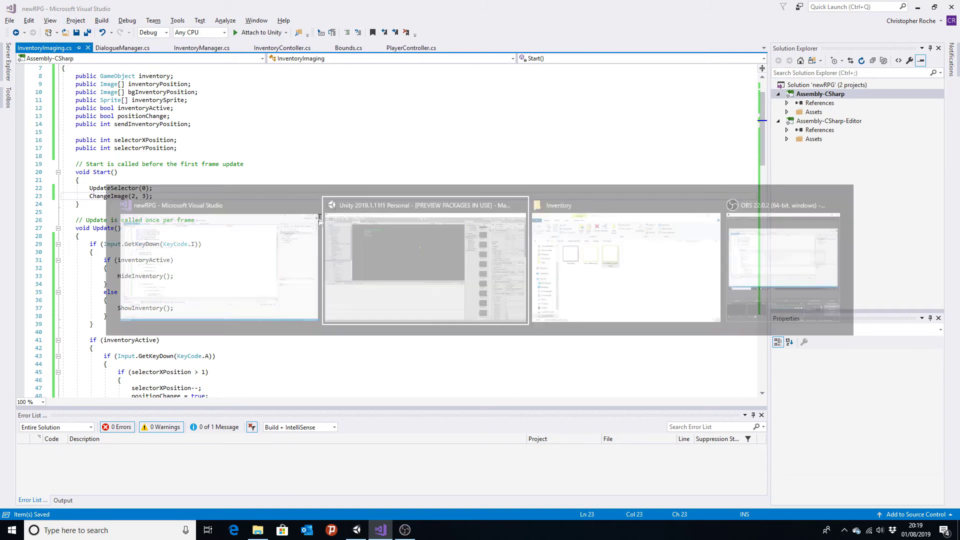
{"action": "key", "text": "alt+Tab"}
{"action": "scroll", "coordinate": [261, 288], "scroll_direction": "down", "scroll_amount": 20}
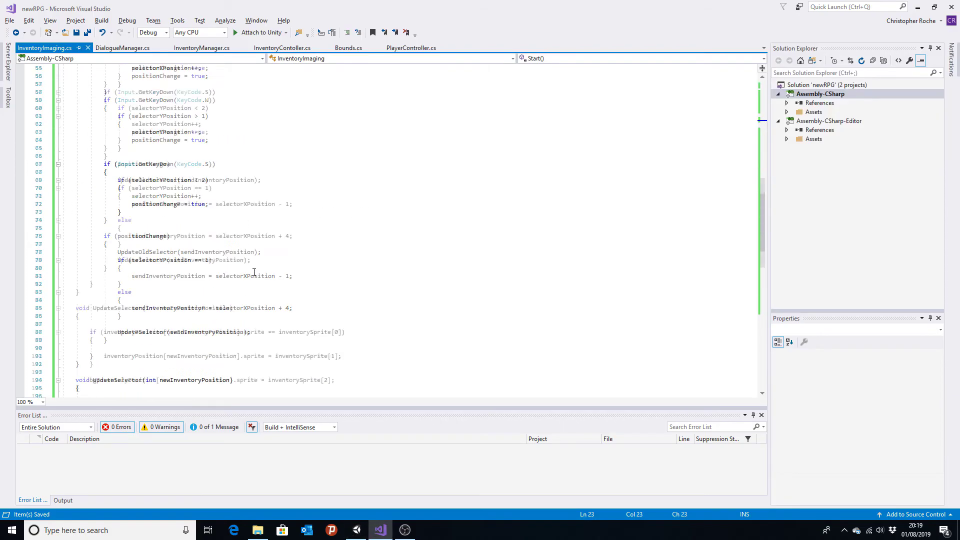
{"action": "scroll", "coordinate": [261, 288], "scroll_direction": "up", "scroll_amount": 5}
{"action": "key", "text": "alt+Tab"}
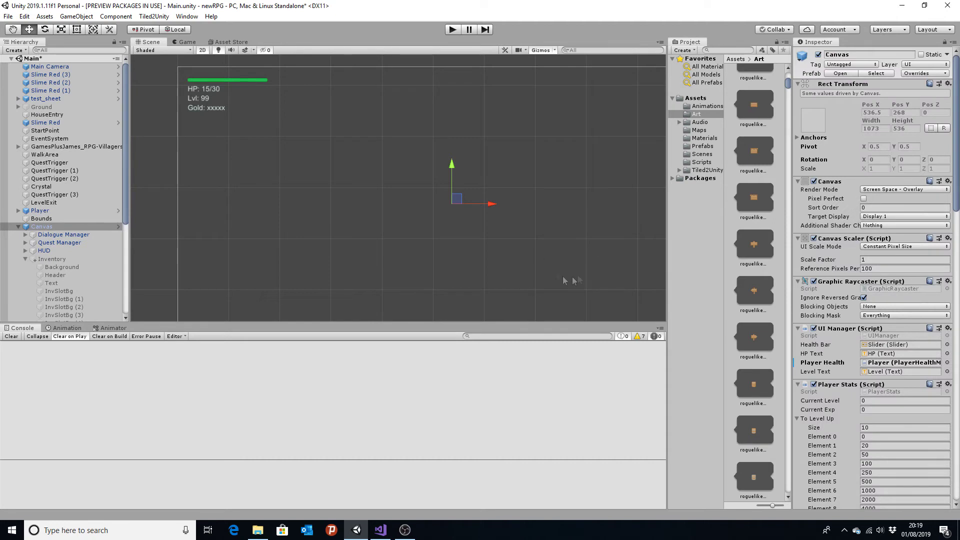
Scroll the Inspector down to the Inventory Imaging slot and sprite arrays, then leave Unity
{"action": "key", "text": "alt+Tab"}
{"action": "key", "text": "alt+Tab"}
{"action": "scroll", "coordinate": [75, 243], "scroll_direction": "down", "scroll_amount": 1}
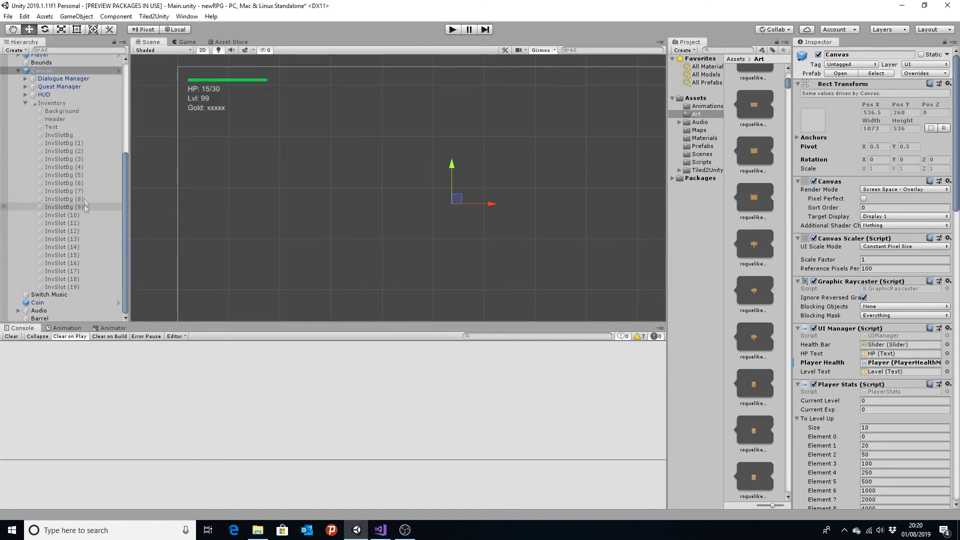
{"action": "scroll", "coordinate": [857, 369], "scroll_direction": "down", "scroll_amount": 6}
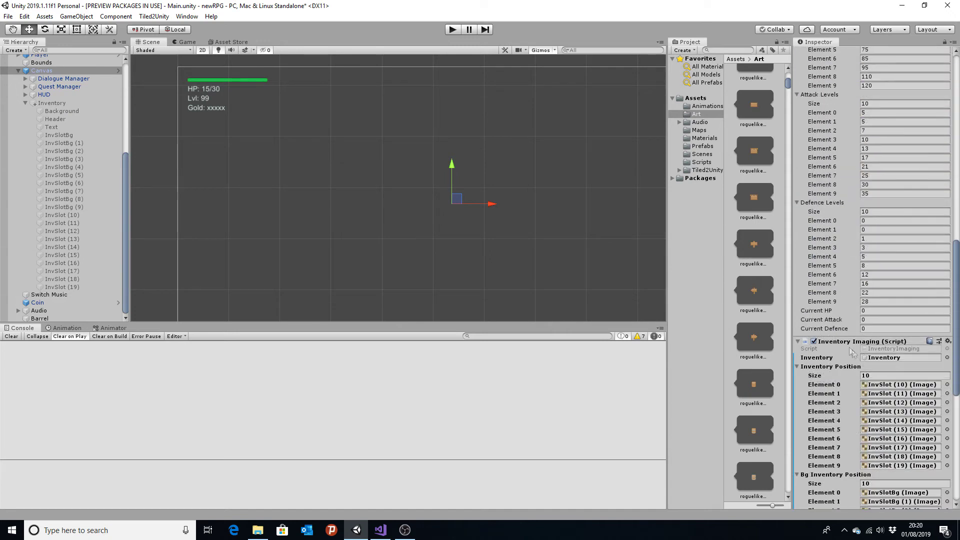
{"action": "scroll", "coordinate": [852, 350], "scroll_direction": "down", "scroll_amount": 9}
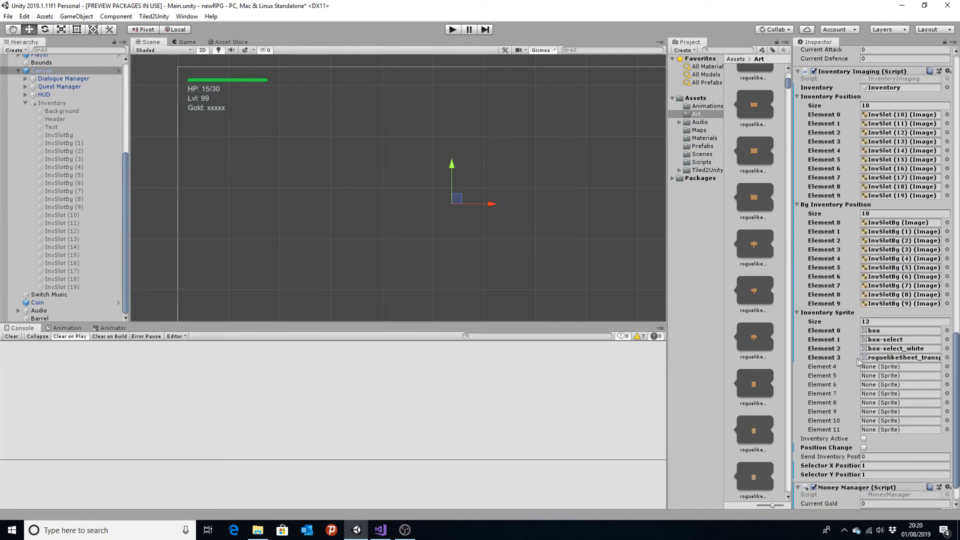
{"action": "key", "text": "alt+Tab"}
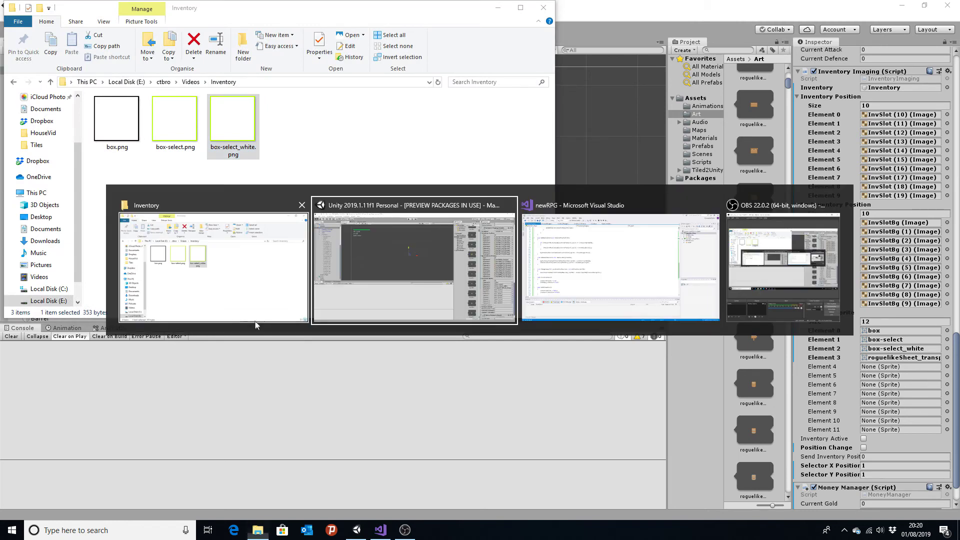
{"action": "key", "text": "alt+Tab"}
Add Debug.Log("Here"); on the empty line inside UpdateSelector's if block
{"action": "scroll", "coordinate": [195, 298], "scroll_direction": "down", "scroll_amount": 3}
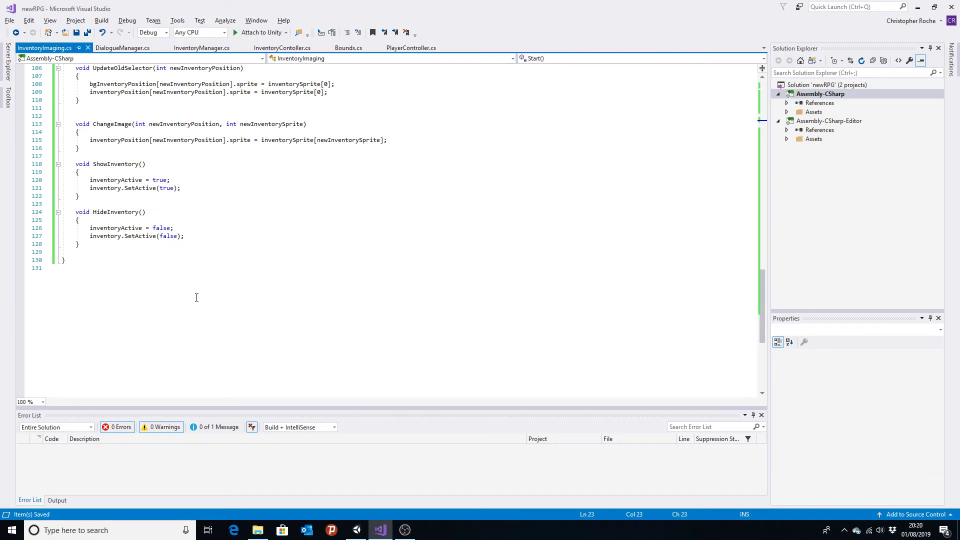
{"action": "key", "text": "alt+Tab"}
{"action": "key", "text": "alt+Tab"}
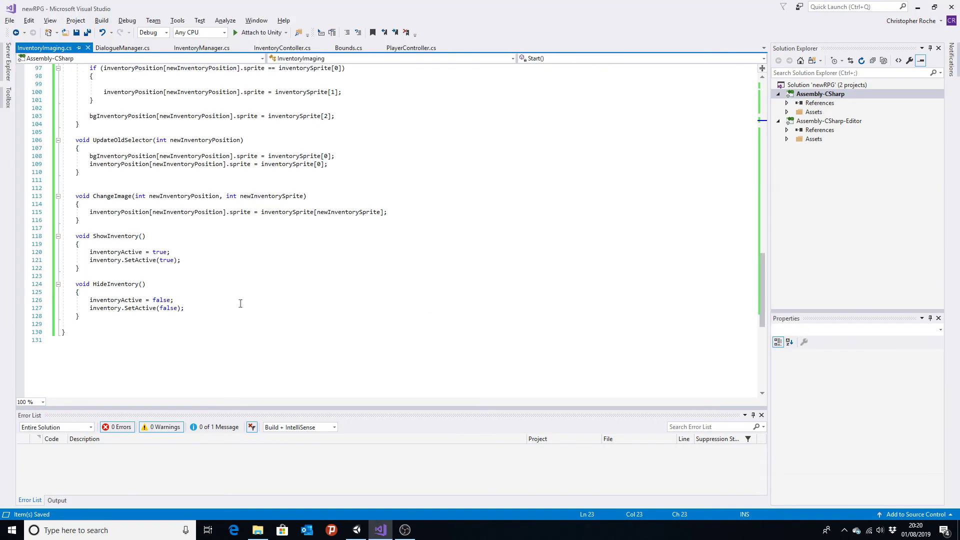
{"action": "scroll", "coordinate": [213, 265], "scroll_direction": "up", "scroll_amount": 2}
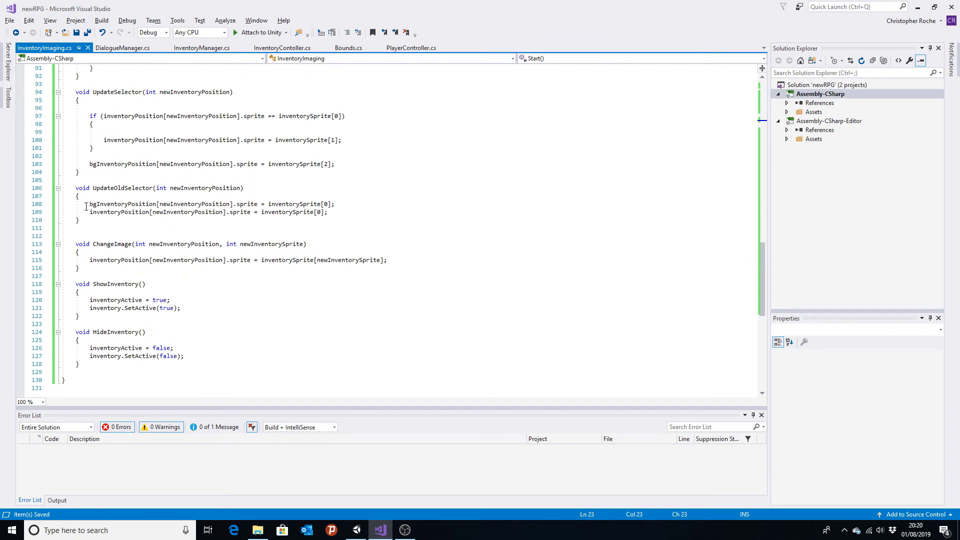
{"action": "scroll", "coordinate": [112, 206], "scroll_direction": "up", "scroll_amount": 2}
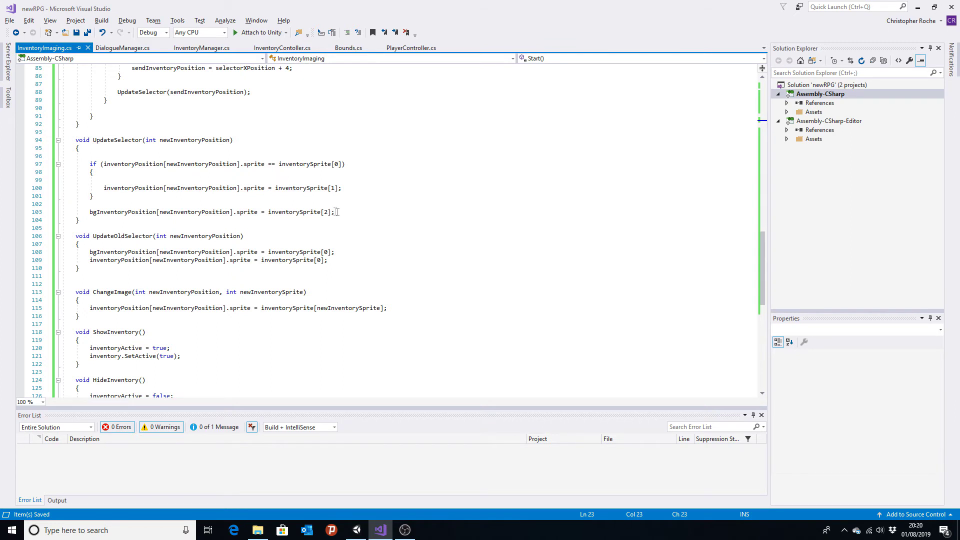
{"action": "left_click", "coordinate": [121, 179]}
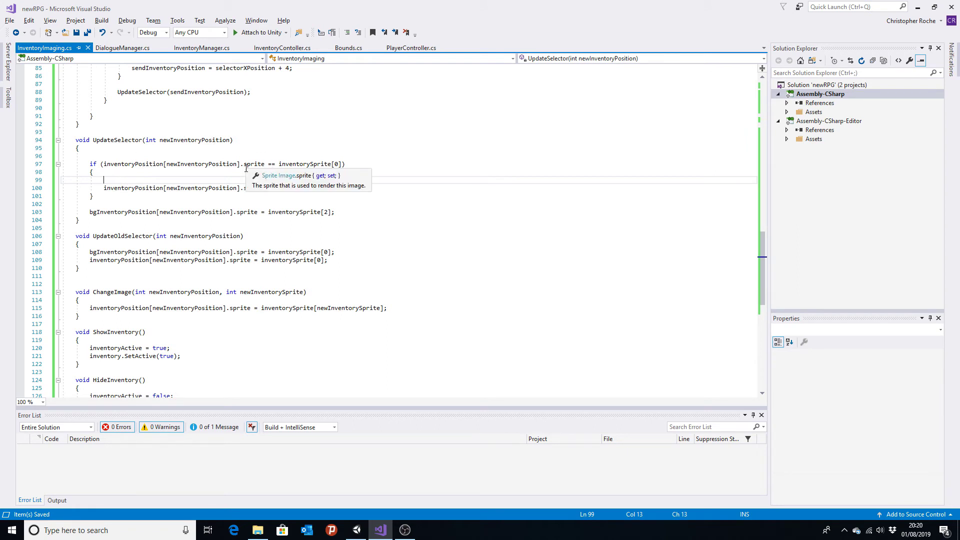
{"action": "type", "text": "Debug"}
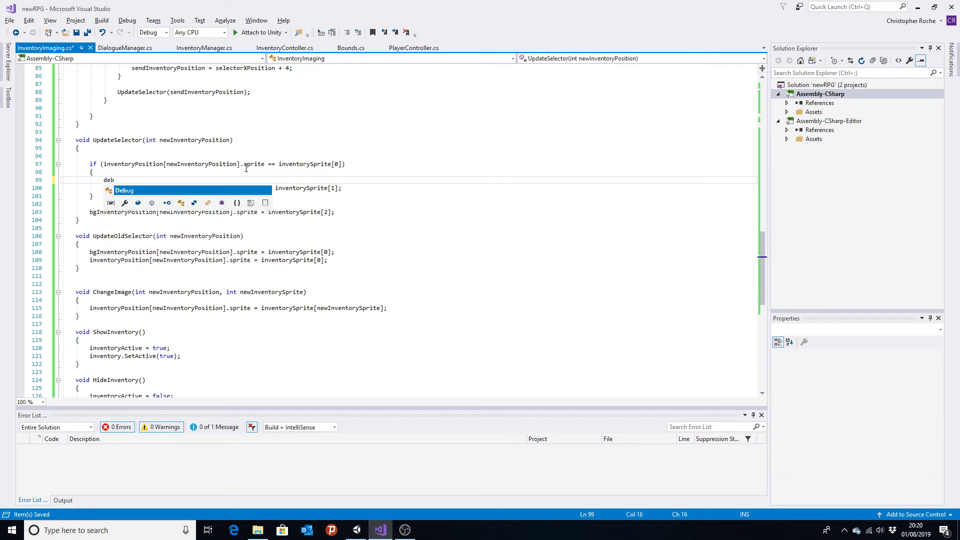
{"action": "key", "text": "Escape"}
{"action": "type", "text": ".Log"}
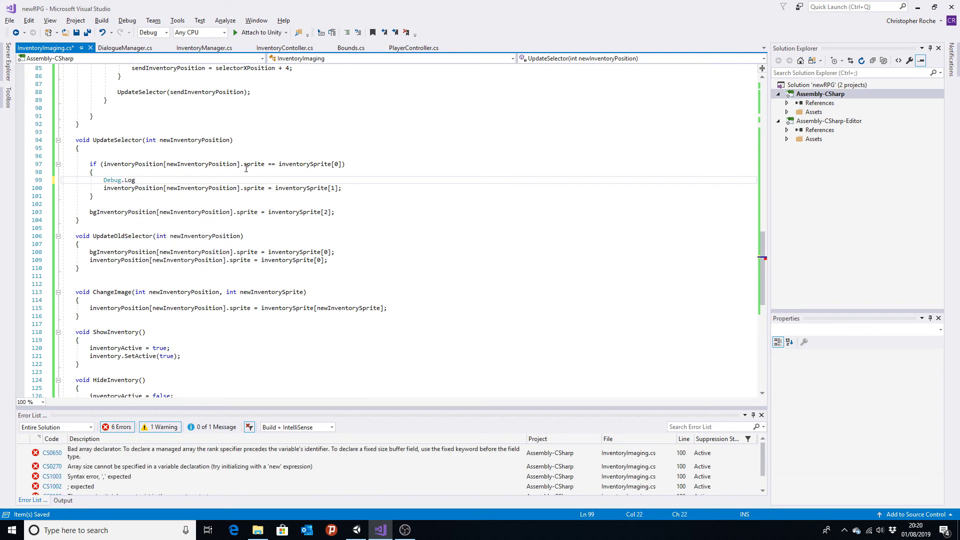
{"action": "type", "text": "(\"Here\")"}
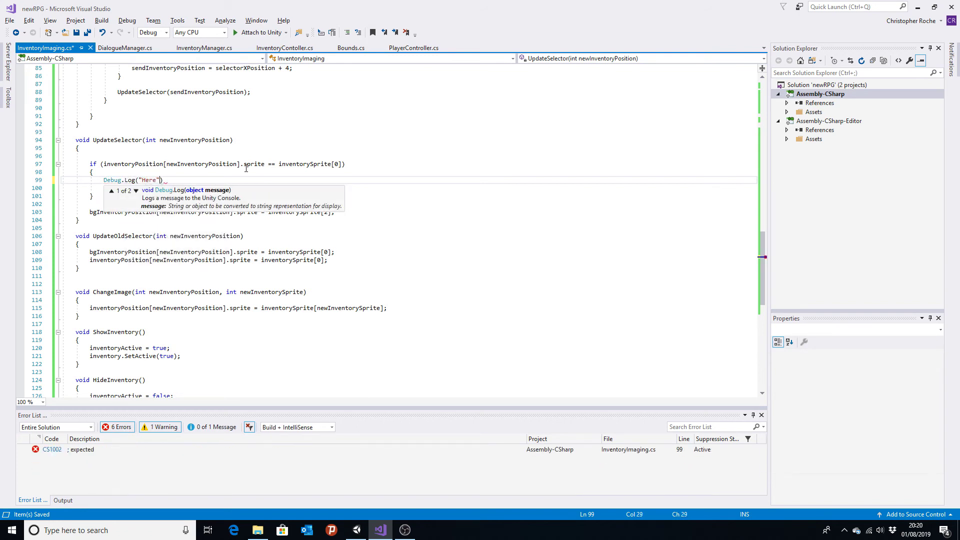
{"action": "type", "text": ";"}
{"action": "left_click", "coordinate": [246, 170]}
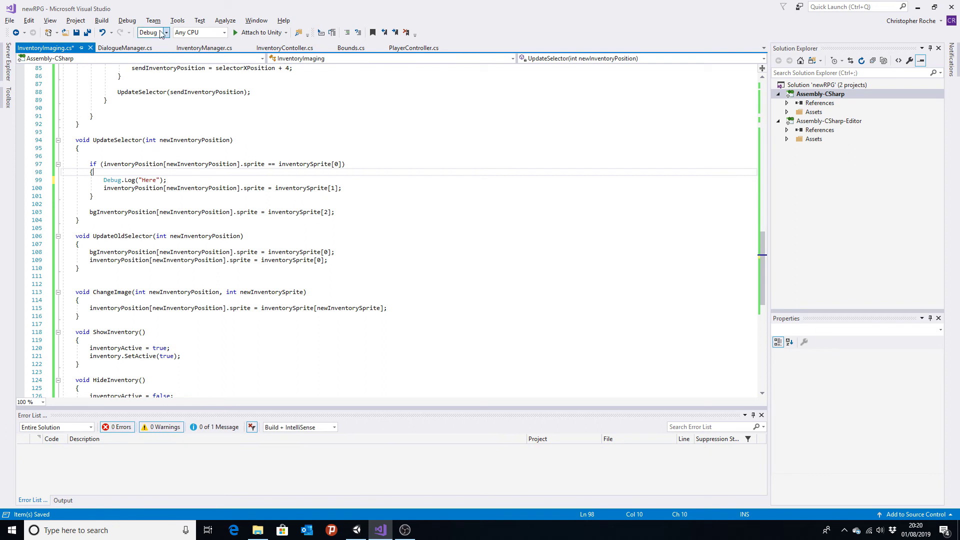
Switch back to the Unity editor
{"action": "key", "text": "alt+Tab"}
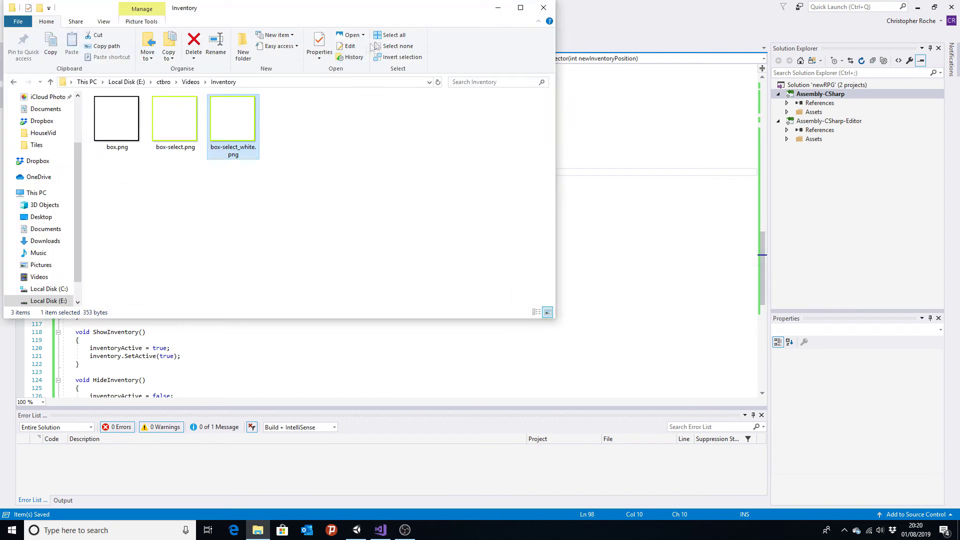
{"action": "key", "text": "alt+Tab"}
{"action": "key", "text": "Tab"}
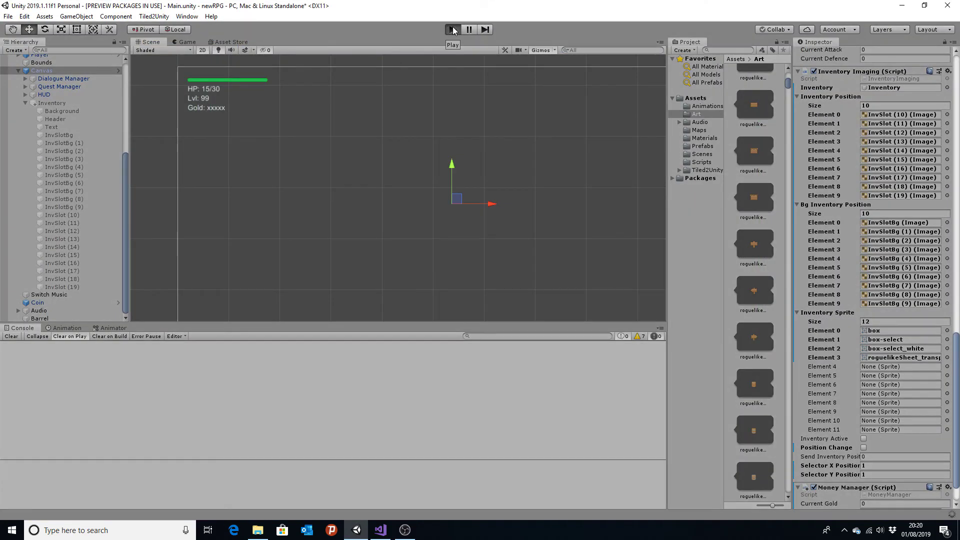
Run the game, open the inventory, move the selector to slot 3 and back to slot 1, then stop and return to the code
{"action": "left_click", "coordinate": [454, 31]}
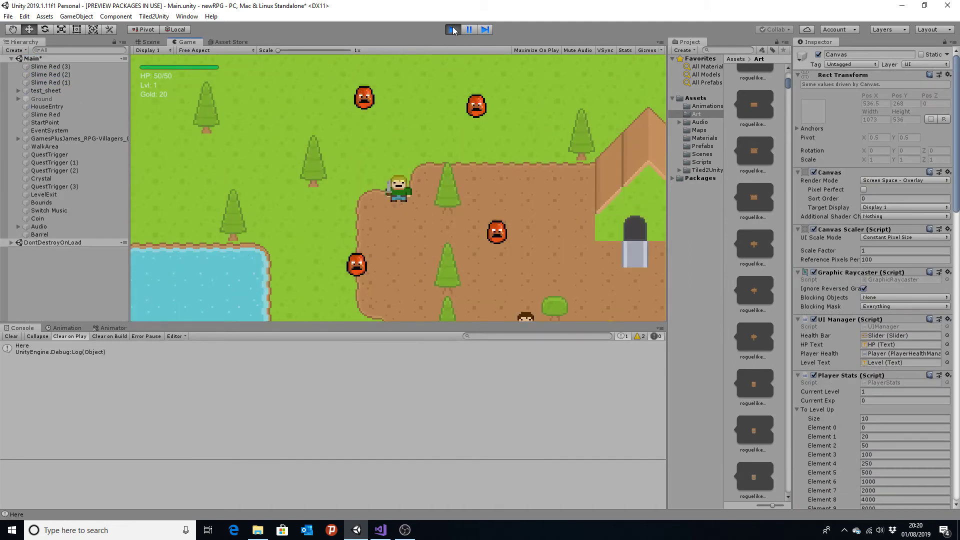
{"action": "key", "text": "i"}
{"action": "key", "text": "Right"}
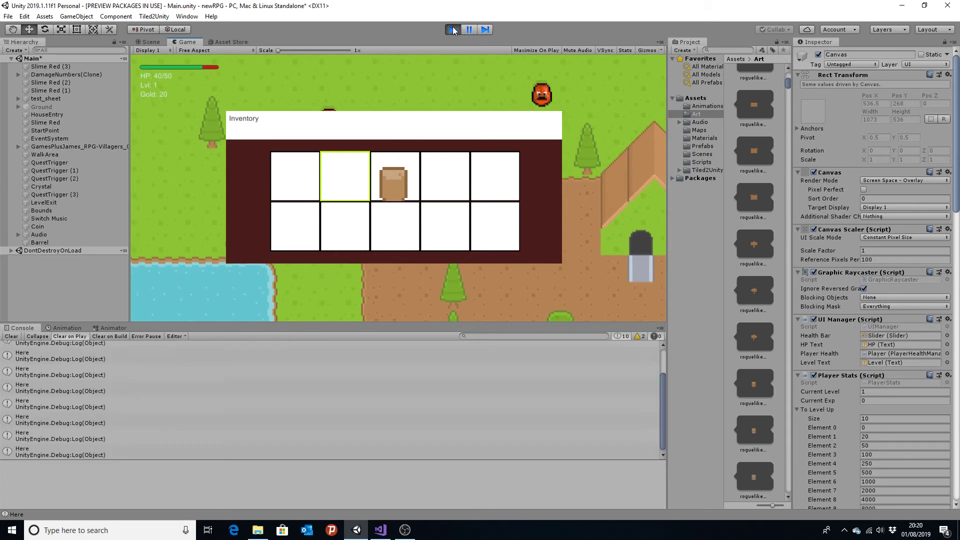
{"action": "key", "text": "Right"}
{"action": "key", "text": "Up"}
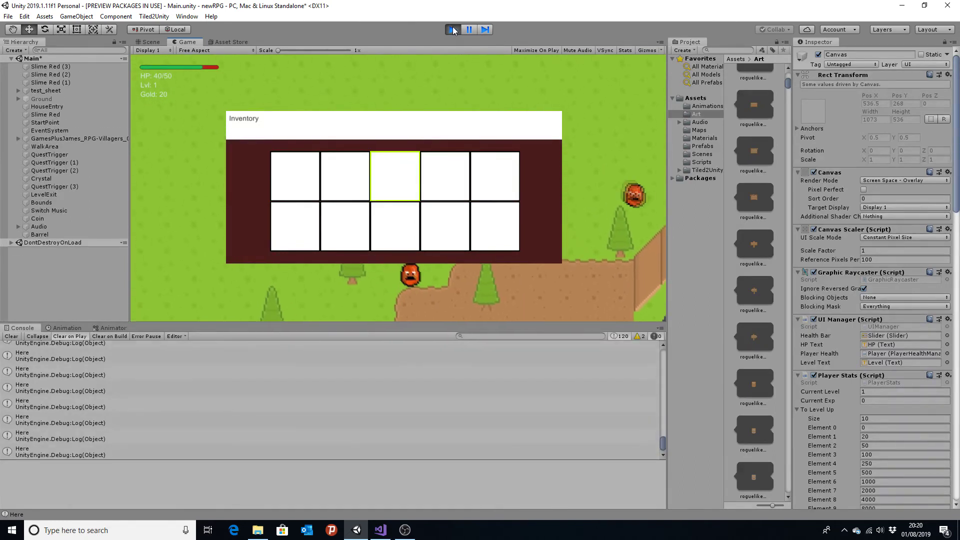
{"action": "key", "text": "Left"}
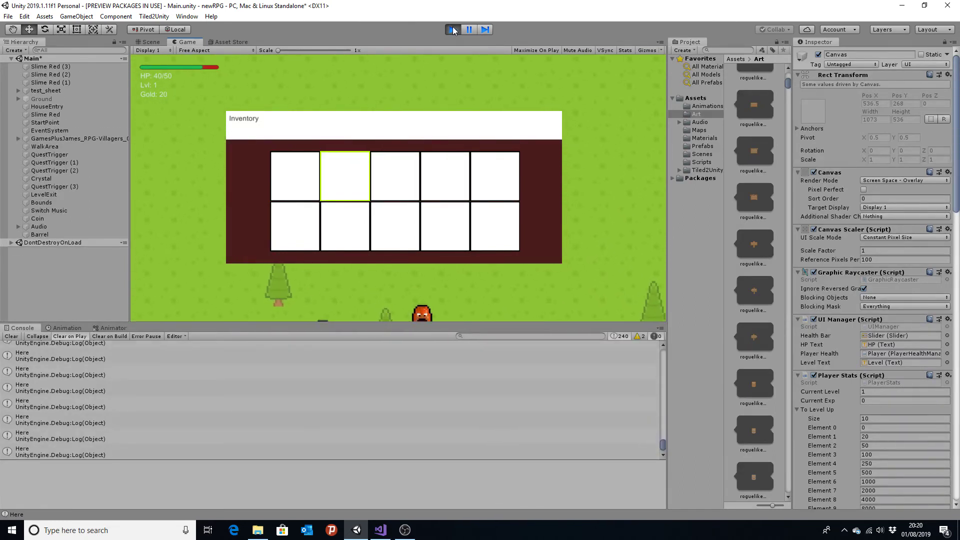
{"action": "key", "text": "Left"}
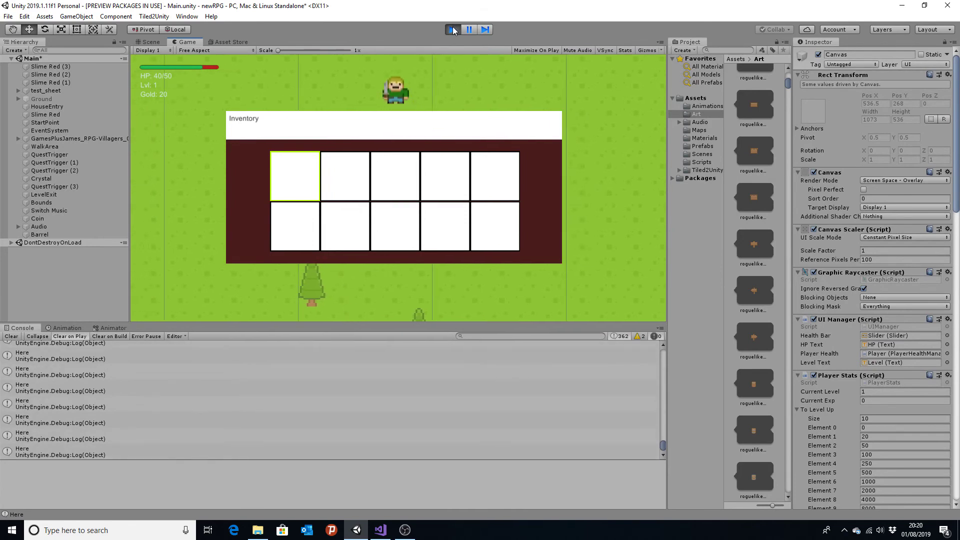
{"action": "left_click", "coordinate": [454, 31]}
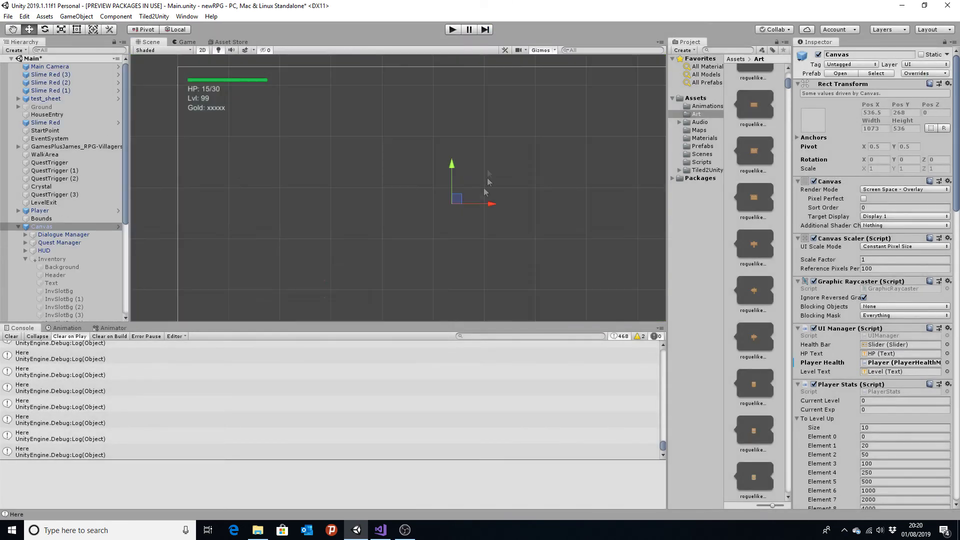
{"action": "key", "text": "alt+Tab"}
{"action": "key", "text": "alt+Tab"}
{"action": "key", "text": "Tab"}
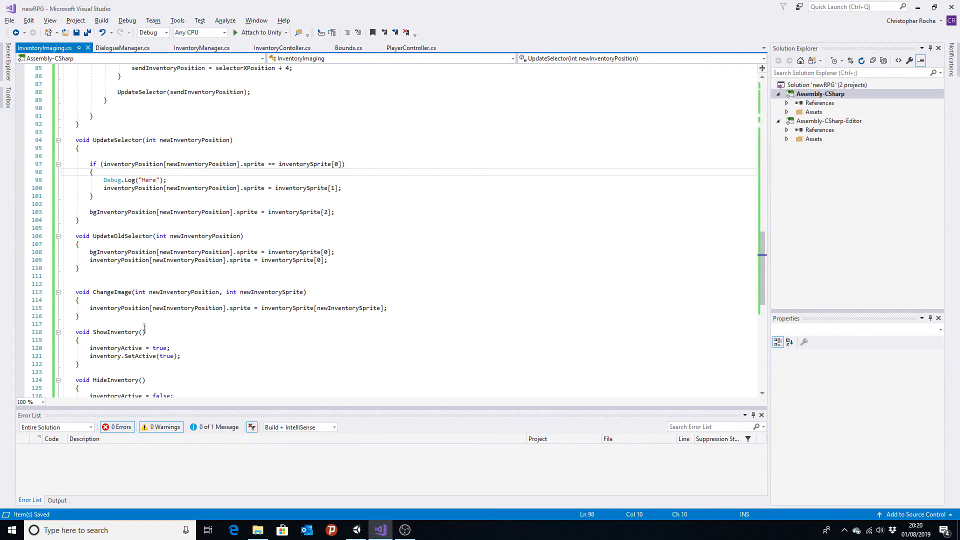
Add positionChange = false; on line 87 above UpdateSelector, fixing the 'fasle' typo, then return to Unity
{"action": "scroll", "coordinate": [200, 355], "scroll_direction": "down", "scroll_amount": 5}
{"action": "scroll", "coordinate": [201, 342], "scroll_direction": "up", "scroll_amount": 2}
{"action": "scroll", "coordinate": [198, 341], "scroll_direction": "up", "scroll_amount": 1}
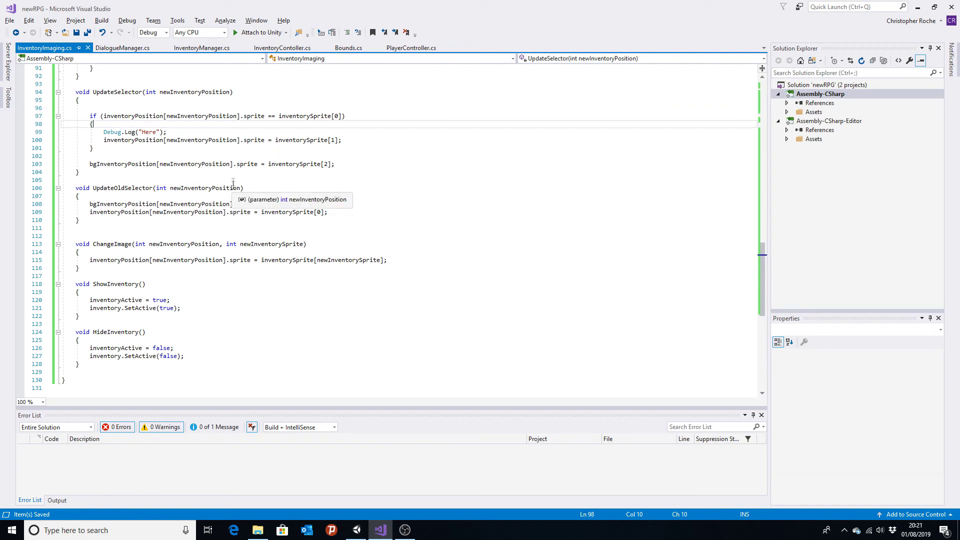
{"action": "scroll", "coordinate": [235, 190], "scroll_direction": "up", "scroll_amount": 9}
{"action": "scroll", "coordinate": [269, 294], "scroll_direction": "up", "scroll_amount": 1}
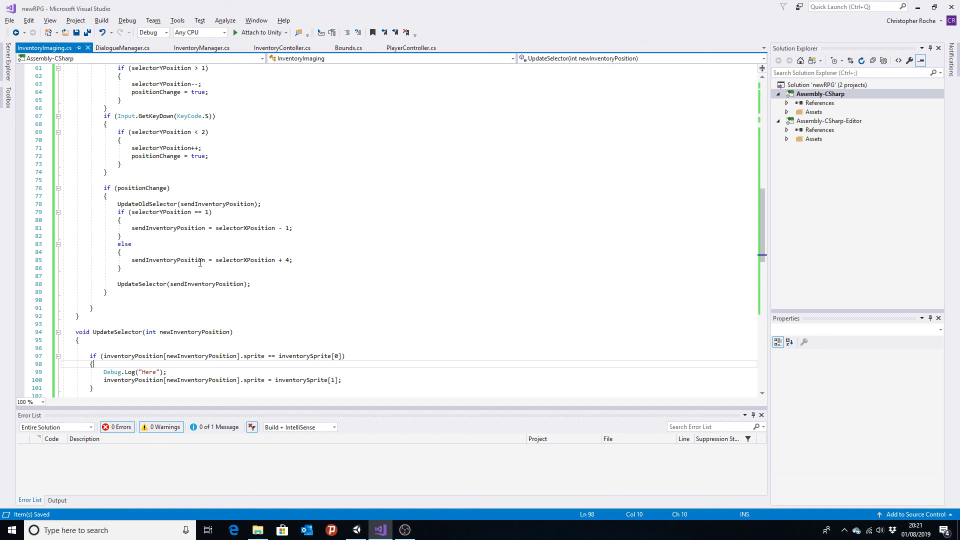
{"action": "left_click", "coordinate": [221, 273]}
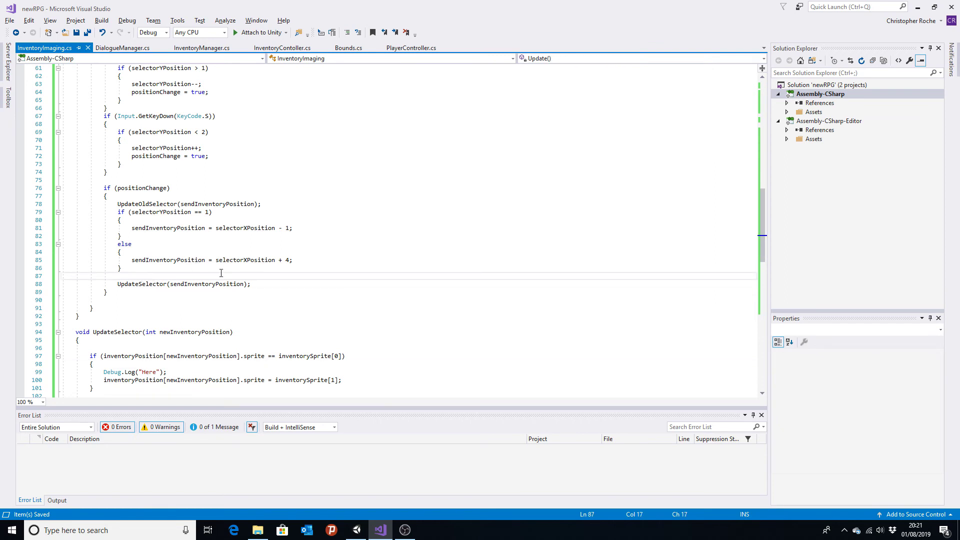
{"action": "type", "text": "positionChange"}
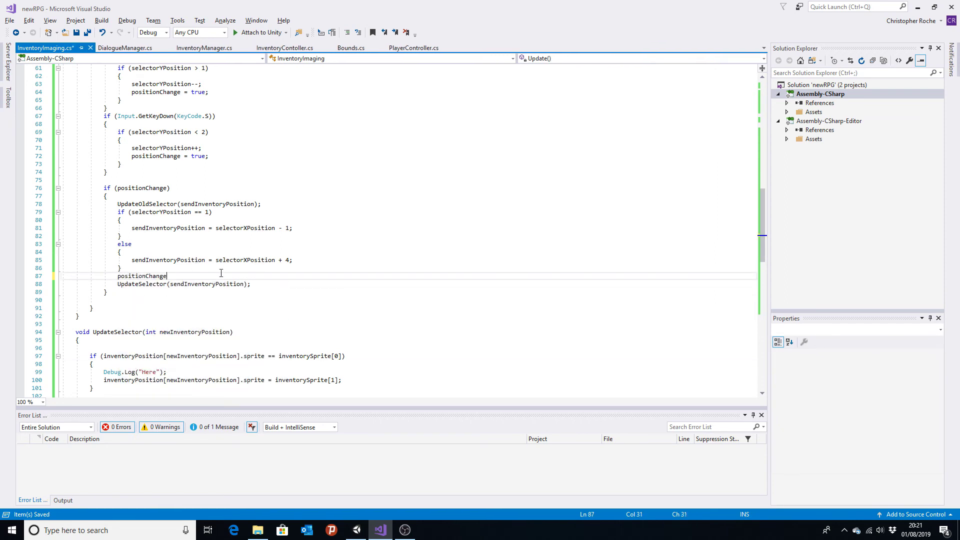
{"action": "type", "text": " = fasle;"}
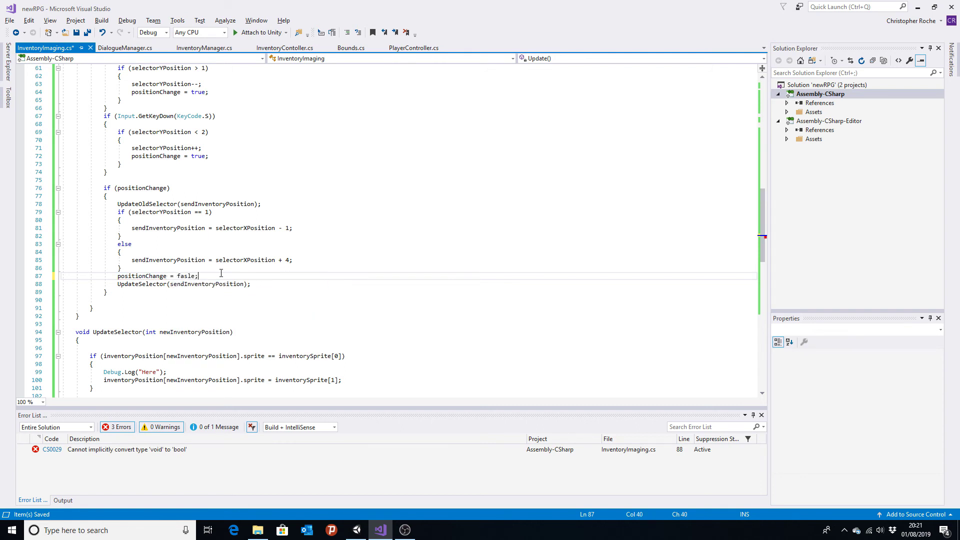
{"action": "key", "text": "BackSpace"}
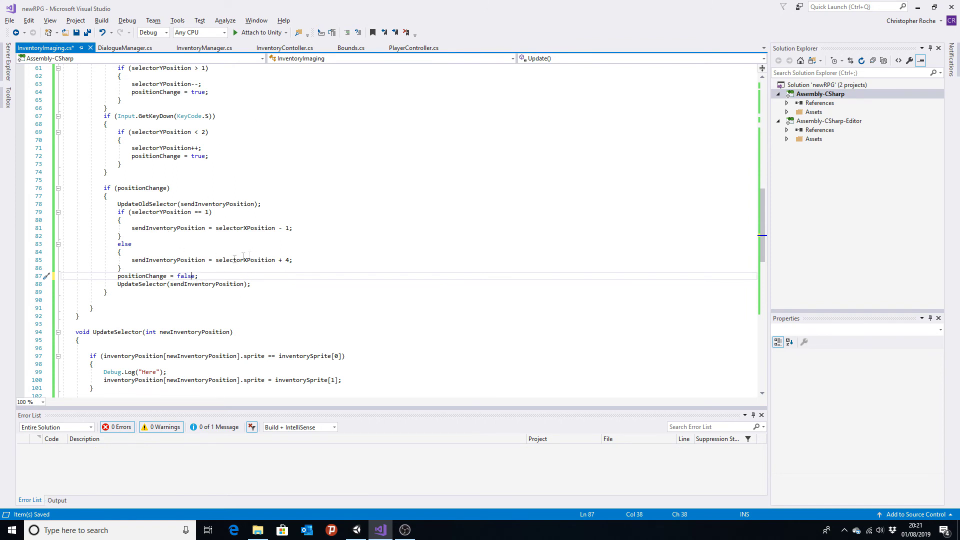
{"action": "key", "text": "alt+Tab"}
{"action": "key", "text": "alt+Tab"}
{"action": "key", "text": "alt+Tab"}
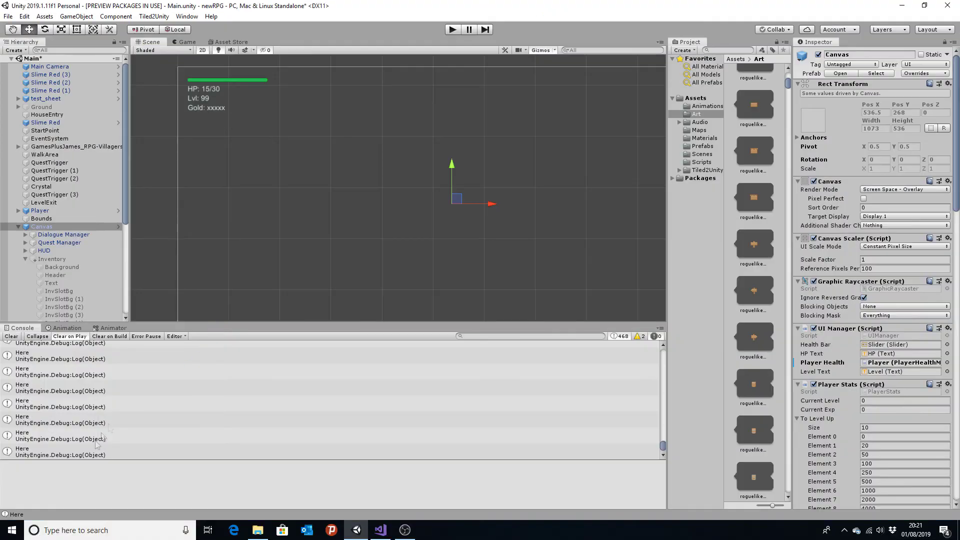
Bring the Unity editor forward and start Play mode
{"action": "key", "text": "alt+Tab"}
{"action": "key", "text": "alt+Tab"}
{"action": "key", "text": "Tab"}
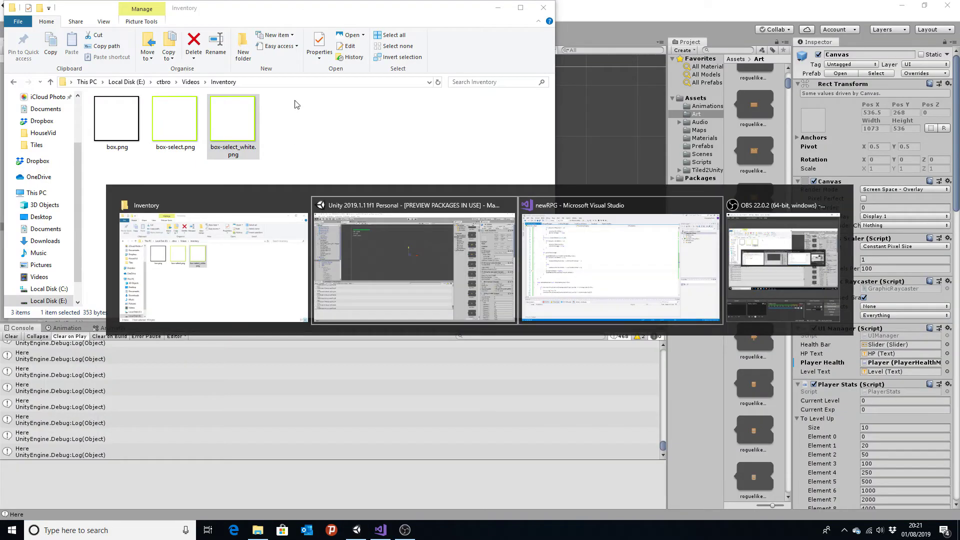
{"action": "key", "text": "alt+Tab"}
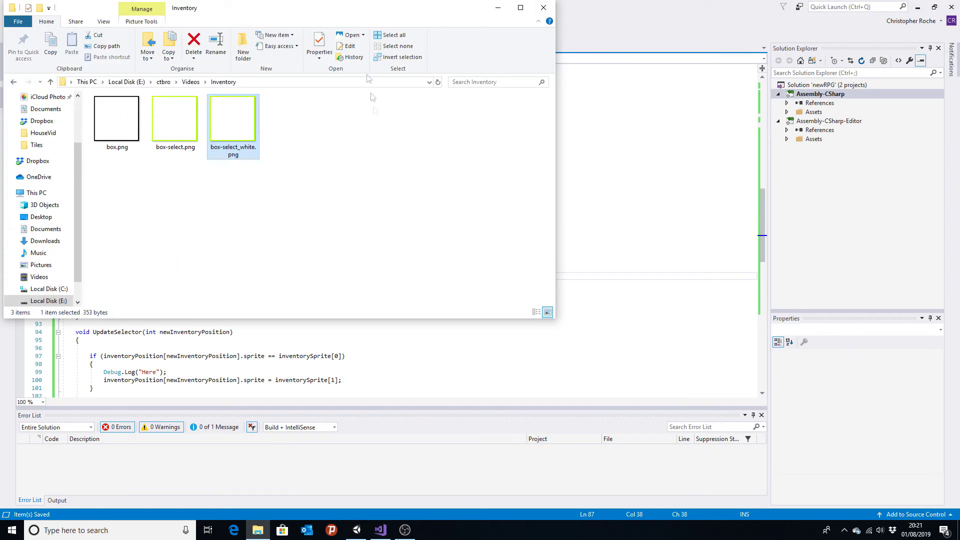
{"action": "key", "text": "alt+Tab"}
{"action": "key", "text": "Tab"}
{"action": "left_click", "coordinate": [446, 31]}
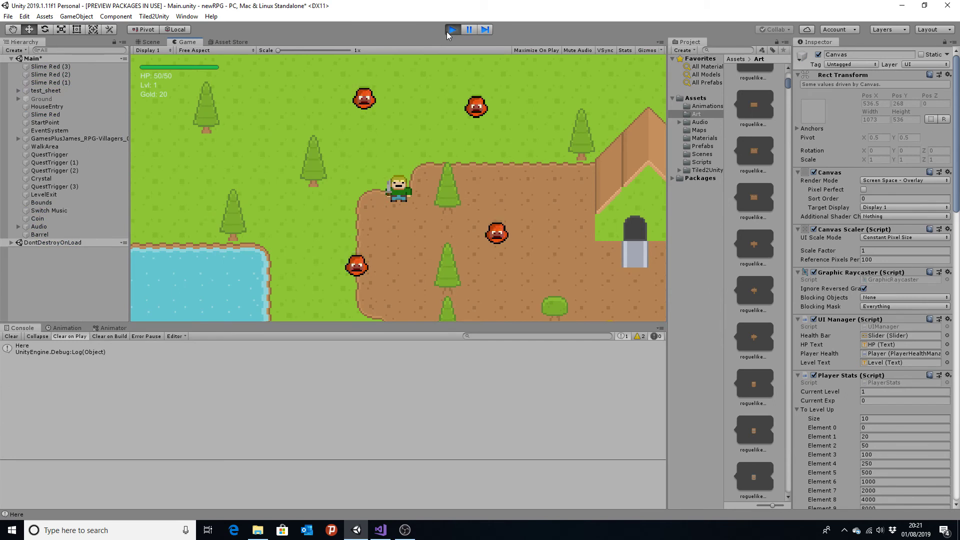
Open the inventory, move the selector right through slots 2 to 4, stop Play and return to Visual Studio
{"action": "key", "text": "i"}
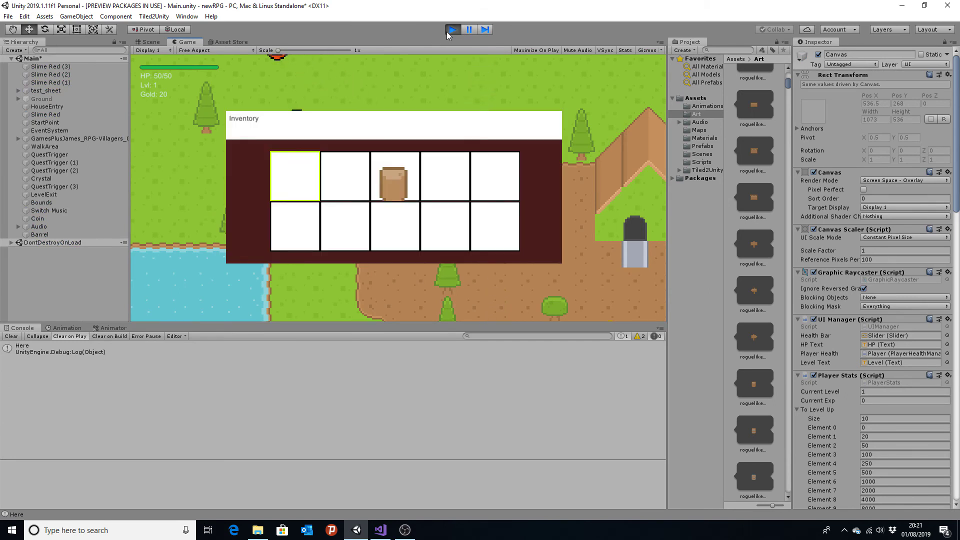
{"action": "key", "text": "Right"}
{"action": "key", "text": "Right"}
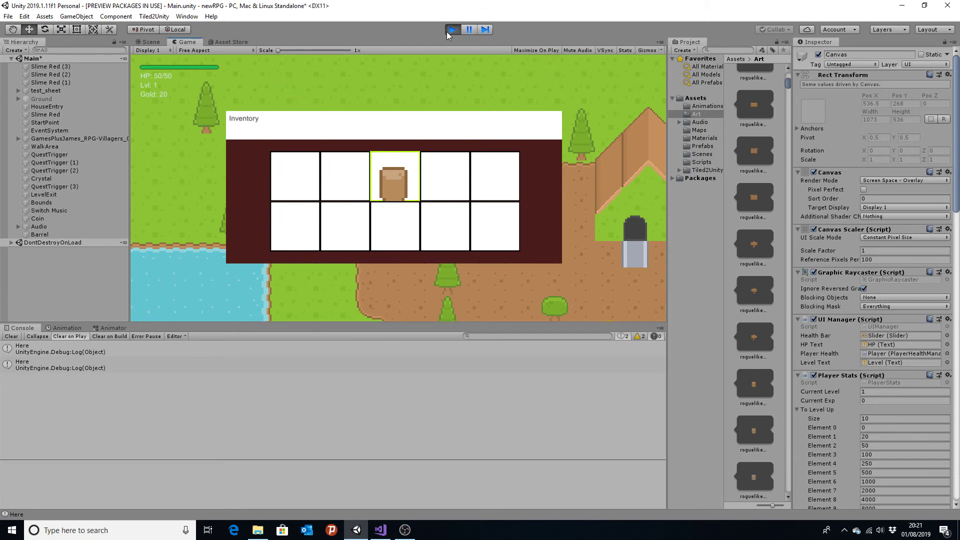
{"action": "key", "text": "Right"}
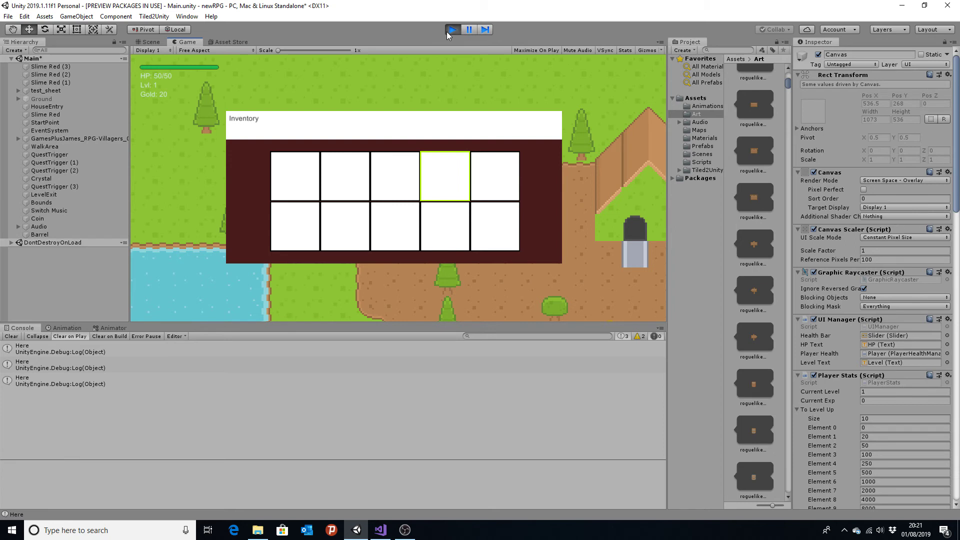
{"action": "left_click", "coordinate": [455, 31]}
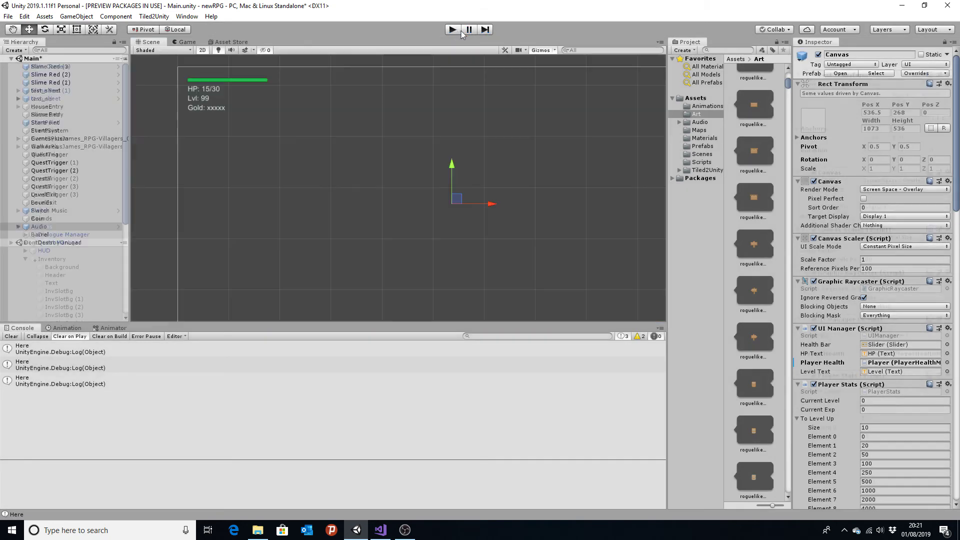
{"action": "key", "text": "alt+Tab"}
{"action": "left_click", "coordinate": [381, 530]}
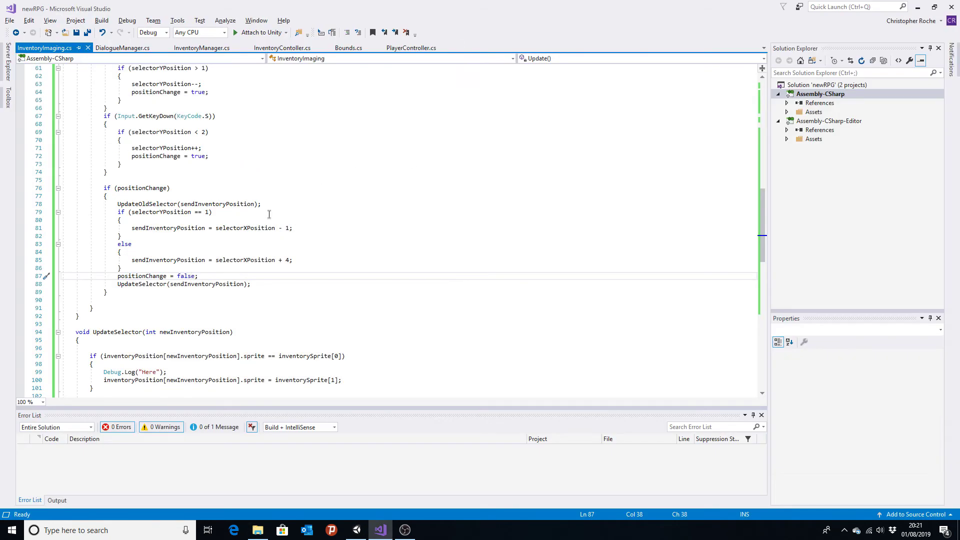
Copy UpdateSelector's if block into the start of UpdateOldSelector
{"action": "scroll", "coordinate": [113, 270], "scroll_direction": "down", "scroll_amount": 3}
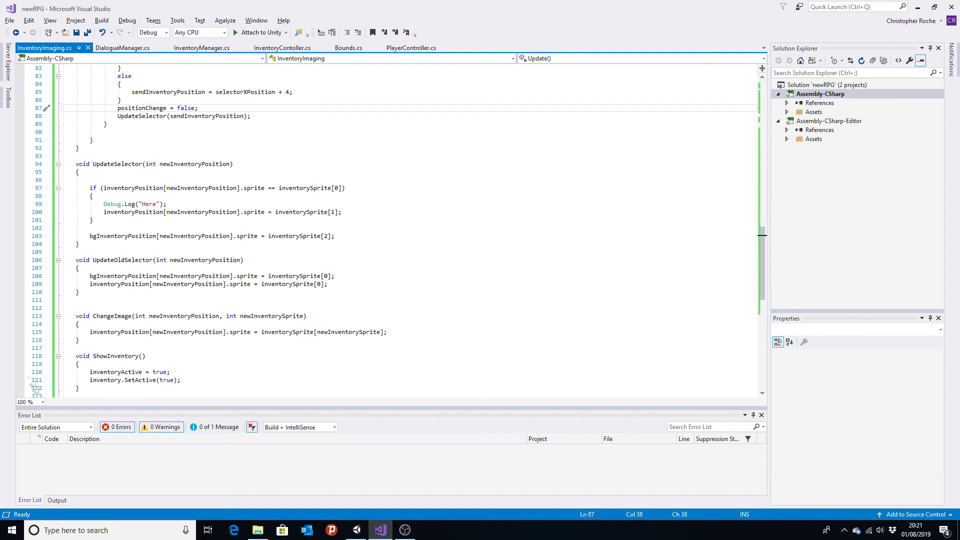
{"action": "left_click", "coordinate": [90, 284]}
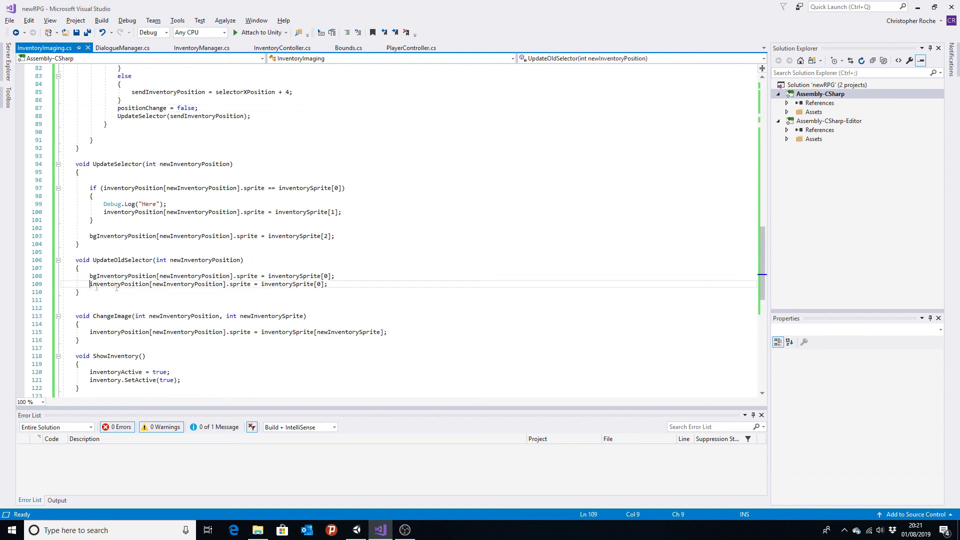
{"action": "left_click_drag", "start_coordinate": [109, 220], "coordinate": [1, 194]}
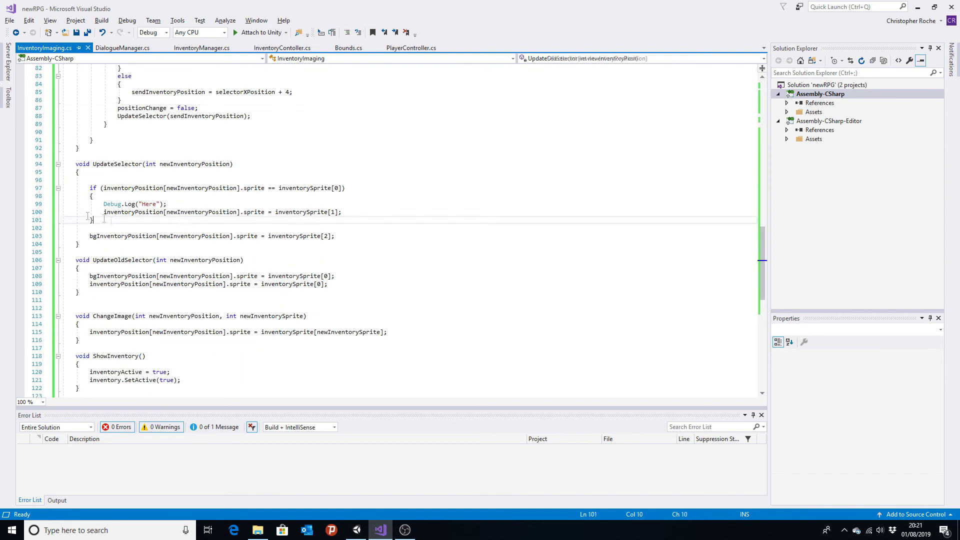
{"action": "key", "text": "ctrl+c"}
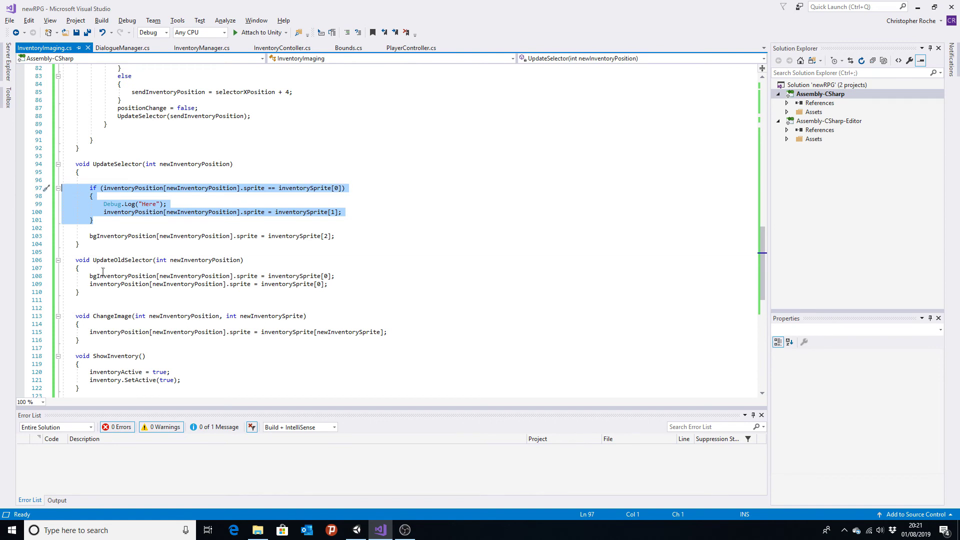
{"action": "left_click", "coordinate": [89, 276]}
{"action": "key", "text": "ctrl+v"}
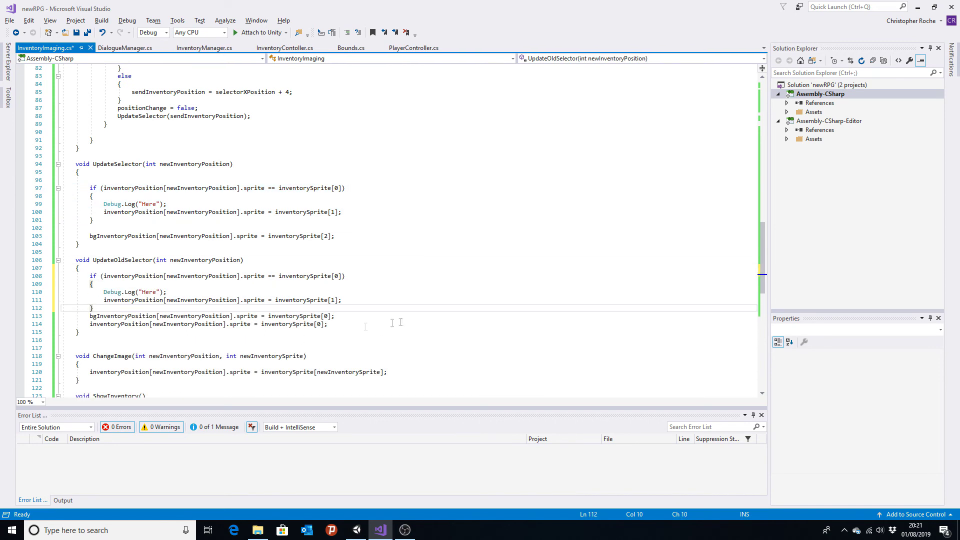
Make the pasted block check for inventorySprite[1] and assign inventorySprite[0]
{"action": "left_click_drag", "start_coordinate": [328, 324], "coordinate": [31, 324]}
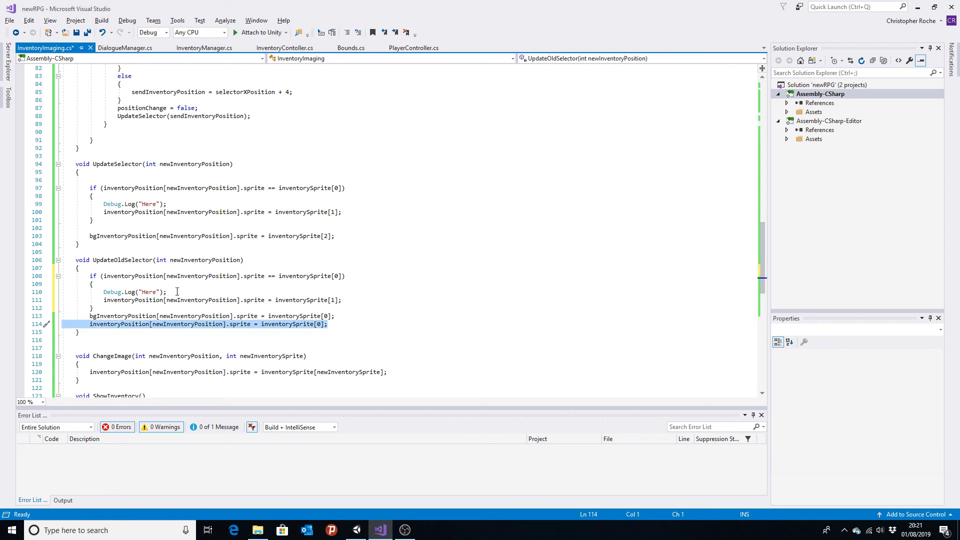
{"action": "left_click_drag", "start_coordinate": [352, 299], "coordinate": [103, 300]}
{"action": "key", "text": "ctrl+v"}
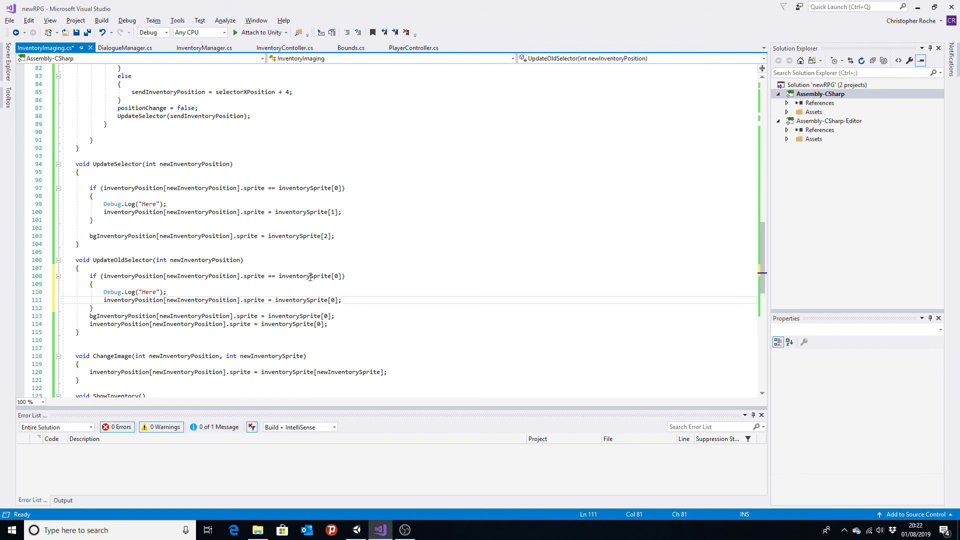
{"action": "left_click", "coordinate": [338, 277]}
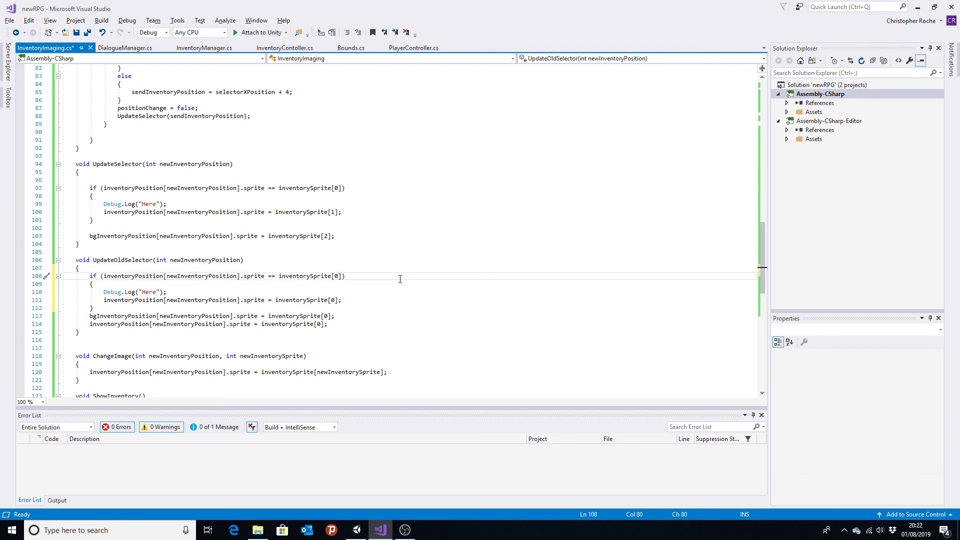
{"action": "key", "text": "BackSpace"}
{"action": "type", "text": "1"}
{"action": "key", "text": "Down"}
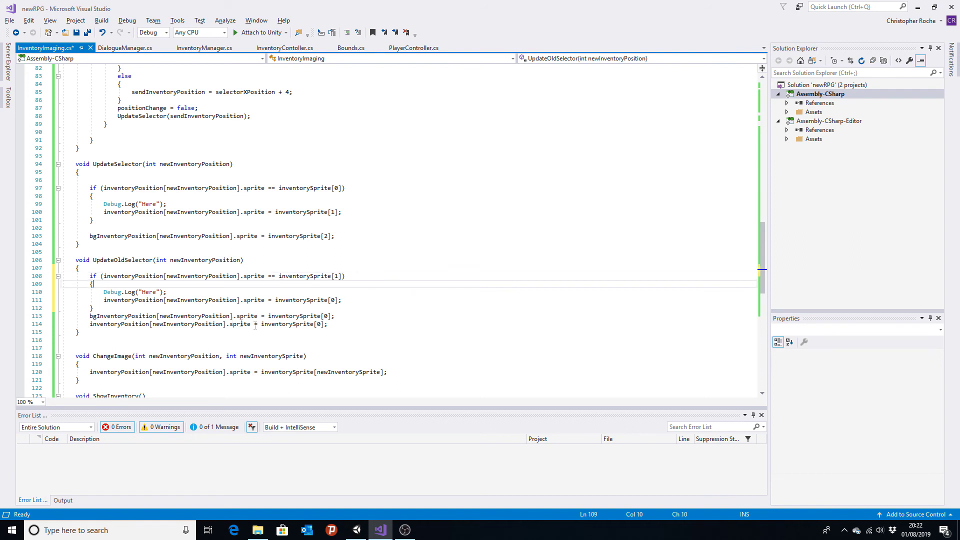
Delete the unconditional sprite reset on line 114 and save the script
{"action": "left_click_drag", "start_coordinate": [329, 324], "coordinate": [8, 330]}
{"action": "key", "text": "Delete"}
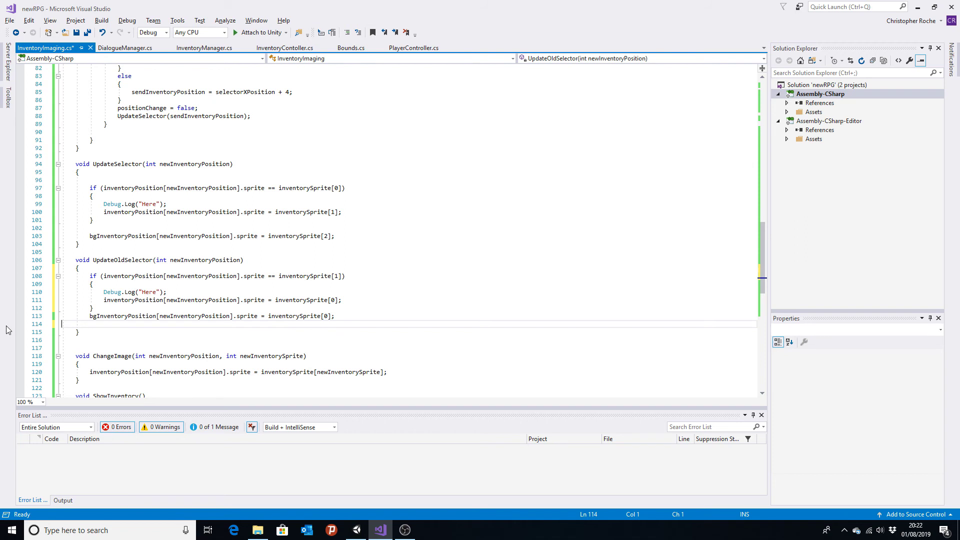
{"action": "key", "text": "ctrl+s"}
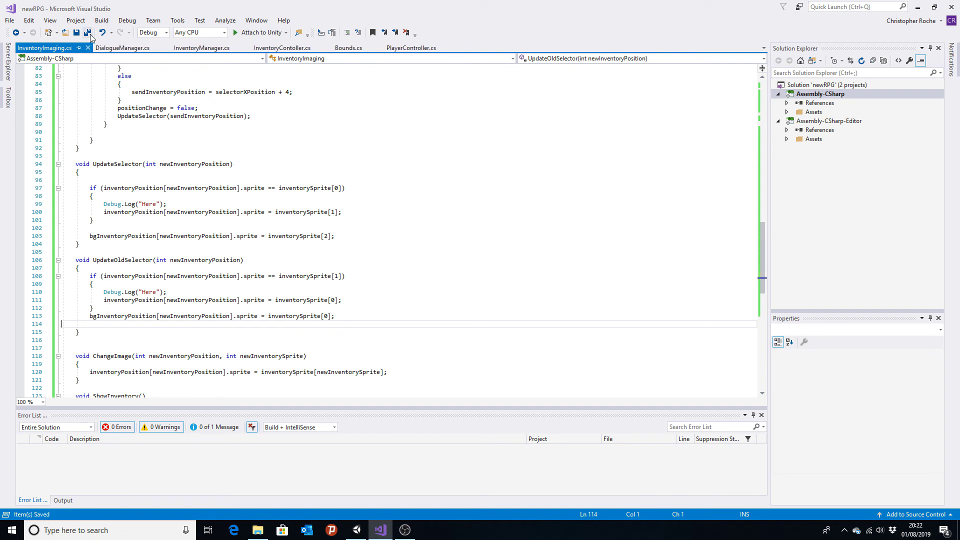
{"action": "key", "text": "alt+Tab"}
{"action": "key", "text": "alt+Tab"}
{"action": "key", "text": "alt+Tab"}
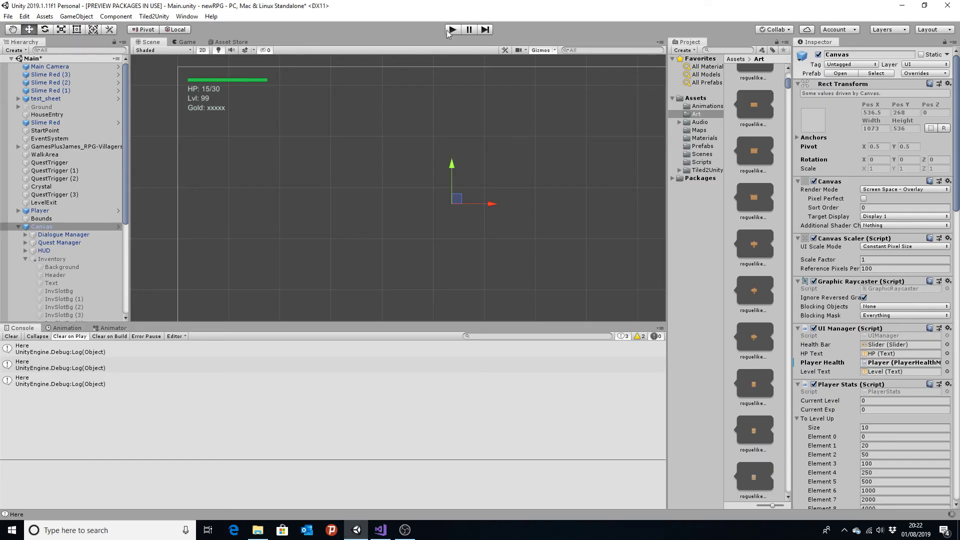
{"action": "left_click", "coordinate": [450, 31]}
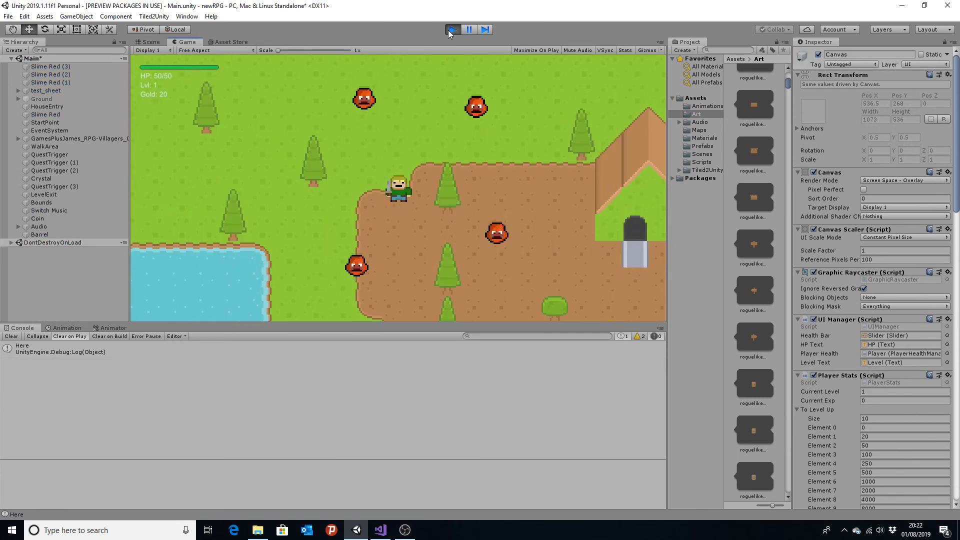
{"action": "key", "text": "Left"}
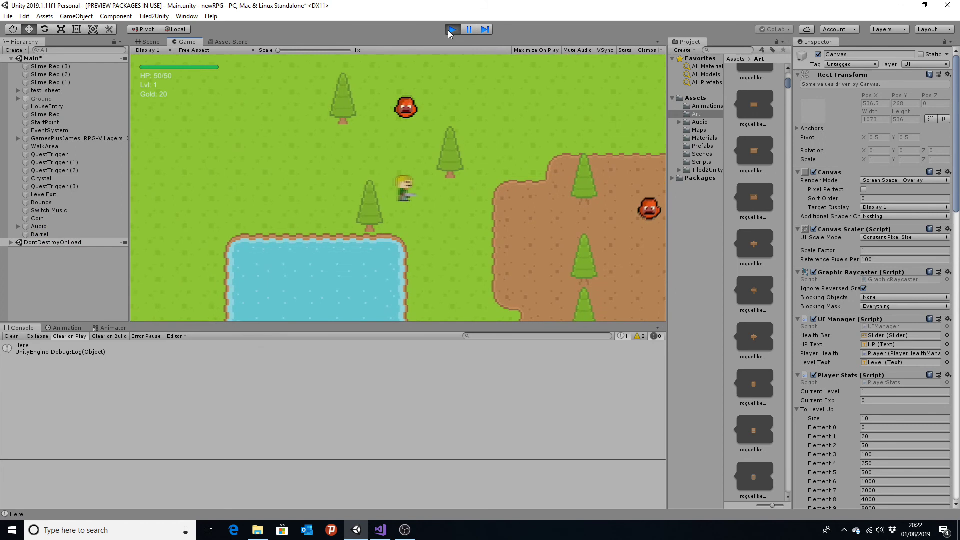
{"action": "key", "text": "i"}
{"action": "key", "text": "Right"}
{"action": "key", "text": "Right"}
{"action": "key", "text": "Right"}
{"action": "key", "text": "Right"}
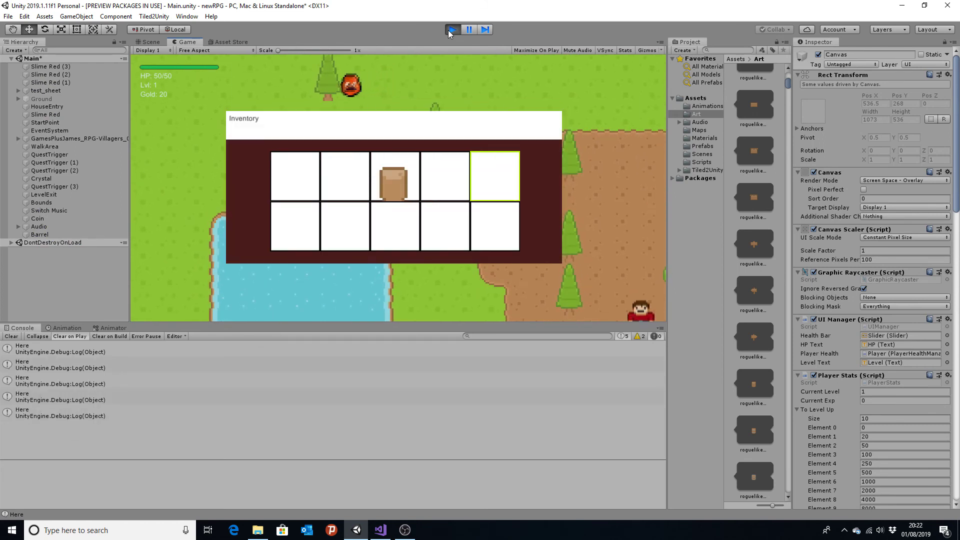
{"action": "key", "text": "Left"}
{"action": "key", "text": "Left"}
{"action": "key", "text": "Left"}
{"action": "key", "text": "Left"}
{"action": "key", "text": "Down"}
{"action": "key", "text": "Right"}
{"action": "key", "text": "Right"}
{"action": "key", "text": "Up"}
{"action": "key", "text": "Right"}
{"action": "key", "text": "Right"}
{"action": "key", "text": "Left"}
{"action": "key", "text": "Left"}
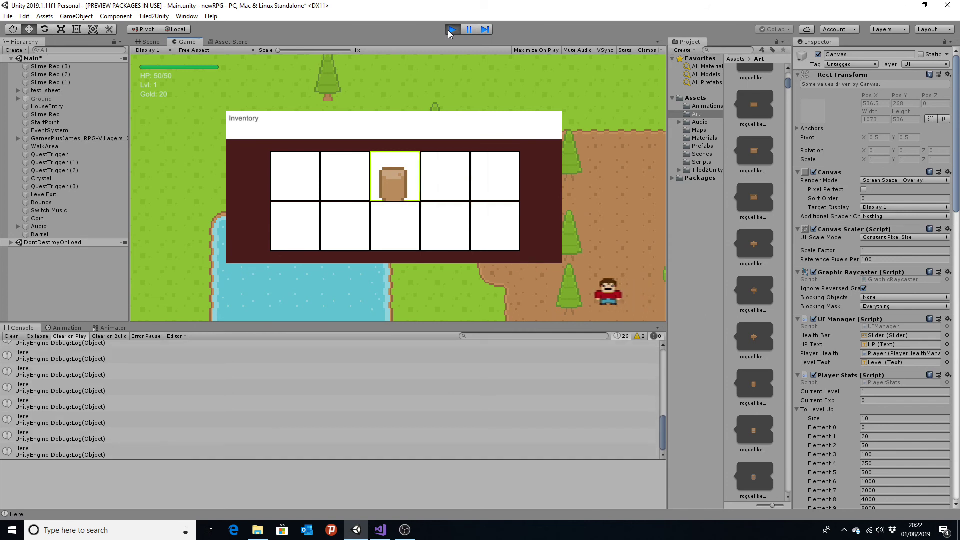
{"action": "key", "text": "Left"}
{"action": "key", "text": "Left"}
{"action": "key", "text": "Down"}
{"action": "key", "text": "Up"}
{"action": "key", "text": "Right"}
{"action": "key", "text": "Right"}
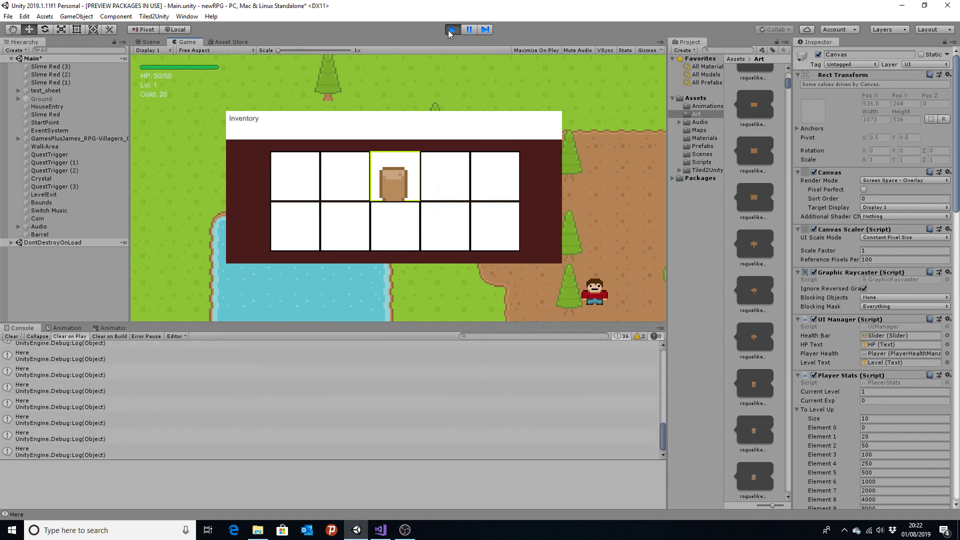
{"action": "key", "text": "Left"}
{"action": "key", "text": "Left"}
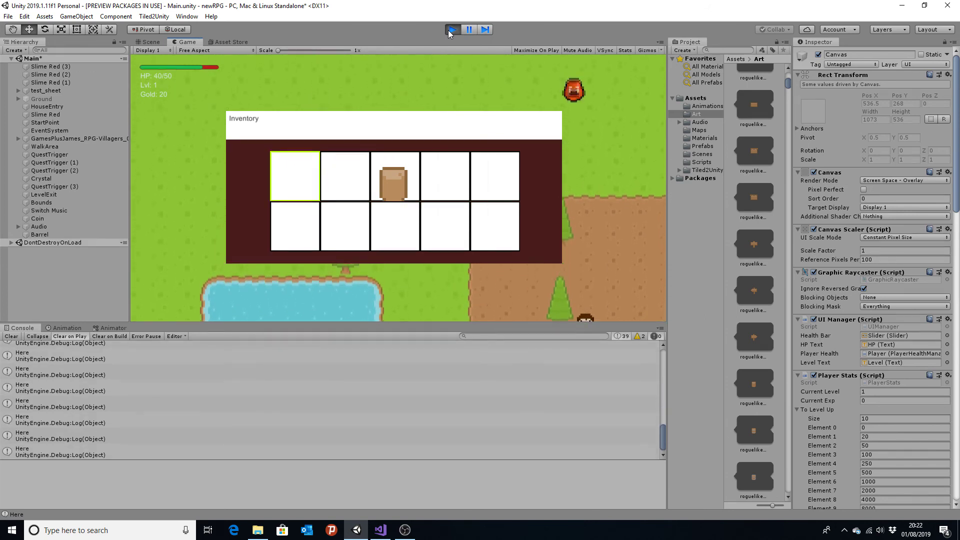
{"action": "key", "text": "Right"}
{"action": "key", "text": "Right"}
{"action": "key", "text": "Right"}
{"action": "key", "text": "Right"}
{"action": "key", "text": "Down"}
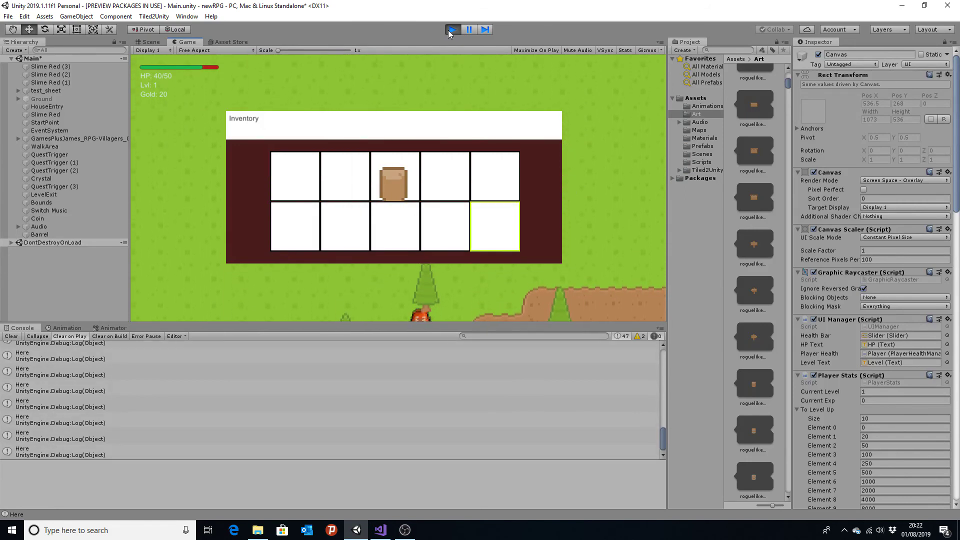
{"action": "key", "text": "Left"}
{"action": "key", "text": "Left"}
{"action": "key", "text": "Left"}
{"action": "key", "text": "Left"}
{"action": "key", "text": "Up"}
{"action": "key", "text": "Right"}
{"action": "key", "text": "Right"}
{"action": "key", "text": "Right"}
{"action": "key", "text": "Left"}
{"action": "key", "text": "Left"}
{"action": "key", "text": "Left"}
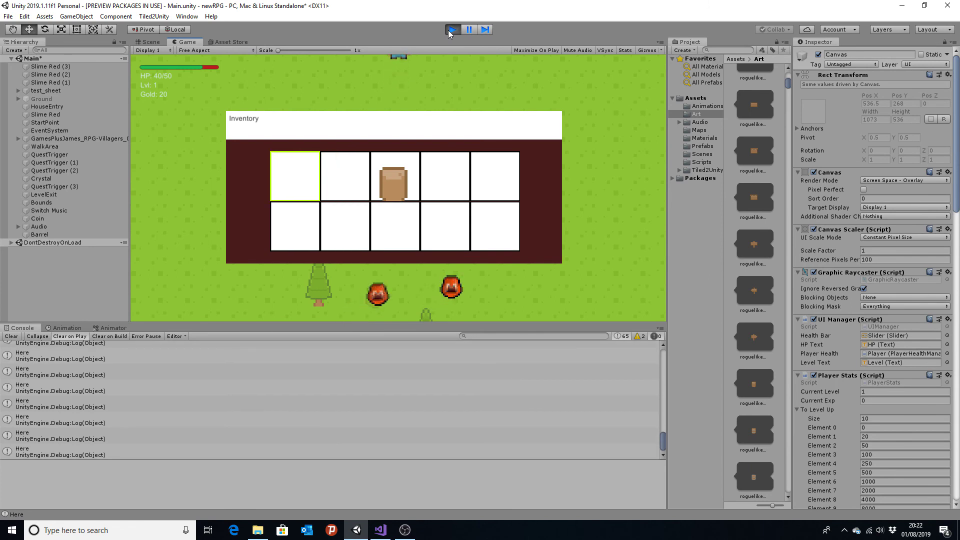
{"action": "left_click", "coordinate": [448, 29]}
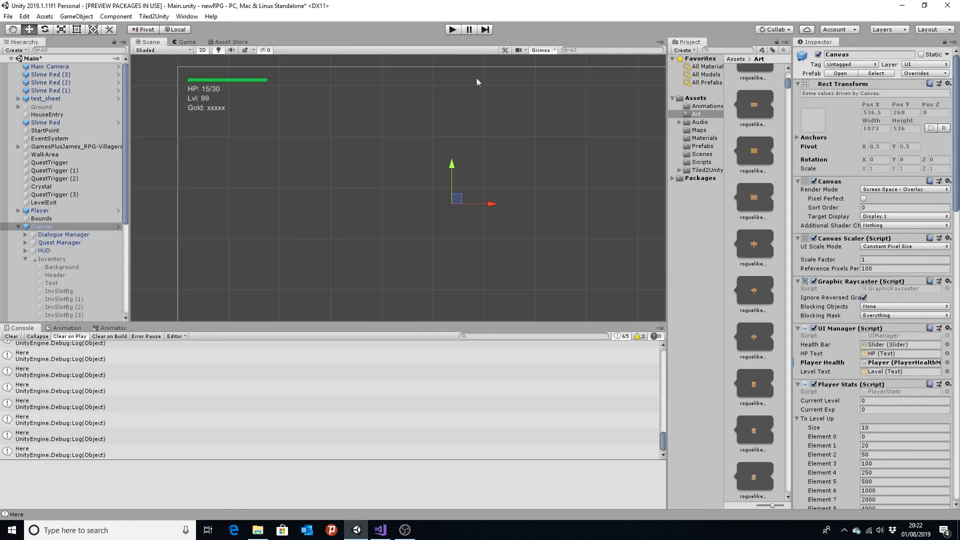
Bring Visual Studio back and scroll InventoryImaging.cs to the Update method's key-handling code
{"action": "key", "text": "alt+Tab"}
{"action": "key", "text": "alt+Tab"}
{"action": "key", "text": "alt+Tab"}
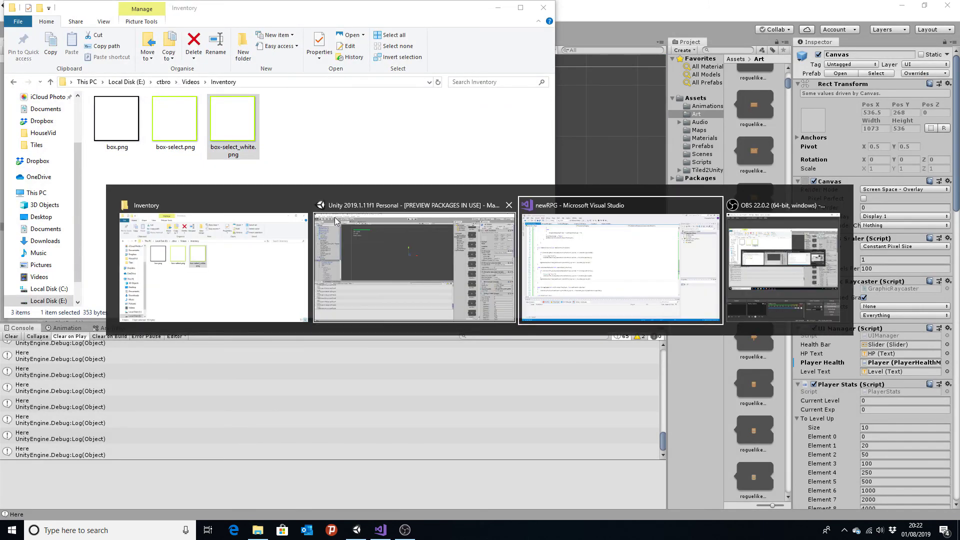
{"action": "scroll", "coordinate": [316, 215], "scroll_direction": "down", "scroll_amount": 8}
{"action": "scroll", "coordinate": [238, 283], "scroll_direction": "up", "scroll_amount": 10}
{"action": "scroll", "coordinate": [237, 282], "scroll_direction": "up", "scroll_amount": 10}
{"action": "scroll", "coordinate": [219, 271], "scroll_direction": "up", "scroll_amount": 13}
{"action": "key", "text": "alt+Tab"}
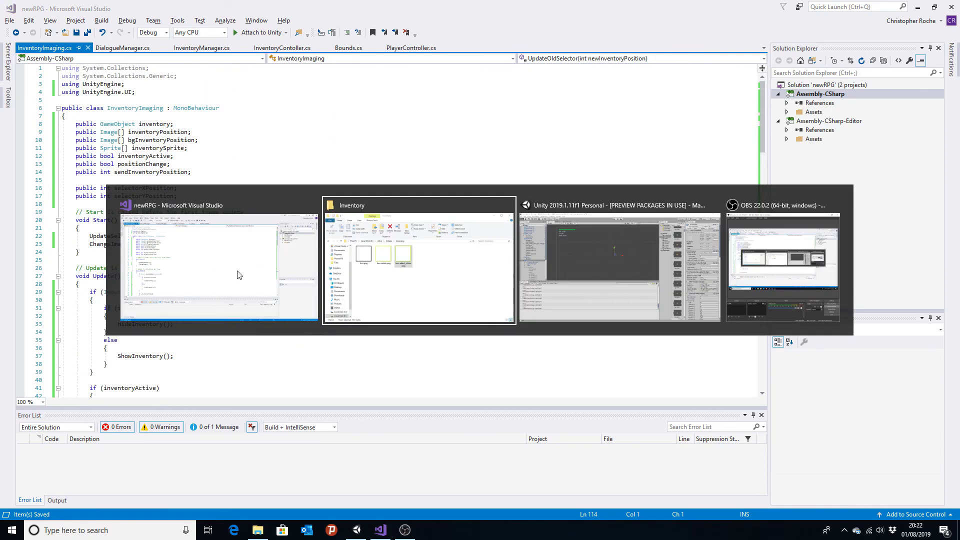
{"action": "key", "text": "alt+Tab"}
{"action": "key", "text": "alt+Tab"}
{"action": "key", "text": "alt+Tab"}
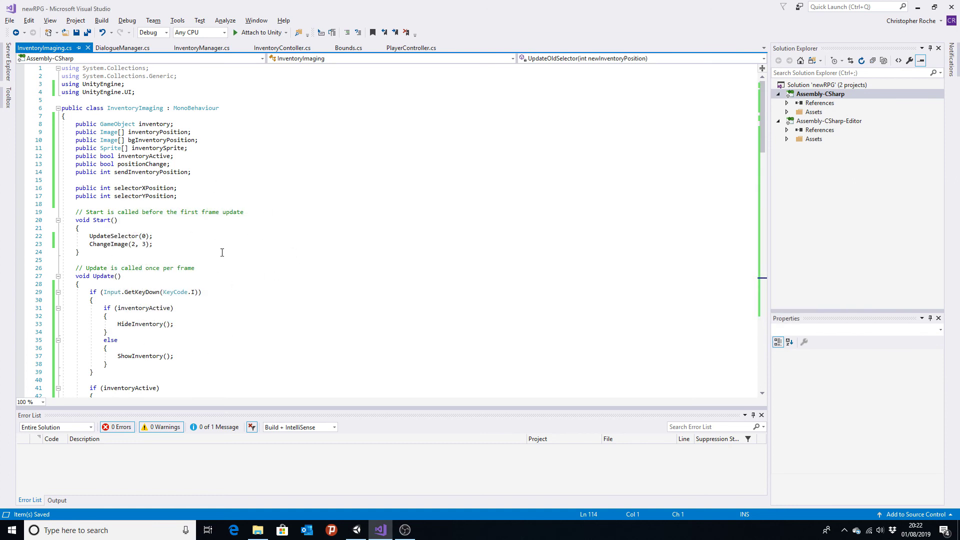
{"action": "scroll", "coordinate": [222, 252], "scroll_direction": "down", "scroll_amount": 5}
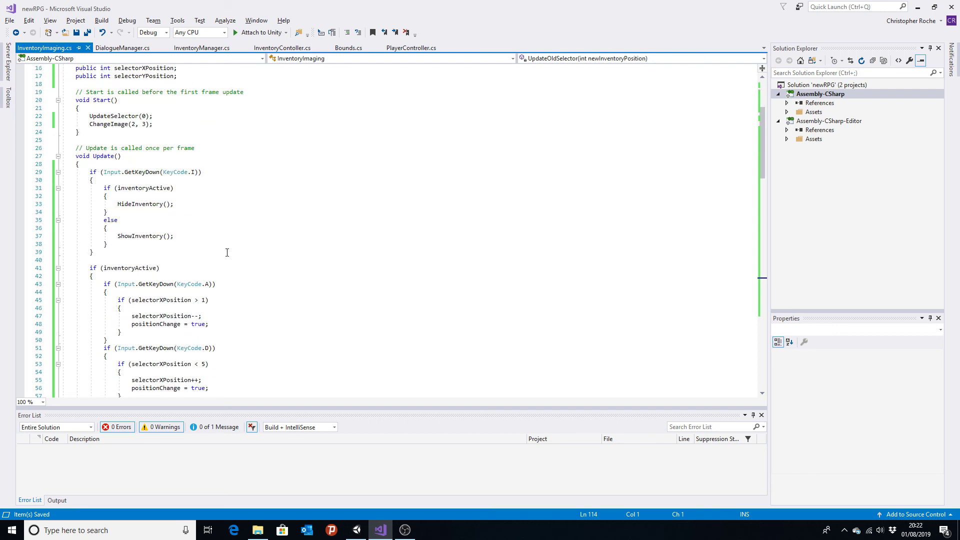
{"action": "scroll", "coordinate": [227, 253], "scroll_direction": "down", "scroll_amount": 4}
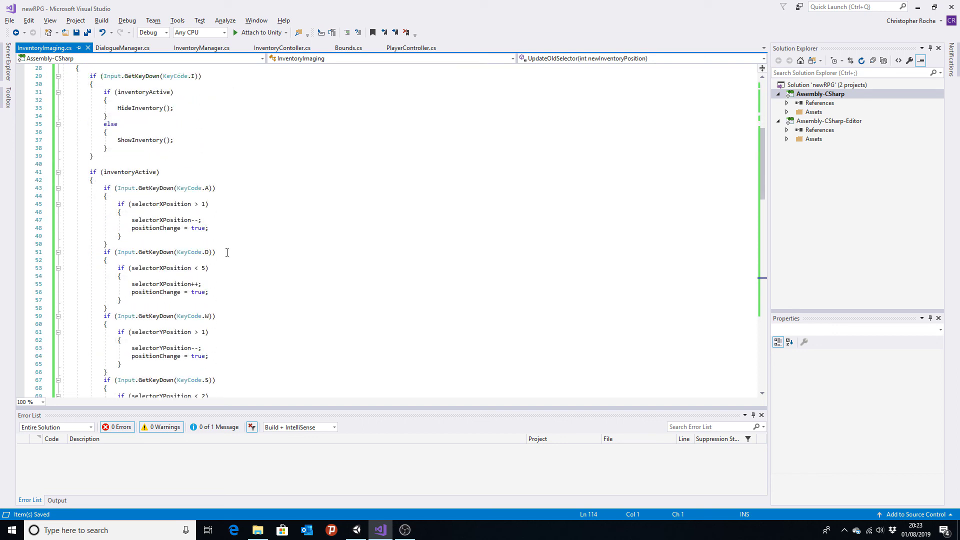